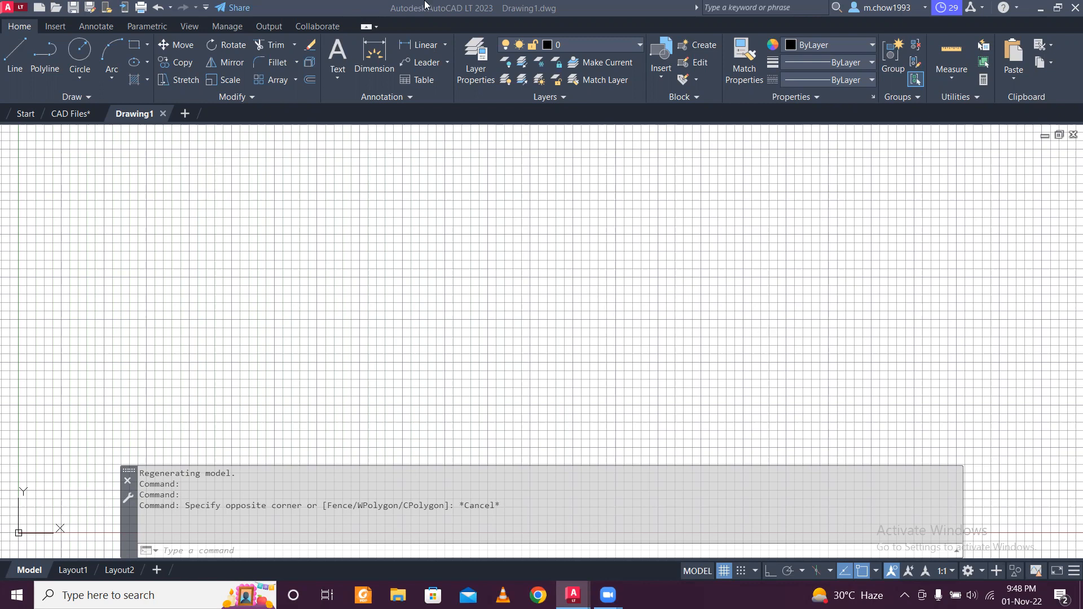
Step: Set the drawing's length units to Architectural with a precision of 0'-0 1/32"
left_click(486, 12)
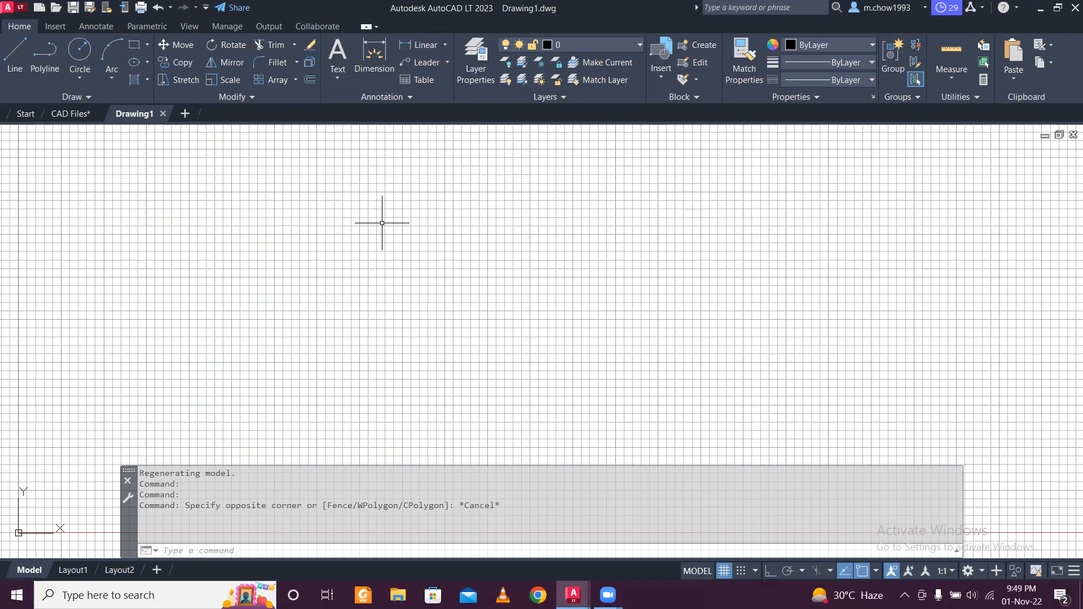
type("un")
key("Return")
left_click(488, 199)
left_click(492, 212)
left_click(491, 228)
left_click(478, 282)
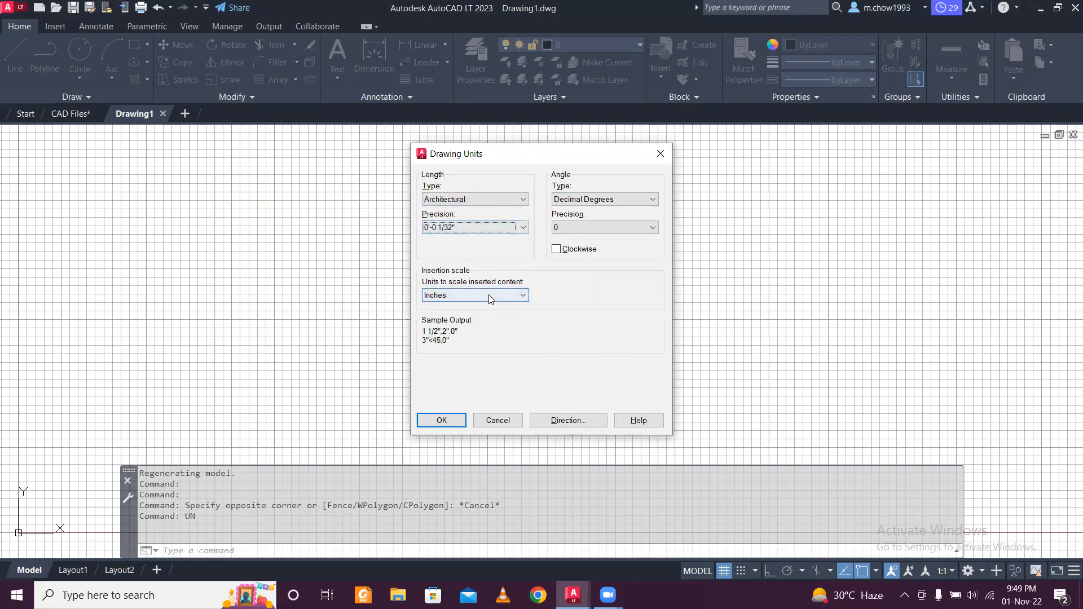
left_click(442, 420)
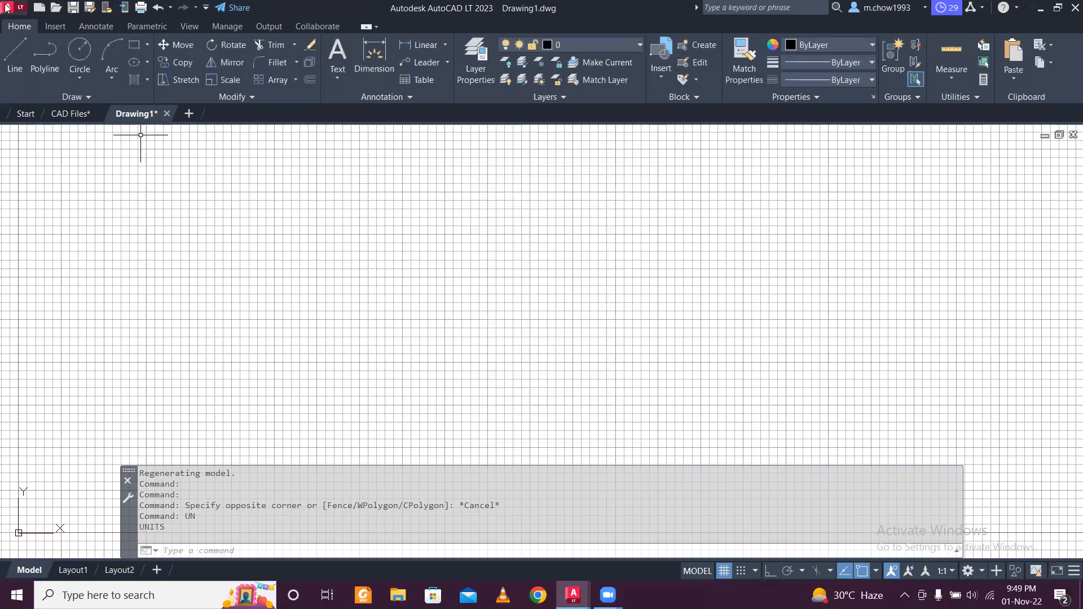
Step: Create a text style named T100 that uses the Times New Roman font
left_click(95, 26)
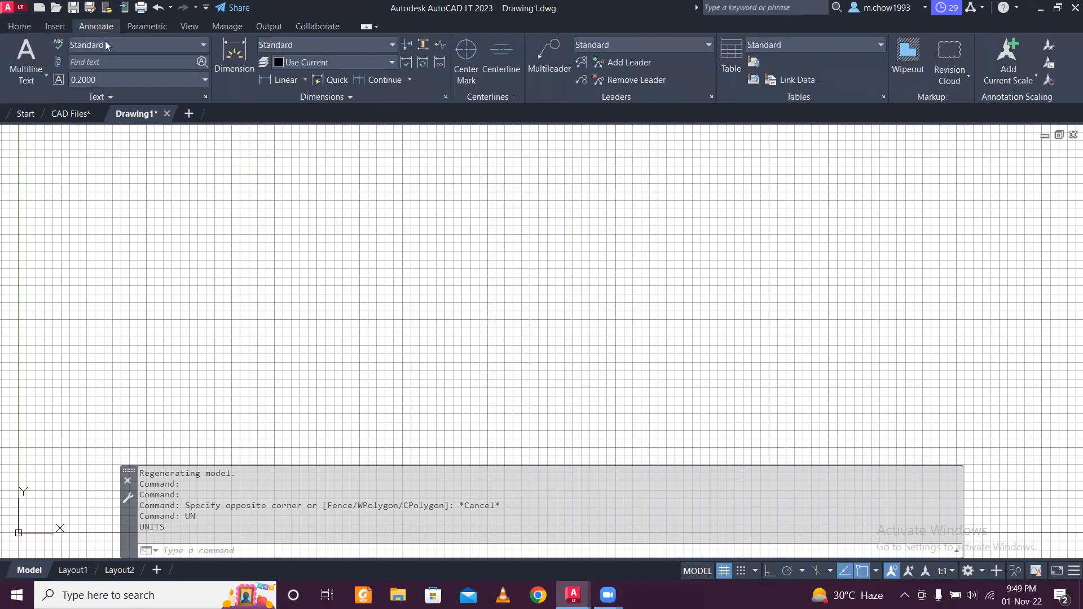
left_click(204, 96)
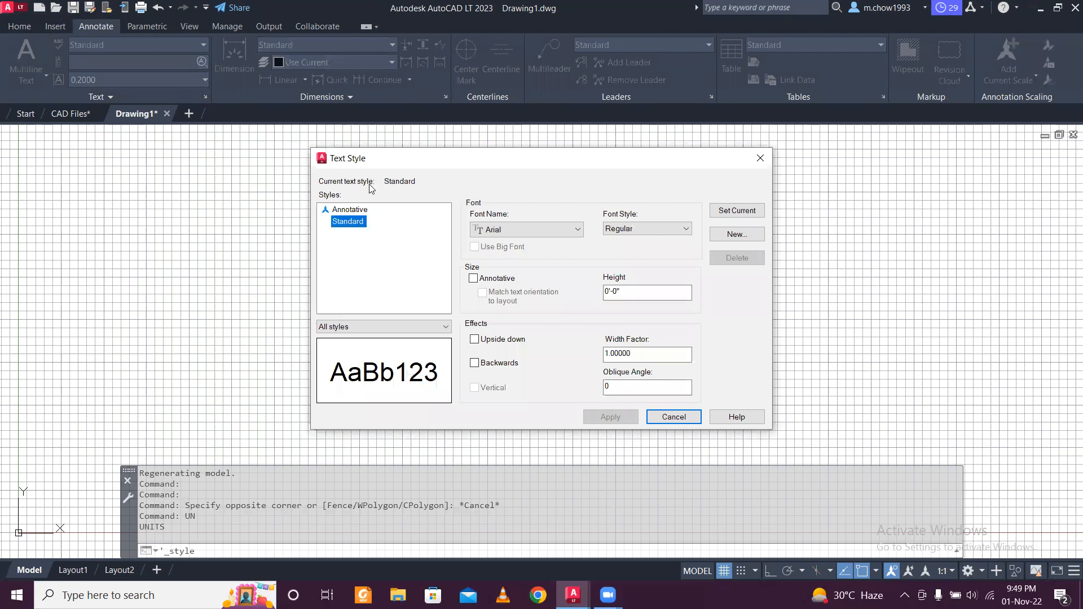
left_click(740, 234)
type("T100")
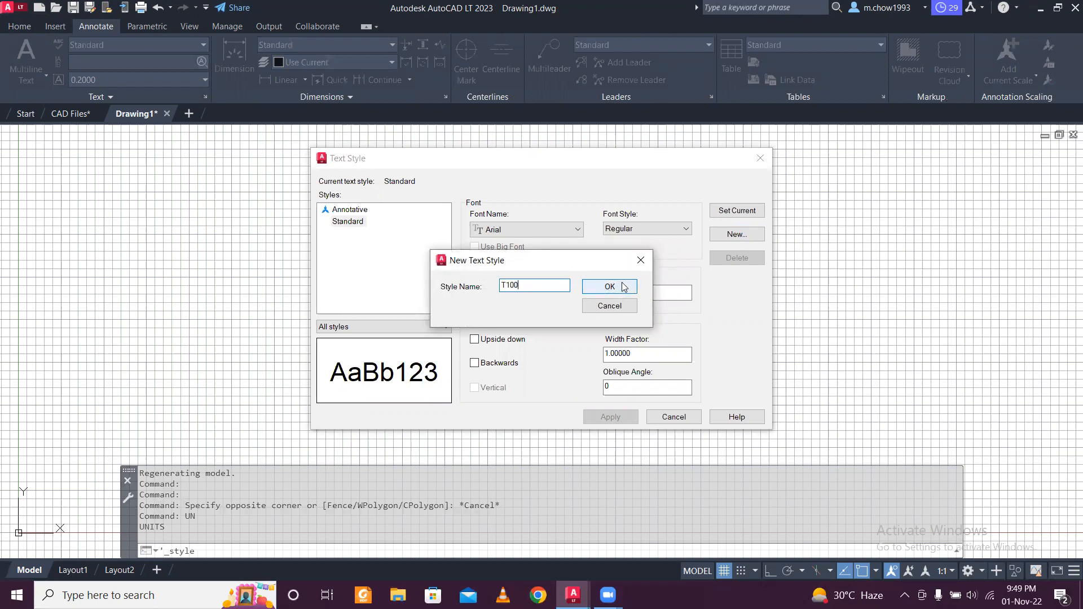
left_click(624, 286)
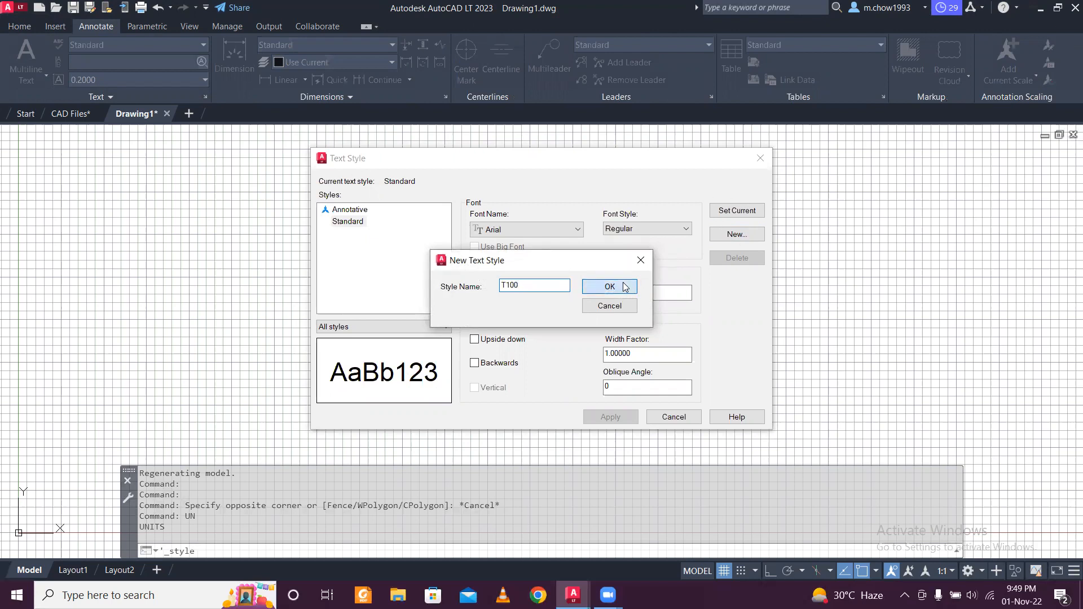
left_click(567, 229)
key("t")
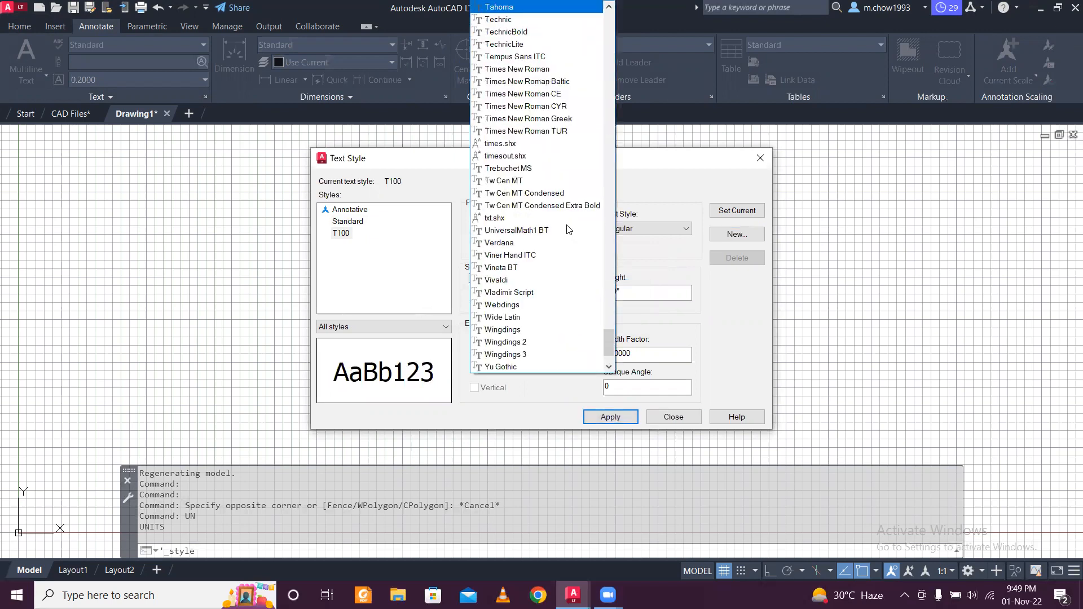
left_click(525, 69)
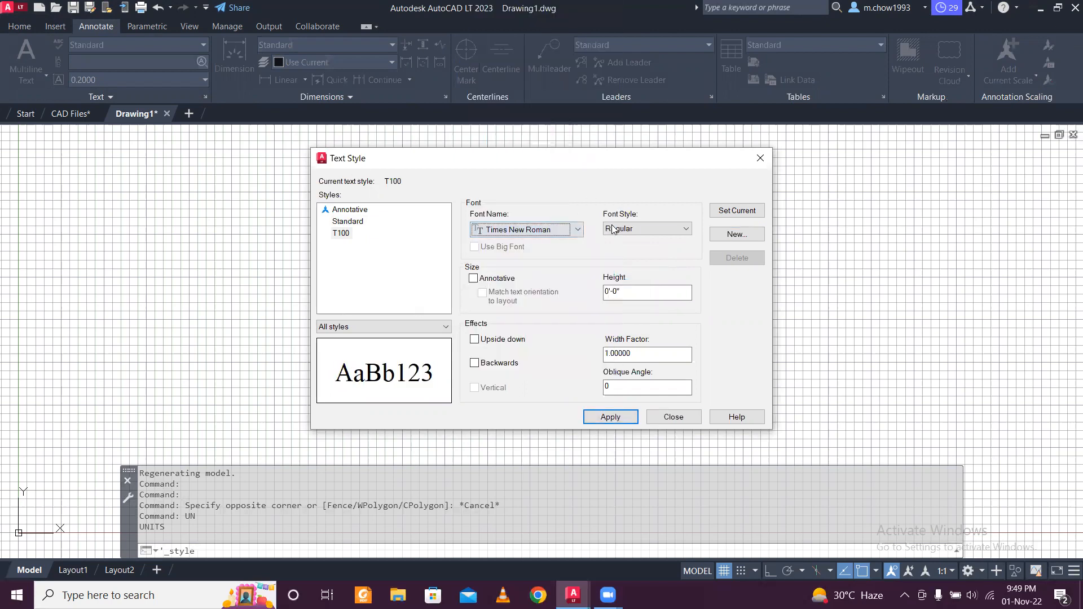
Step: Set the T100 text style's height to 0'-6" and make it the current style
left_click(618, 292)
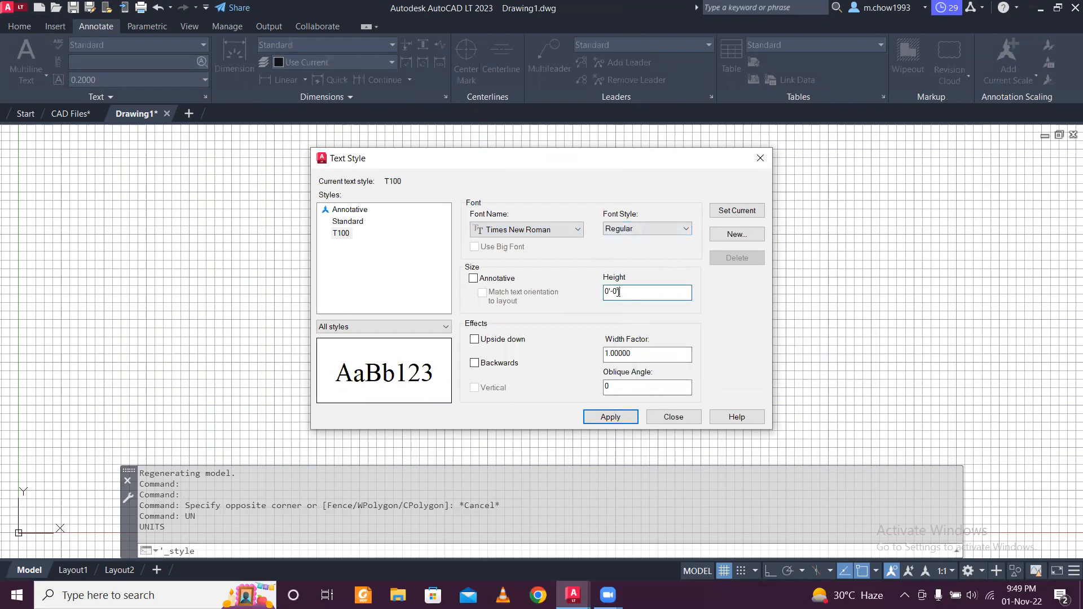
key("shift+Left")
type("6")
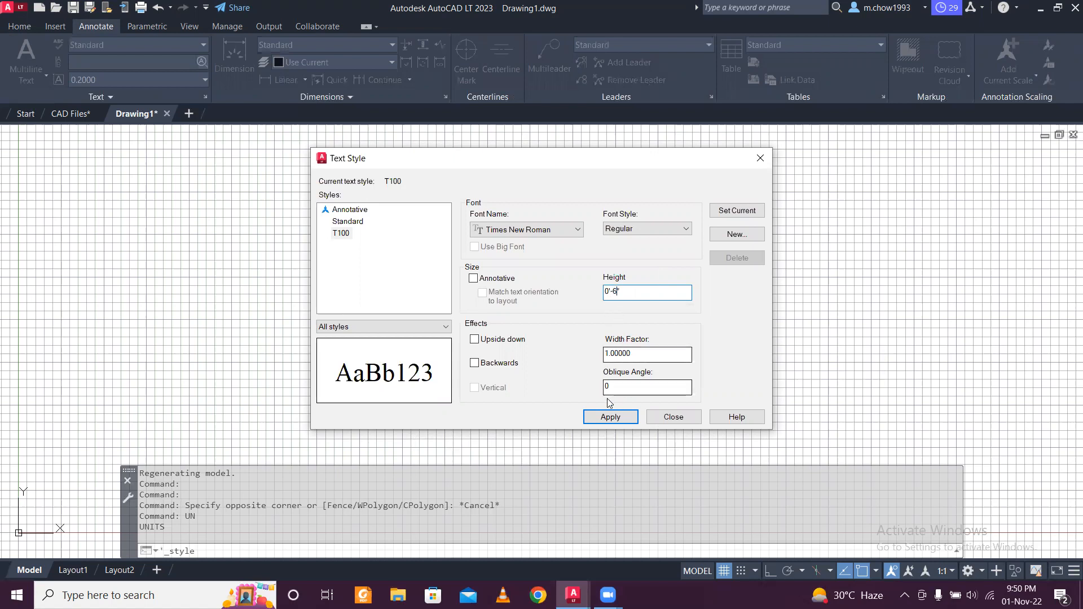
left_click(608, 416)
left_click(736, 211)
left_click(666, 417)
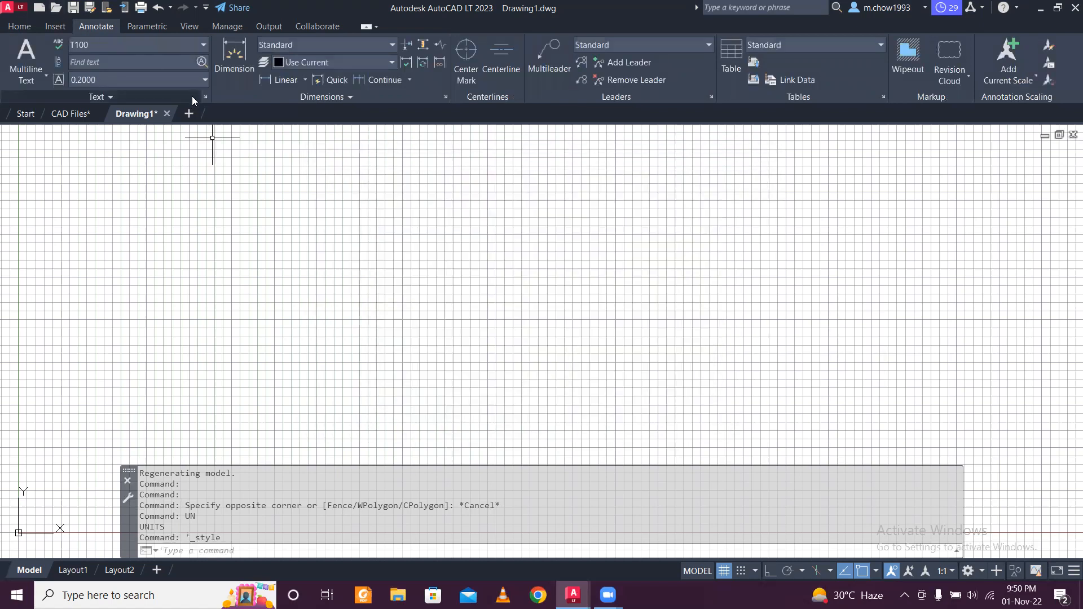
Step: Create a dimension style named D100 based on Standard for all dimensions
left_click(445, 97)
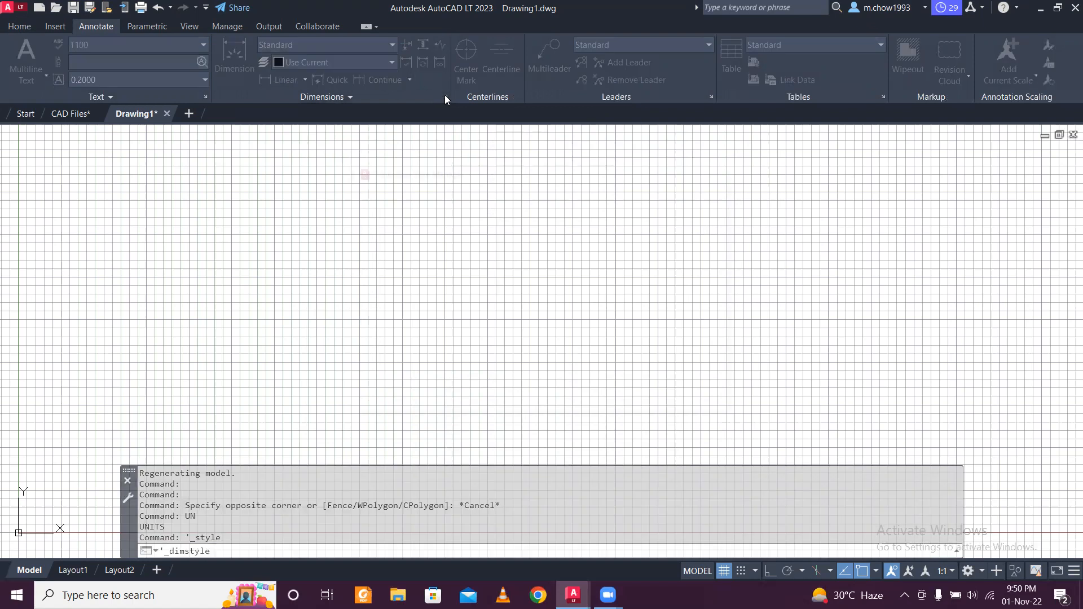
left_click(712, 245)
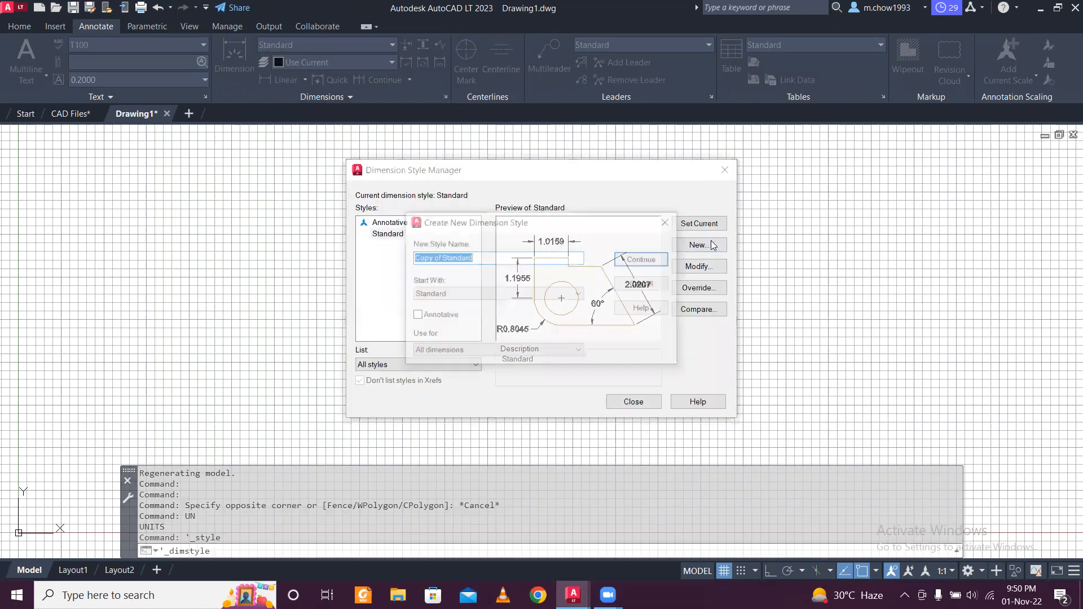
type("D100")
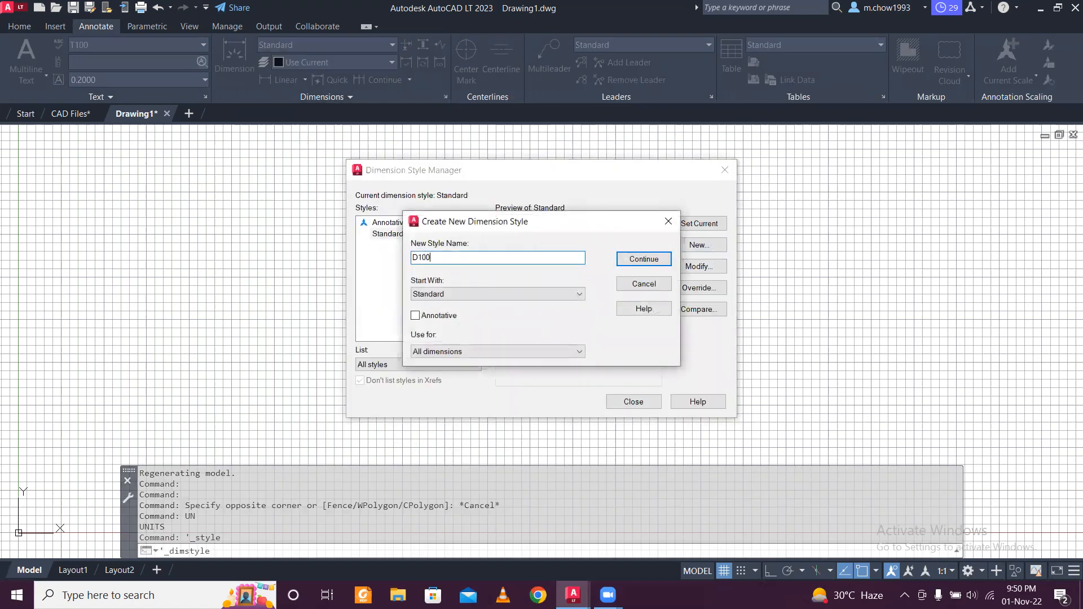
left_click(643, 259)
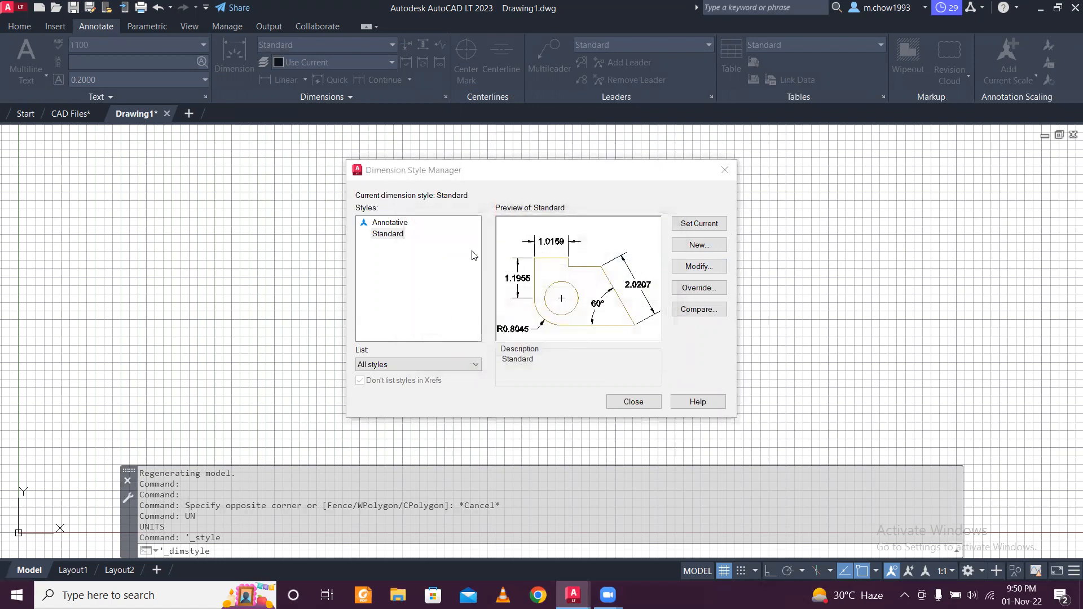
Step: Assign the T100 text style to D100's dimension text and align the text with the dimension line
left_click(451, 106)
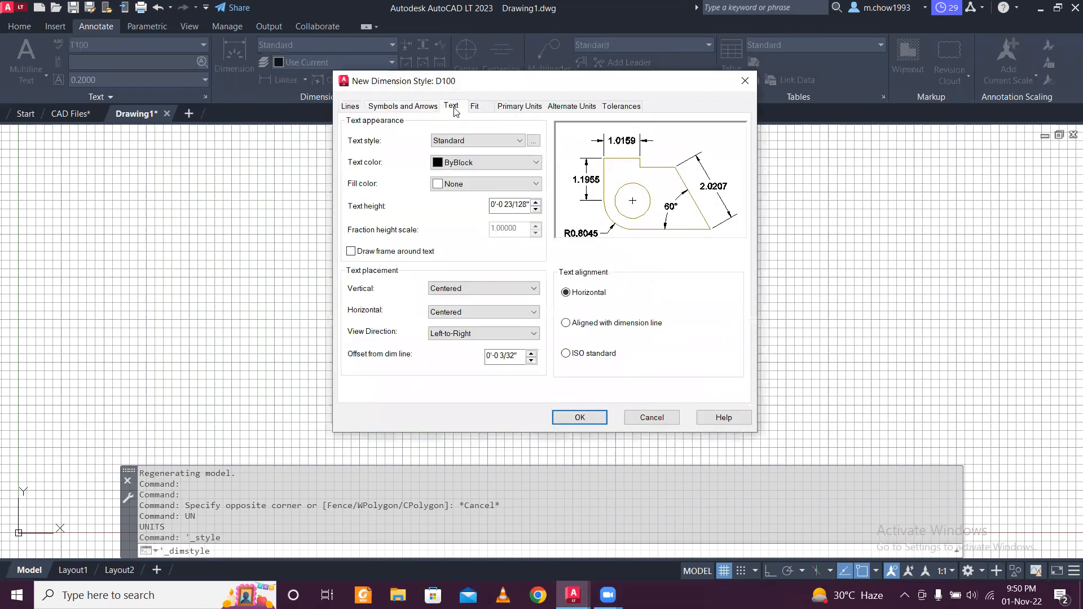
left_click(477, 141)
left_click(488, 169)
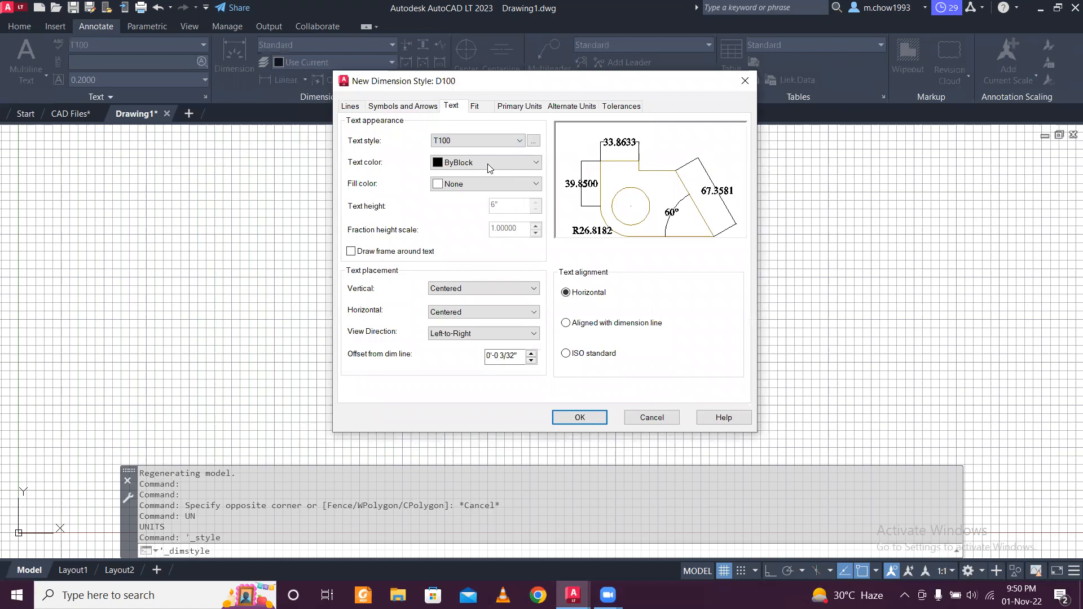
left_click(566, 323)
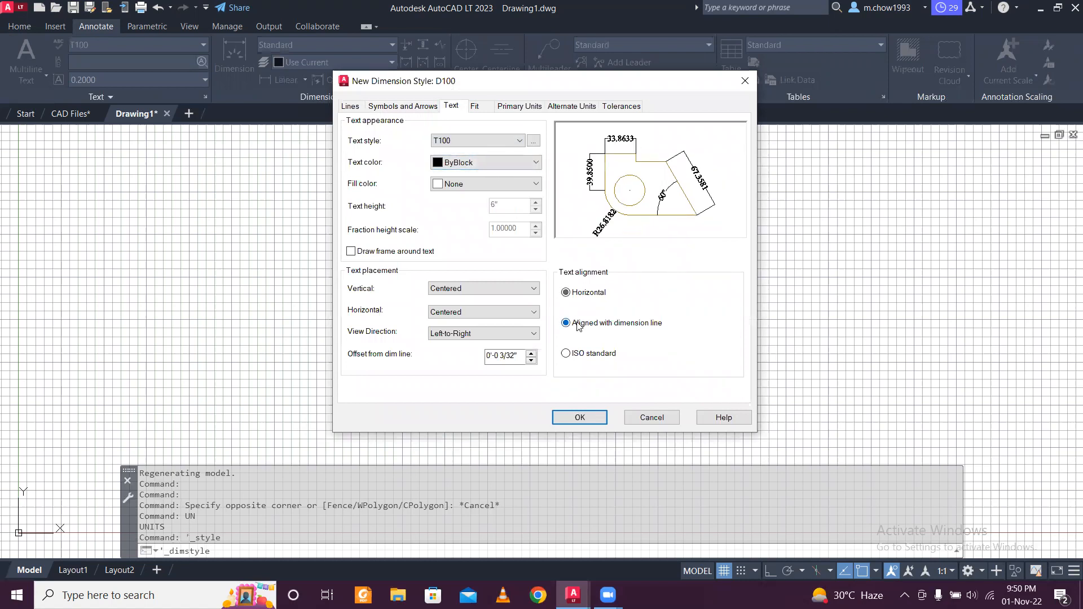
Step: Set D100's primary linear units to Architectural with a precision of 0'-0 1/32"
left_click(530, 109)
left_click(526, 135)
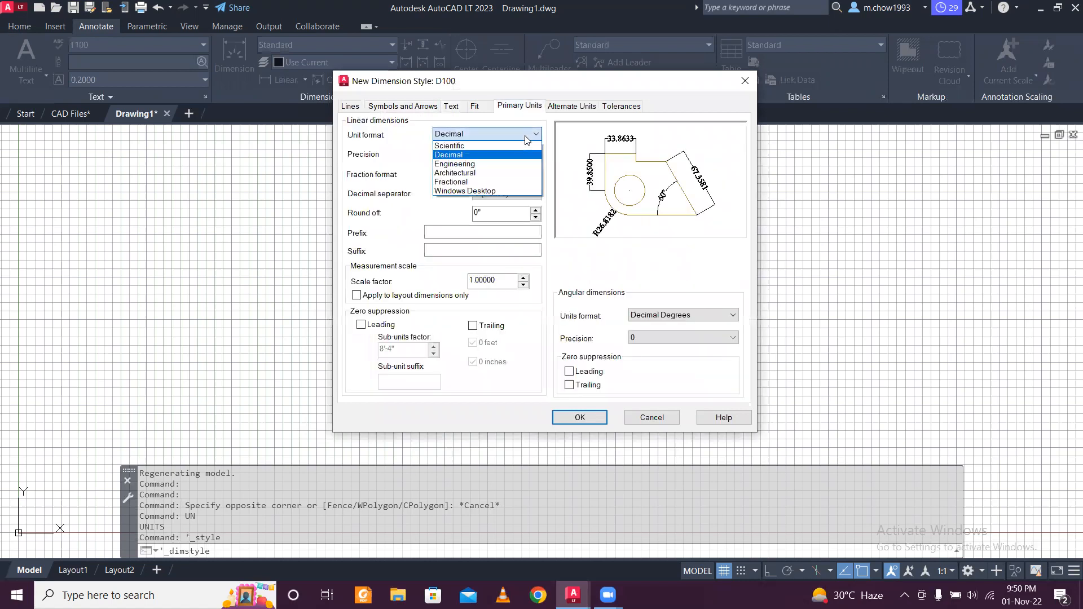
left_click(525, 172)
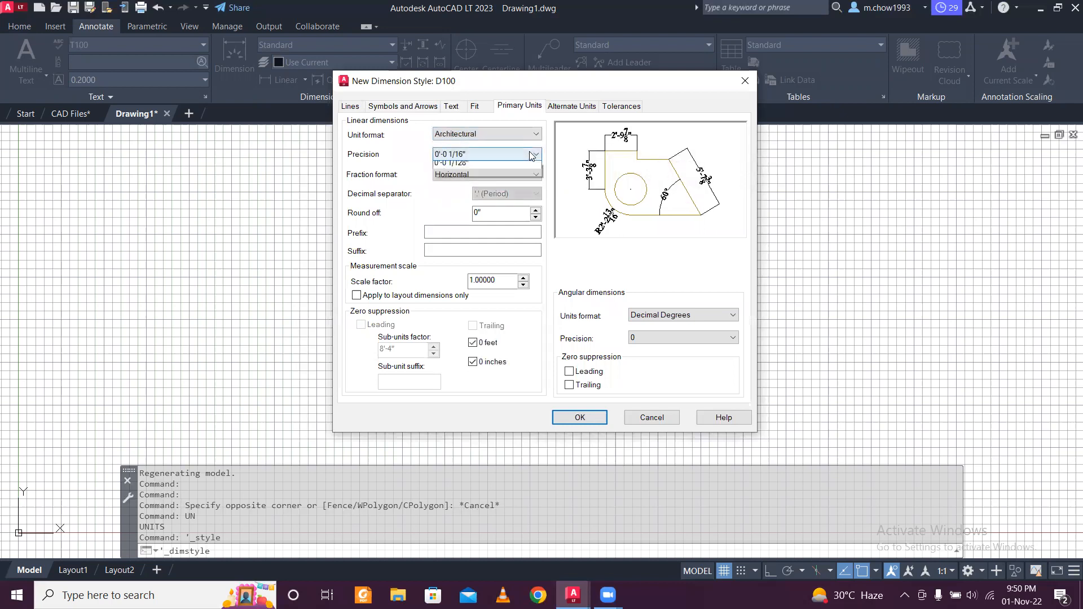
left_click(529, 154)
left_click(527, 211)
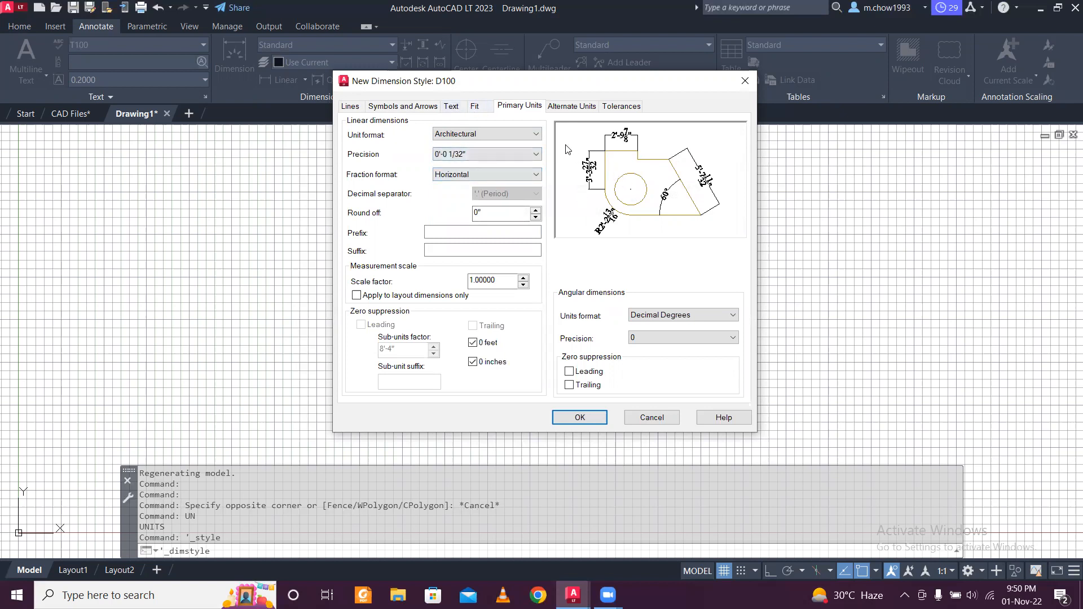
Step: Set D100's arrow size to 5 and save it as the current dimension style
left_click(475, 107)
left_click(451, 107)
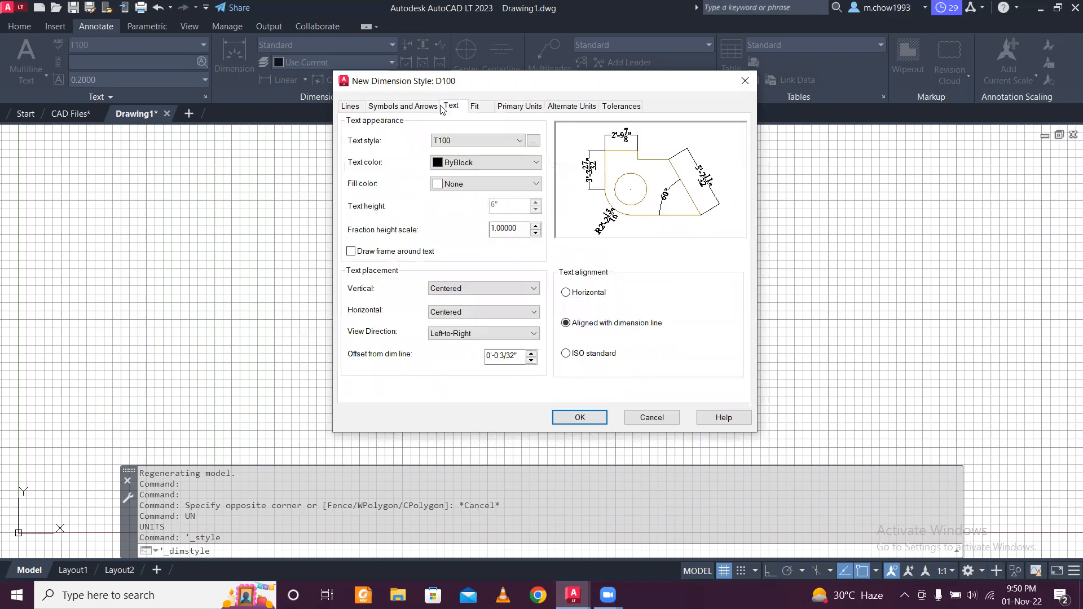
left_click(414, 105)
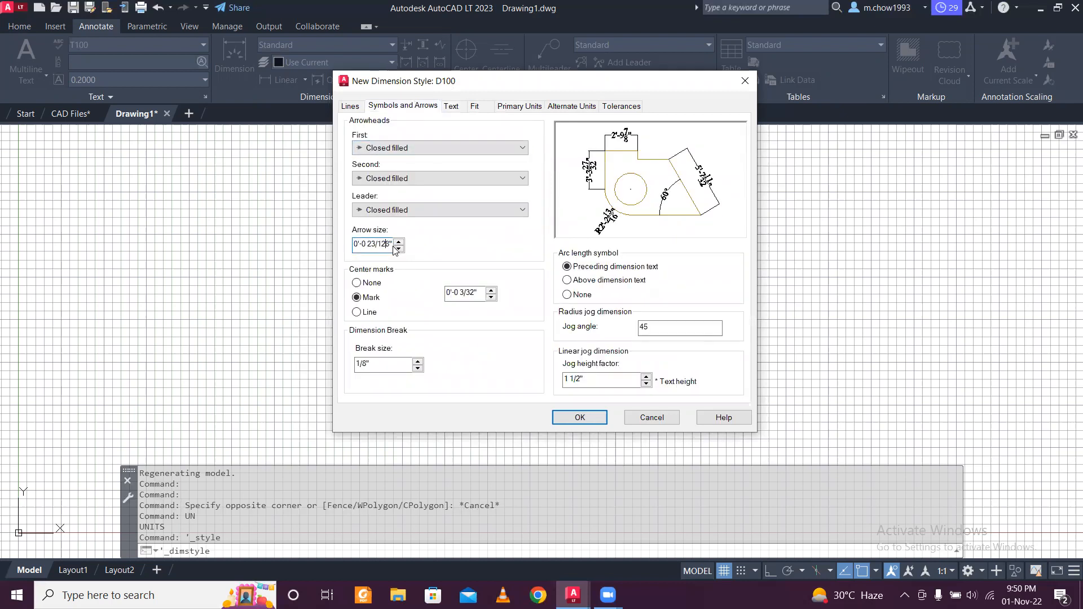
left_click_drag(395, 247, 354, 247)
type("5")
left_click(580, 418)
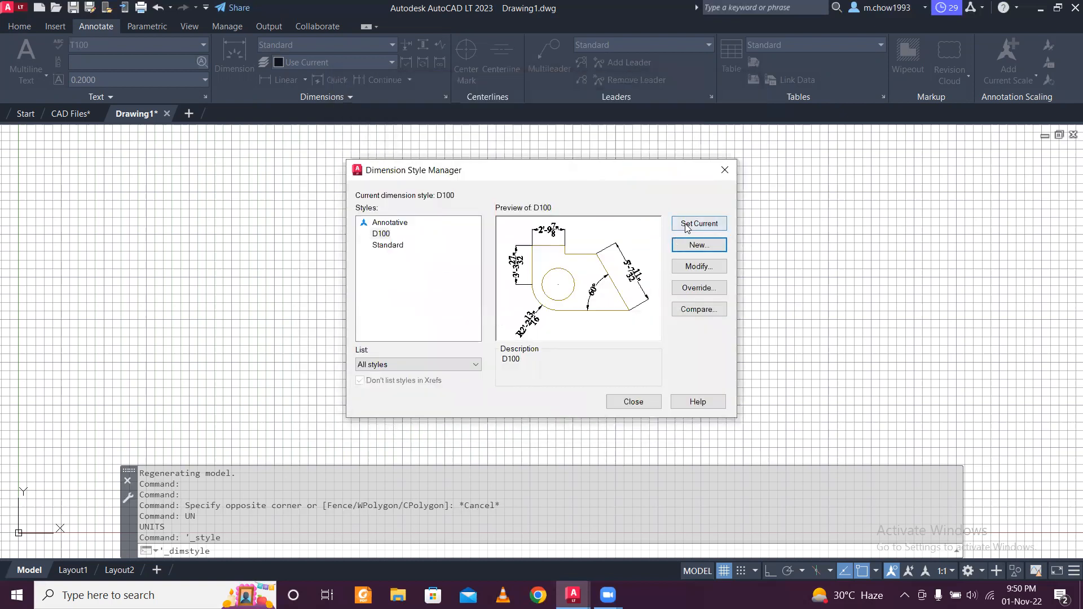
left_click(620, 402)
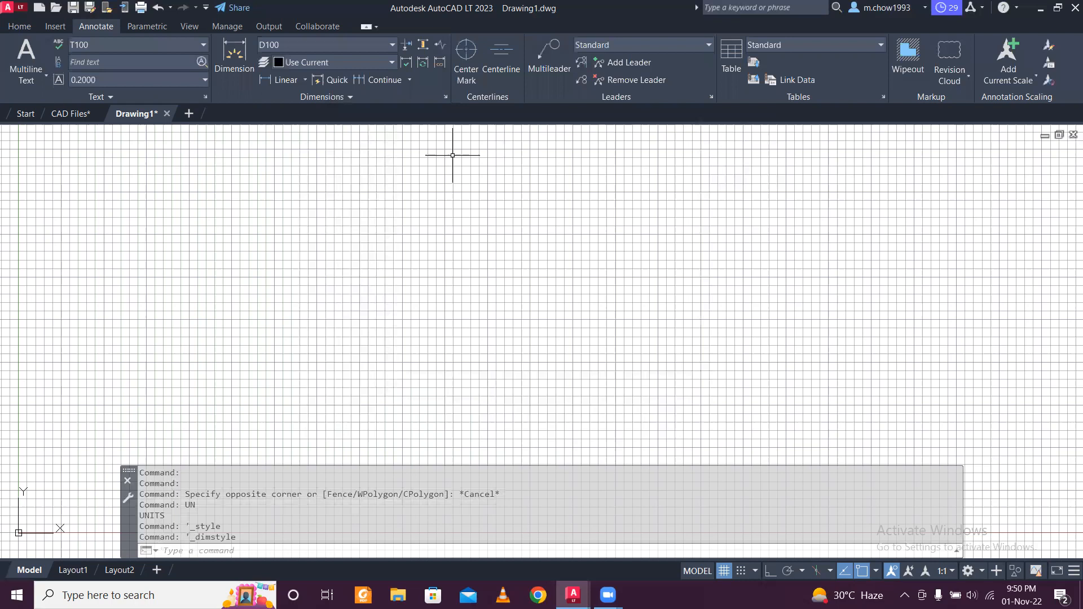
Step: Turn off the grid and create a multileader style named l100 based on Standard
key("F7")
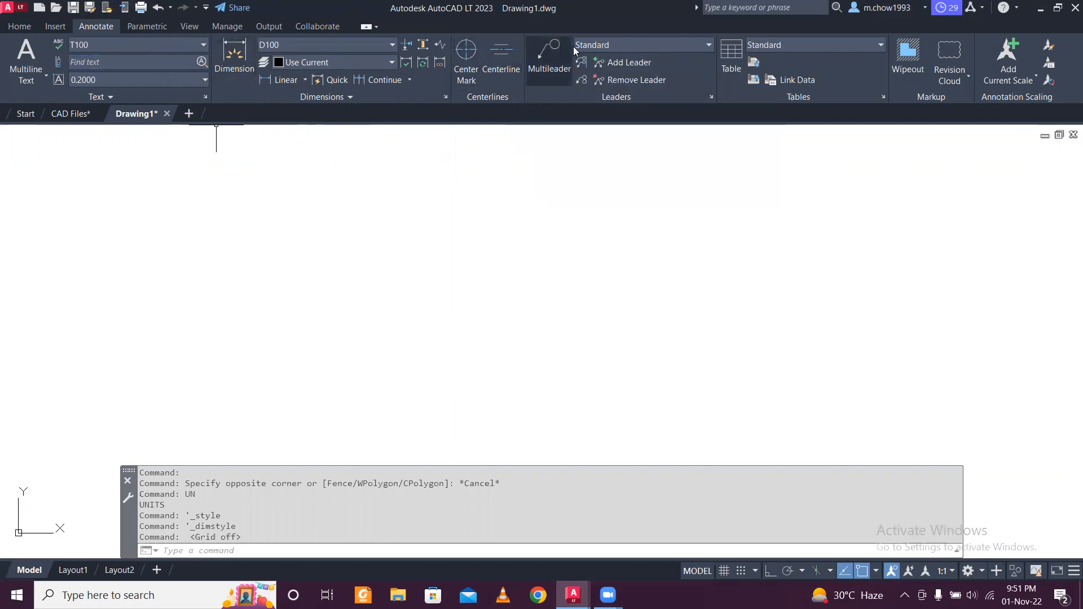
left_click(711, 97)
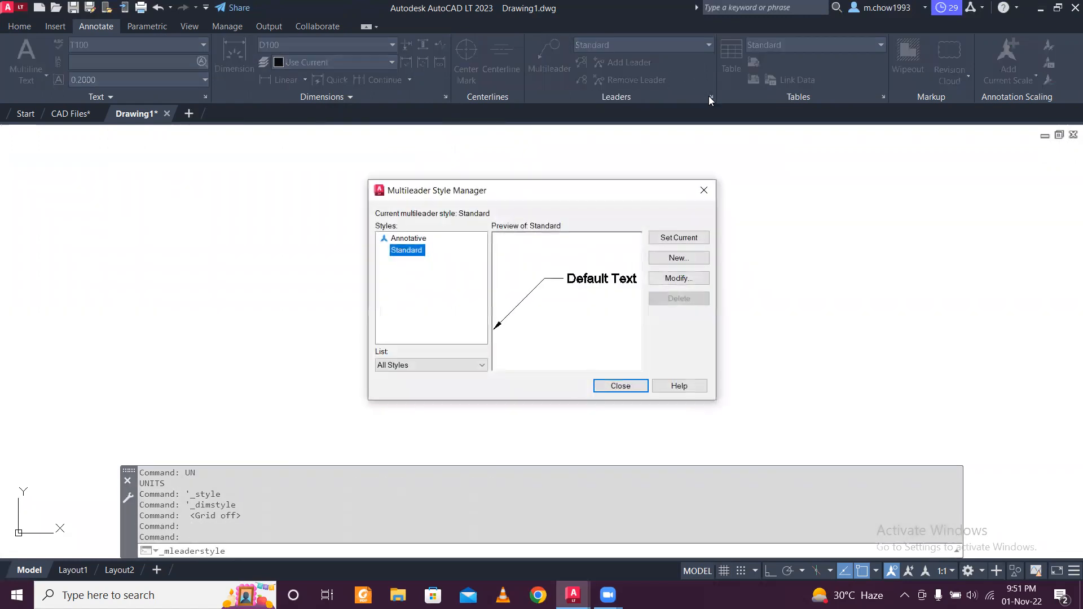
left_click(658, 260)
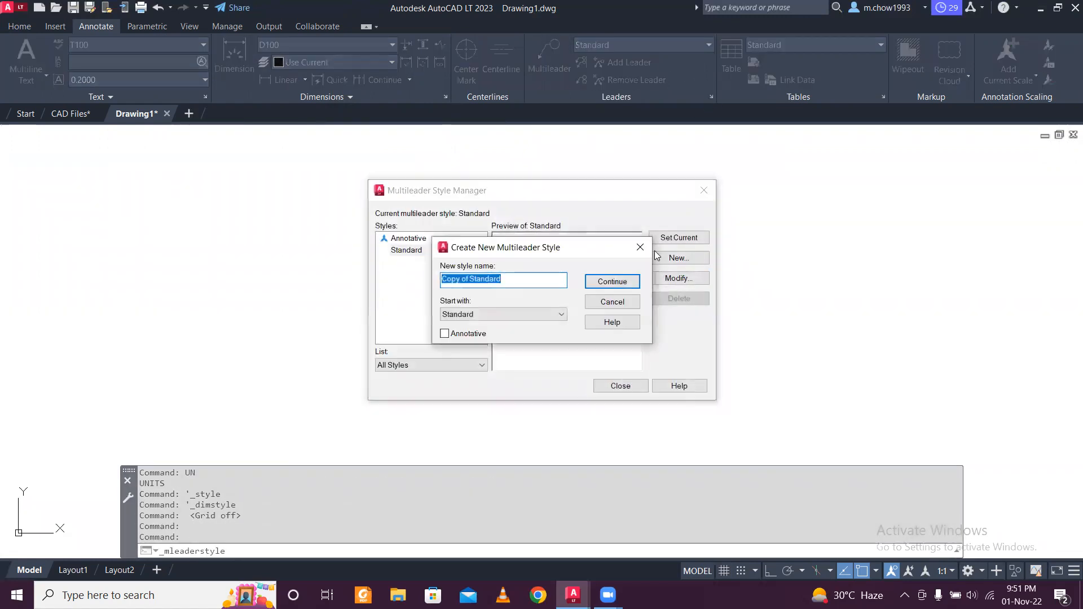
type("0")
type("100")
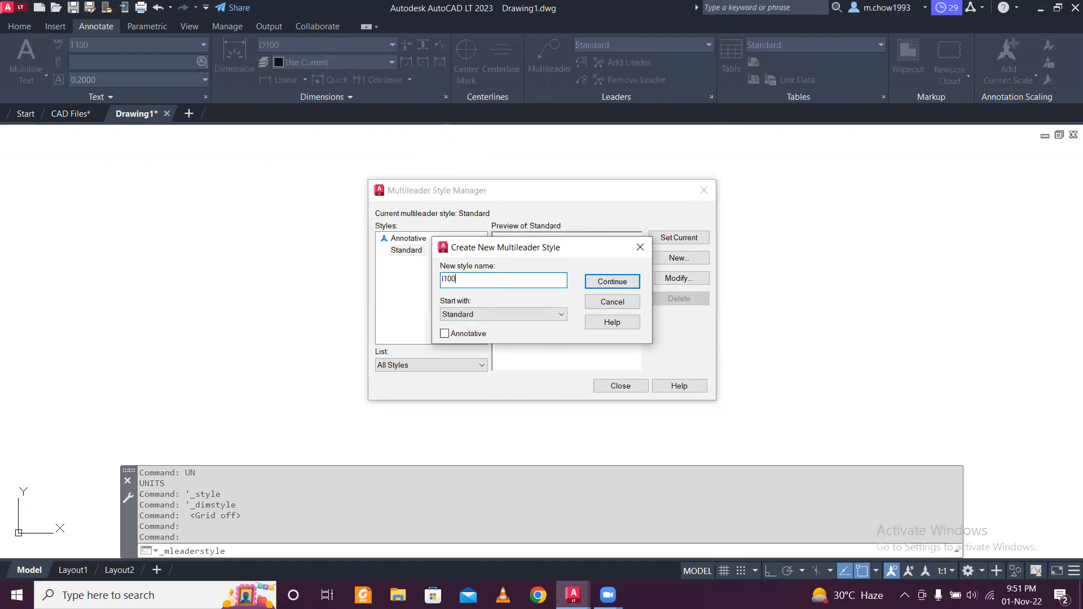
left_click(598, 282)
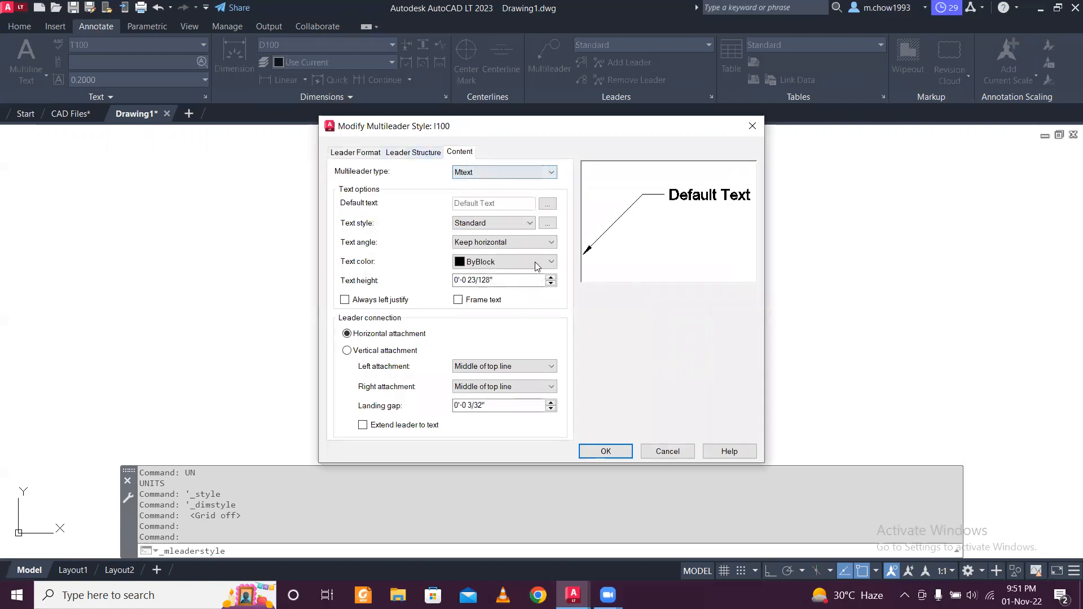
Step: Set the arrowhead size of the l100 multileader style to 5
left_click(413, 152)
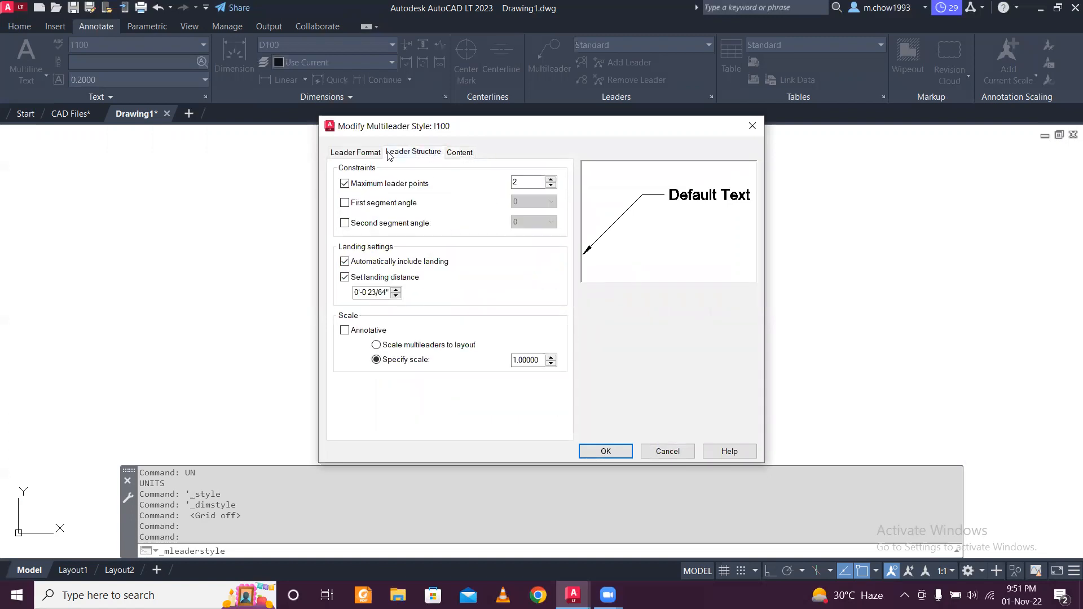
left_click(361, 155)
double_click(469, 299)
left_click(453, 297)
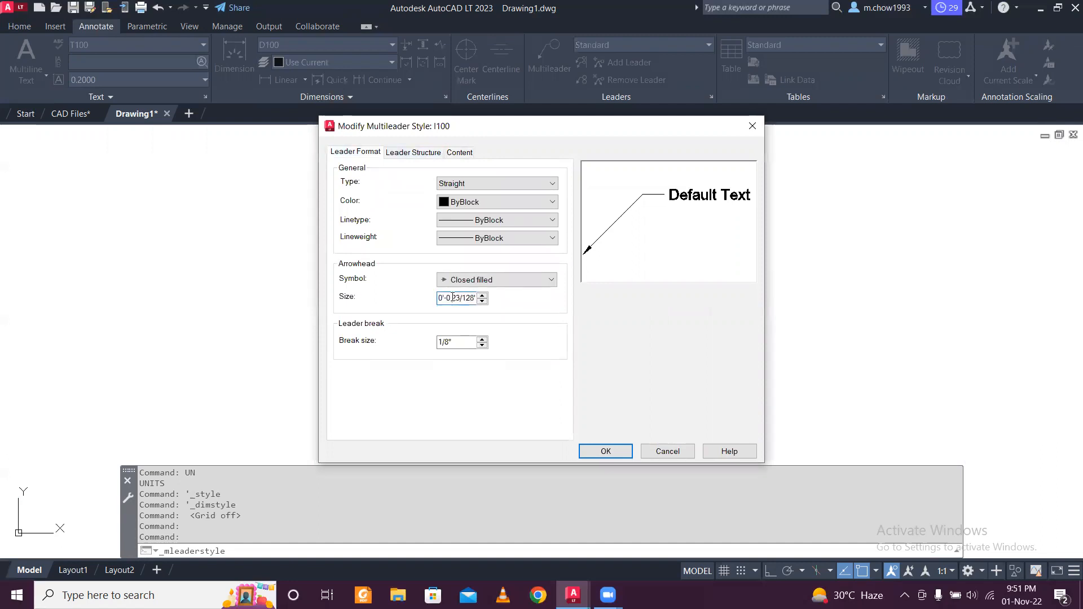
double_click(455, 298)
type("5")
Step: Assign the T100 text style to the content of the l100 multileader style
left_click(414, 156)
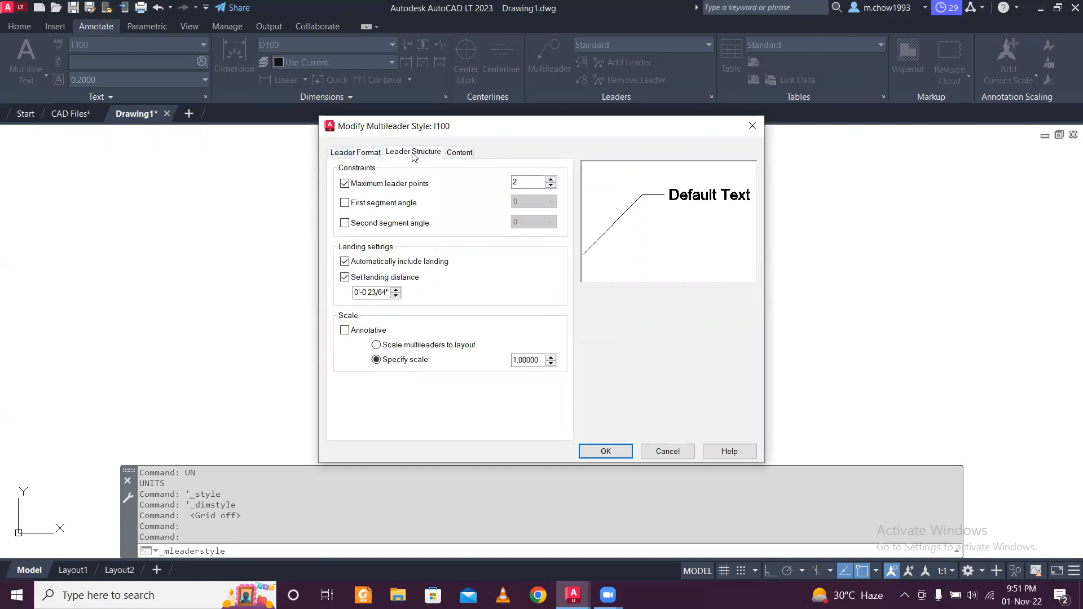
left_click(447, 157)
left_click(494, 224)
left_click(494, 256)
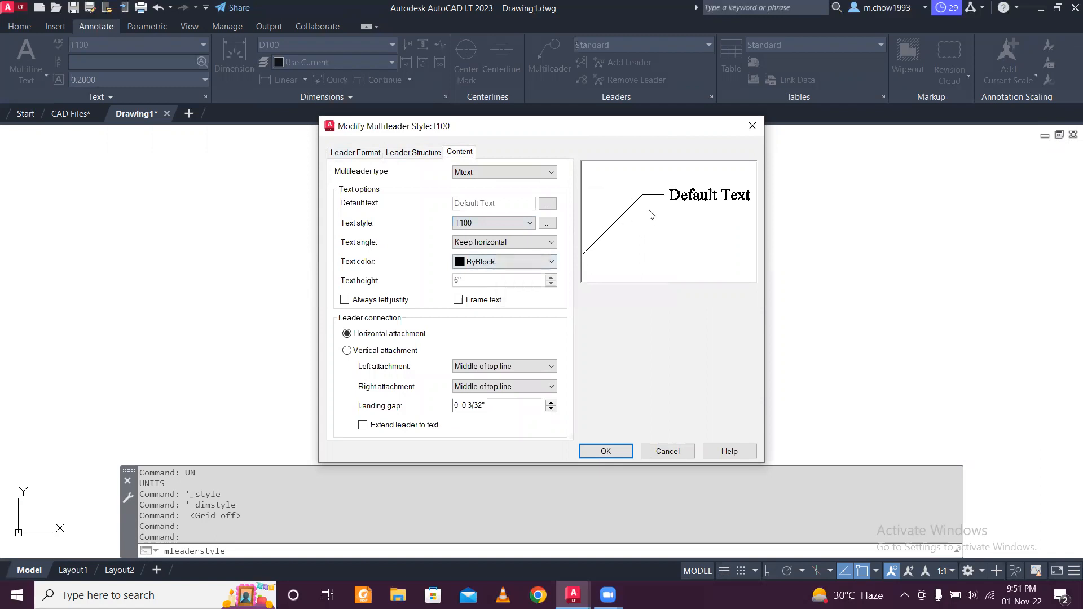
Step: Accept the l100 multileader style settings and close the Multileader Style Manager
left_click(606, 451)
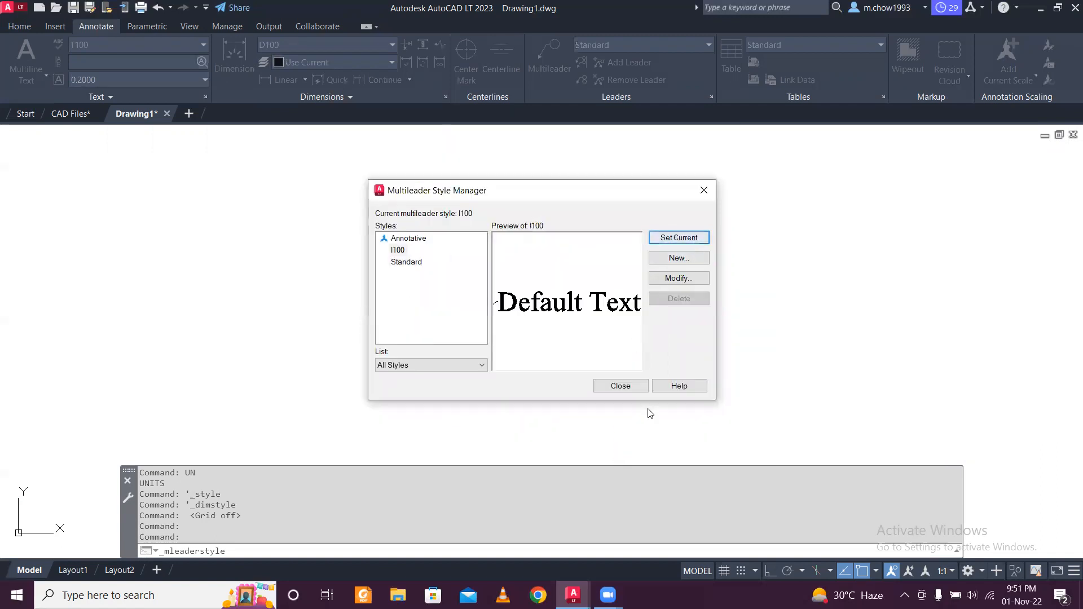
left_click(626, 387)
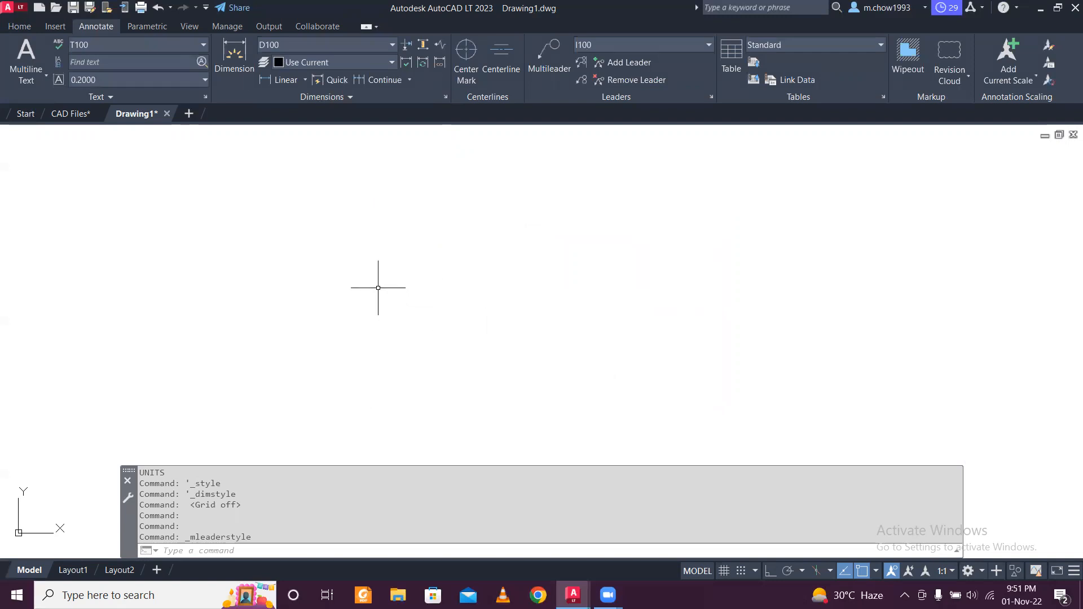
scroll(378, 287, "down", 2)
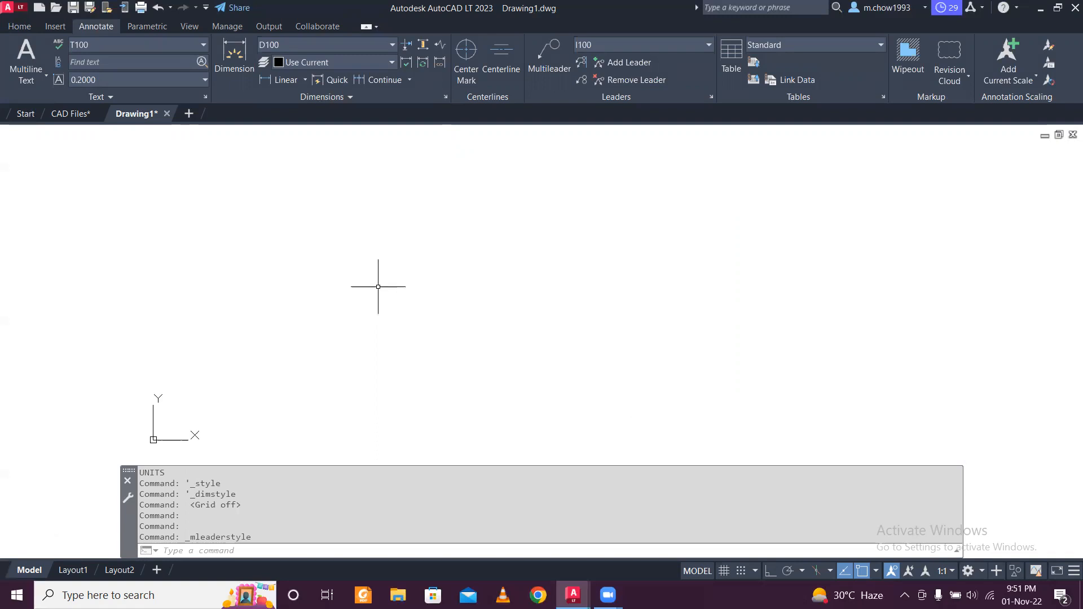
scroll(377, 287, "up", 2)
scroll(377, 287, "down", 2)
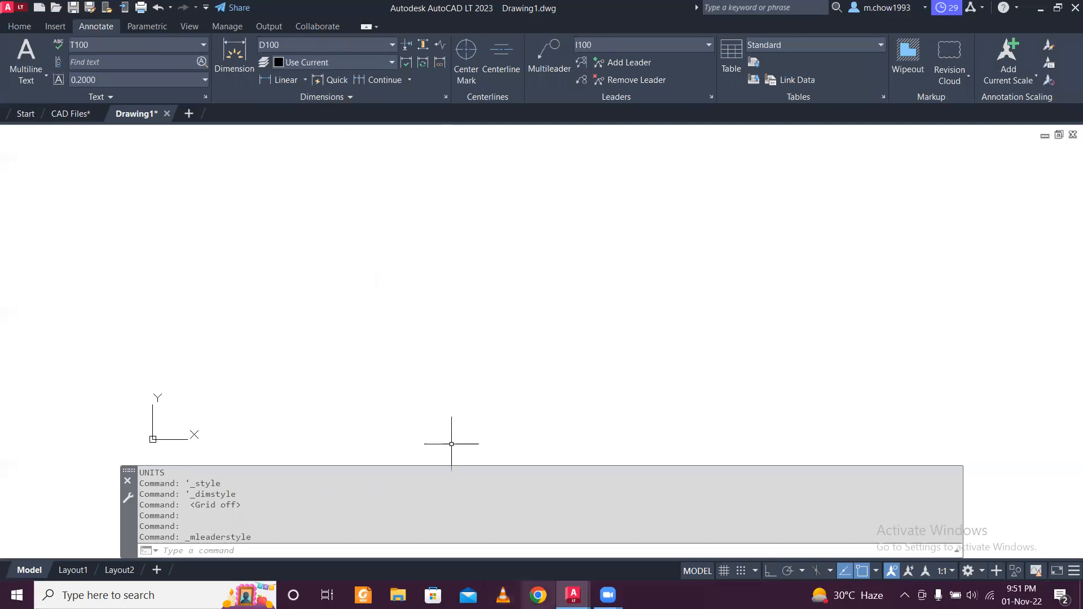
Step: Look up "a4 size in inches" in an incognito Chrome window, then return to AutoCAD
left_click(538, 596)
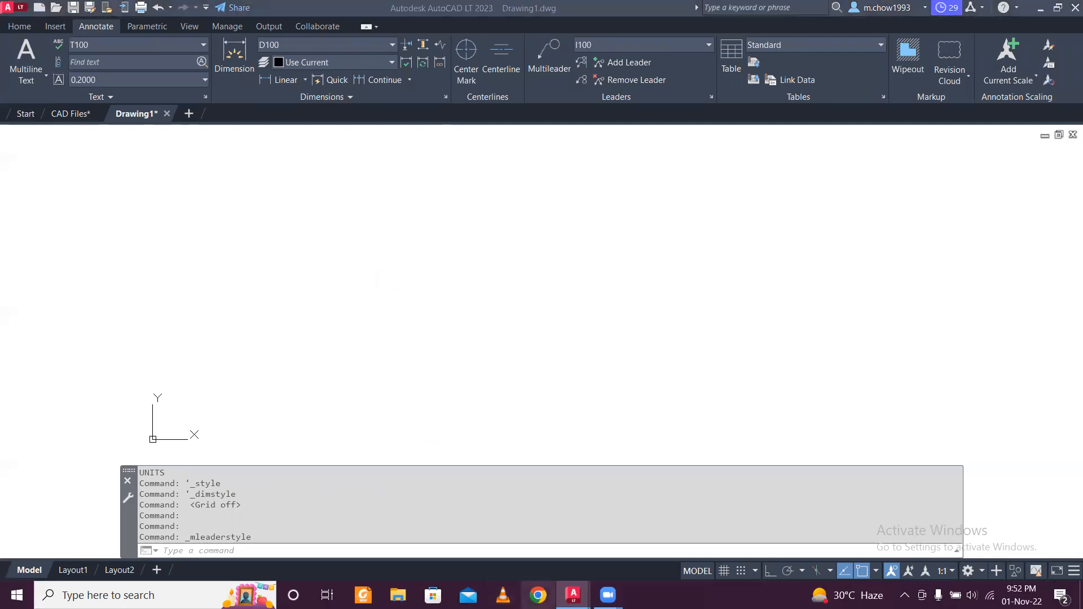
right_click(537, 595)
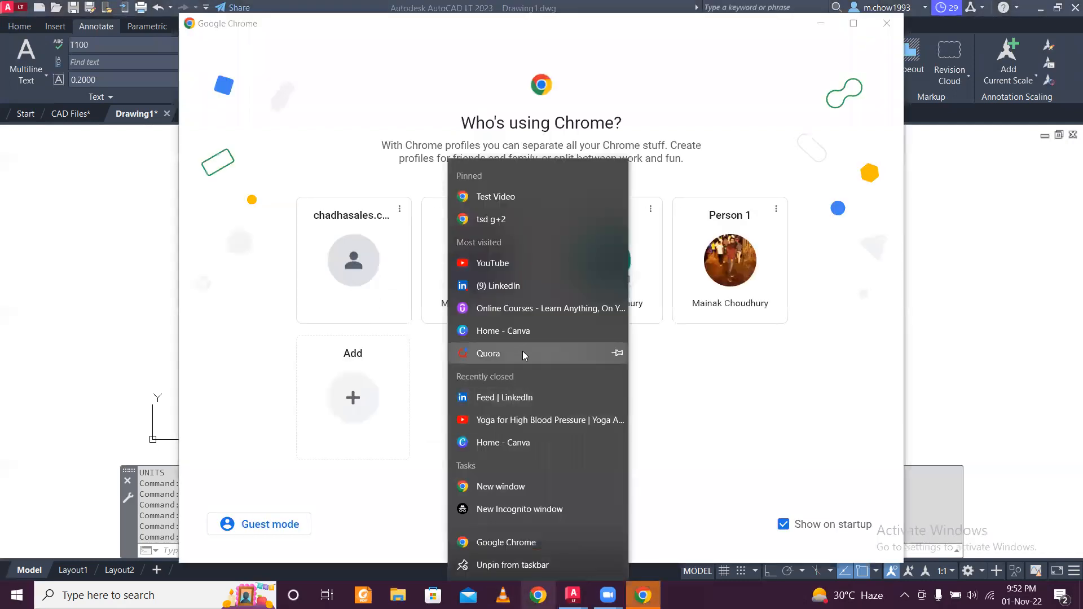
left_click(532, 509)
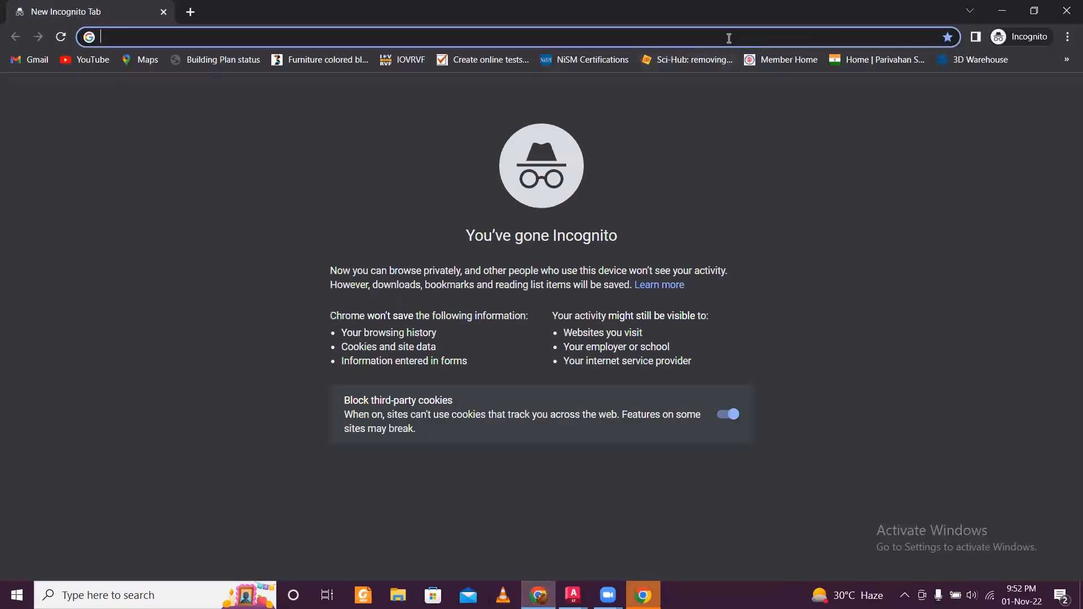
type("a4")
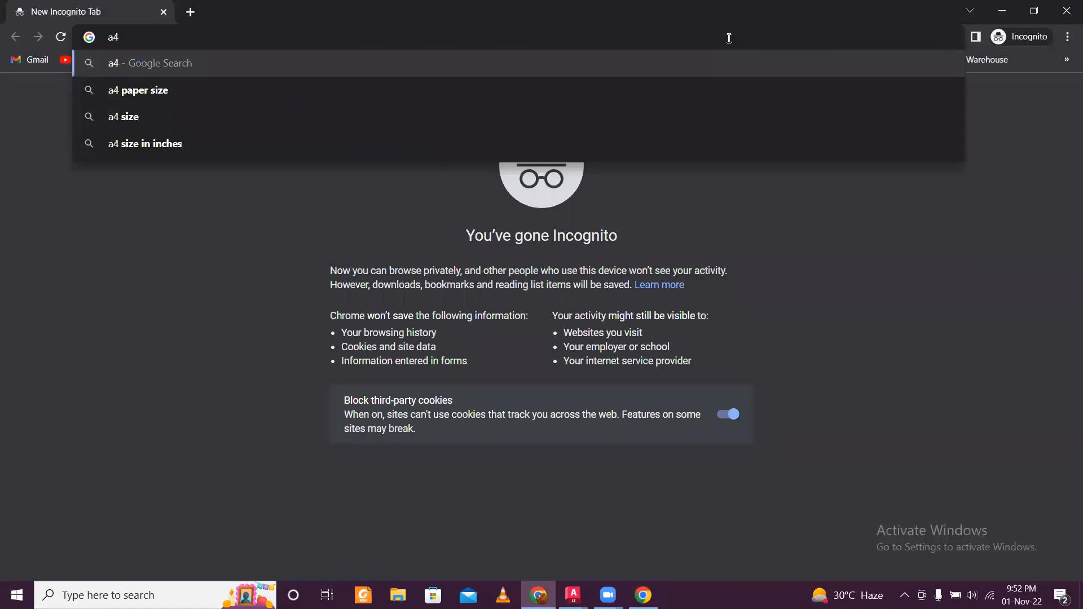
type(" size")
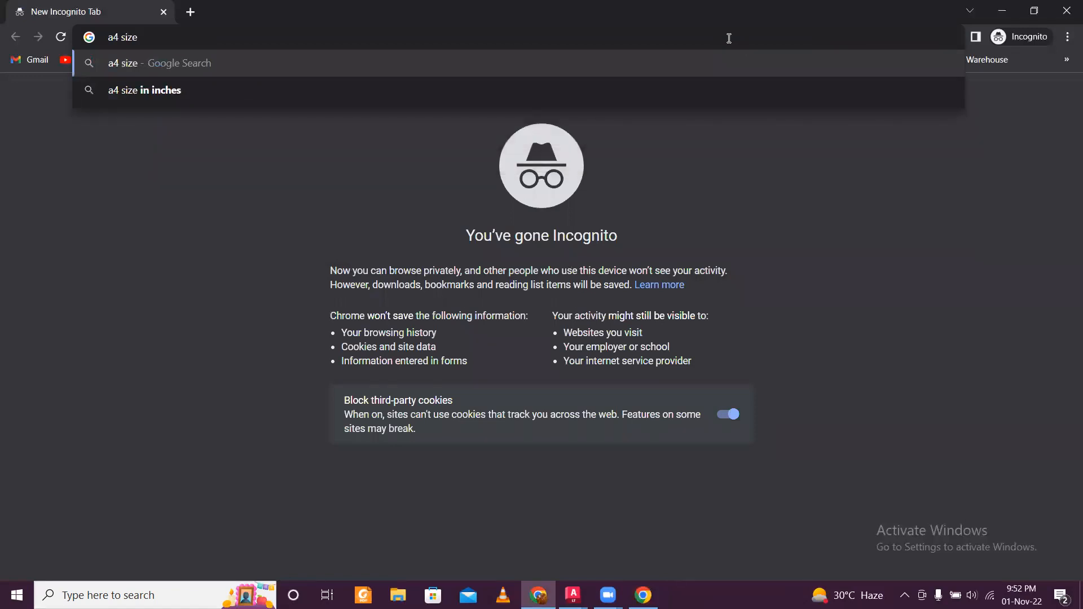
left_click(700, 97)
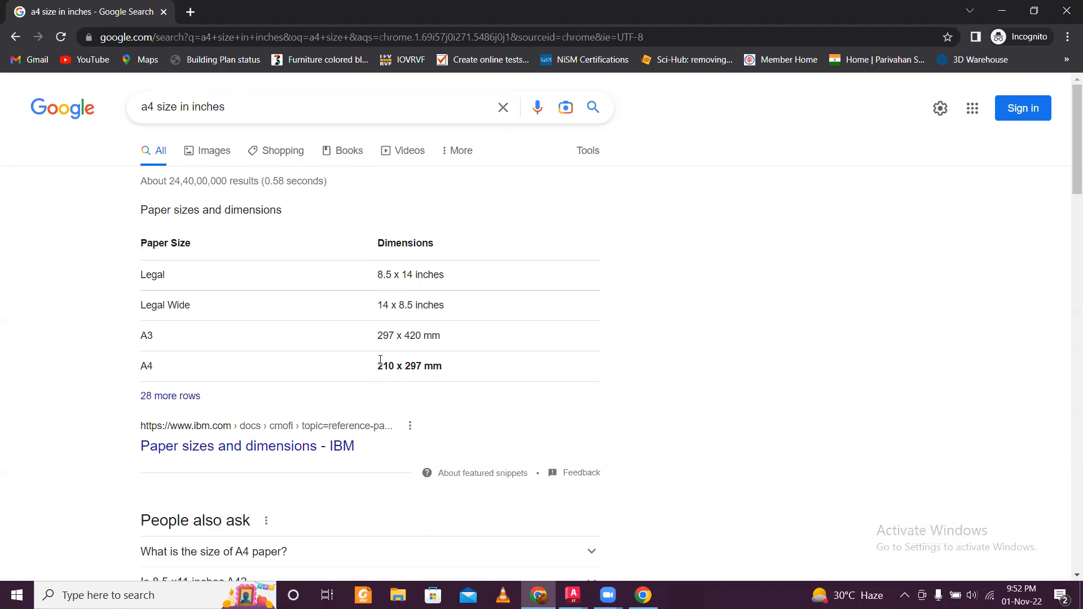
scroll(382, 353, "down", 6)
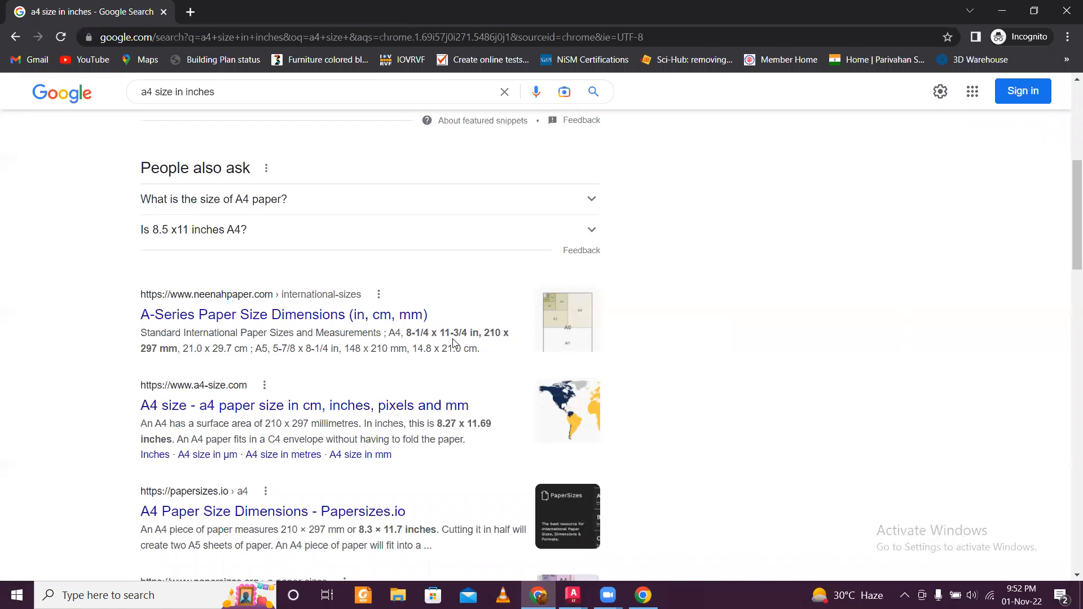
left_click(1008, 10)
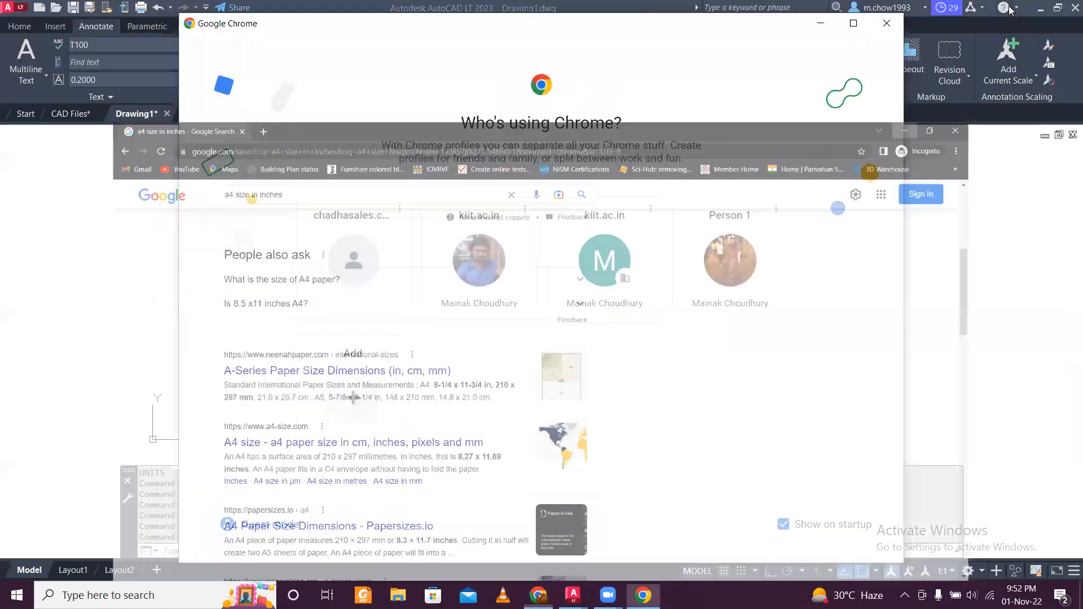
left_click(820, 23)
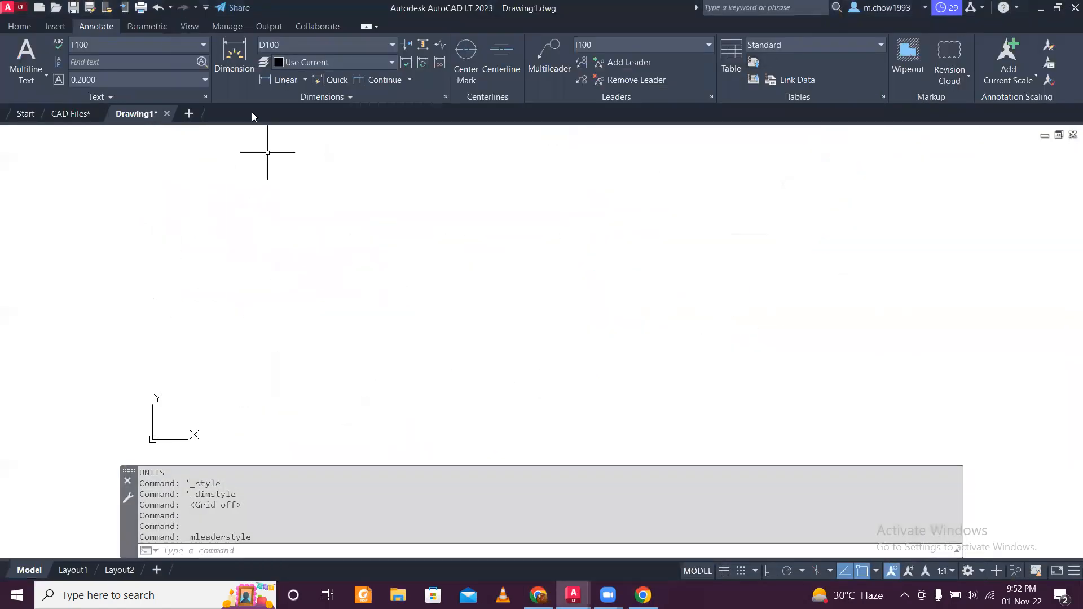
left_click(20, 27)
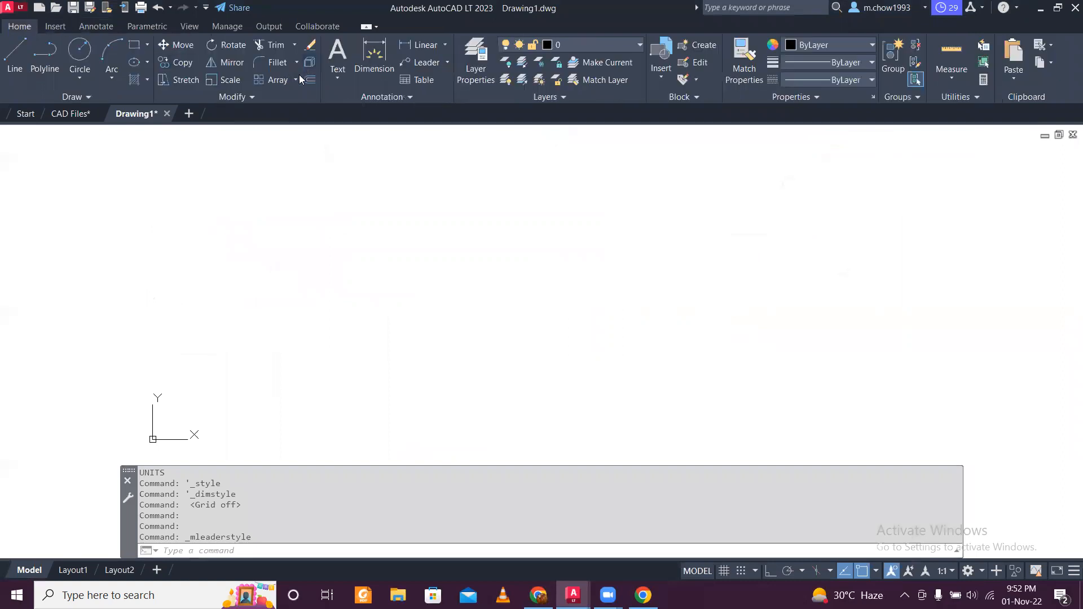
left_click(134, 47)
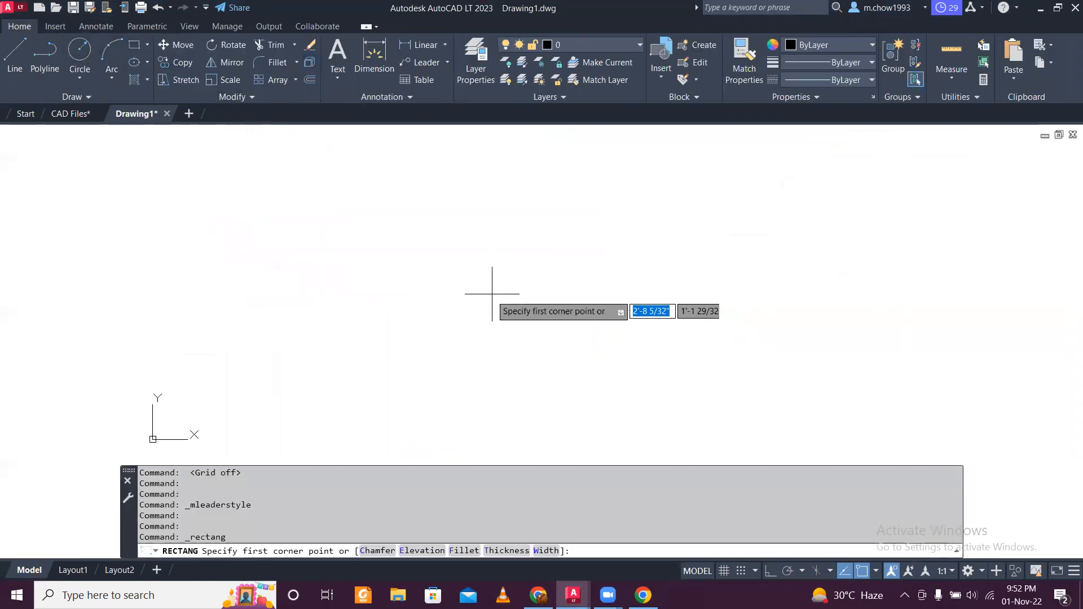
left_click(369, 220)
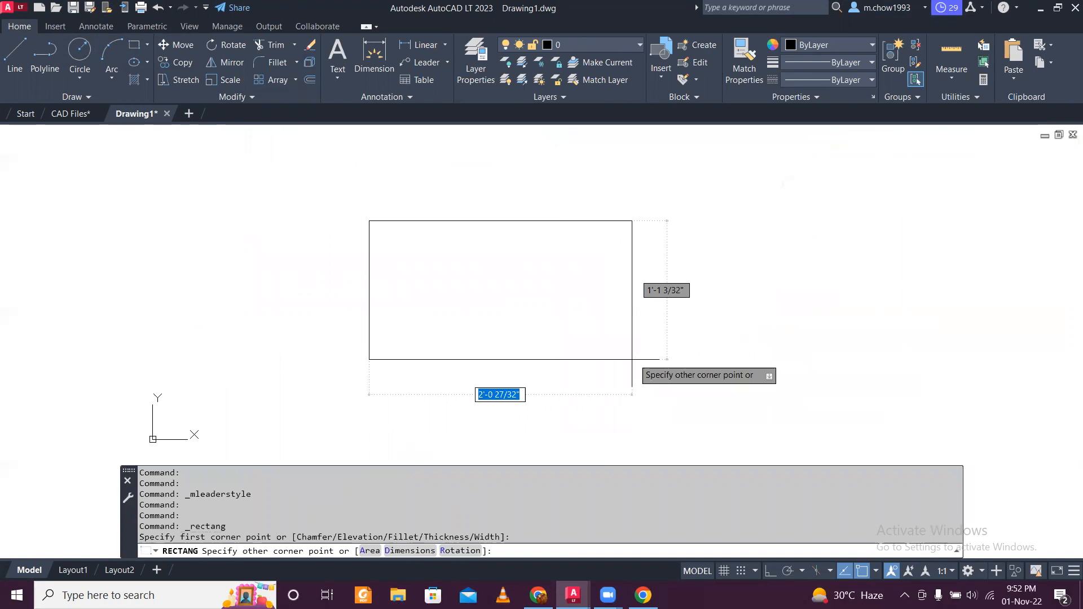
type("@")
type("8.75")
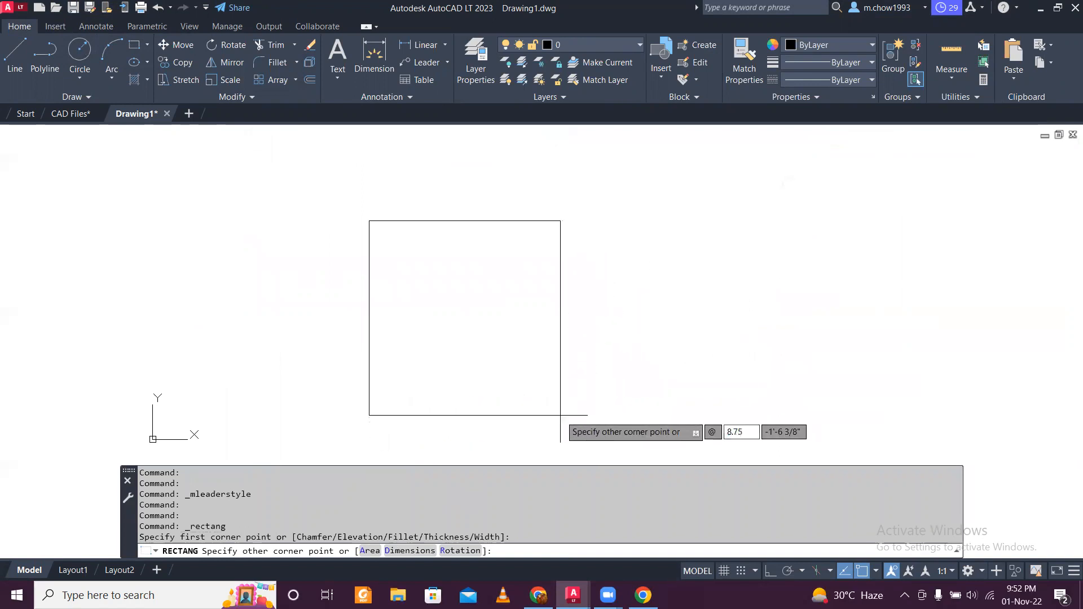
key("Tab")
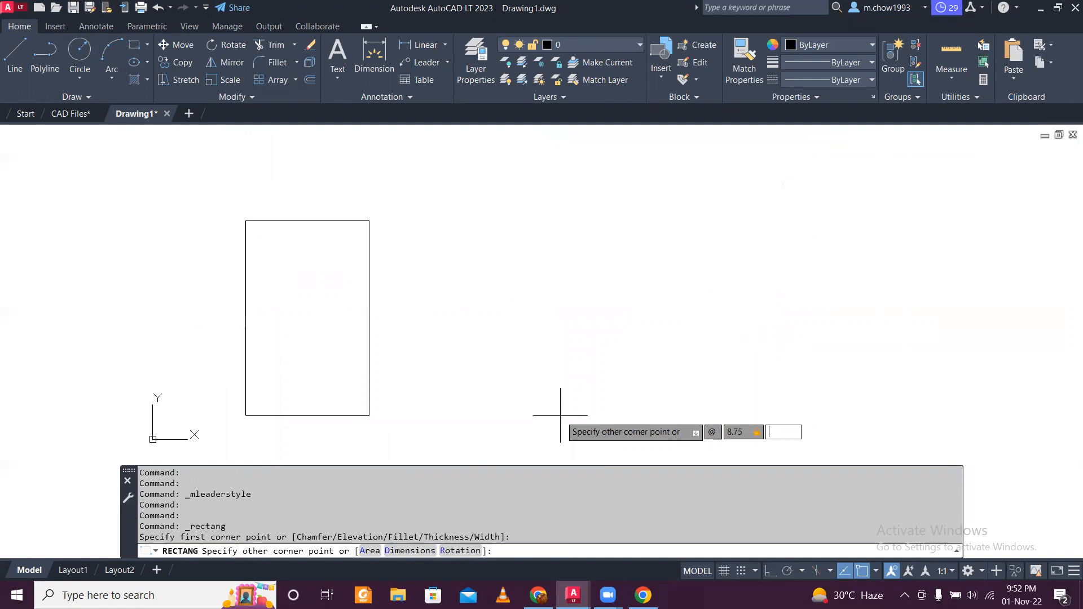
key("Escape")
Step: Draw a rectangle 8.25 inches wide and 11.75 inches high as the A4 sheet outline
left_click(136, 49)
left_click(402, 287)
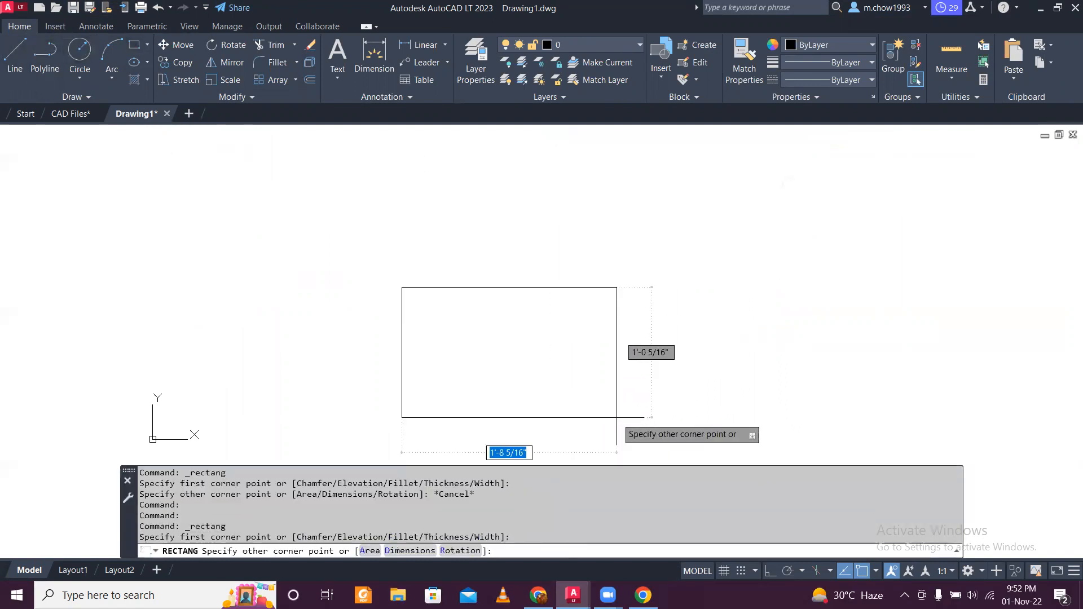
type("8")
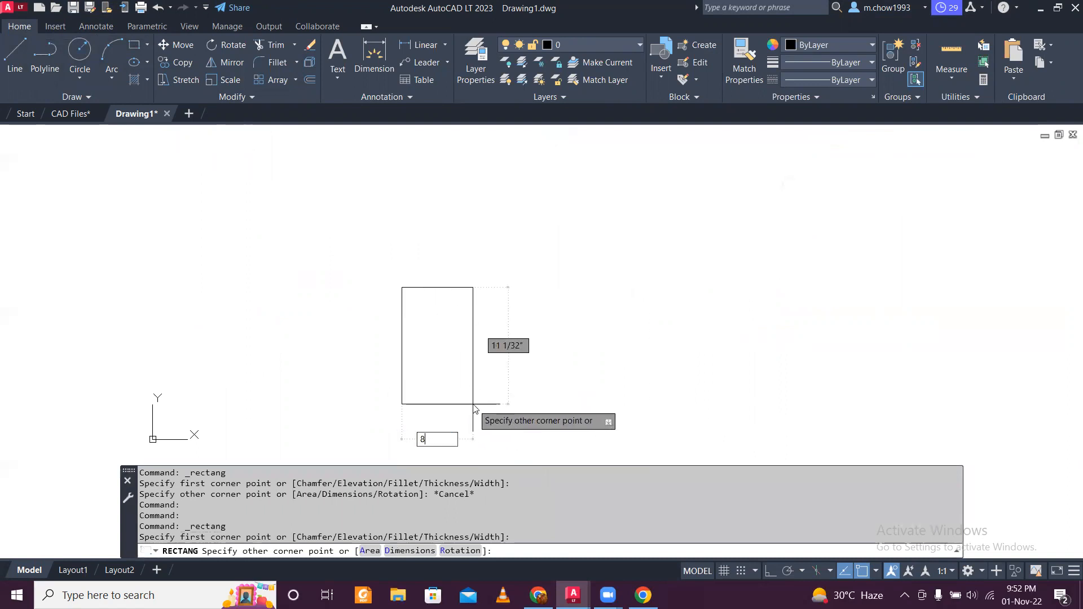
type(".25")
key("Tab")
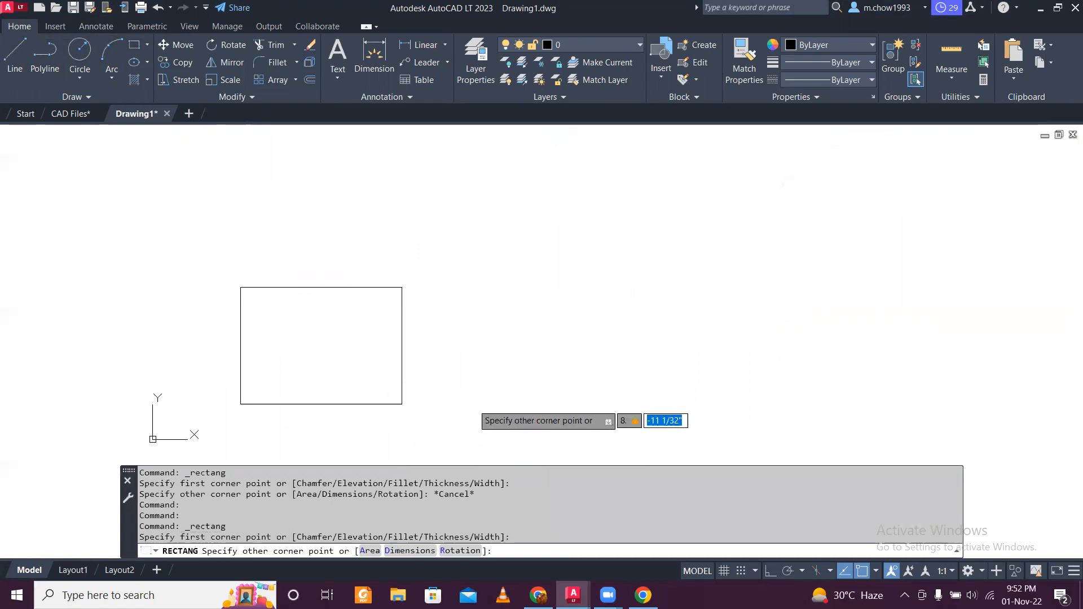
type("7")
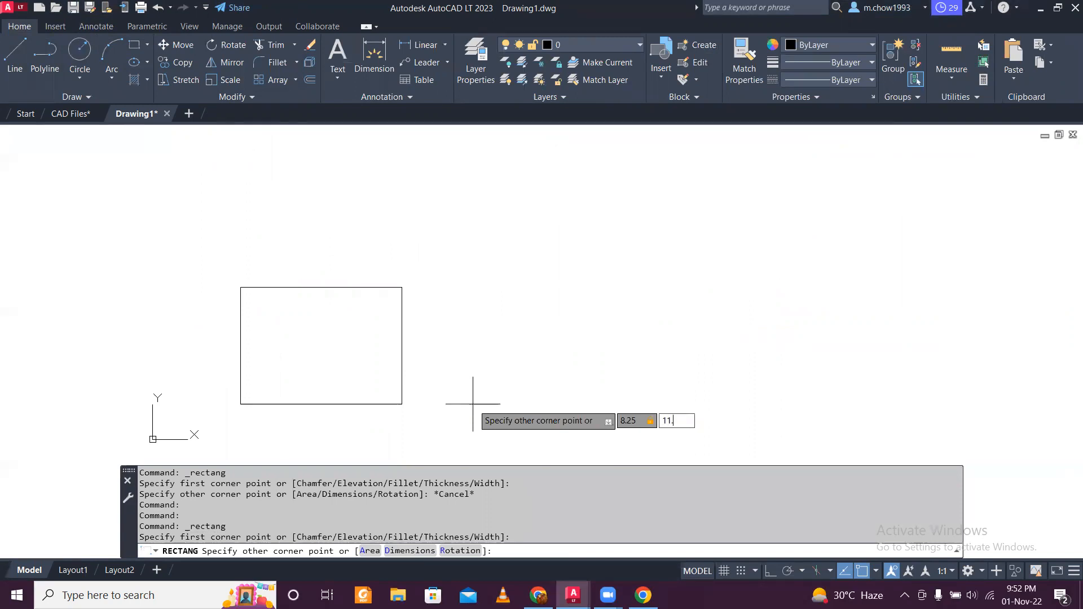
type("1.75")
key("Return")
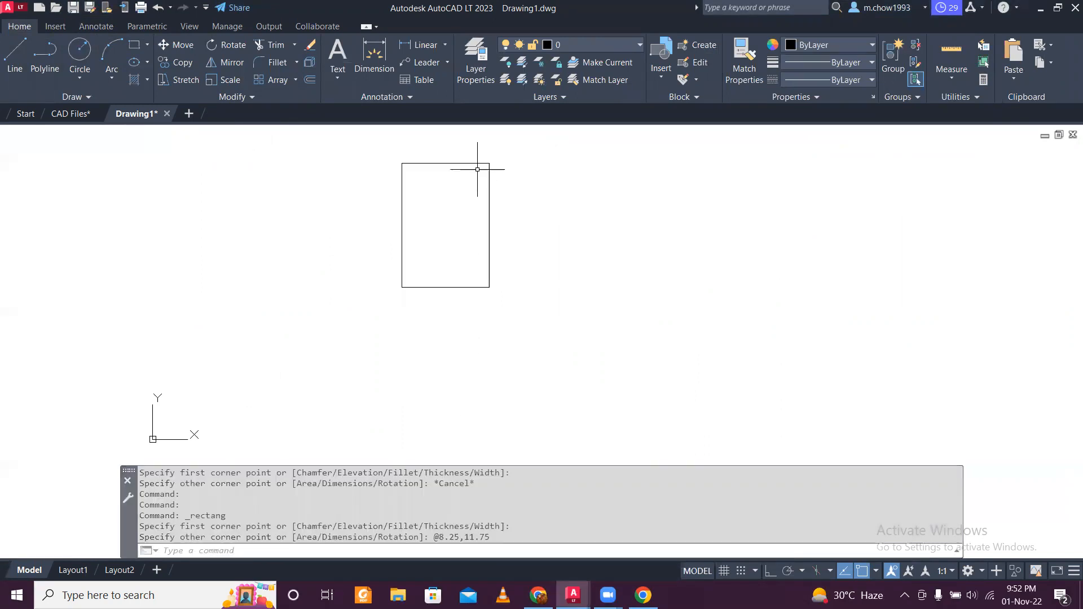
Step: Scale the A4 rectangle by a factor of 100 from its lower-left corner
scroll(525, 160, "up", 2)
scroll(520, 164, "down", 2)
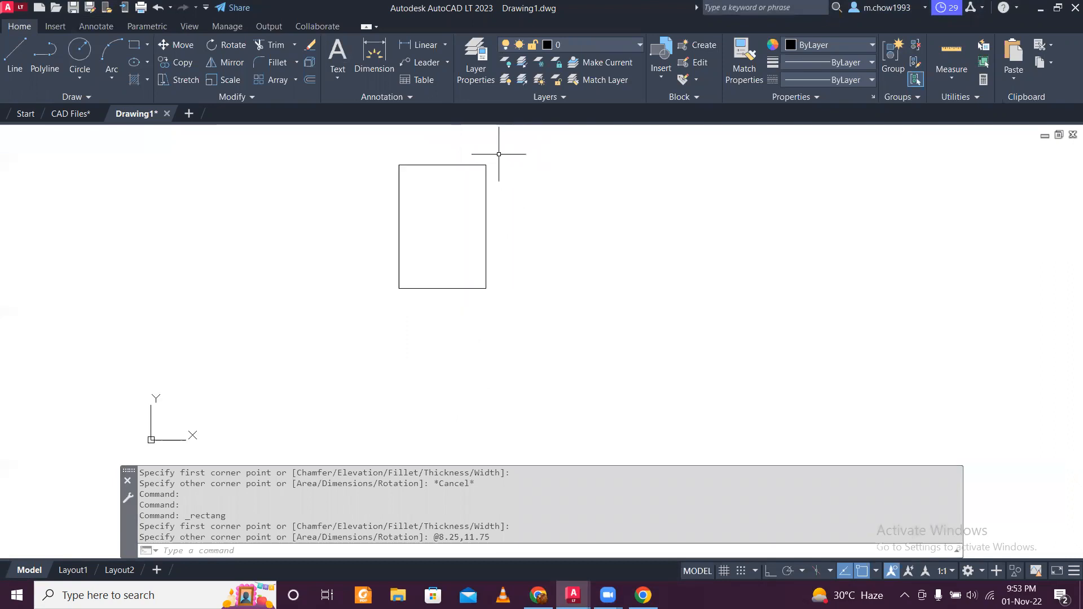
middle_click_drag(500, 155, 387, 212)
left_click(239, 179)
left_click(477, 373)
type("SC")
key("Return")
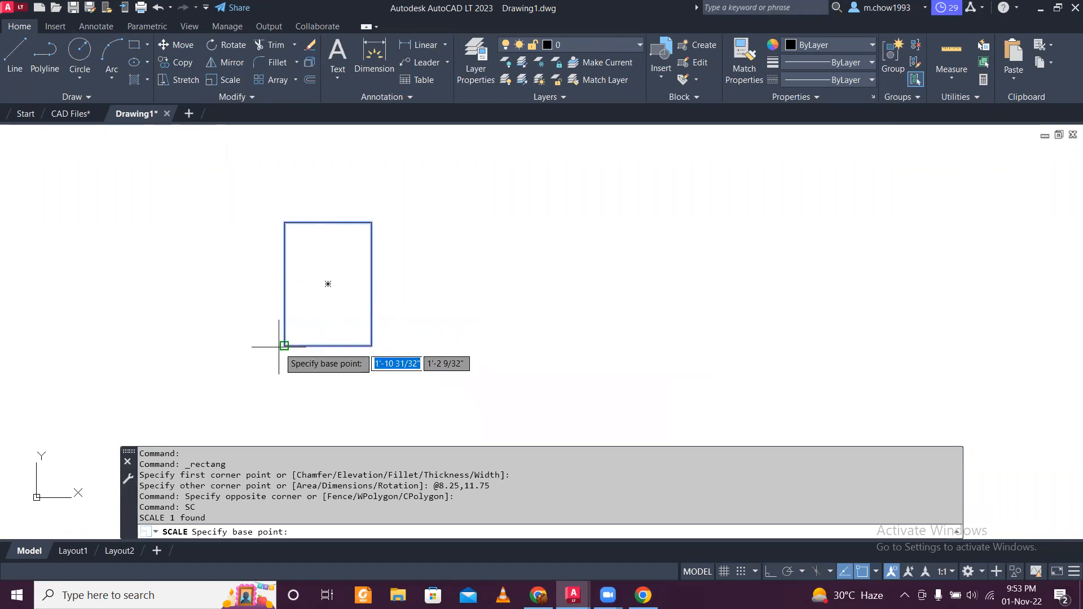
left_click(285, 345)
type("100")
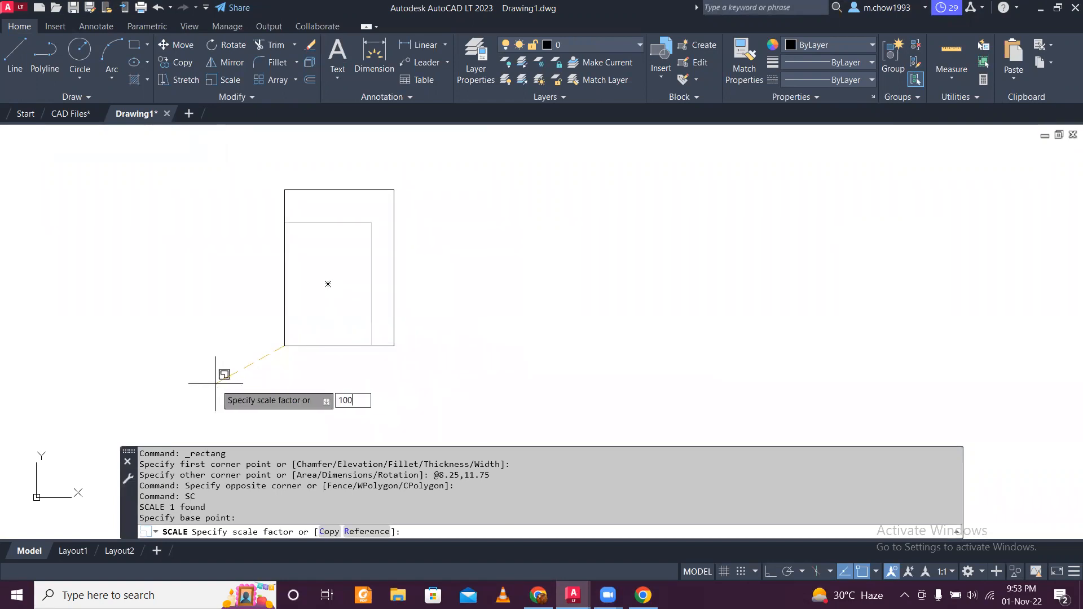
key("Return")
Step: Move the scaled rectangle horizontally to the right, away from the origin
scroll(217, 375, "down", 5)
scroll(223, 339, "up", 2)
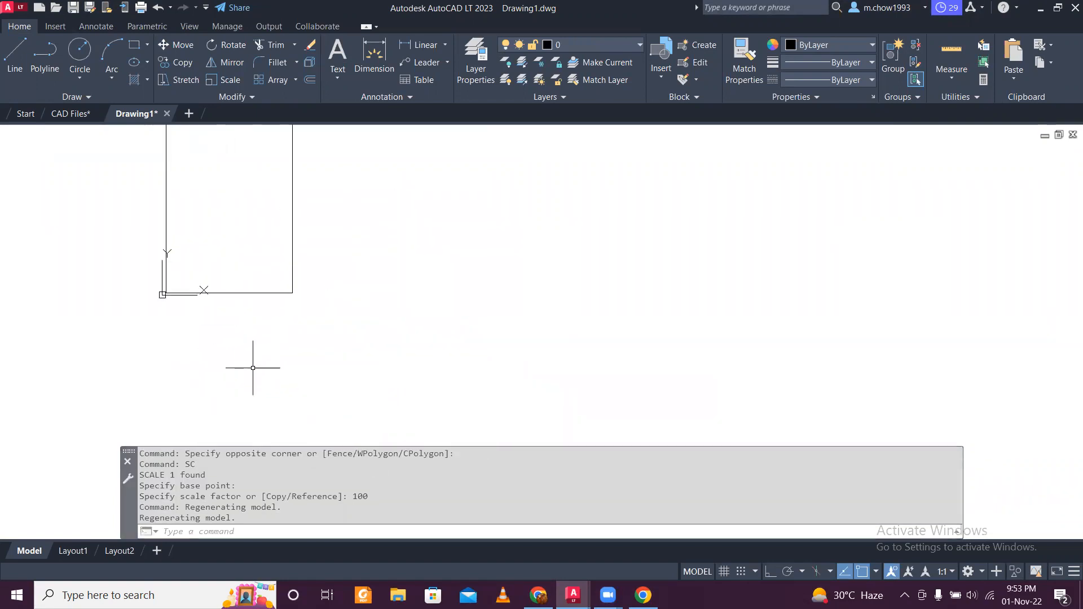
left_click(330, 314)
left_click(279, 237)
middle_click_drag(359, 259, 282, 342)
type("m")
key("Return")
left_click(282, 311)
left_click(320, 311)
Step: Move the rectangle a short distance straight up, clear of the X axis
left_click(270, 400)
left_click(240, 319)
type("m")
key("Return")
left_click(349, 329)
left_click(350, 310)
middle_click_drag(139, 216, 278, 224)
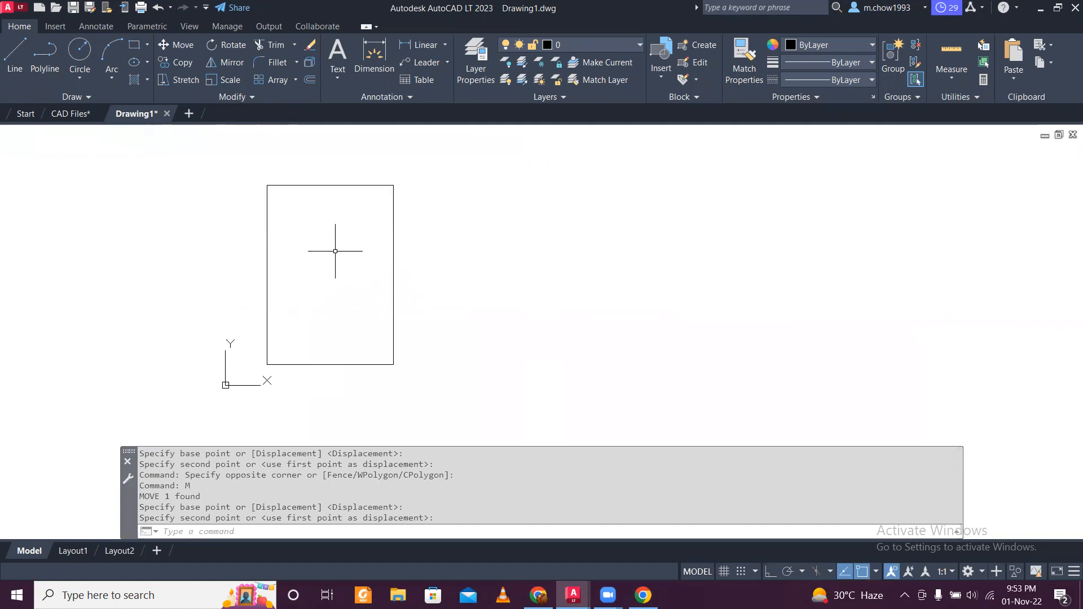
Step: Offset the sheet rectangle 1' inward to form an inner border
scroll(346, 364, "up", 2)
scroll(347, 344, "down", 2)
type("o")
key("Return")
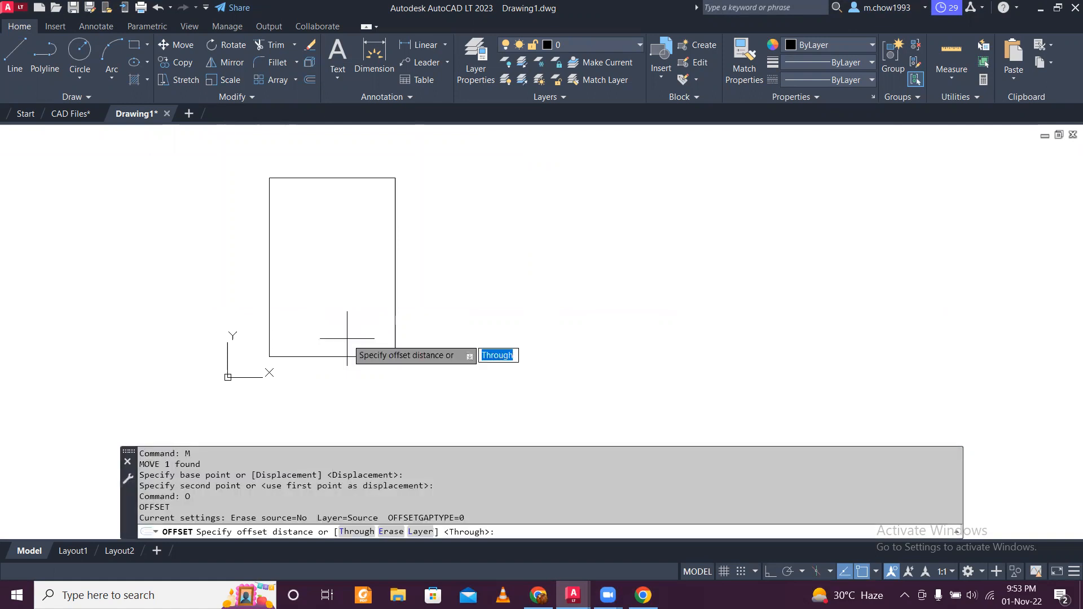
type("1'")
key("Return")
left_click(352, 356)
left_click(323, 341)
scroll(324, 341, "up", 6)
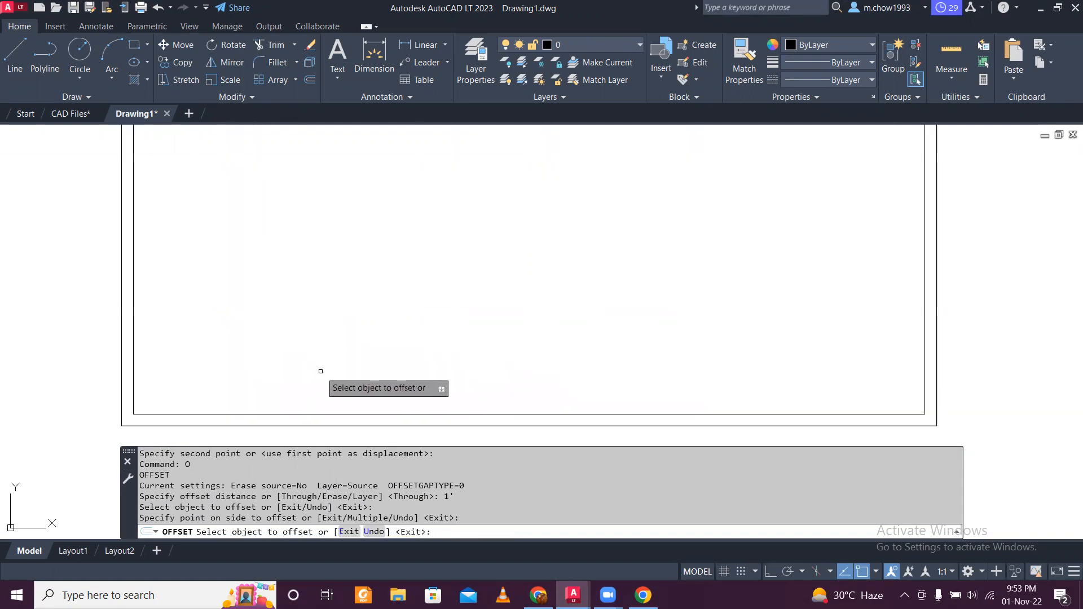
key("Escape")
Step: Explode the inner border rectangle into separate lines
left_click(382, 421)
left_click(364, 370)
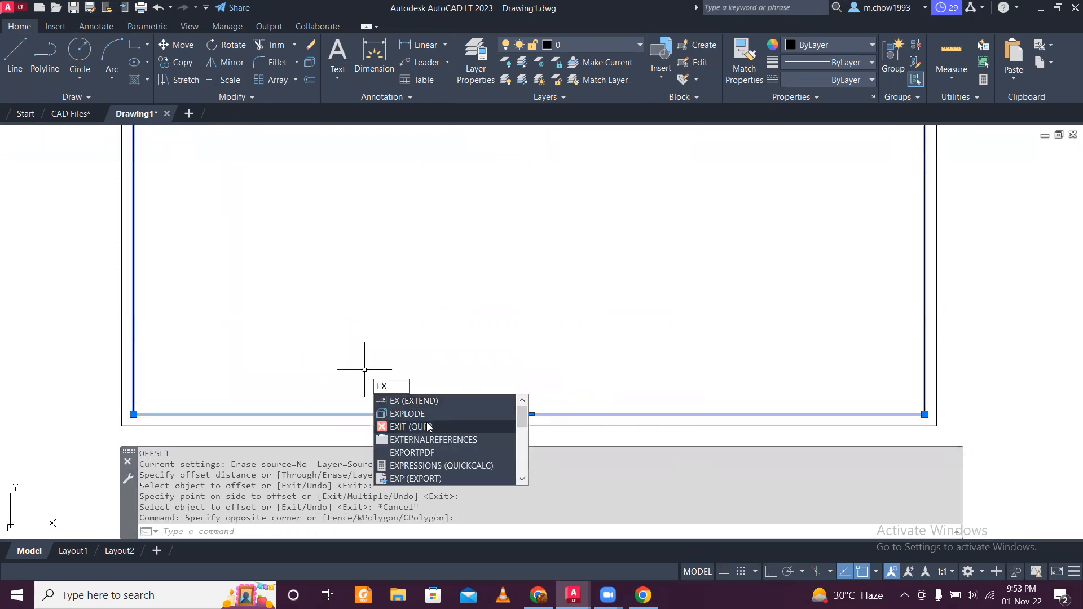
left_click(428, 411)
left_click(429, 412)
Step: Select the inner border's edges one at a time to check whether they are separate lines
left_click(413, 374)
key("Escape")
left_click(141, 352)
left_click(129, 336)
key("Escape")
left_click(924, 366)
scroll(505, 402, "down", 8)
middle_click_drag(545, 311, 551, 378)
scroll(522, 288, "up", 3)
key("Escape")
left_click(510, 317)
scroll(493, 372, "down", 6)
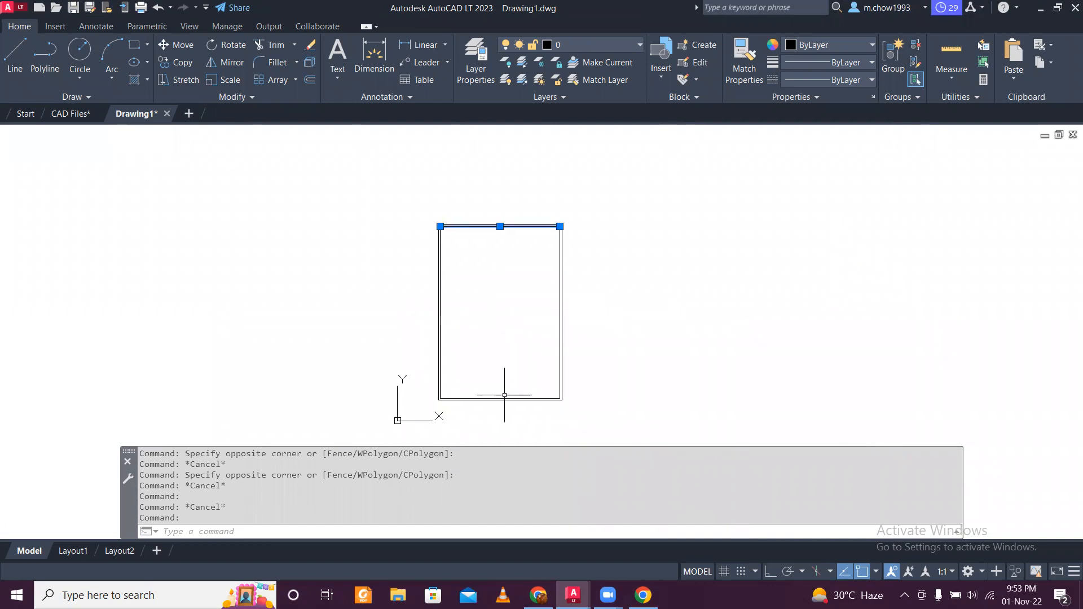
key("Escape")
Step: Offset the bottom line of the inner border 2.6' upward to start the title block rows
scroll(499, 398, "up", 8)
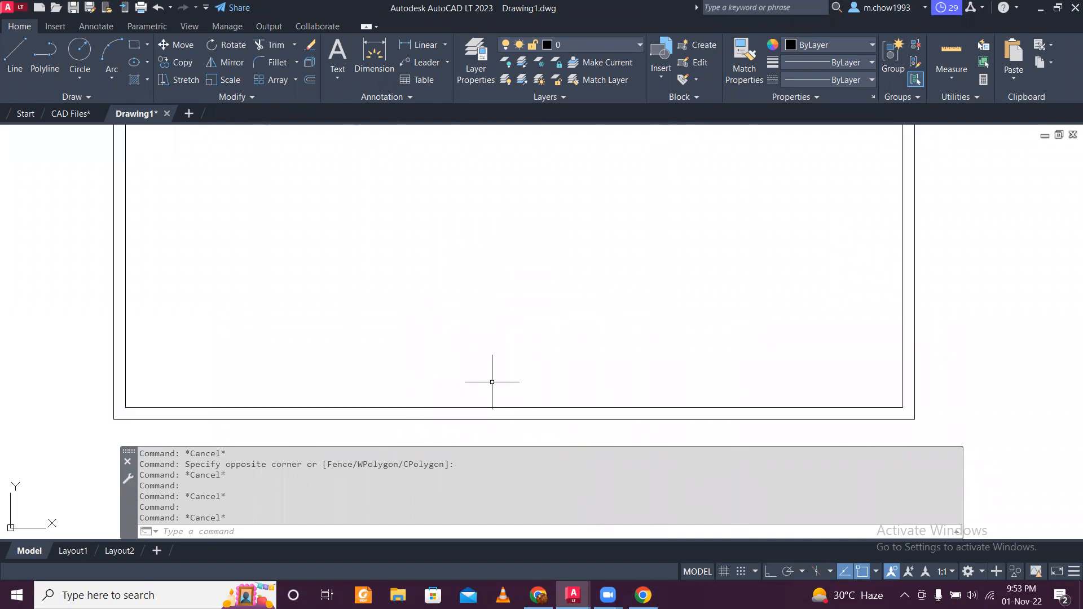
type("o")
key("Return")
type("2.6")
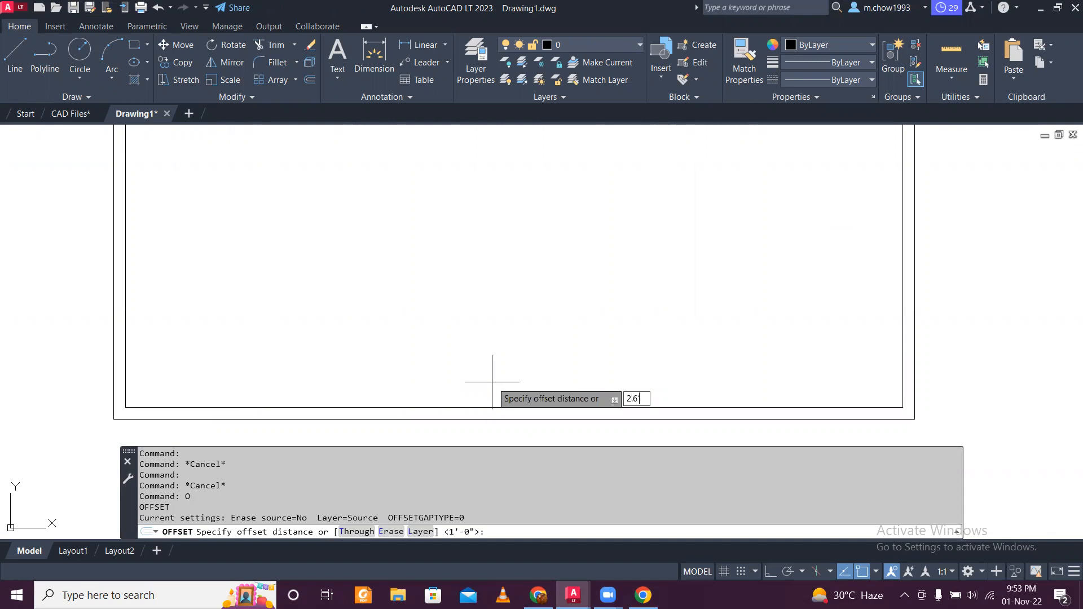
key("Return")
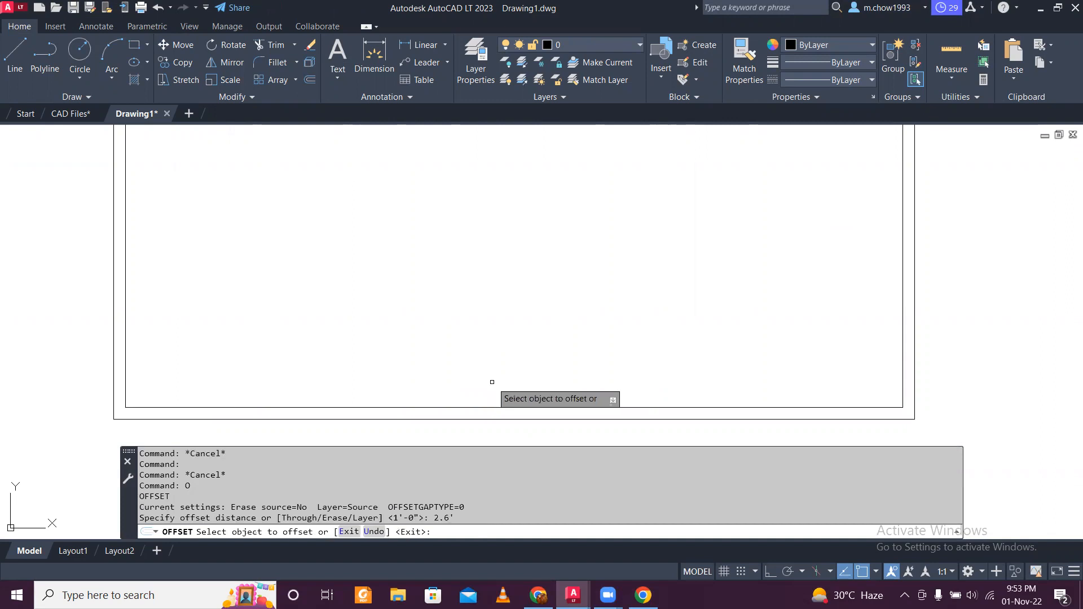
left_click(491, 407)
left_click(479, 344)
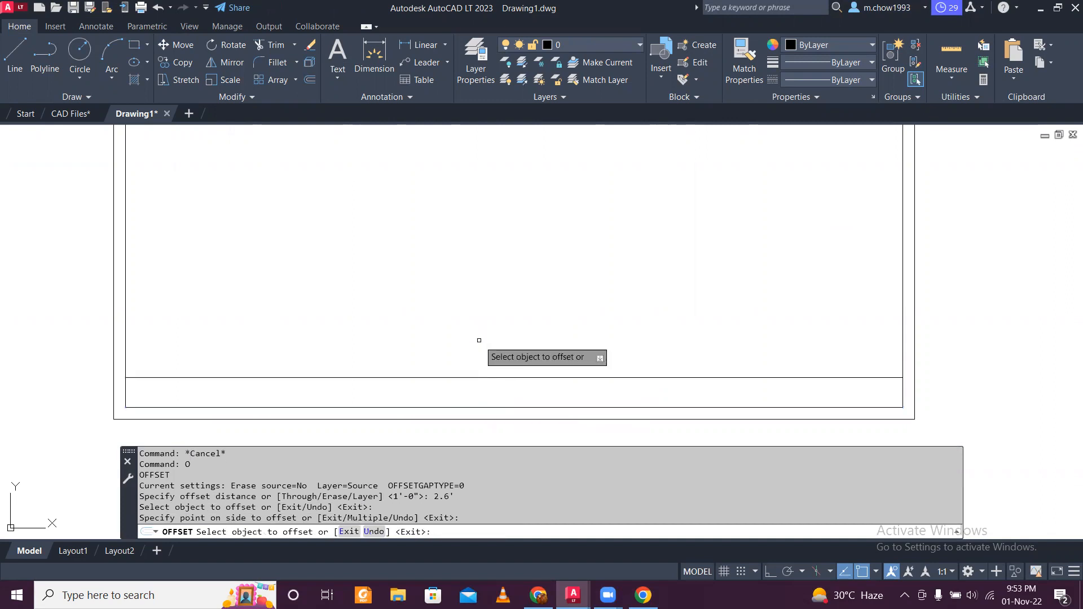
Step: Offset the newest row line upward three more times at the same 2.6' spacing to complete the title block rows
left_click(486, 376)
left_click(496, 325)
left_click(490, 347)
left_click(508, 333)
left_click(507, 317)
left_click(505, 290)
scroll(499, 312, "down", 5)
middle_click_drag(548, 299, 537, 314)
scroll(550, 333, "up", 4)
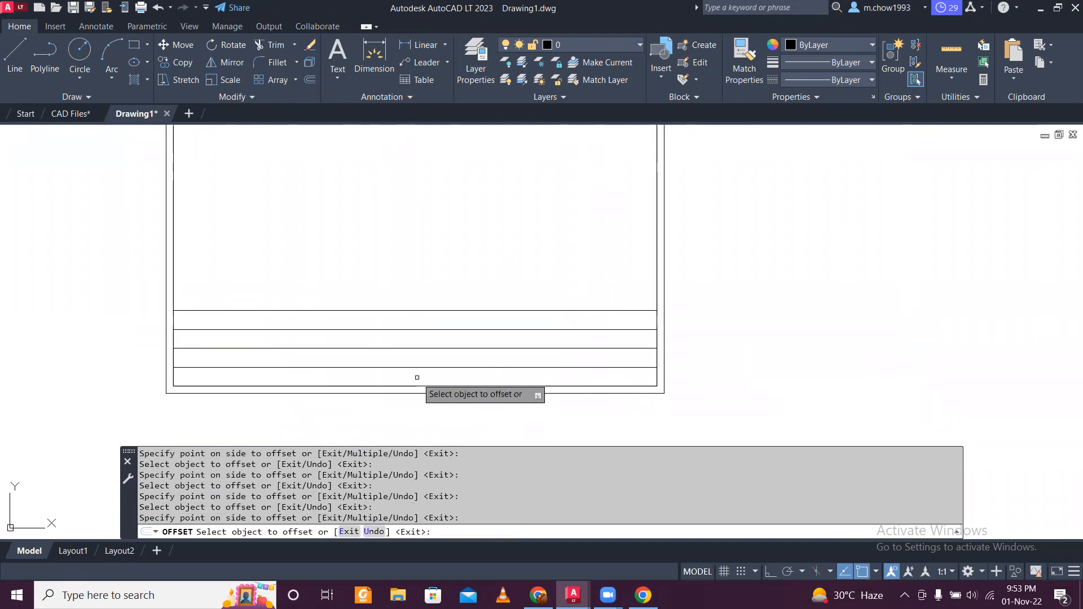
key("Escape")
Step: Draw a vertical line with ortho on from the uppermost row line down to the inner border's bottom line, near its left end
left_click(16, 54)
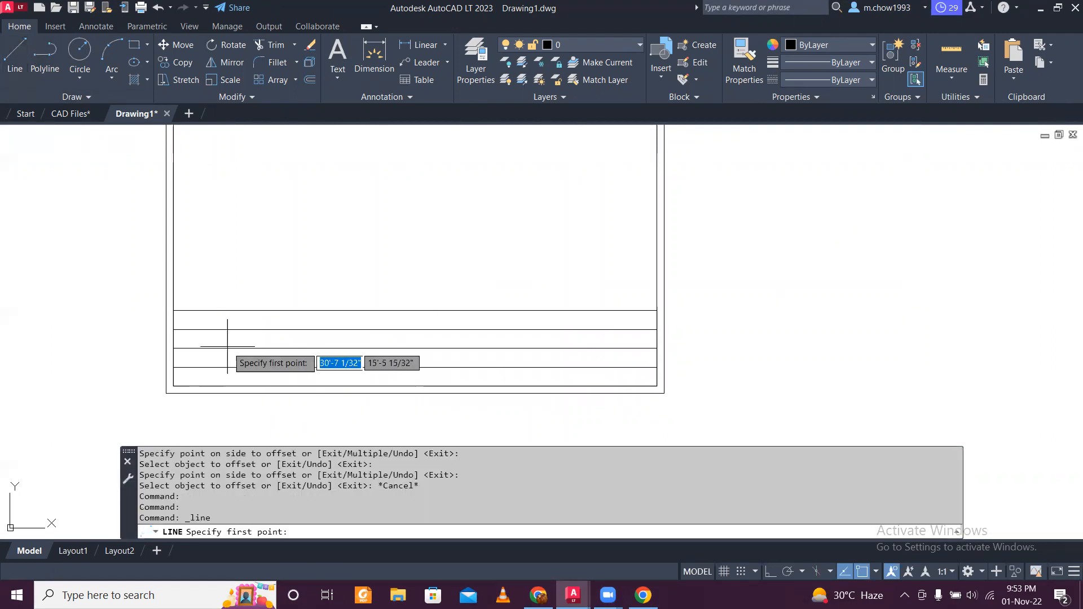
left_click(262, 310)
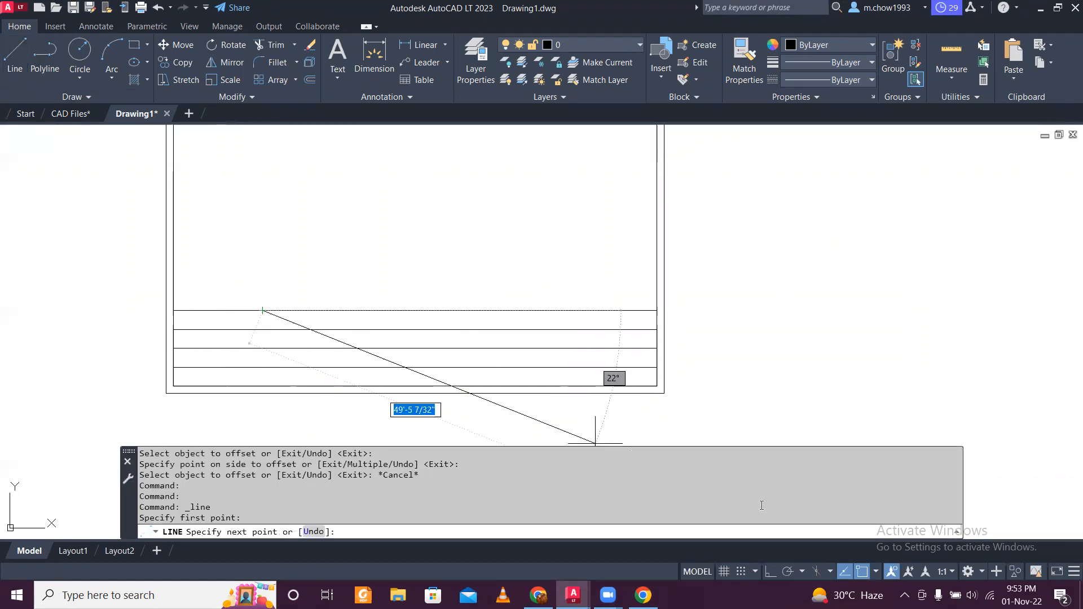
key("F8")
scroll(245, 390, "up", 4)
left_click(293, 381)
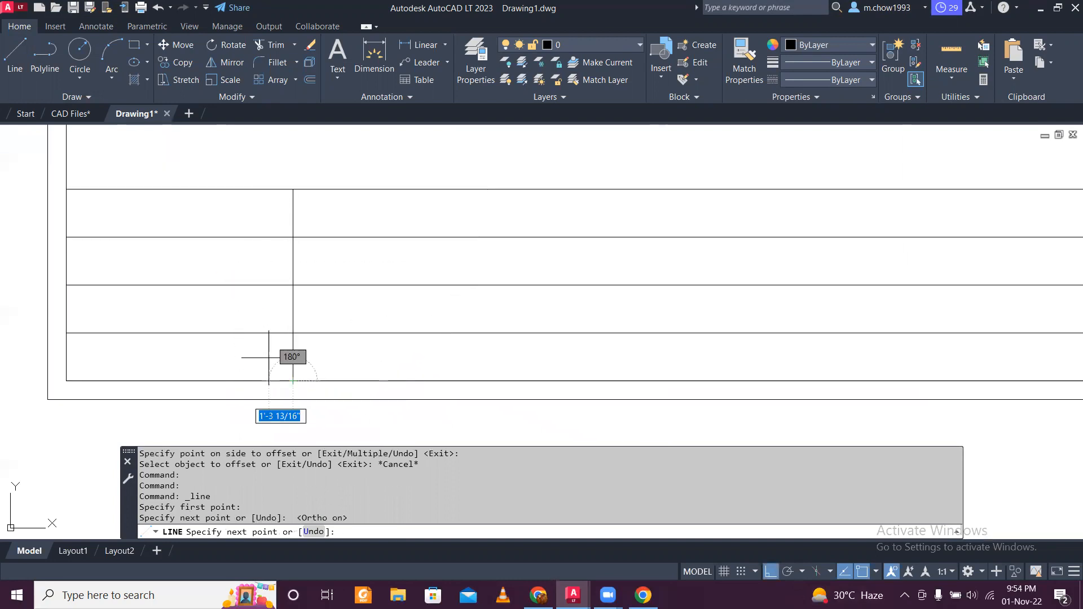
key("Escape")
Step: Trim the row lines left of the vertical divider to leave one open cell under the uppermost row line
type("tr")
key("Return")
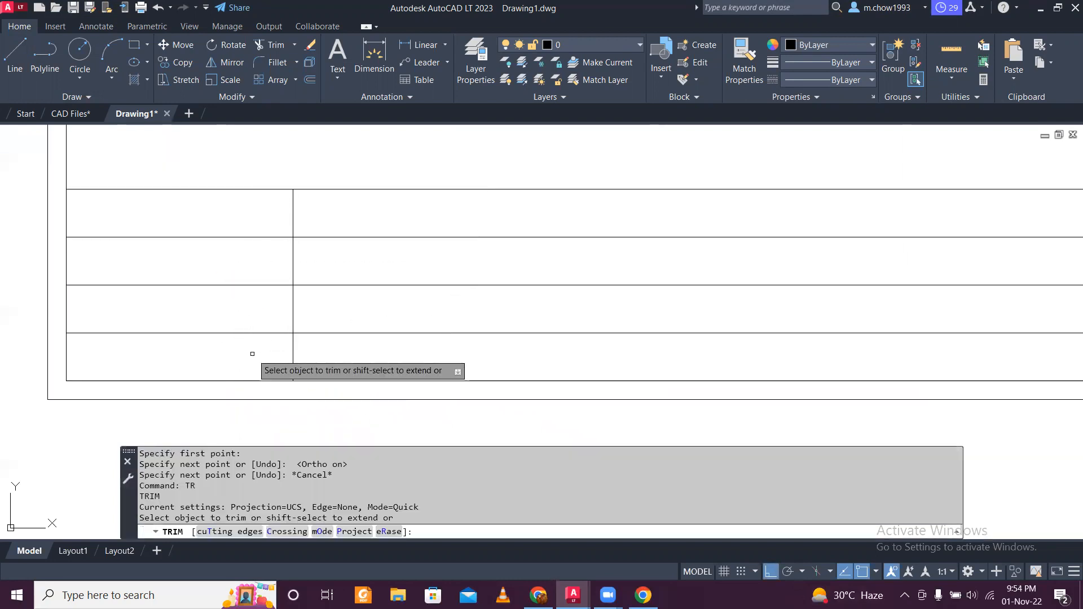
left_click(252, 354)
left_click(168, 222)
scroll(196, 299, "down", 4)
key("Escape")
scroll(256, 326, "down", 2)
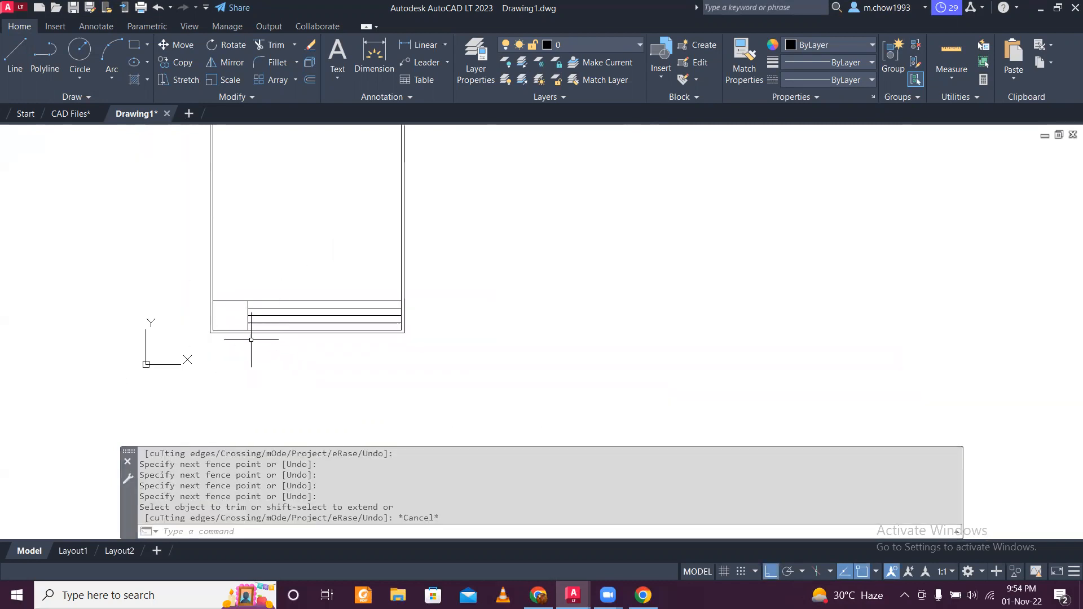
scroll(220, 306, "up", 2)
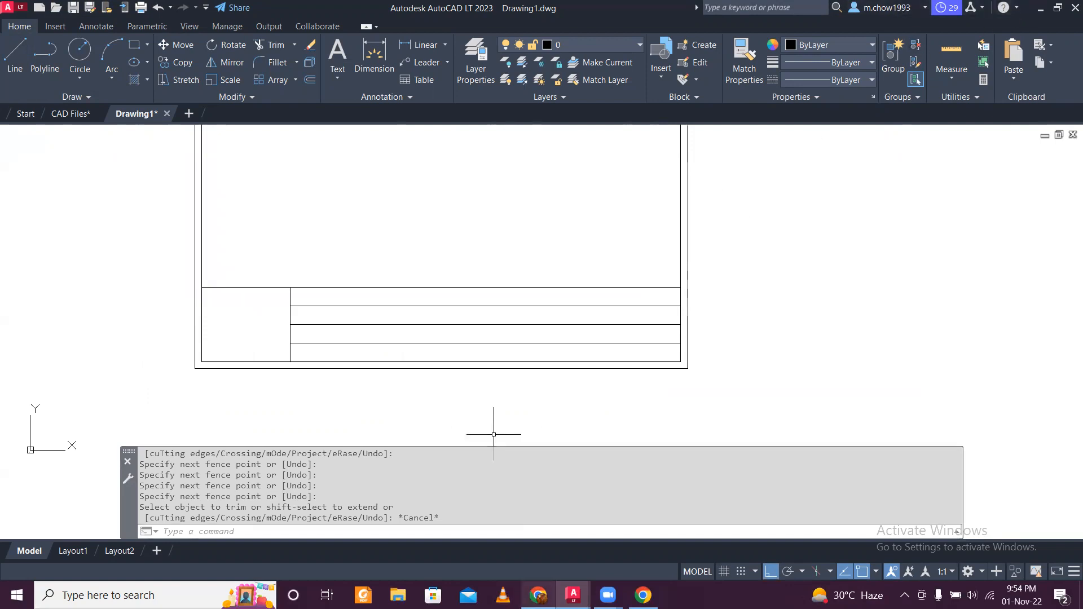
Step: Switch to Chrome, search Google for "download direction cad blocks" and browse the dwgmodels.com cardinal direction page
key("alt+Tab")
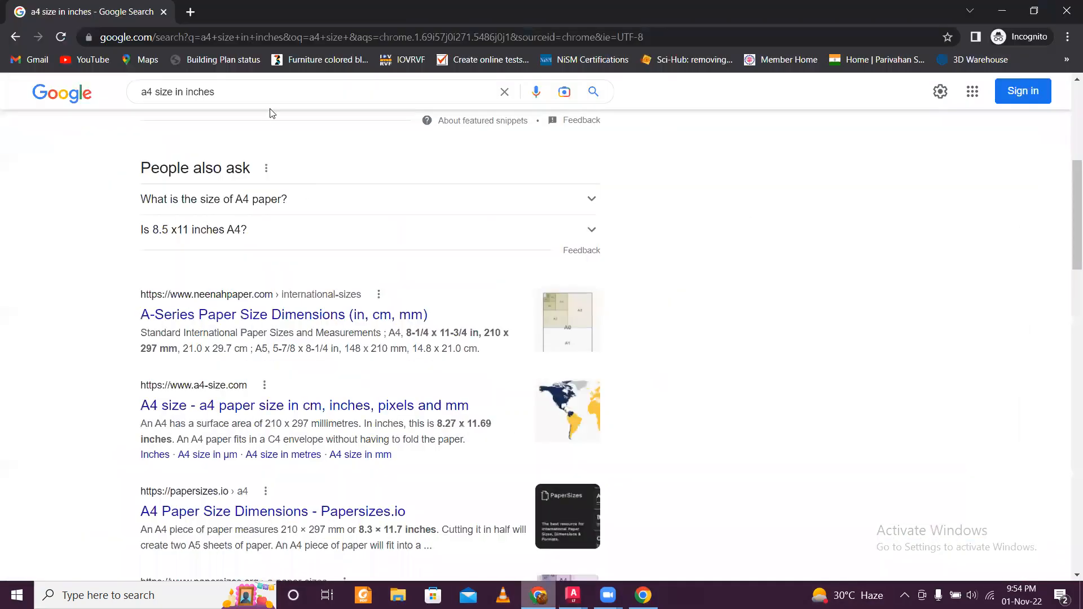
left_click_drag(260, 87, 61, 96)
type("do")
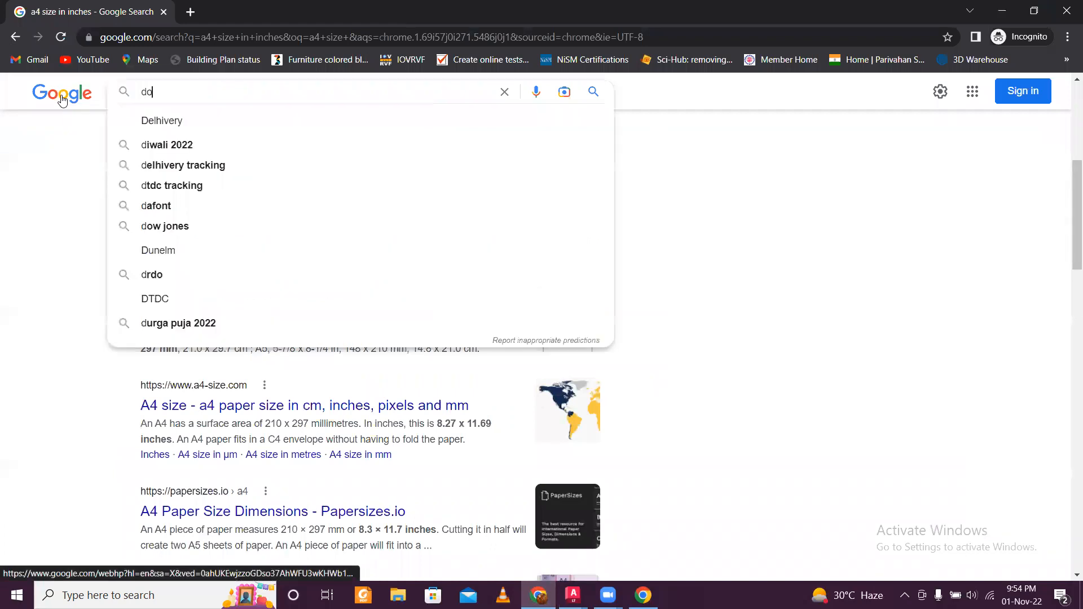
type("wnload s")
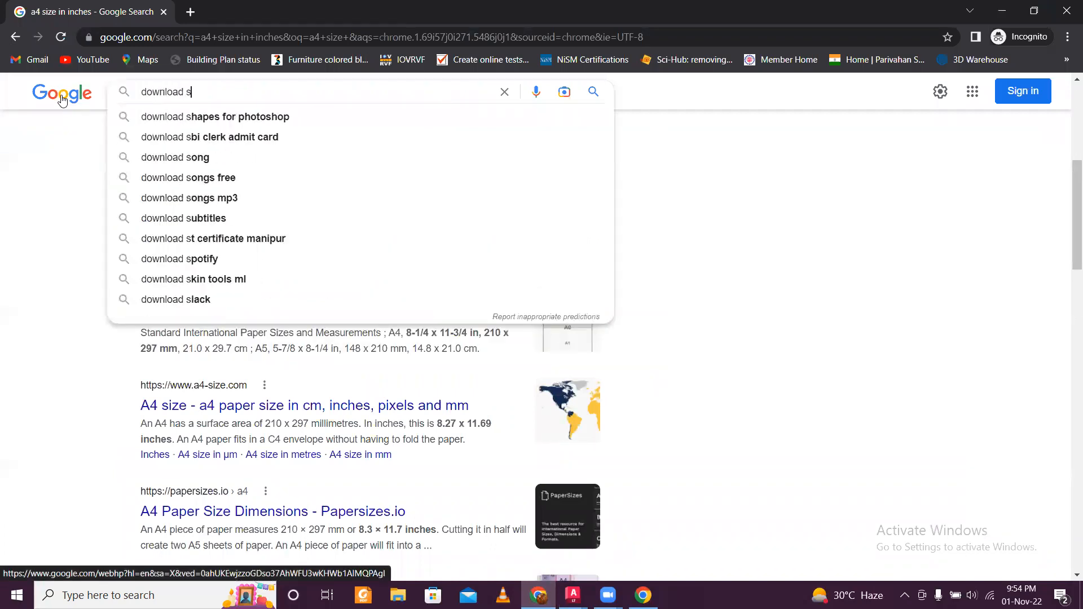
key("BackSpace")
type("direc")
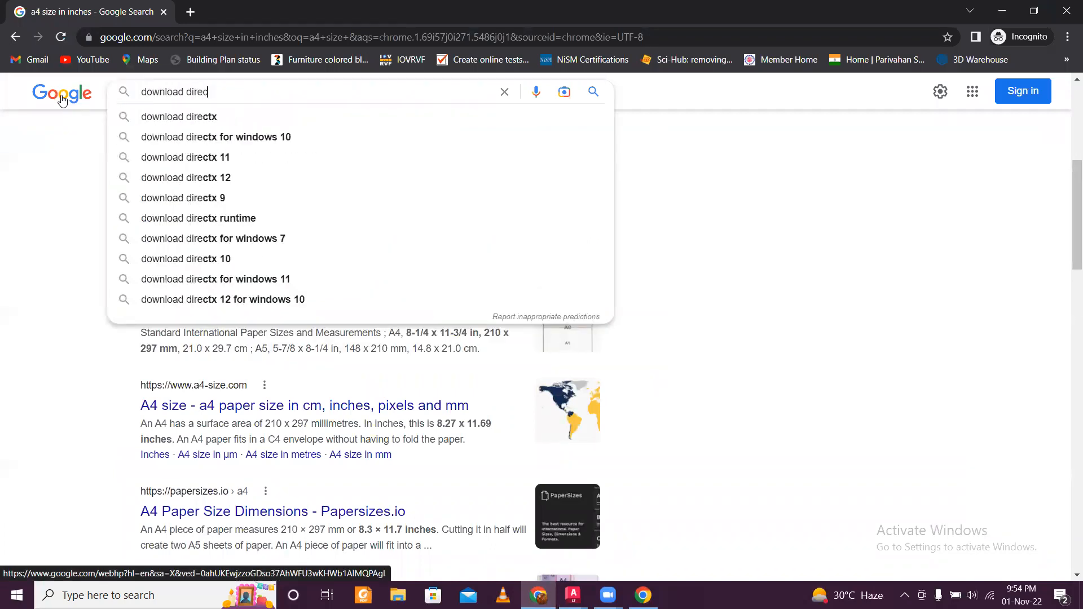
type("tion cad")
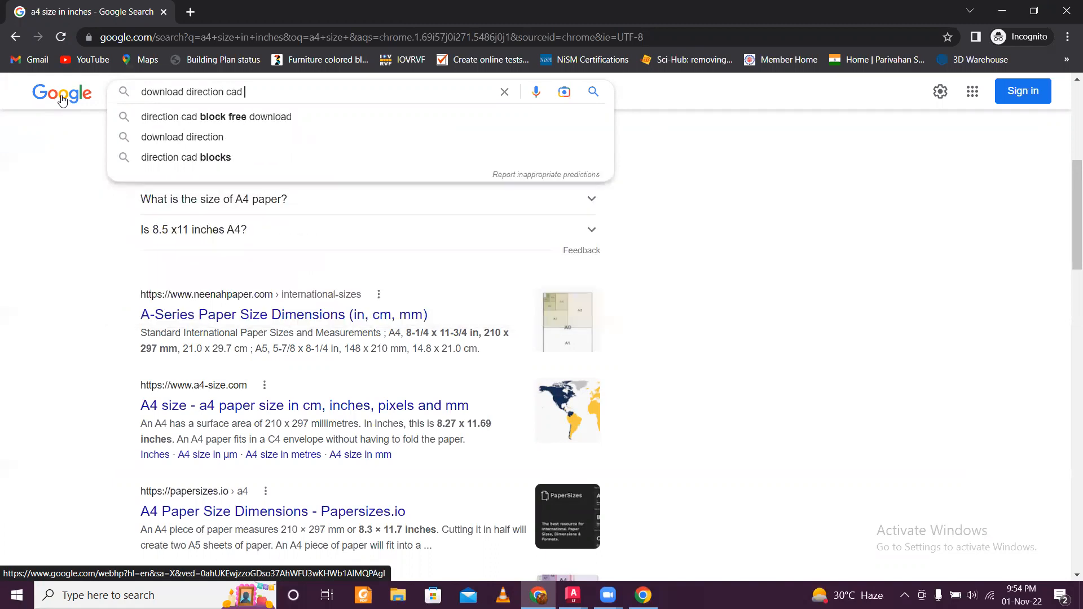
type(" blocks")
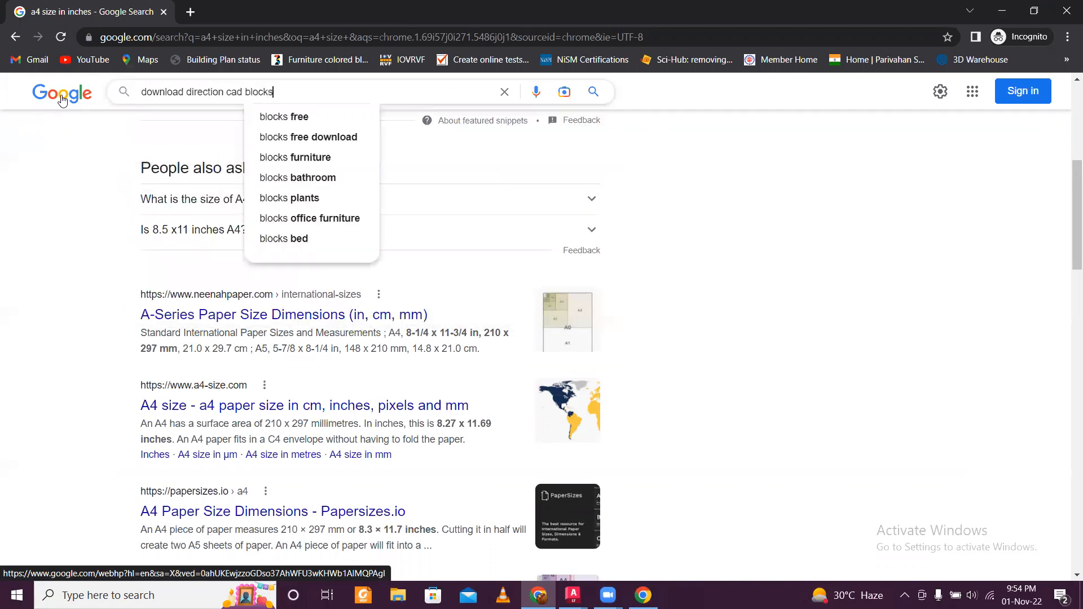
key("Return")
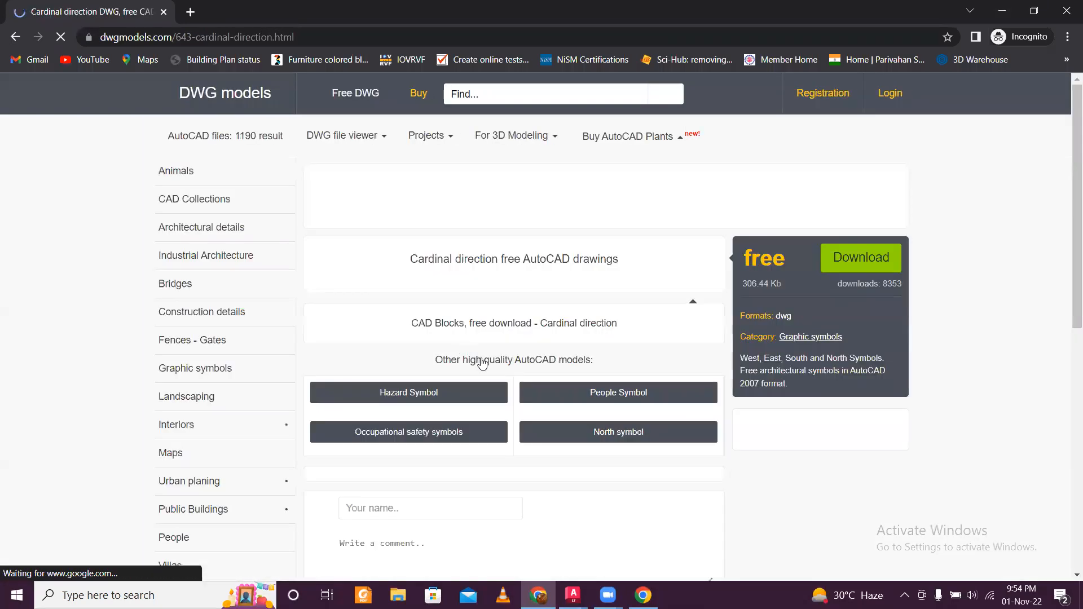
scroll(572, 364, "down", 4)
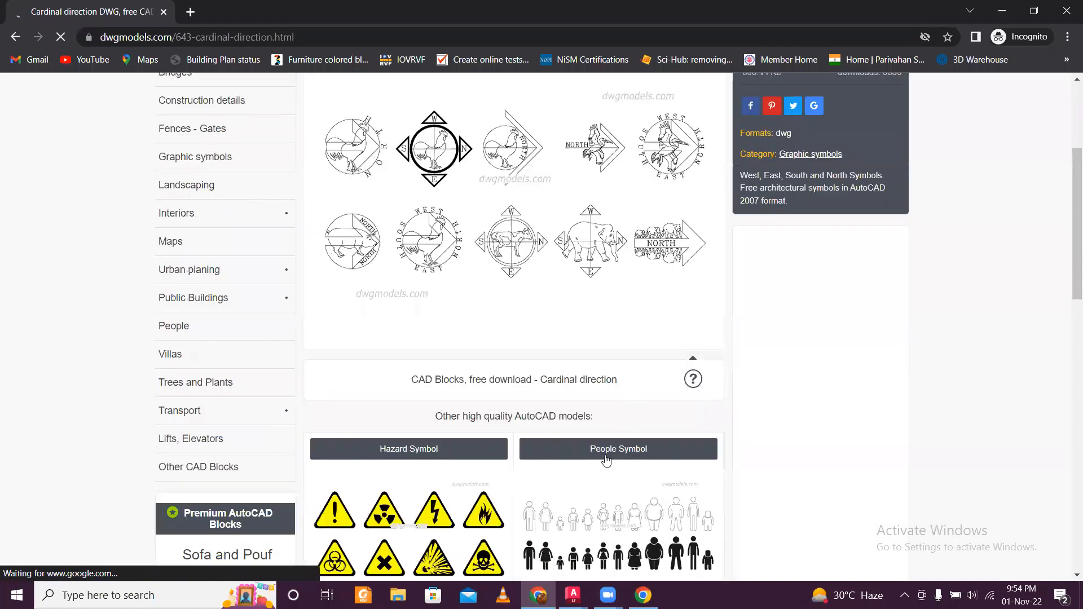
scroll(574, 378, "down", 5)
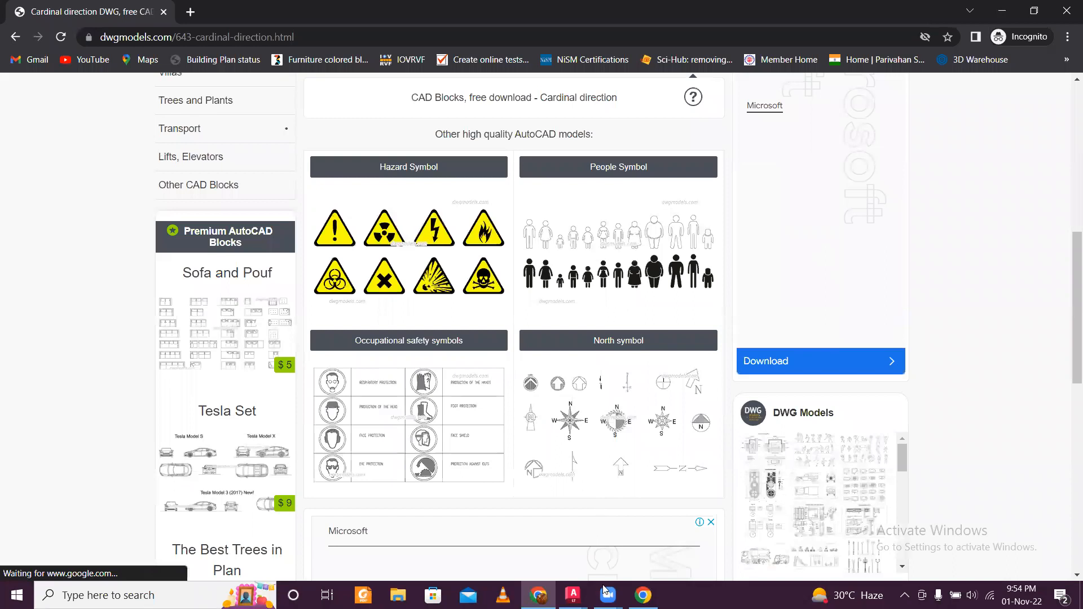
Step: Open the cad blocks folder on the D: drive in File Explorer to check which block files it holds
key("super+e")
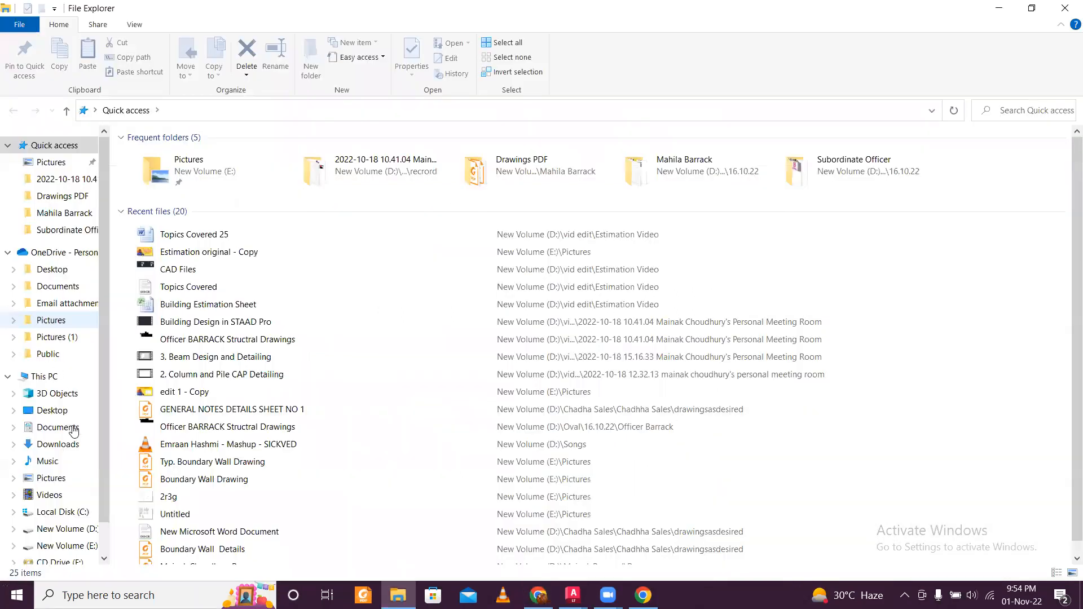
left_click(67, 528)
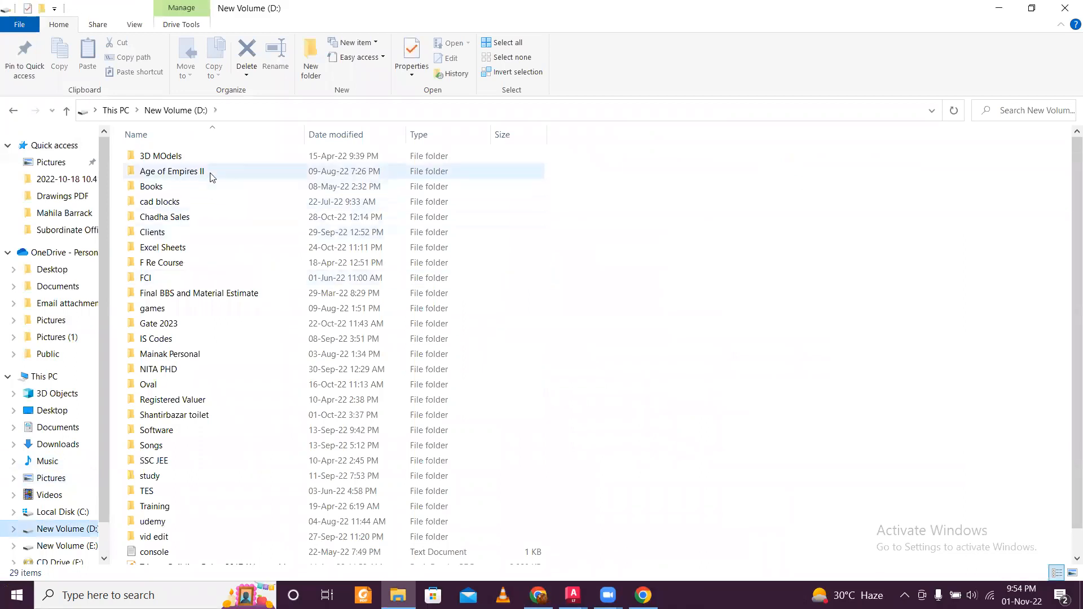
left_click(202, 211)
double_click(204, 205)
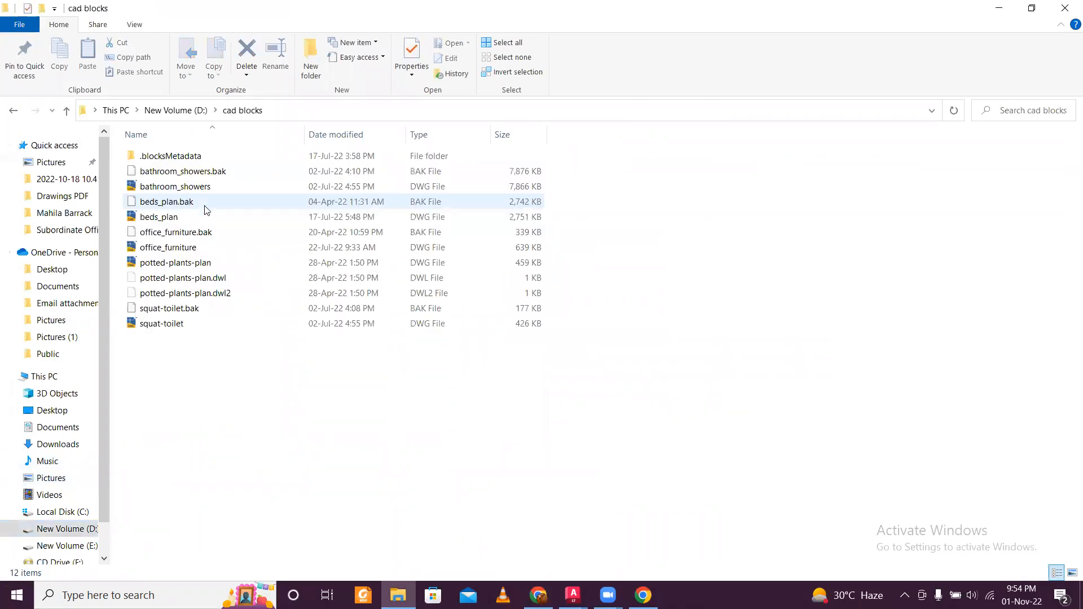
double_click(248, 159)
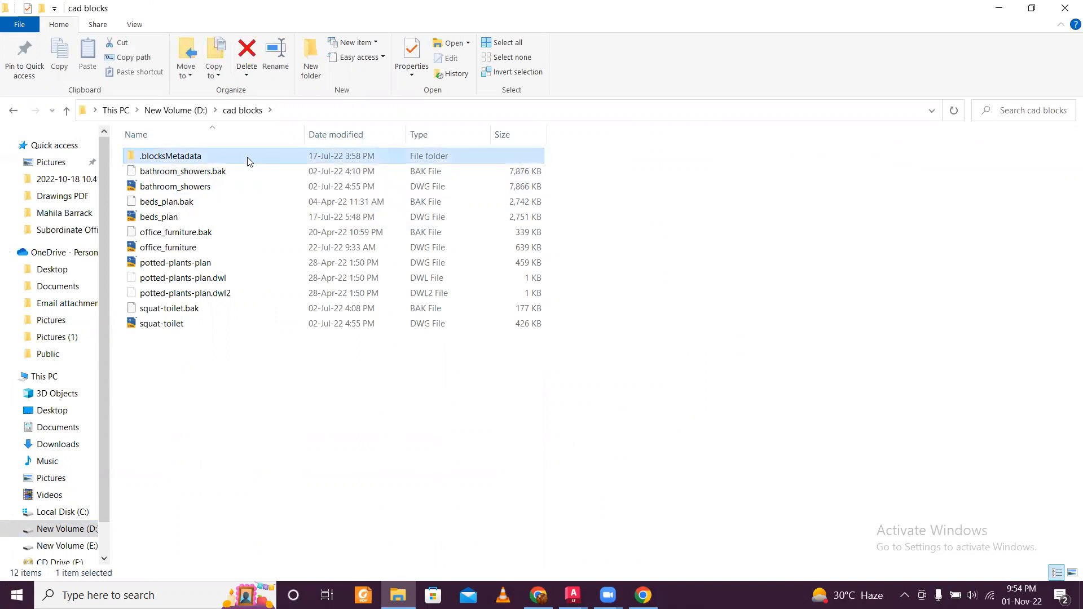
left_click(243, 110)
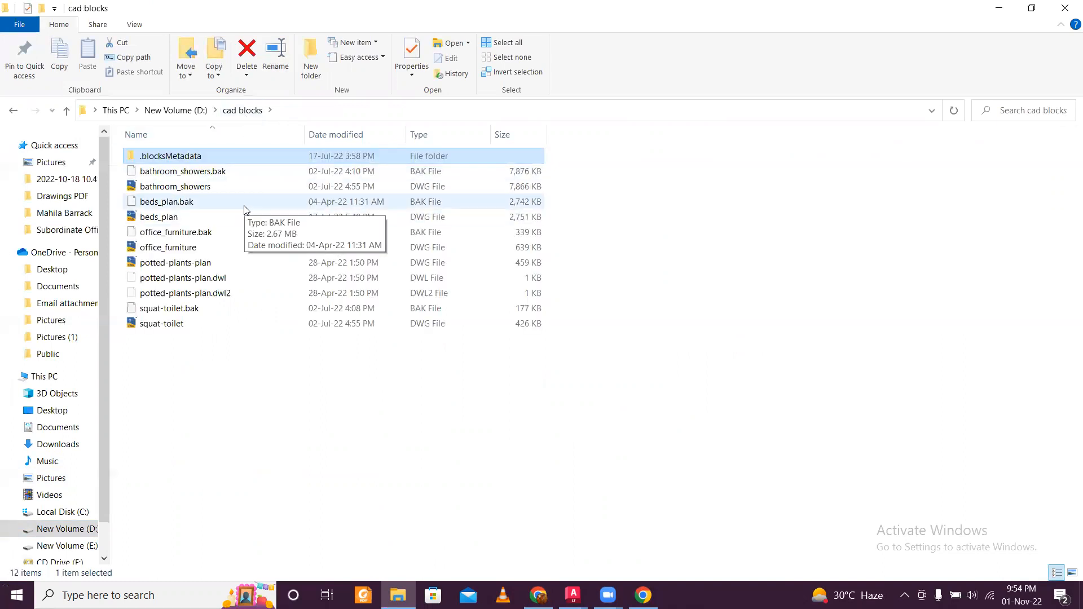
Step: Return to Chrome and examine the cardinal direction page for the symbols offered and its download option
left_click(643, 586)
left_click(643, 587)
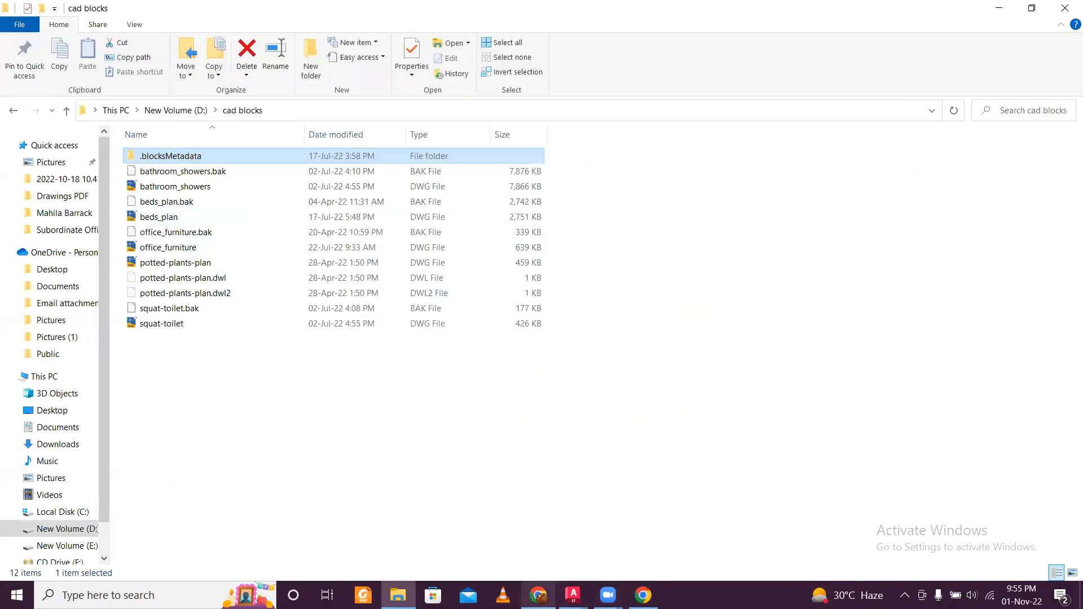
left_click(550, 591)
scroll(526, 367, "down", 7)
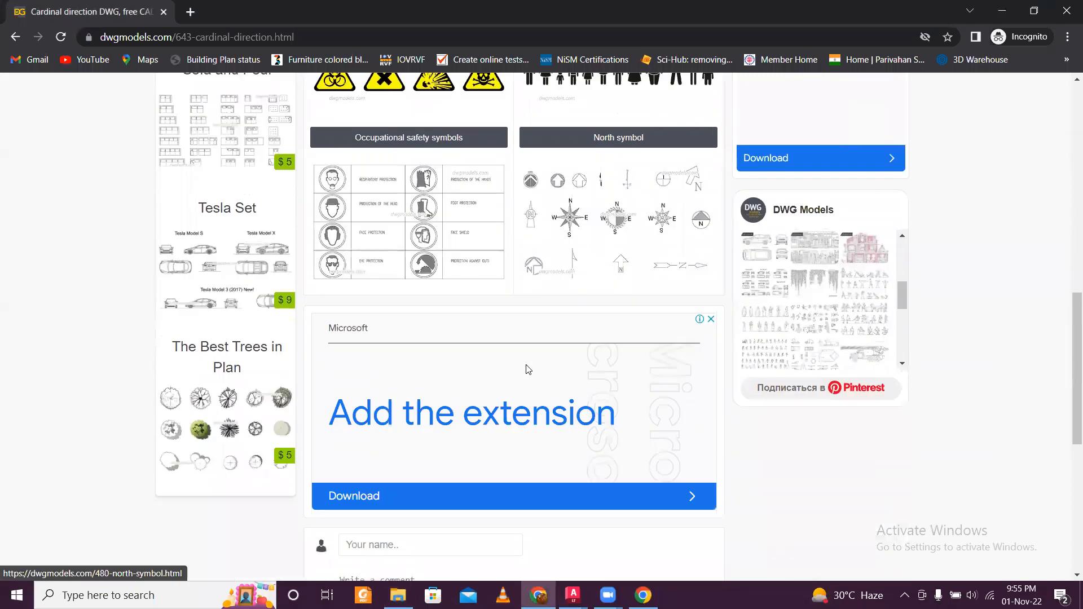
scroll(644, 382, "up", 6)
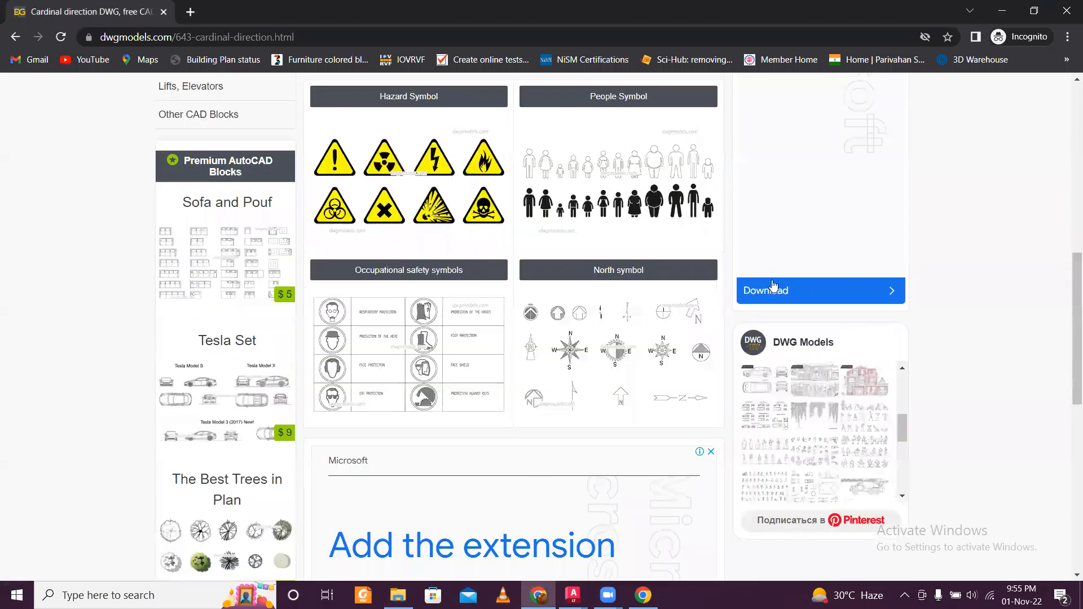
scroll(764, 296, "down", 5)
scroll(765, 296, "up", 5)
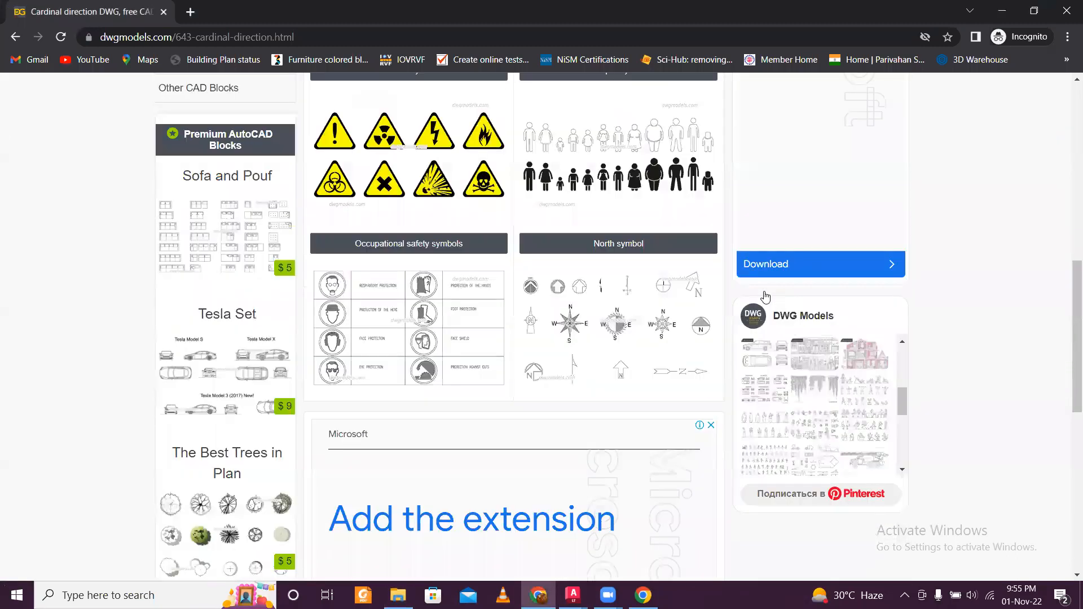
scroll(766, 296, "up", 4)
scroll(767, 282, "up", 6)
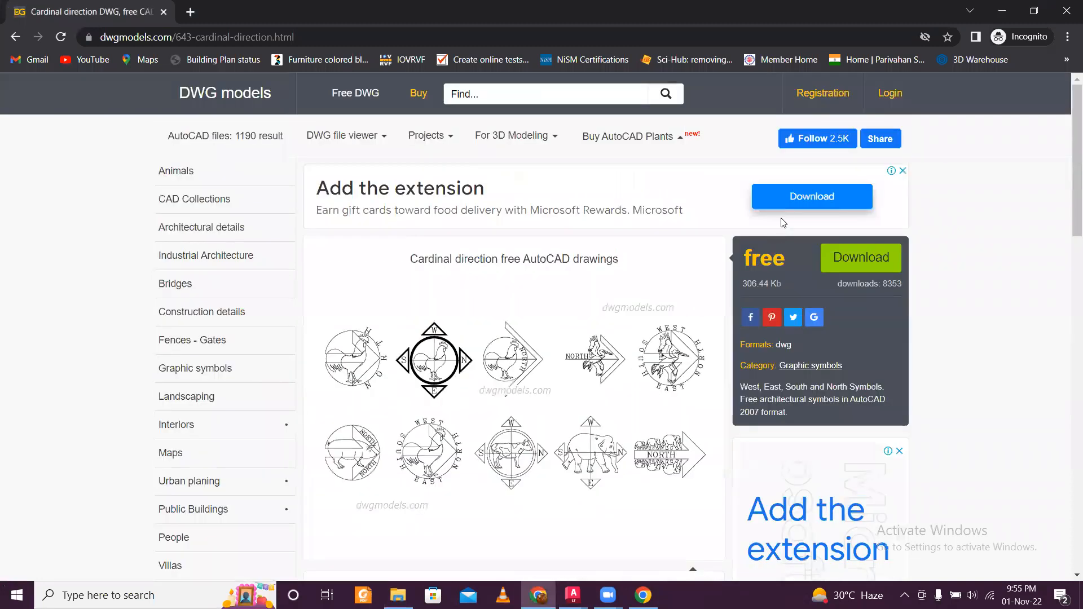
scroll(781, 222, "down", 2)
scroll(749, 246, "down", 5)
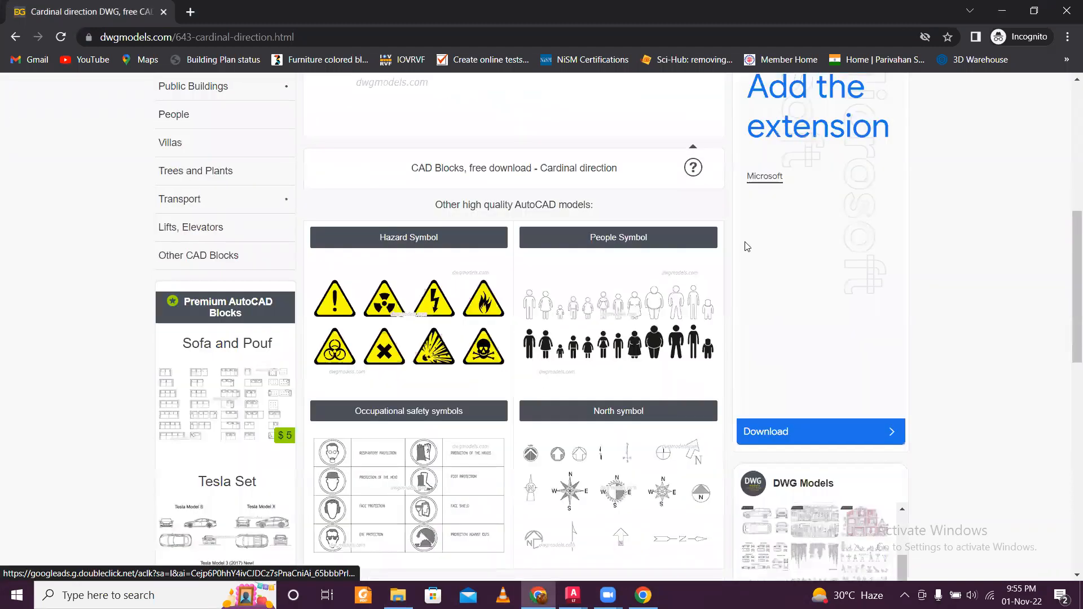
scroll(747, 247, "down", 3)
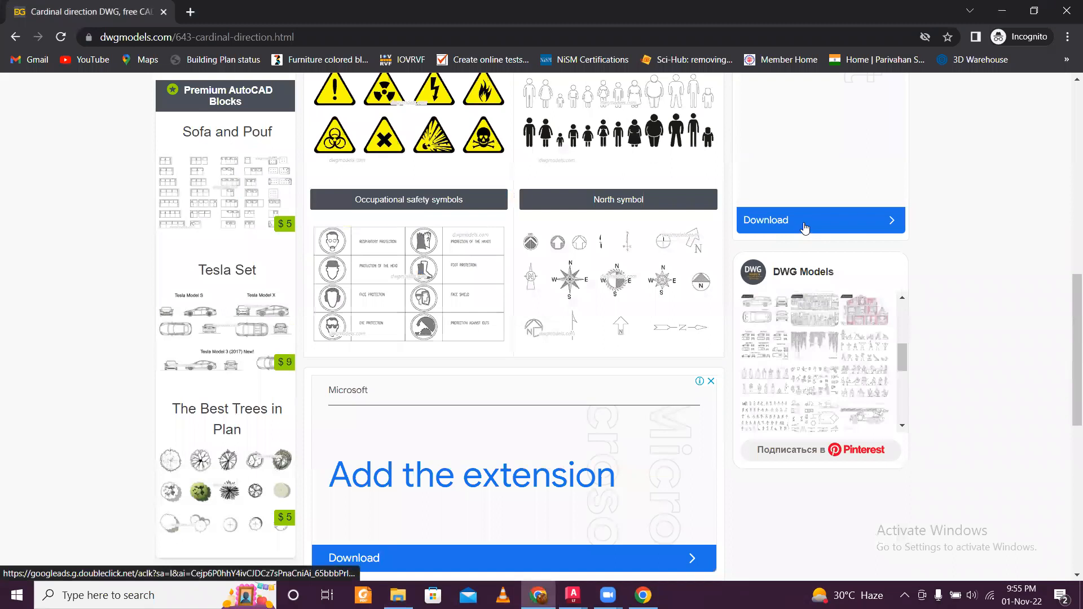
scroll(805, 228, "down", 1)
scroll(637, 242, "down", 6)
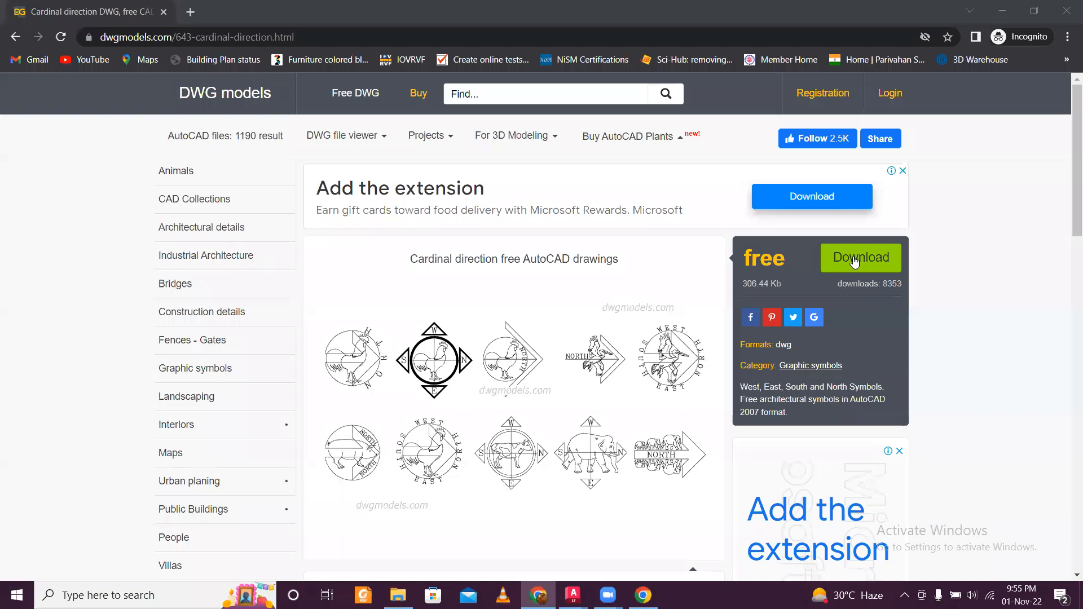
Step: Download the cardinal direction DWG and save it as cardinal_direction in the cad blocks folder on the D: drive
left_click(854, 261)
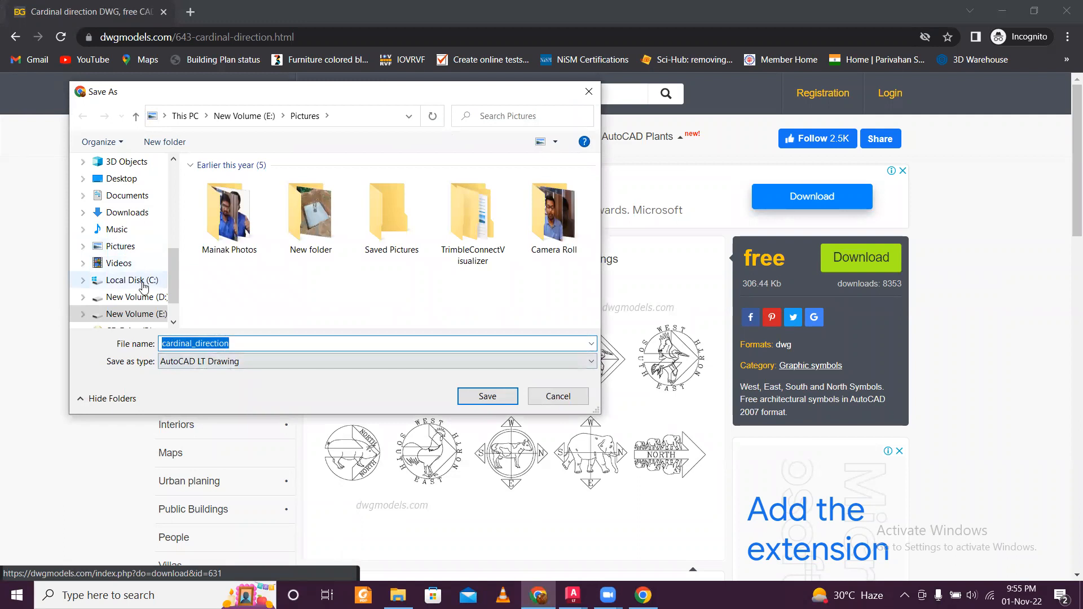
left_click(134, 297)
double_click(261, 229)
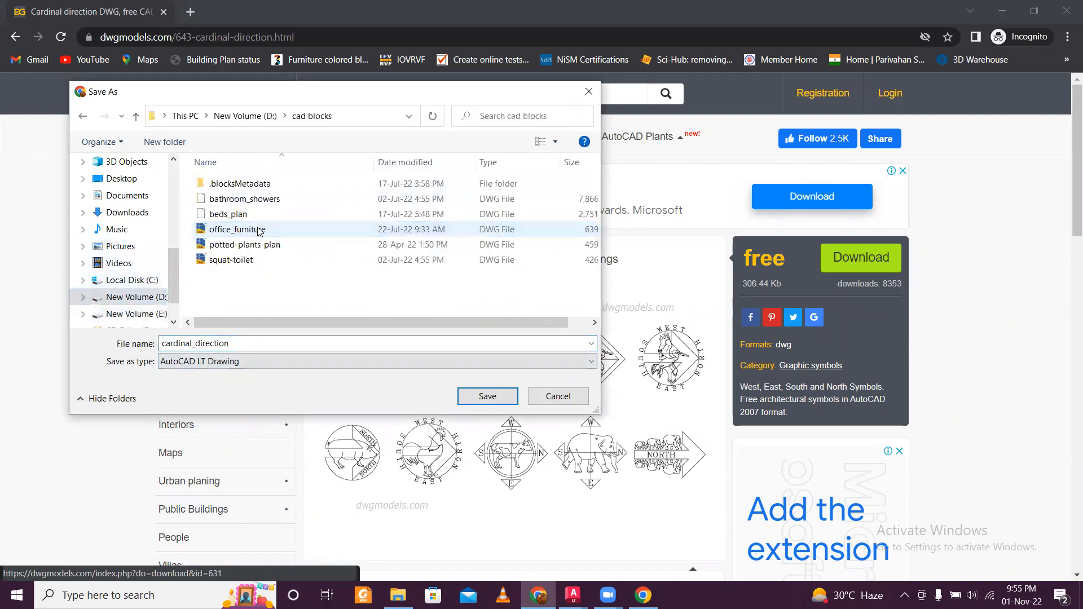
left_click(266, 340)
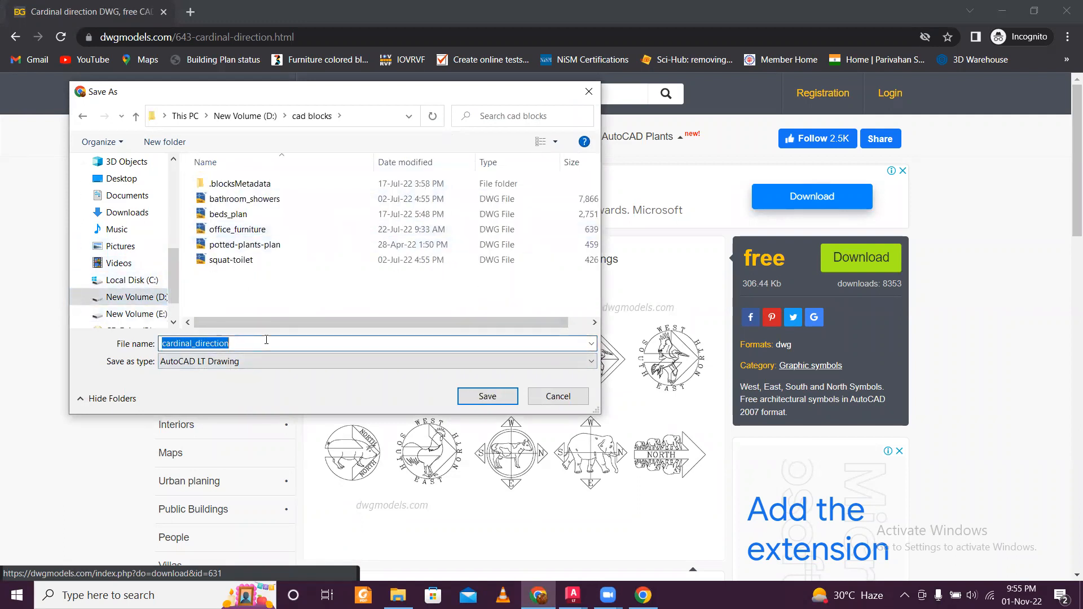
left_click(485, 395)
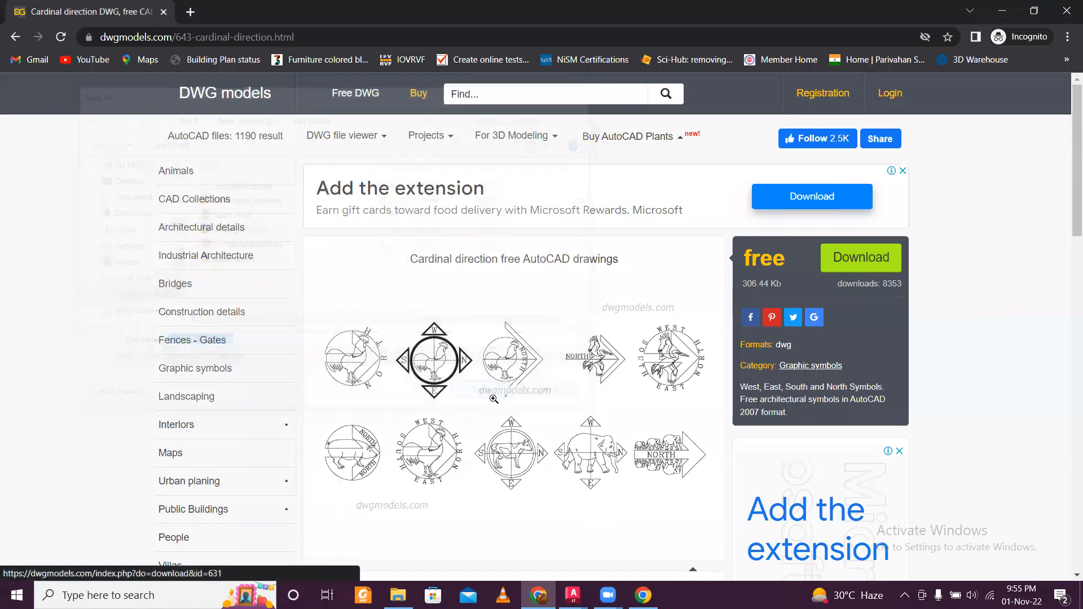
Step: Locate the downloaded cardinal_direction file in its folder and open it in AutoCAD LT
right_click(116, 560)
left_click(74, 516)
double_click(244, 340)
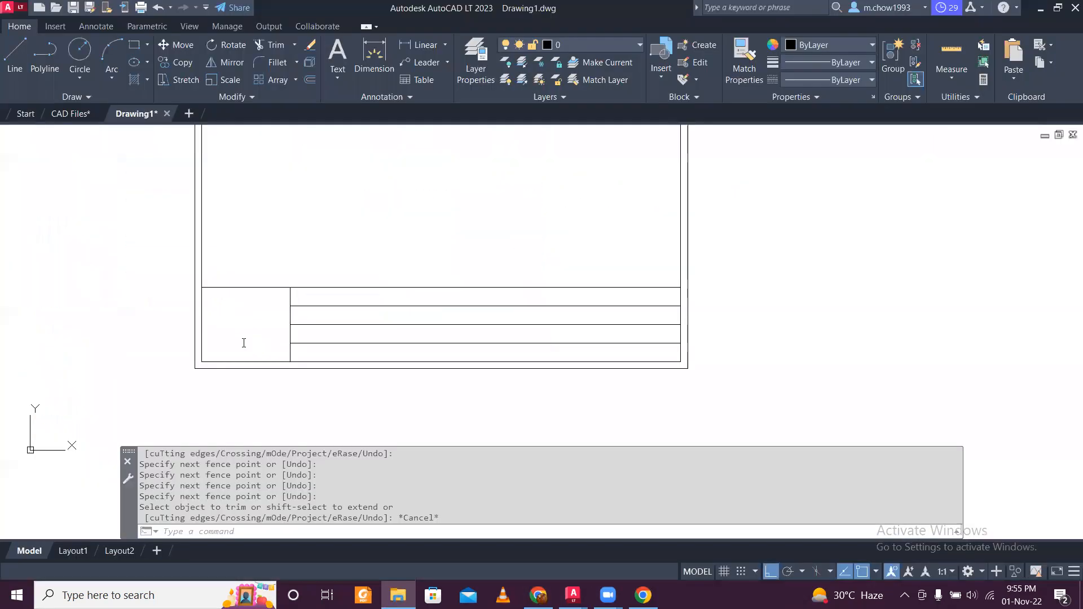
scroll(295, 296, "down", 2)
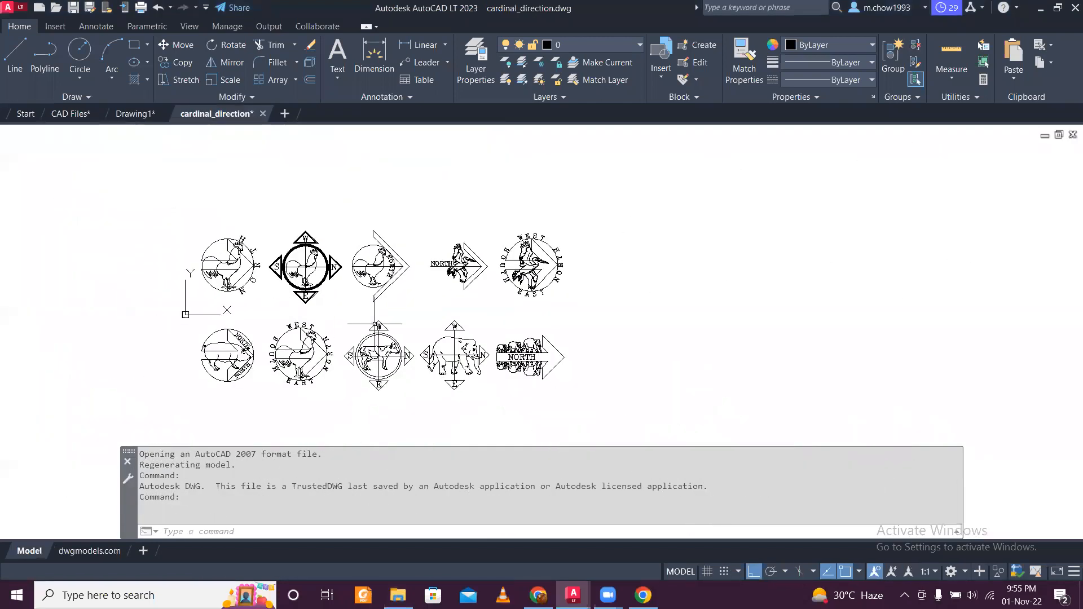
Step: Copy the thick-ringed rooster symbol with the four lettered triangles, second in the upper row, to the clipboard
scroll(446, 369, "up", 2)
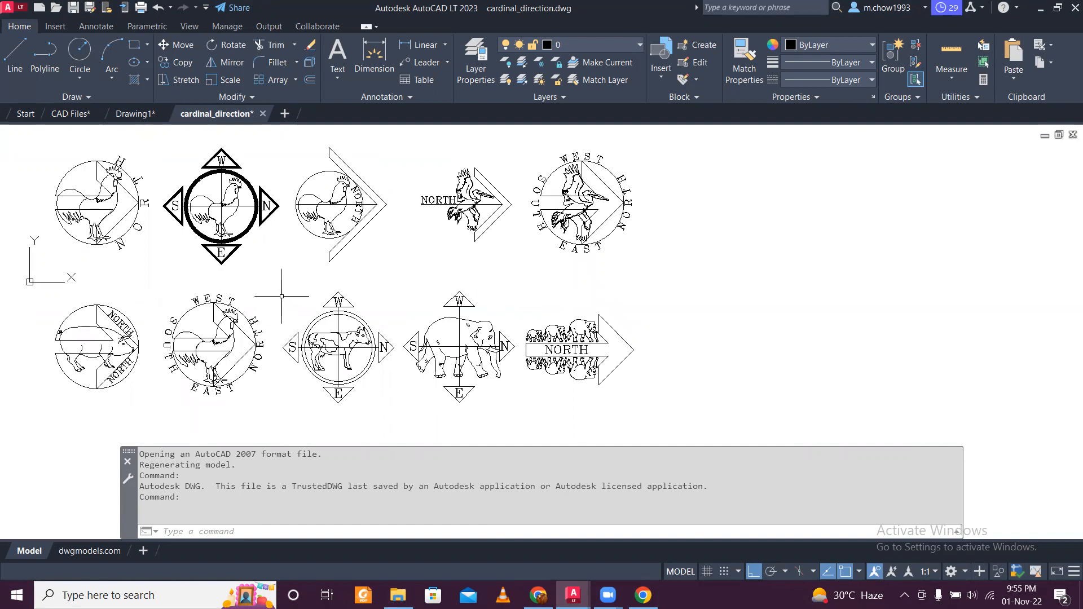
middle_click_drag(200, 219, 304, 270)
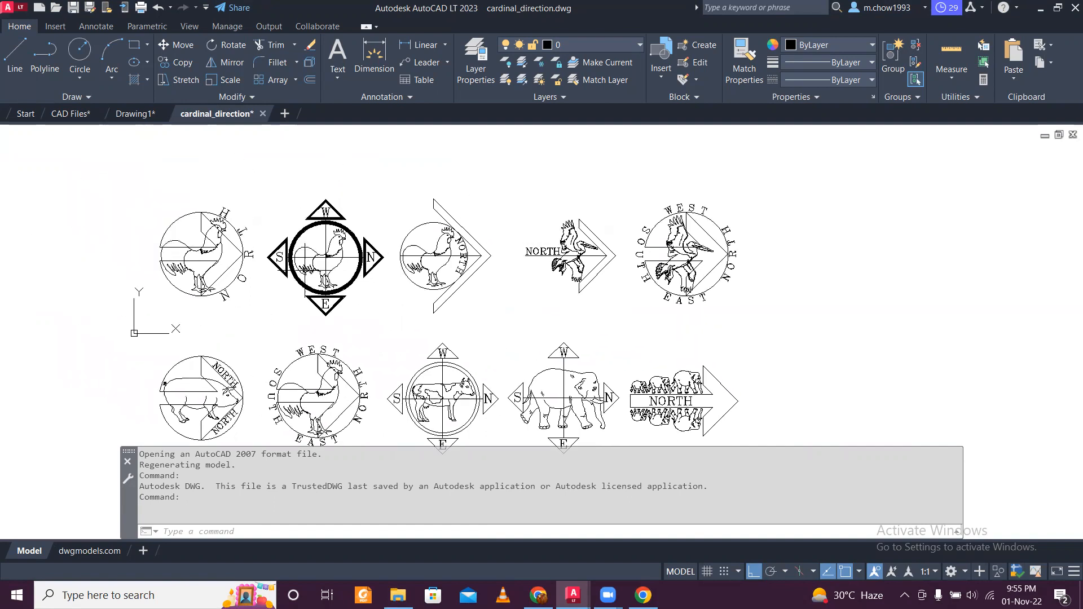
left_click(255, 173)
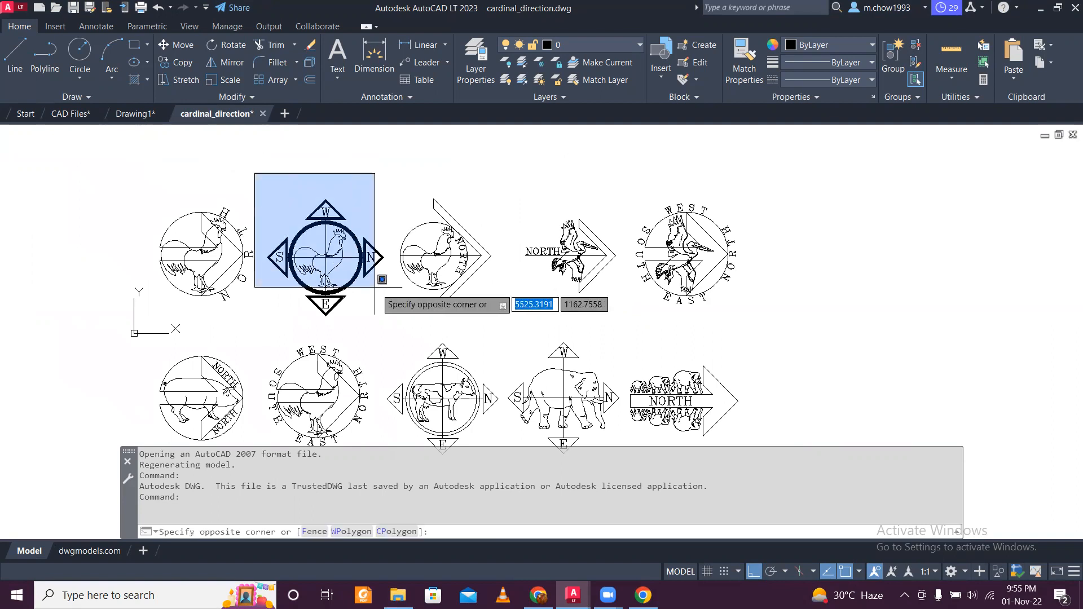
left_click(393, 332)
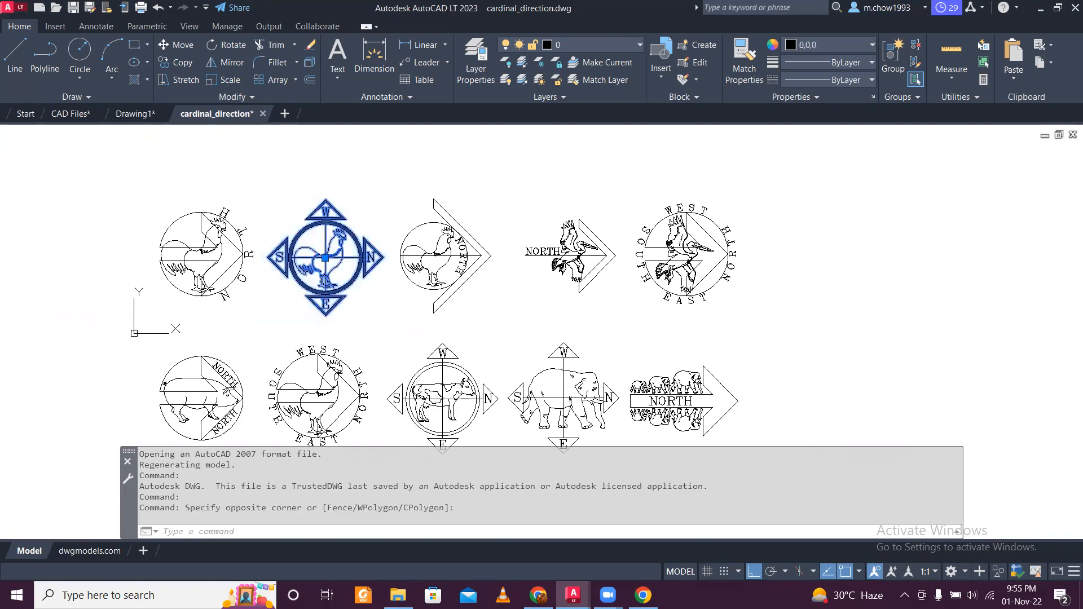
key("ctrl+c")
Step: Paste the copied direction symbol into Drawing1 beside the sheet frame
left_click(64, 117)
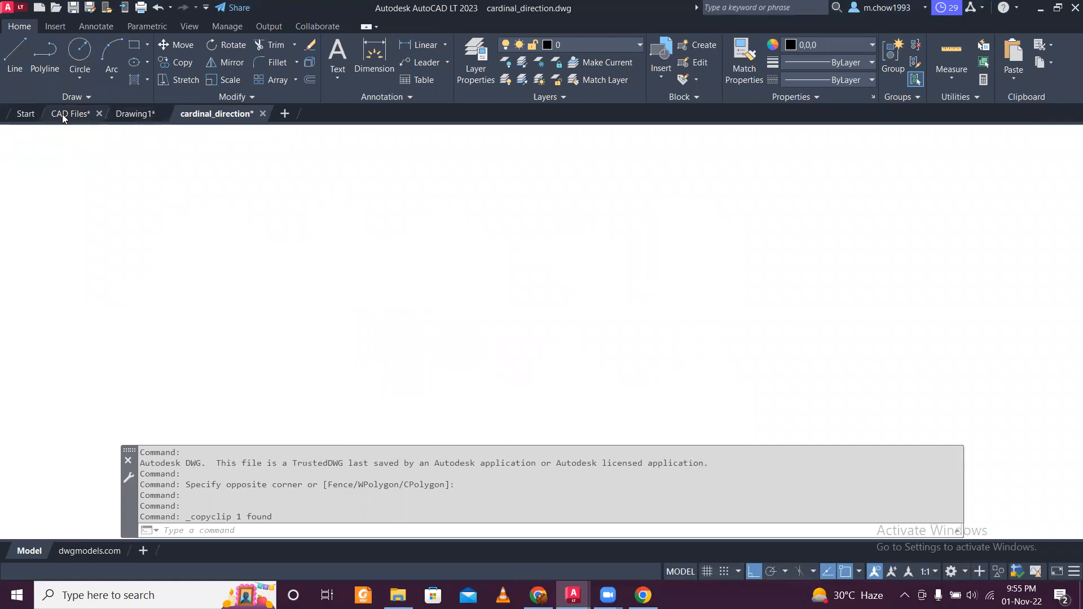
left_click(148, 114)
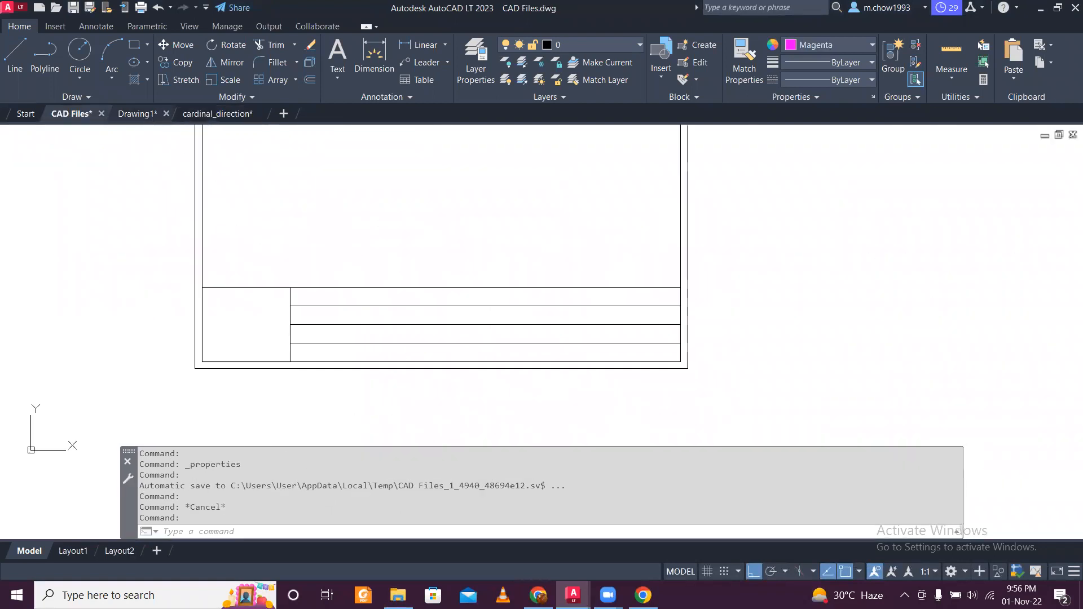
key("ctrl+v")
scroll(213, 370, "down", 8)
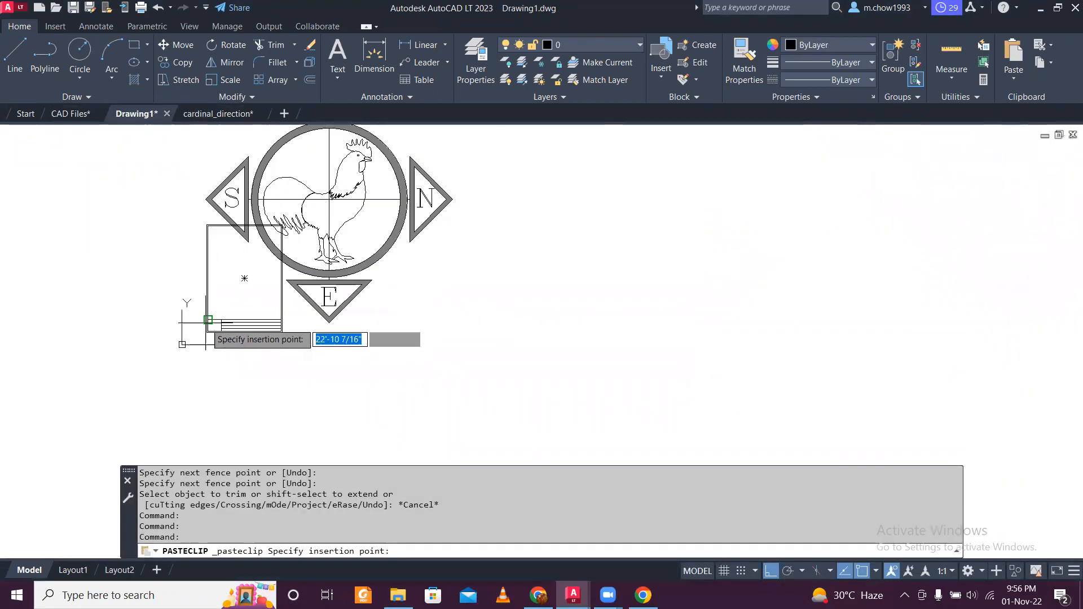
left_click(384, 379)
scroll(412, 271, "down", 4)
Step: Scale the pasted direction symbol down freehand about its centre to roughly the width of the title block's open cell
left_click(379, 186)
left_click(525, 321)
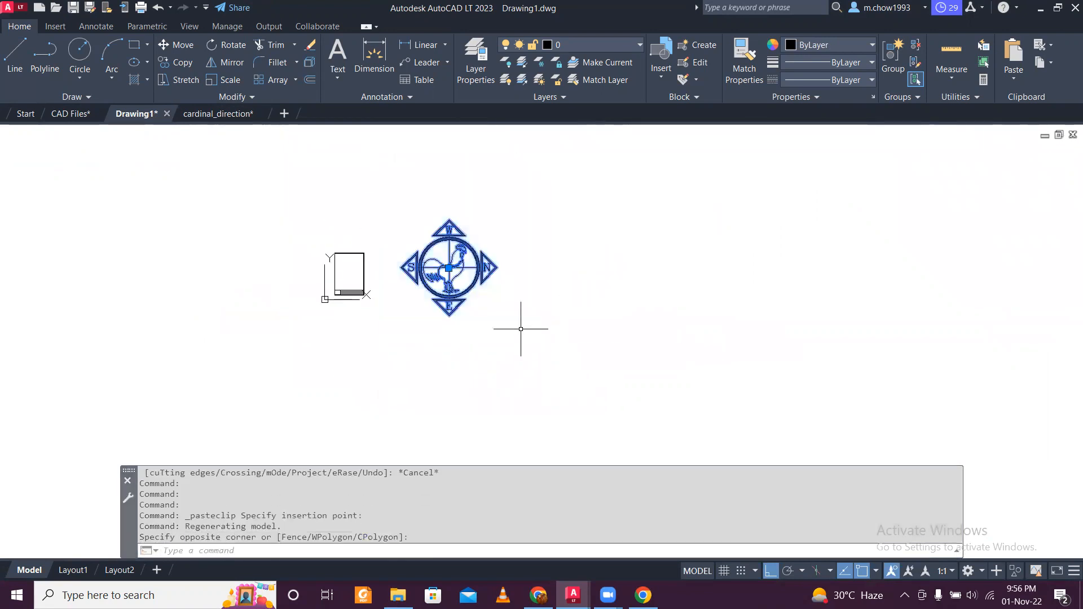
scroll(447, 257, "up", 4)
type("sc")
key("Return")
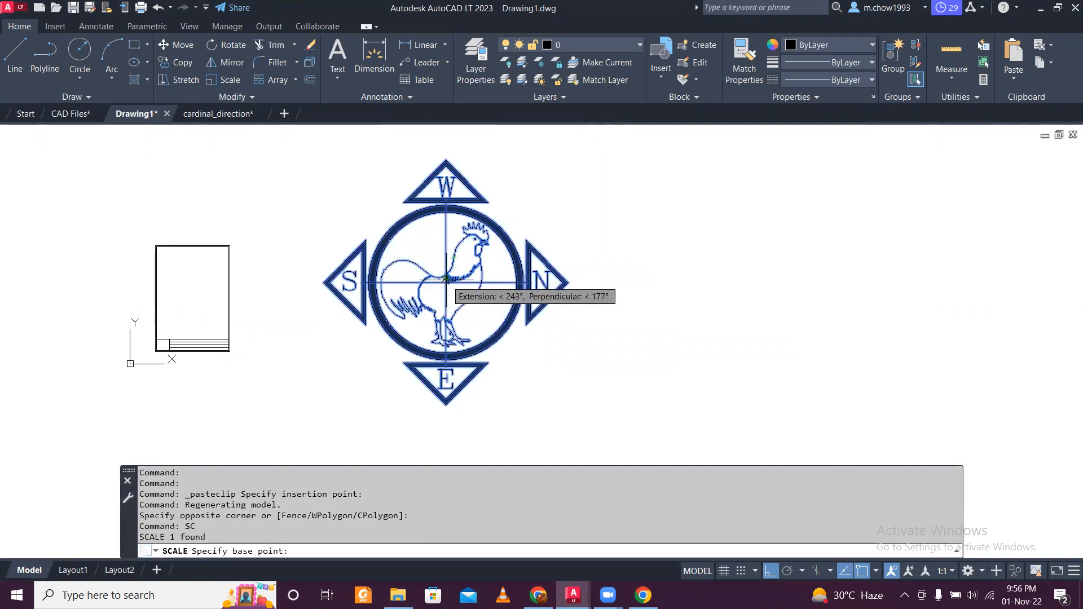
scroll(449, 271, "up", 8)
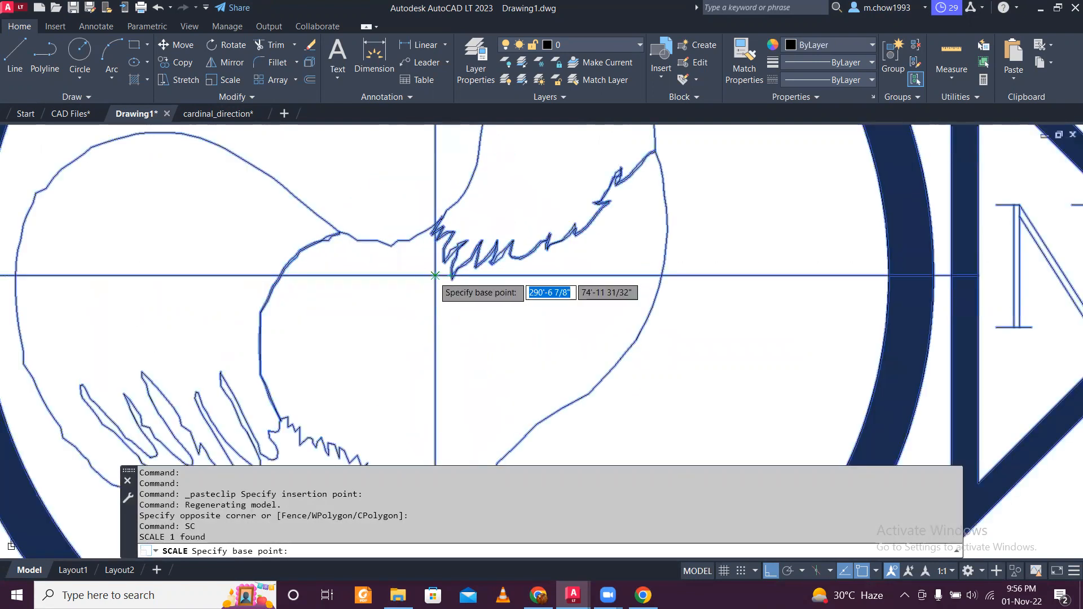
left_click(446, 276)
scroll(445, 276, "down", 10)
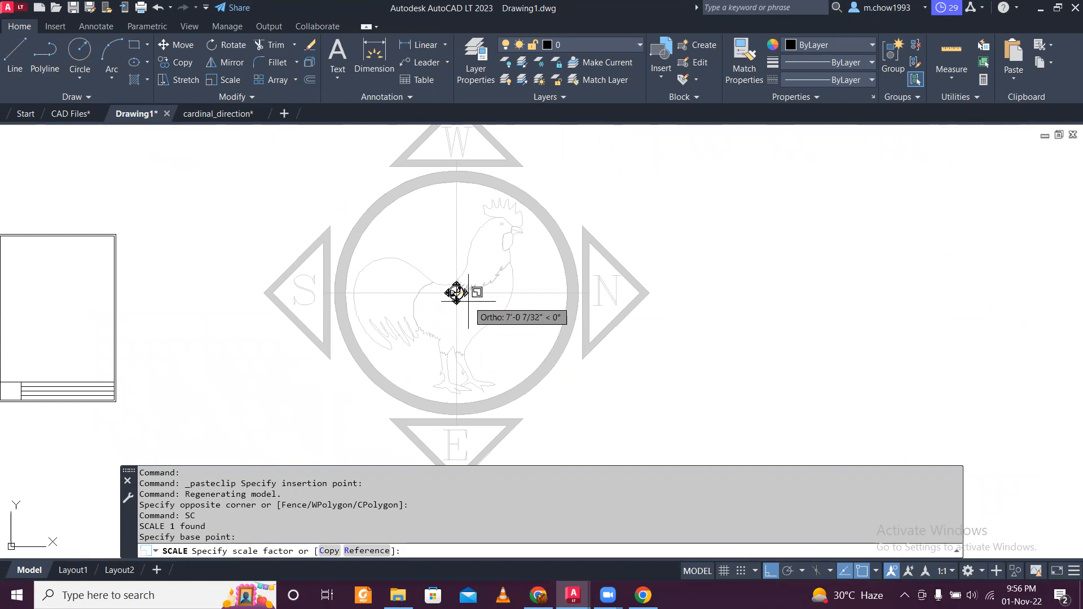
left_click(467, 303)
Step: Move the reduced symbol by its centre, with Ortho off, to just below the sheet frame near the open cell
left_click(416, 271)
left_click(547, 360)
left_click(182, 51)
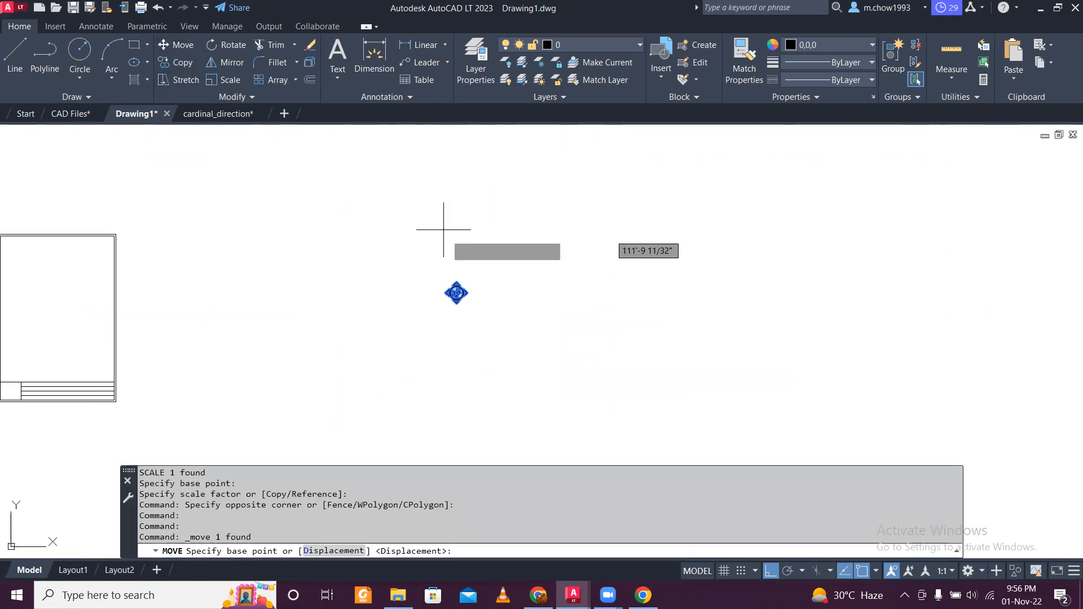
left_click(456, 293)
key("F8")
middle_click_drag(301, 330, 626, 245)
scroll(347, 312, "up", 8)
scroll(330, 307, "up", 6)
scroll(248, 235, "down", 9)
left_click(263, 335)
Step: Scale the direction symbol about its centre by a factor of .6
left_click(222, 294)
left_click(402, 414)
type("s")
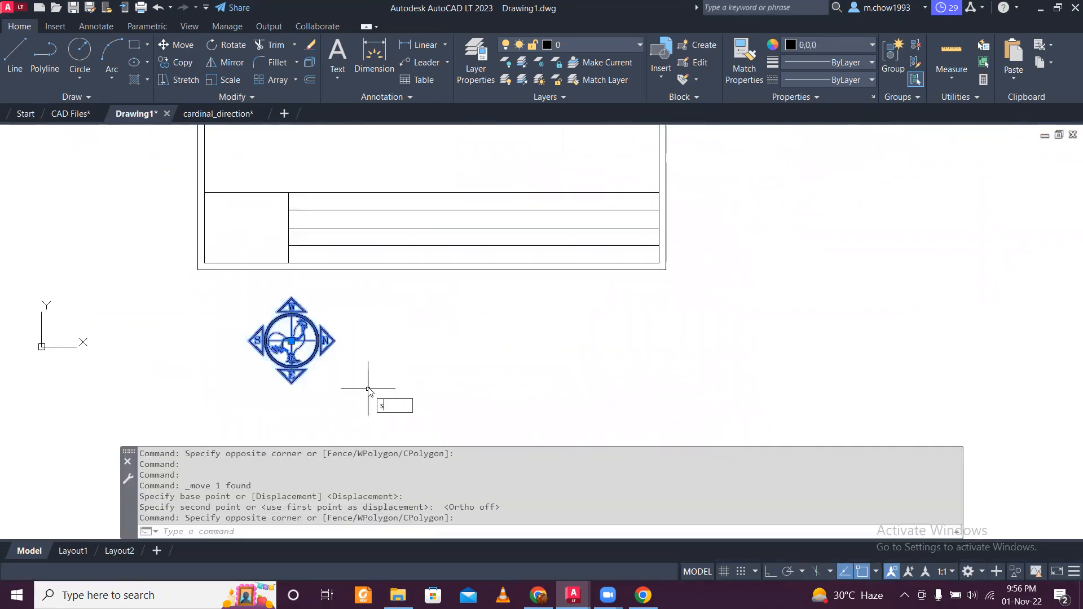
type("c")
key("Return")
left_click(292, 342)
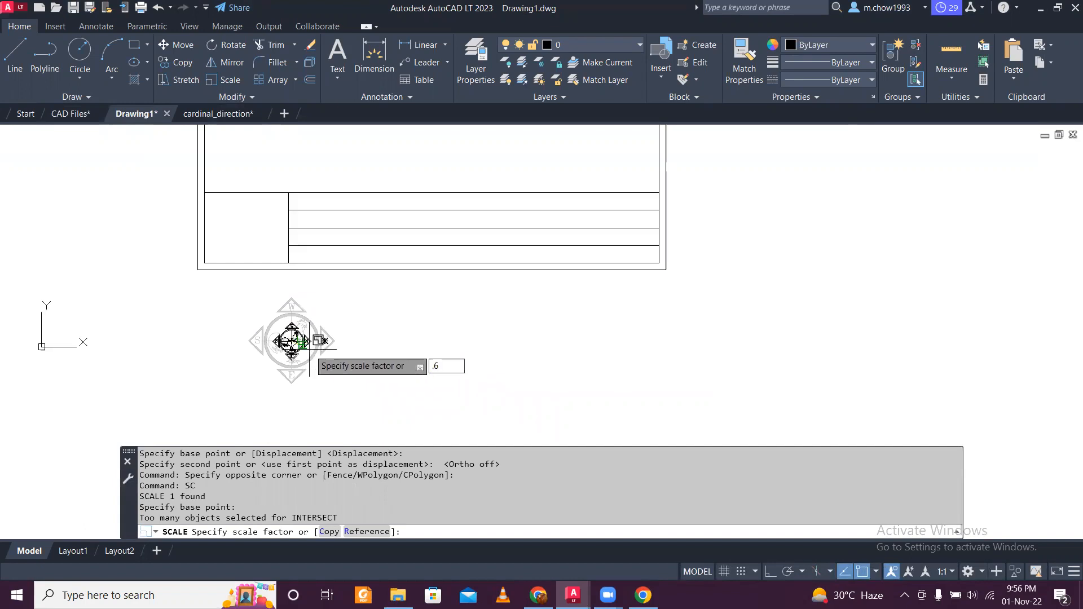
key("Return")
Step: Move the direction symbol into the middle of the title block's open cell
scroll(293, 342, "up", 4)
left_click(145, 224)
left_click(212, 284)
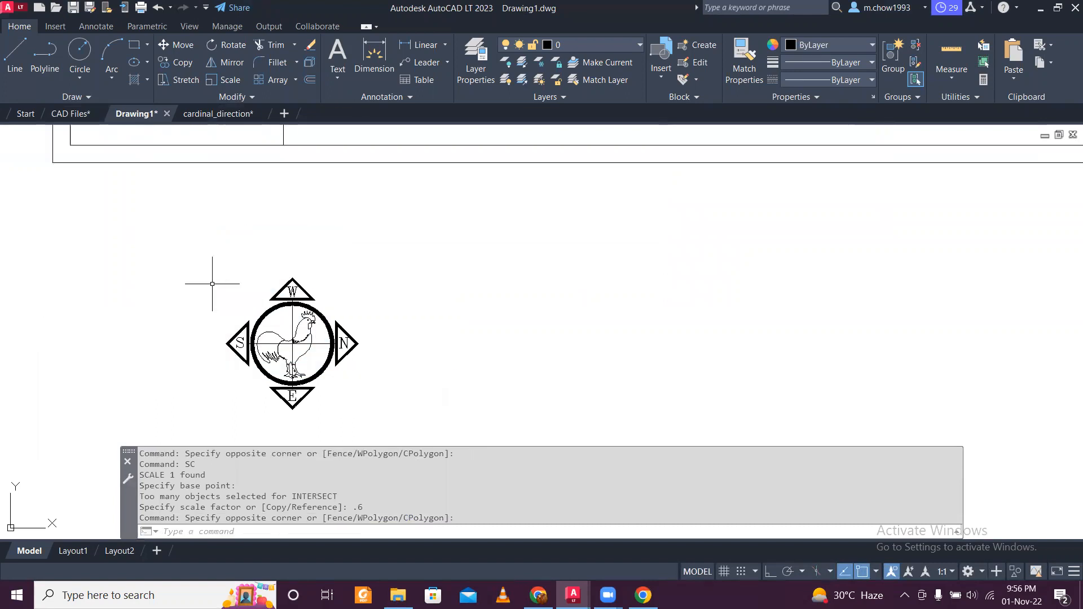
left_click(269, 308)
scroll(227, 267, "down", 3)
middle_click_drag(215, 266, 368, 346)
left_click(176, 45)
left_click(265, 406)
scroll(241, 322, "up", 4)
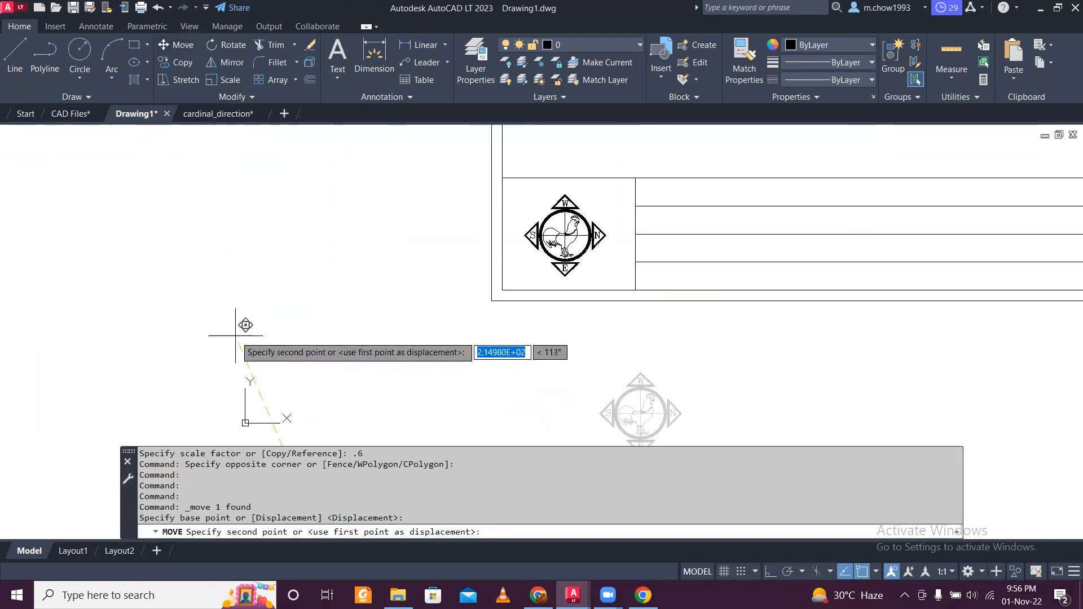
left_click(237, 333)
Step: Open the direction symbol's block definition N-2 in the Block Editor
scroll(669, 234, "up", 4)
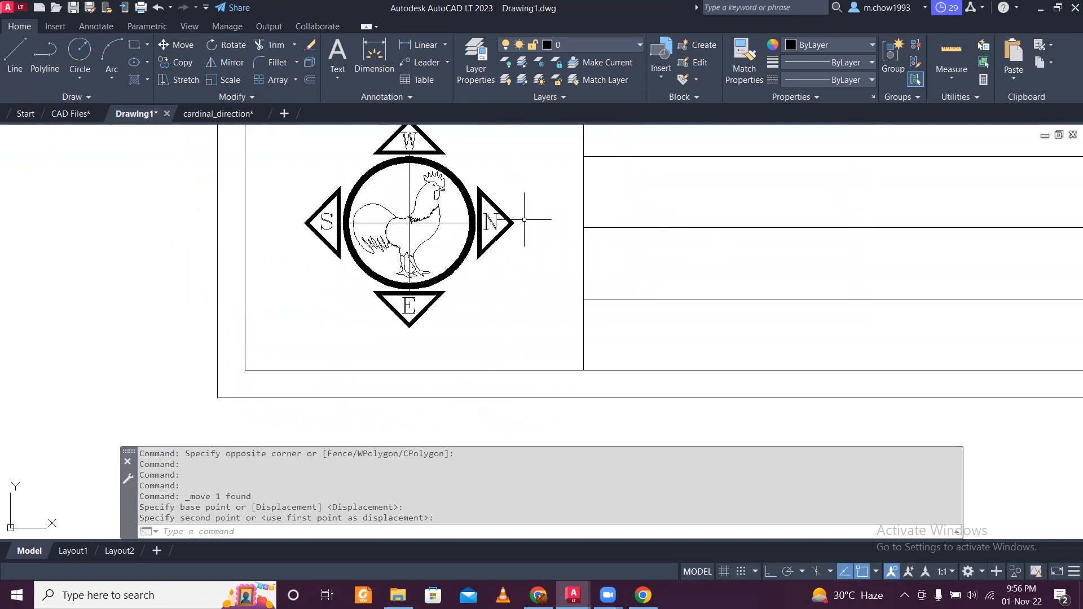
double_click(513, 223)
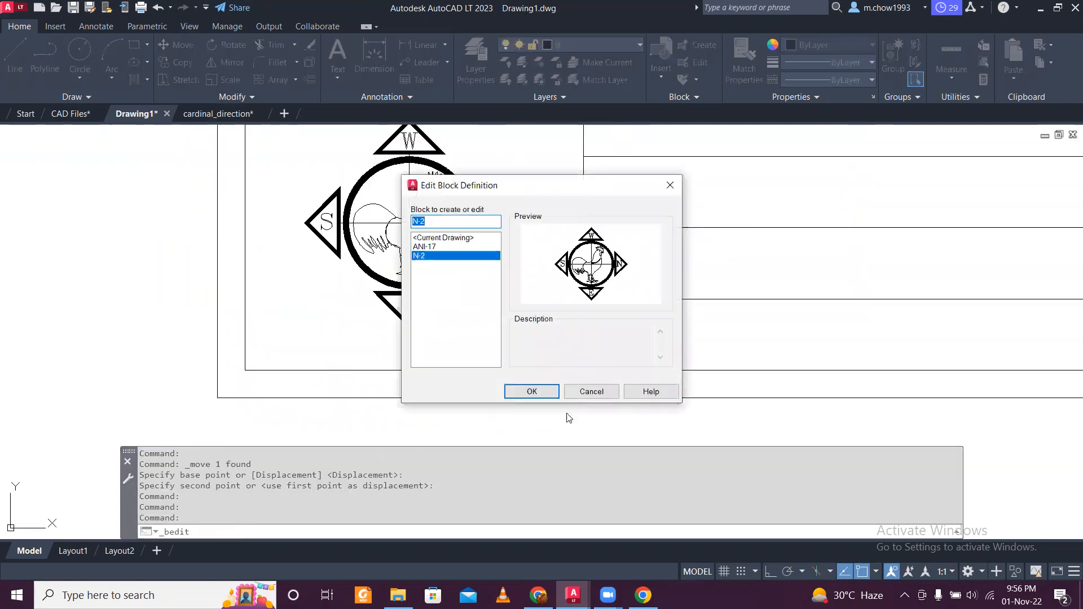
left_click(531, 392)
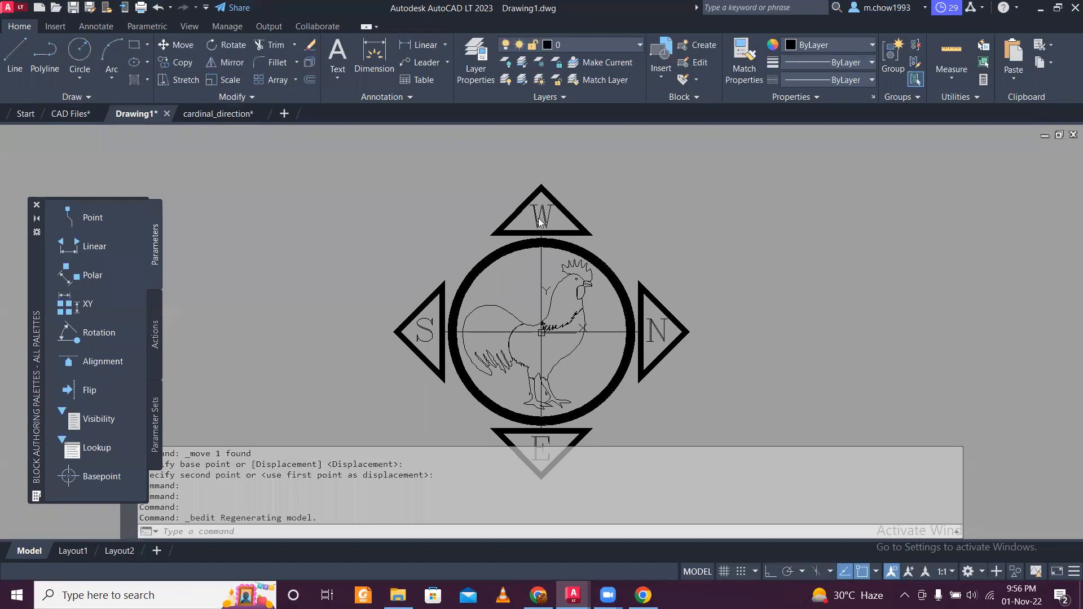
Step: Move the letter W out of the upper triangle to an empty spot right of the symbol
left_click(541, 220)
middle_click_drag(601, 336, 526, 306)
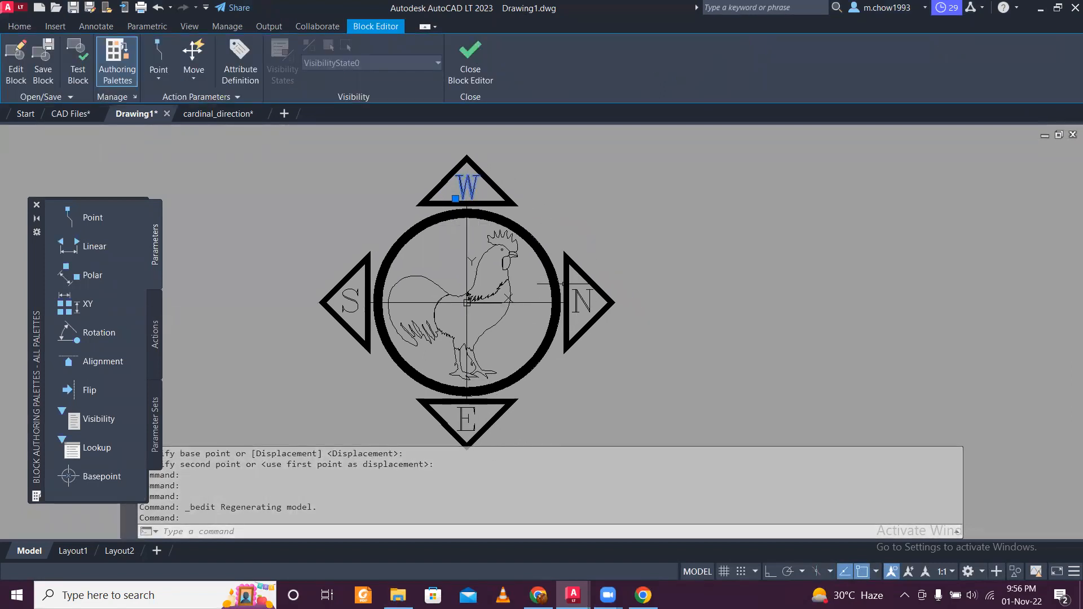
key("Escape")
left_click(466, 185)
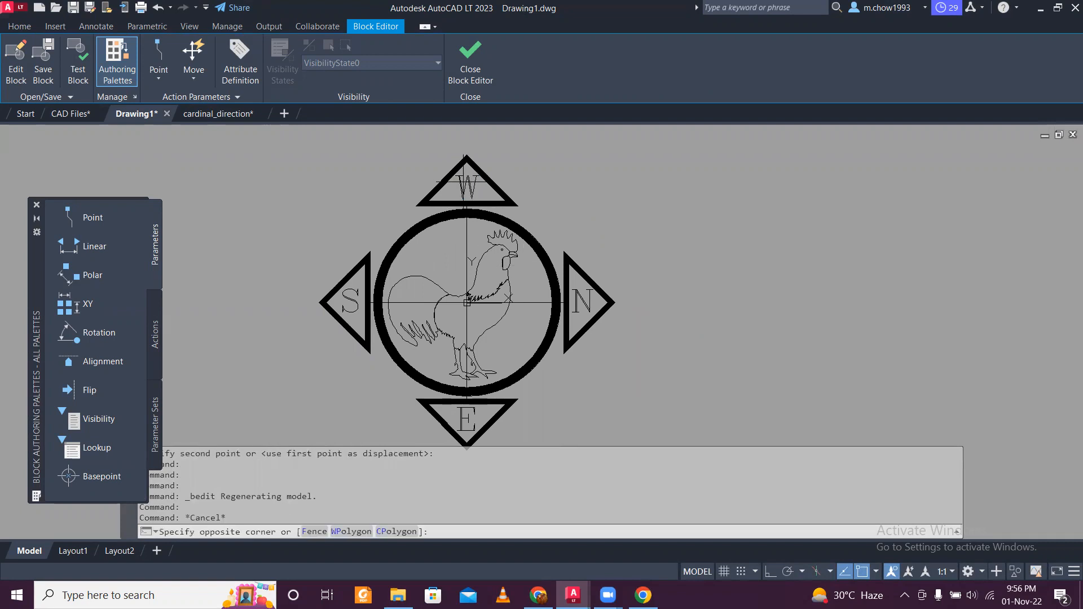
left_click(459, 180)
type("M")
key("Return")
left_click(462, 187)
Step: Move the letter N from the right triangle into the upper triangle
left_click(583, 302)
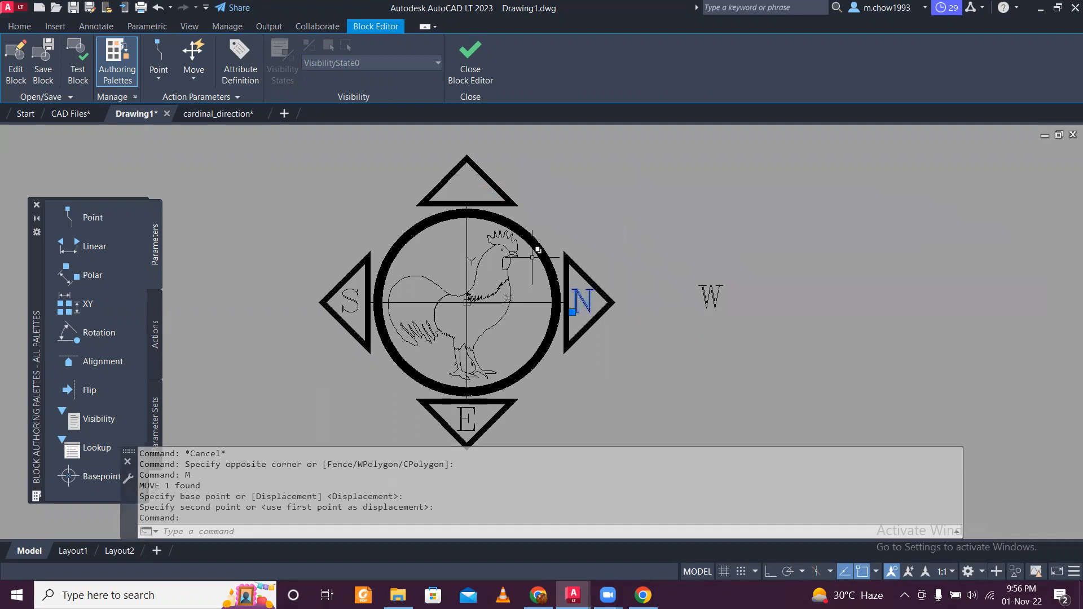
type("M")
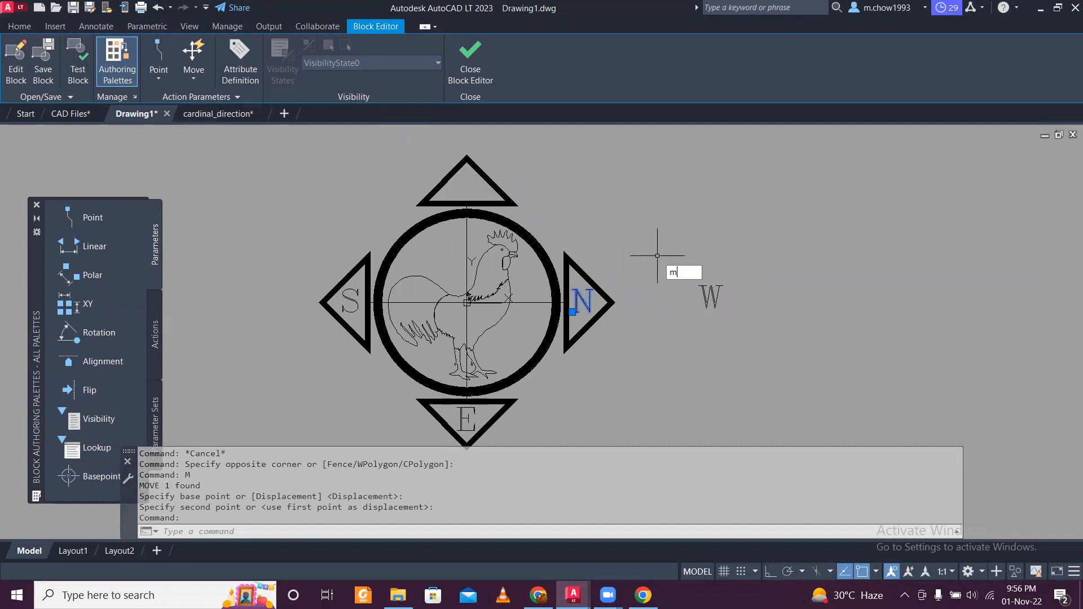
key("Return")
left_click(689, 257)
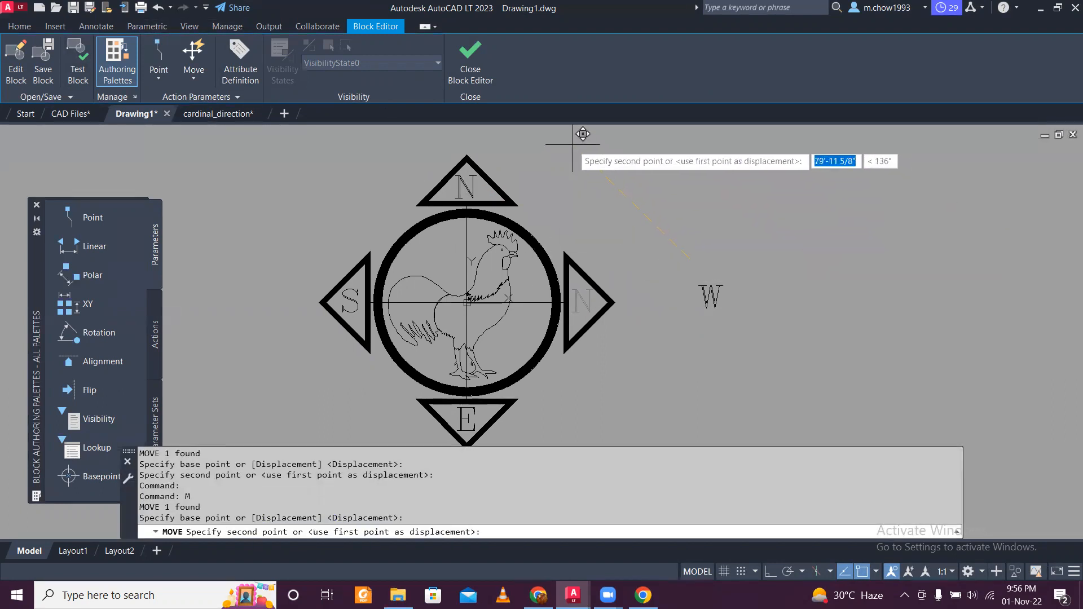
left_click(573, 145)
Step: Move the letter E from the lower triangle into the right triangle
left_click(465, 426)
type("M")
key("Return")
left_click(466, 421)
scroll(566, 310, "up", 4)
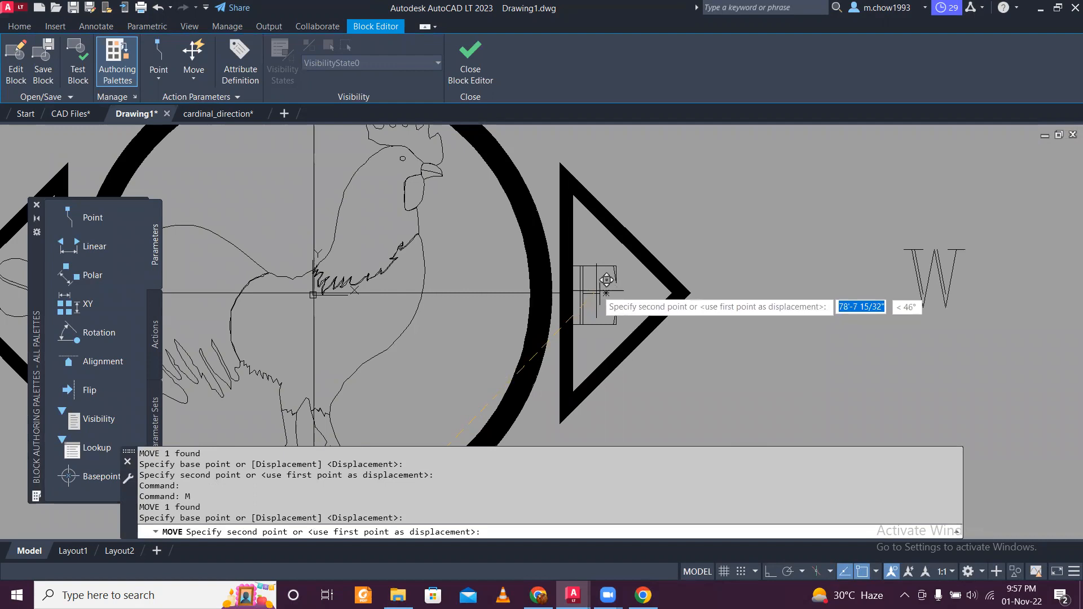
left_click(604, 294)
Step: Move the letter S from the left triangle into the lower triangle of the direction symbol
scroll(608, 293, "down", 4)
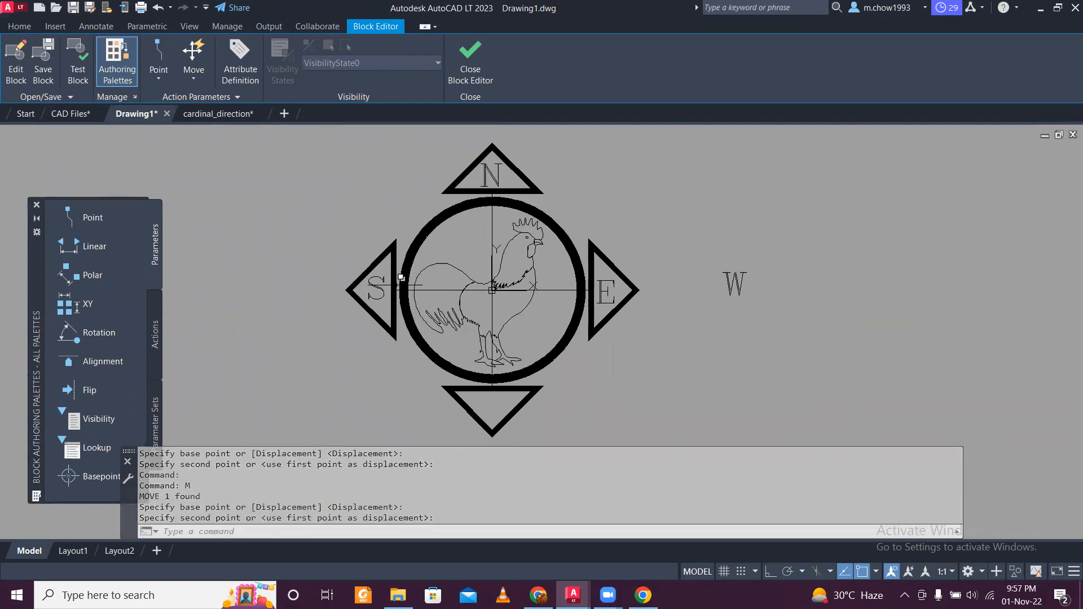
left_click(384, 286)
left_click(352, 304)
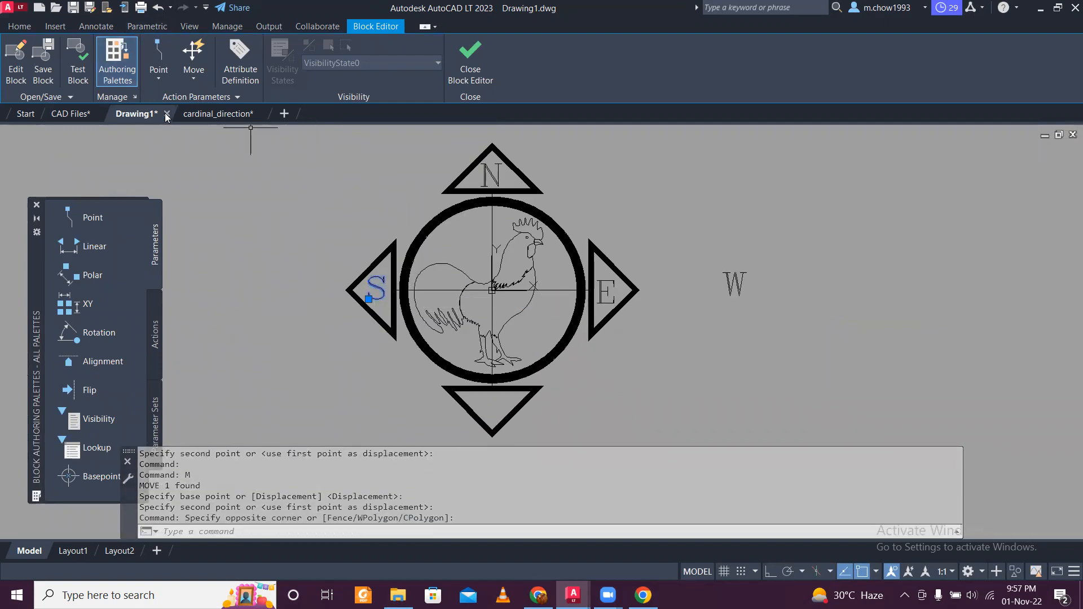
type("M")
key("Return")
left_click(309, 299)
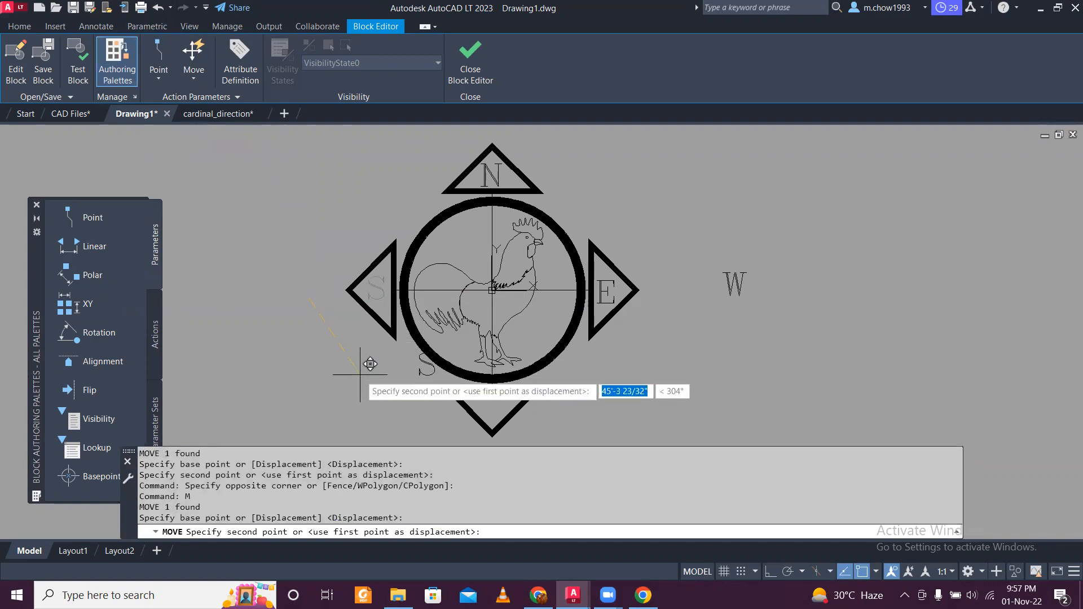
middle_click_drag(349, 348, 307, 250)
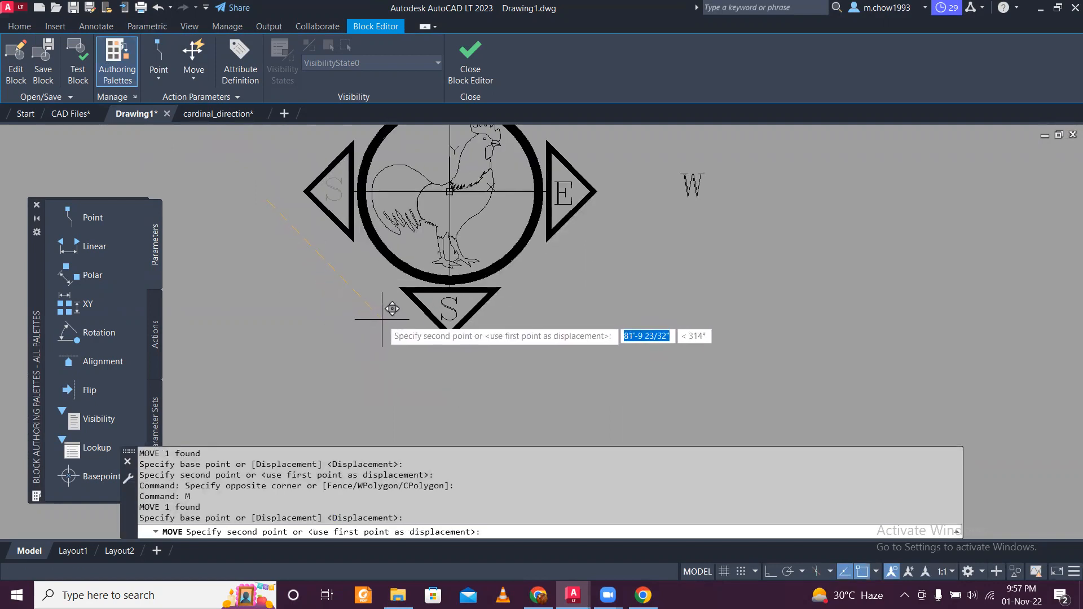
left_click(382, 319)
Step: Move the letter W from its spot right of the symbol into the empty left triangle
left_click(756, 244)
left_click(686, 168)
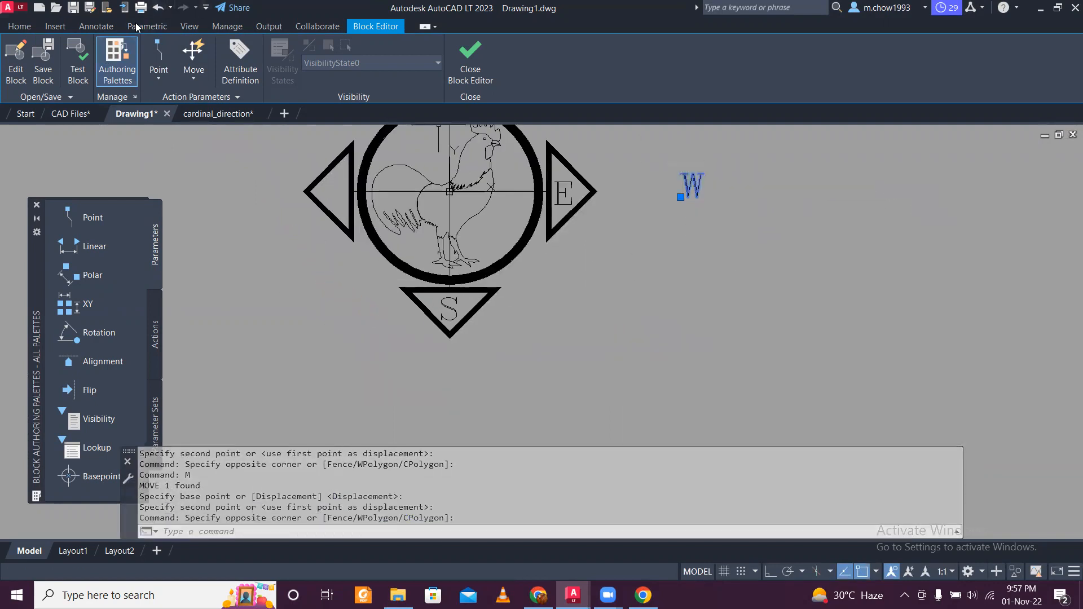
type("m")
key("Return")
left_click(722, 312)
scroll(354, 333, "down", 2)
left_click(360, 324)
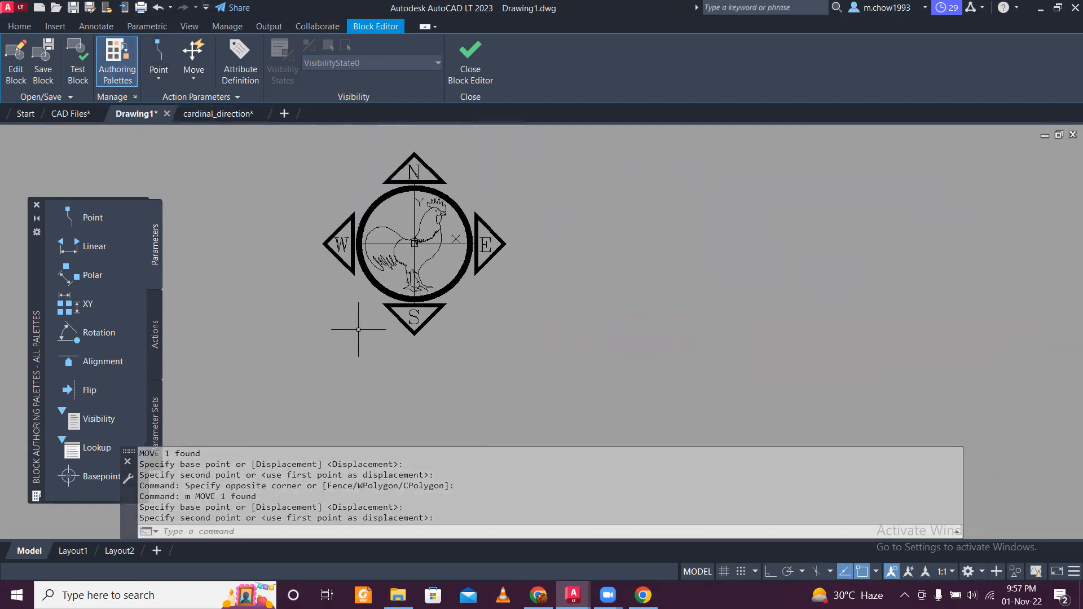
Step: Close the Block Editor and save the changes to block N-2
scroll(407, 248, "up", 2)
left_click(471, 62)
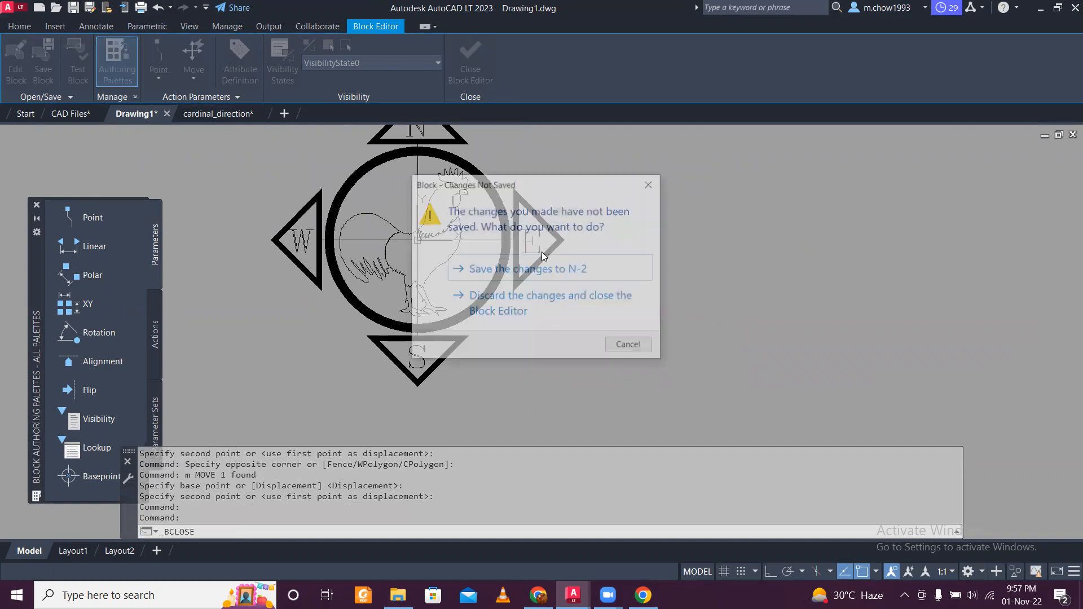
left_click(594, 280)
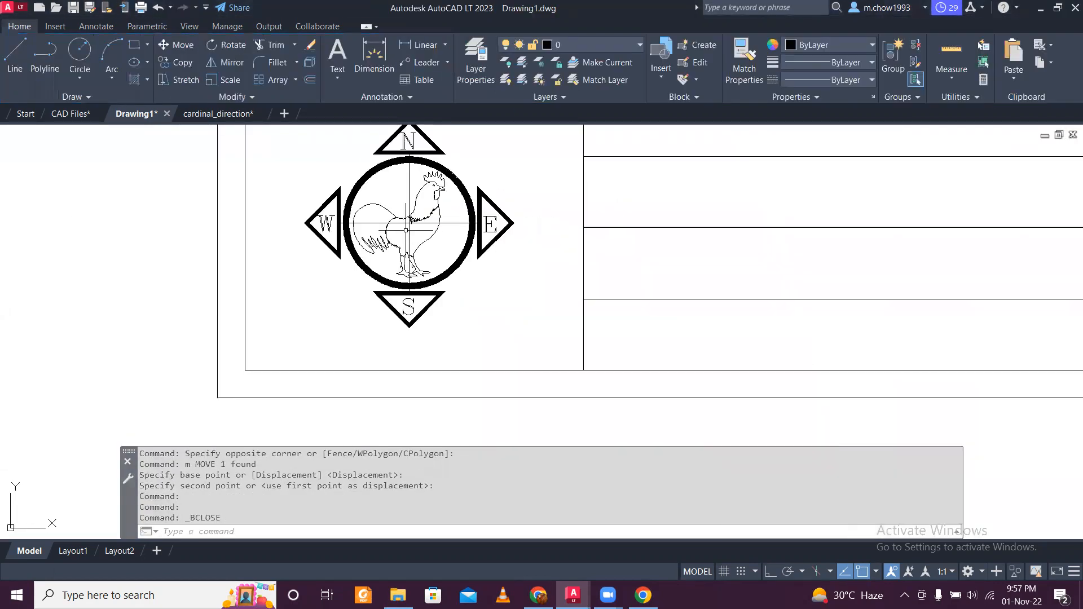
Step: Examine the sheet frame and the title block with the edited direction symbol
scroll(411, 237, "down", 4)
middle_click_drag(479, 165, 364, 212)
scroll(364, 212, "down", 3)
middle_click_drag(428, 174, 412, 218)
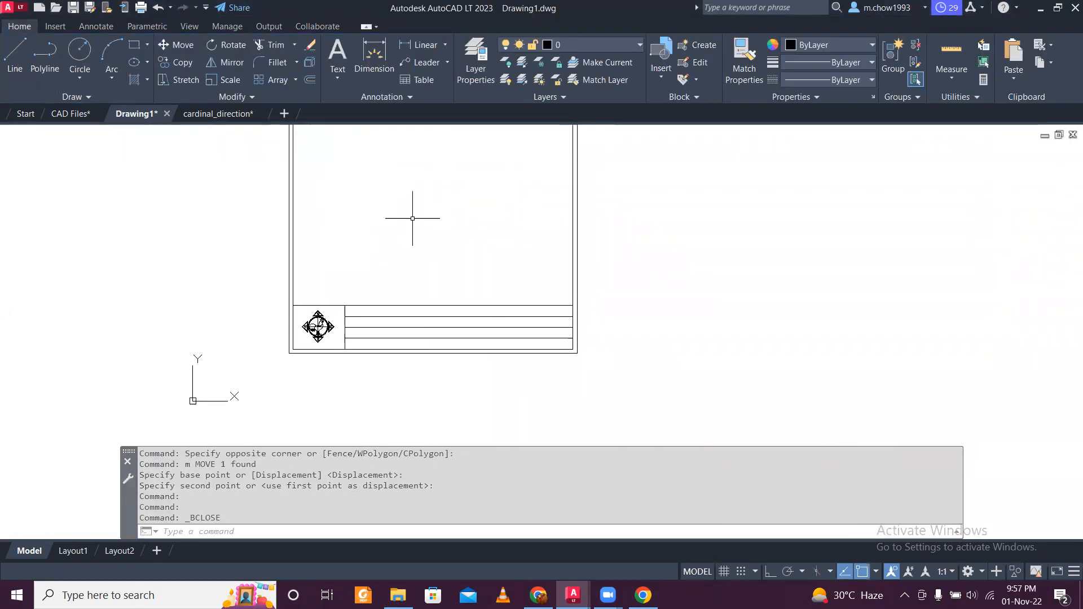
scroll(409, 325, "up", 2)
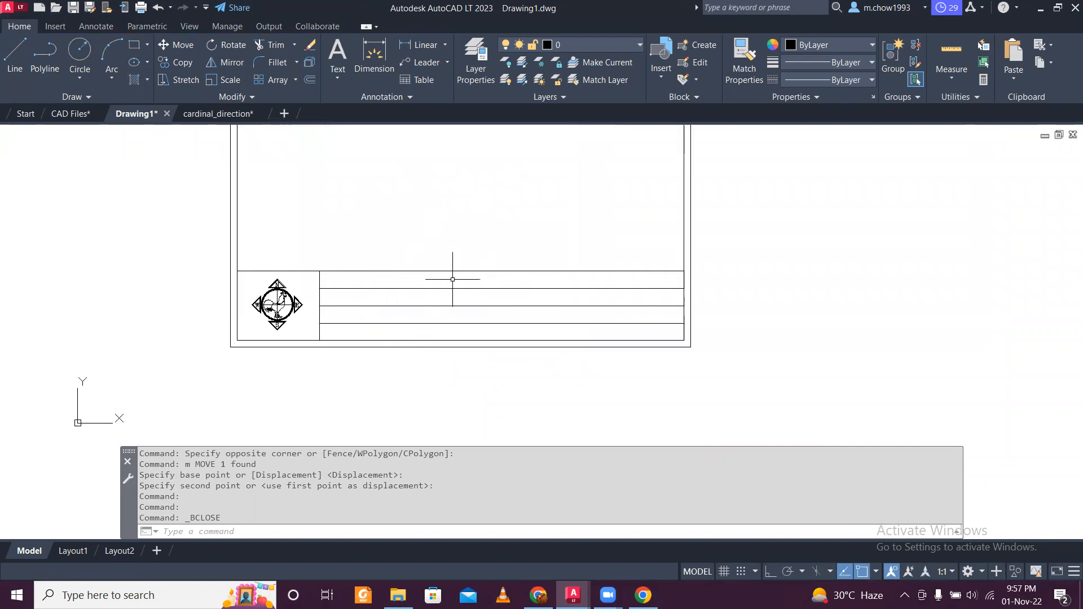
scroll(599, 286, "down", 4)
scroll(614, 198, "down", 4)
middle_click_drag(643, 175, 567, 225)
scroll(520, 241, "up", 4)
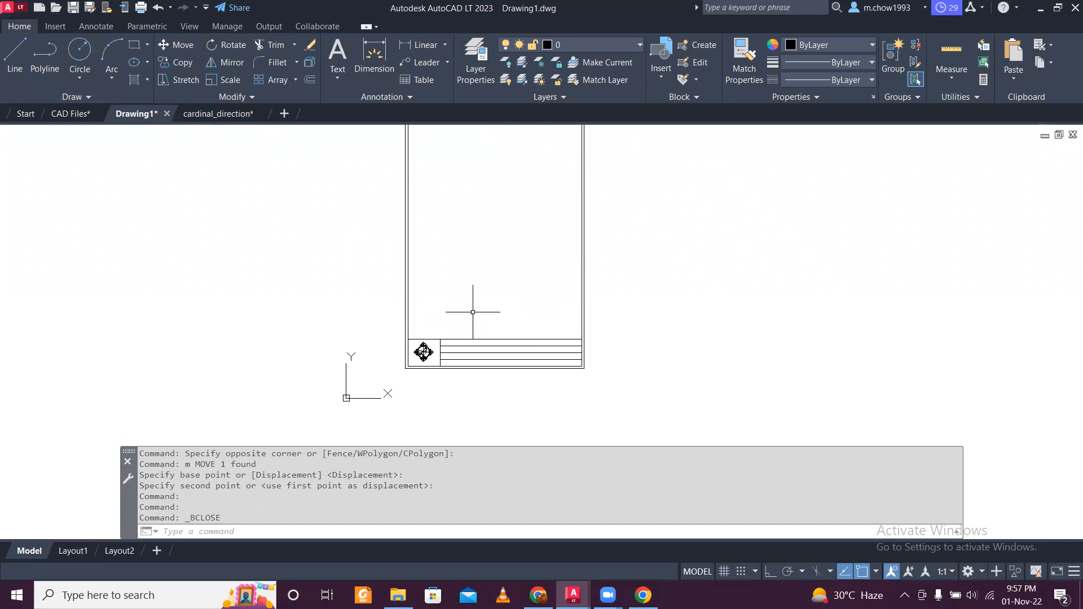
scroll(569, 311, "down", 2)
mouse_move(570, 269)
middle_mouse_down()
mouse_move(494, 278)
mouse_move(258, 248)
mouse_move(337, 252)
middle_mouse_up()
Step: Draw a 40' by 50' rectangle upward from a point near the upper-left inside of the sheet frame
left_click(122, 49)
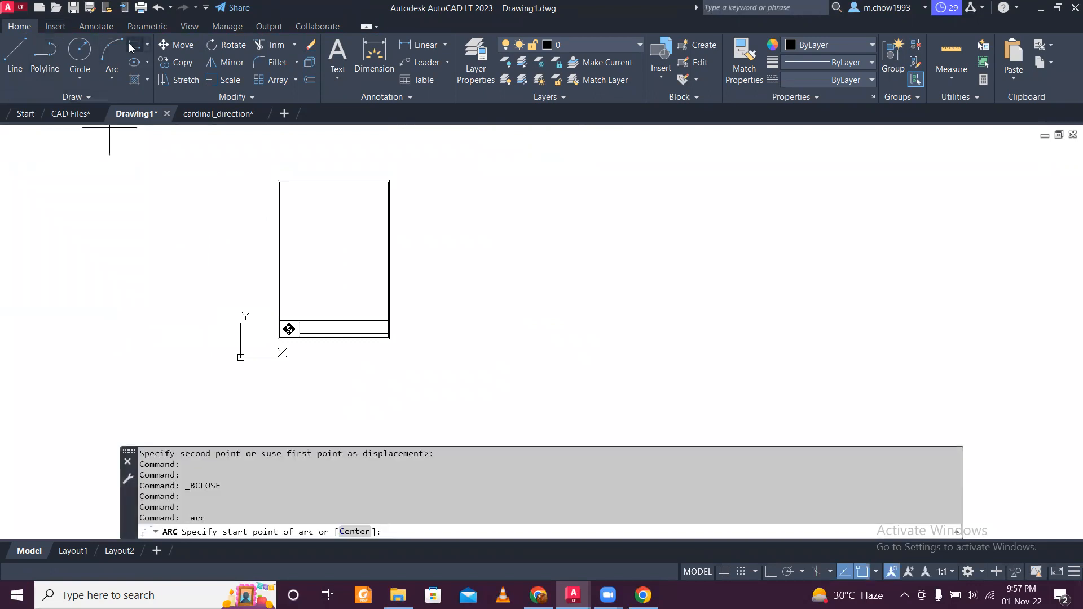
left_click(130, 47)
scroll(305, 252, "up", 4)
scroll(293, 225, "down", 4)
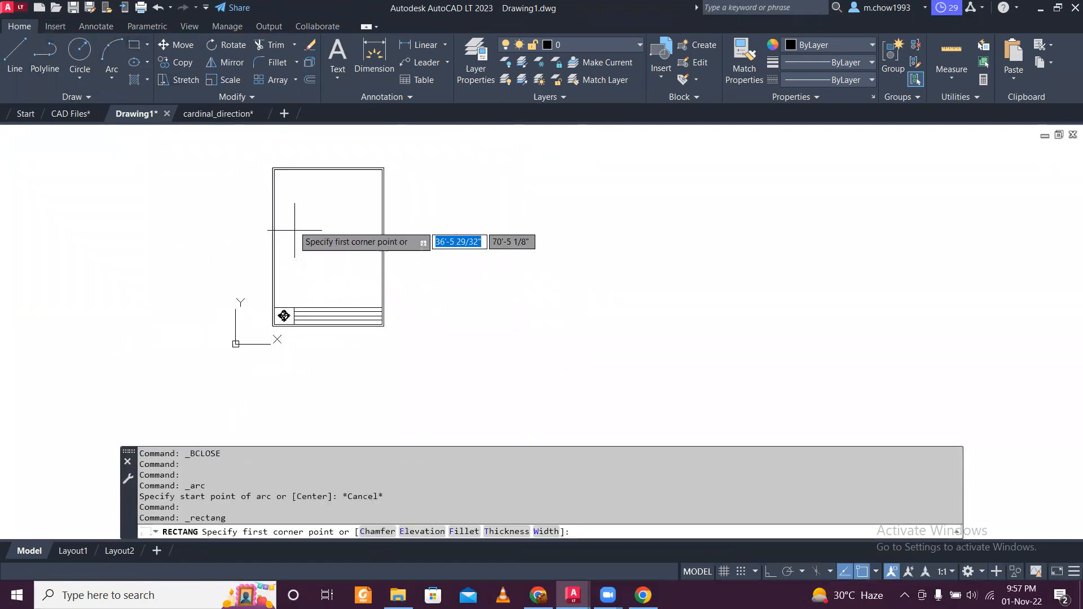
scroll(288, 206, "up", 2)
left_click(285, 180)
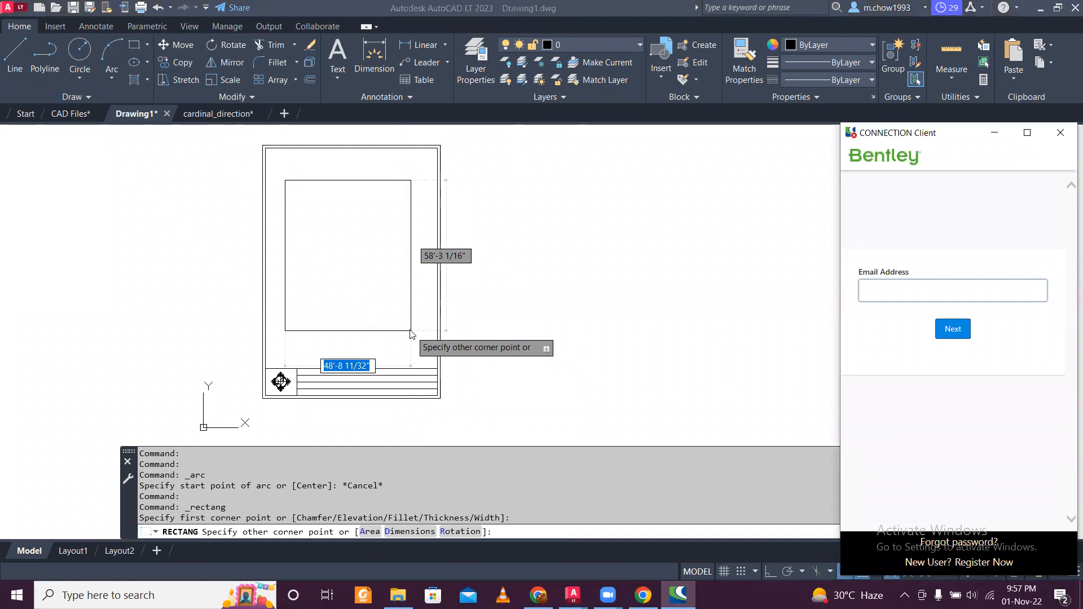
left_click(551, 299)
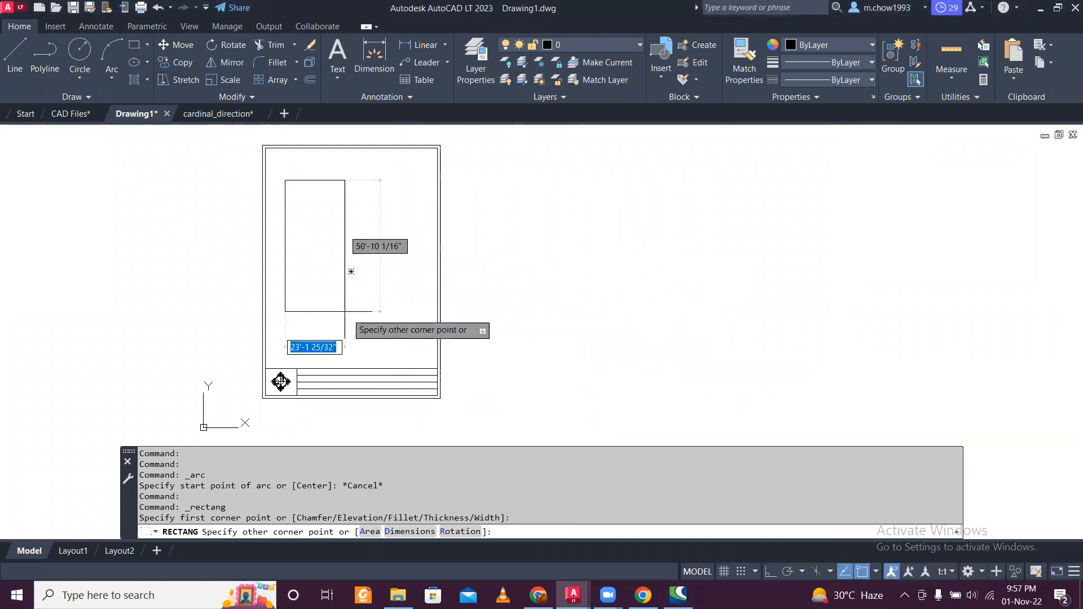
type("@")
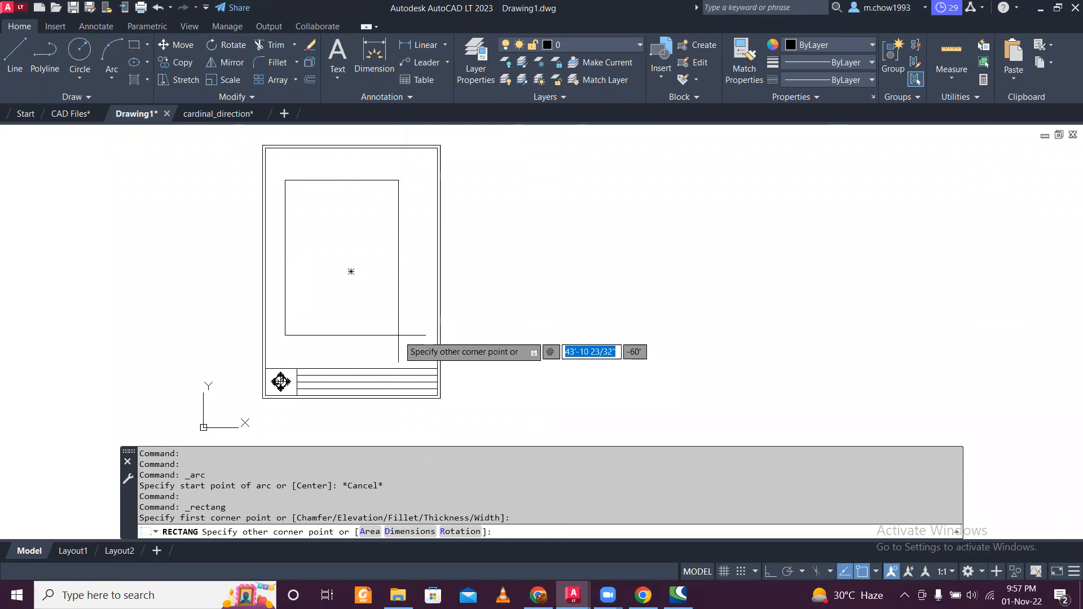
type("40")
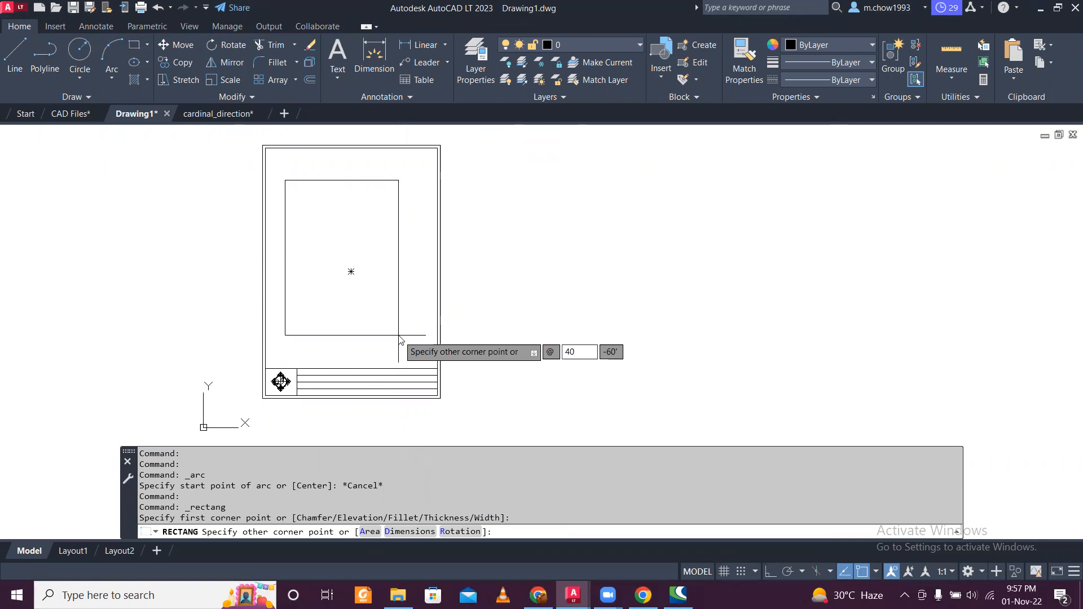
key("Tab")
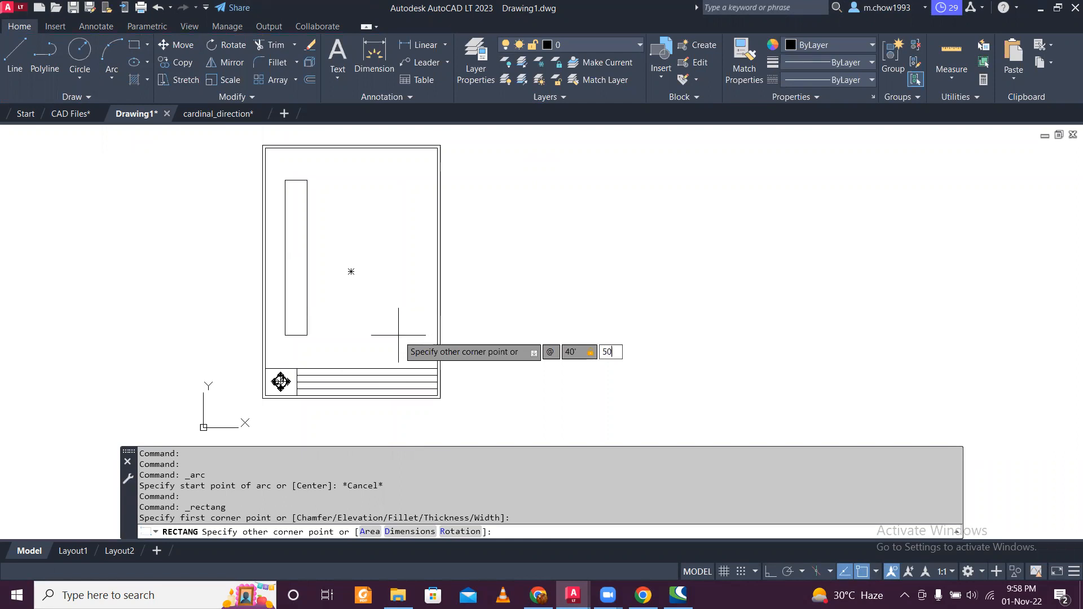
type("50'")
key("Return")
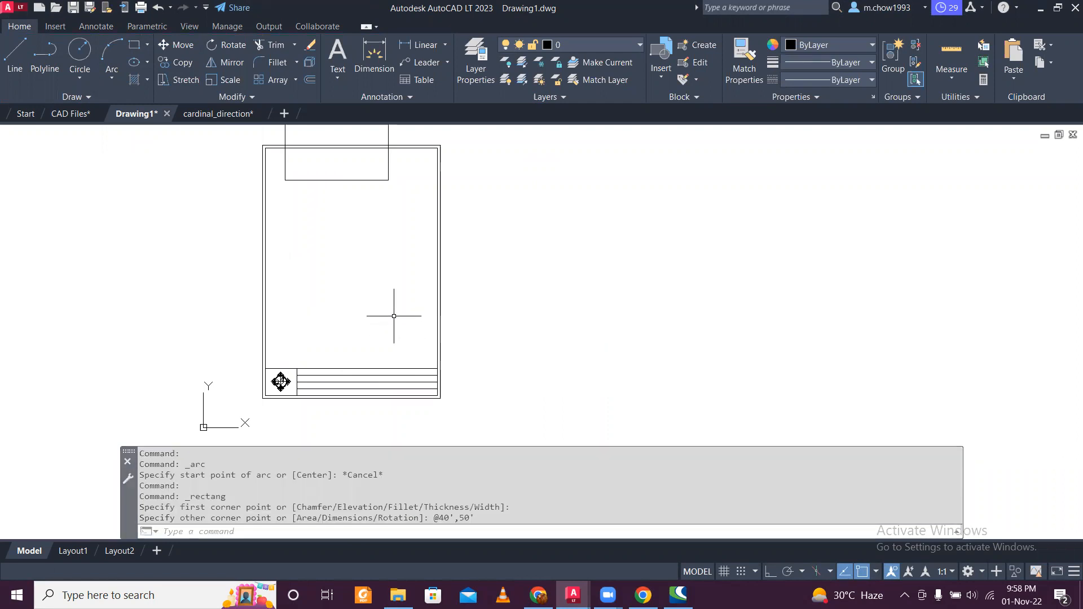
Step: Move the 40' by 50' rectangle down so it sits inside the sheet frame above the title block
left_click(370, 214)
left_click(355, 179)
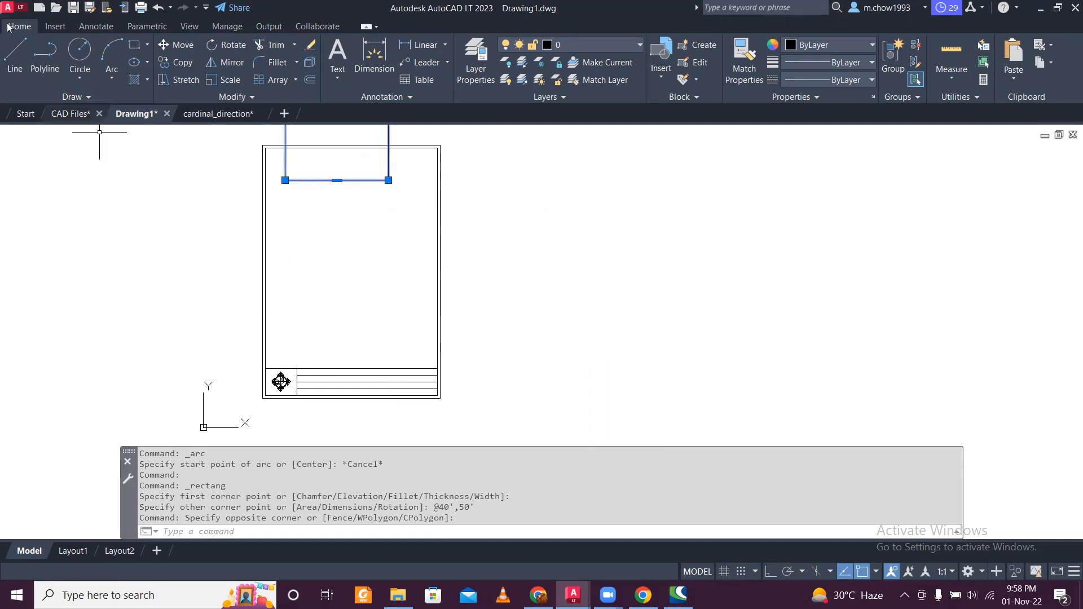
left_click(175, 45)
left_click(682, 203)
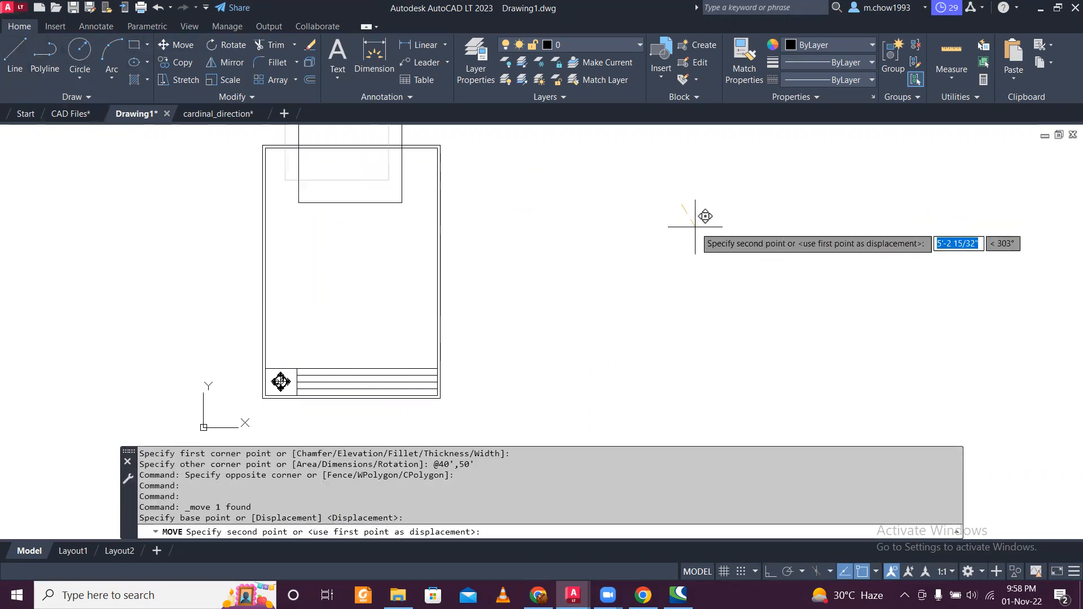
left_click(695, 331)
Step: Change the colour of the 40' by 50' rectangle to red
left_click(390, 255)
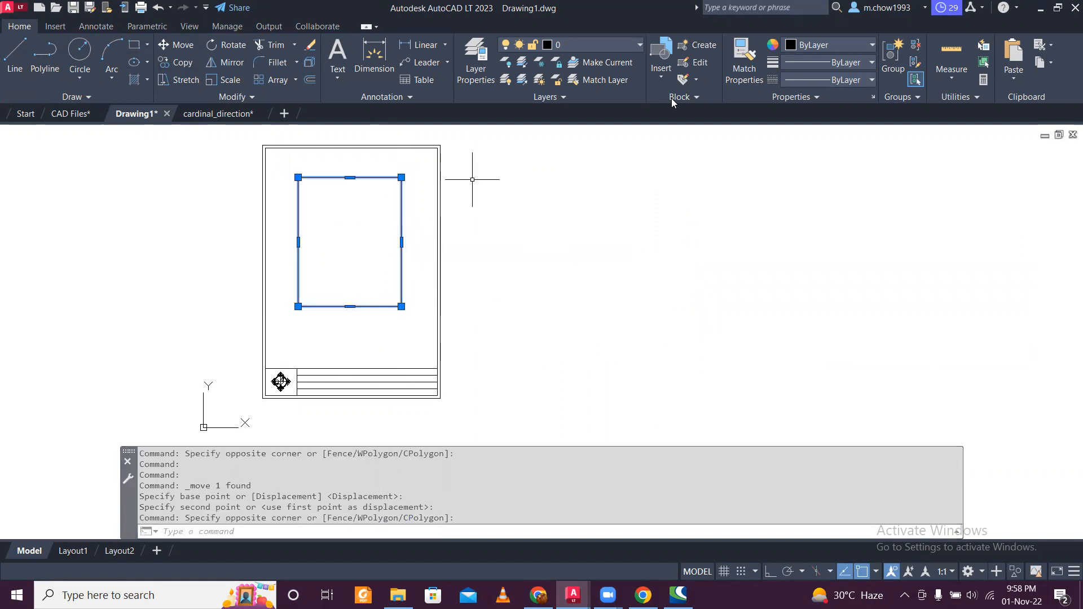
left_click(828, 47)
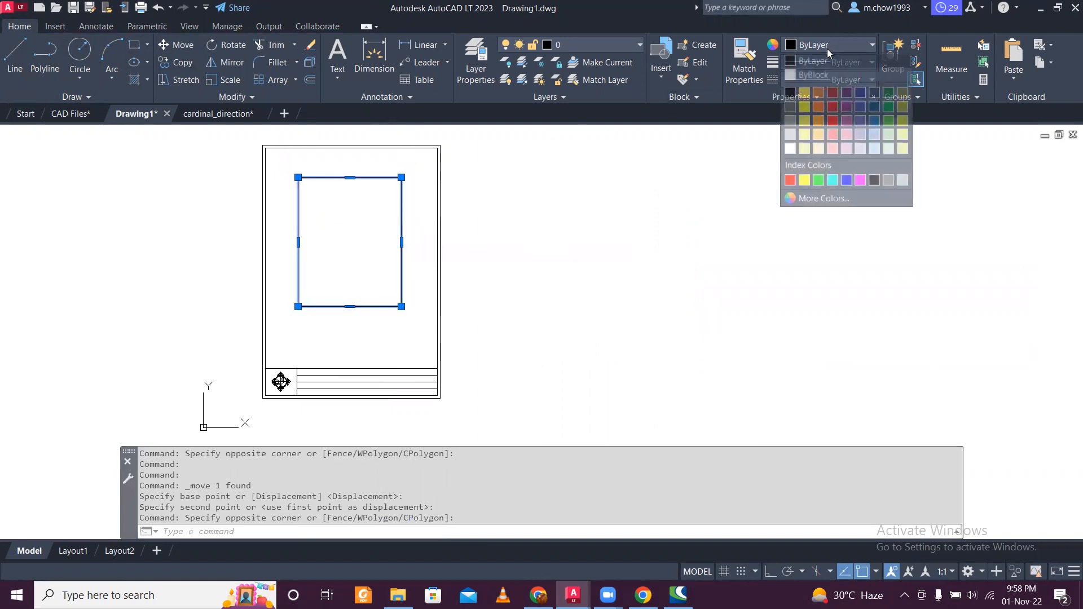
left_click(788, 180)
key("Escape")
Step: Offset the red rectangle inward by 3'
scroll(326, 206, "up", 4)
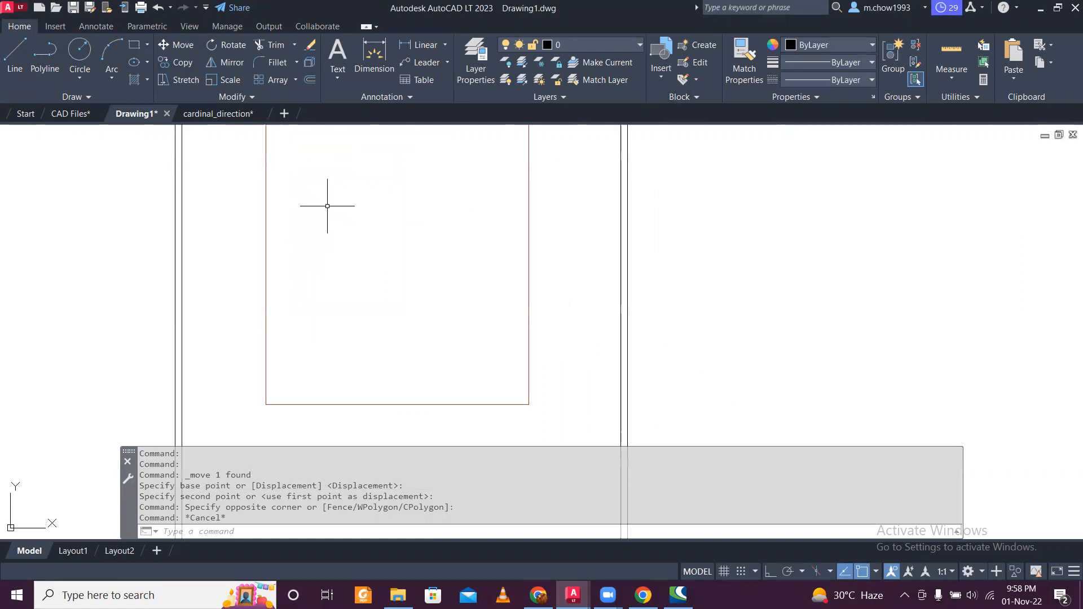
scroll(343, 264, "down", 2)
left_click(402, 188)
key("Escape")
type("o")
key("Return")
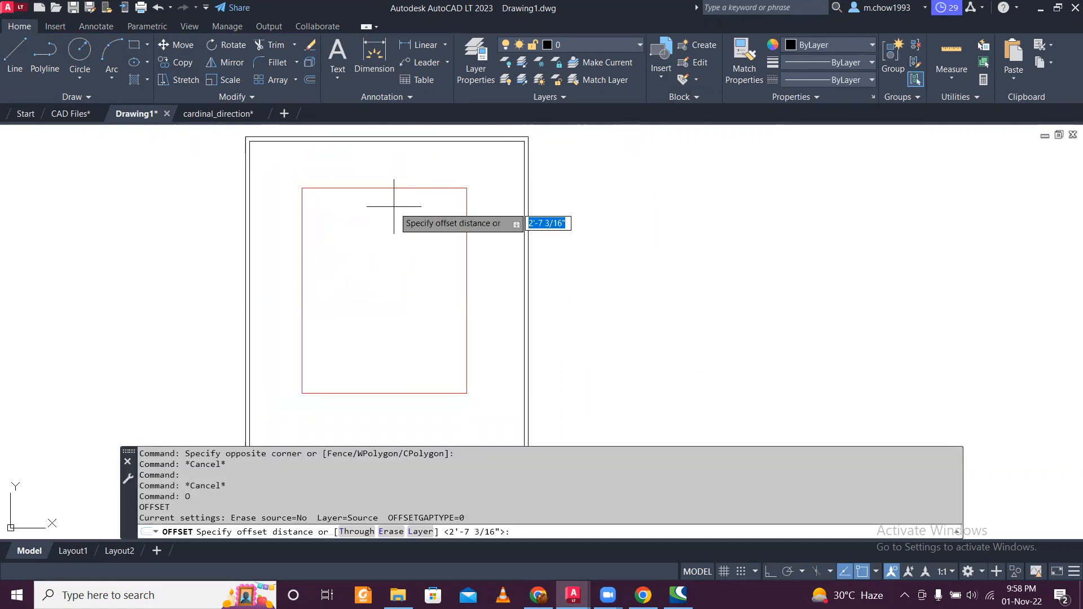
type("3")
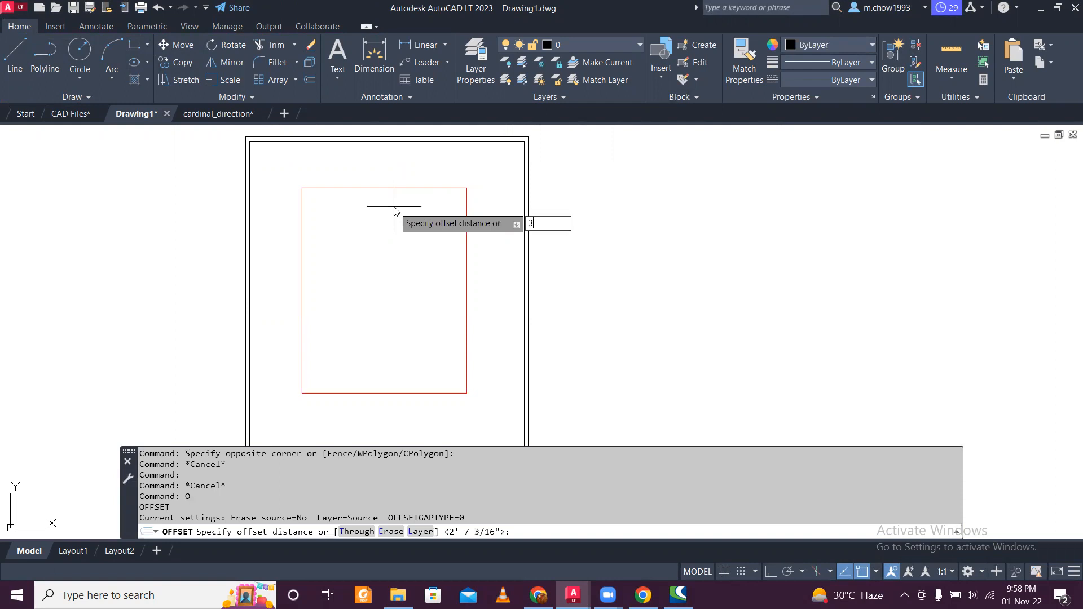
type("'")
key("Return")
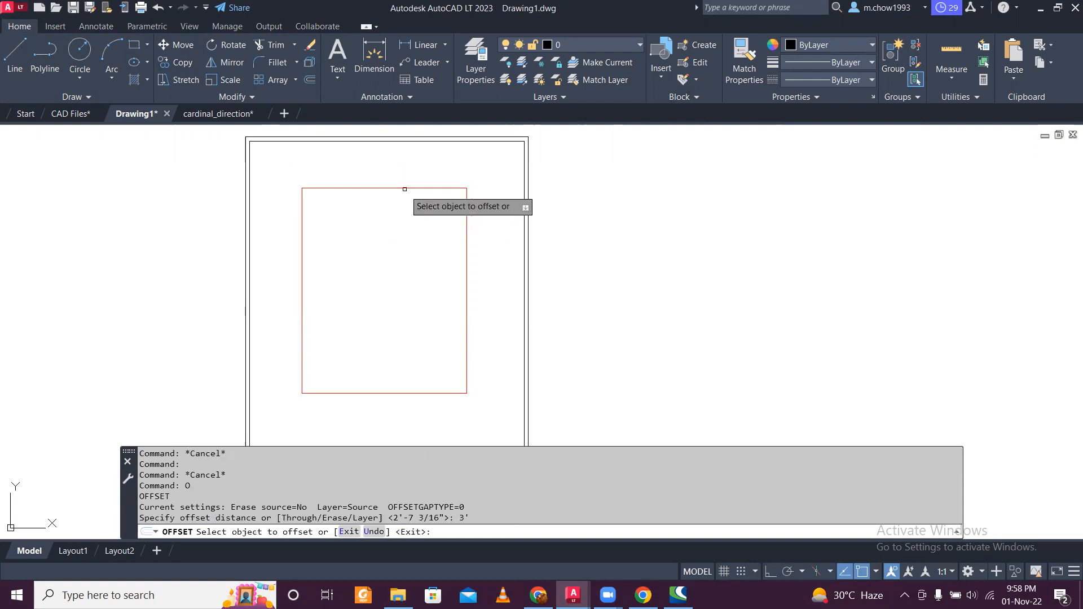
left_click(405, 186)
left_click(409, 238)
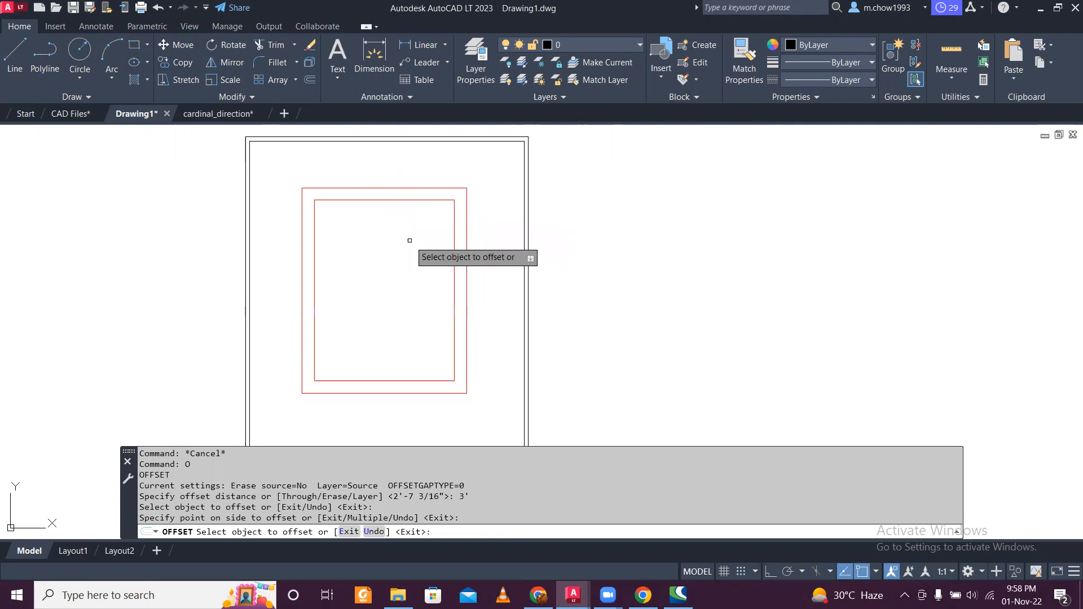
key("Escape")
Step: Explode the inner offset rectangle into separate lines and check that its edges select individually
left_click(409, 218)
left_click(395, 200)
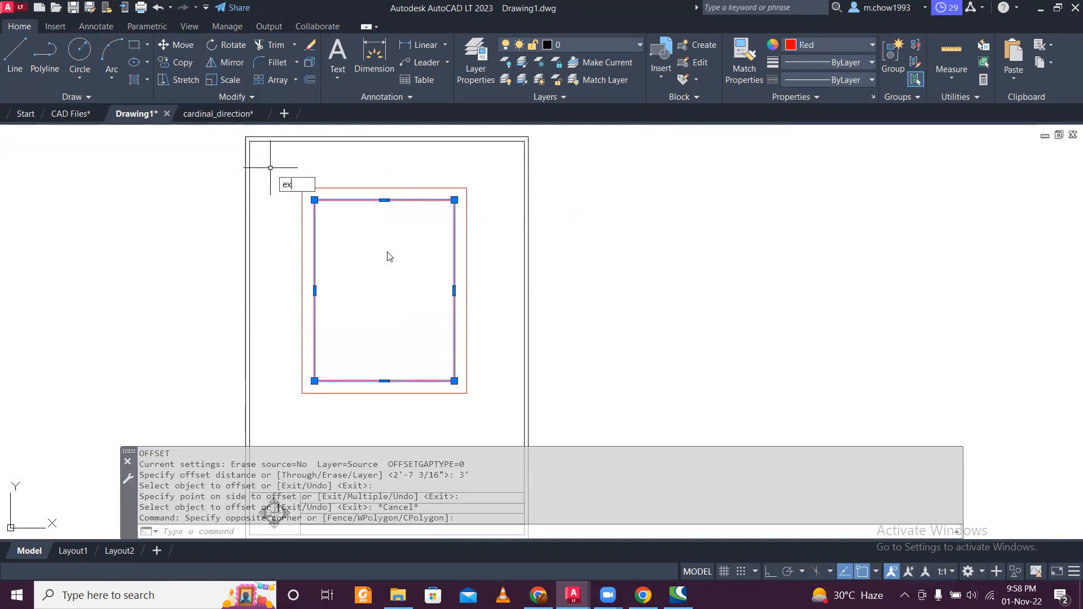
key("Return")
left_click(354, 192)
left_click(316, 242)
key("Escape")
left_click(314, 241)
key("Escape")
left_click(403, 381)
key("Escape")
Step: Set the colour of the four inner rectangle lines to ByLayer
left_click(310, 193)
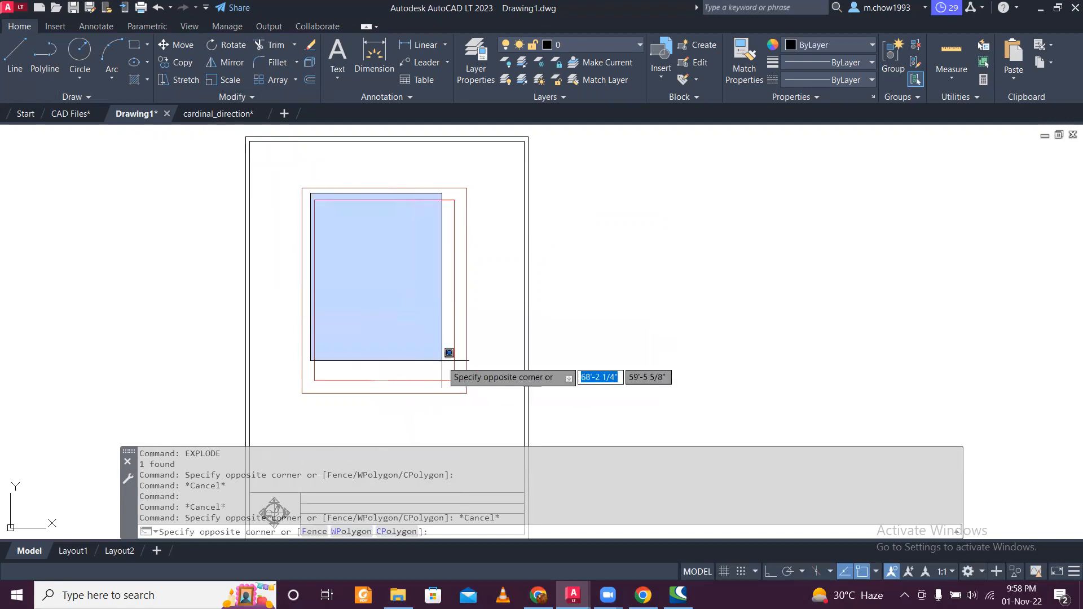
left_click(462, 386)
left_click(838, 47)
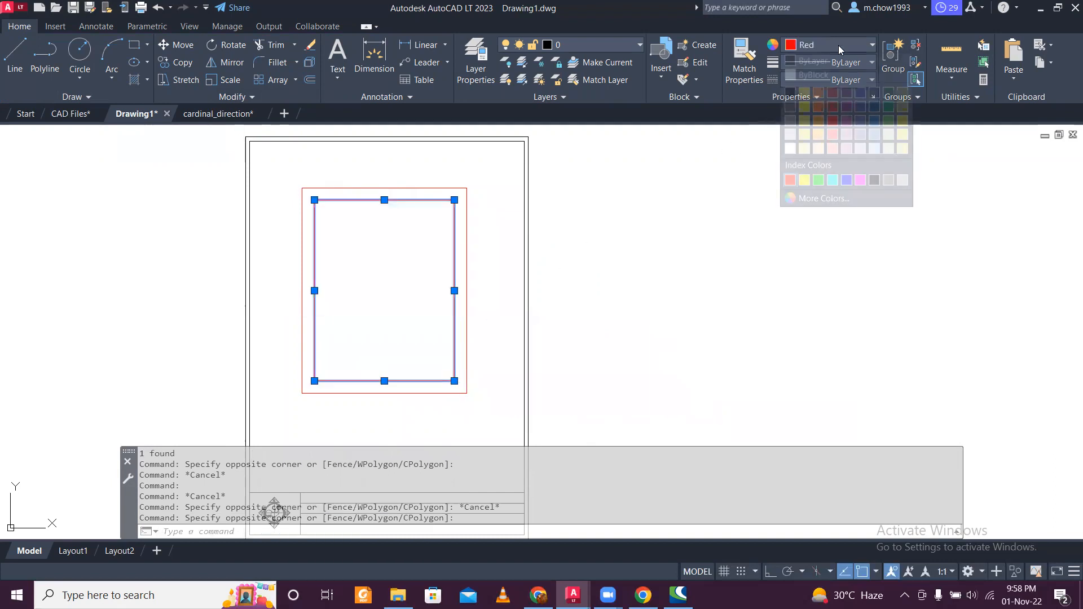
left_click(837, 62)
key("Escape")
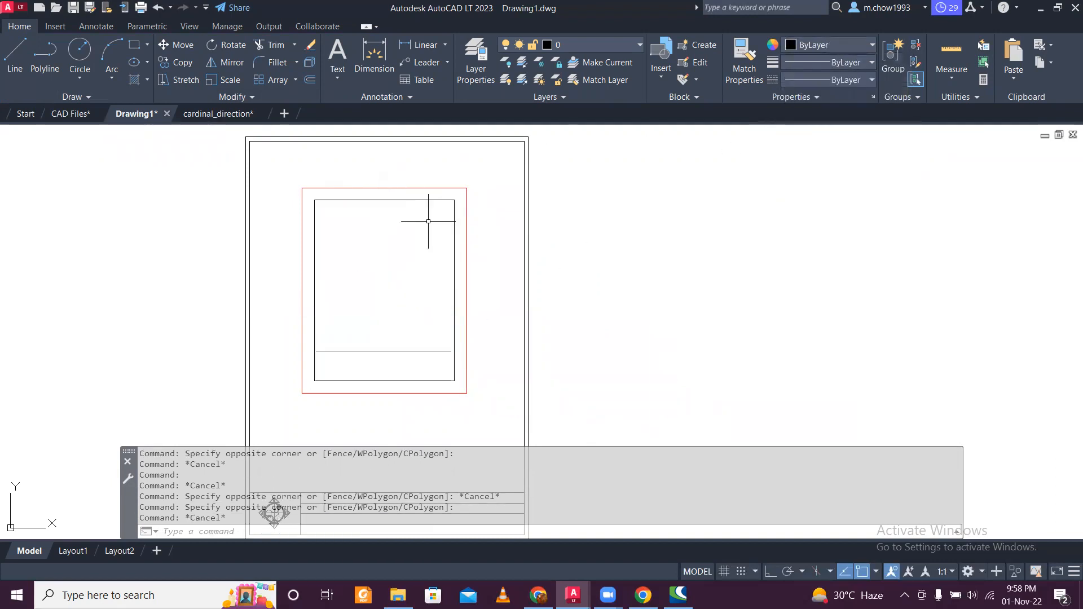
scroll(344, 198, "up", 4)
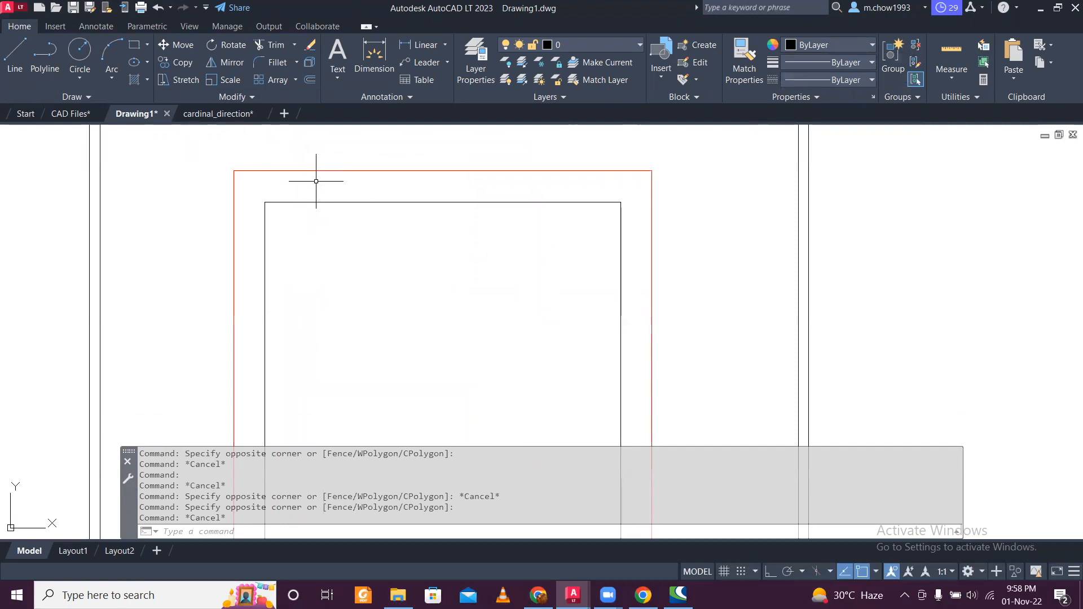
scroll(397, 182, "down", 4)
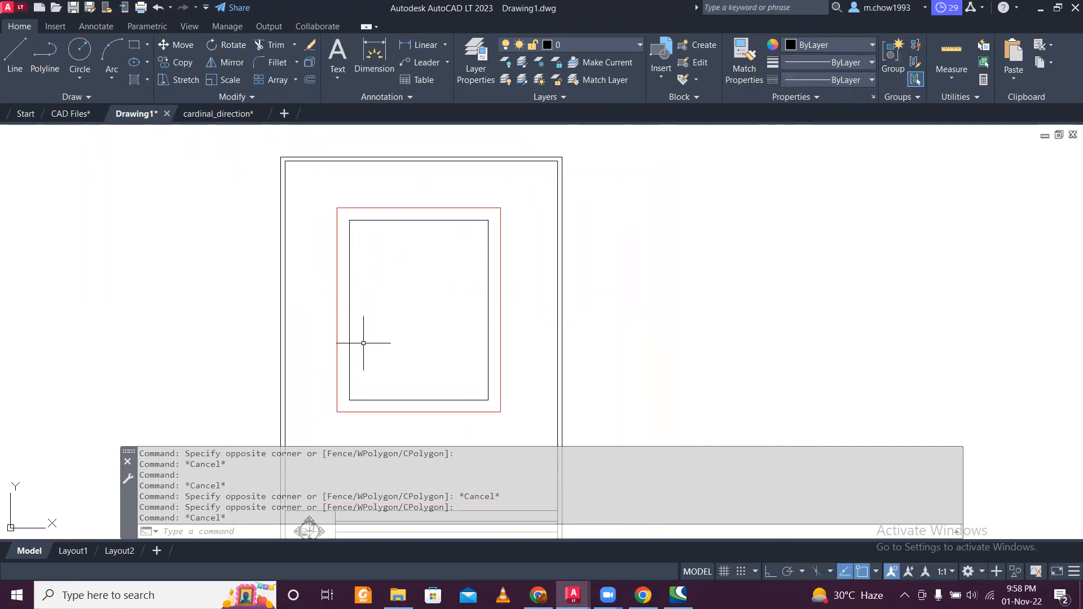
scroll(399, 424, "up", 4)
scroll(403, 406, "down", 4)
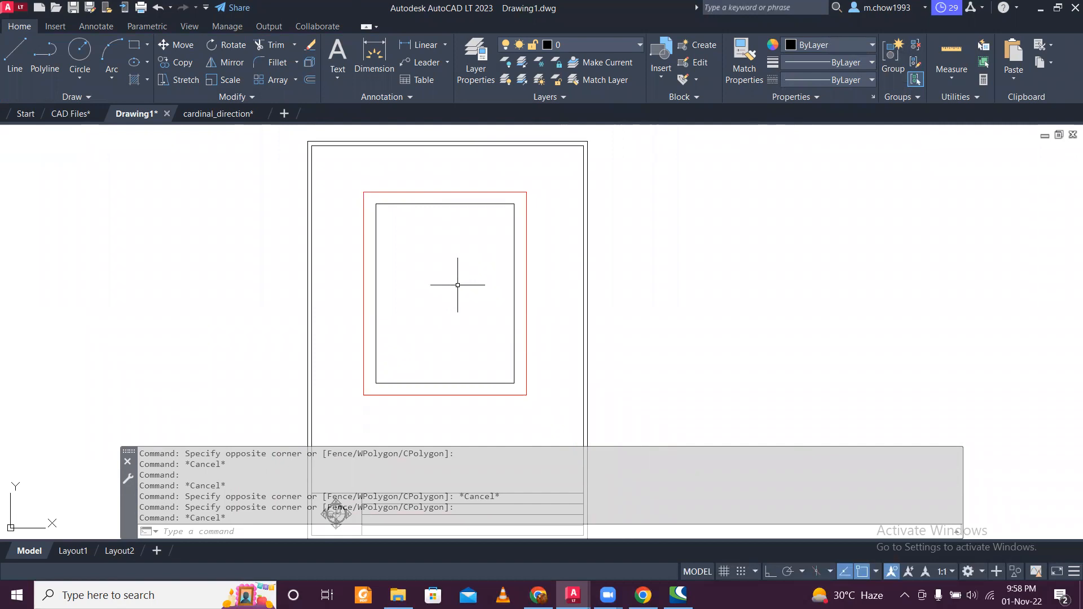
Step: Offset each of the four inner rectangle lines inward by 10" to form the outer walls
type("o")
key("Return")
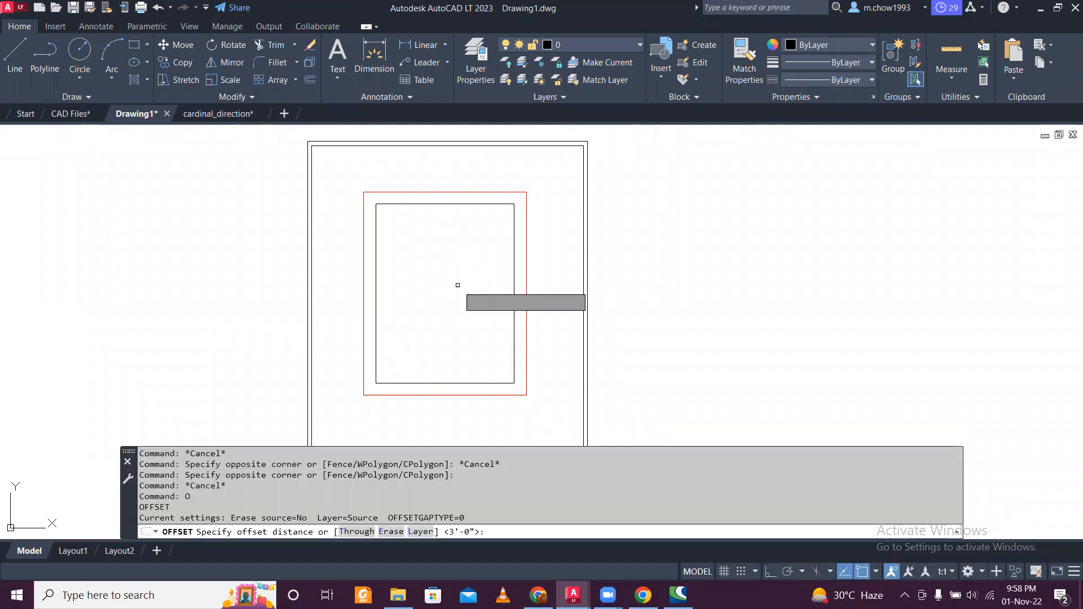
key("Return")
left_click(374, 289)
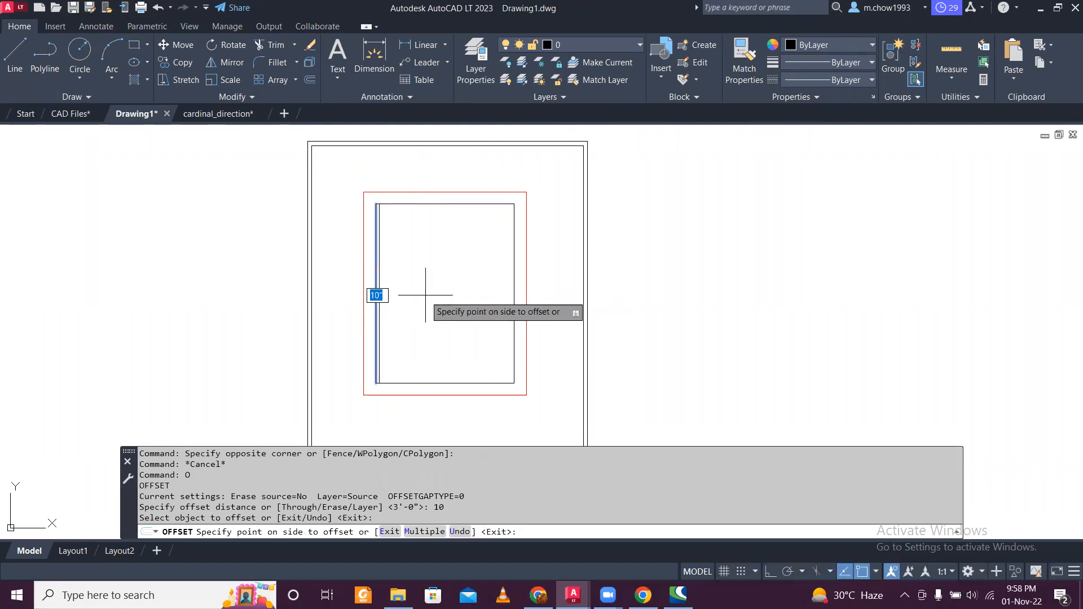
left_click(425, 295)
left_click(432, 204)
left_click(435, 229)
left_click(513, 253)
left_click(492, 245)
left_click(454, 382)
left_click(459, 350)
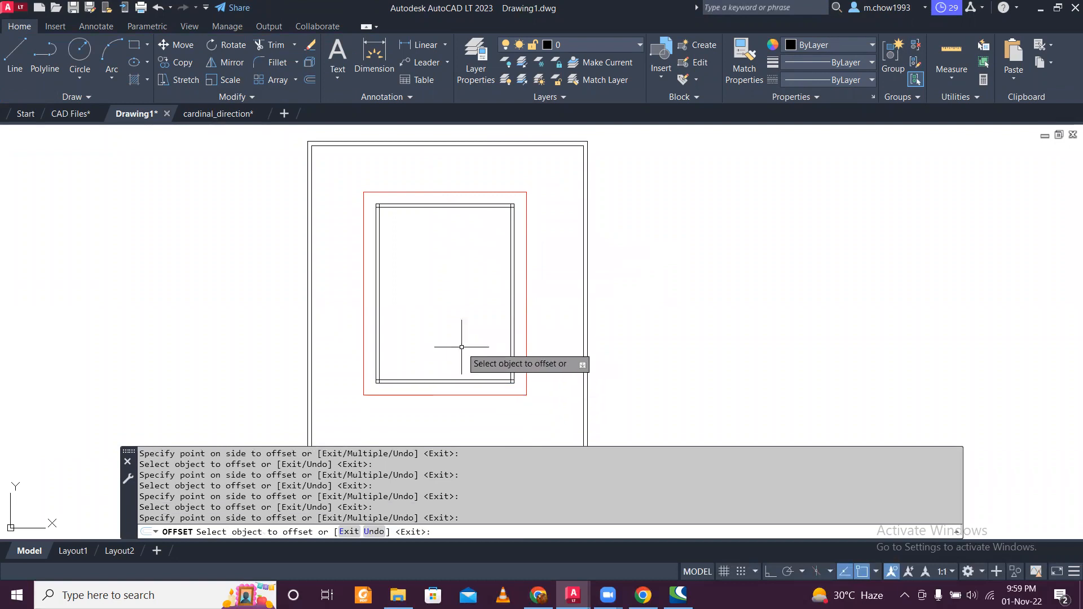
key("Escape")
scroll(477, 358, "up", 2)
scroll(475, 352, "down", 1)
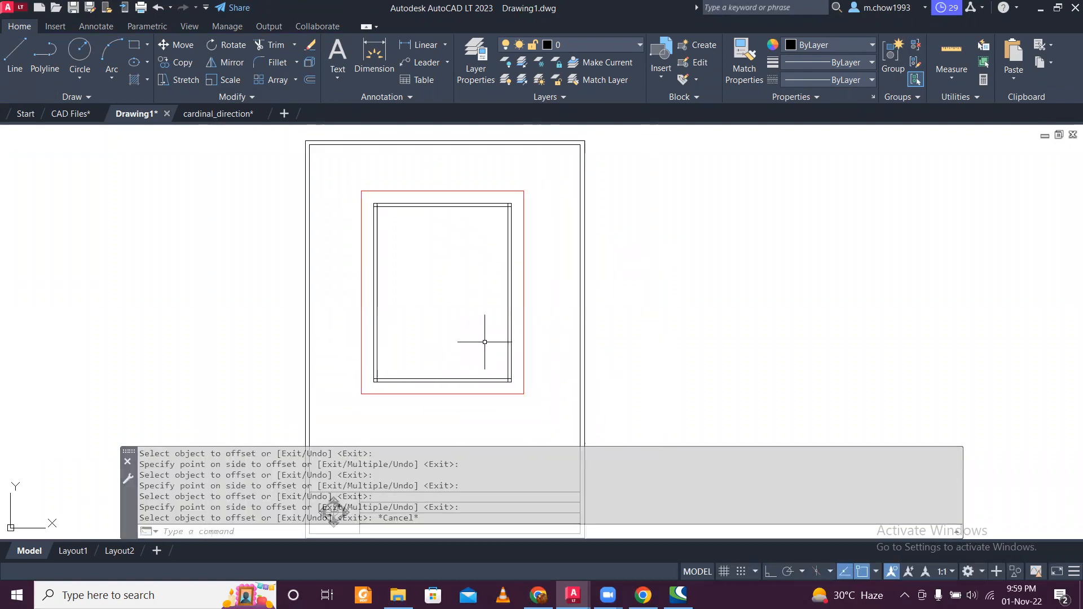
scroll(483, 343, "down", 2)
scroll(401, 361, "up", 2)
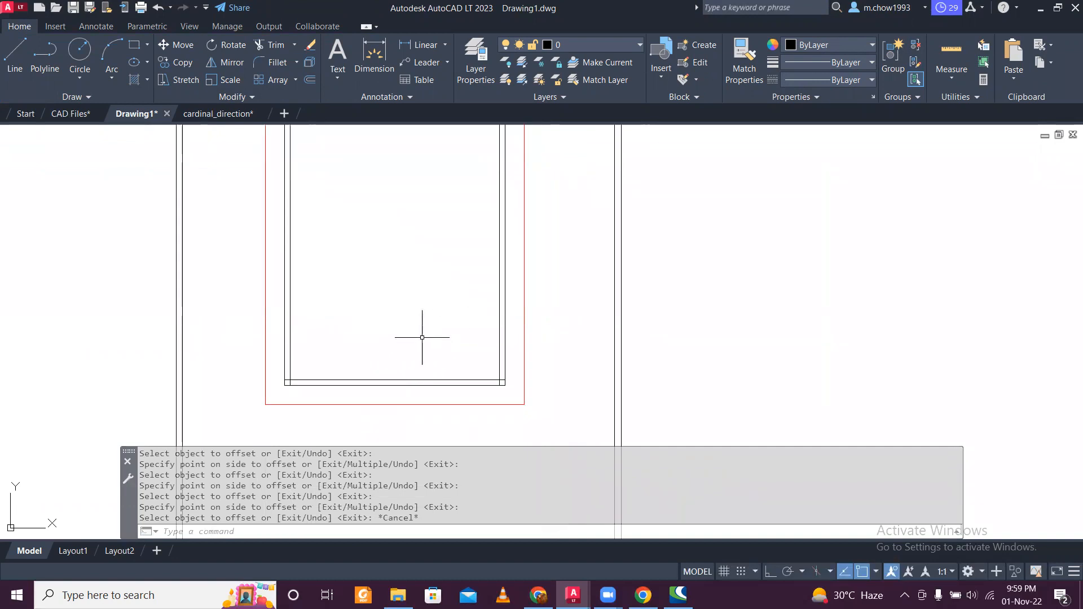
key("Return")
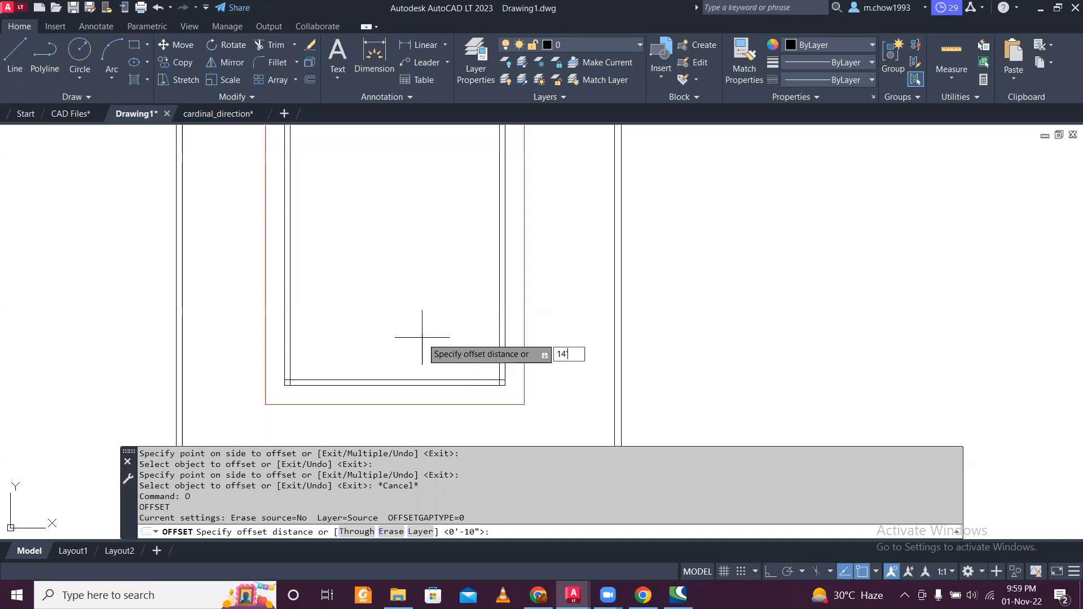
key("Escape")
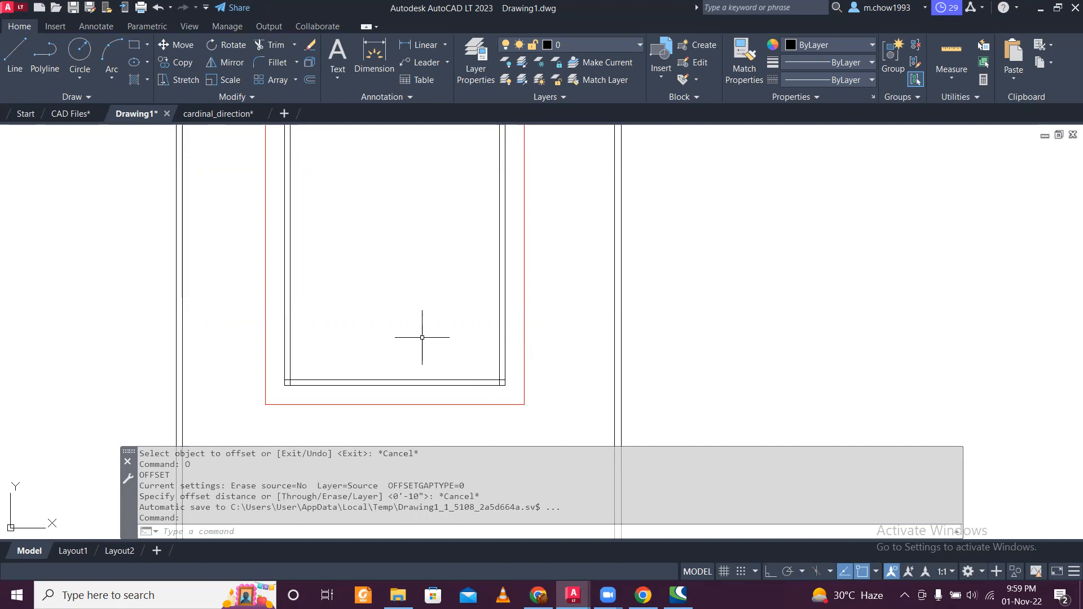
Step: Offset the inner face line of the left wall 3'3" to the right, into the building
type("o")
key("Return")
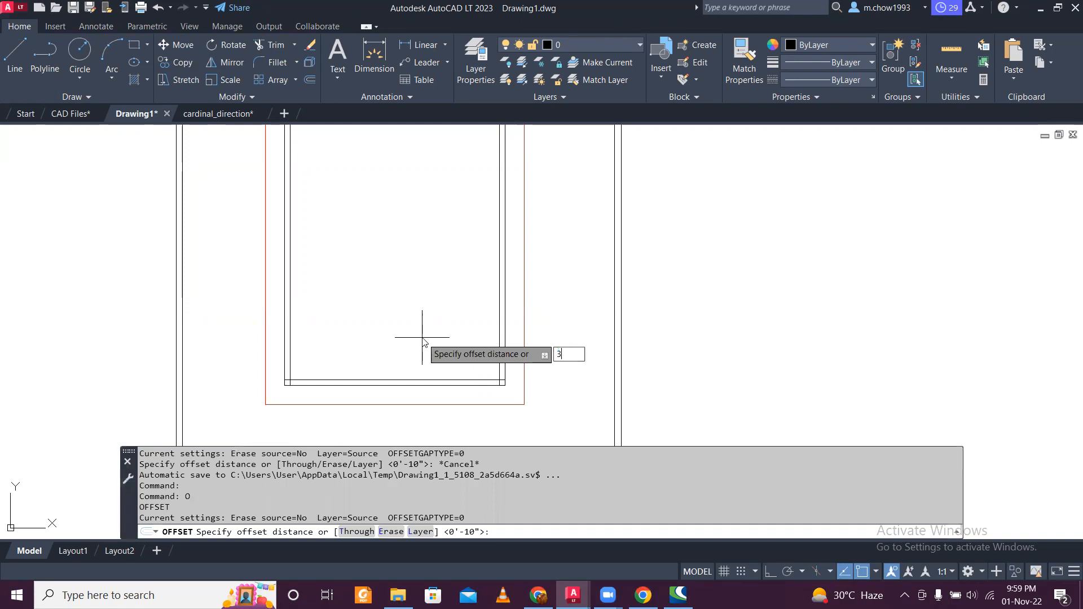
type("3'3")
key("Return")
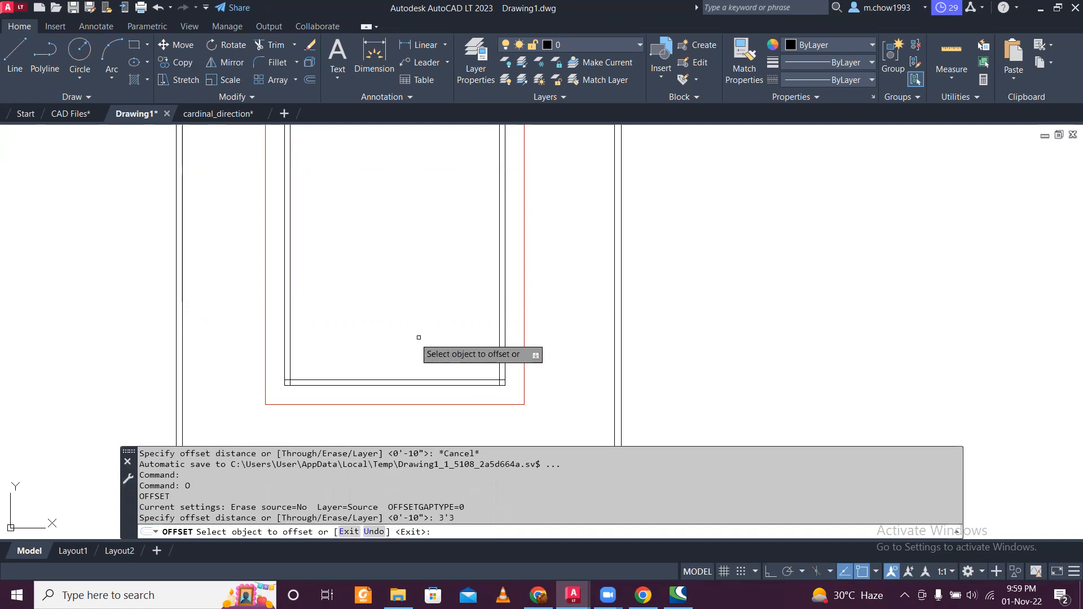
left_click(290, 328)
left_click(360, 344)
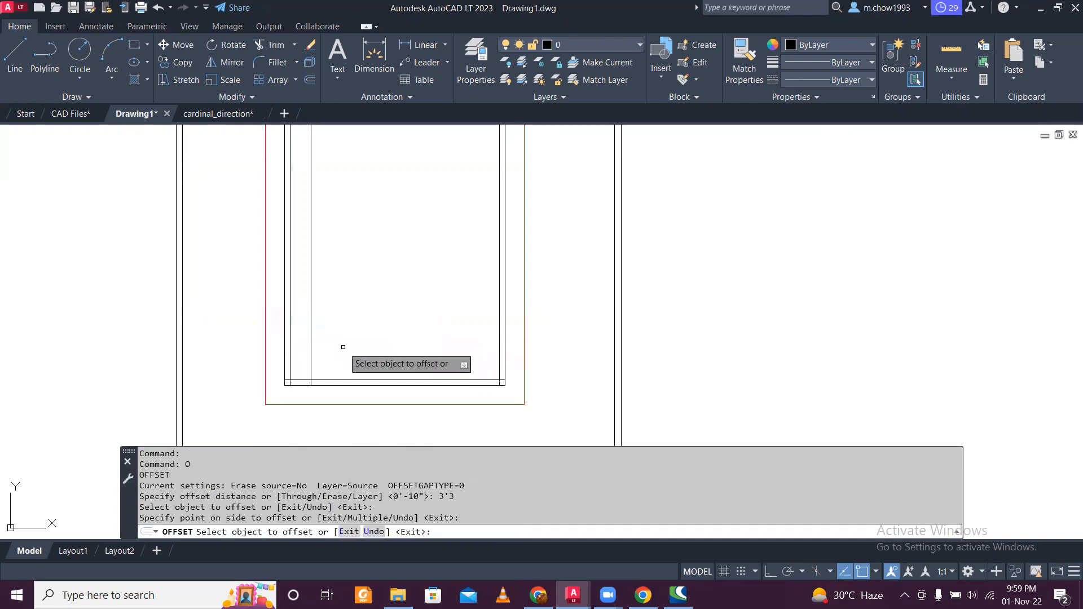
scroll(319, 347, "up", 2)
key("Escape")
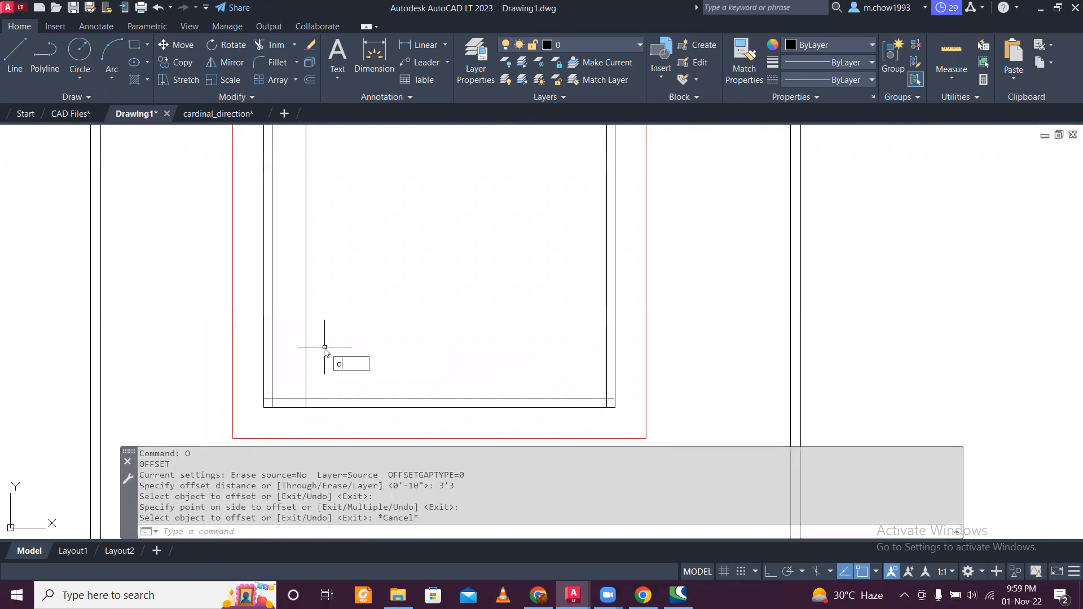
Step: Offset the new vertical line 2" to the right to form a narrow gap between the stair flights
type("o")
key("Return")
type("2")
key("Return")
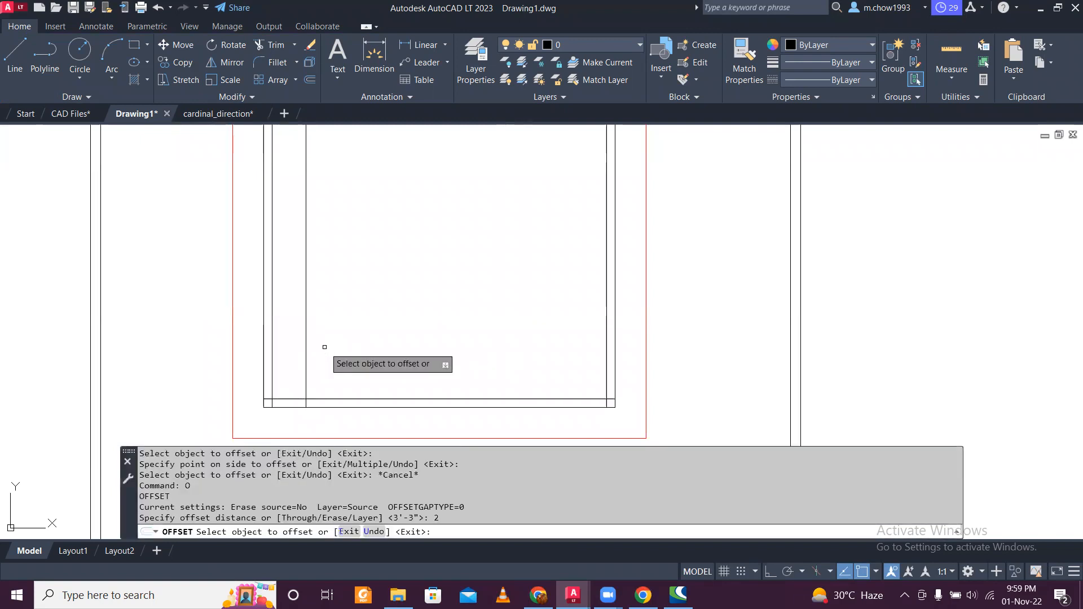
left_click(306, 332)
left_click(361, 341)
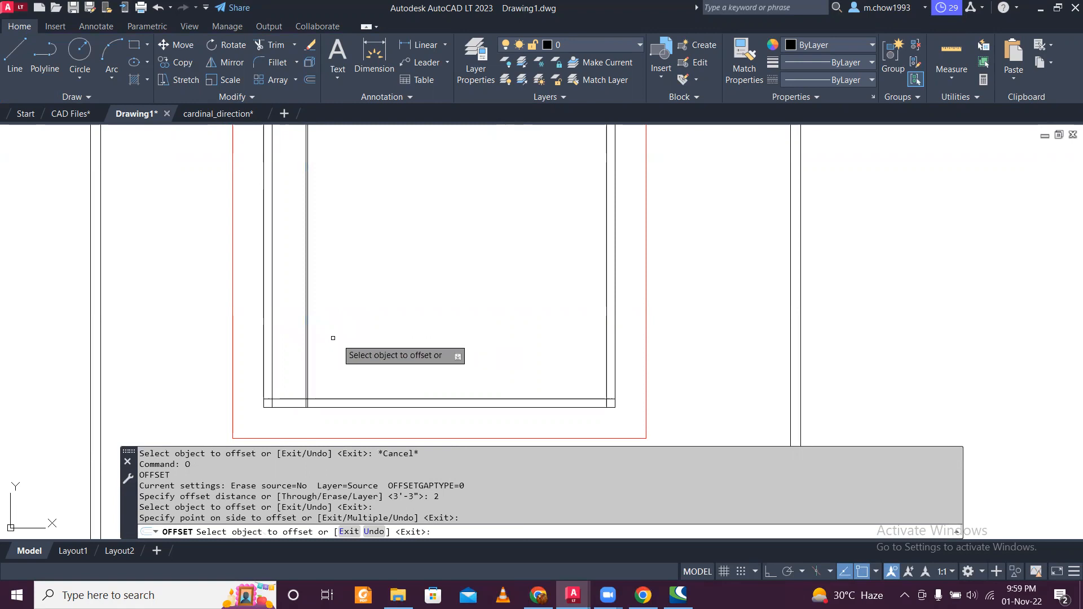
scroll(319, 353, "up", 2)
key("Escape")
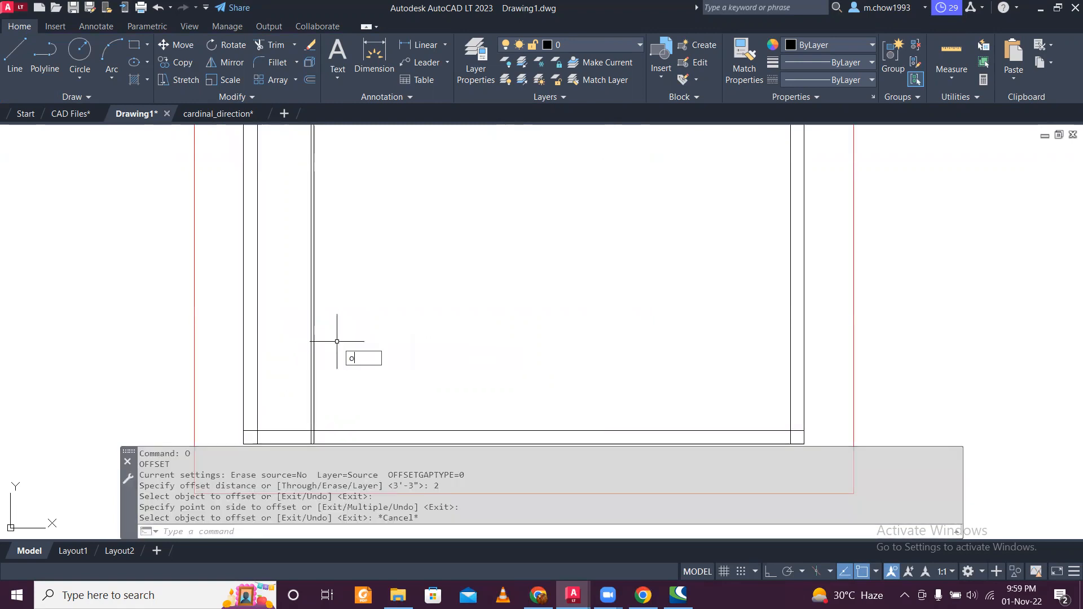
Step: Offset the right-hand line of the 2" gap 3'3" to the right for the second flight
type("o")
key("Return")
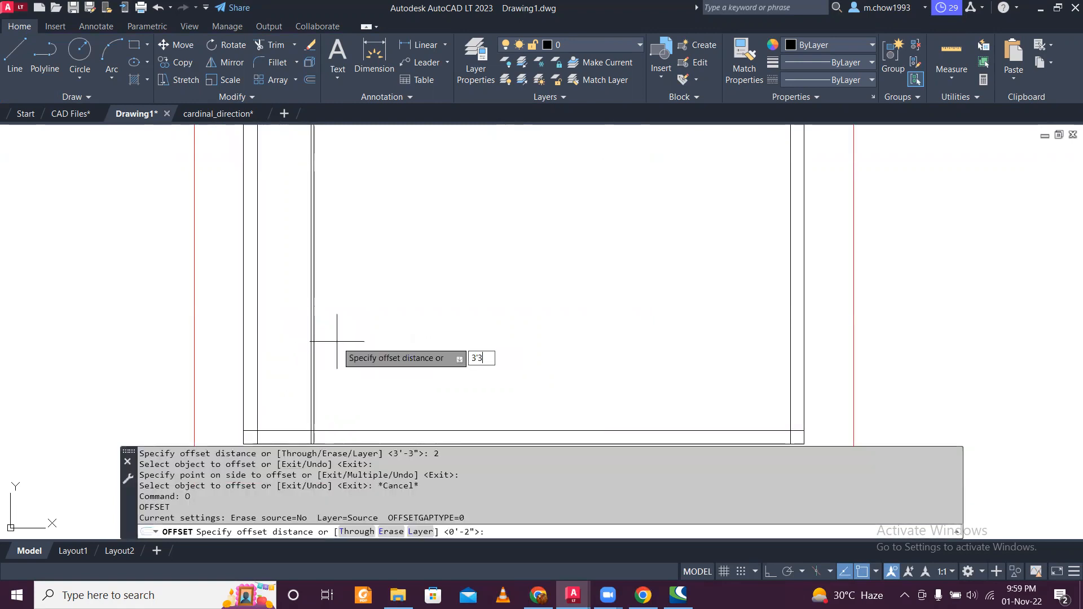
key("Return")
scroll(328, 350, "up", 2)
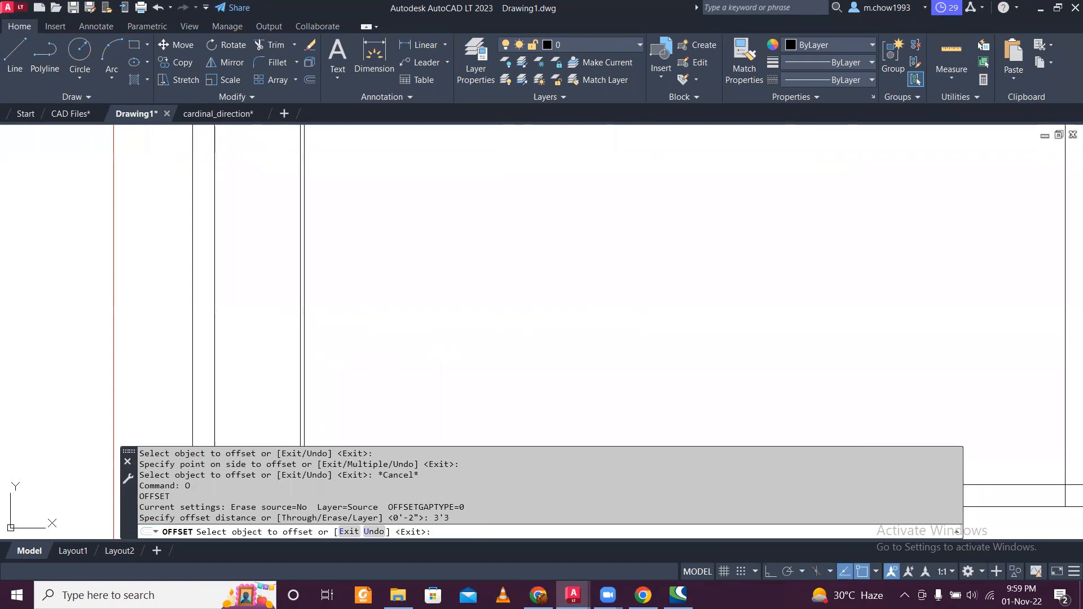
left_click(303, 339)
left_click(474, 353)
key("Escape")
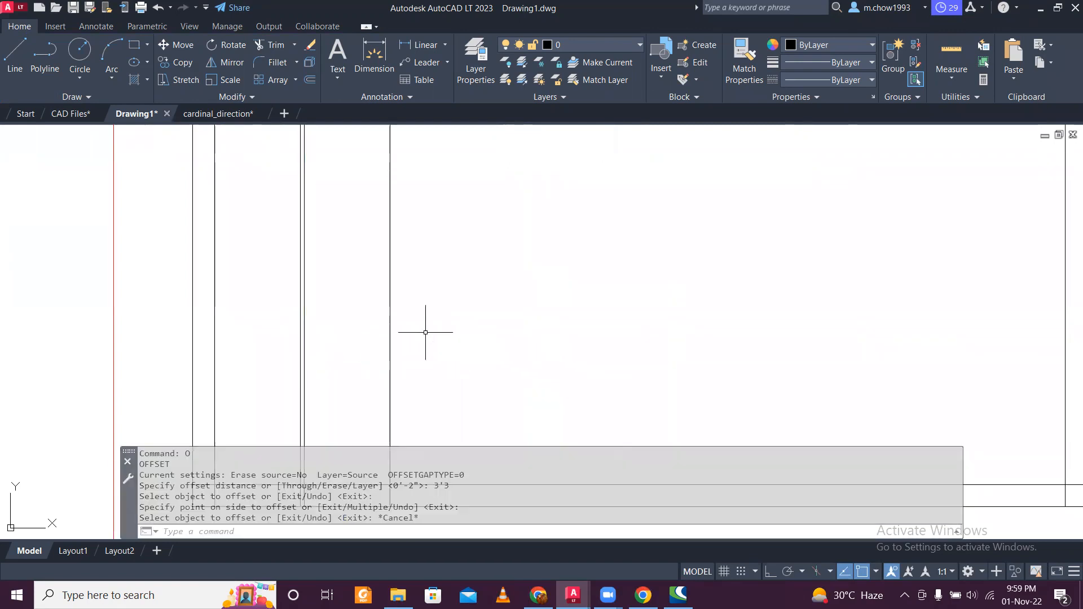
Step: Offset the second flight's right edge line 10" to the right to form the stair's side wall
type("o")
key("Return")
type("10")
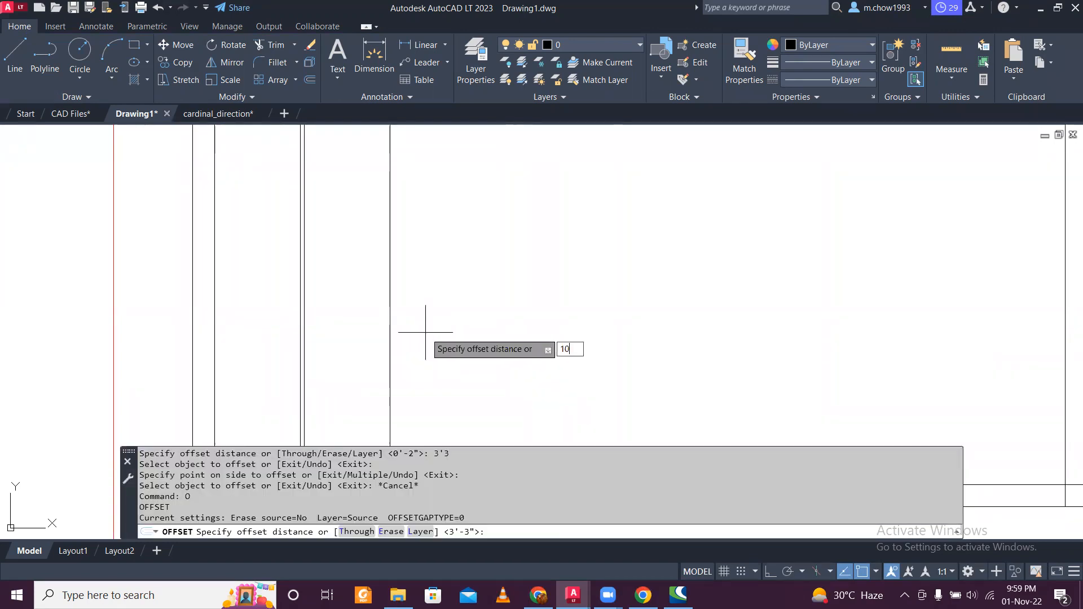
key("Return")
left_click(391, 331)
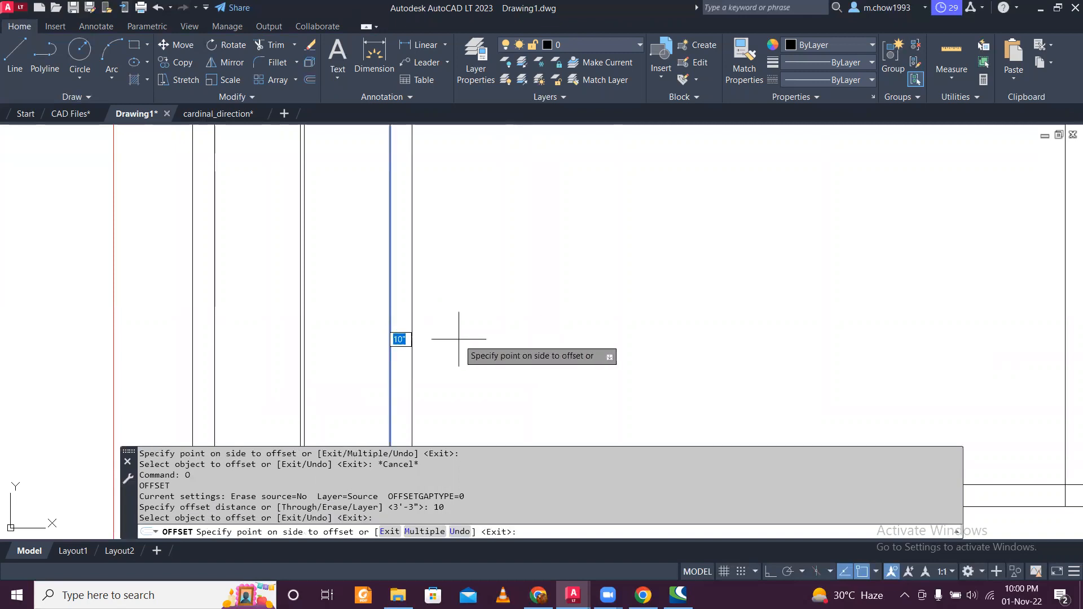
left_click(458, 333)
scroll(458, 333, "down", 2)
scroll(468, 314, "up", 1)
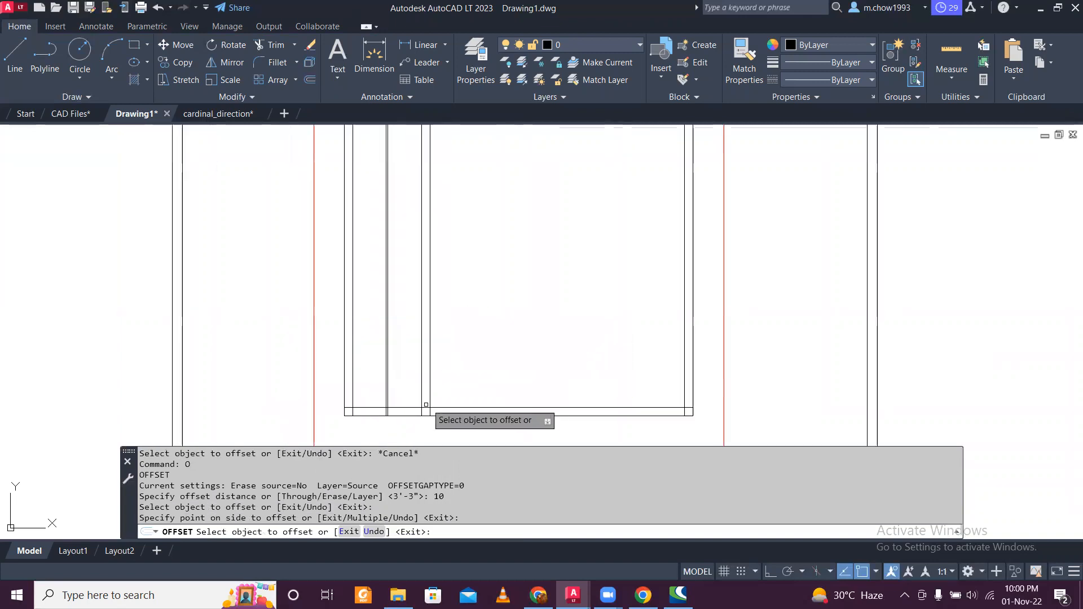
scroll(409, 422, "up", 2)
key("Escape")
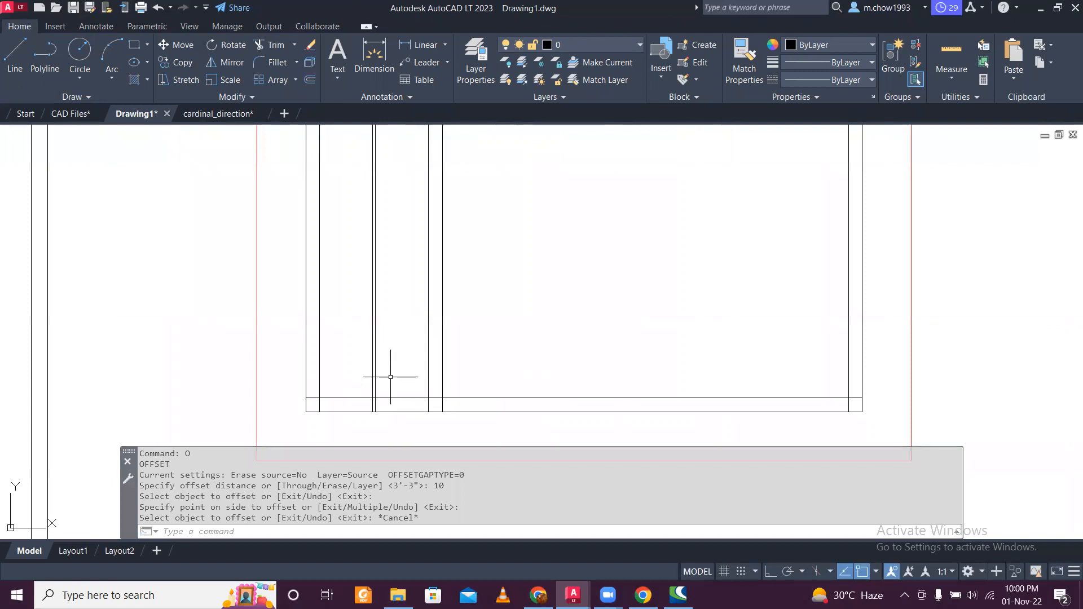
Step: Offset the bottom wall's inner line upward at 10" spacing, each time from the newest line, to make ten tread lines
scroll(390, 377, "up", 2)
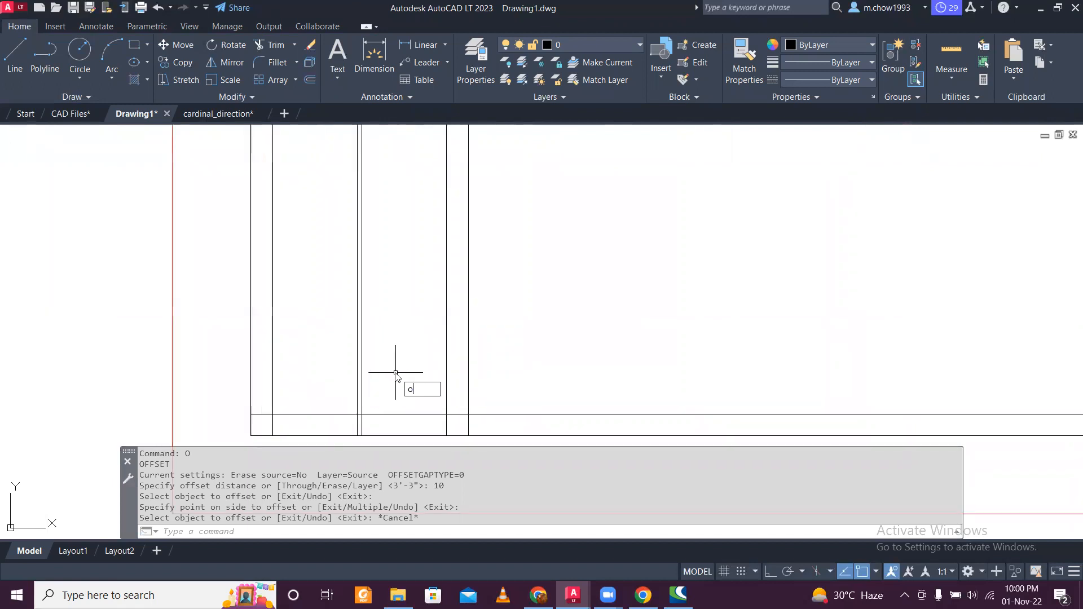
key("Return")
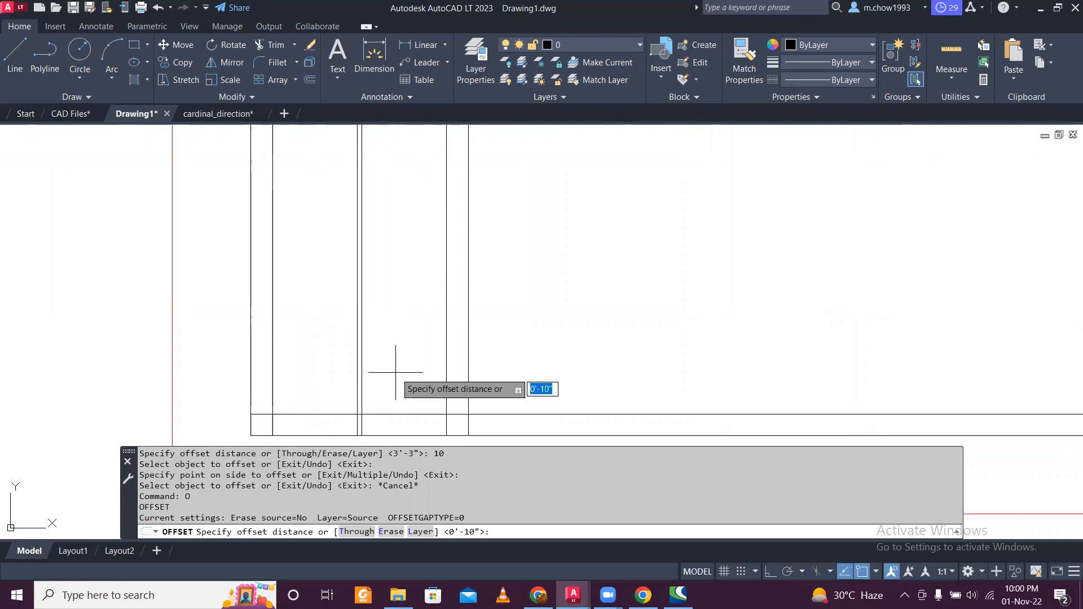
key("Return")
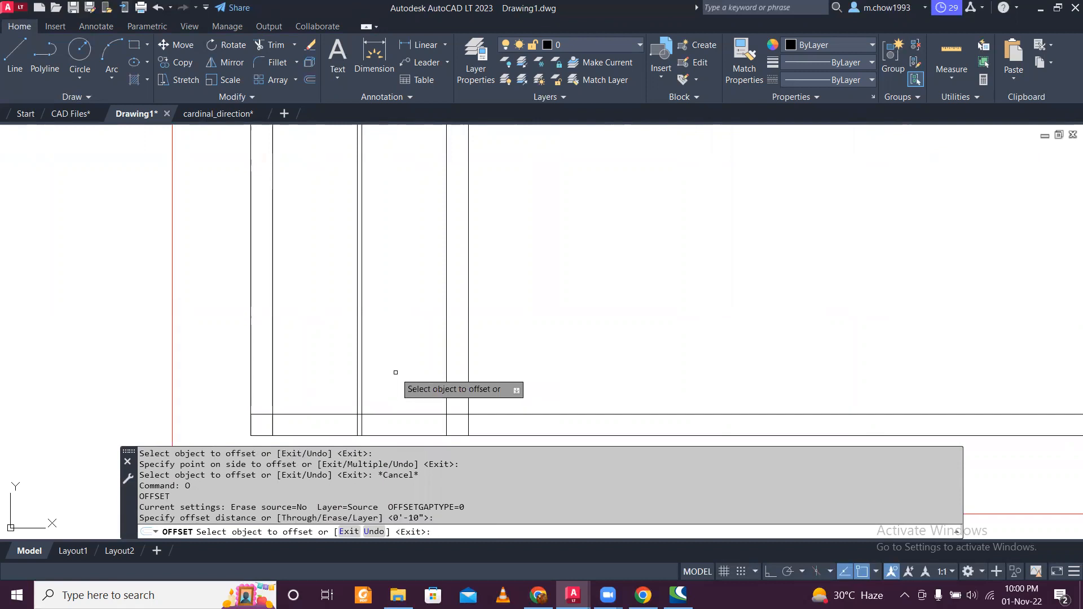
left_click(399, 414)
left_click(399, 380)
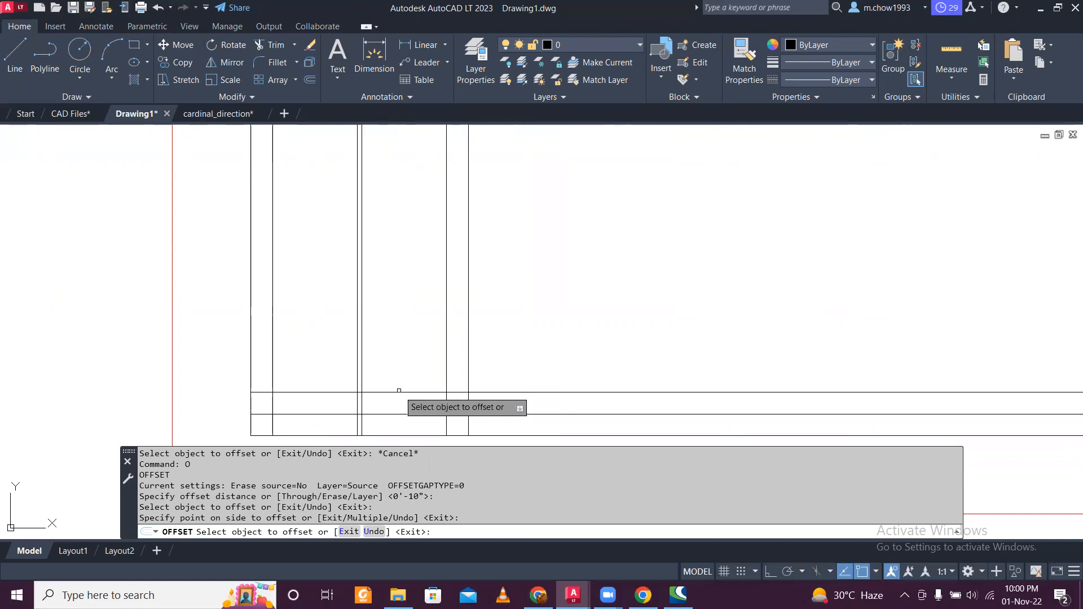
left_click(400, 392)
left_click(406, 370)
left_click(406, 371)
left_click(407, 352)
left_click(410, 349)
left_click(410, 333)
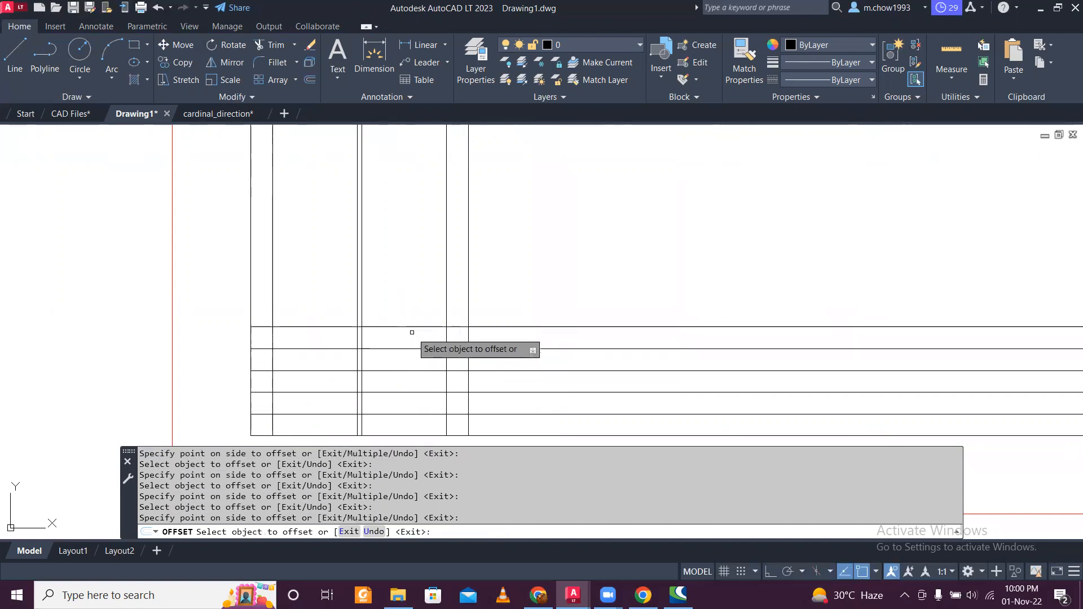
left_click(410, 327)
left_click(406, 308)
left_click(399, 305)
left_click(406, 278)
left_click(406, 283)
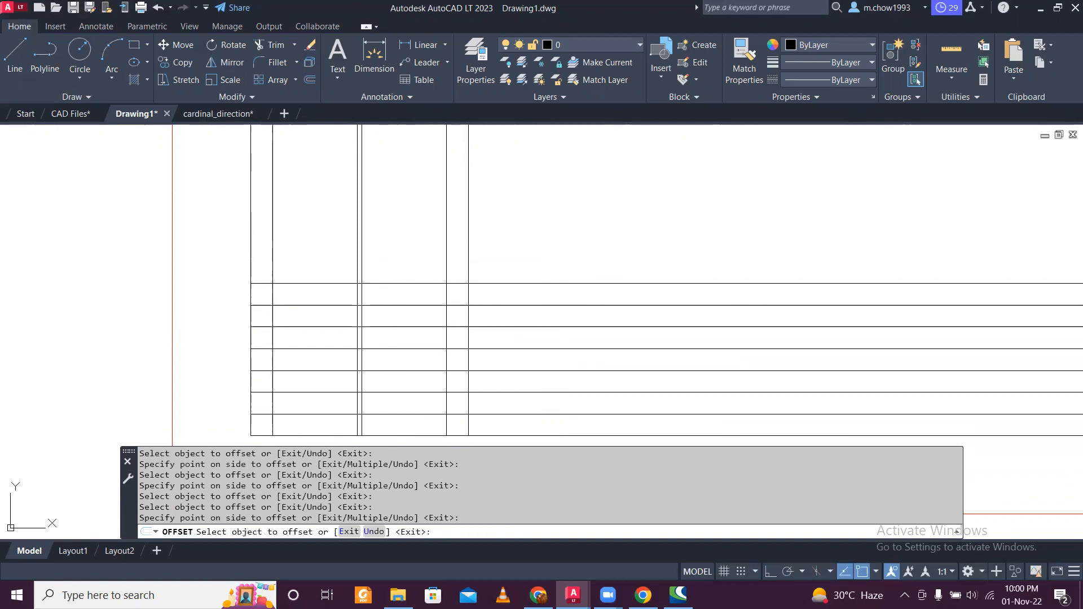
left_click(410, 265)
left_click(411, 261)
left_click(411, 232)
left_click(412, 239)
left_click(415, 222)
left_click(412, 219)
left_click(411, 191)
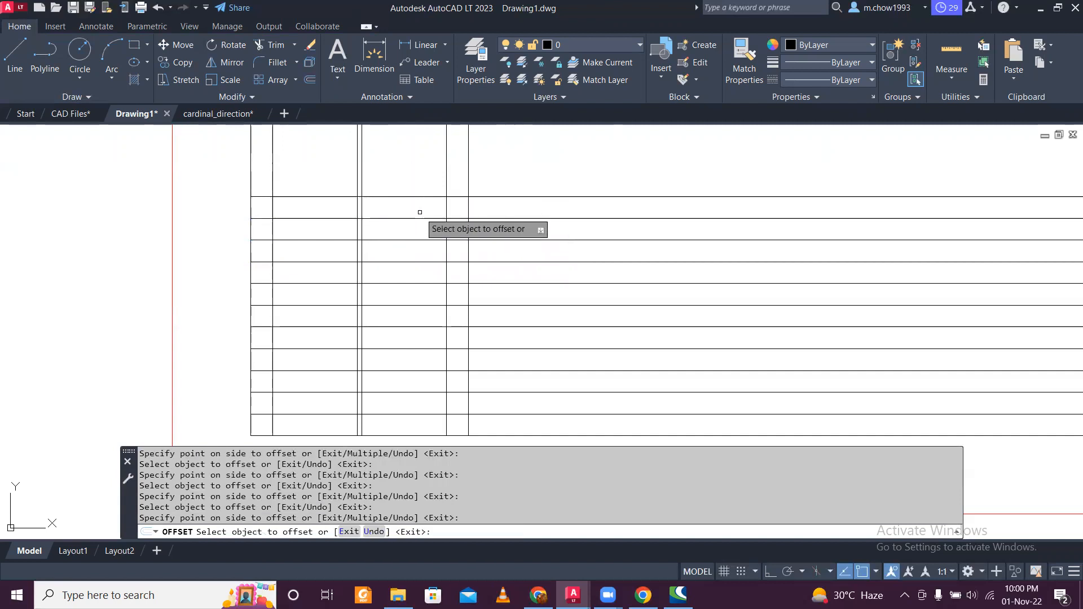
key("Escape")
Step: Trim the tread lines inside the left wall, inside the stair's side wall and across the room to the right
type("t")
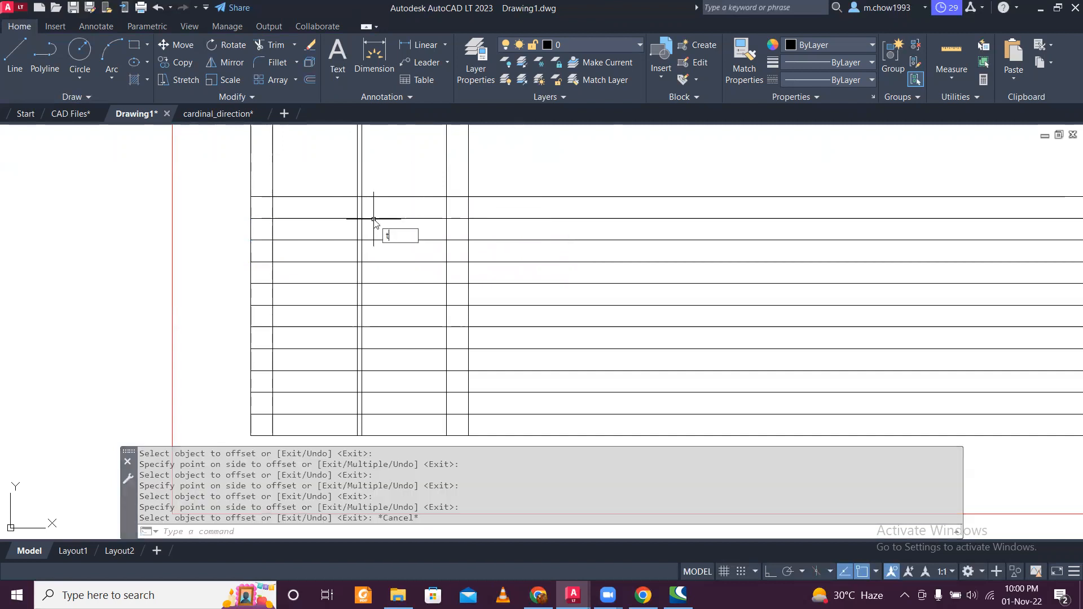
type("r")
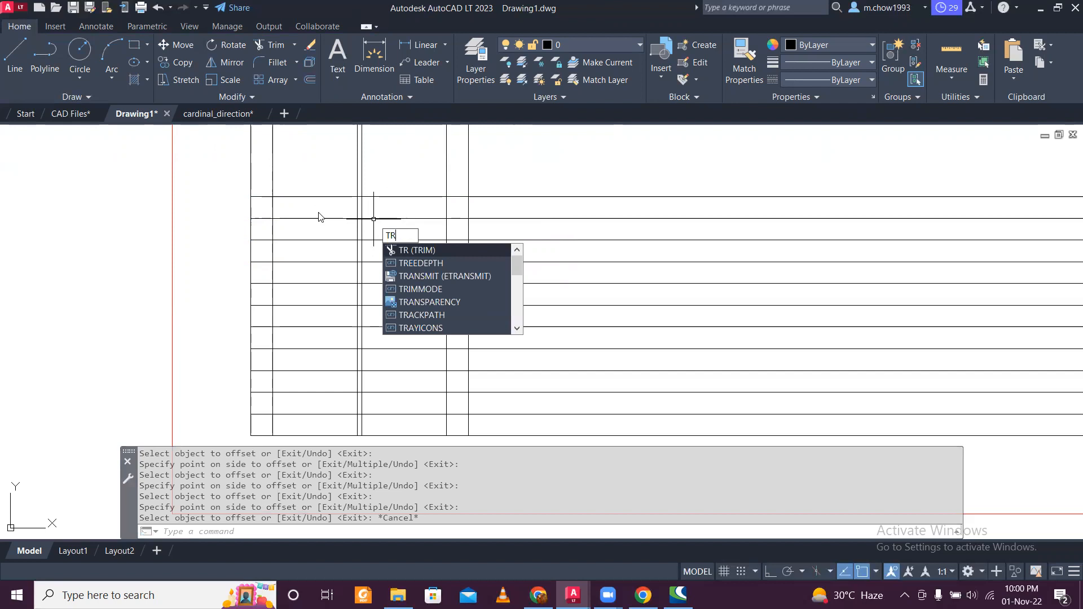
key("Return")
mouse_move(264, 190)
left_mouse_down()
mouse_move(274, 404)
mouse_move(263, 405)
left_mouse_up()
mouse_move(457, 184)
left_mouse_down()
mouse_move(472, 399)
mouse_move(462, 407)
mouse_move(507, 358)
mouse_move(548, 159)
left_mouse_up()
left_click_drag(554, 383, 510, 311)
scroll(501, 302, "down", 4)
key("Escape")
Step: Offset the topmost tread line 3'3" upward to mark the stair landing
scroll(468, 263, "up", 4)
type("o")
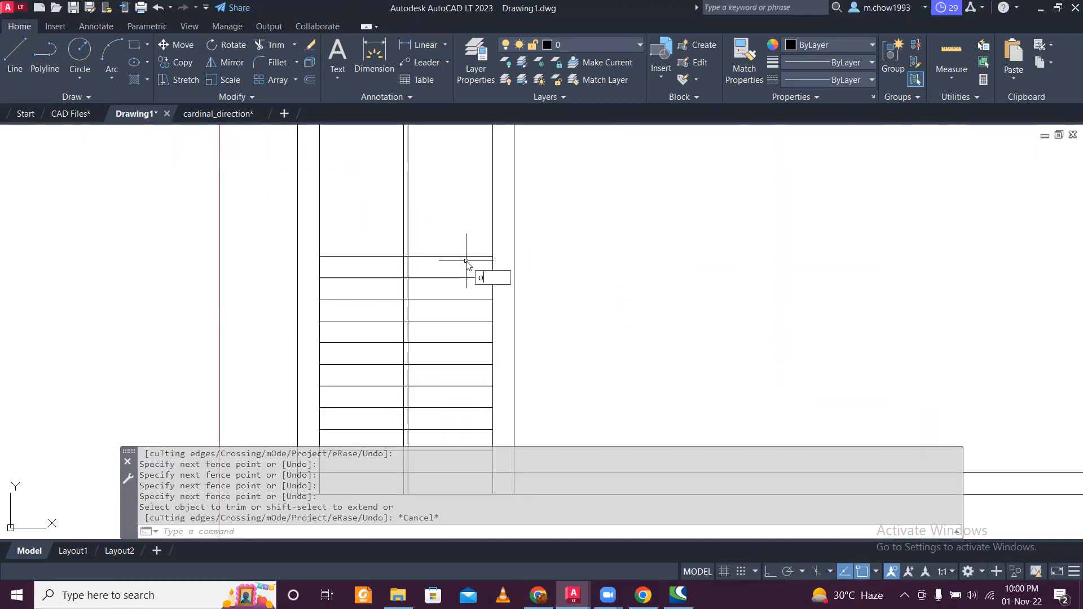
key("Return")
type("3'3")
key("Return")
left_click(466, 257)
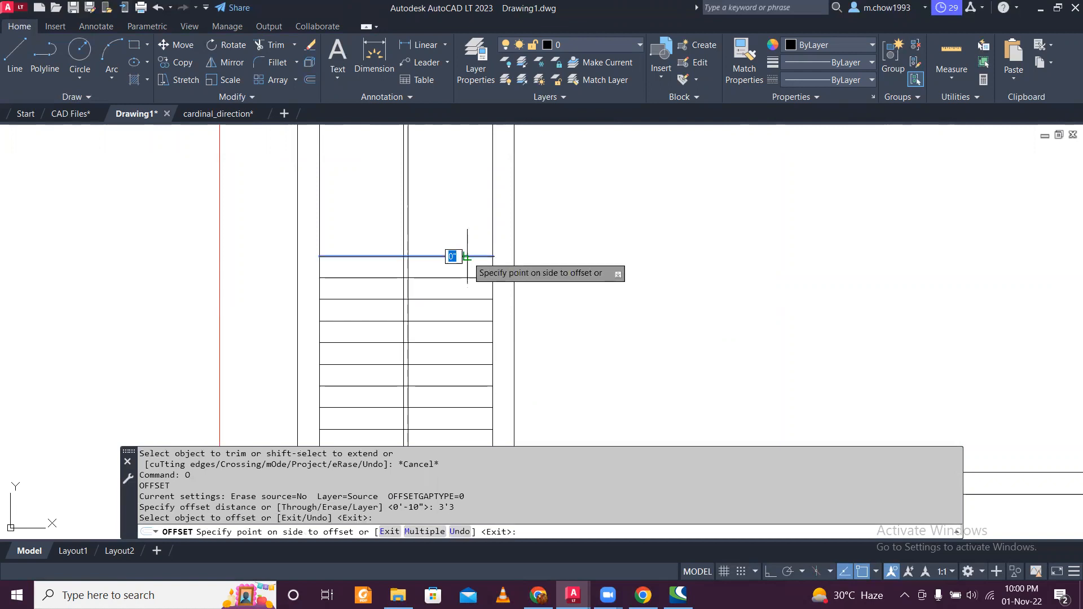
left_click(451, 203)
middle_click_drag(454, 199, 478, 320)
key("Escape")
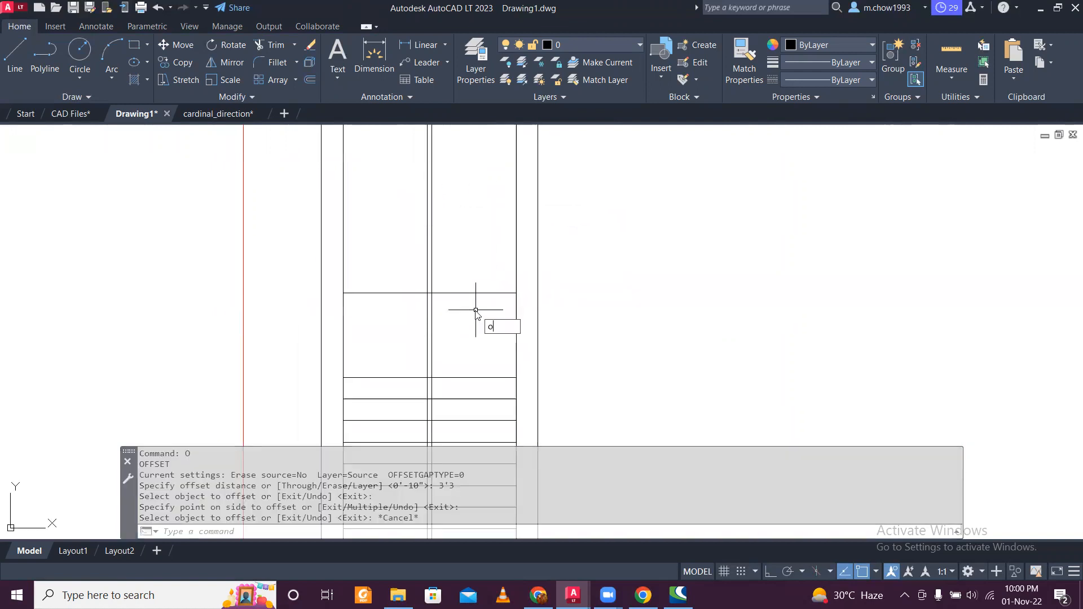
Step: Offset the landing's upper line 10" upward to form the wall closing the stairwell
key("Return")
type("10")
key("Return")
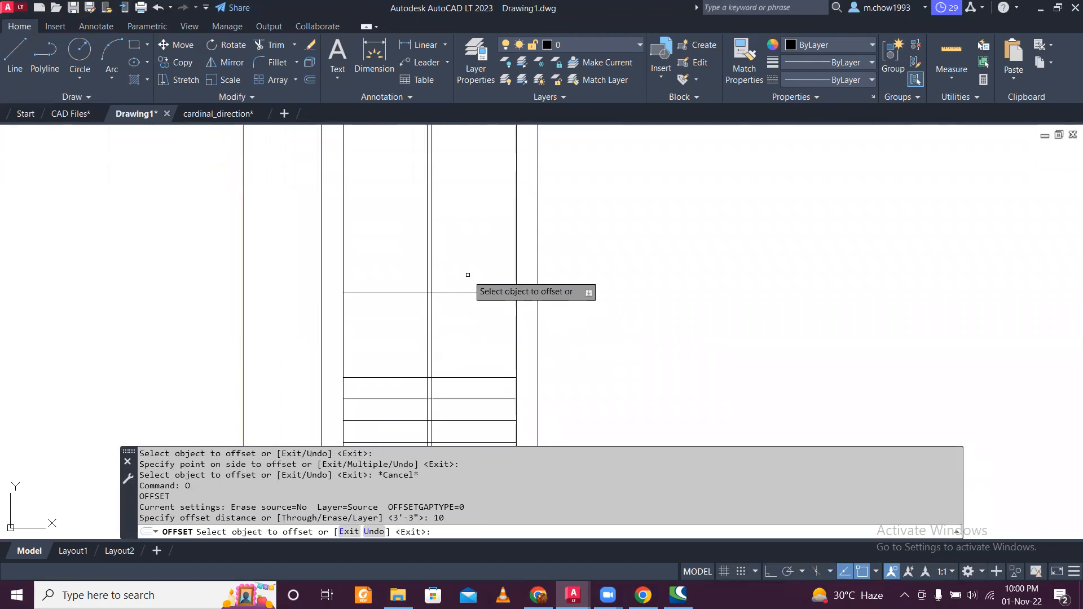
left_click(476, 293)
left_click(475, 248)
scroll(539, 271, "down", 3)
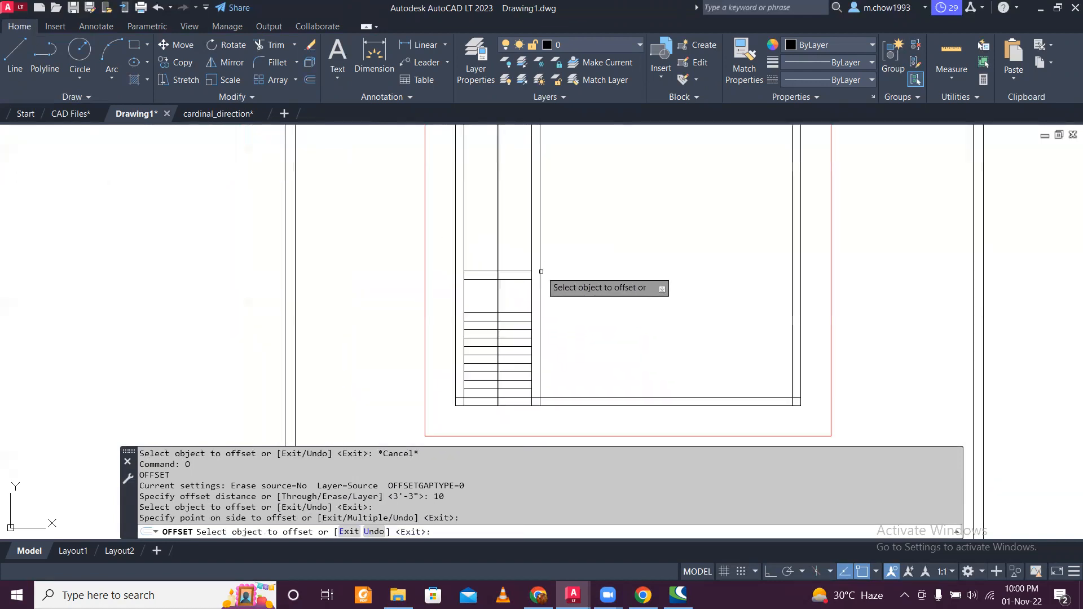
Step: Extend the stairwell's closing wall line to the side wall's outer face and trim the side wall and divider lines above it
scroll(522, 325, "up", 3)
key("Escape")
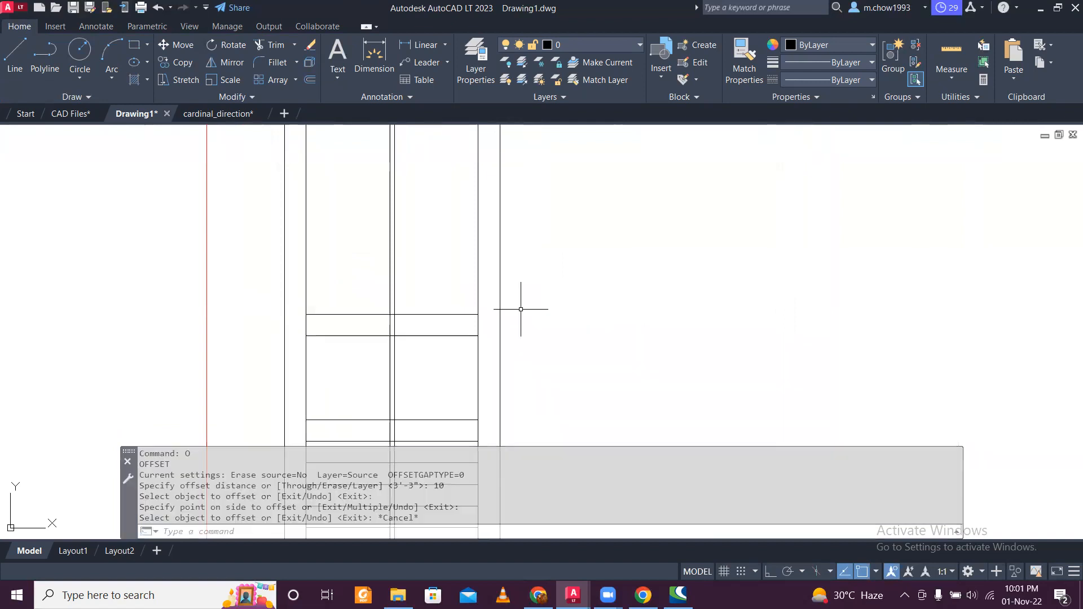
type("tr")
key("Return")
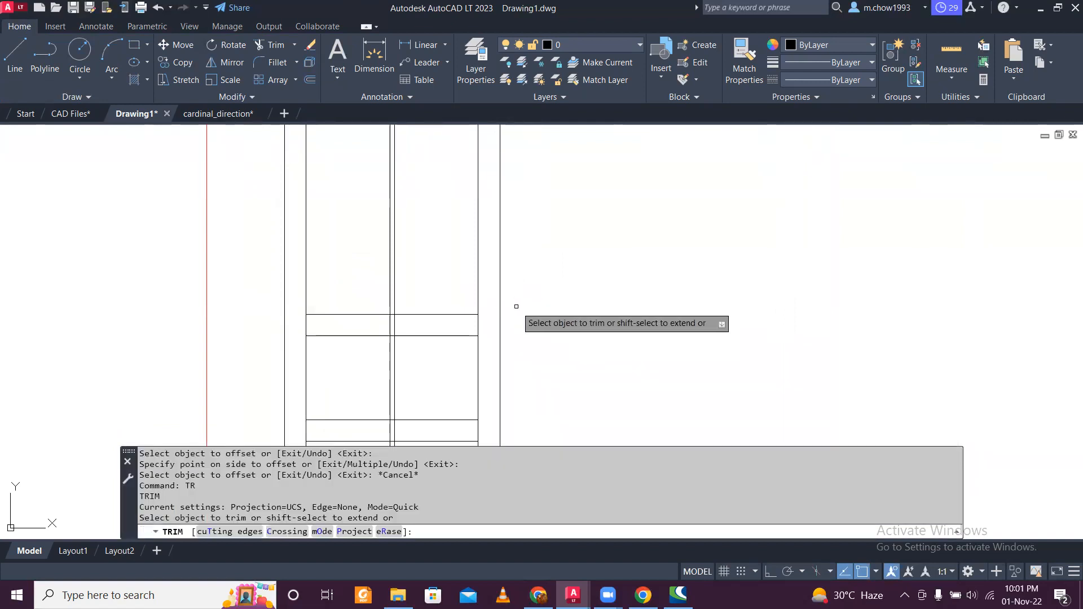
left_click(452, 313)
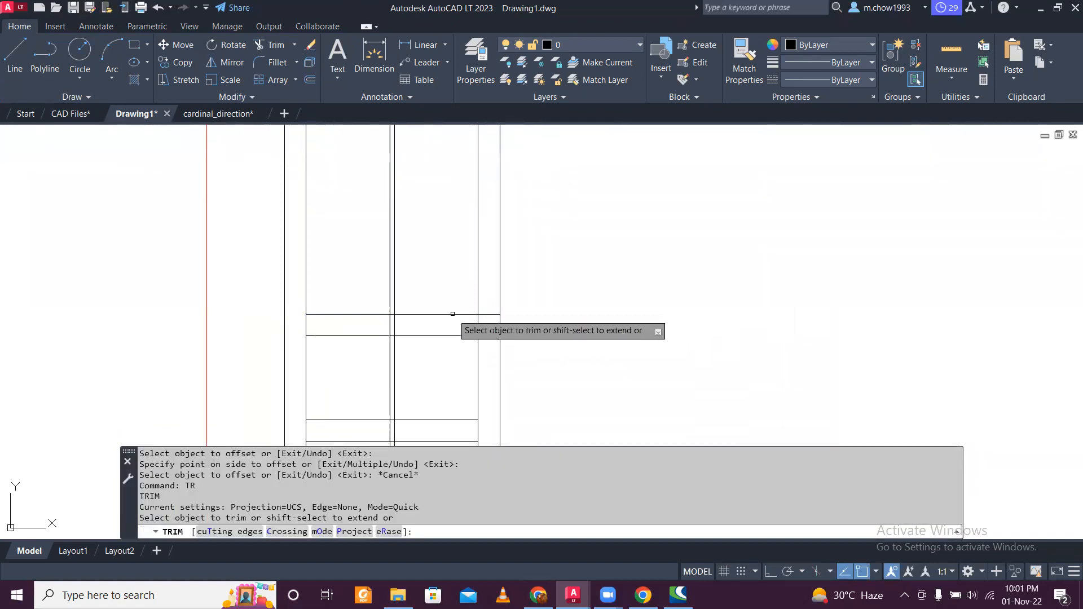
left_click(573, 276)
left_click(440, 240)
left_click(483, 254)
left_click(360, 246)
Step: Trim the stair divider's lines out of the closing wall, the landing and the bottom wall
scroll(397, 338, "up", 2)
left_click(402, 307)
left_click(368, 302)
scroll(386, 300, "down", 3)
left_click(404, 332)
left_click(385, 337)
middle_click_drag(410, 361, 443, 221)
scroll(430, 384, "up", 1)
left_click(431, 363)
left_click(399, 362)
Step: Trim the tread lines out of the narrow gap between the stair divider's two lines
scroll(423, 334, "up", 4)
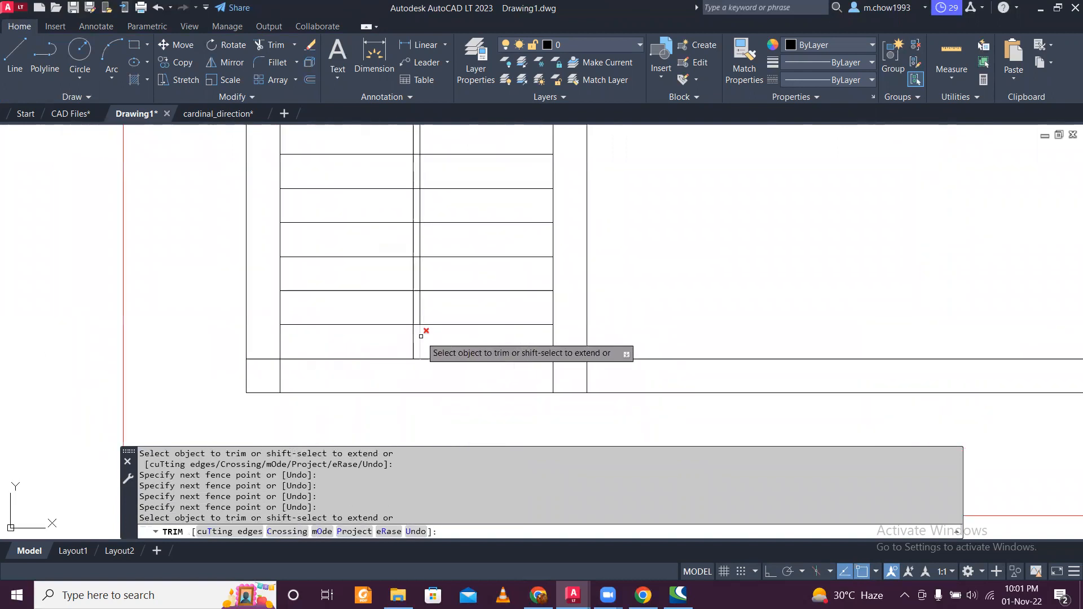
left_click(392, 352)
scroll(393, 329, "down", 4)
middle_click_drag(402, 261, 432, 450)
scroll(434, 342, "up", 3)
left_click(396, 286)
left_click(401, 272)
left_click(399, 250)
key("Escape")
Step: Draw a short line closing the upper end of the stair divider between its two lines
left_click(15, 54)
scroll(412, 310, "up", 3)
left_click(346, 167)
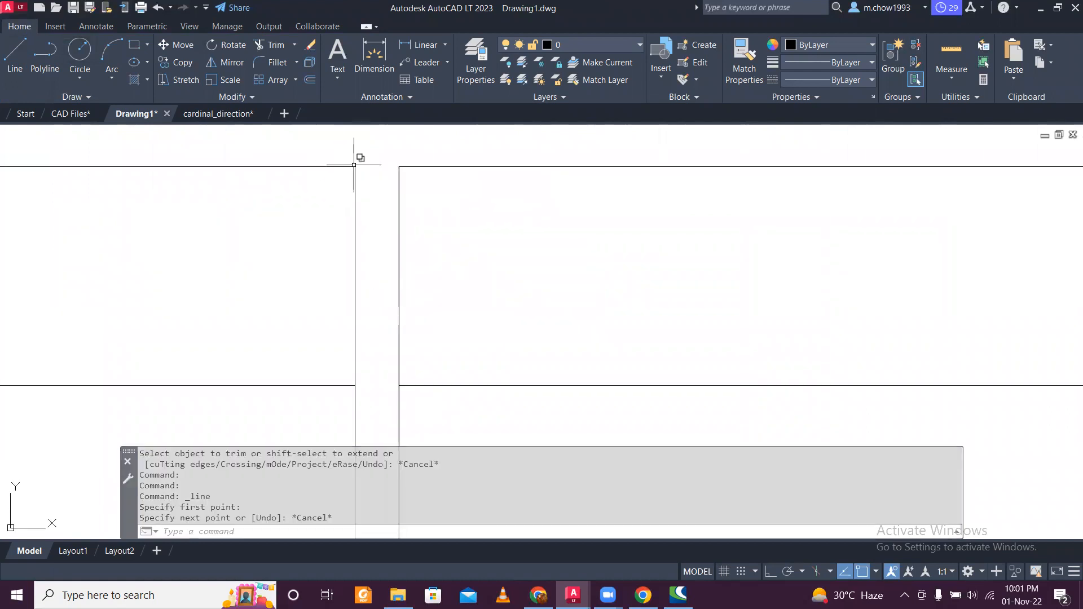
left_click(15, 54)
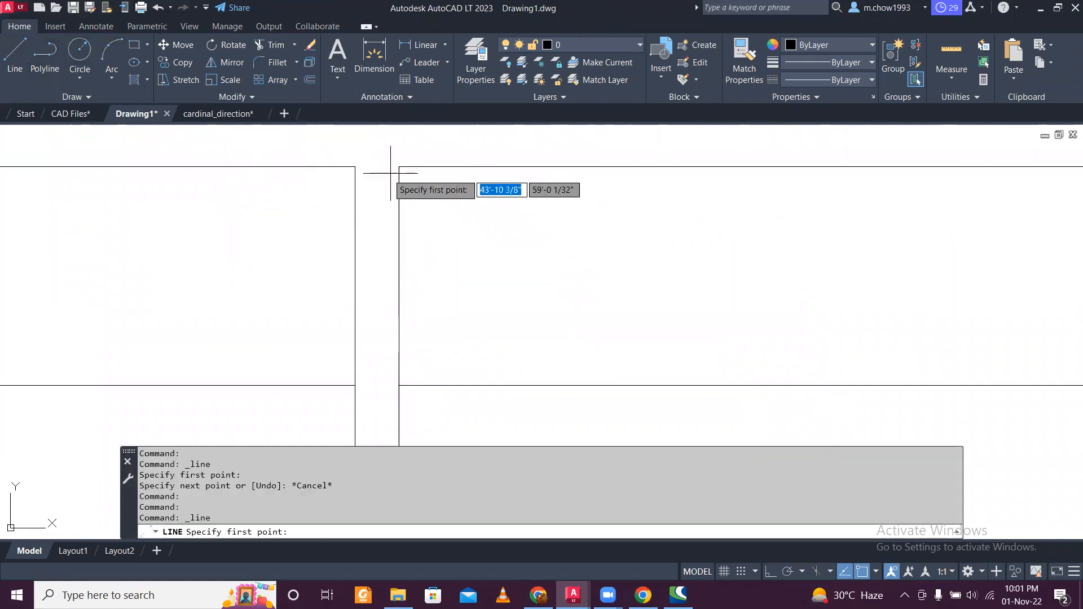
left_click(355, 166)
key("Escape")
Step: Trim the side wall's inner line where it runs through the stairwell's closing wall at the corner
scroll(399, 187, "down", 5)
scroll(484, 252, "up", 8)
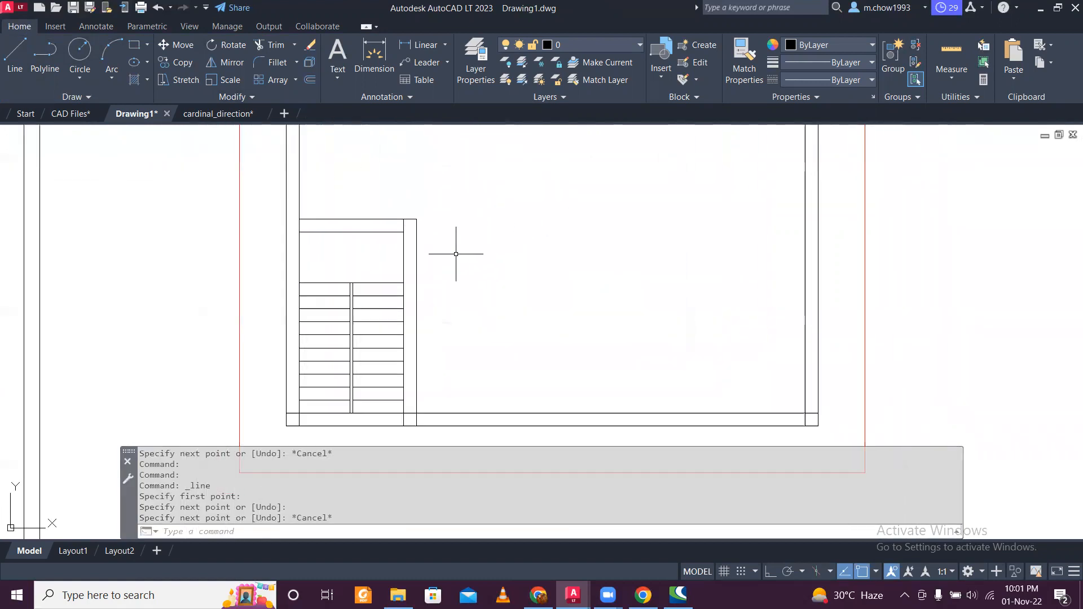
type("tr")
key("Return")
left_click_drag(382, 217, 349, 216)
key("Escape")
Step: Trim the stair side wall's lines and the left wall's inner line where they cross the bottom wall's thickness
scroll(401, 208, "down", 8)
scroll(394, 344, "up", 8)
type("tr")
key("space")
left_click(548, 336)
scroll(418, 337, "down", 5)
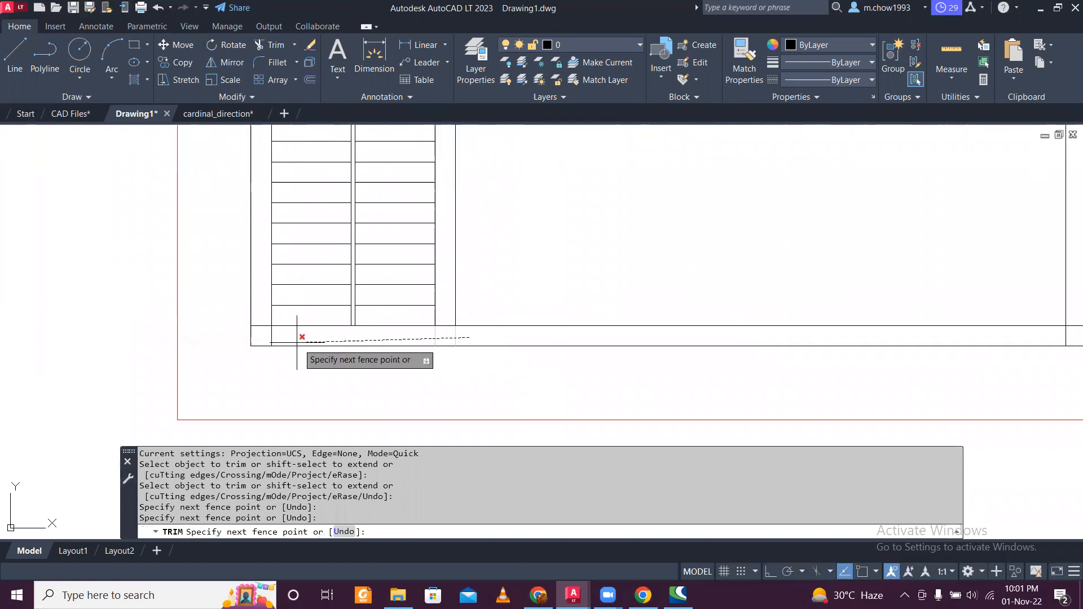
left_click(273, 336)
key("Return")
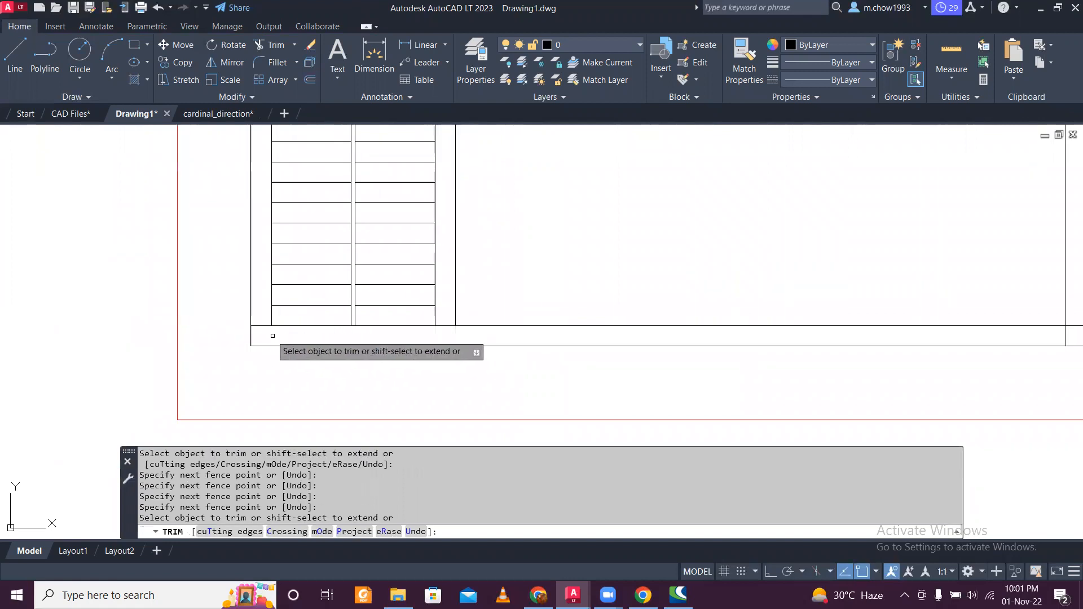
key("Escape")
Step: Stretch the left wall's inner line and the stair side wall's inner line 10" down to the bottom wall's outer face
scroll(271, 337, "up", 2)
left_click(271, 312)
left_click(270, 318)
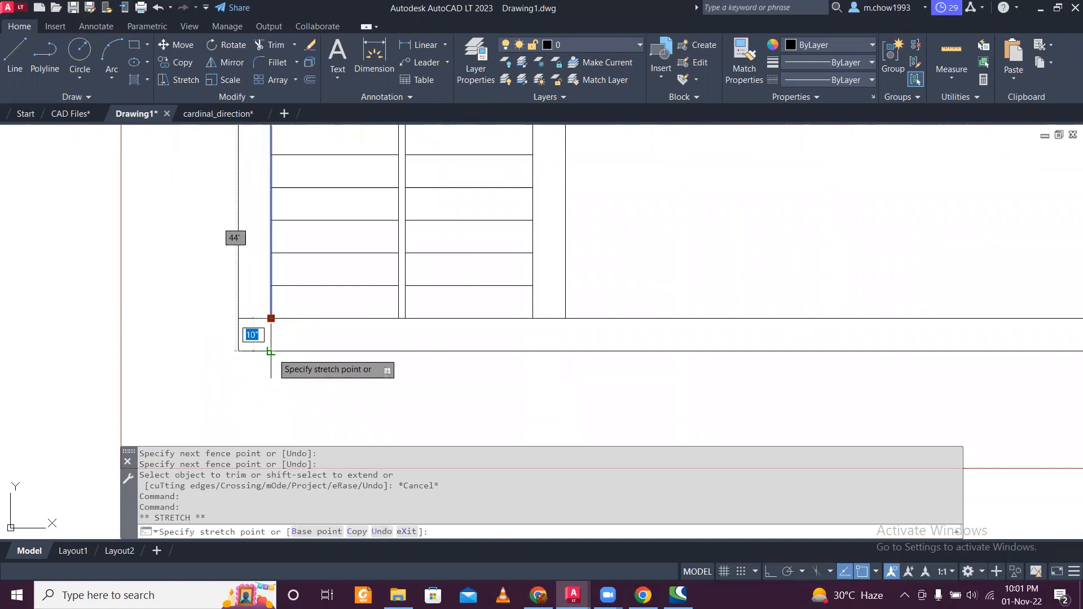
key("Escape")
left_click(533, 309)
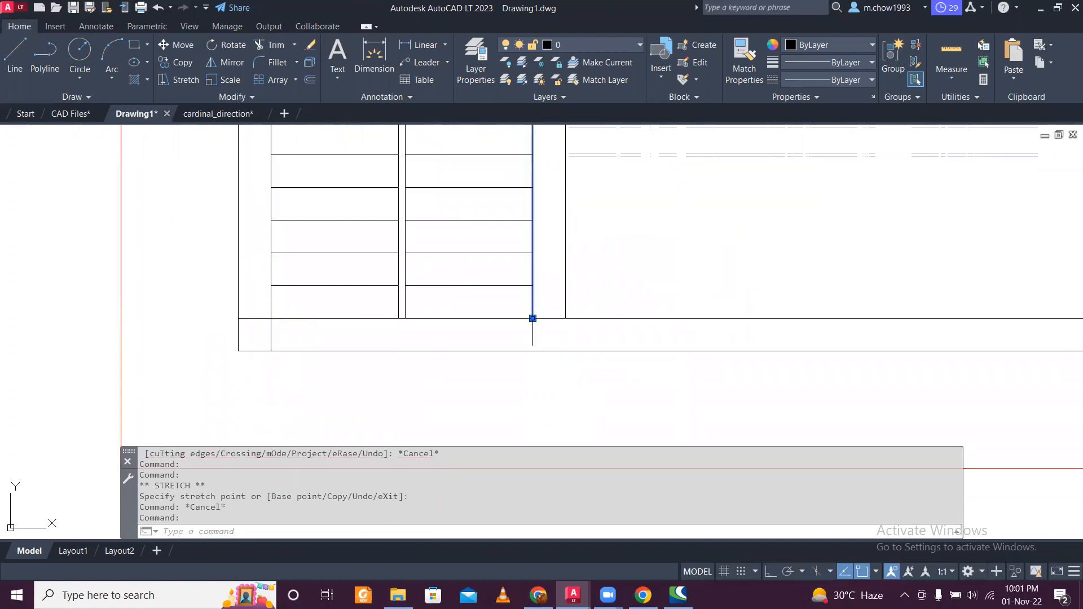
left_click(532, 318)
key("Escape")
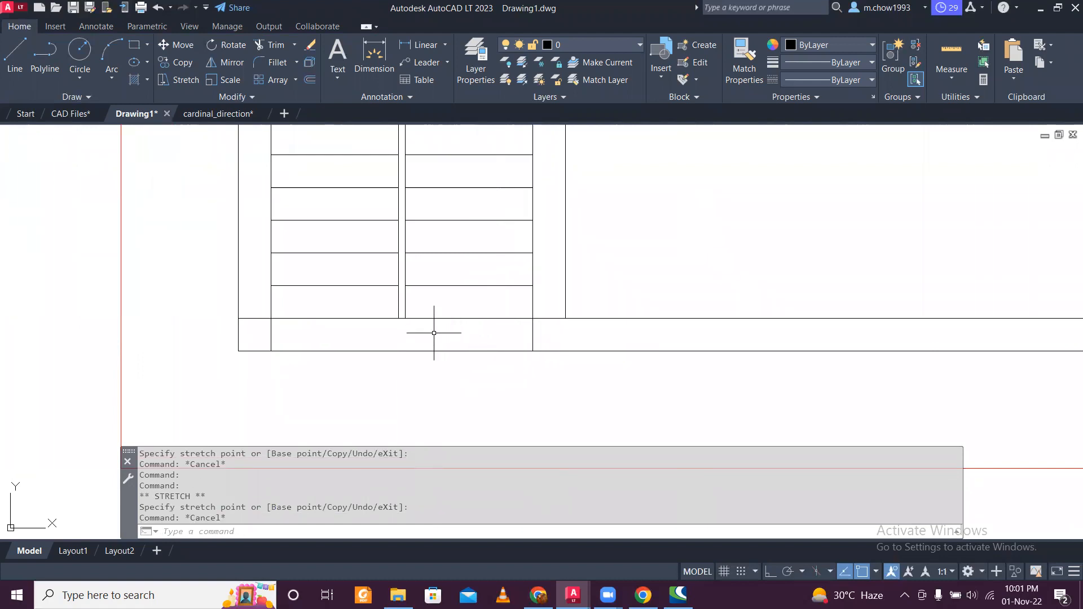
Step: Measure the stair side wall's outer length from its upper corner to the bottom wall, without placing the dimension
scroll(427, 330, "down", 4)
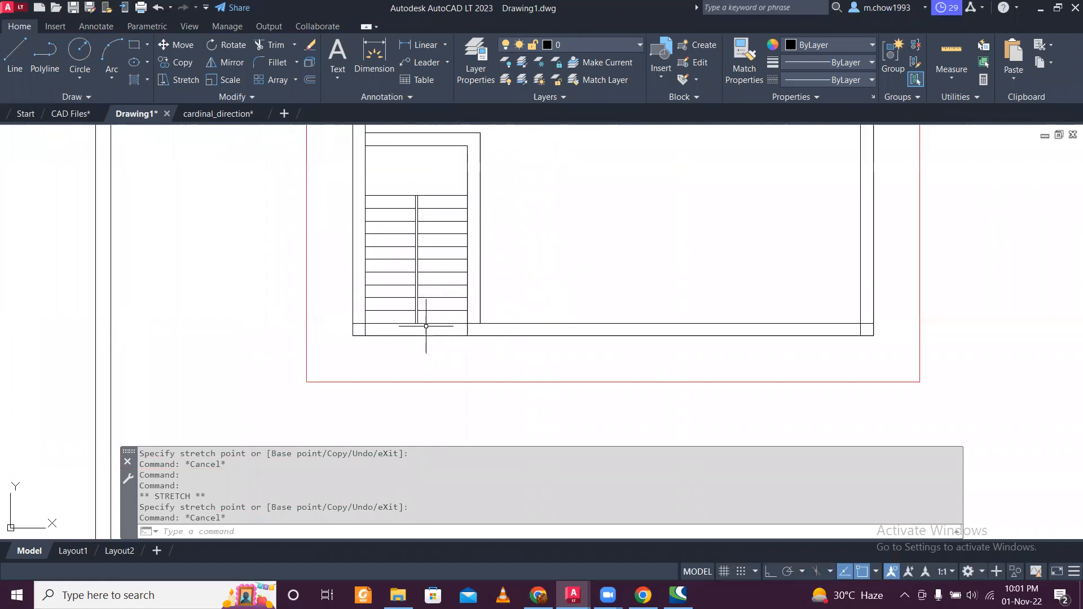
scroll(513, 327, "down", 2)
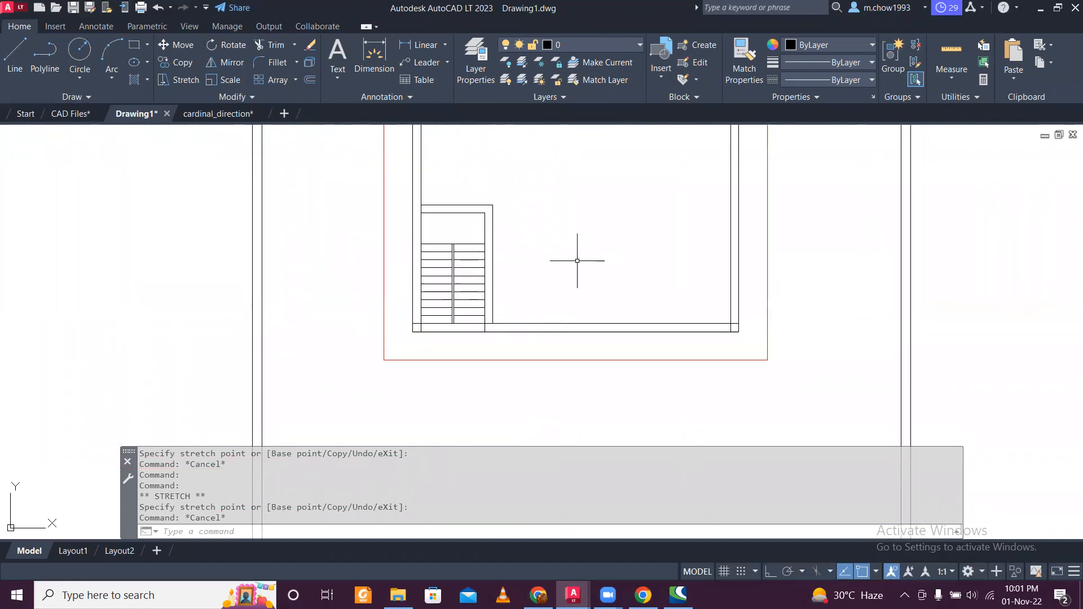
left_click(424, 45)
scroll(502, 213, "up", 2)
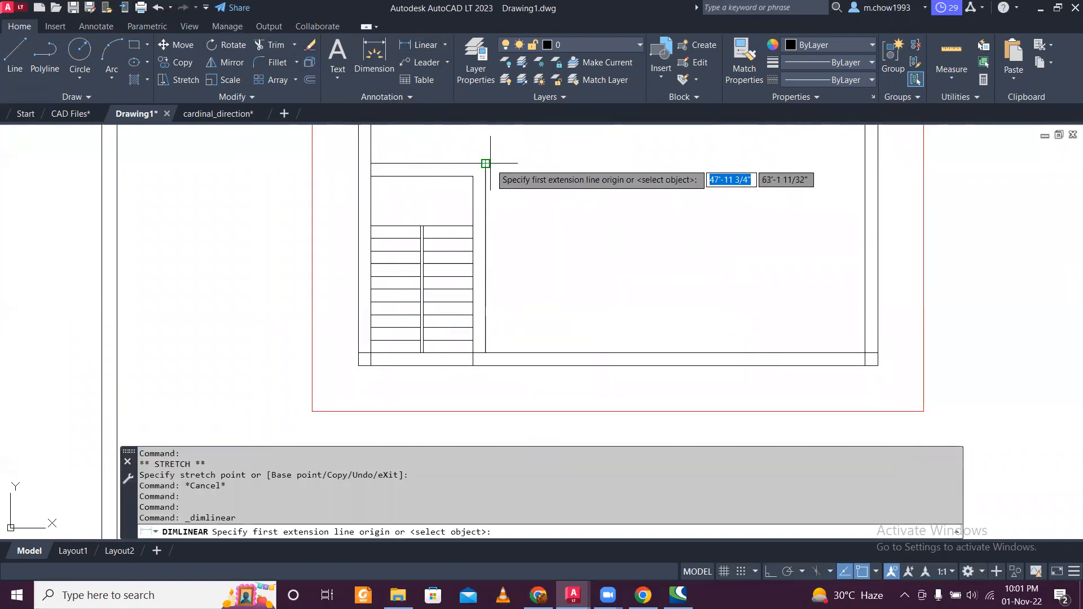
left_click(485, 164)
left_click(485, 353)
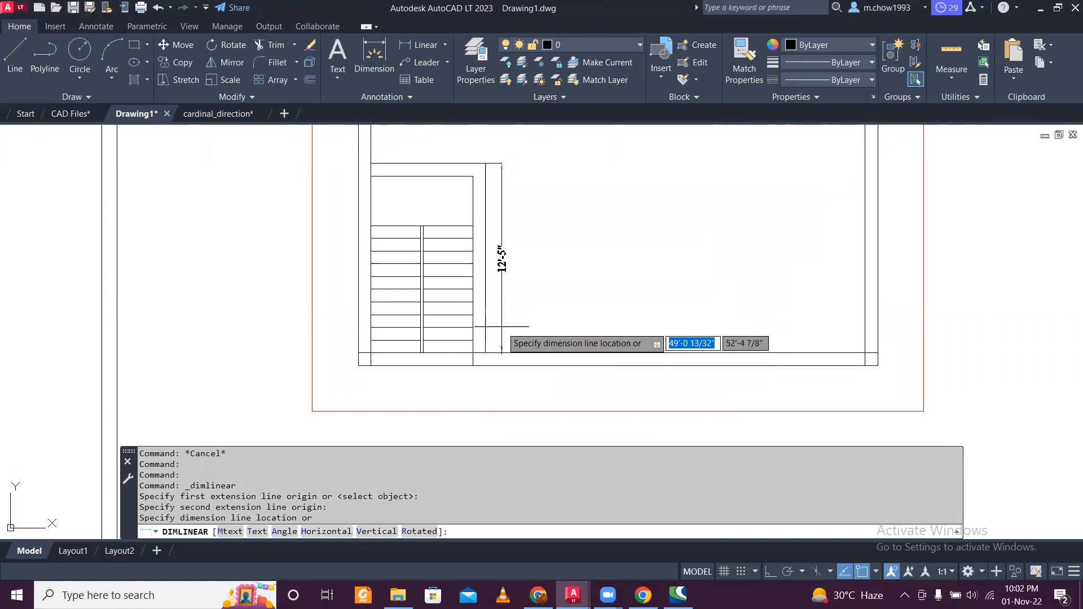
key("Escape")
mouse_move(754, 303)
middle_mouse_down()
mouse_move(512, 313)
mouse_move(577, 332)
middle_mouse_up()
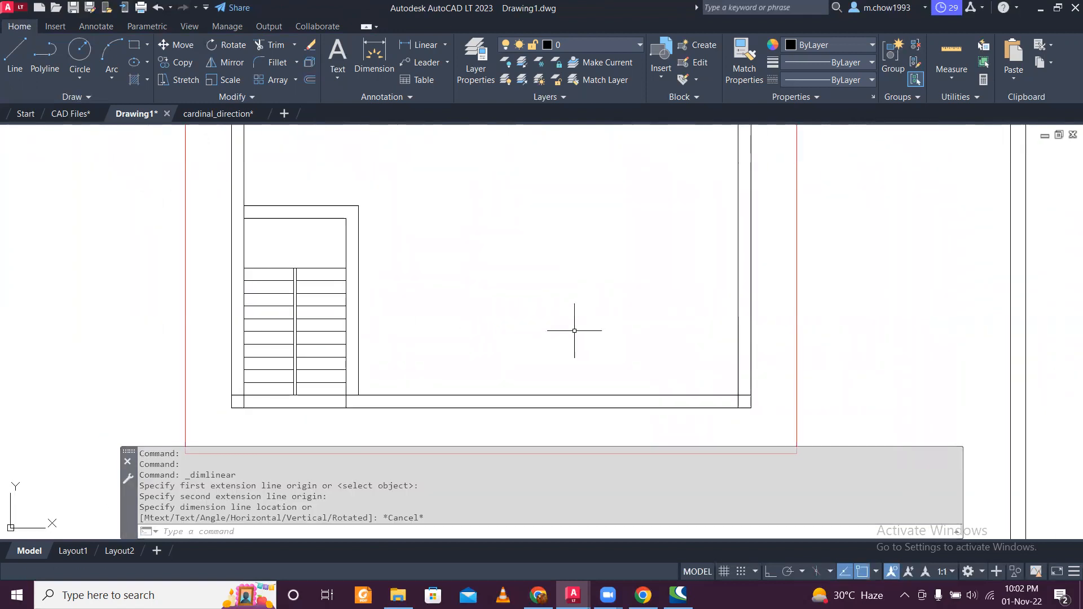
Step: Switch to Chrome and search Google for "maruti alto dimension"
left_click(538, 595)
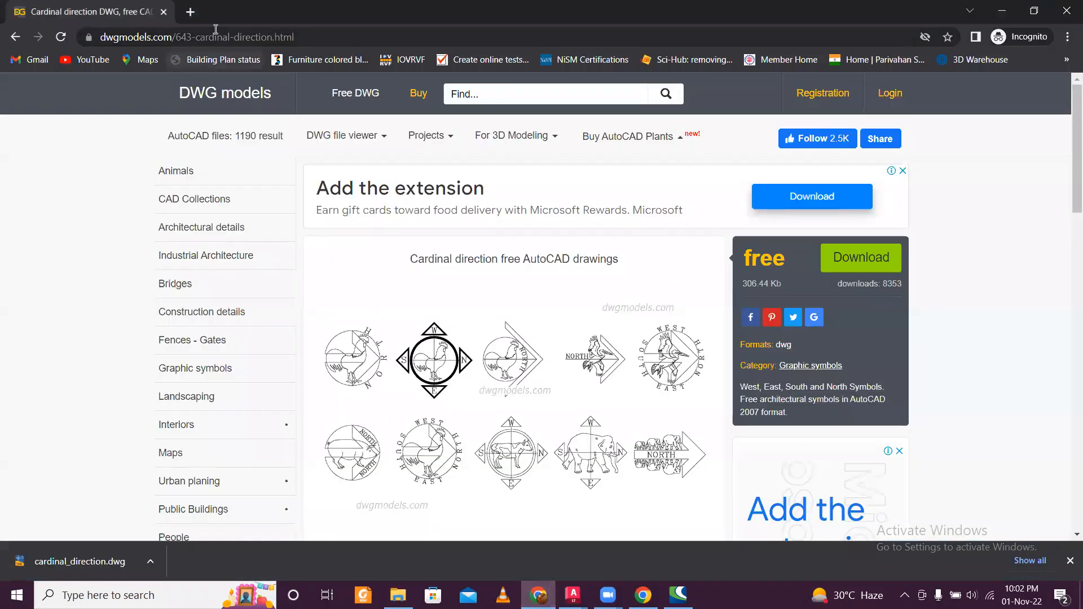
left_click(216, 35)
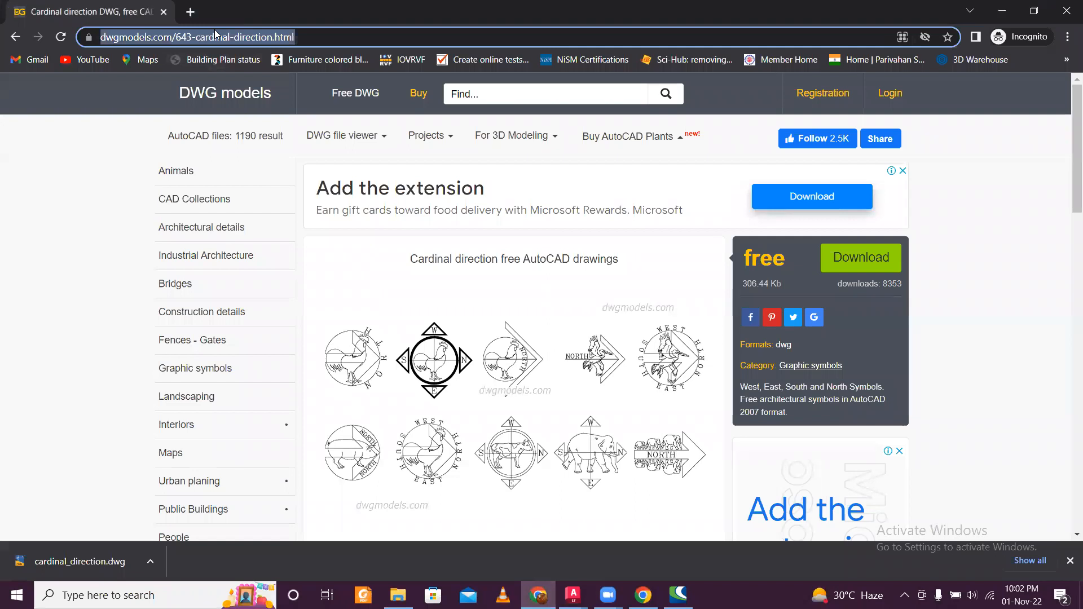
type("maruti")
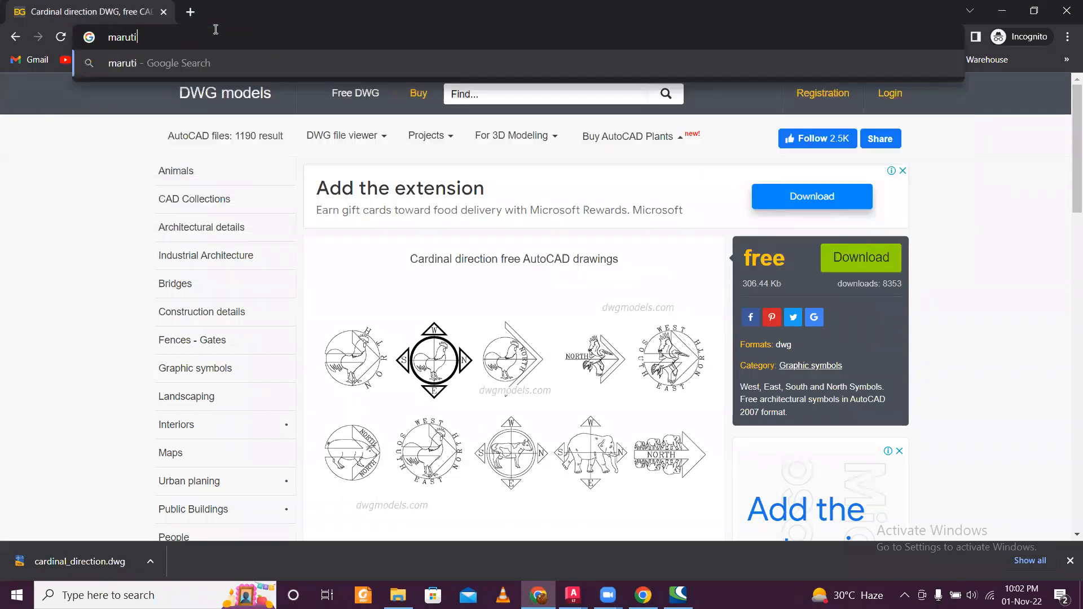
type(" alto dimension")
key("Return")
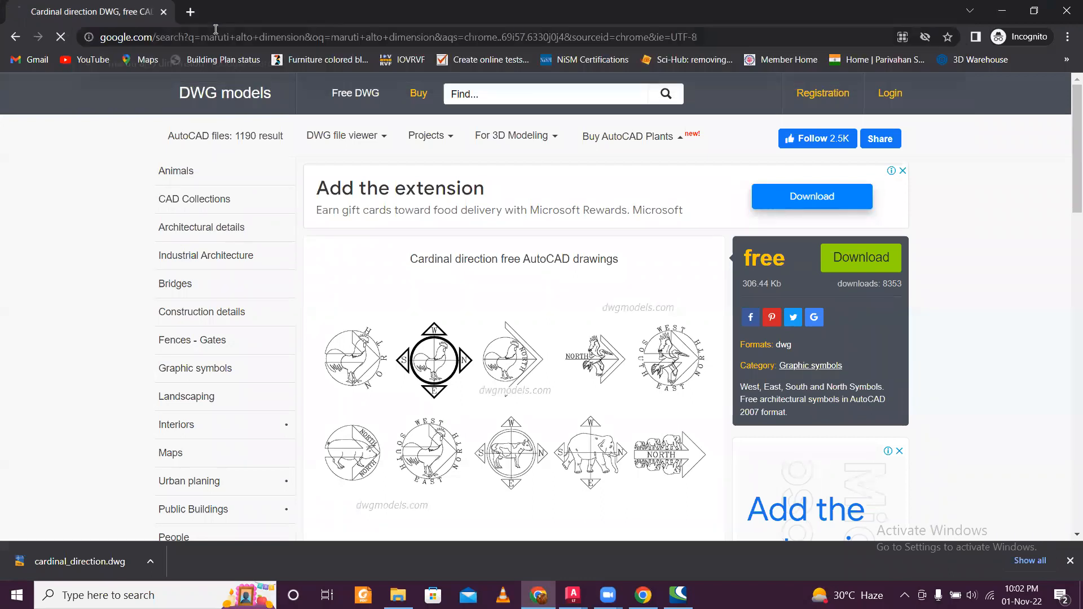
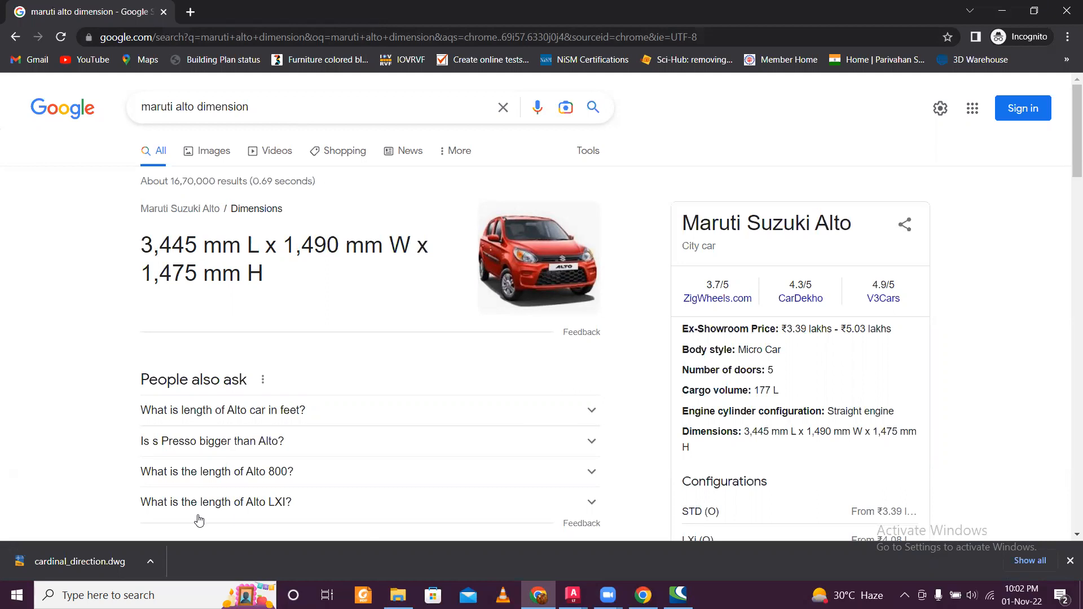
Step: Open Calculator, convert a 3.5 m car length to feet by multiplying 3.5 by 3.28, and return to AutoCAD
left_click(169, 590)
type("cal")
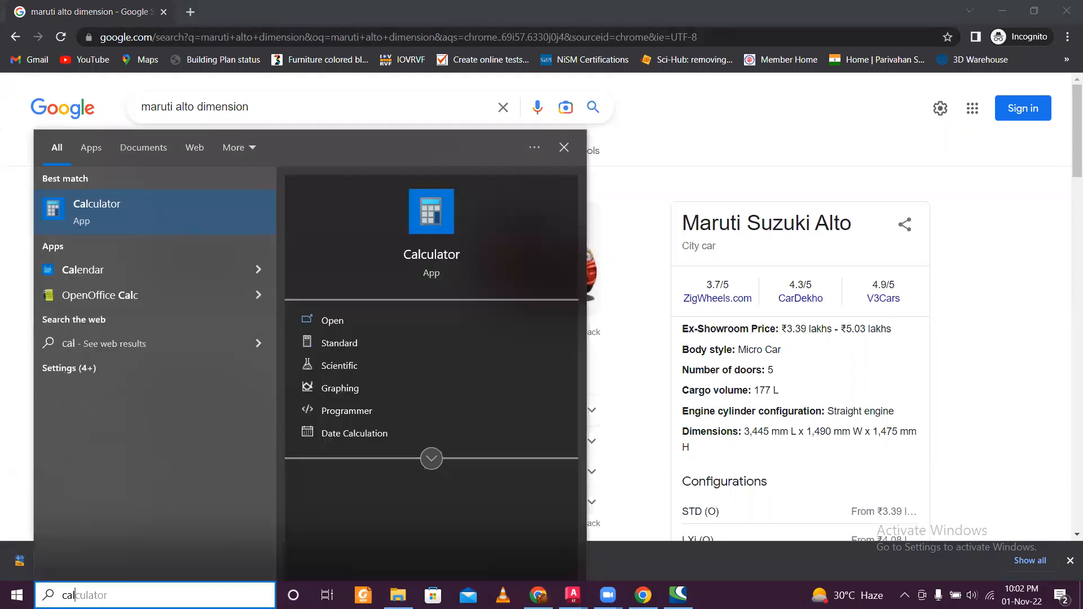
left_click(159, 220)
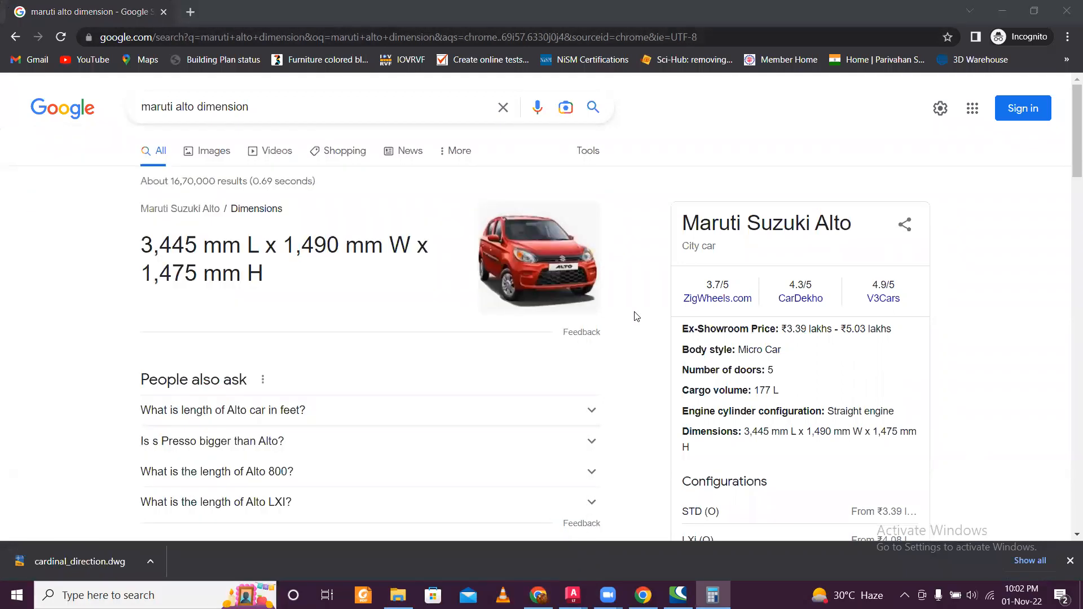
left_click(661, 398)
left_click(663, 428)
left_click(611, 361)
left_click(734, 311)
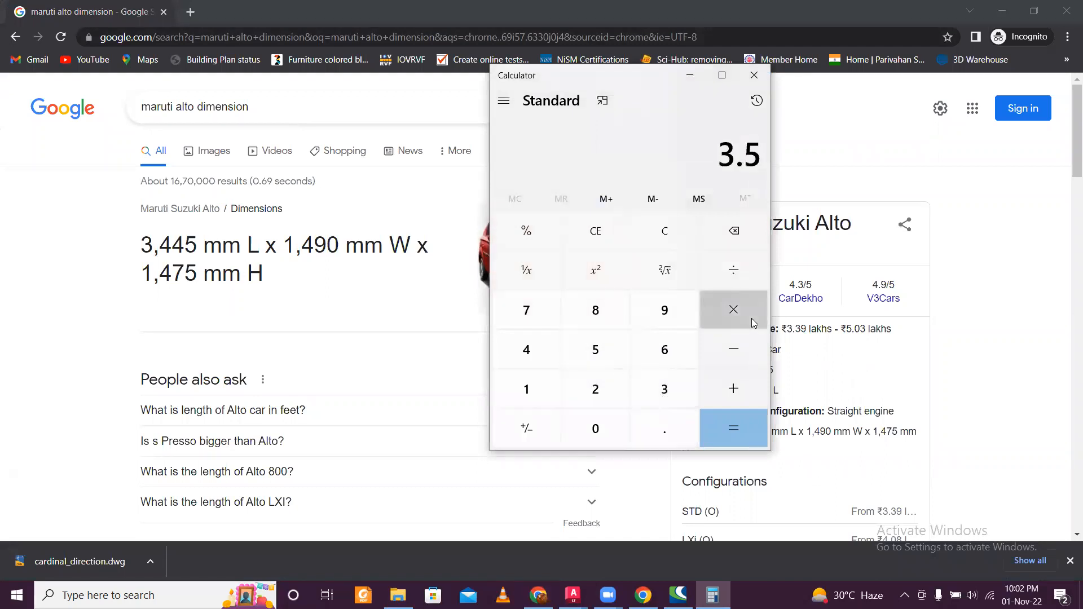
left_click(665, 389)
left_click(664, 429)
left_click(598, 395)
left_click(602, 324)
left_click(732, 422)
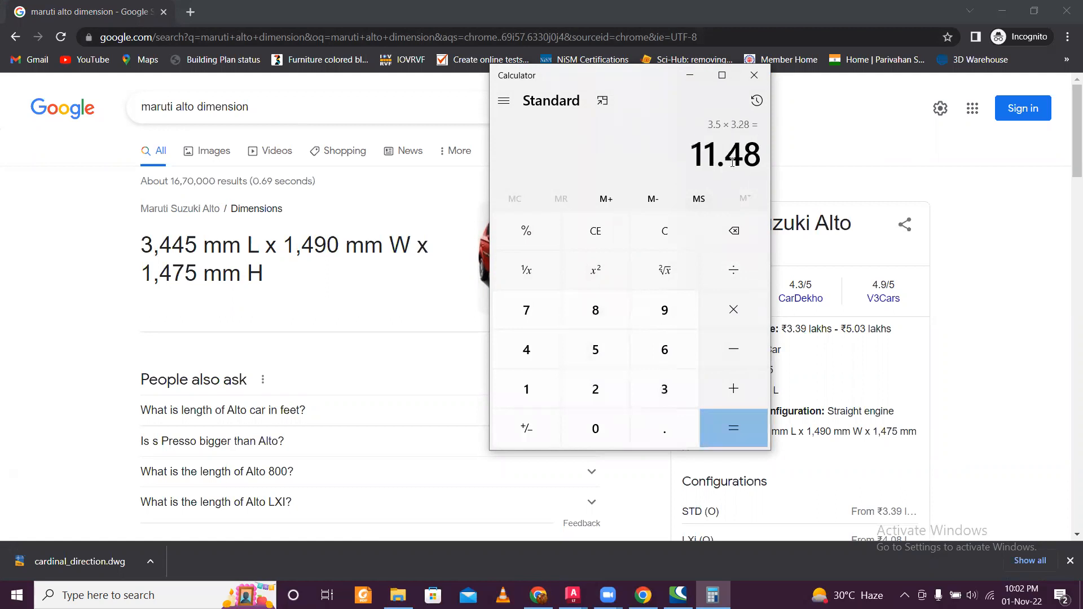
left_click(690, 75)
left_click(999, 11)
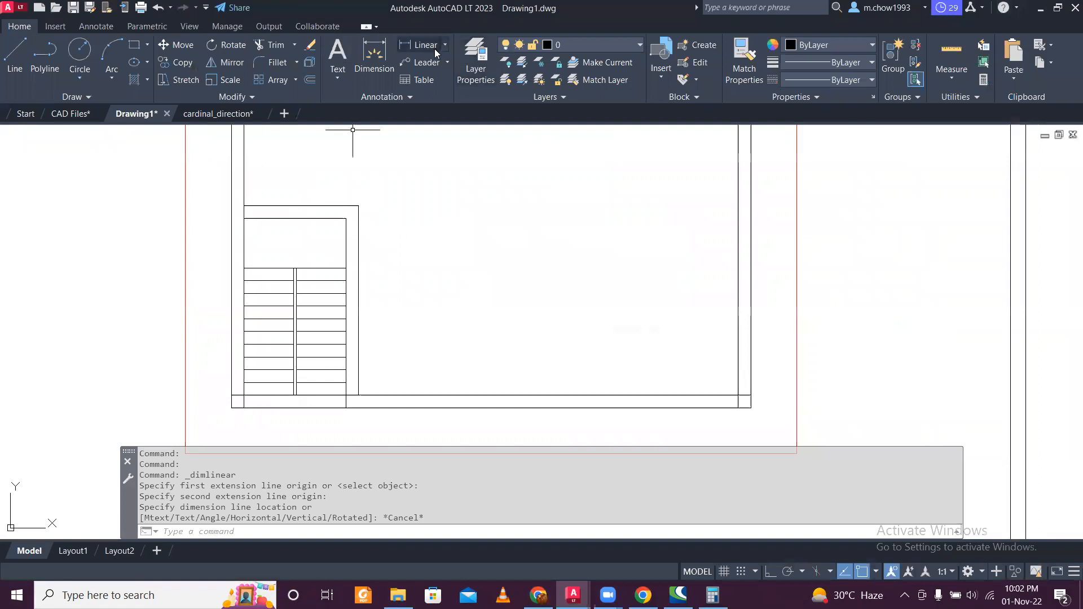
Step: Recheck the depth beside the staircase with a linear dimension along the side wall's outer face, leaving it unplaced
left_click(426, 45)
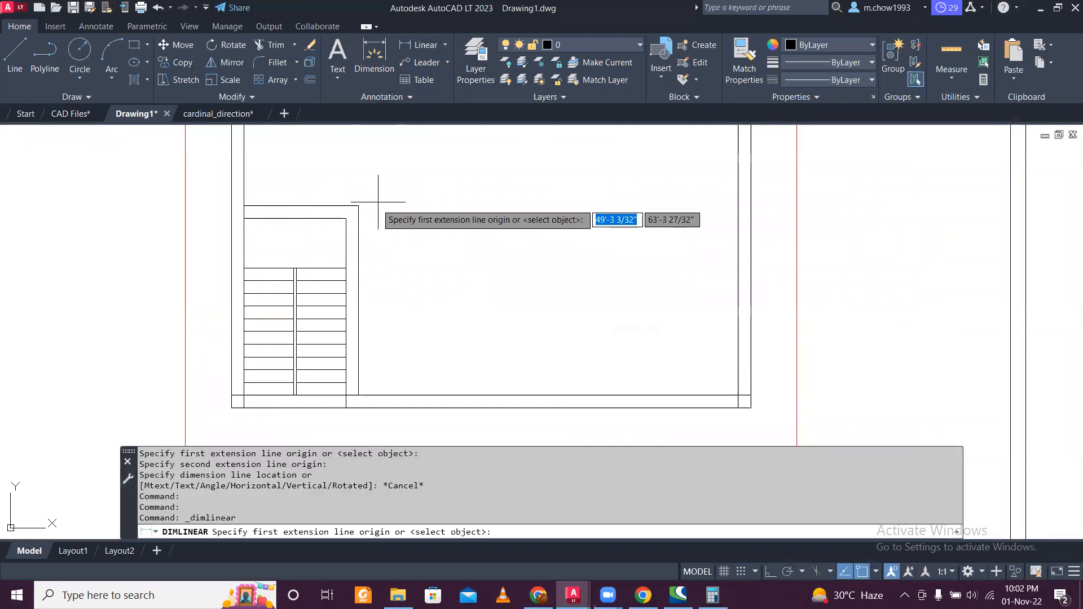
left_click(357, 206)
left_click(358, 394)
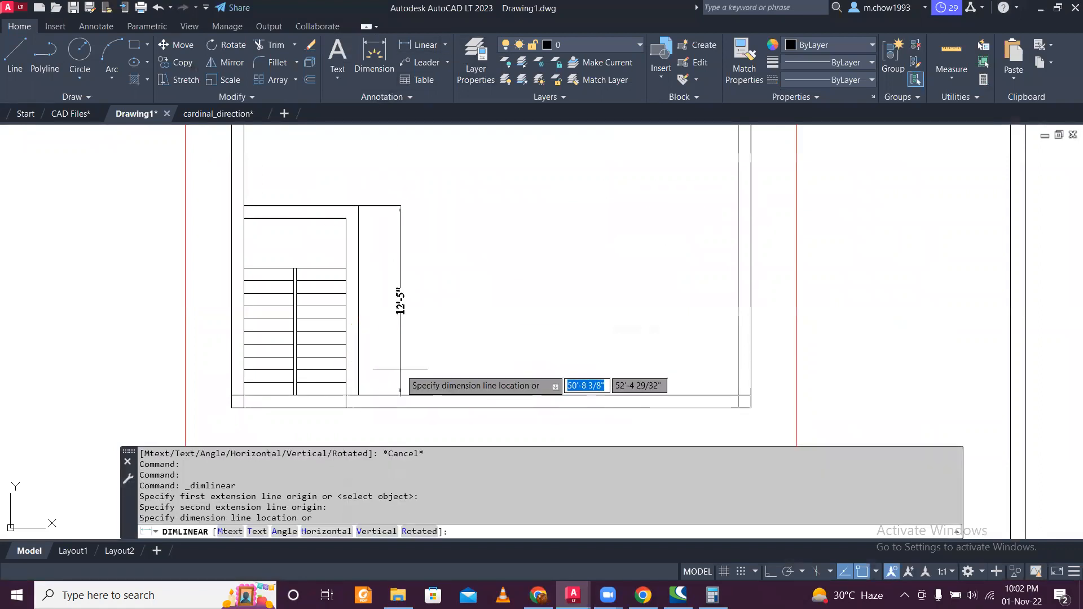
key("Escape")
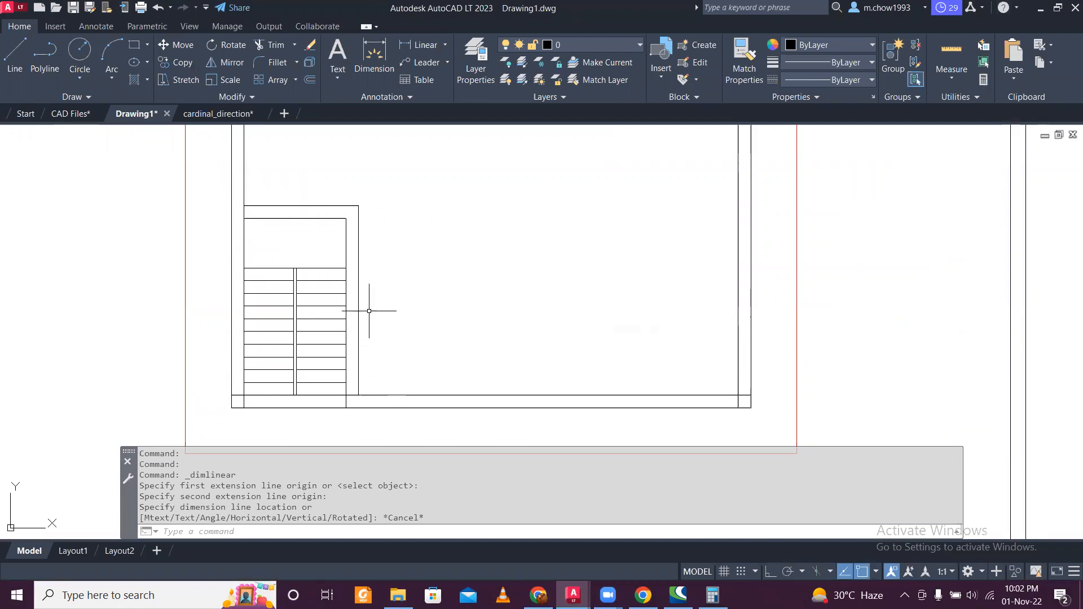
Step: Turn Ortho on and draw a horizontal line 24'-10" long from the stairwell's outer upper corner to the right wall's inner face
left_click(16, 54)
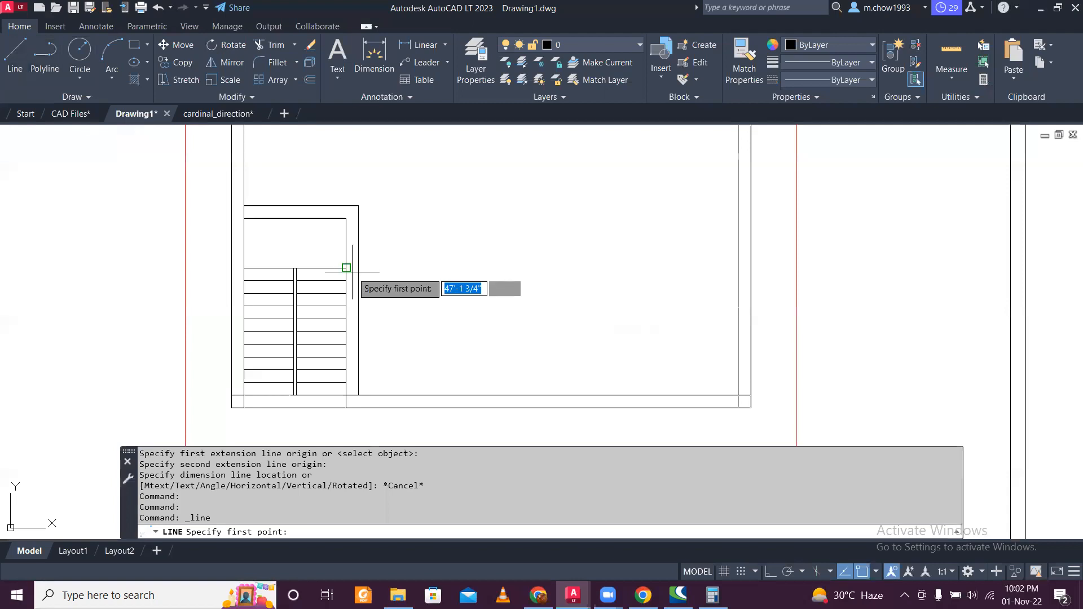
left_click(359, 205)
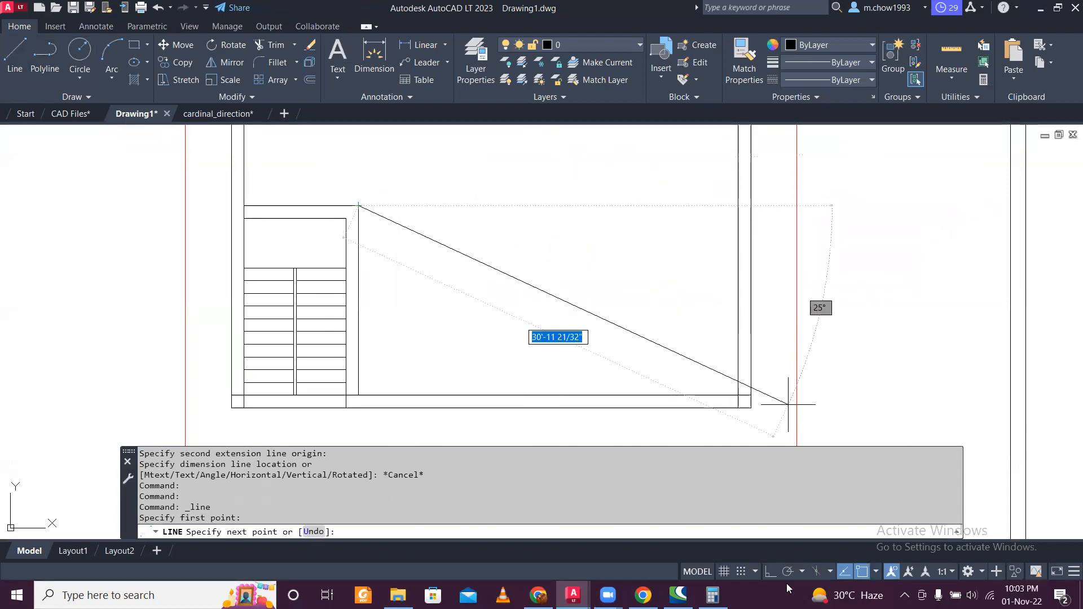
left_click(770, 571)
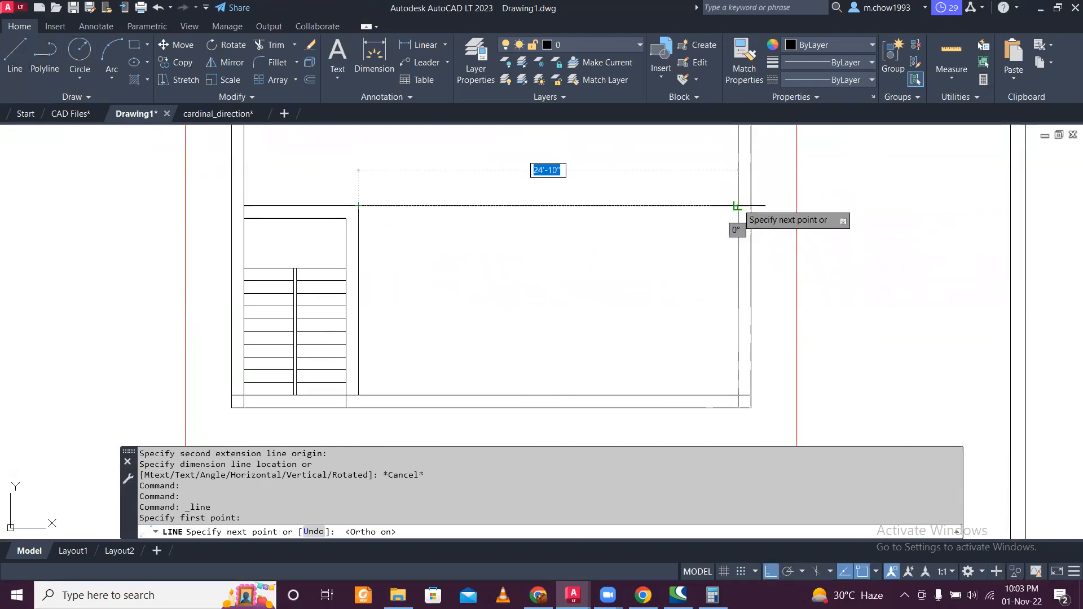
key("Escape")
Step: Offset the new horizontal line beside the stairwell 5" downward to form a partition wall
type("o")
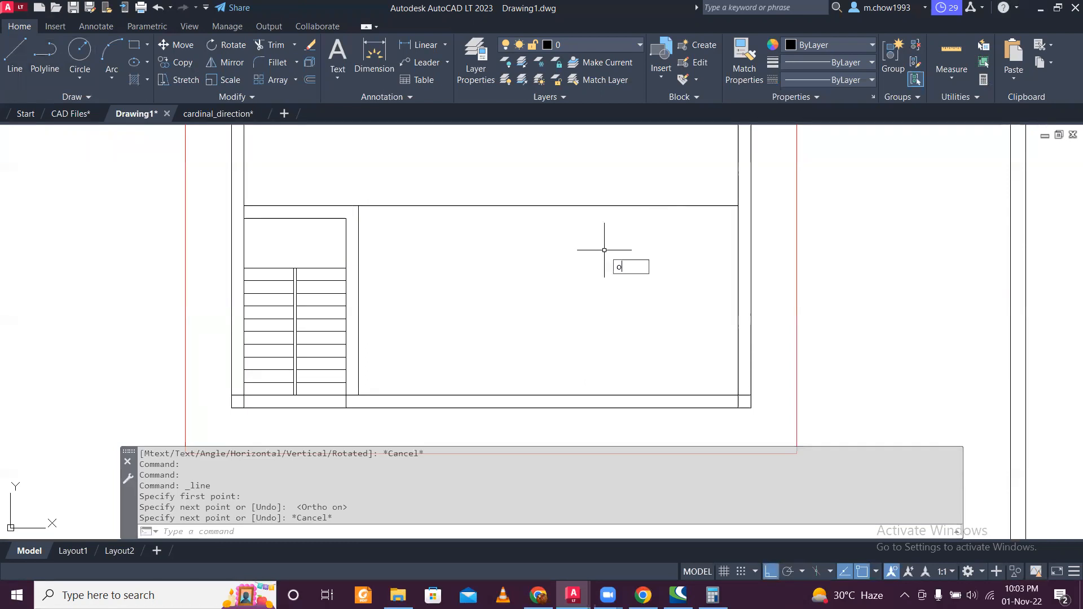
key("Return")
type("5")
key("Return")
left_click(573, 206)
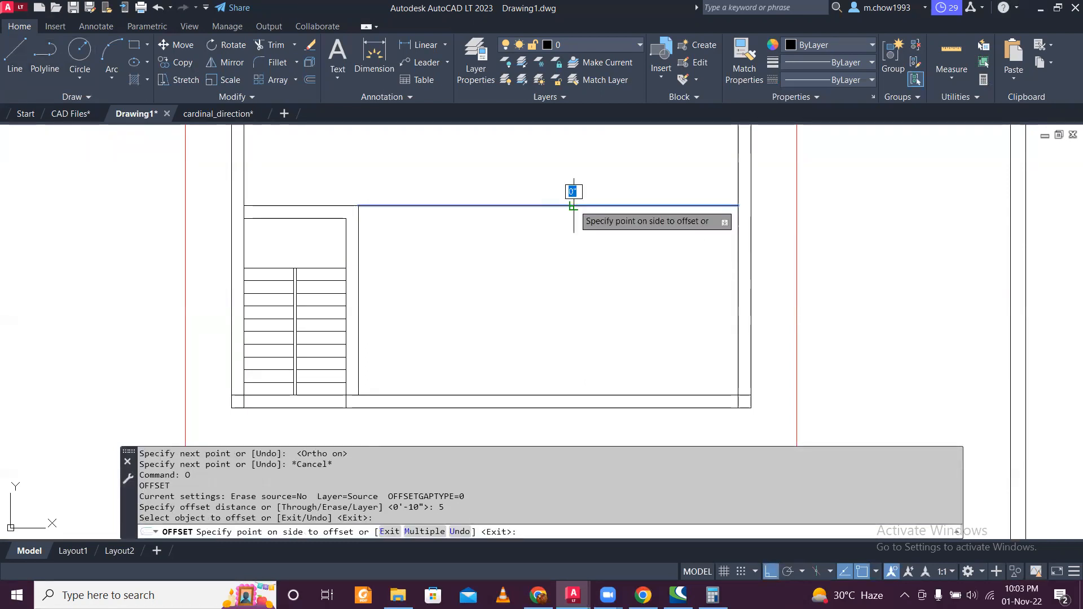
left_click(573, 220)
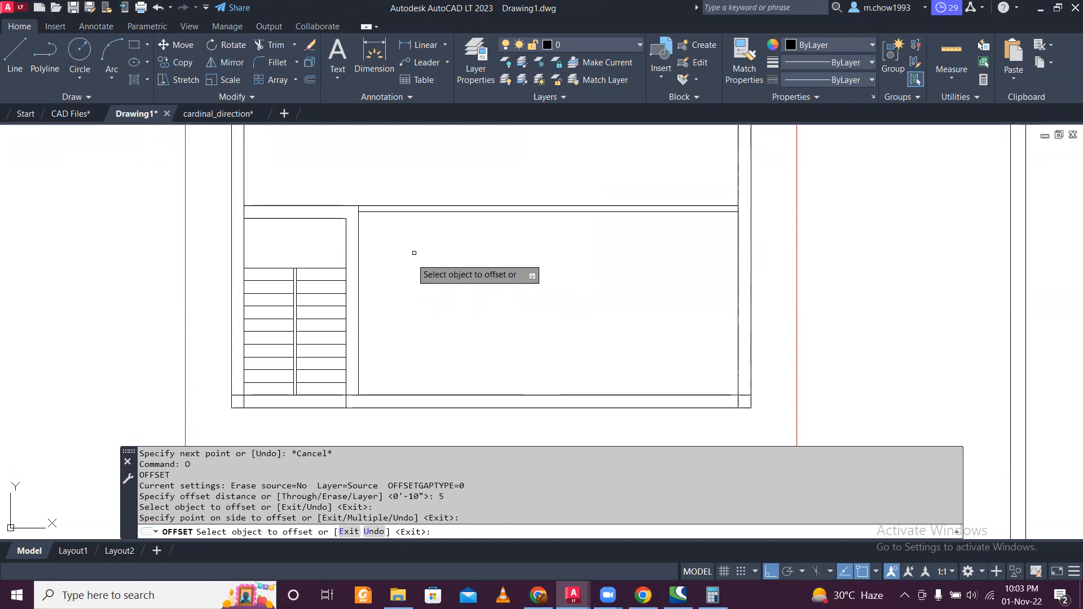
key("Escape")
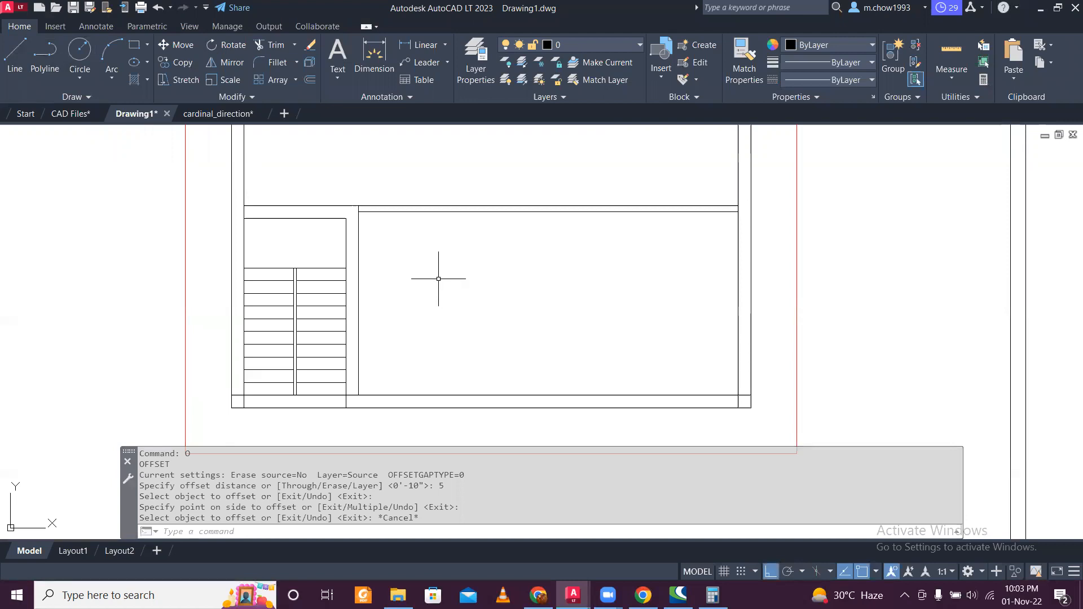
Step: Offset the stairwell's outer side wall line 12' to the right to set the first room's width
type("o")
key("Return")
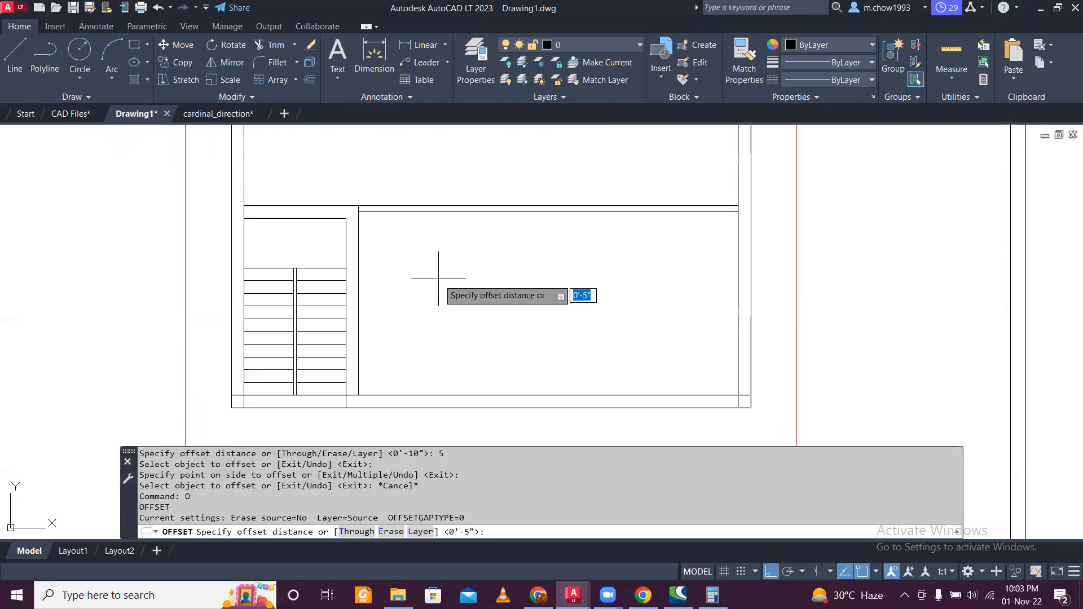
type("12'")
key("Return")
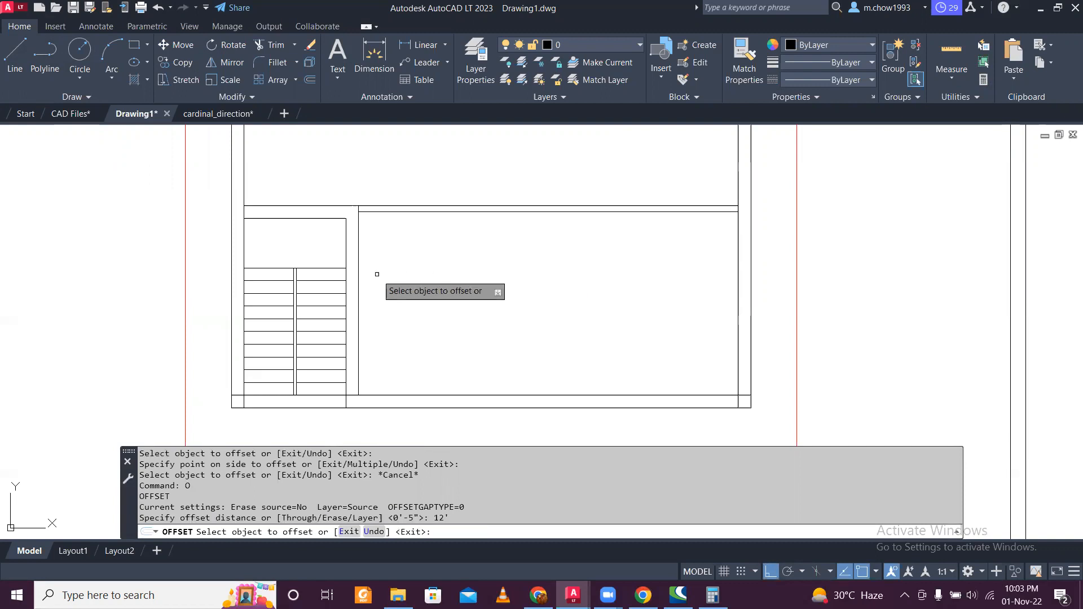
left_click(360, 282)
left_click(606, 307)
key("Escape")
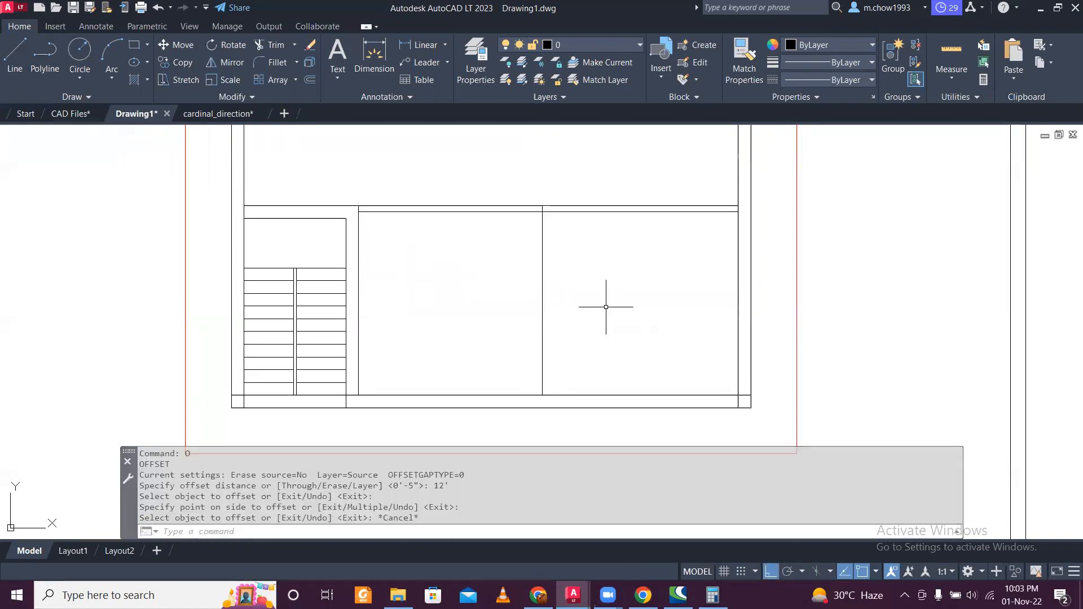
Step: Offset the new vertical line 5" to the right to form the partition between the two rooms
type("o")
key("Return")
type("5")
key("Return")
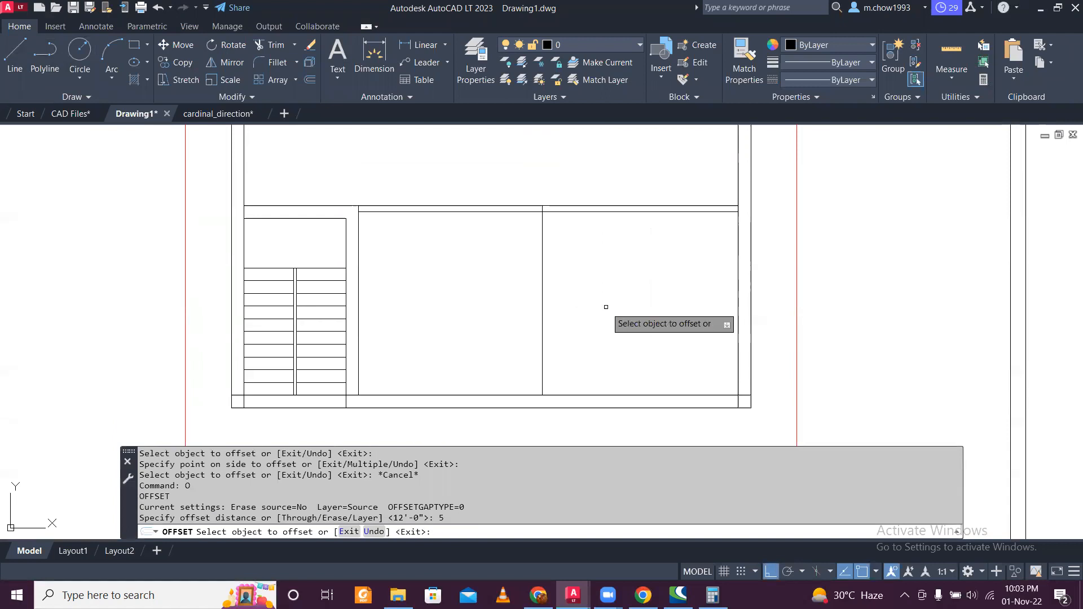
left_click(542, 290)
left_click(593, 300)
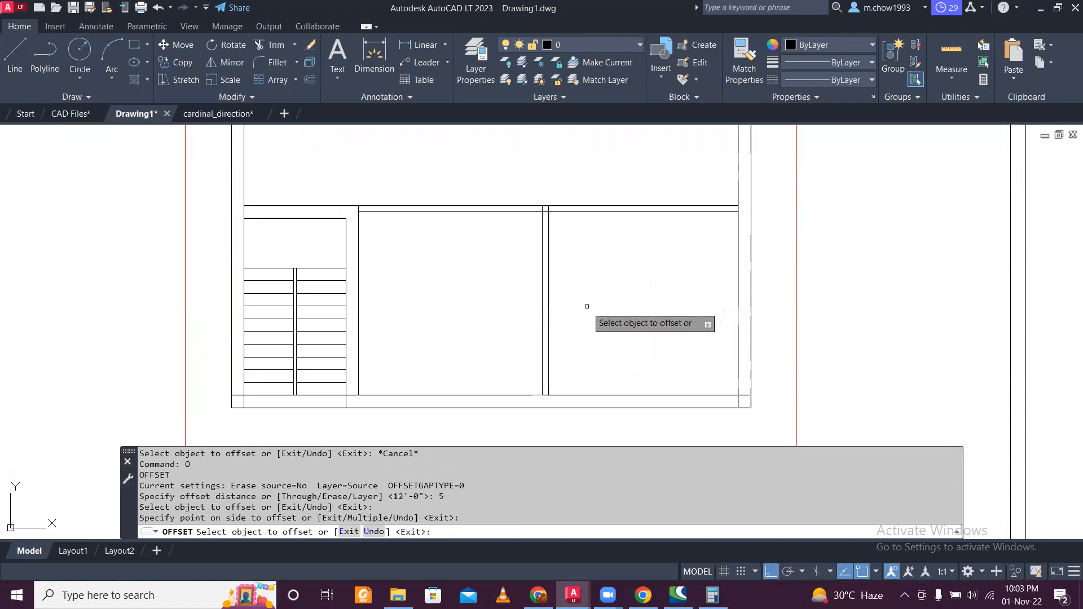
key("Escape")
Step: Extend both lines of the vertical partition down to the lower wall's outer face
scroll(553, 414, "up", 4)
left_click(541, 411)
left_click(536, 389)
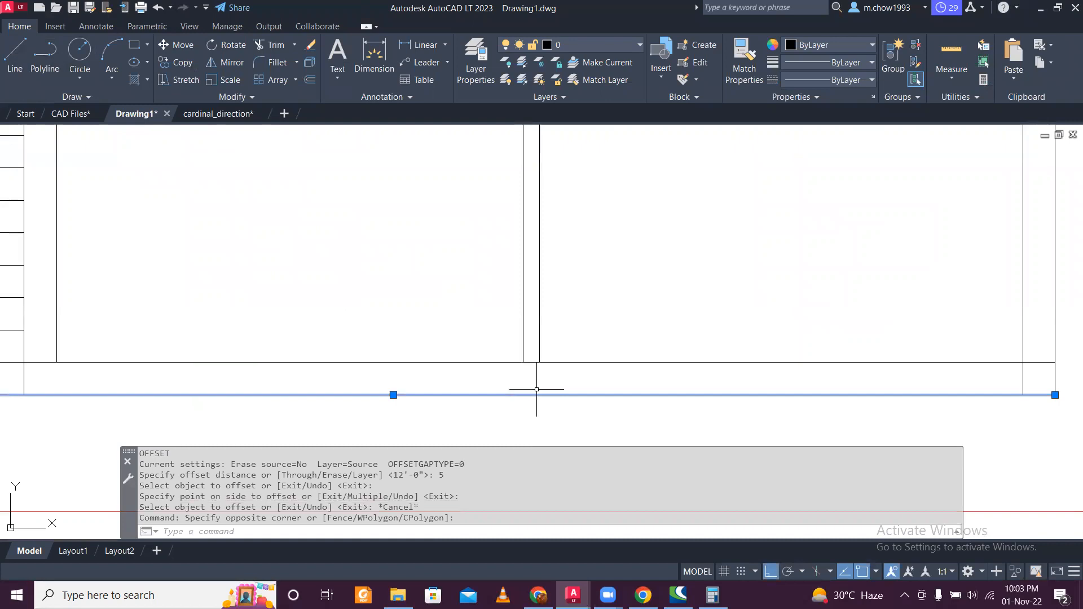
type("ex")
key("Return")
left_click_drag(581, 331, 456, 321)
scroll(471, 325, "down", 2)
key("Escape")
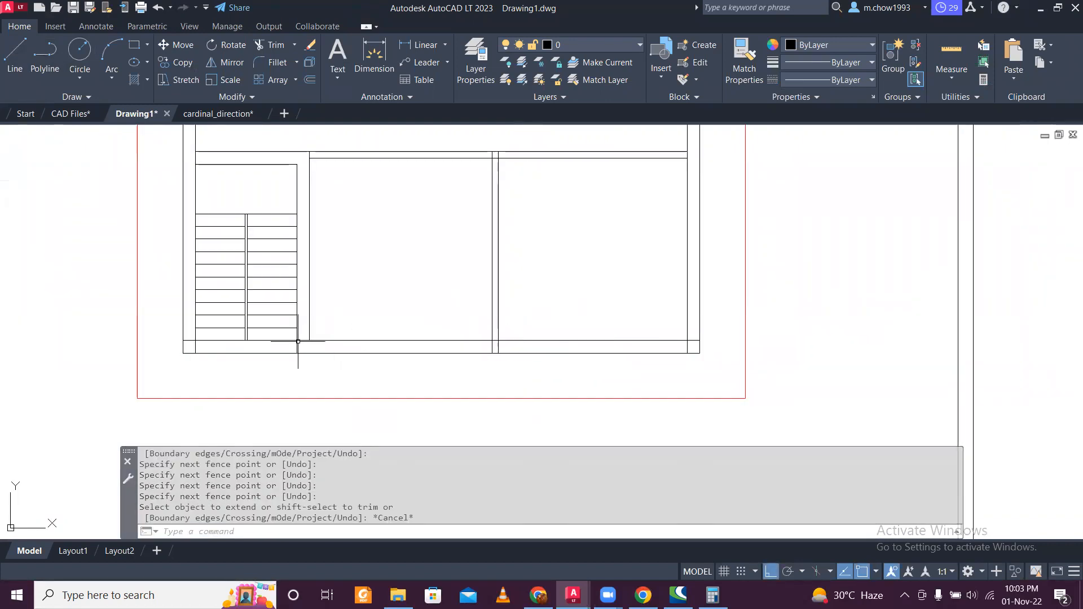
Step: Extend the stairwell side wall's outer line down to the lower wall's outer face
scroll(299, 338, "up", 2)
left_click(335, 361)
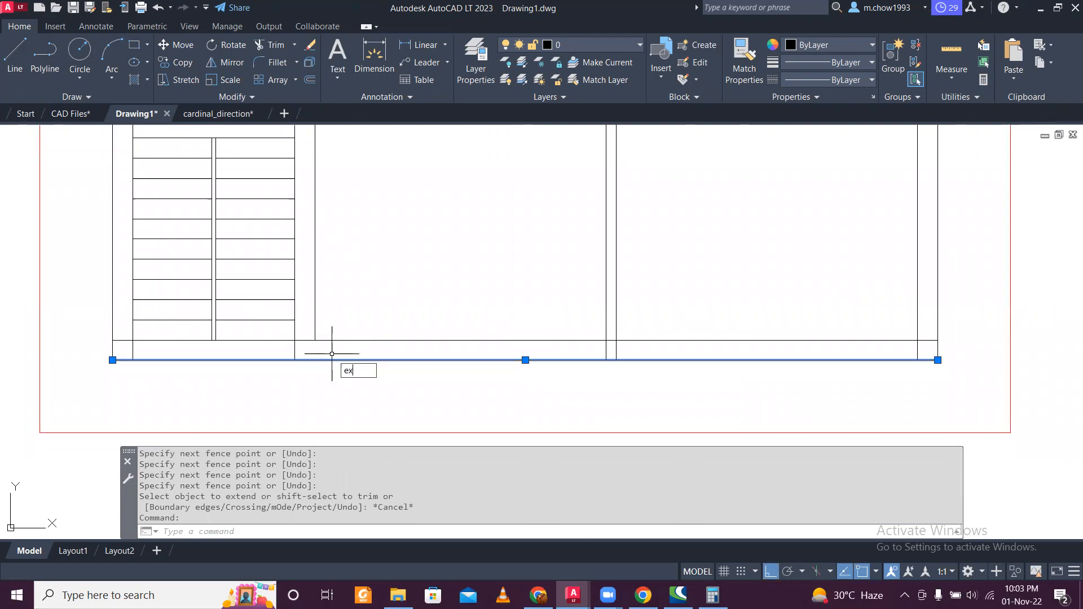
type("ex")
key("Return")
mouse_move(331, 328)
left_mouse_down()
mouse_move(329, 290)
mouse_move(310, 314)
mouse_move(386, 305)
left_mouse_up()
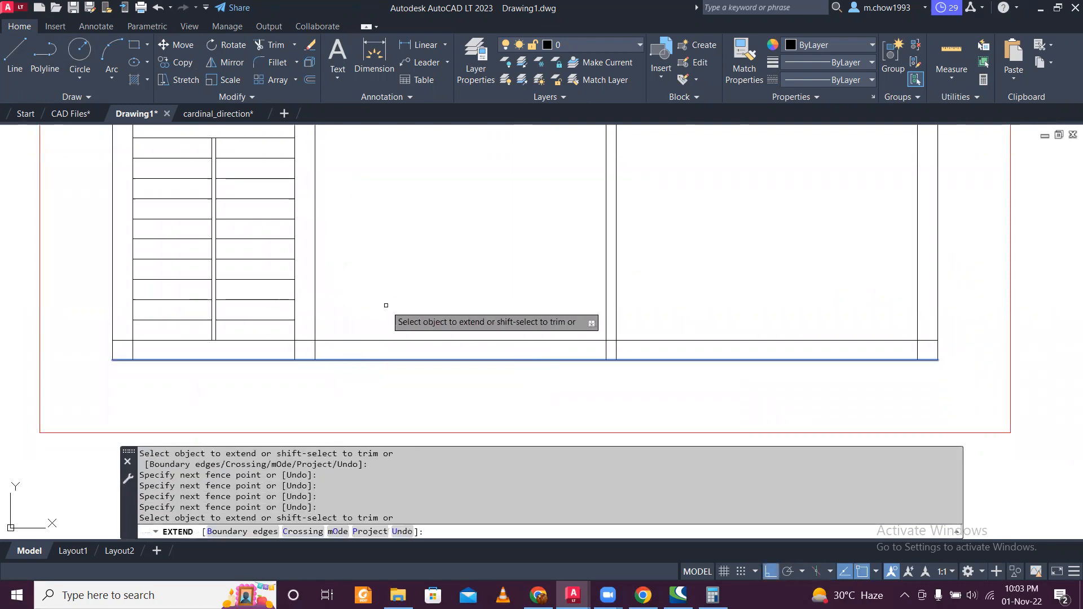
key("Escape")
Step: Add the multiline text "Parking" in the lower part of the room beside the staircase
scroll(429, 341, "down", 2)
scroll(429, 341, "up", 2)
scroll(422, 316, "down", 2)
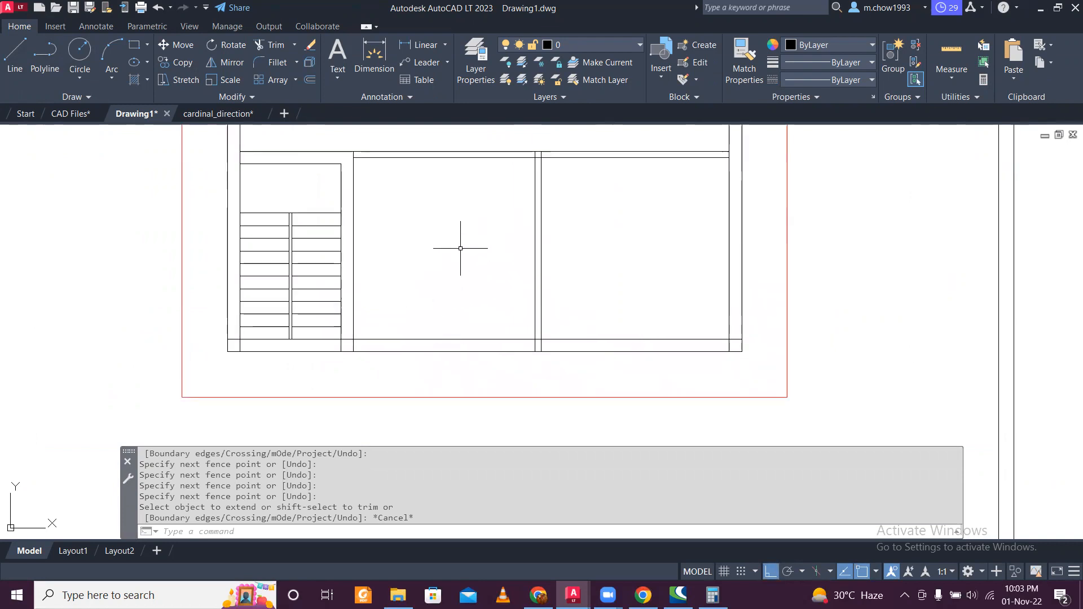
middle_click_drag(721, 213, 551, 270)
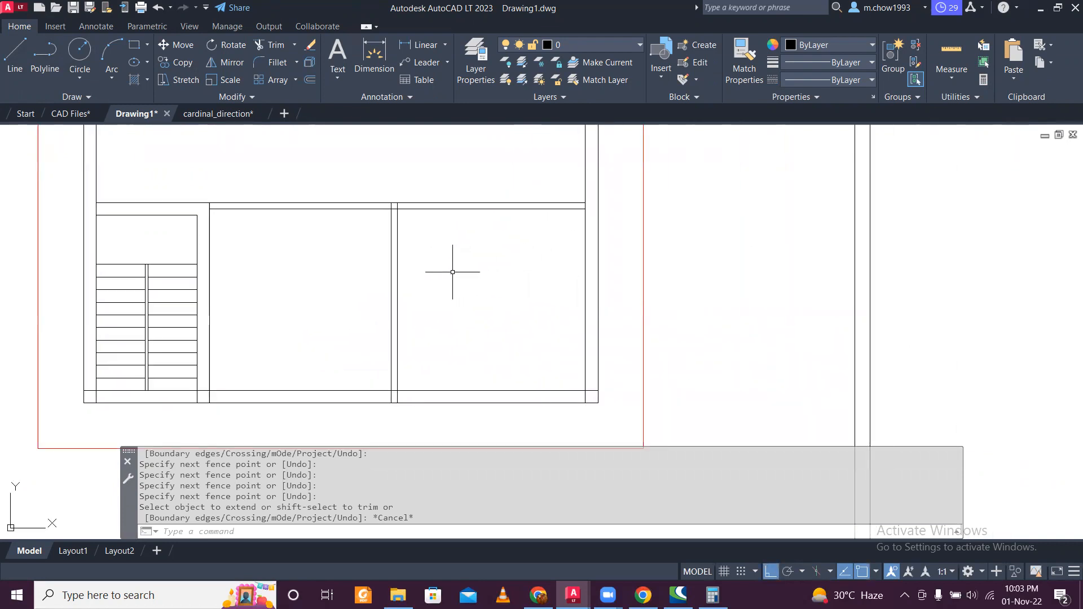
scroll(431, 294, "down", 4)
scroll(361, 303, "up", 2)
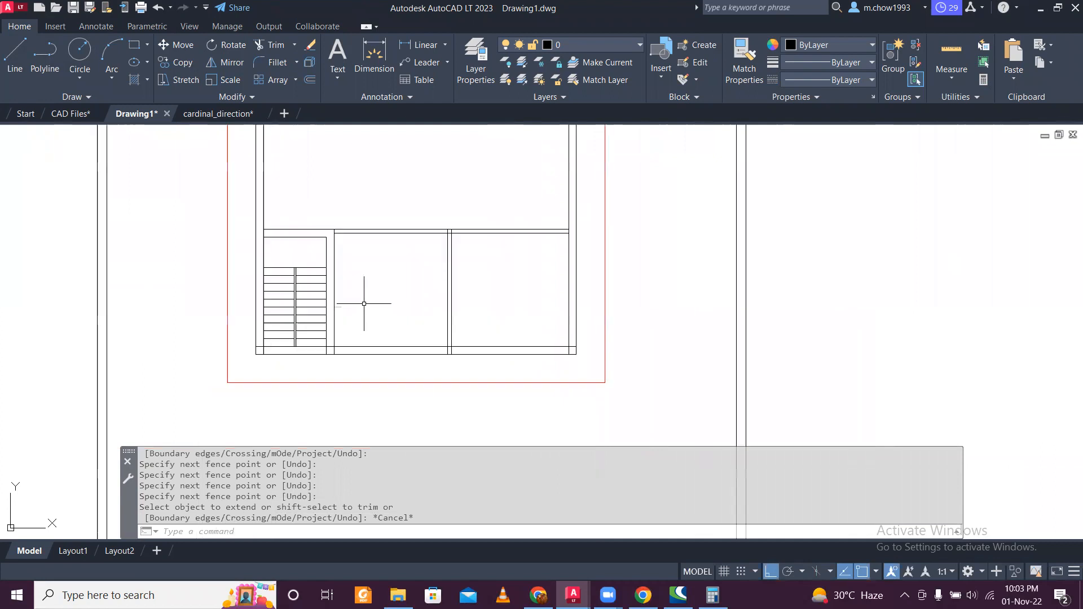
left_click(337, 78)
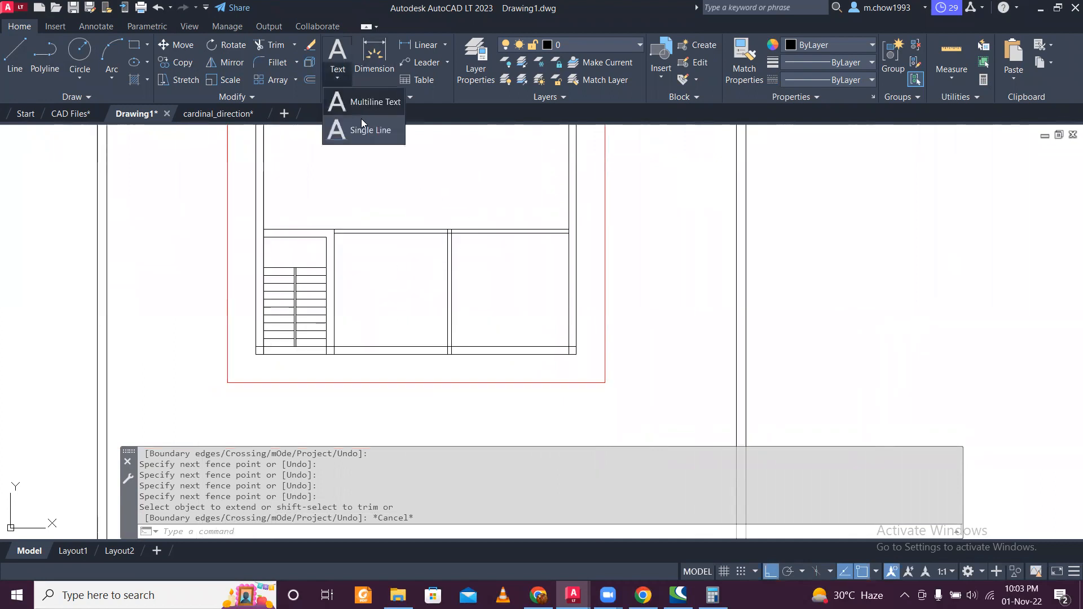
left_click(359, 102)
scroll(379, 302, "up", 2)
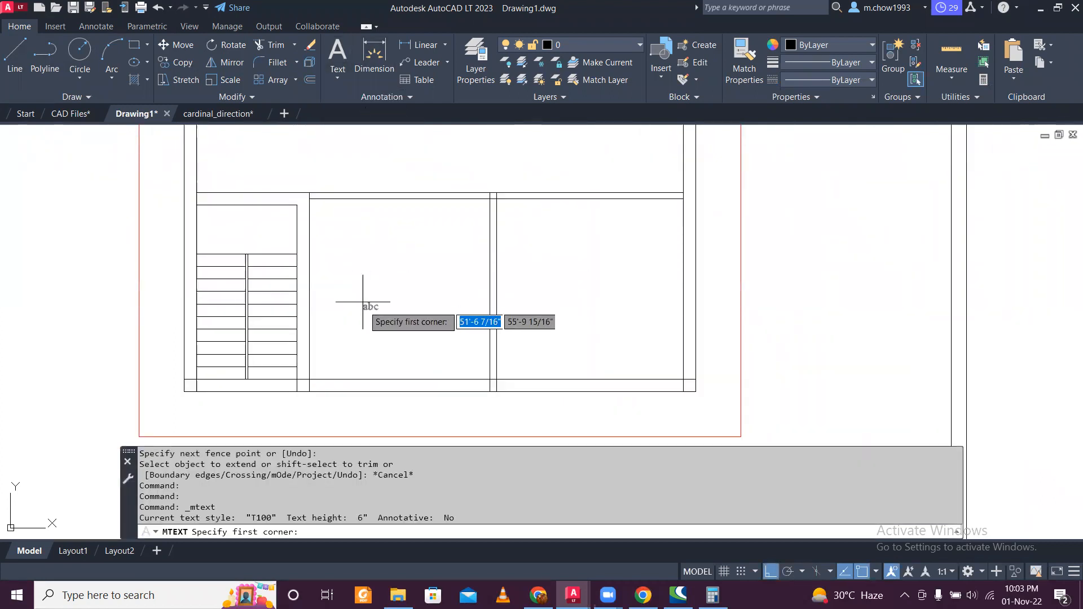
left_click(407, 332)
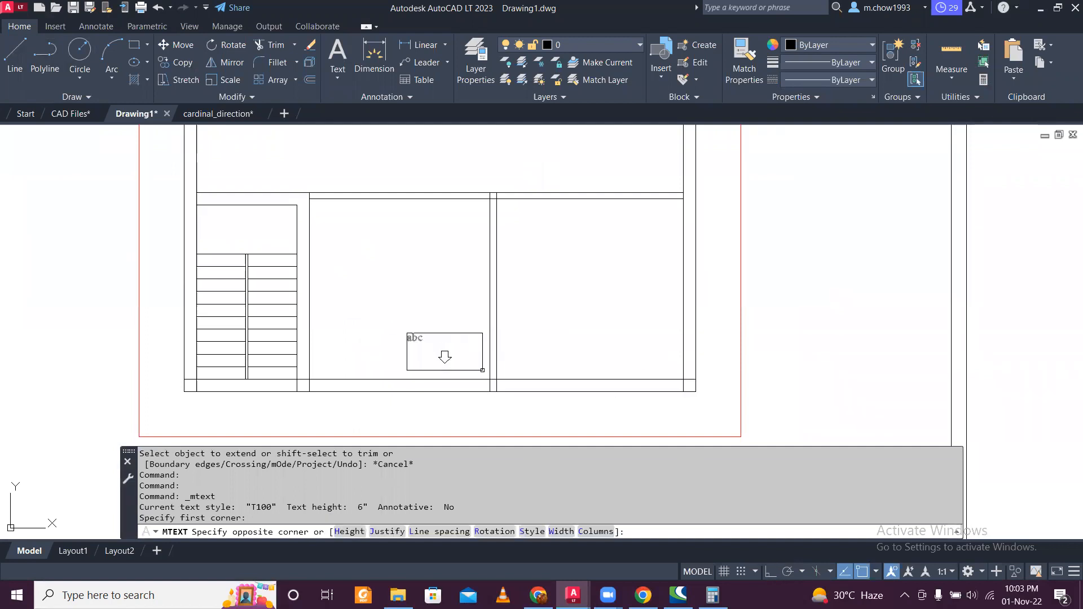
left_click(482, 369)
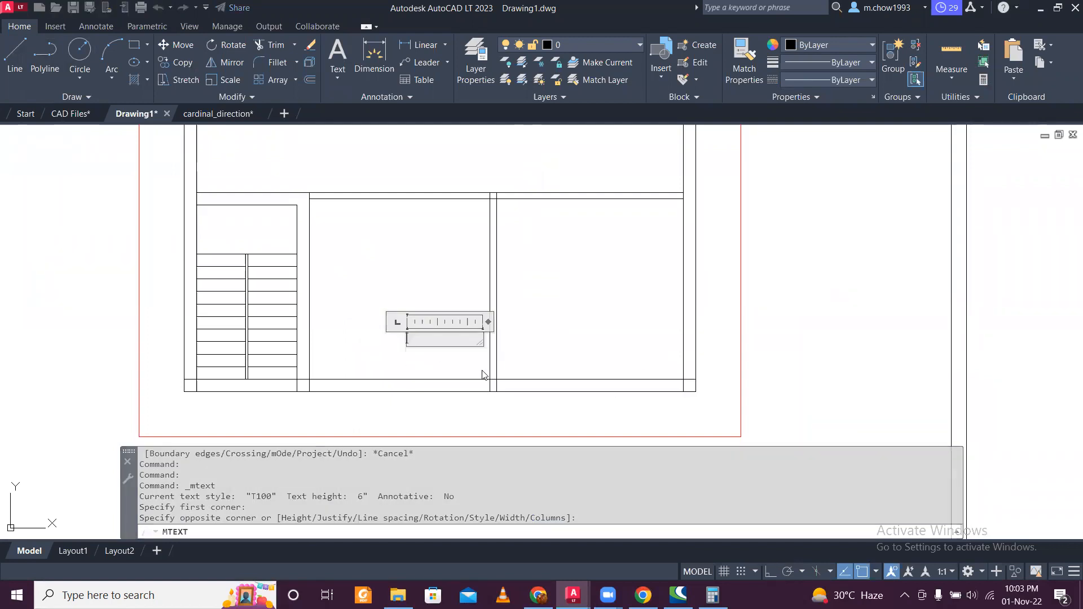
type("Parking")
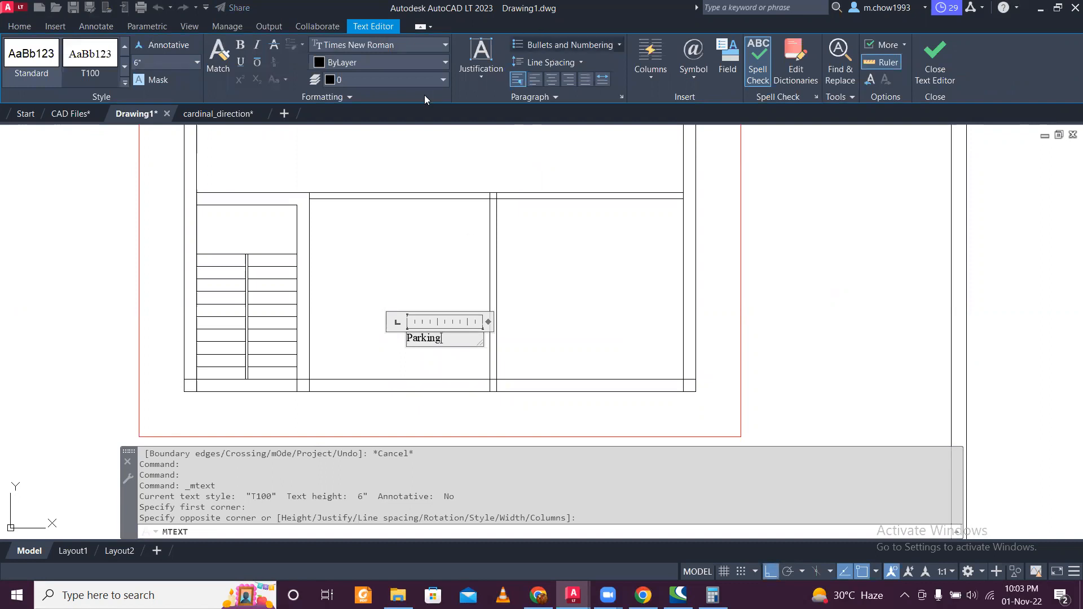
left_click(389, 243)
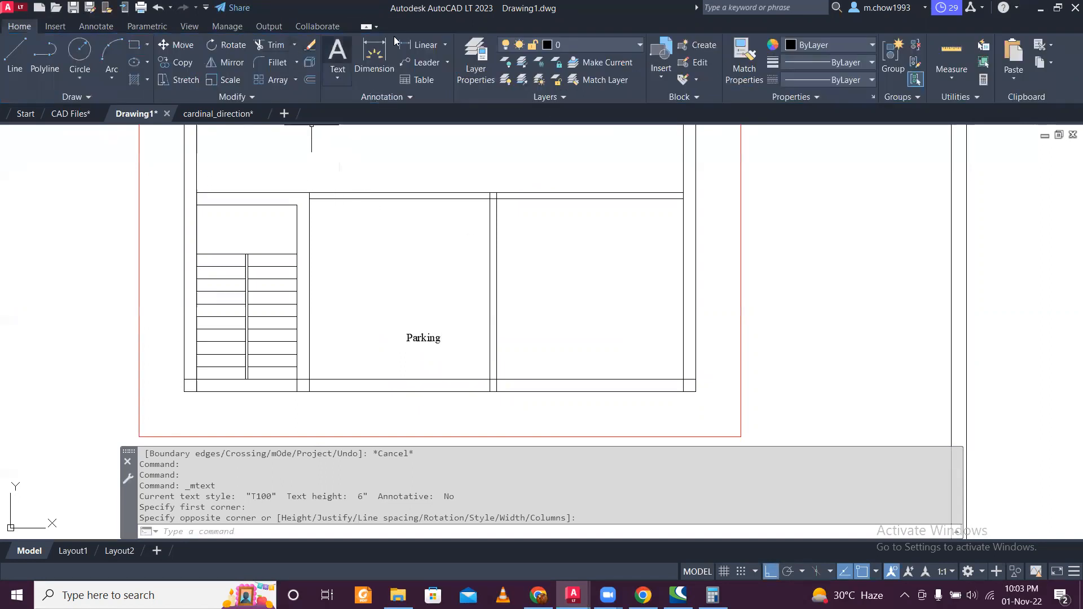
Step: Place linear dimensions across the parking space's width and along its depth
left_click(423, 45)
left_click(310, 210)
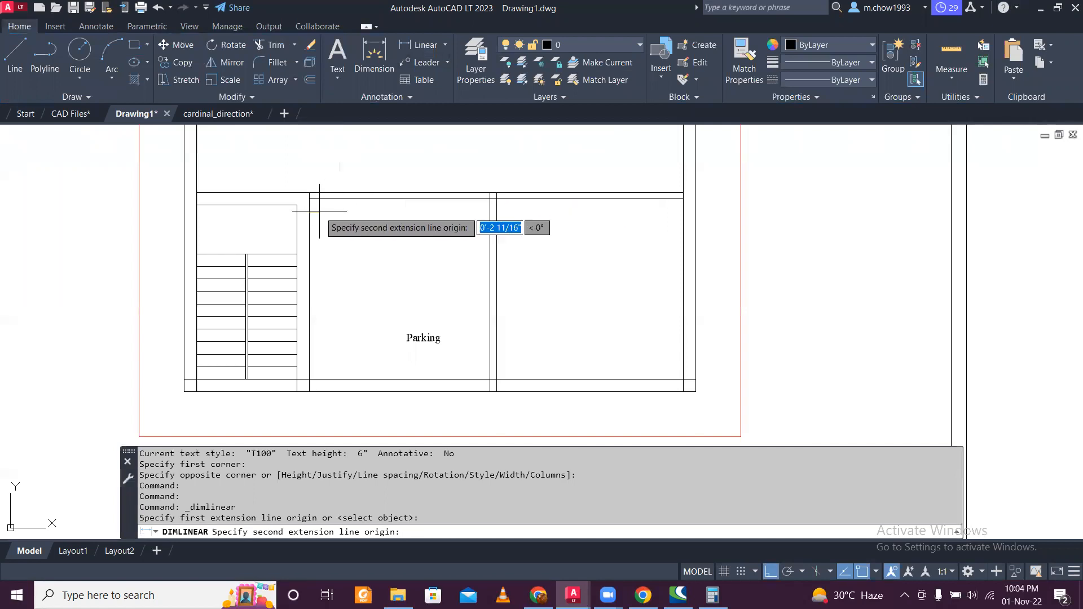
left_click(489, 215)
left_click(485, 216)
key("Return")
left_click(324, 199)
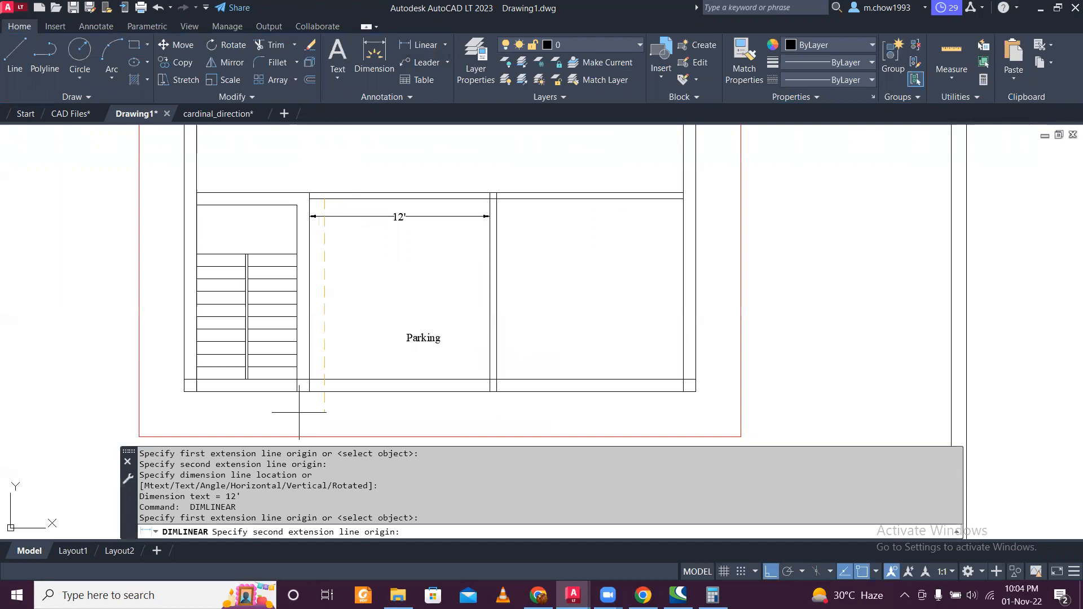
left_click(322, 379)
left_click(335, 360)
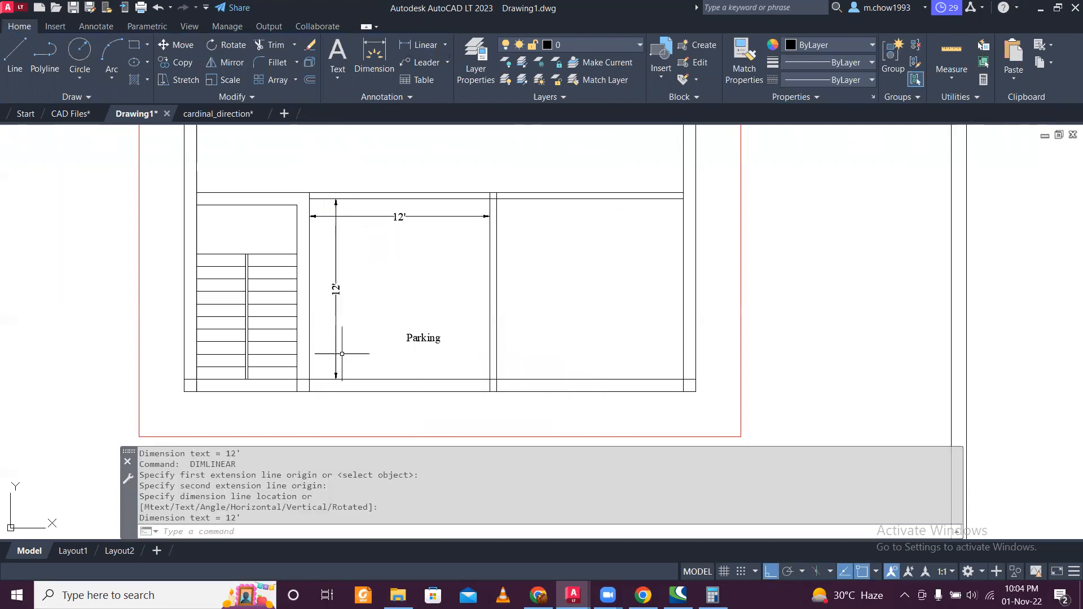
Step: Add a second line reading 12' x 12' to the Parking label
left_click(437, 342)
double_click(444, 341)
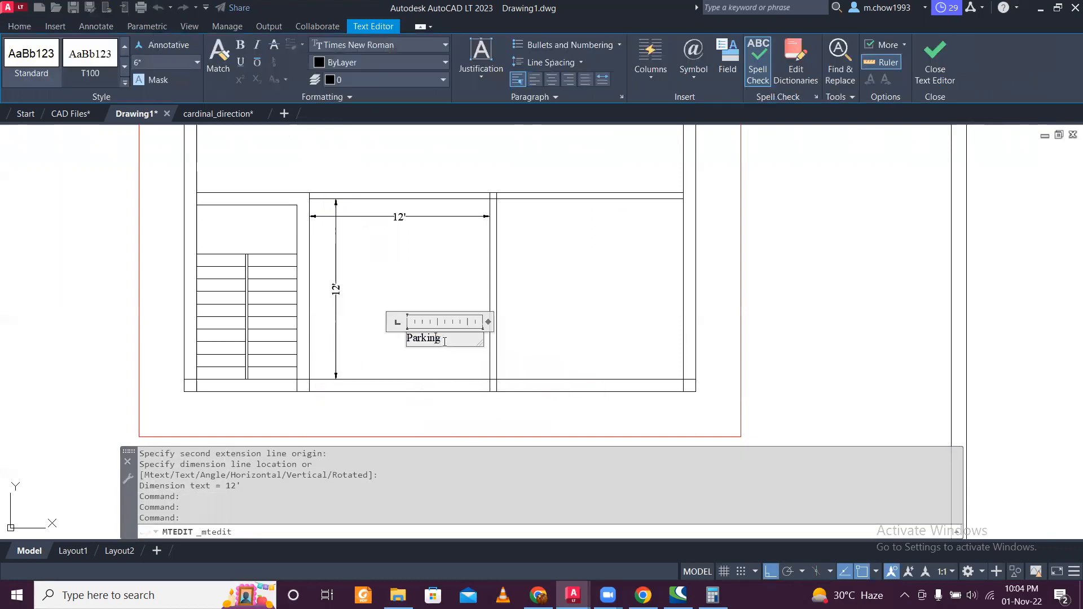
key("Return")
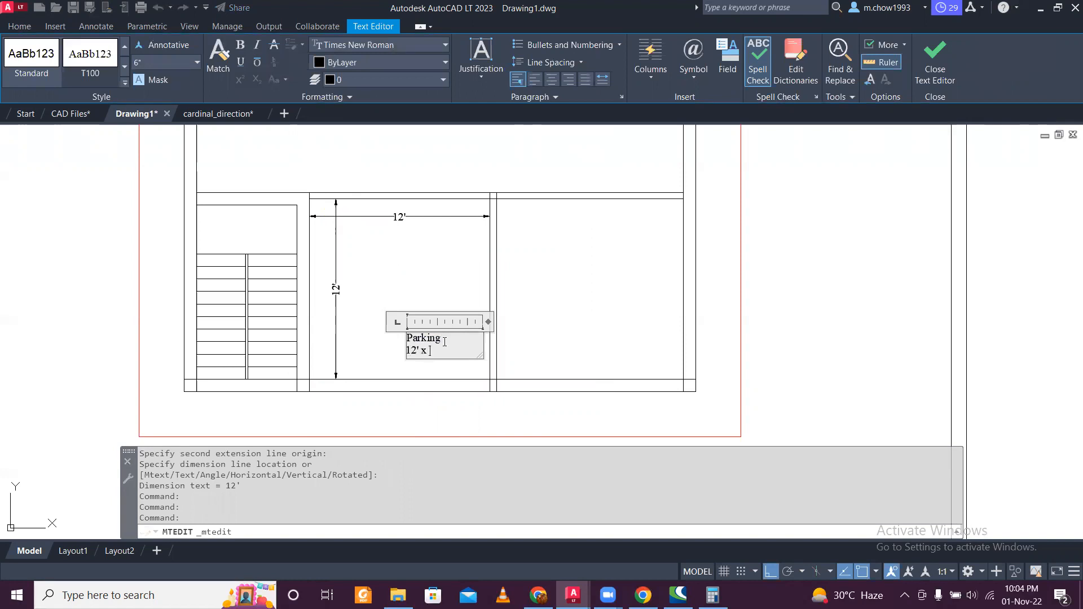
left_click(395, 293)
Step: Delete the two linear dimensions inside the parking space
left_click(390, 244)
left_click(335, 212)
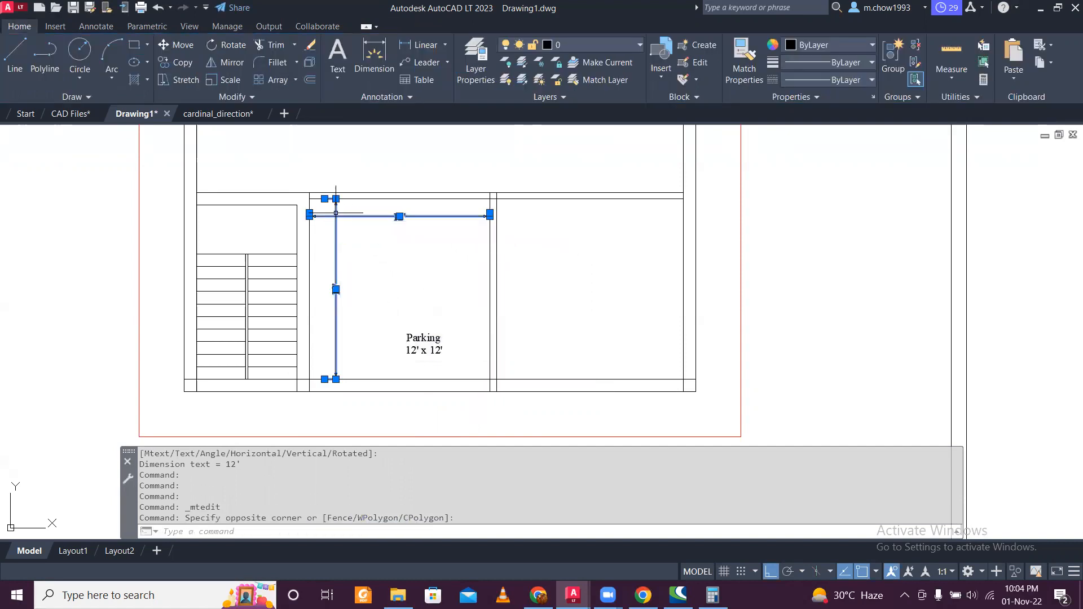
key("Delete")
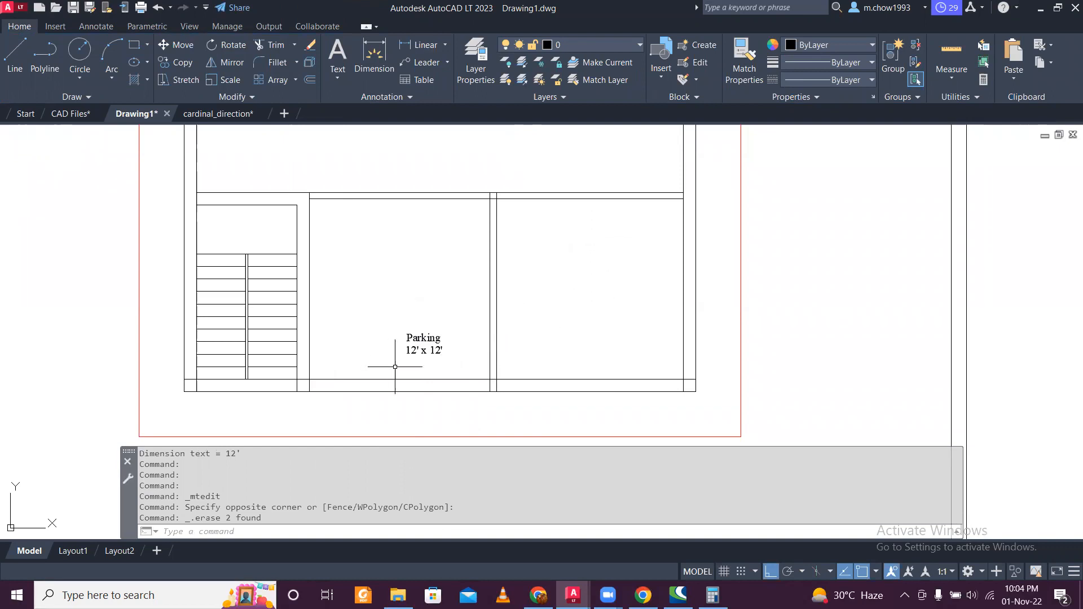
Step: Place a horizontal linear dimension across the room to the right of the parking space
left_click(418, 45)
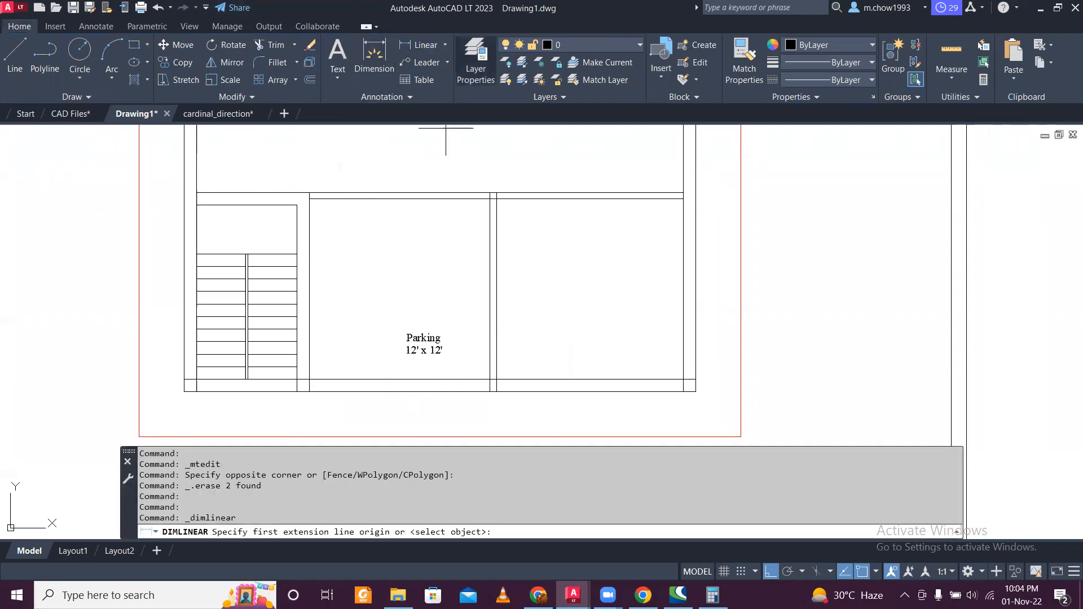
scroll(520, 229, "up", 3)
left_click(463, 200)
left_click(763, 200)
left_click(701, 194)
scroll(525, 177, "down", 2)
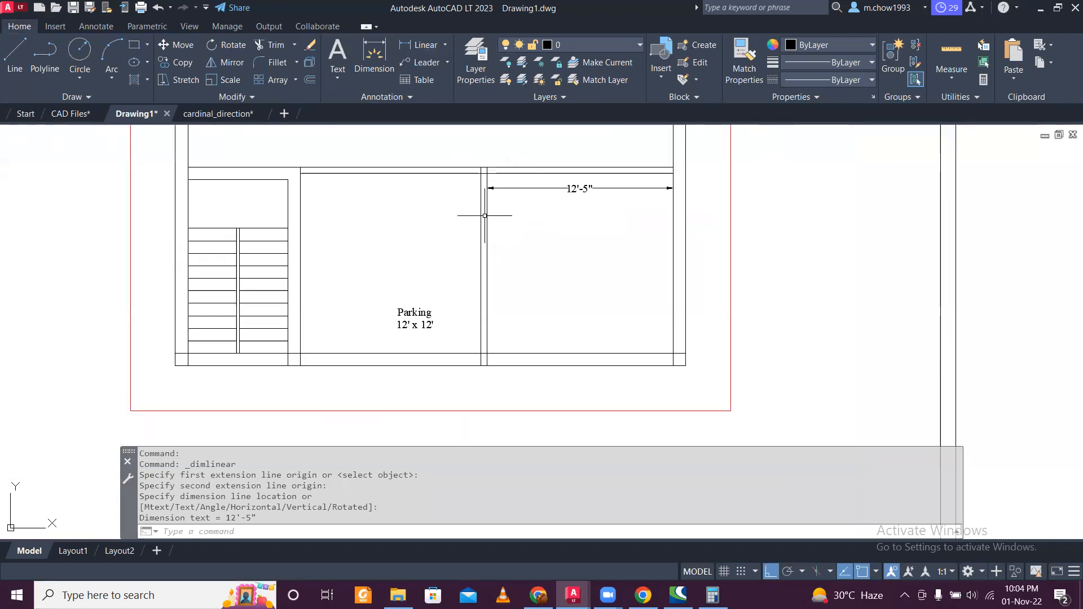
Step: Copy the Parking label horizontally into the room to the right of the parking space
left_click(439, 326)
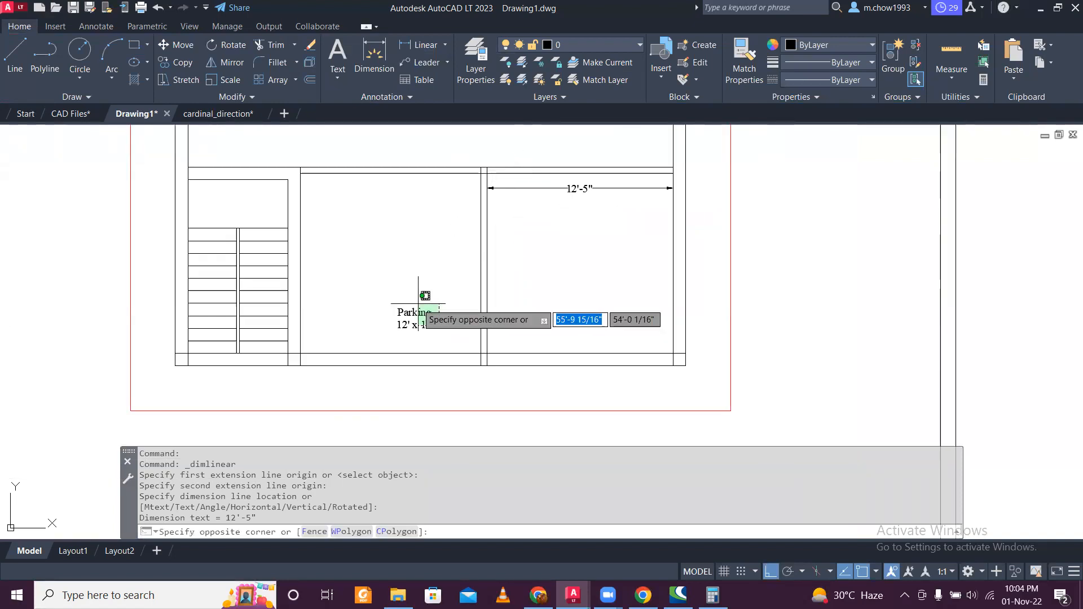
left_click(412, 299)
left_click(169, 62)
left_click(415, 248)
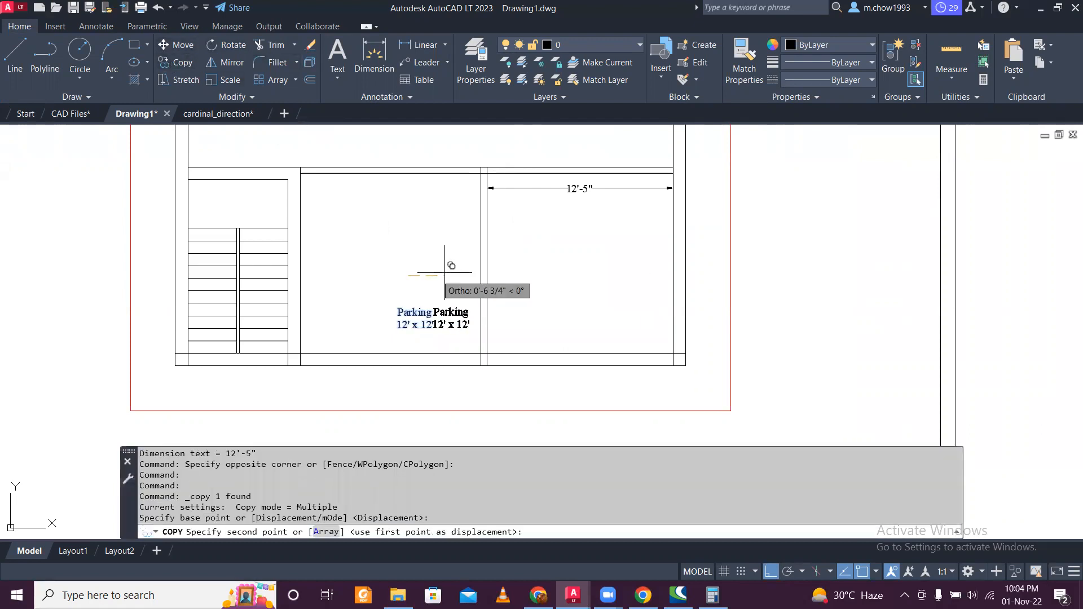
left_click(533, 263)
key("Escape")
Step: Change the copied label's text to Drawing Room with 12'5" x 12' on the second line
double_click(542, 313)
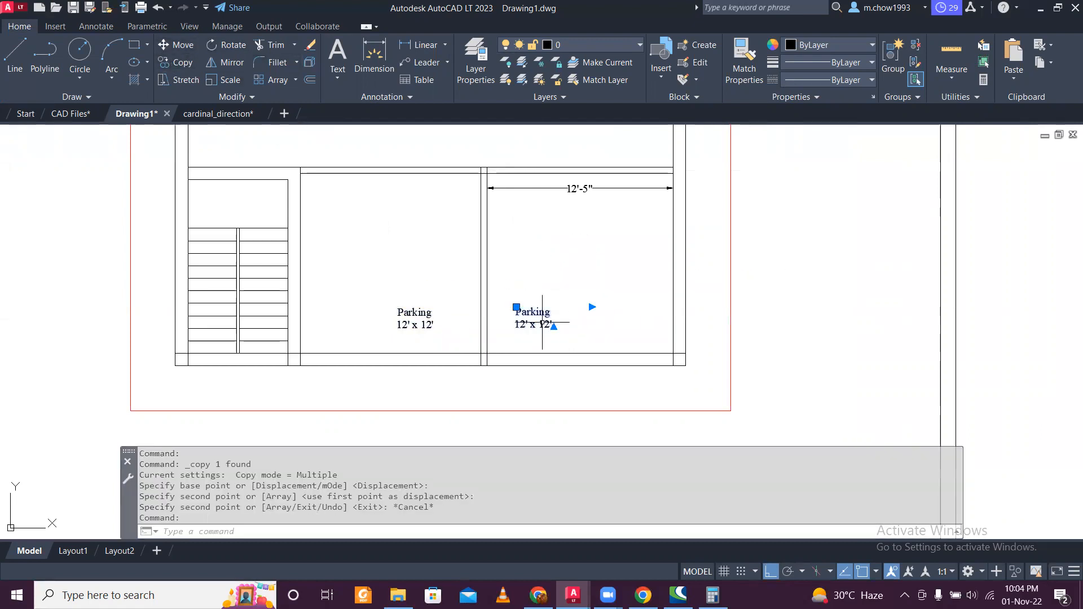
type("Draw")
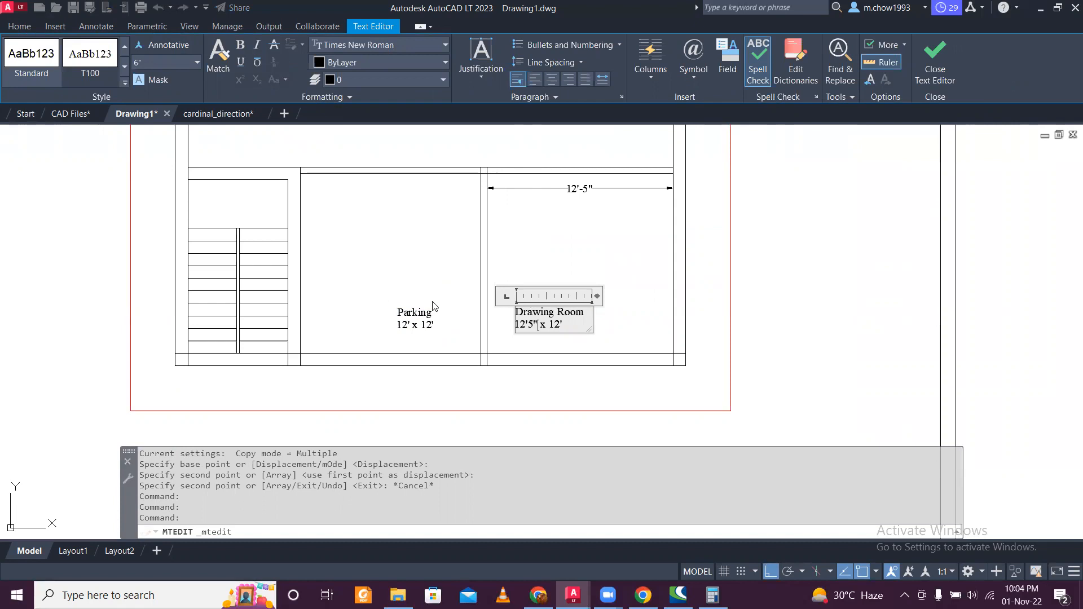
left_click(550, 385)
Step: Delete the horizontal linear dimension inside the drawing room
scroll(470, 323, "down", 2)
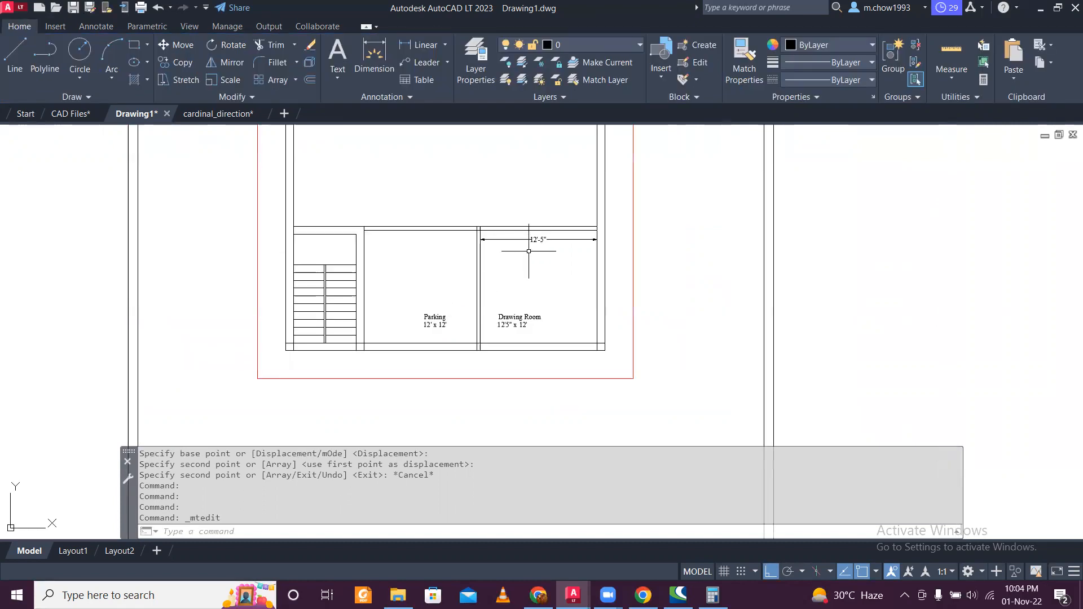
left_click(531, 240)
key("Delete")
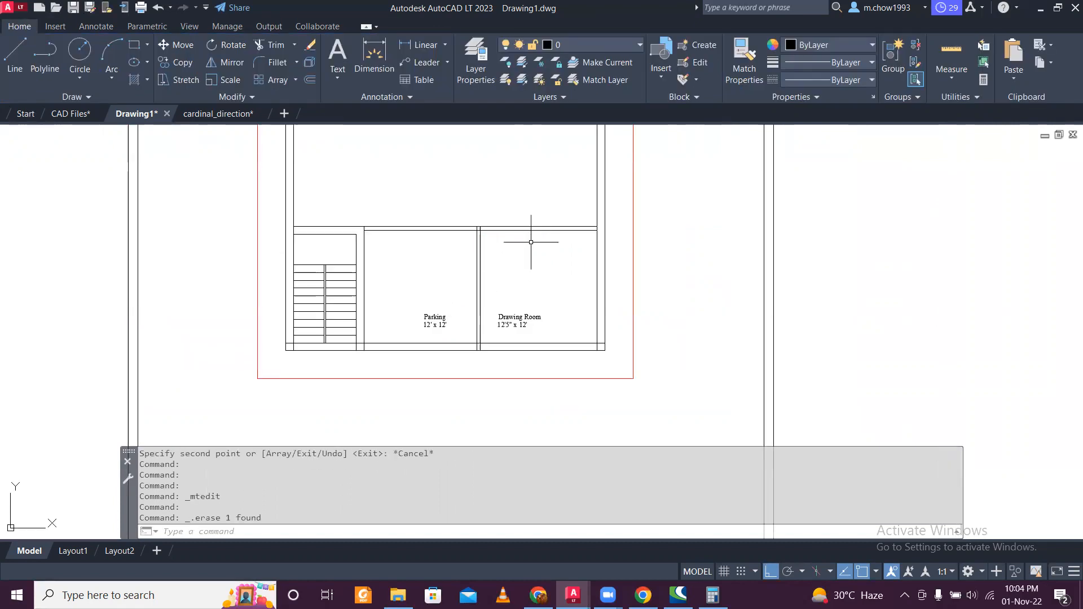
scroll(329, 357, "up", 4)
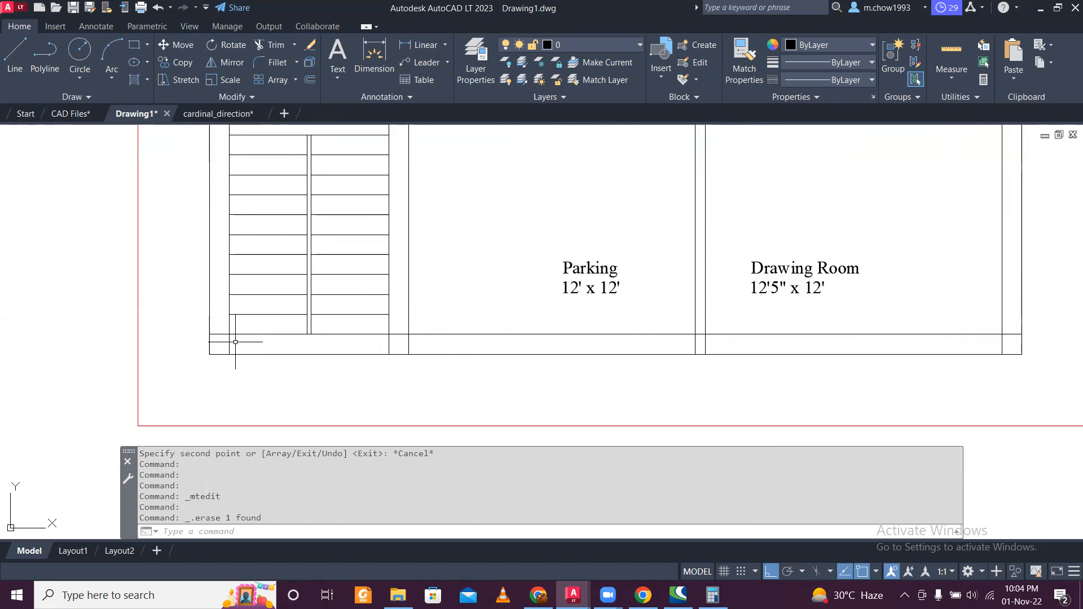
left_click(228, 342)
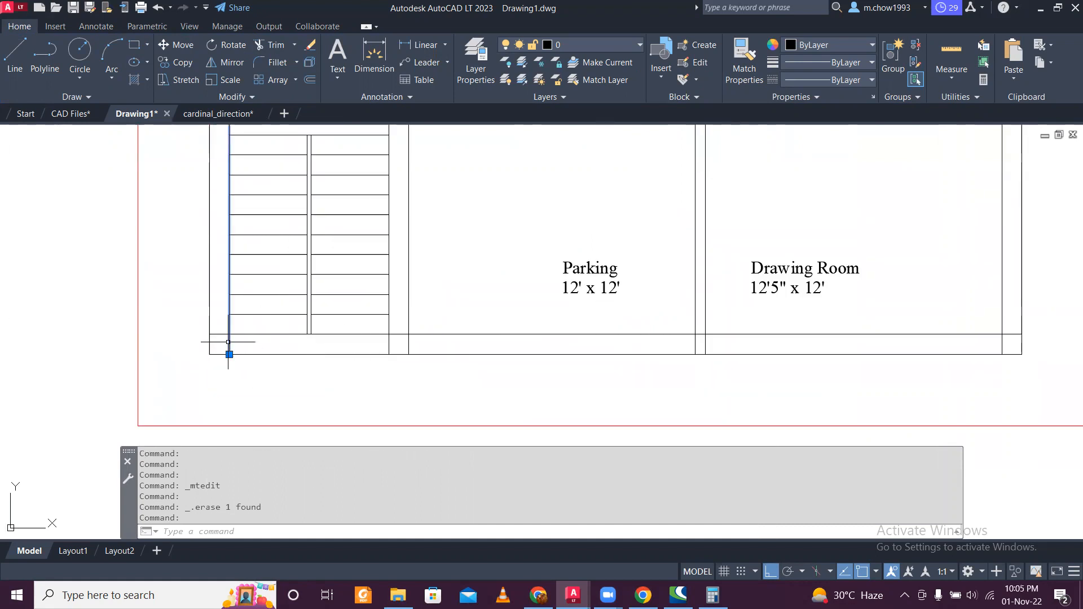
key("Return")
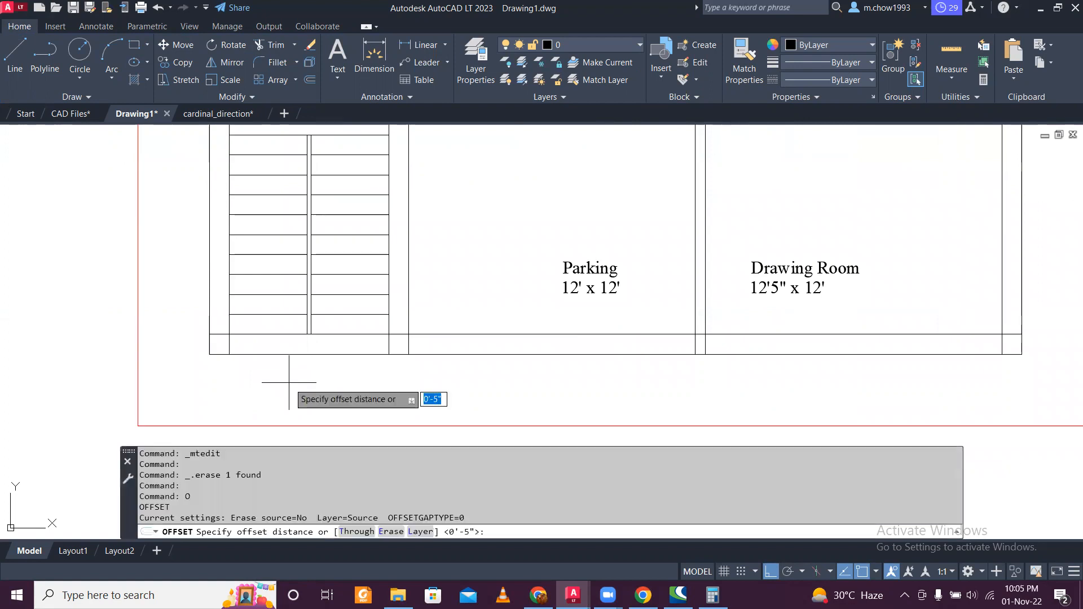
type("3'3")
key("Return")
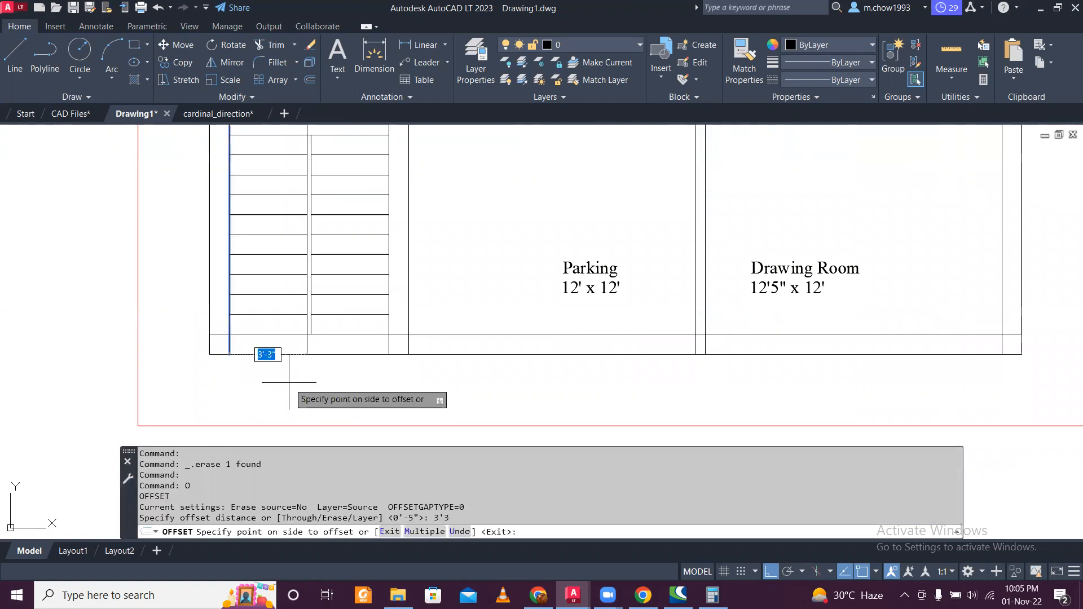
key("Escape")
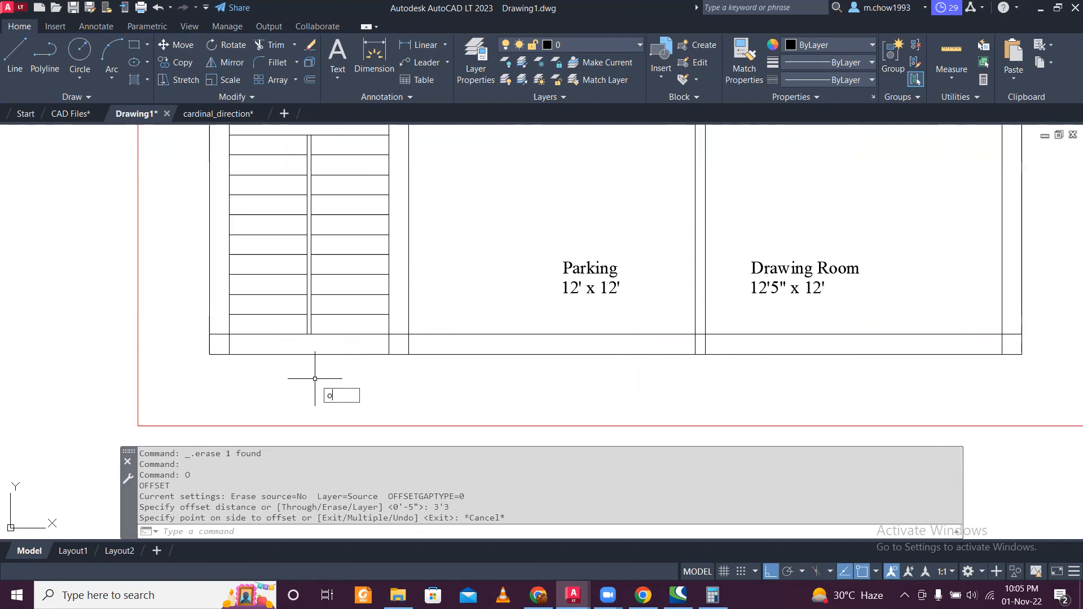
Step: Offset the left outer wall's inner line 3'3" to the right, toward the middle of the staircase
key("Return")
type("3'3")
key("Return")
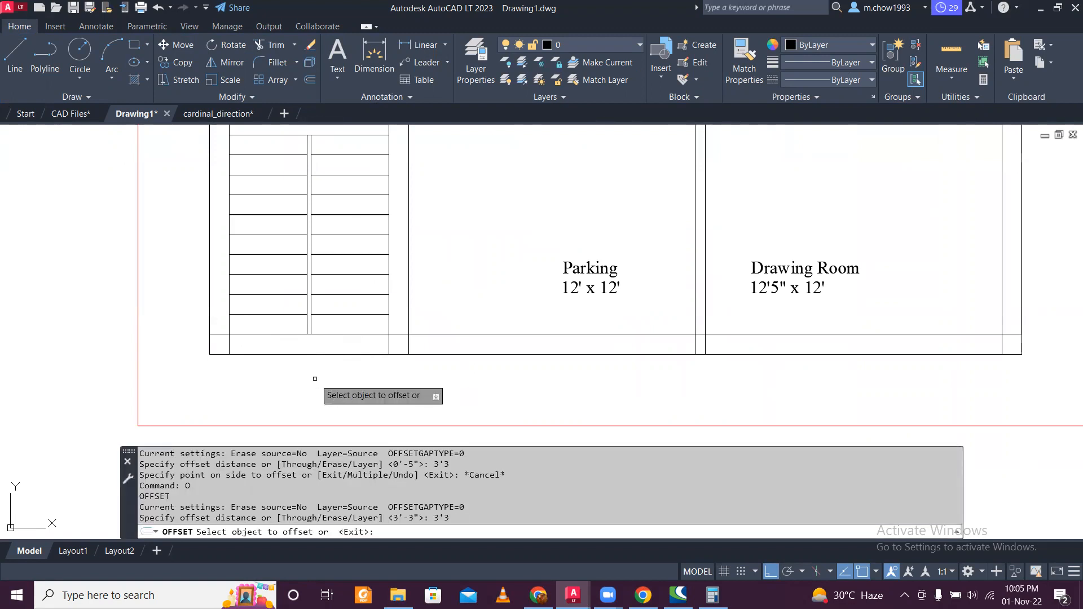
left_click(229, 343)
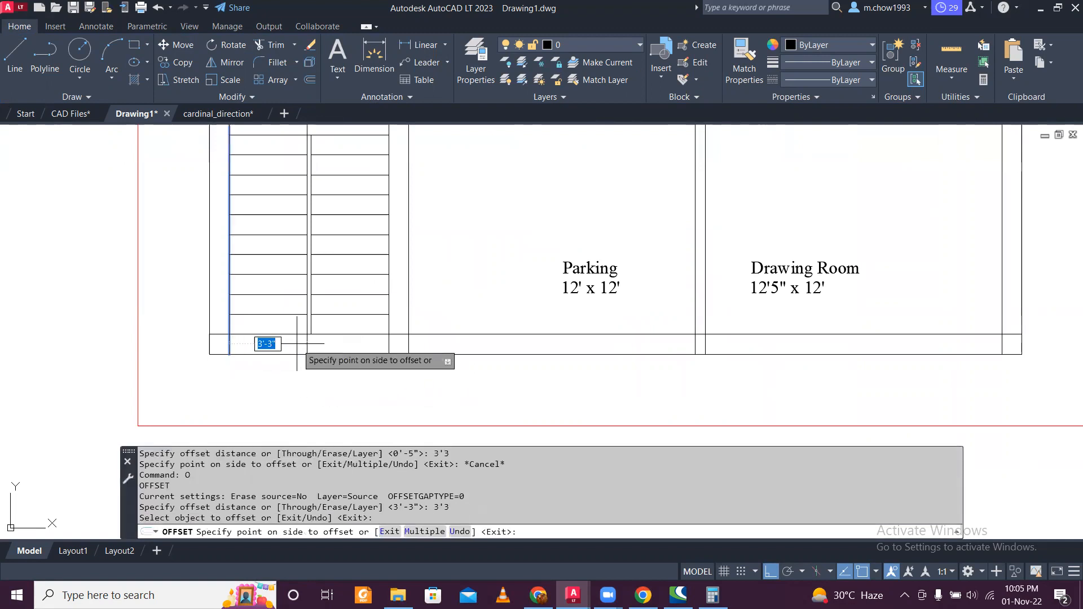
left_click(340, 381)
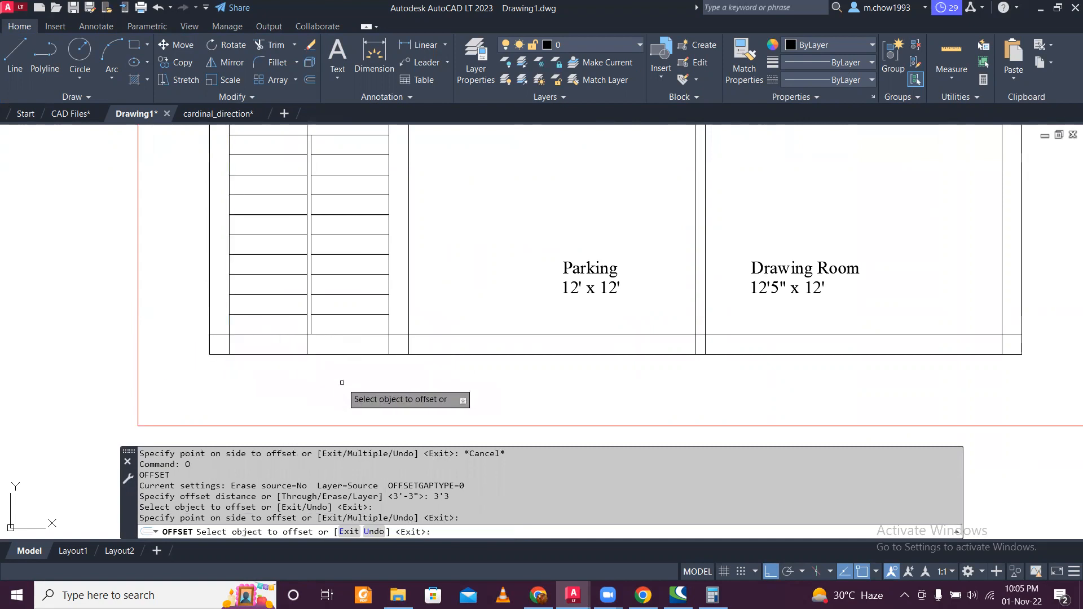
key("Escape")
Step: Trim the front wall's outer line between the left wall's inner line and its 3'3" offset line below the stairs
type("t")
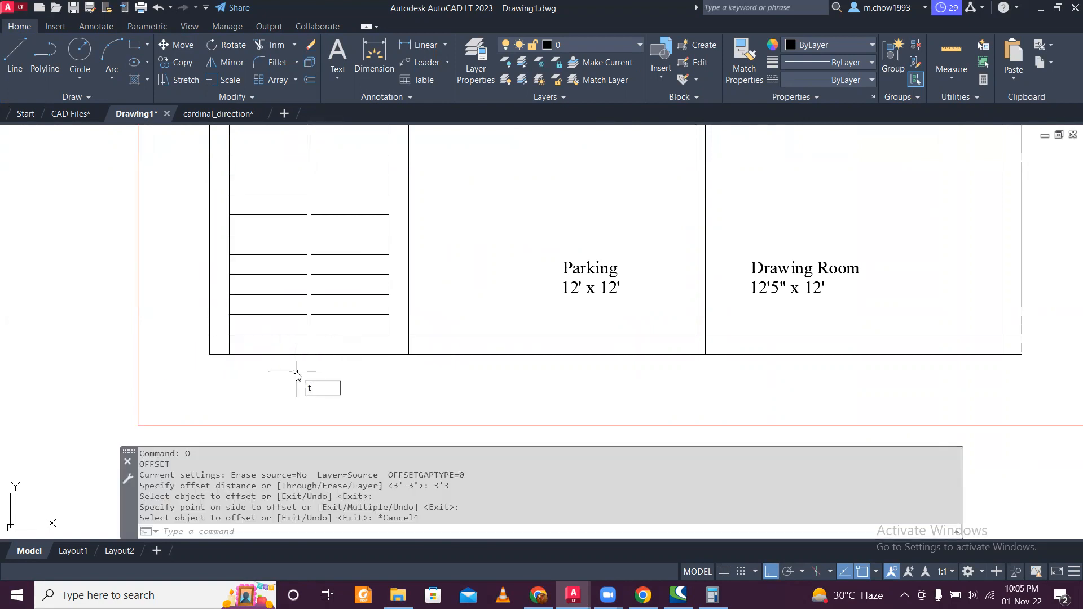
type("r")
key("Return")
left_click_drag(295, 371, 279, 349)
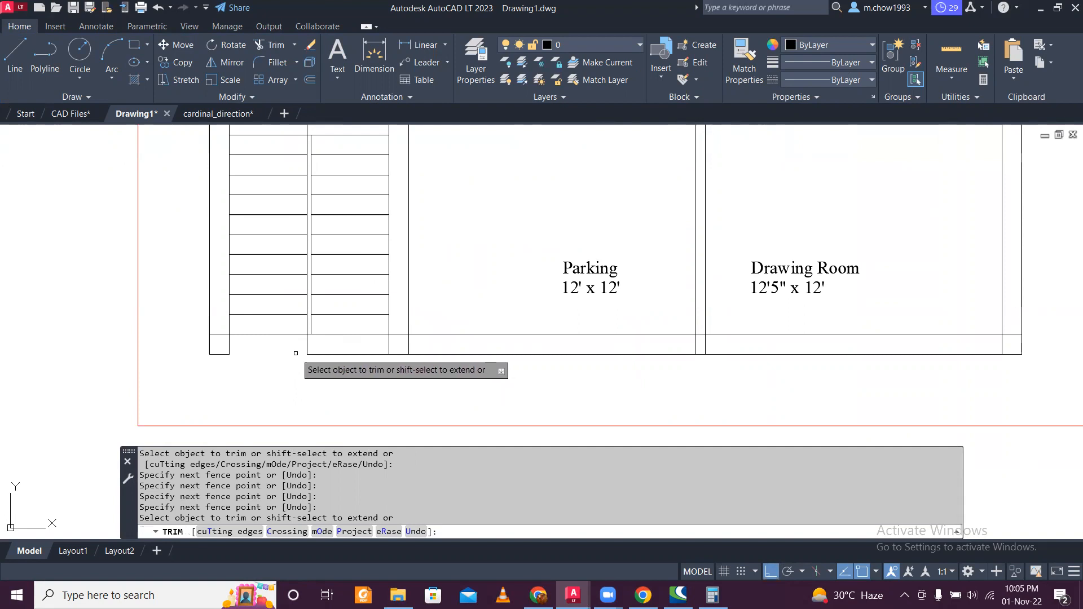
key("Escape")
Step: Draw a horizontal line midway through the front wall's thickness, spanning the full width of the parking space
scroll(294, 357, "down", 4)
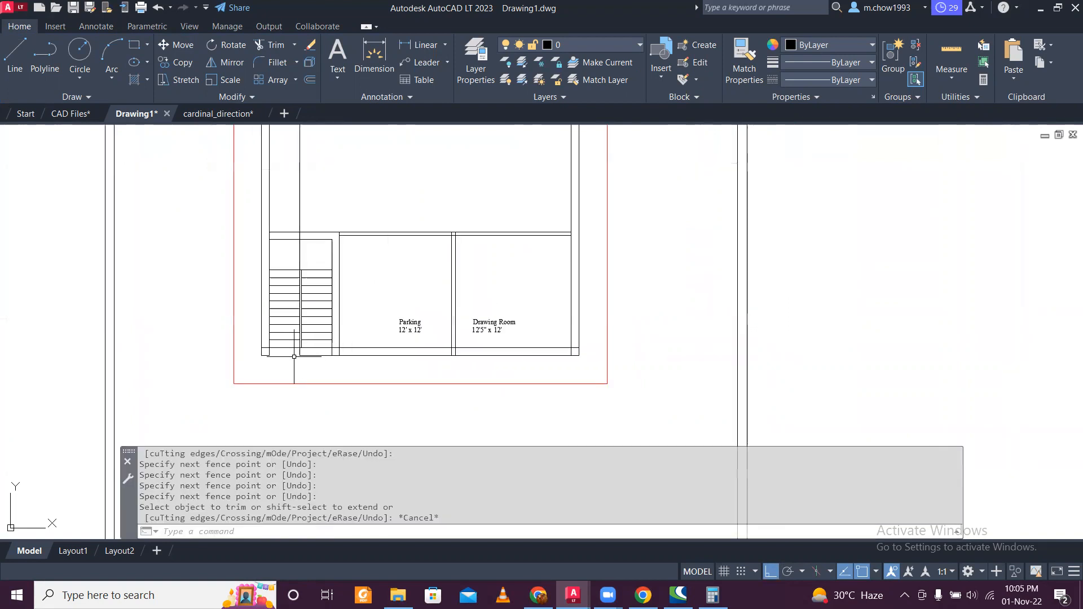
scroll(294, 356, "up", 2)
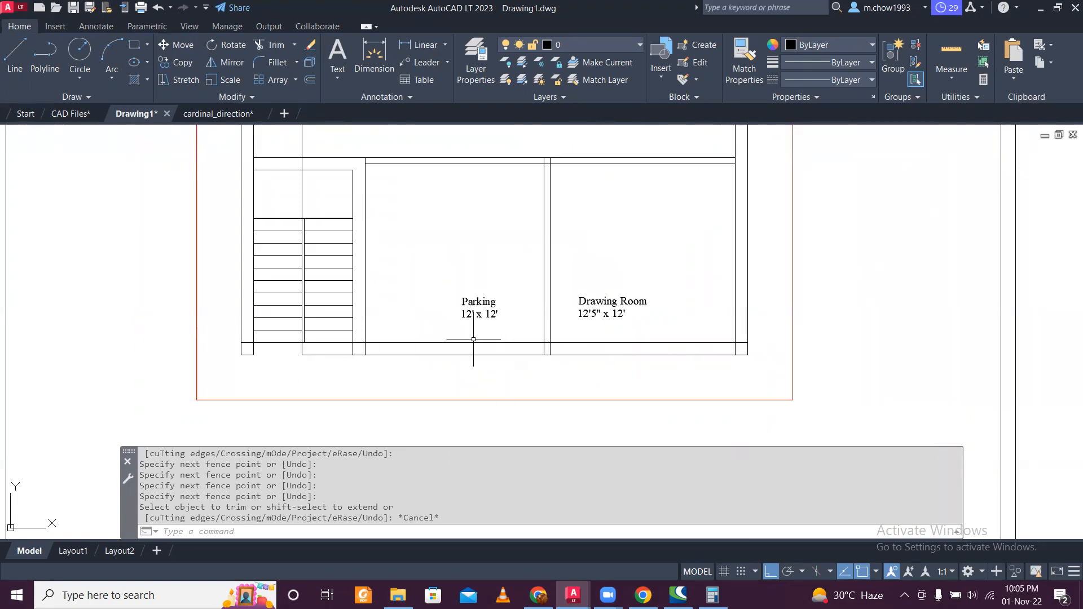
left_click(14, 57)
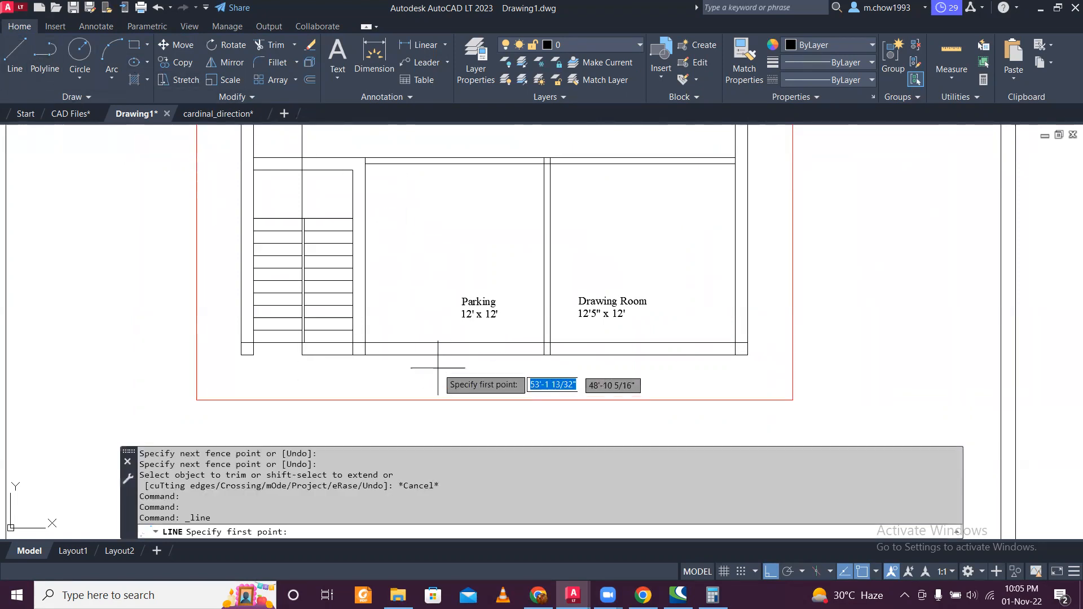
scroll(438, 372, "up", 2)
left_click(322, 337)
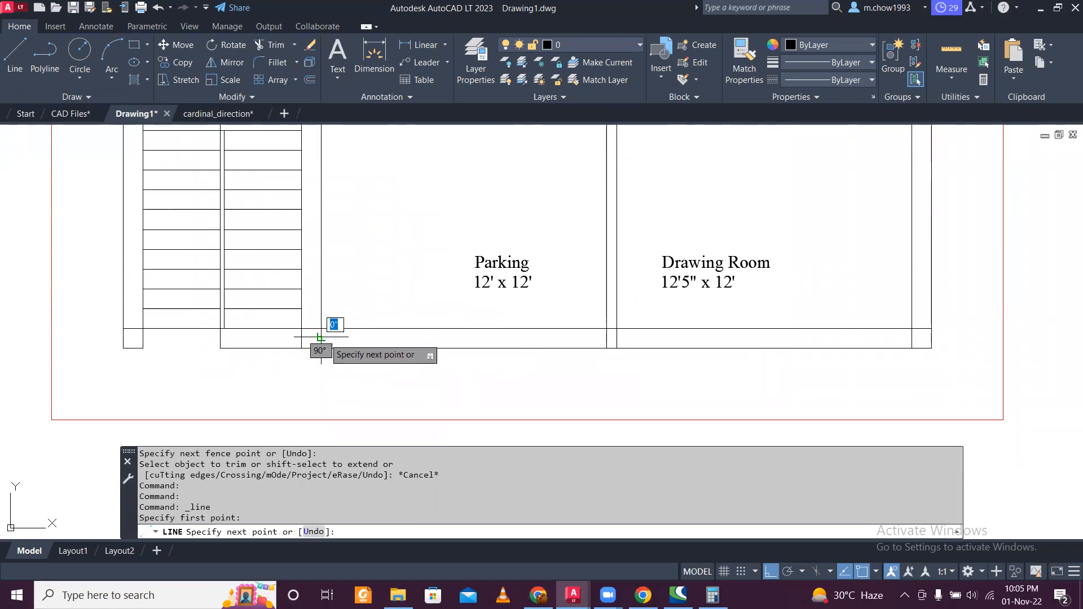
left_click(606, 337)
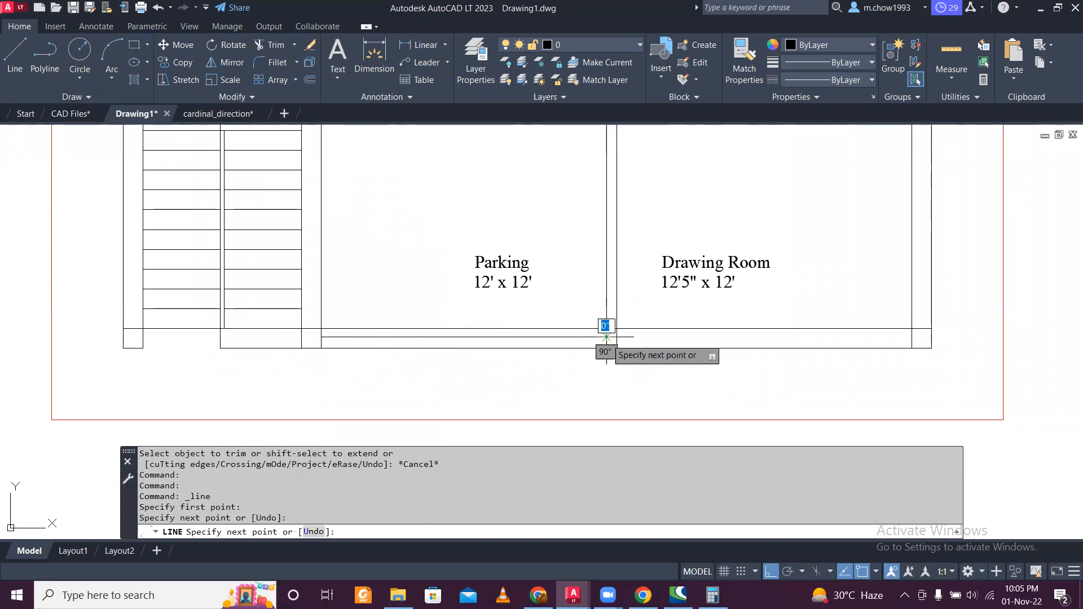
key("Escape")
Step: Offset the line across the parking front 1" outward twice in succession to form three parallel shutter lines
type("o")
key("Return")
type("1")
key("Return")
scroll(537, 361, "up", 2)
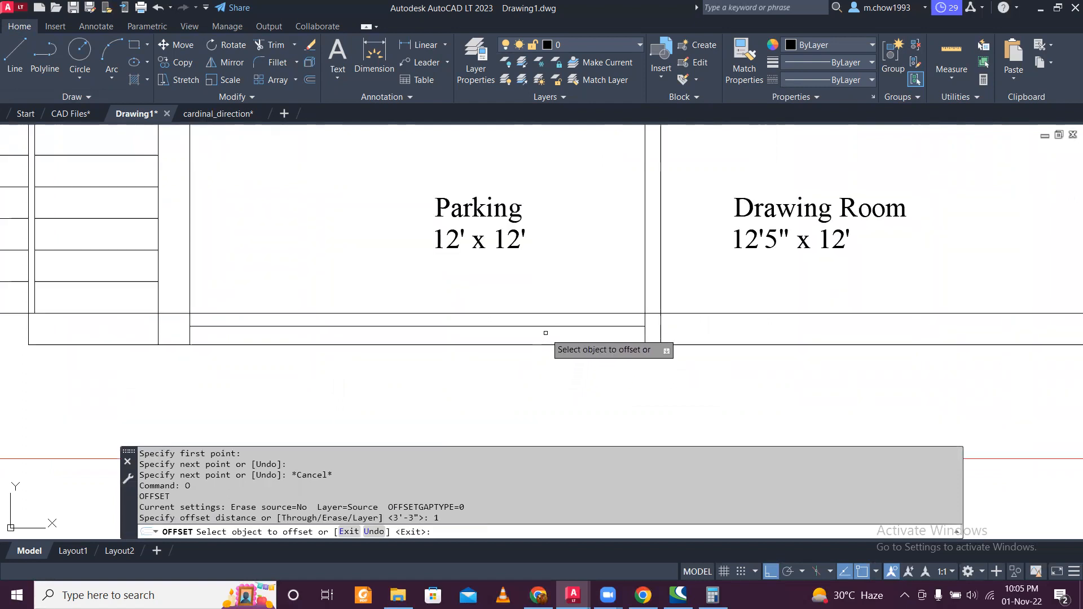
left_click(546, 326)
left_click(543, 338)
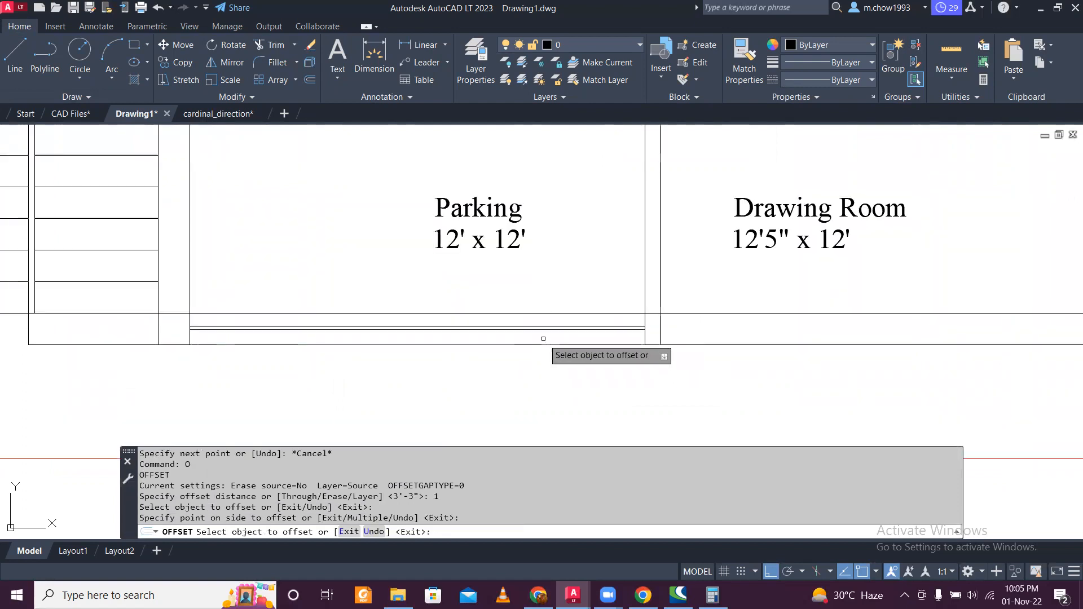
scroll(543, 338, "up", 2)
left_click(528, 326)
left_click(549, 341)
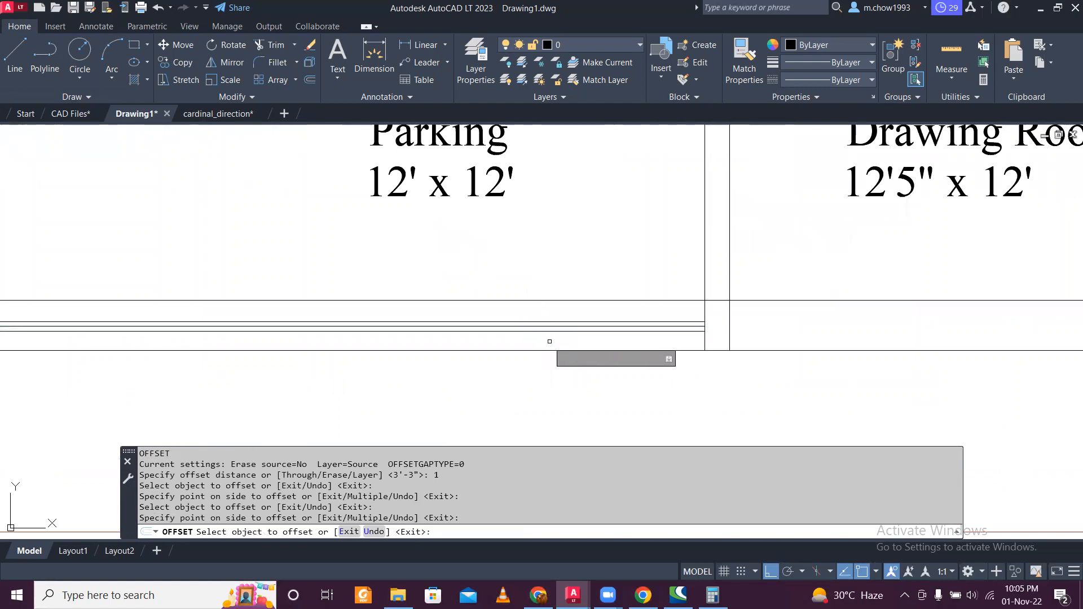
scroll(550, 341, "down", 4)
key("Escape")
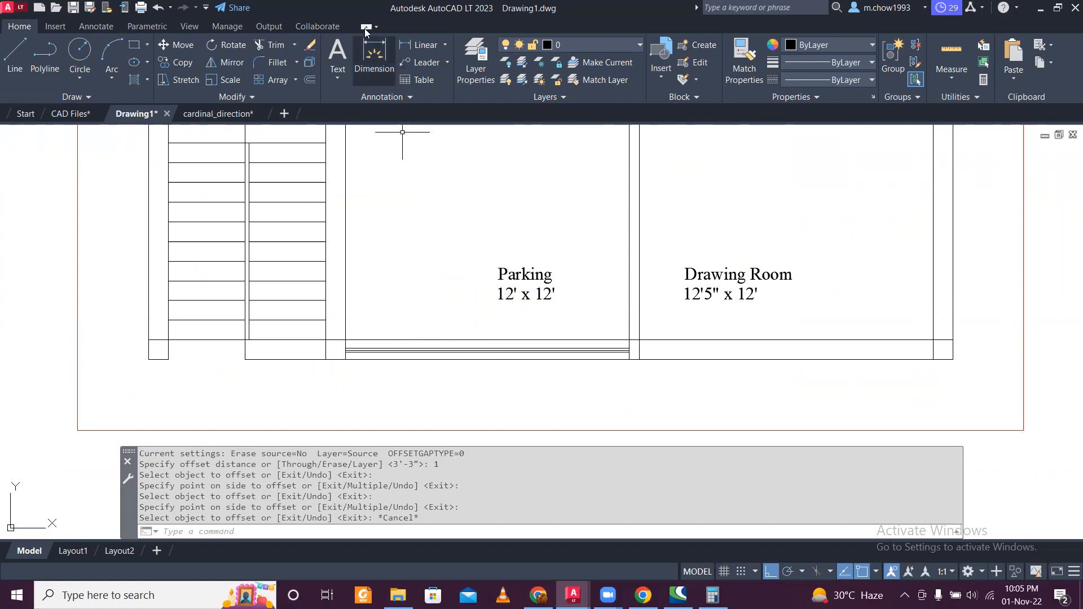
Step: Add a multiline text label reading RS just below the front wall of the parking space
left_click(337, 76)
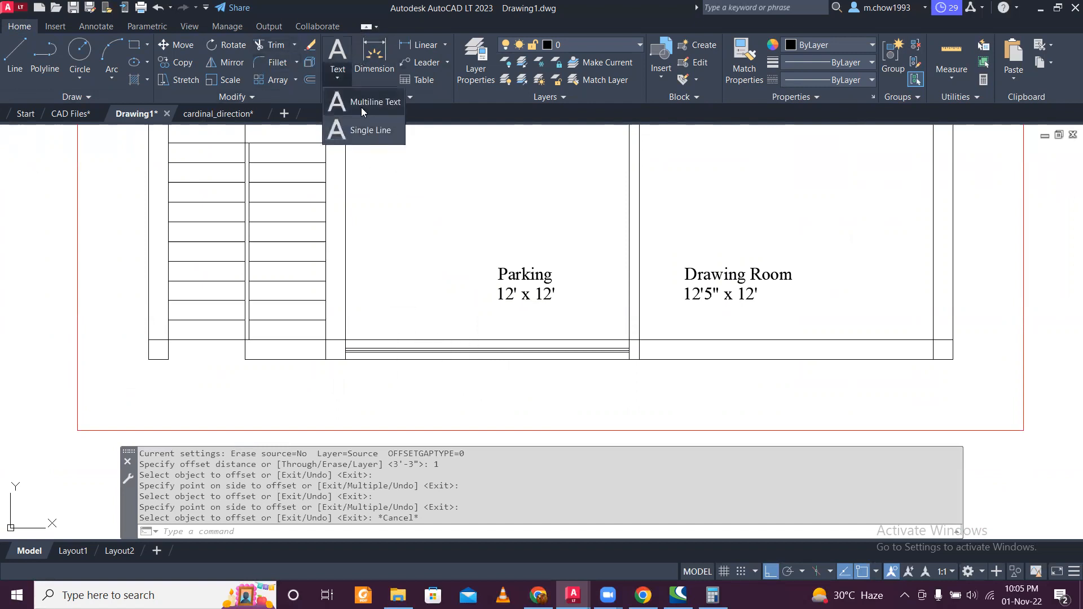
left_click(370, 99)
scroll(473, 372, "up", 2)
left_click(439, 356)
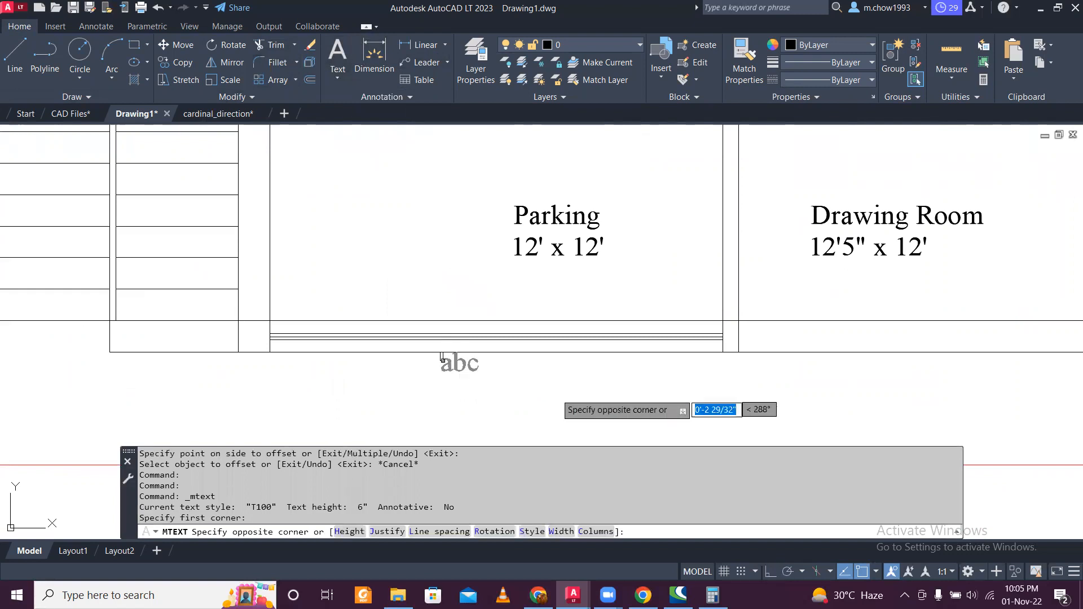
left_click(557, 393)
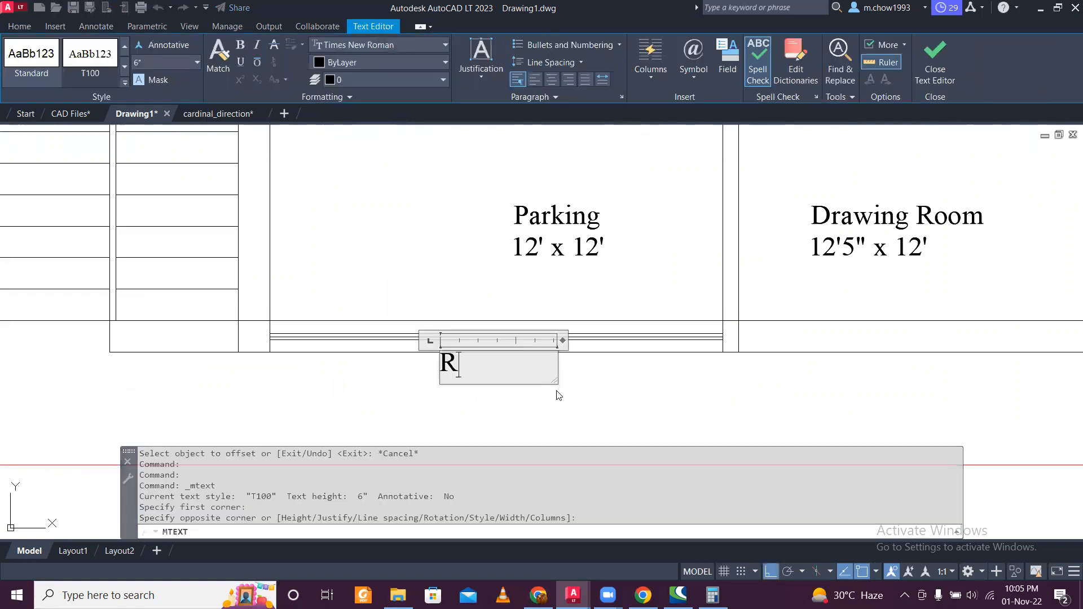
left_click(576, 402)
Step: Move the RS label horizontally to the right, closer to the middle of the parking front
left_click(510, 399)
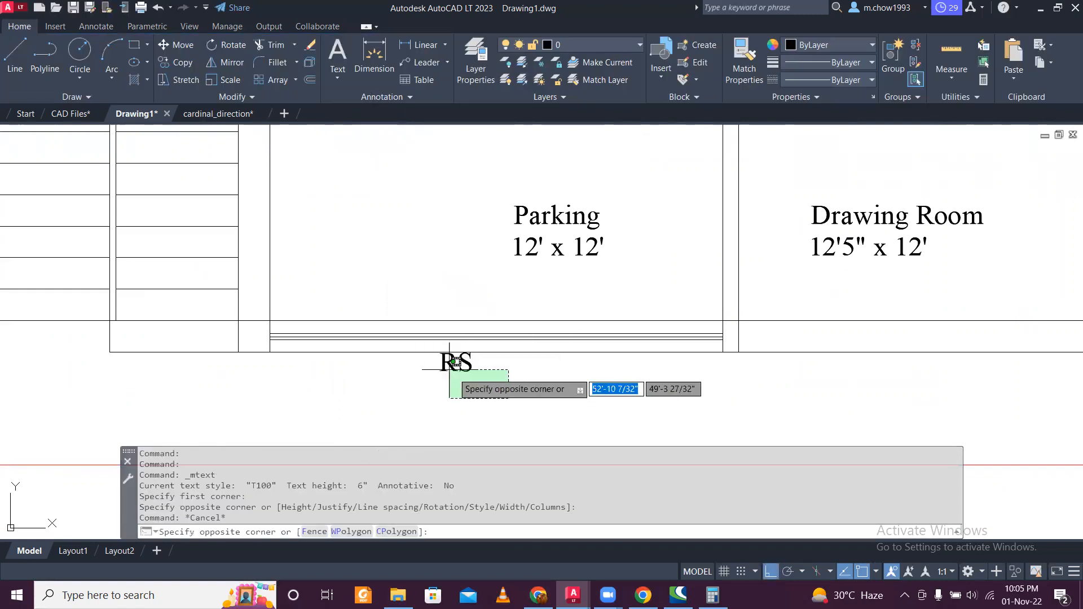
left_click(447, 361)
left_click(172, 49)
left_click(490, 414)
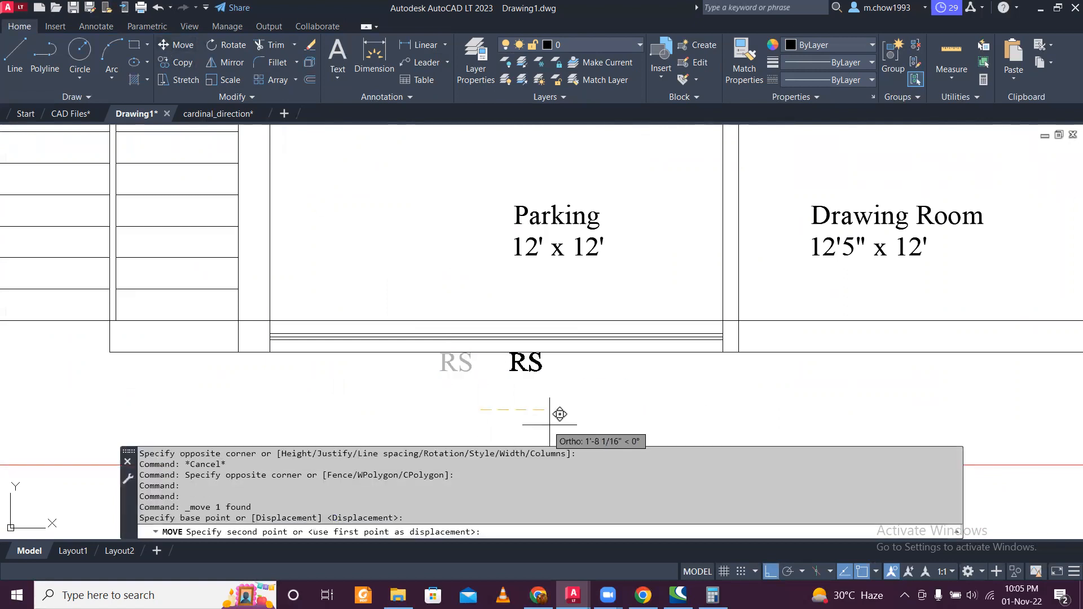
left_click(542, 414)
Step: Draw a horizontal line 3'3" long in the empty space below the staircase entrance, inside the red plot boundary
scroll(441, 376, "down", 4)
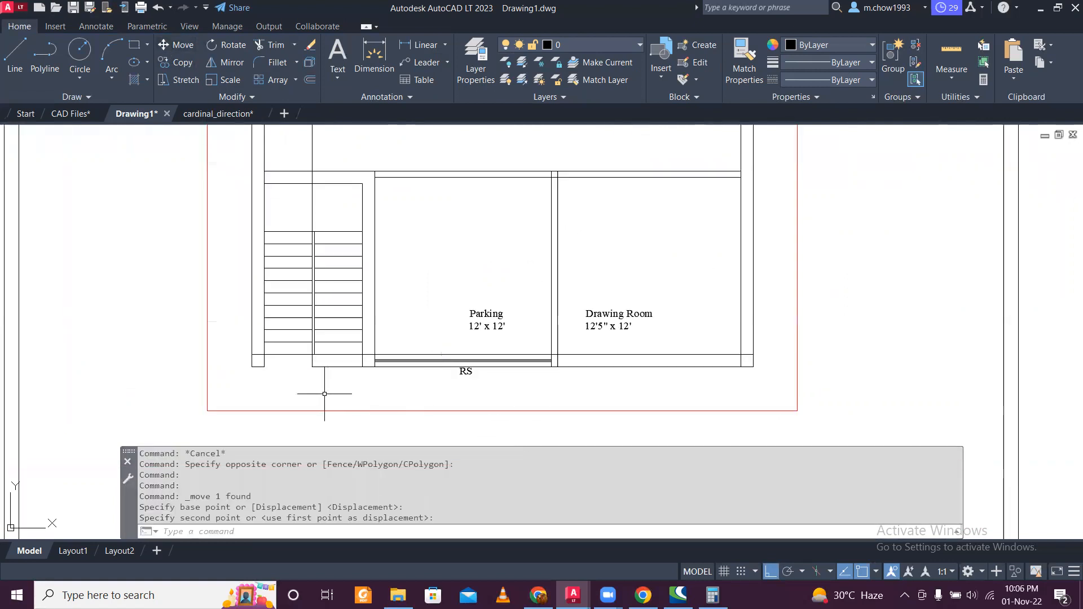
scroll(325, 394, "up", 2)
scroll(283, 349, "up", 2)
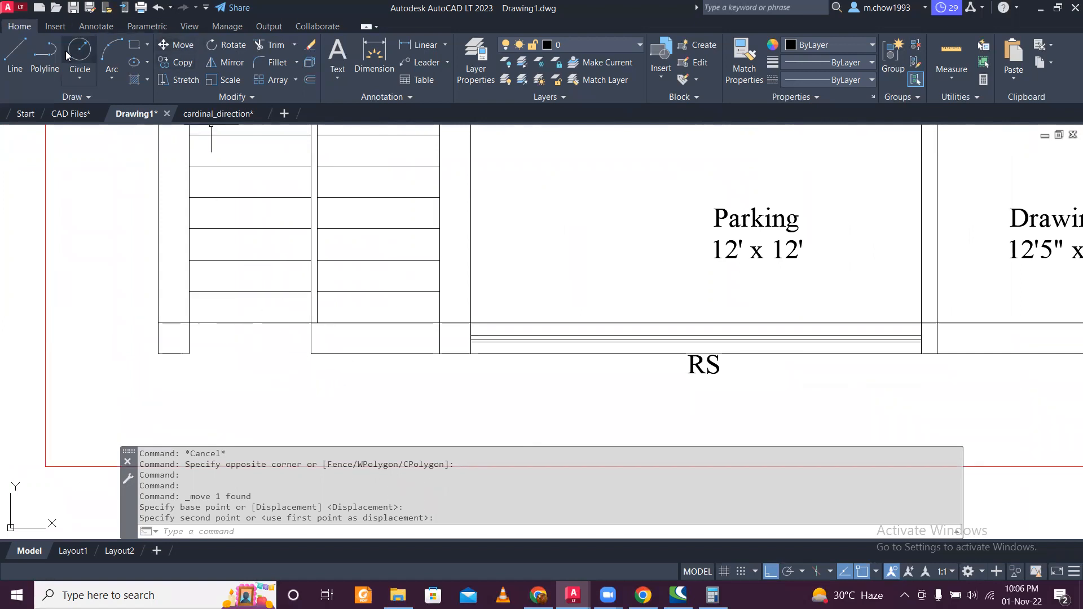
left_click(19, 66)
middle_click_drag(503, 407, 498, 273)
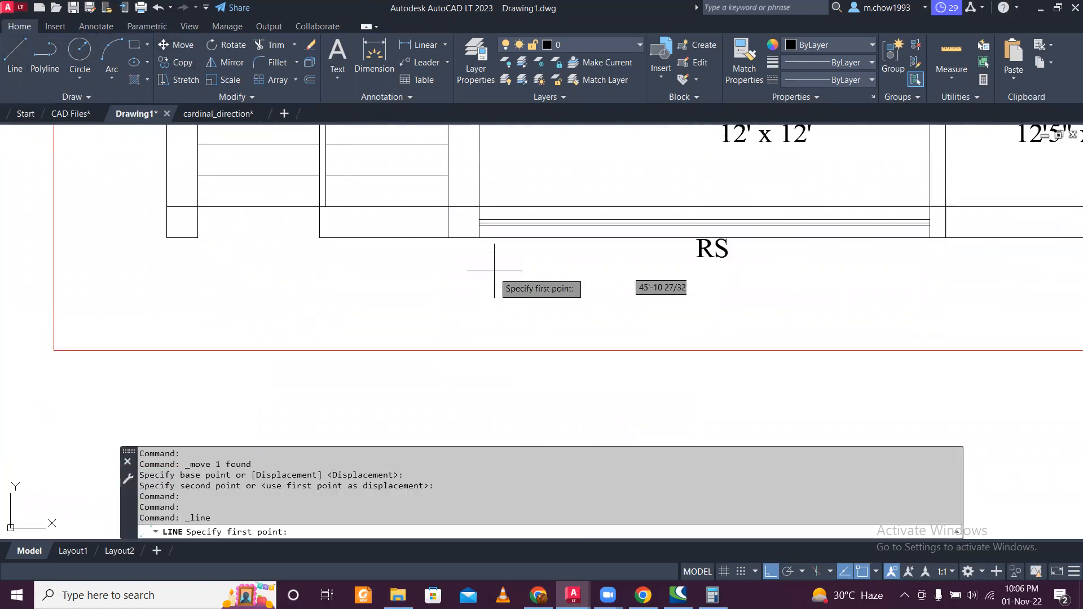
left_click(292, 304)
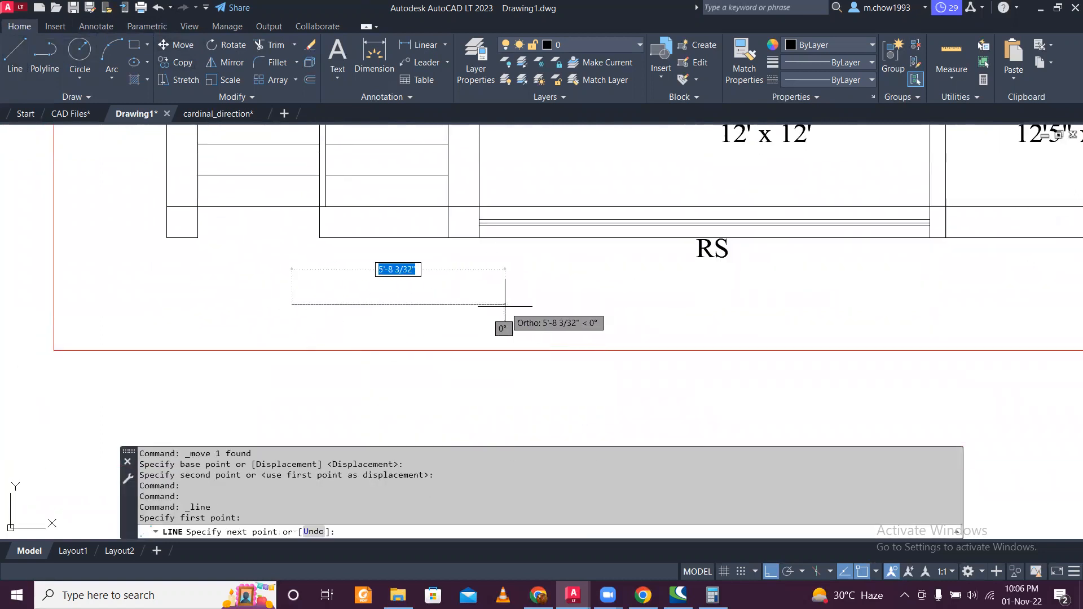
type("3'3'")
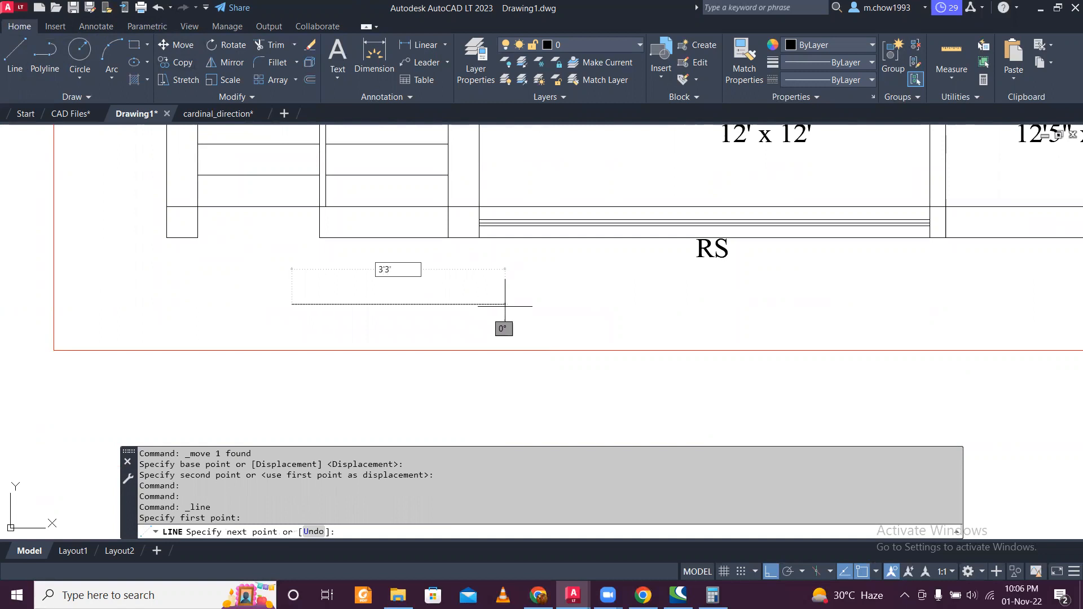
key("Return")
key("Escape")
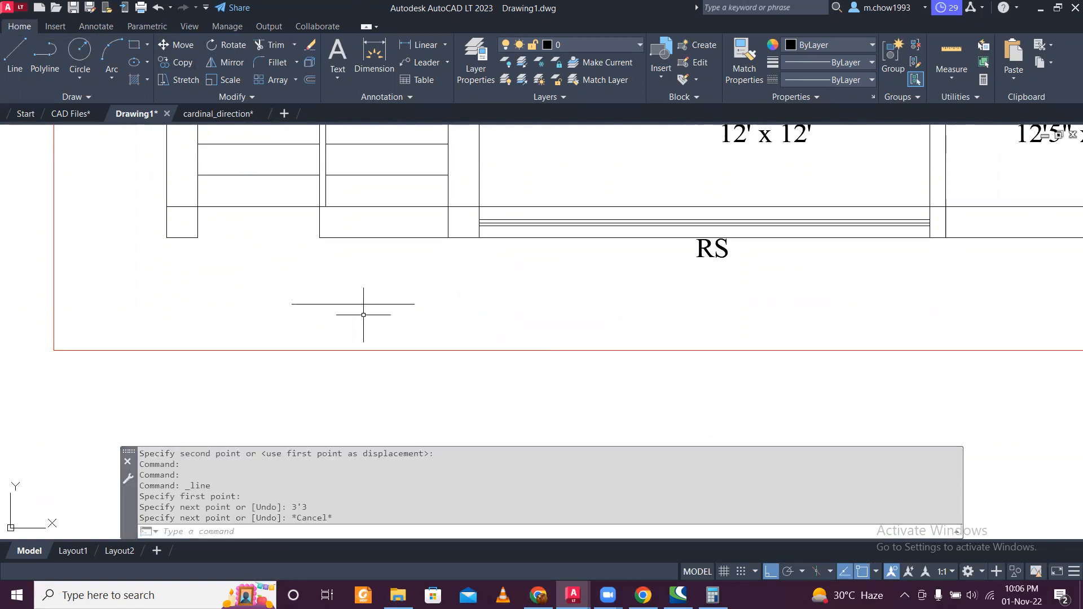
Step: Draw a 1" by 1" square above the left end of the 3'3" line
scroll(341, 298, "up", 2)
scroll(328, 278, "up", 2)
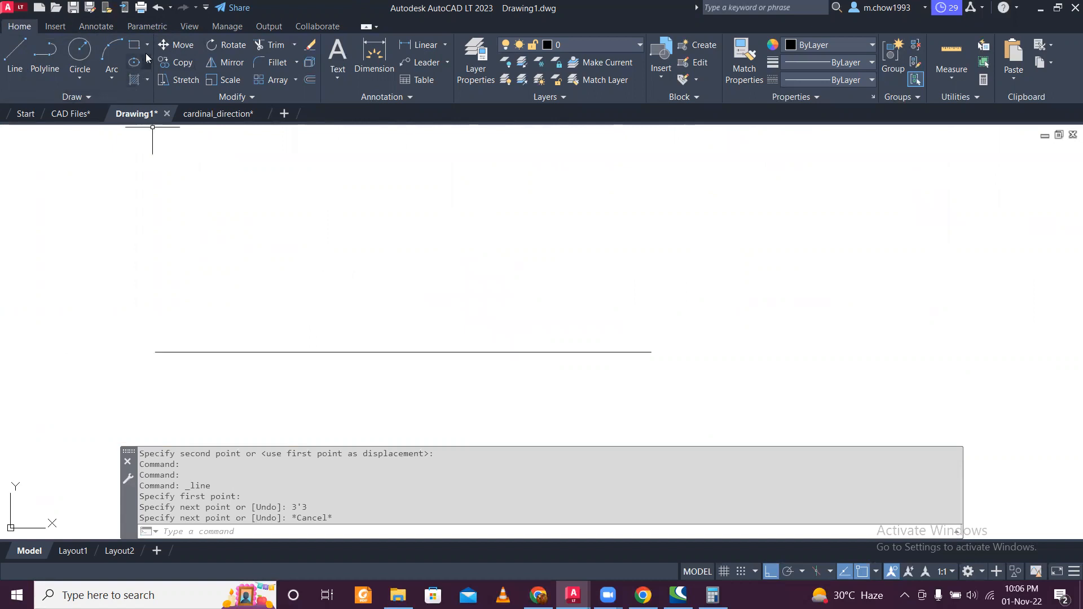
left_click(134, 45)
left_click(194, 199)
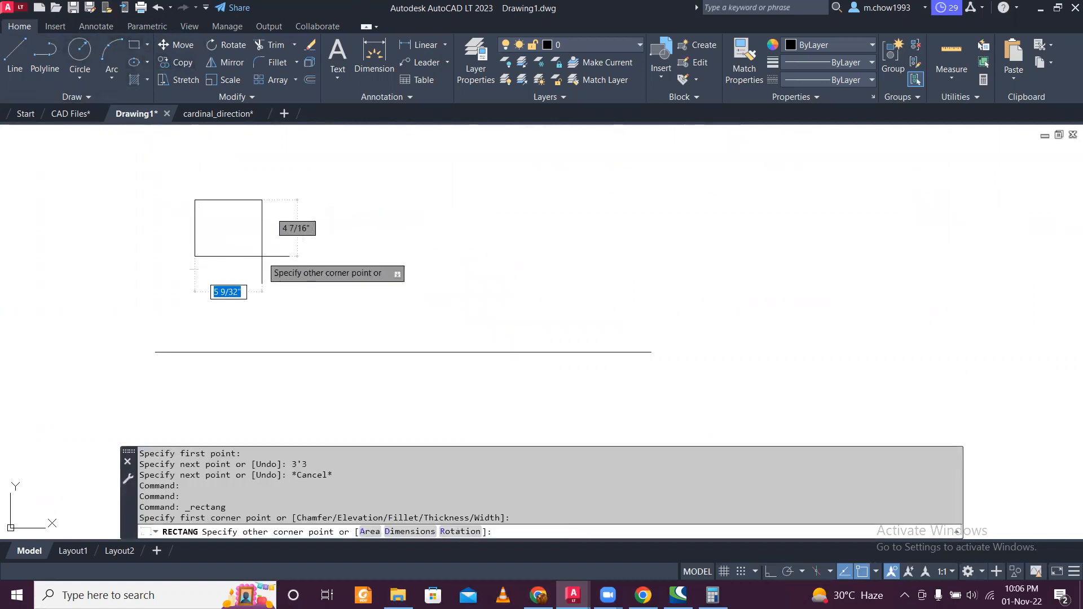
type("1")
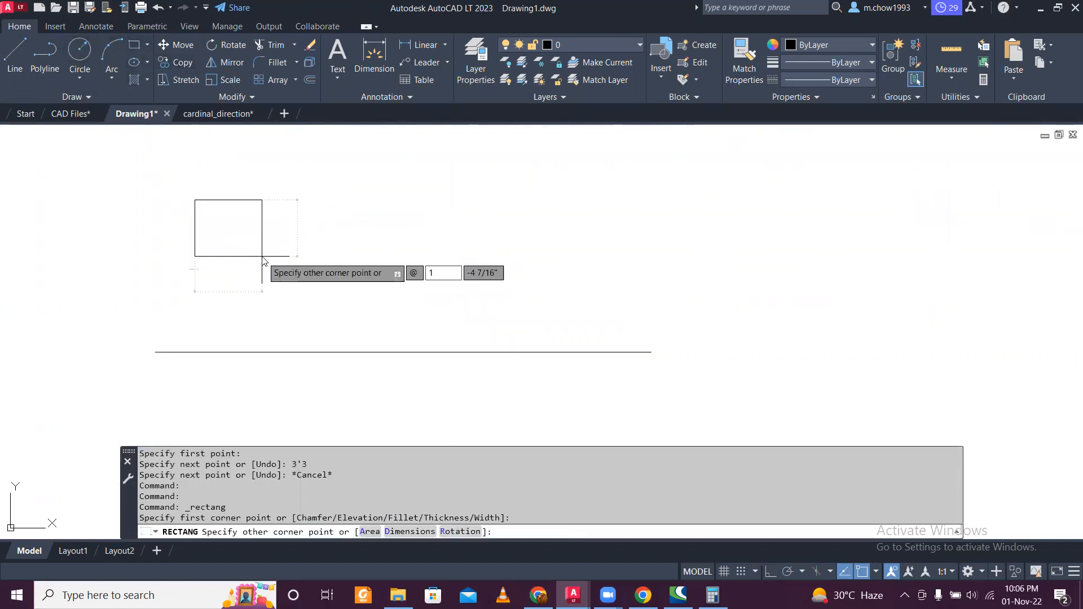
key("Tab")
type("1")
key("Return")
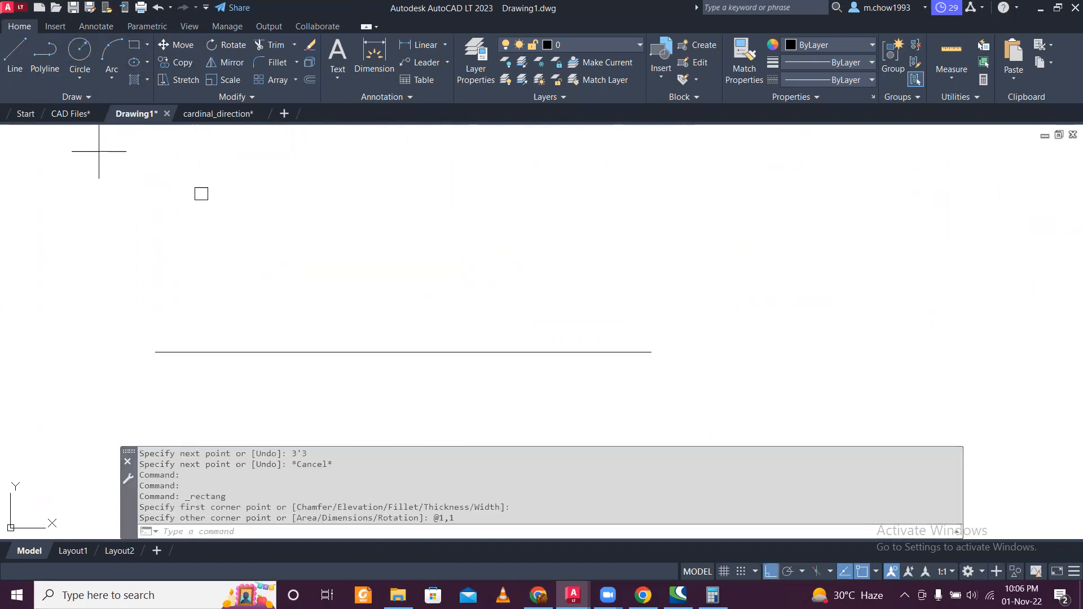
Step: Move the small square so it sits on top of the 3'3" line, flush with the line's left end
left_click_drag(99, 151, 355, 326)
left_click(179, 44)
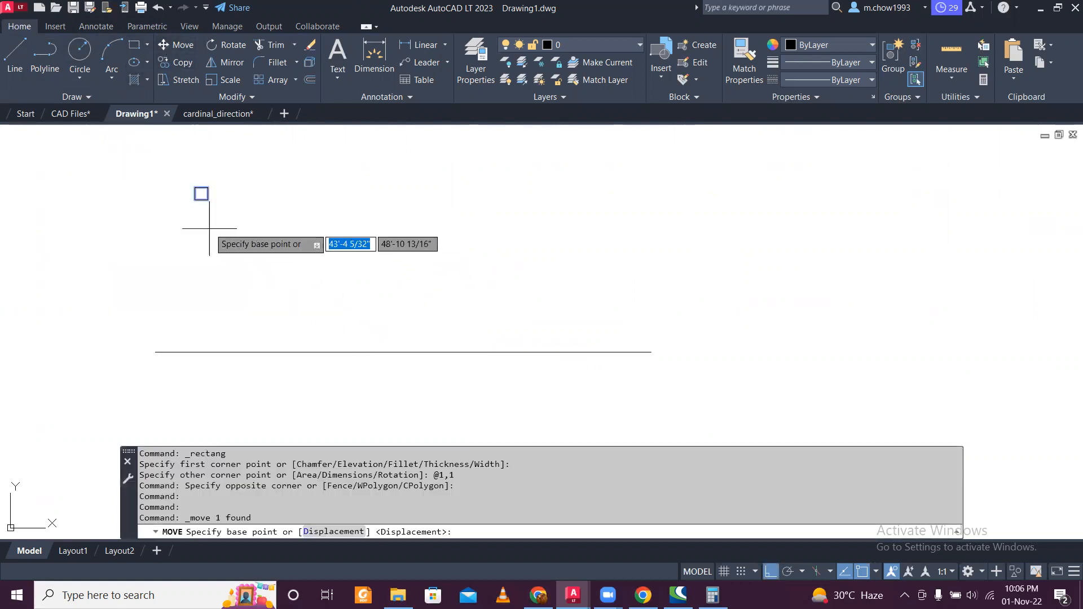
left_click(201, 193)
left_click(162, 346)
Step: Copy the small square horizontally to the line's right end, forming the second door jamb
left_click(186, 341)
left_click(156, 159)
left_click(178, 62)
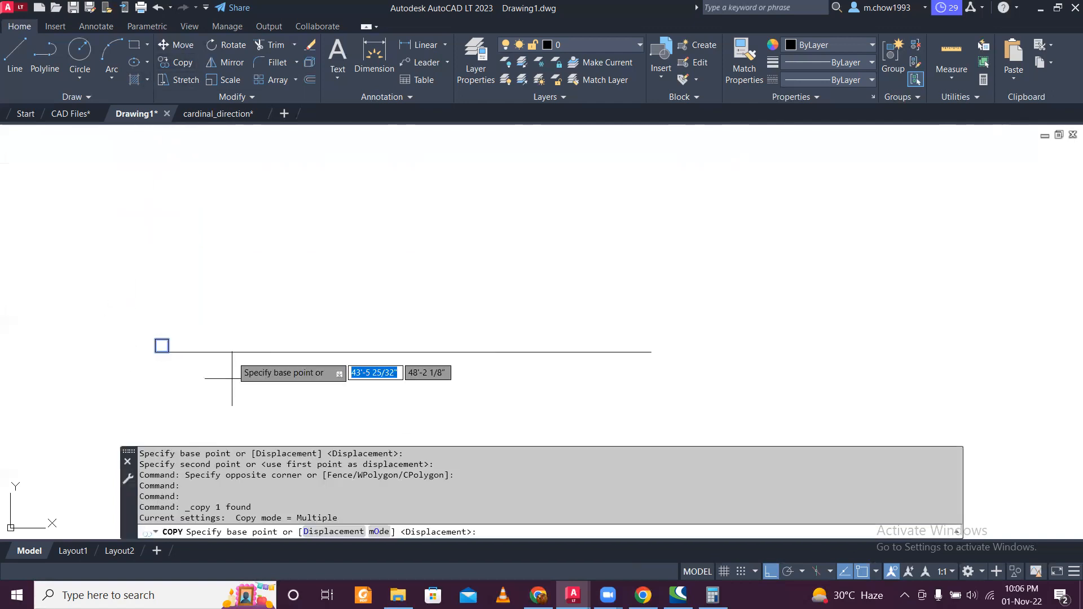
left_click(162, 345)
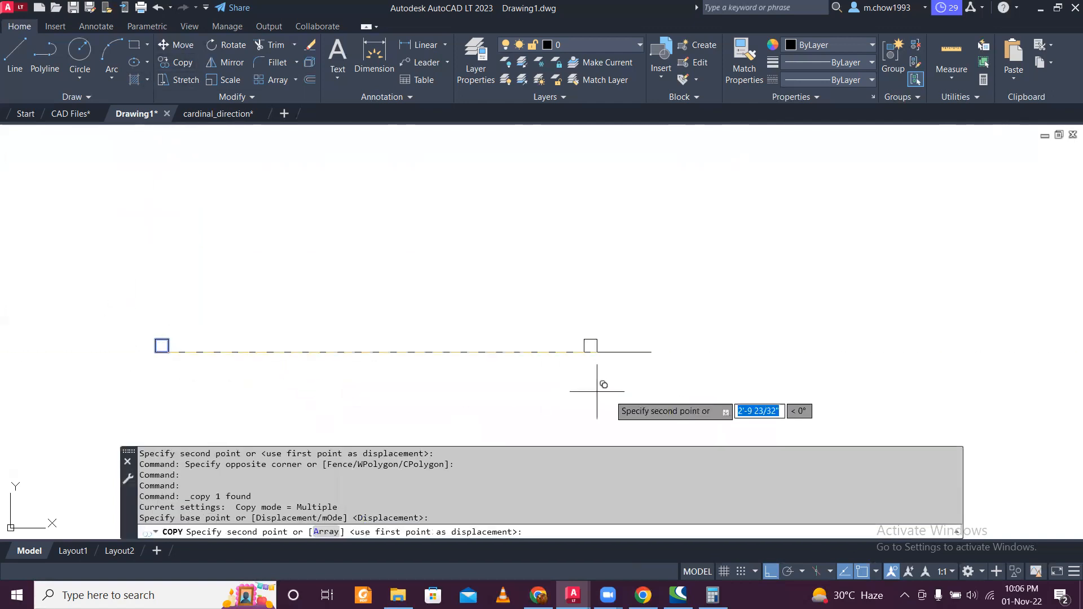
left_click(644, 345)
key("Escape")
Step: Draw a vertical door leaf rectangle 1" wide and 2'6" high above the left jamb square
scroll(515, 339, "down", 2)
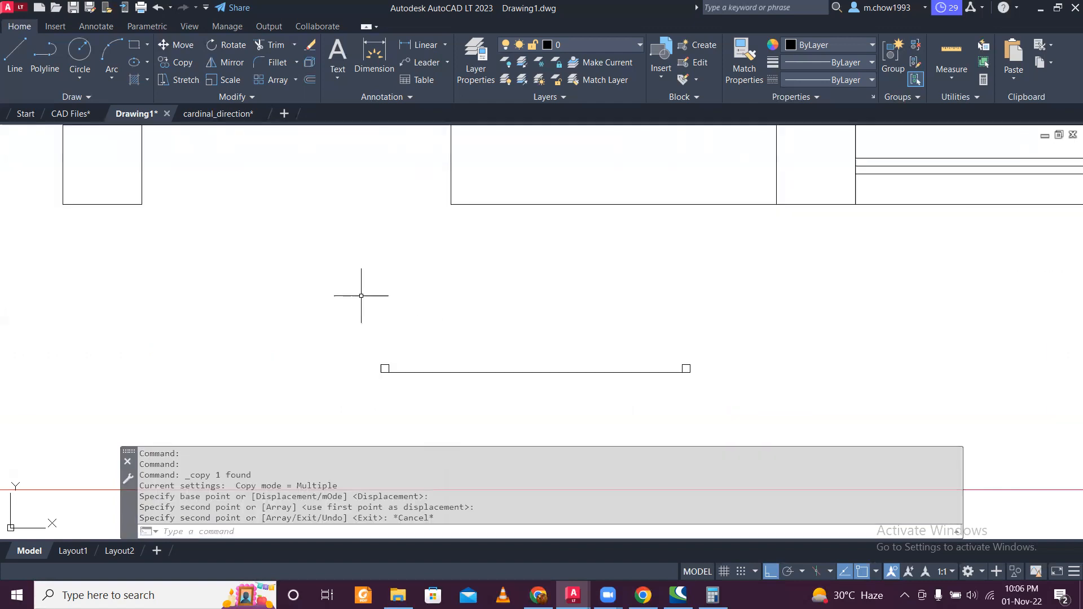
left_click(135, 46)
scroll(338, 333, "up", 2)
left_click(326, 200)
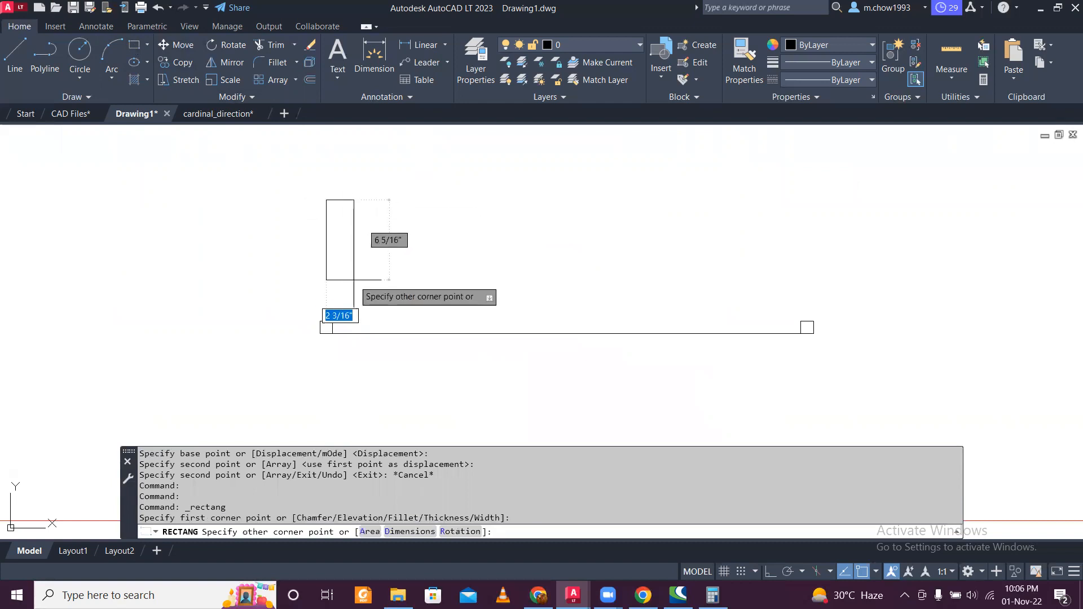
type("1")
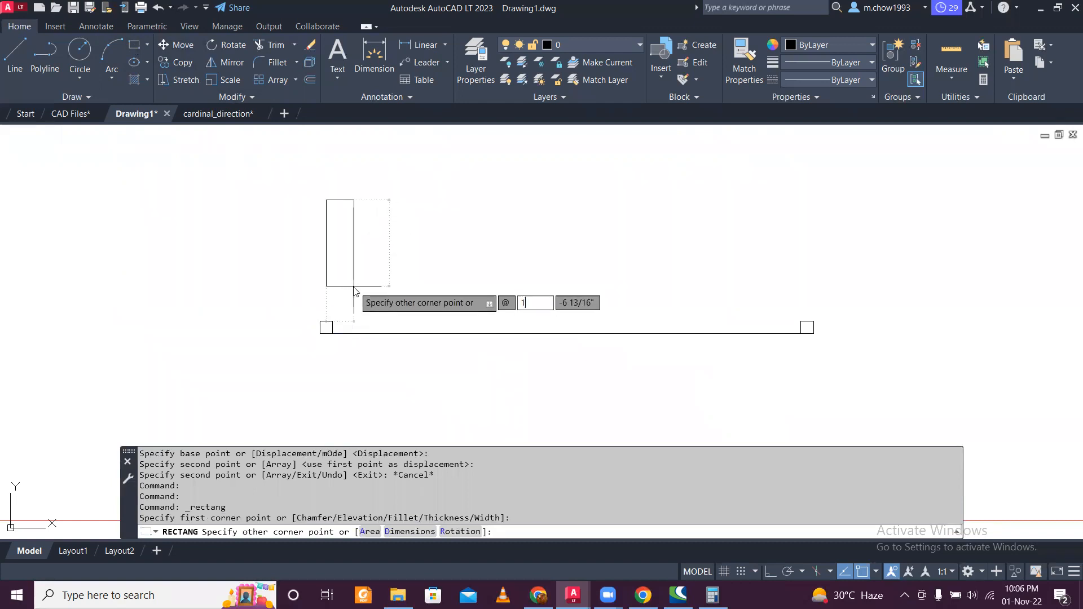
key("Tab")
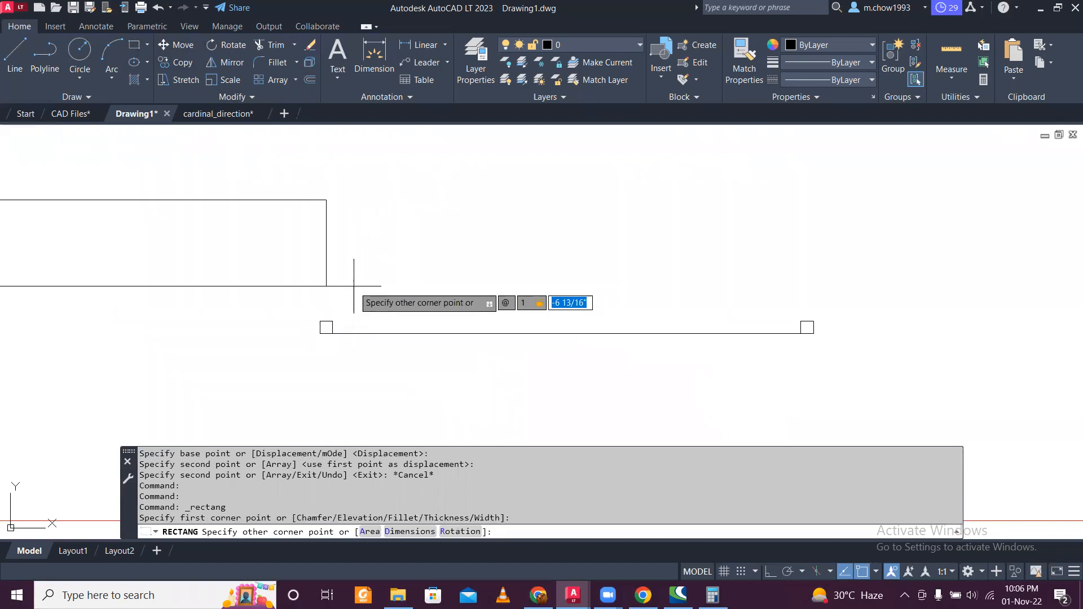
type("2'6")
key("Return")
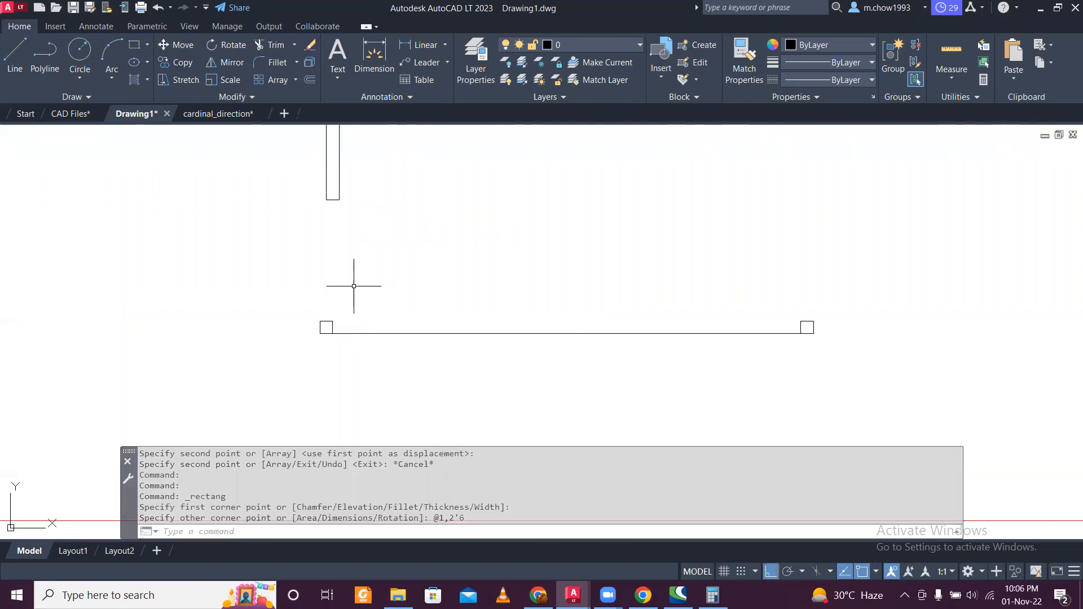
Step: Move the door leaf by its lower-left corner to the lower-right corner of the left jamb square
left_click(415, 268)
left_click(279, 164)
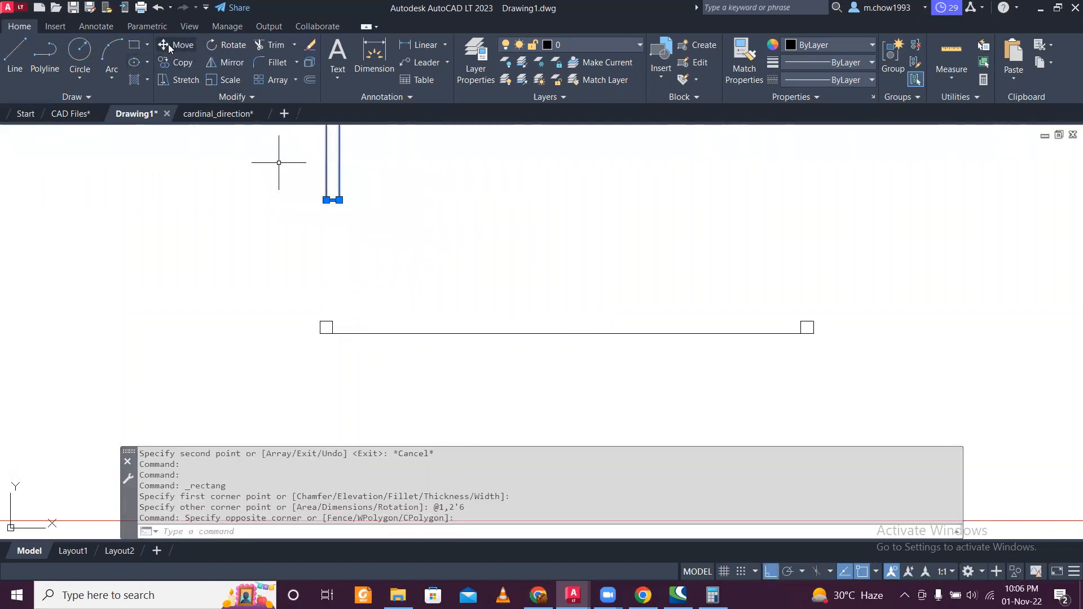
left_click(170, 45)
left_click(326, 199)
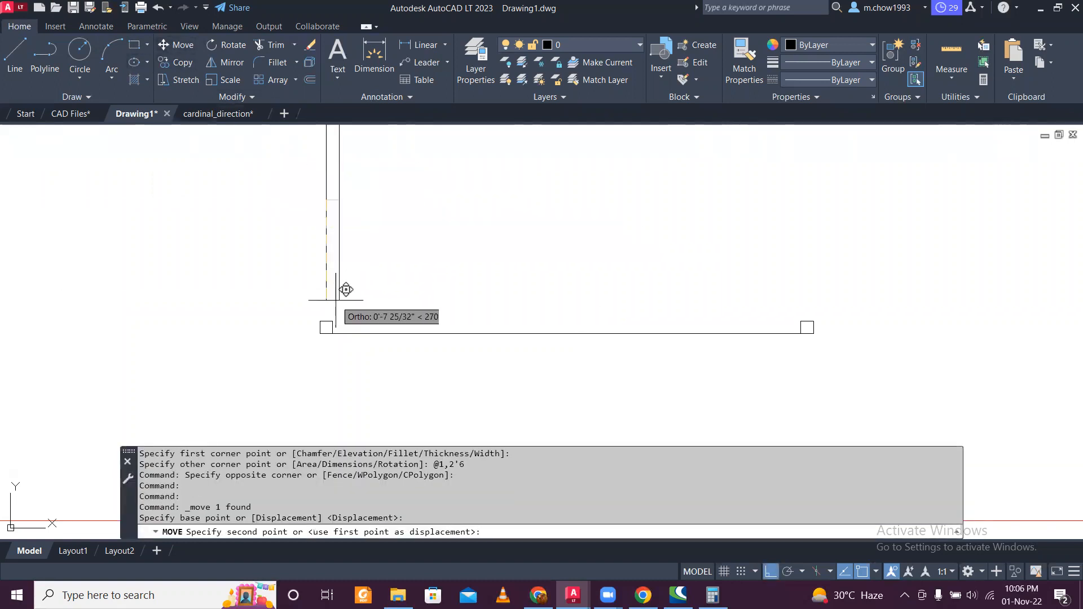
left_click(333, 333)
Step: With Ortho off, draw a three-point door swing arc from the right jamb square to the top of the door leaf
scroll(415, 311, "down", 3)
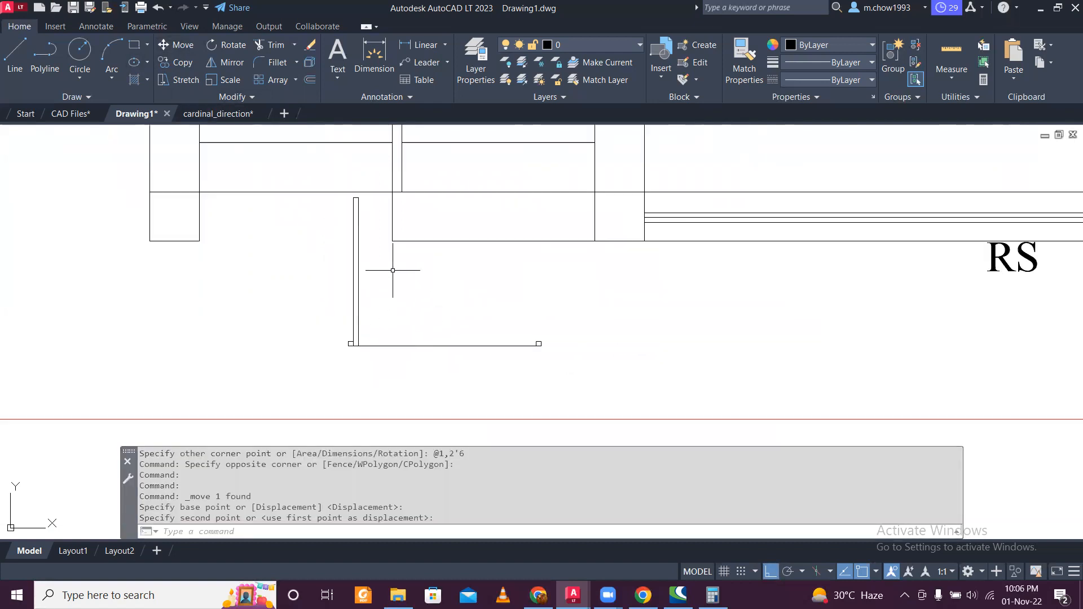
scroll(371, 262, "down", 2)
middle_click_drag(393, 245, 351, 295)
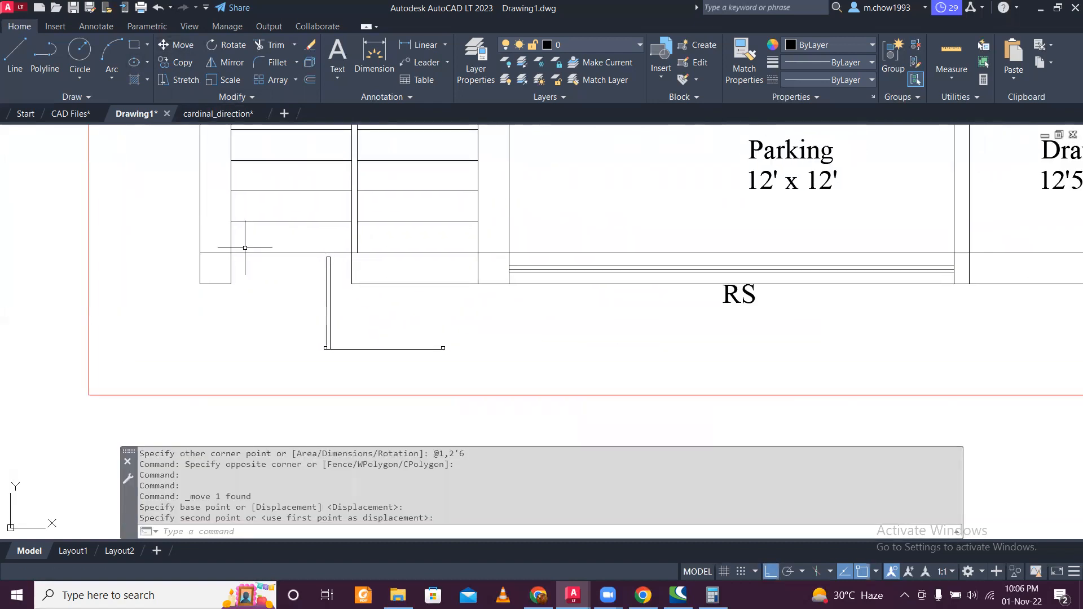
left_click(50, 56)
left_click(111, 57)
key("F8")
scroll(432, 344, "up", 5)
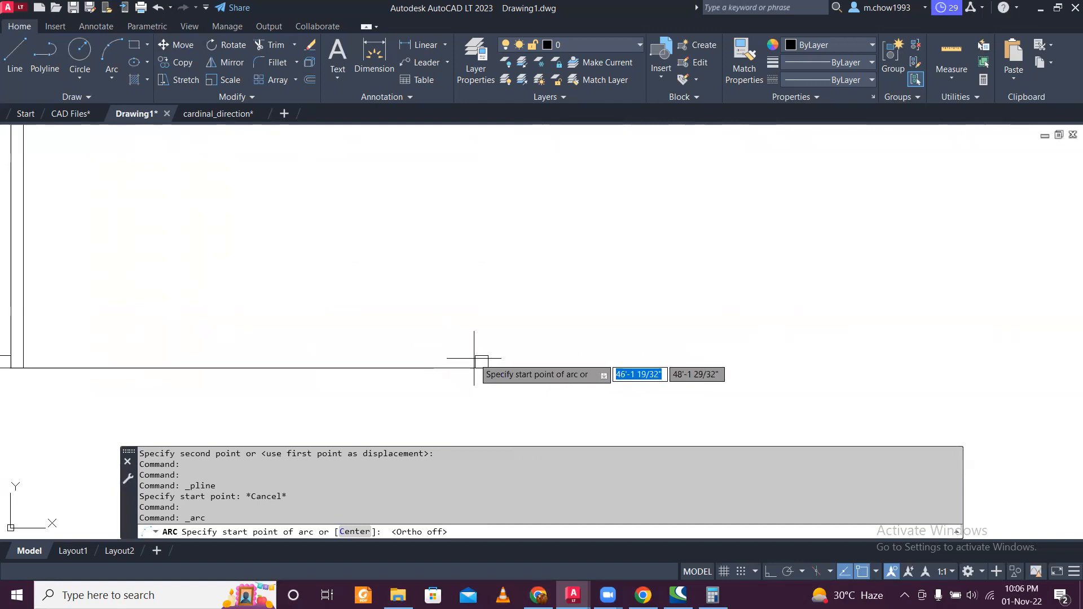
left_click(481, 364)
scroll(372, 268, "down", 4)
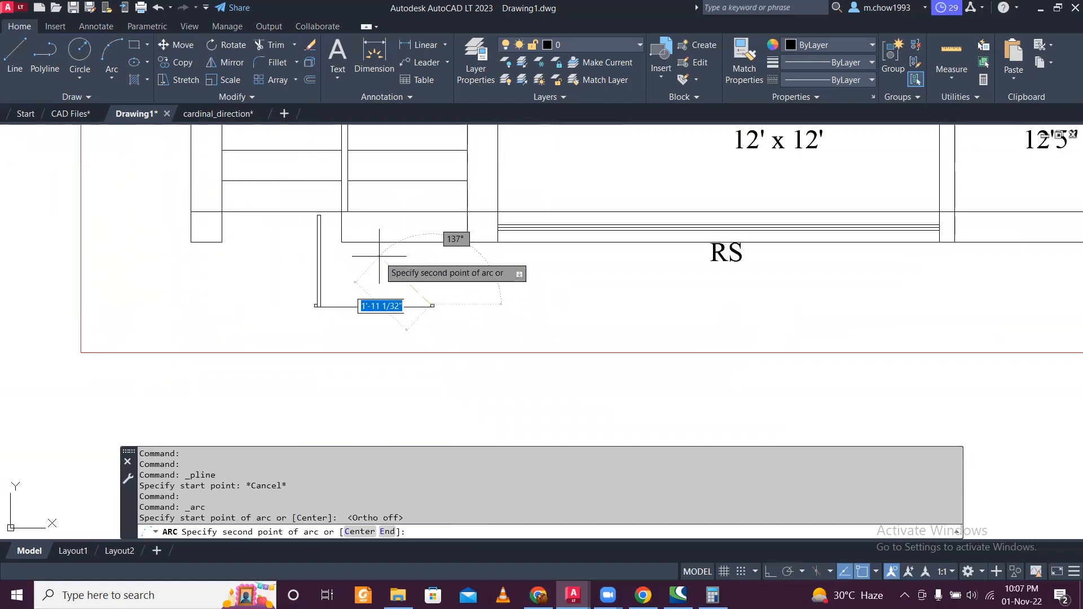
left_click(387, 253)
scroll(321, 214, "up", 5)
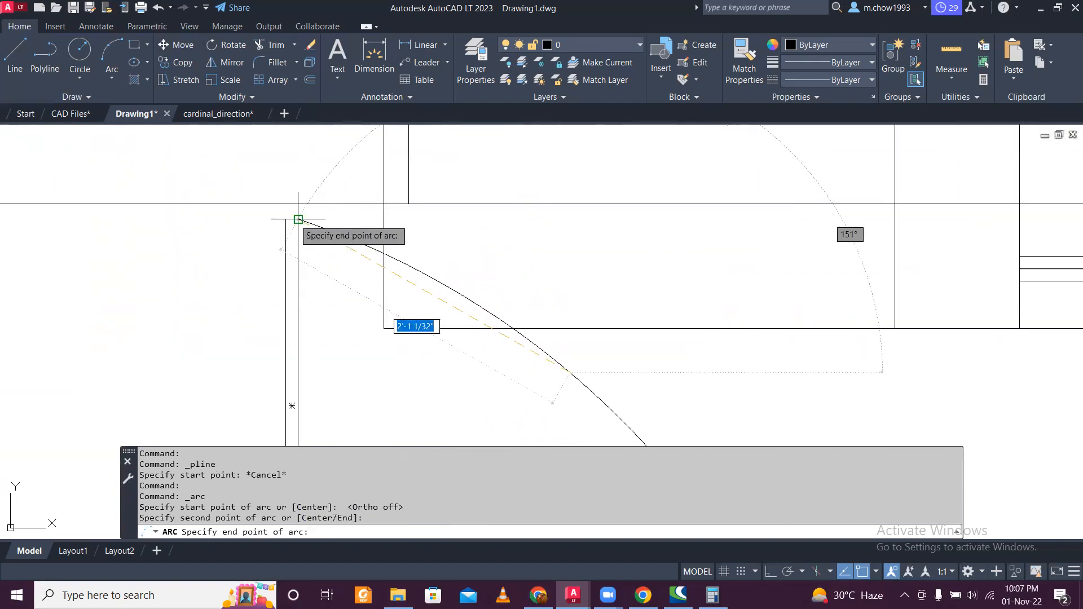
left_click(319, 226)
Step: Stretch the swing arc's upper end from the middle of the leaf's top edge to its top-right corner
scroll(309, 215, "up", 3)
left_click(331, 239)
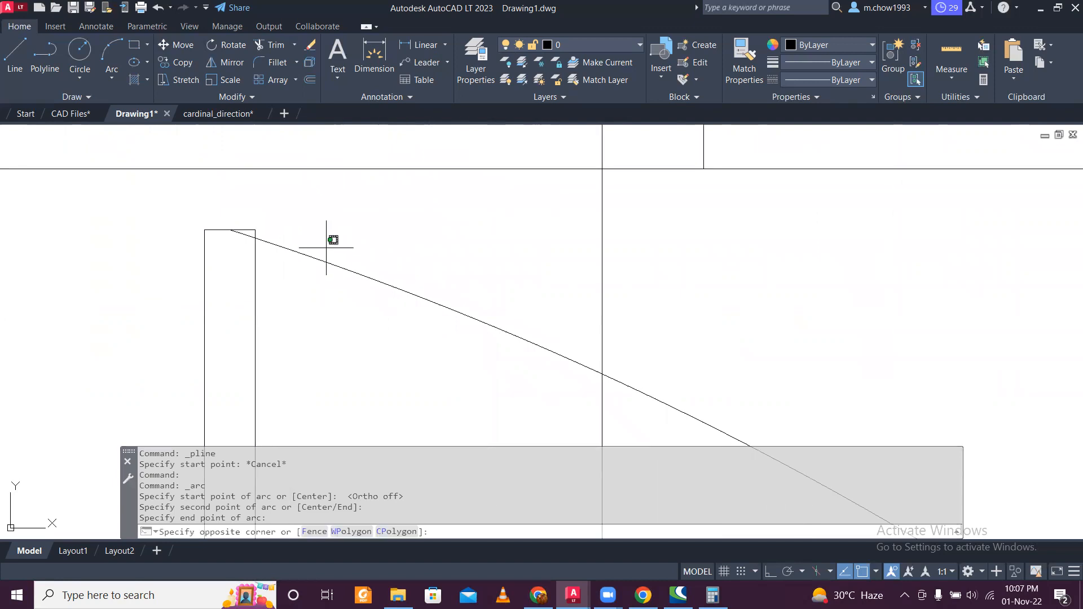
left_click(230, 229)
scroll(365, 231, "down", 8)
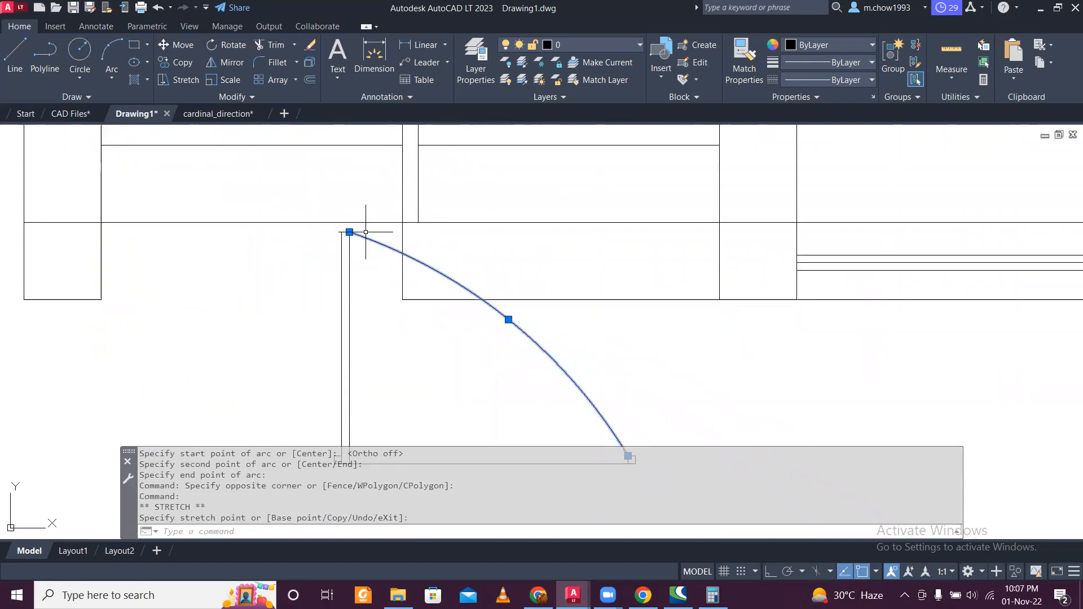
Step: Move the complete door symbol to the empty area left of the red plot boundary
left_click(312, 209)
scroll(334, 226, "down", 5)
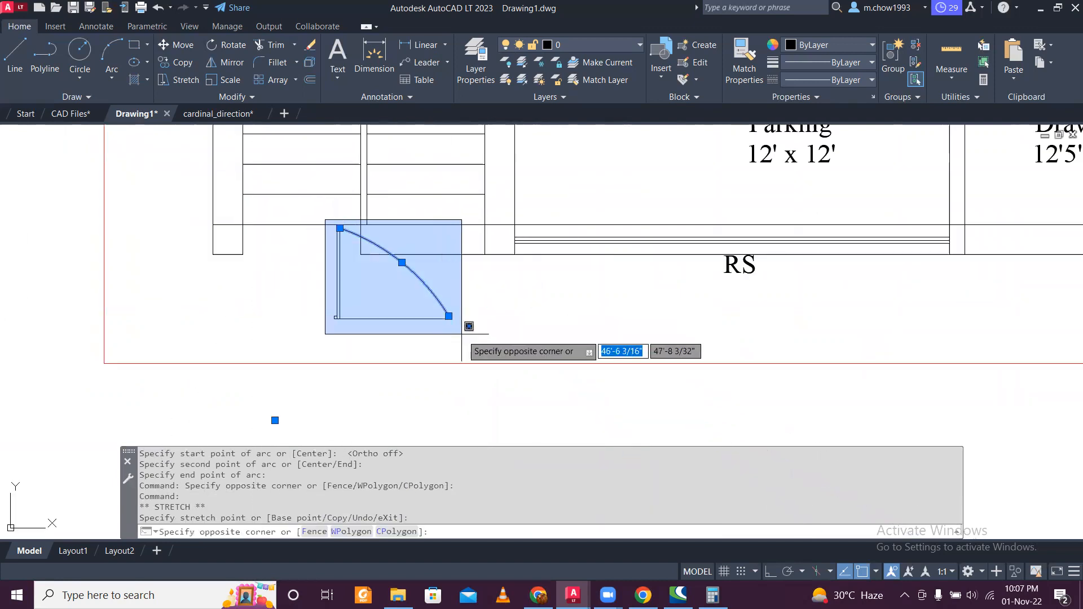
left_click(485, 354)
scroll(384, 271, "down", 2)
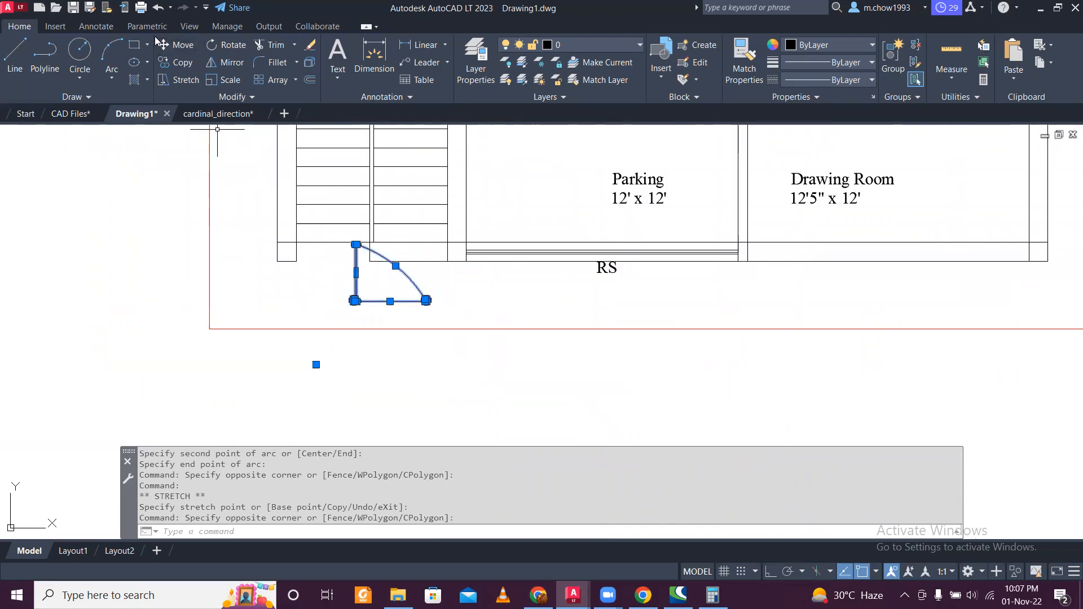
left_click(169, 44)
left_click(414, 285)
Step: Trim away the horizontal line between the door leaf and the right jamb square
scroll(126, 286, "up", 6)
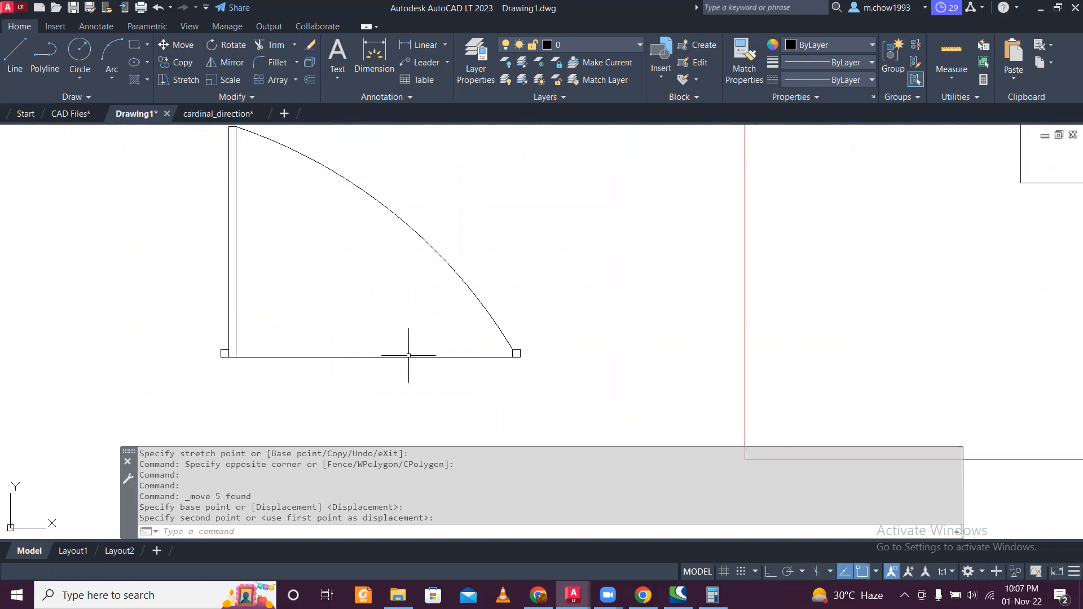
key("Return")
left_click_drag(402, 380, 369, 328)
scroll(349, 369, "down", 2)
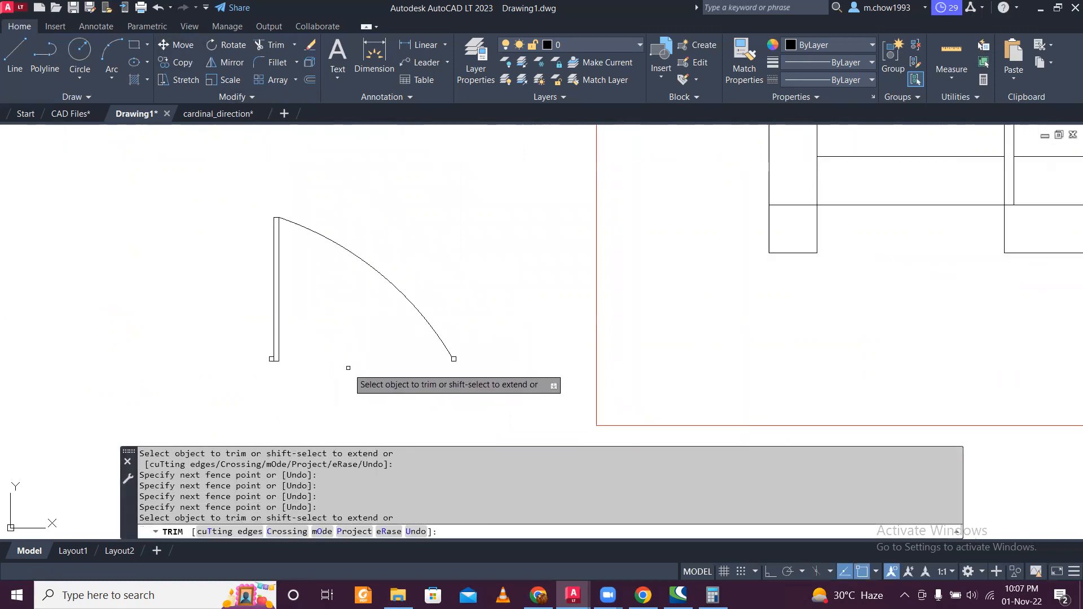
key("Escape")
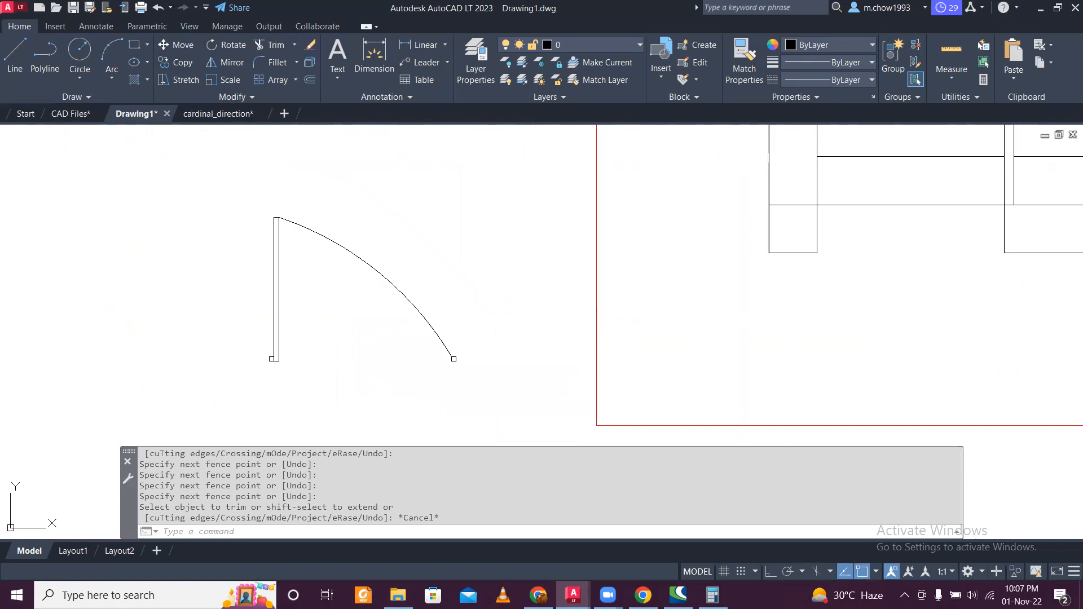
Step: Hatch the door leaf with a solid fill in the orange colour 242,103,34
type("h")
key("Return")
scroll(311, 358, "up", 2)
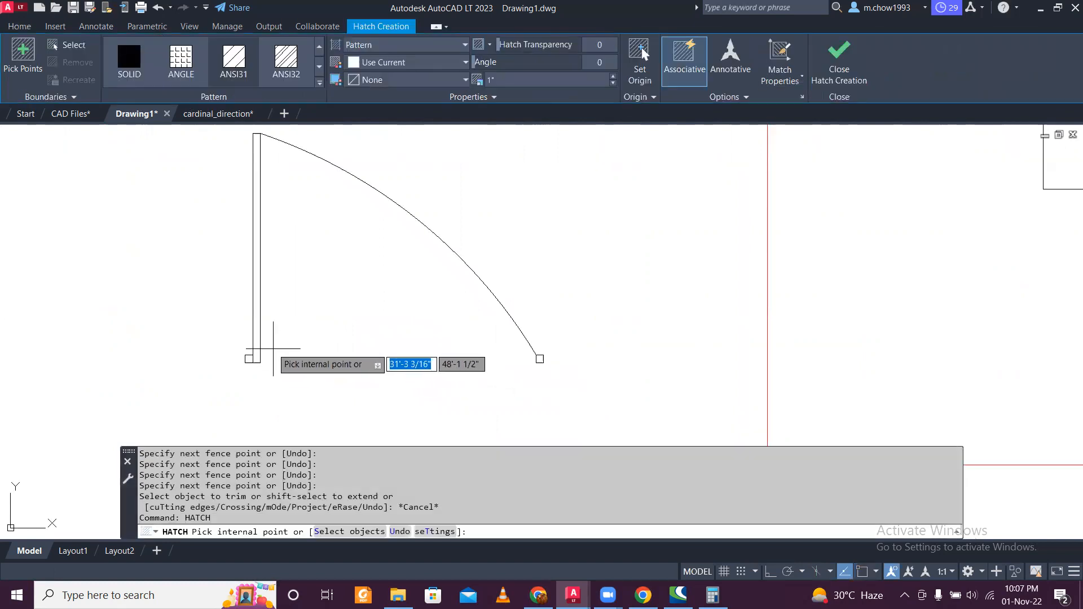
left_click(257, 320)
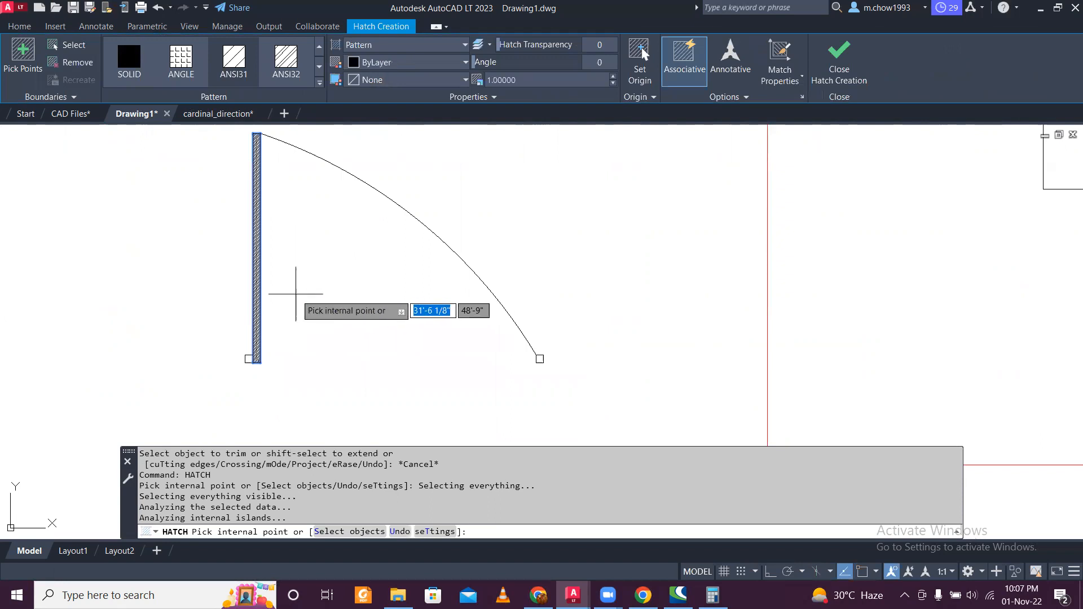
left_click(406, 45)
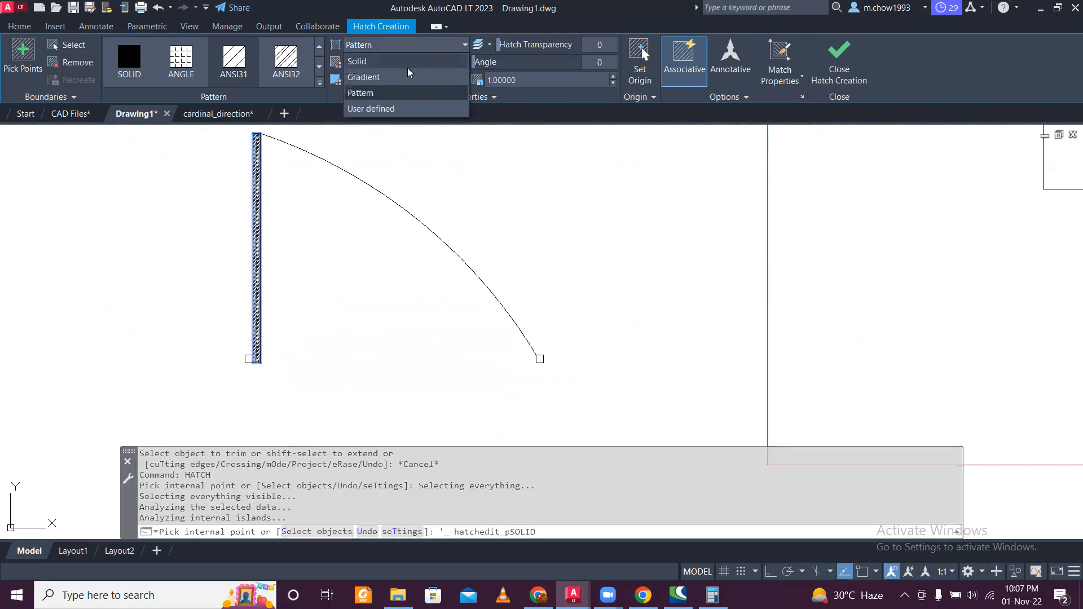
left_click(367, 60)
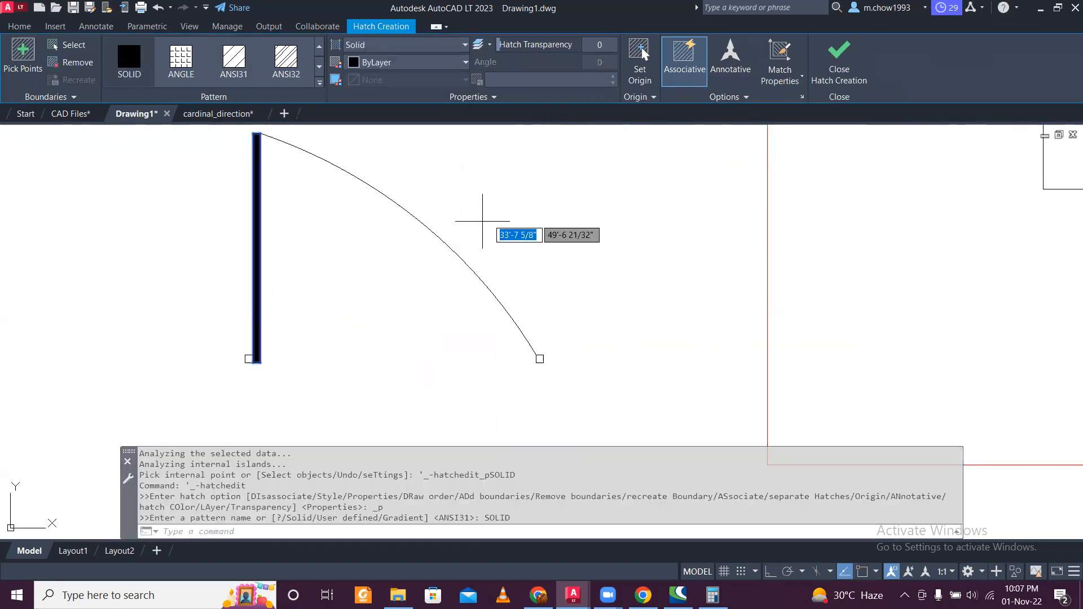
left_click(465, 63)
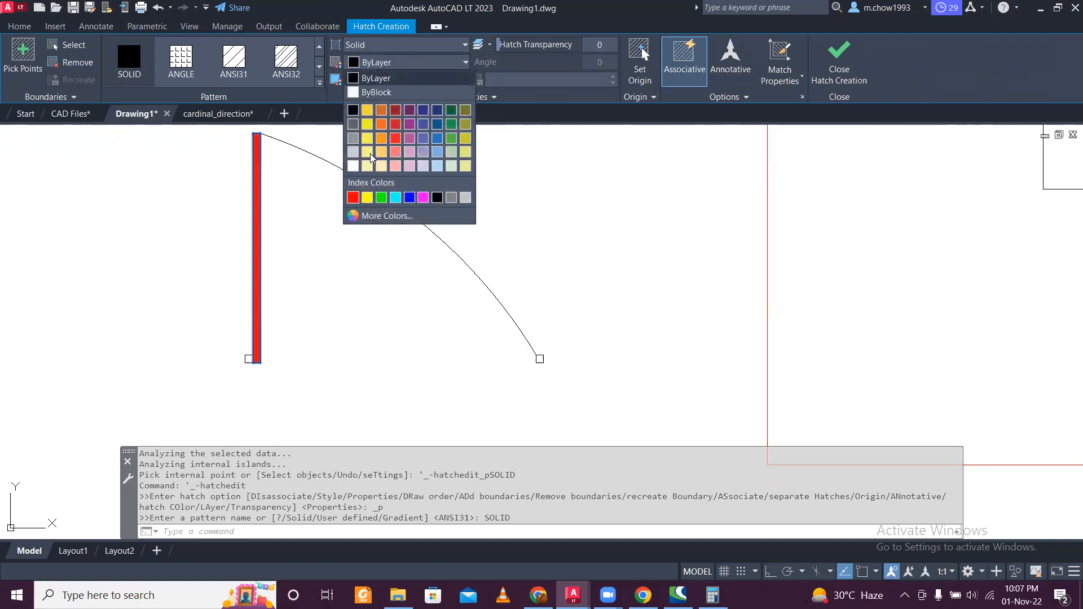
left_click(381, 124)
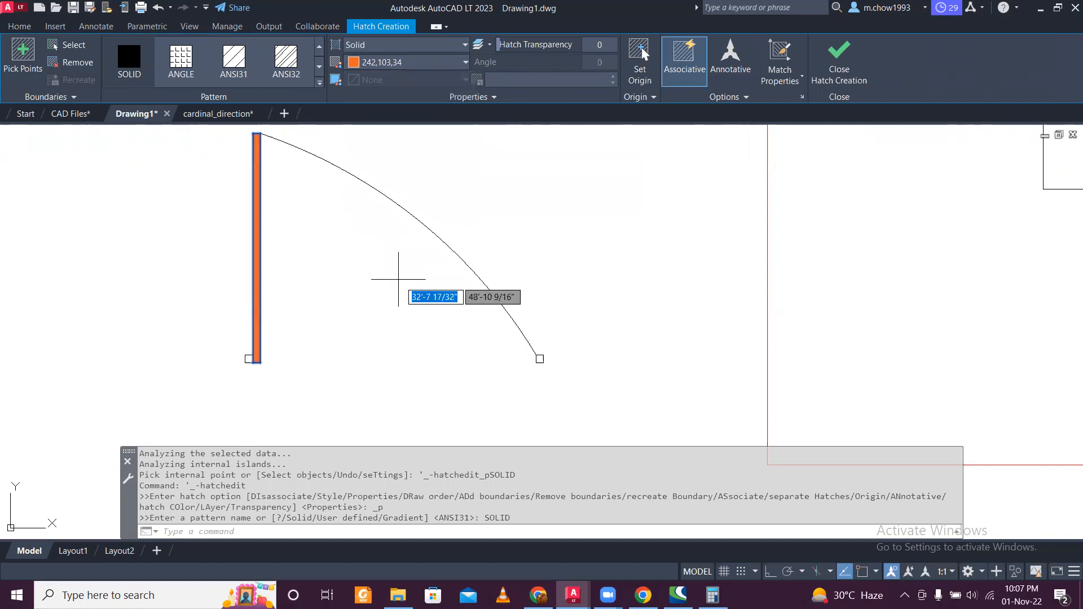
key("Escape")
Step: Hatch both door jamb squares with a solid fill in the dark red colour 153,27,30
scroll(295, 321, "up", 2)
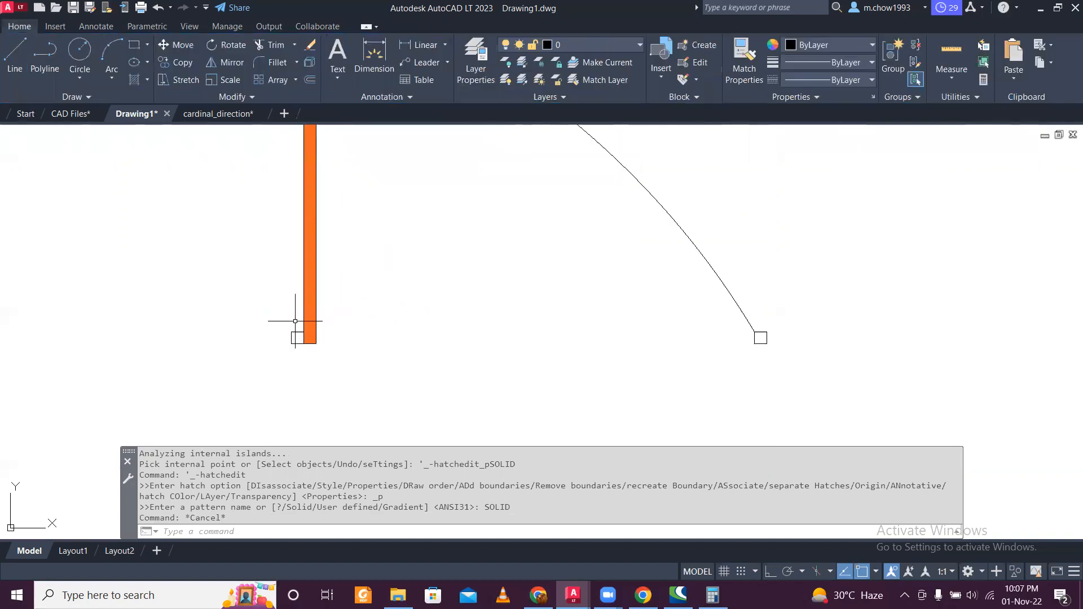
key("space")
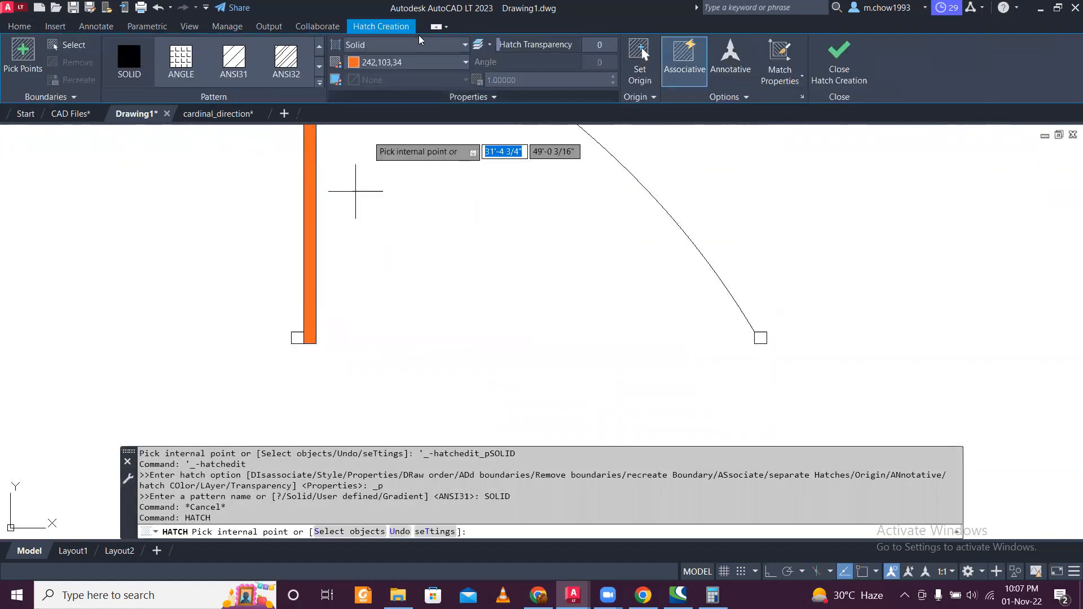
left_click(424, 63)
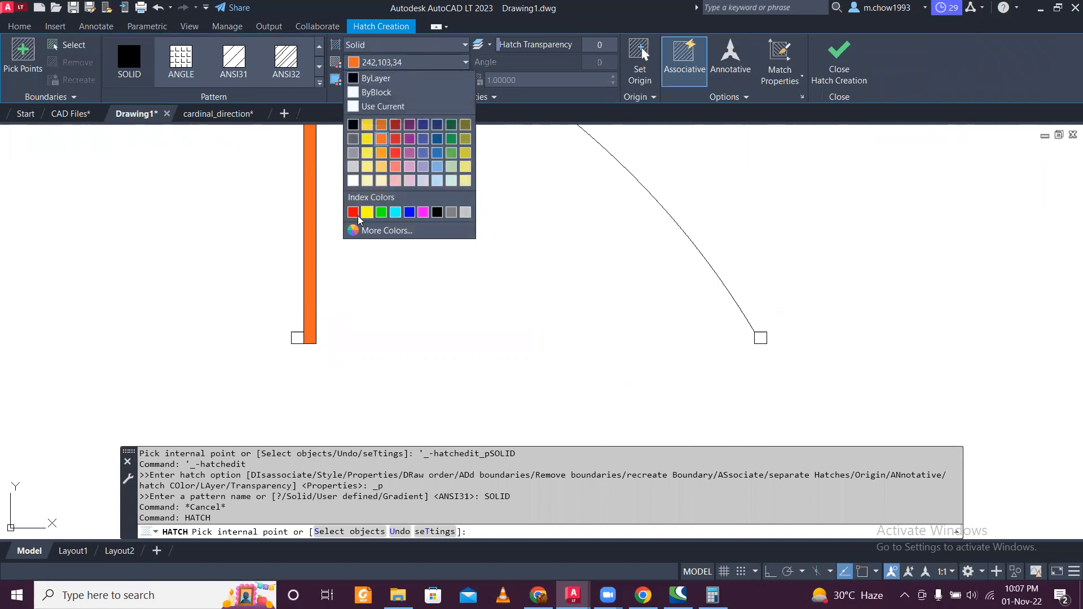
left_click(397, 130)
left_click(297, 337)
left_click(760, 338)
scroll(395, 342, "down", 2)
key("Escape")
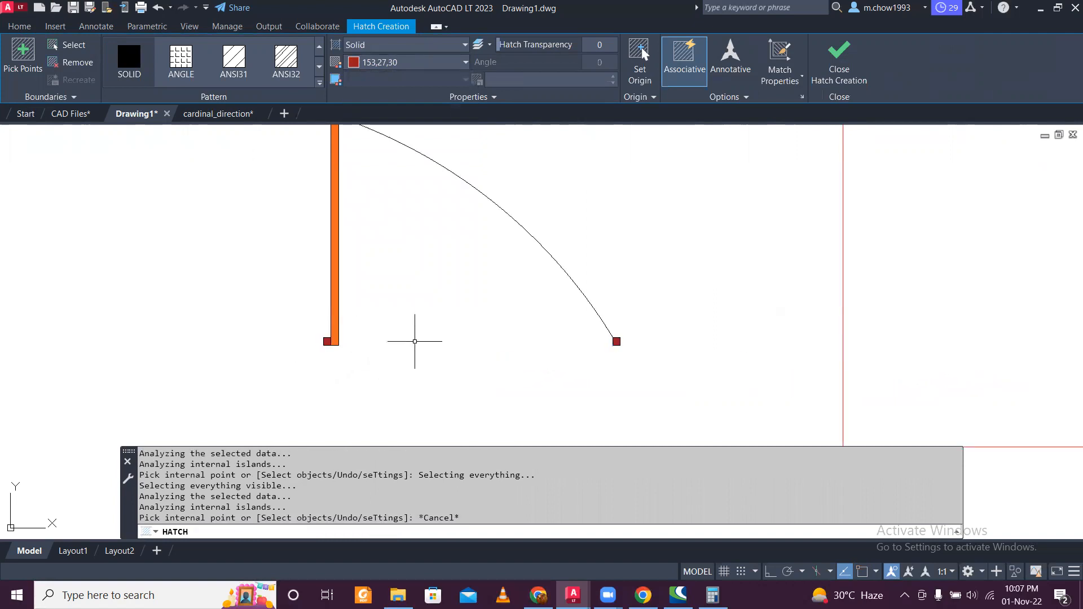
Step: Reshape the door swing arc by its midpoint into a fuller outward curve of about 70°
scroll(414, 341, "down", 3)
left_click(340, 214)
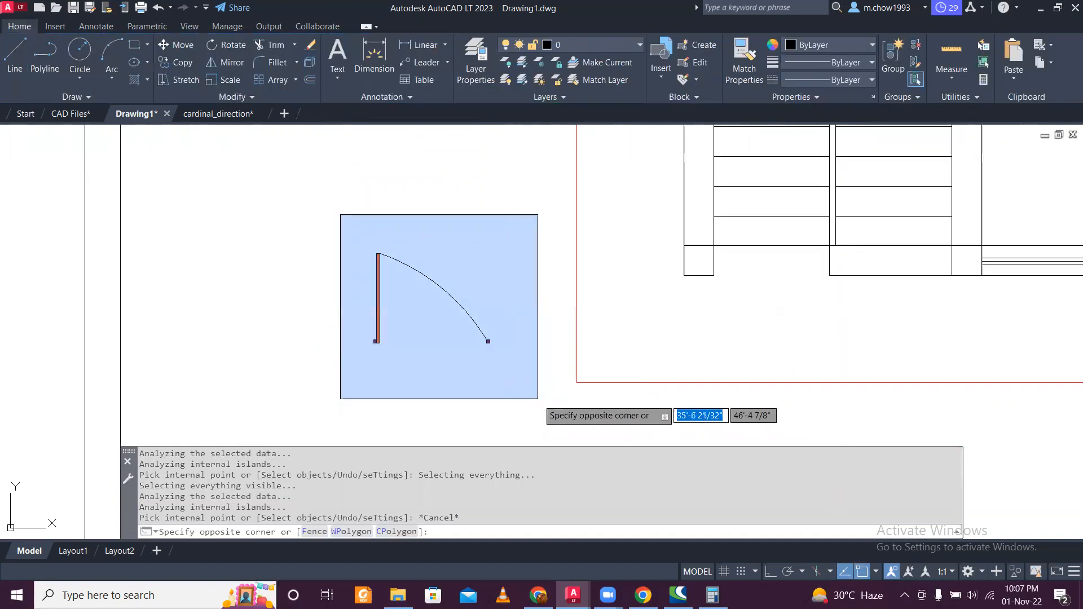
left_click(537, 398)
left_click(441, 288)
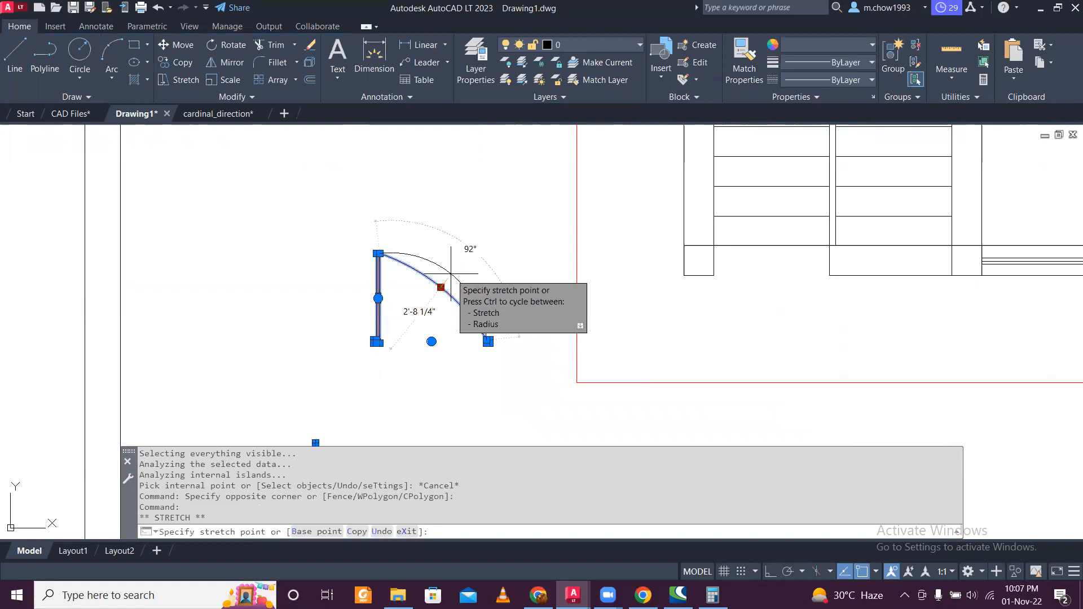
left_click(452, 273)
key("Escape")
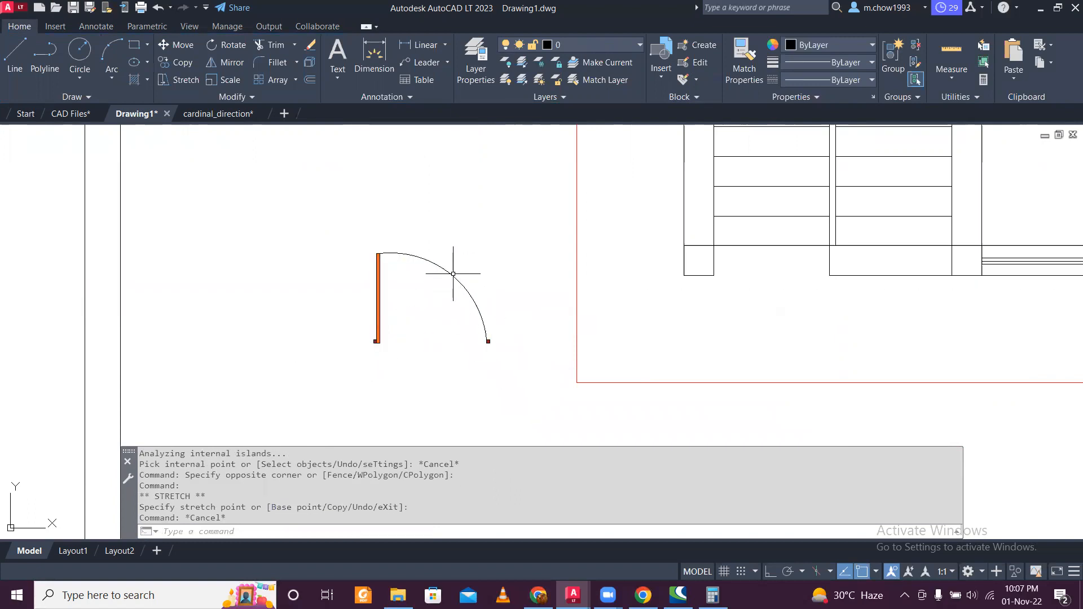
left_click(451, 274)
left_click(451, 274)
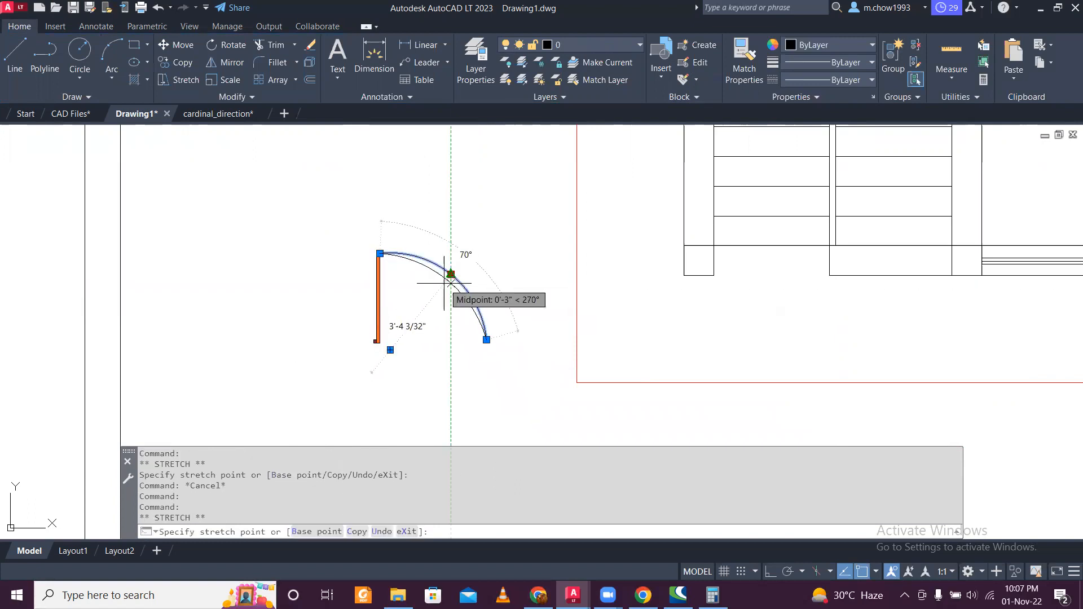
key("Escape")
Step: Convert the complete door symbol into a block named d
left_click(295, 198)
left_click(524, 394)
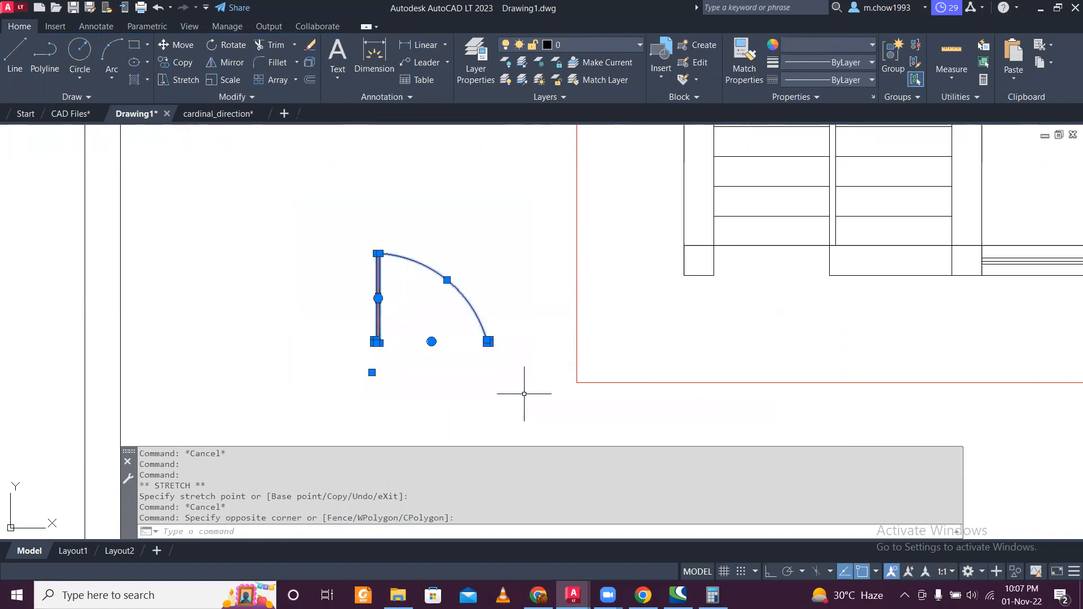
type("B")
key("Return")
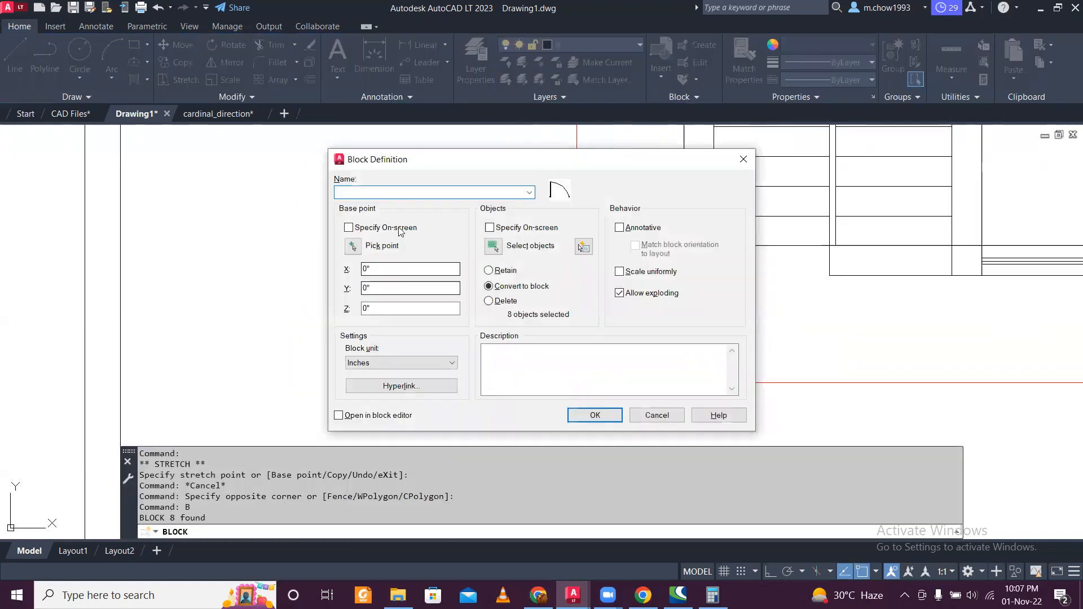
type("D")
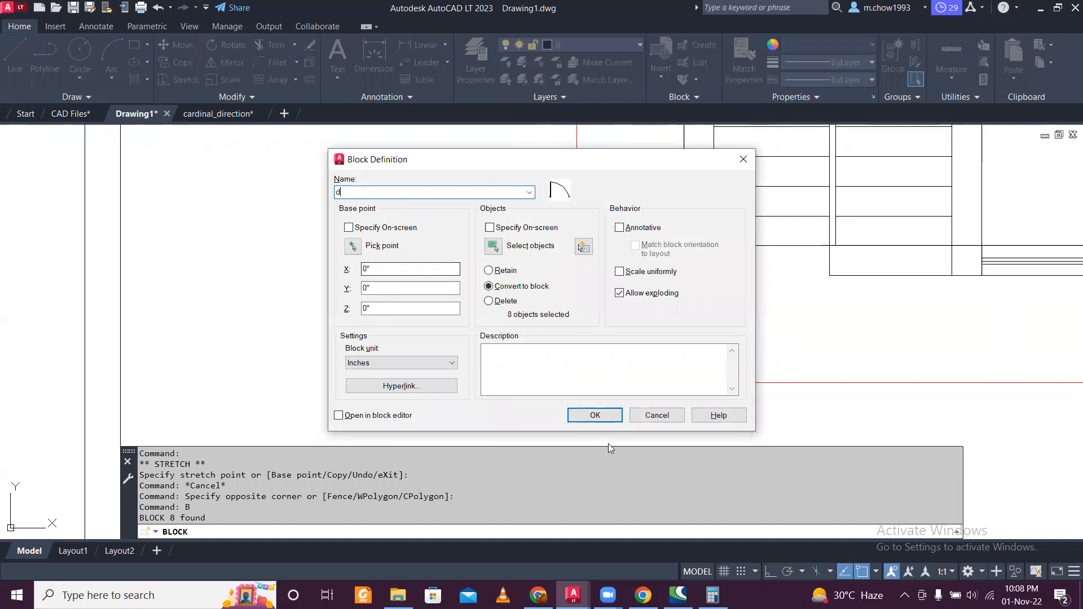
left_click(595, 415)
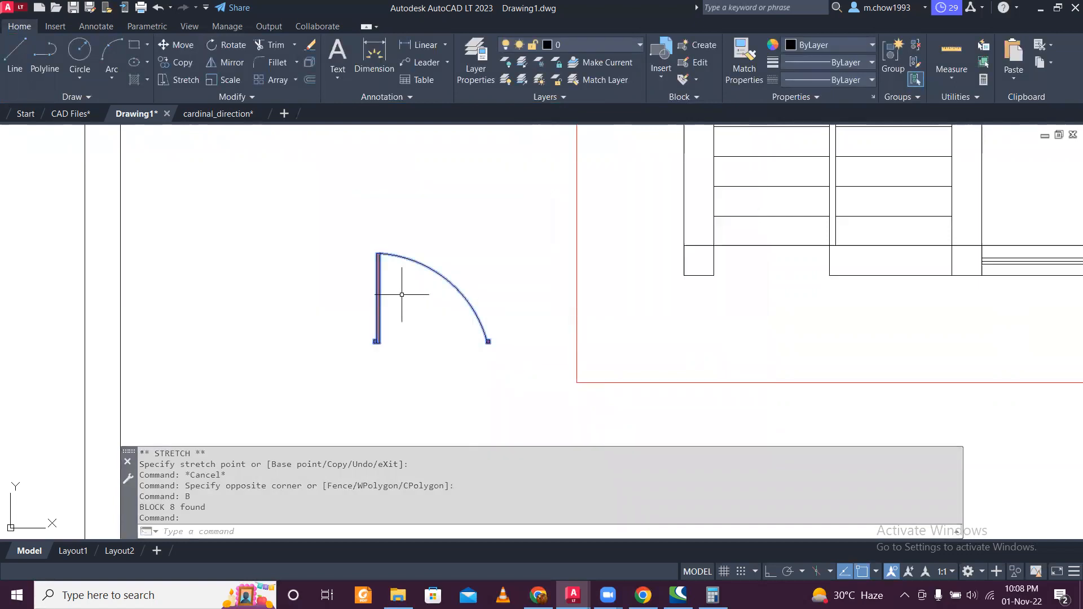
Step: With Ortho on, mirror the door block about the horizontal line along the jambs' bottom edge, keeping the original
scroll(401, 298, "down", 2)
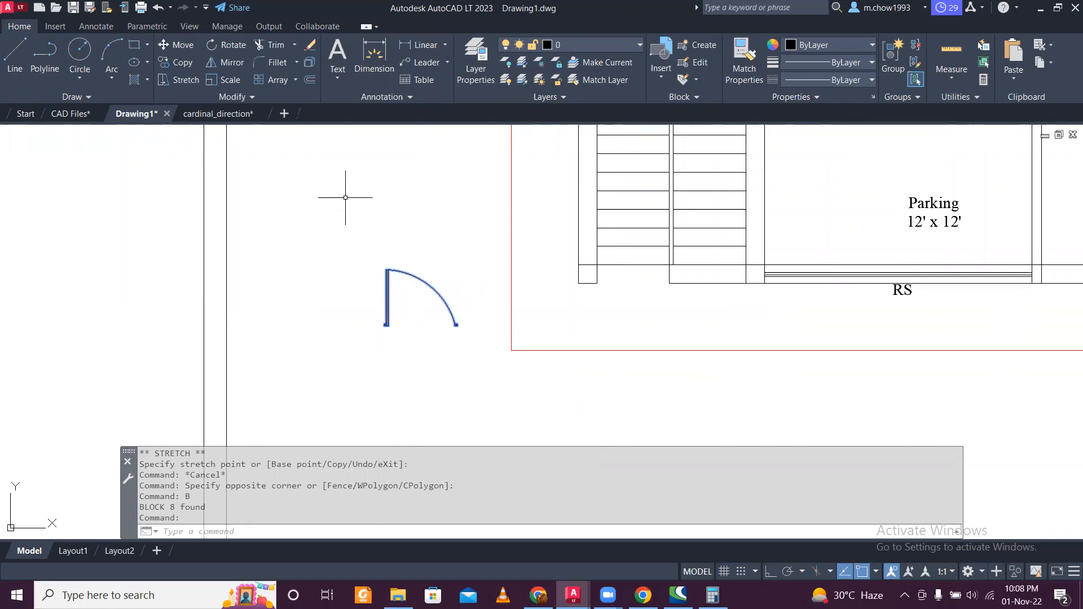
left_click(214, 63)
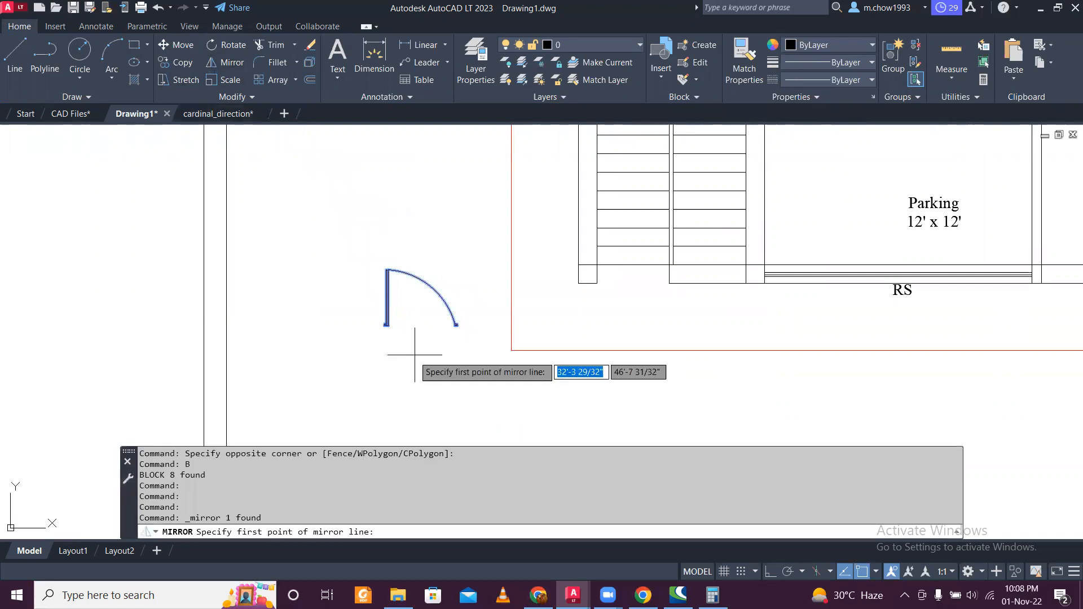
scroll(387, 338, "up", 4)
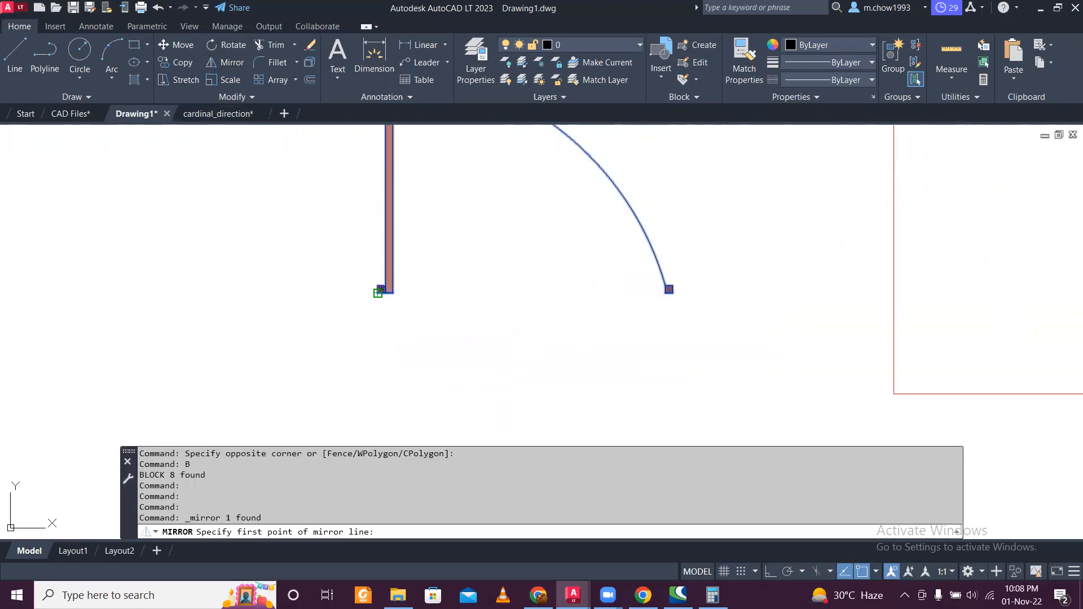
left_click(380, 290)
key("F8")
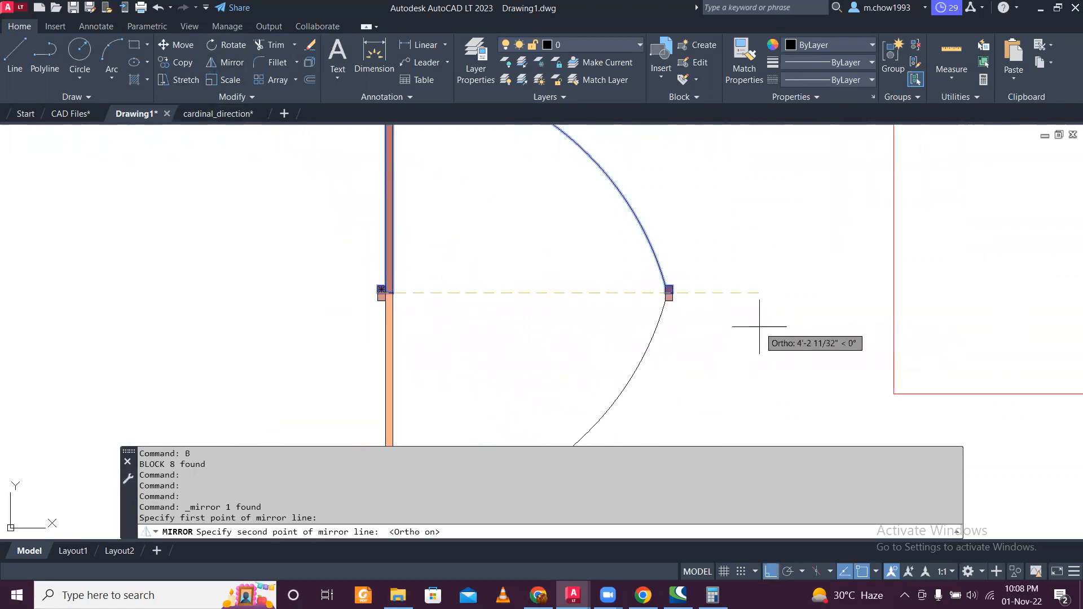
left_click(768, 336)
left_click(778, 375)
scroll(520, 261, "down", 4)
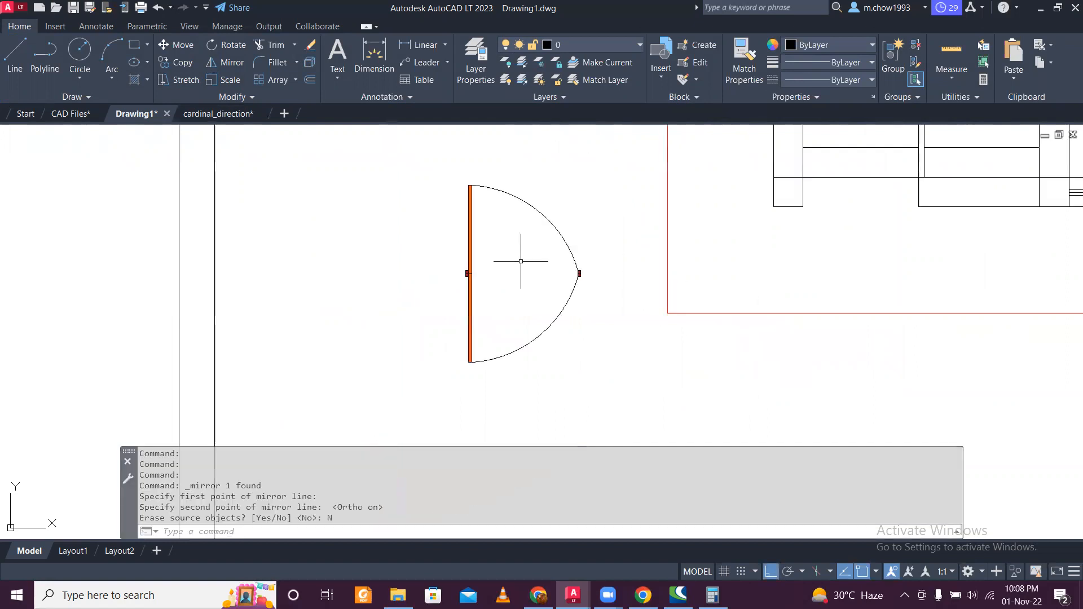
Step: Move the mirrored door from its right jamb's outer corner to the lower right wall corner of the staircase opening
middle_click_drag(626, 293, 528, 324)
left_click(476, 352)
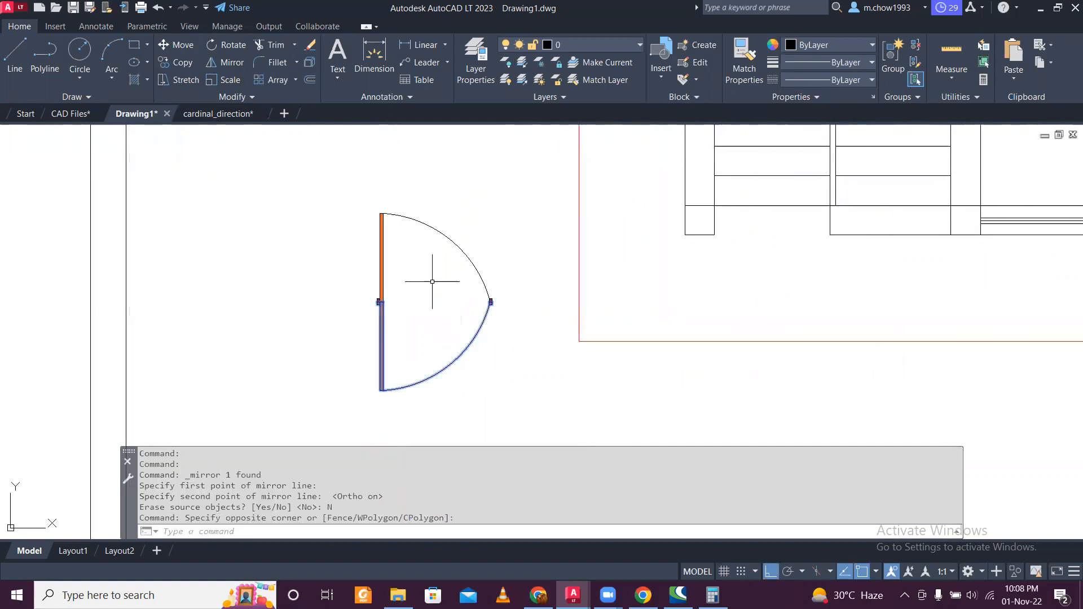
left_click(180, 45)
scroll(574, 345, "up", 3)
scroll(355, 186, "up", 3)
scroll(307, 213, "up", 1)
scroll(316, 205, "up", 5)
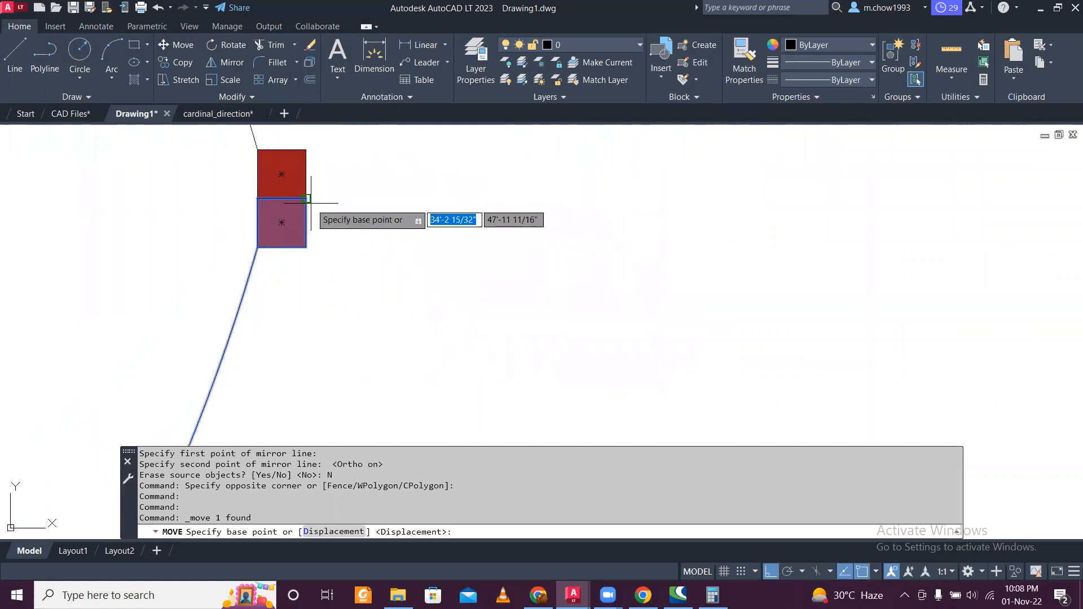
left_click(311, 201)
scroll(310, 201, "down", 8)
scroll(309, 200, "down", 6)
scroll(477, 170, "up", 4)
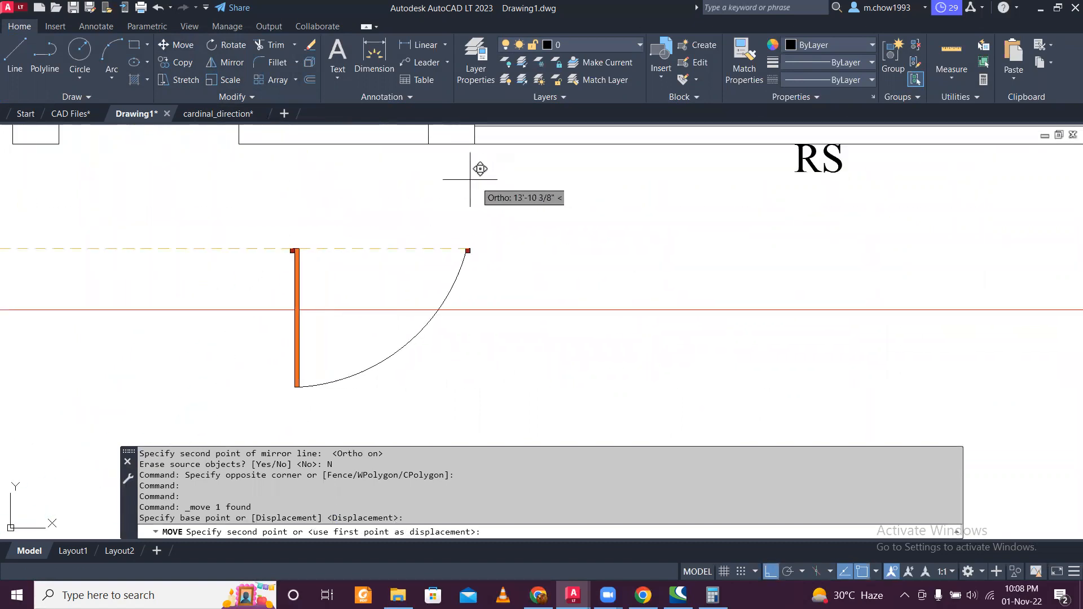
scroll(401, 243, "down", 4)
scroll(332, 198, "up", 4)
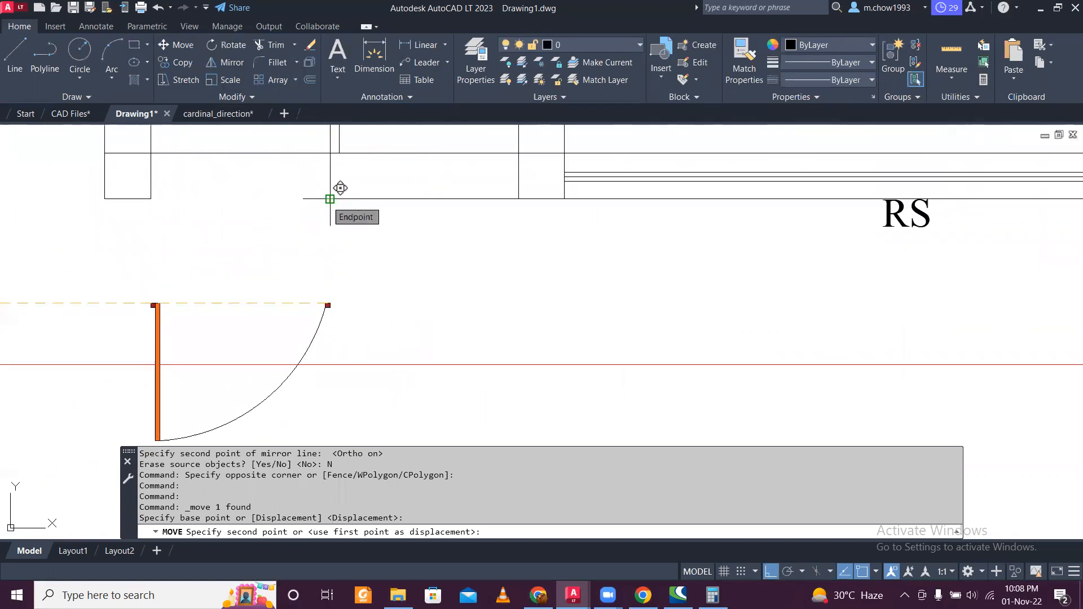
left_click(327, 200)
scroll(289, 181, "up", 3)
left_click(421, 247)
left_click(369, 223)
key("Escape")
left_click(422, 287)
left_click(309, 219)
key("Escape")
Step: Move the staircase door up so the left jamb square's lower-left corner meets the adjoining wall's bottom corner
left_click(391, 293)
left_click(356, 266)
scroll(294, 246, "down", 5)
scroll(209, 220, "down", 2)
scroll(363, 302, "up", 4)
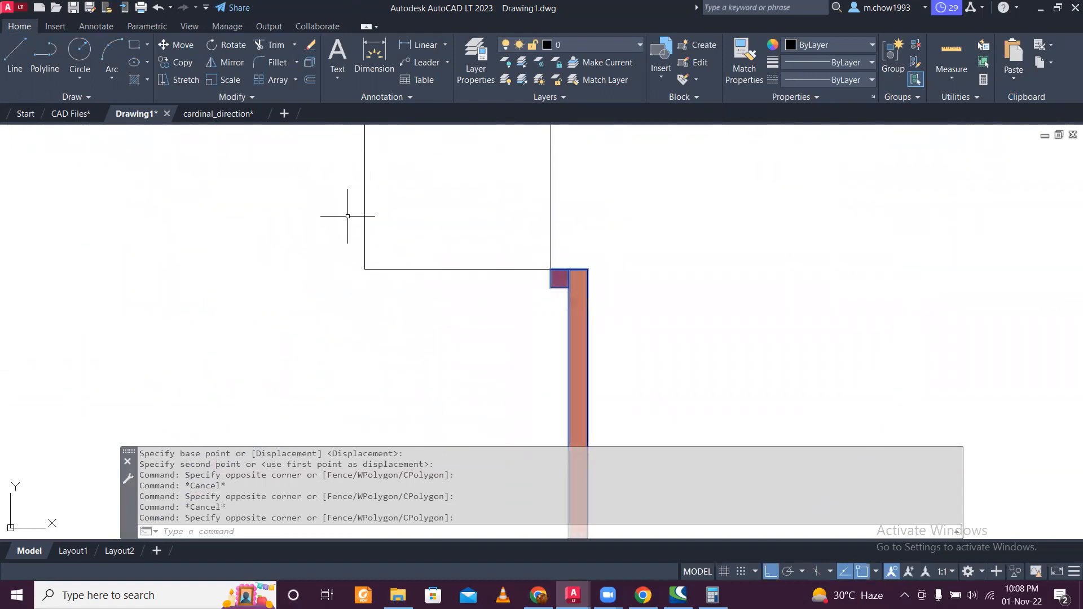
left_click(173, 50)
scroll(551, 270, "up", 3)
left_click(529, 268)
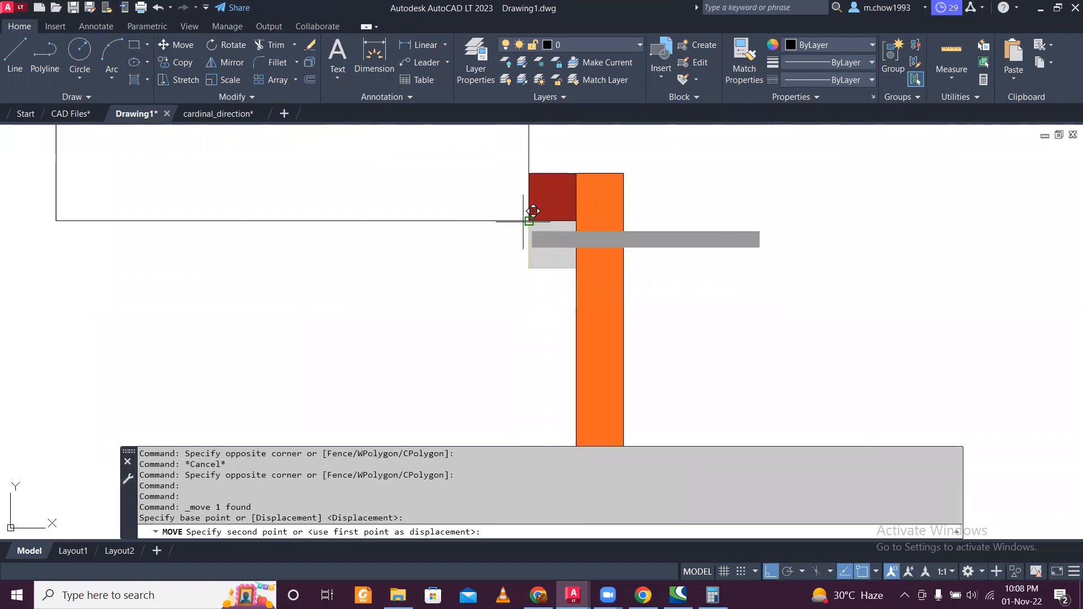
left_click(529, 221)
scroll(480, 257, "down", 5)
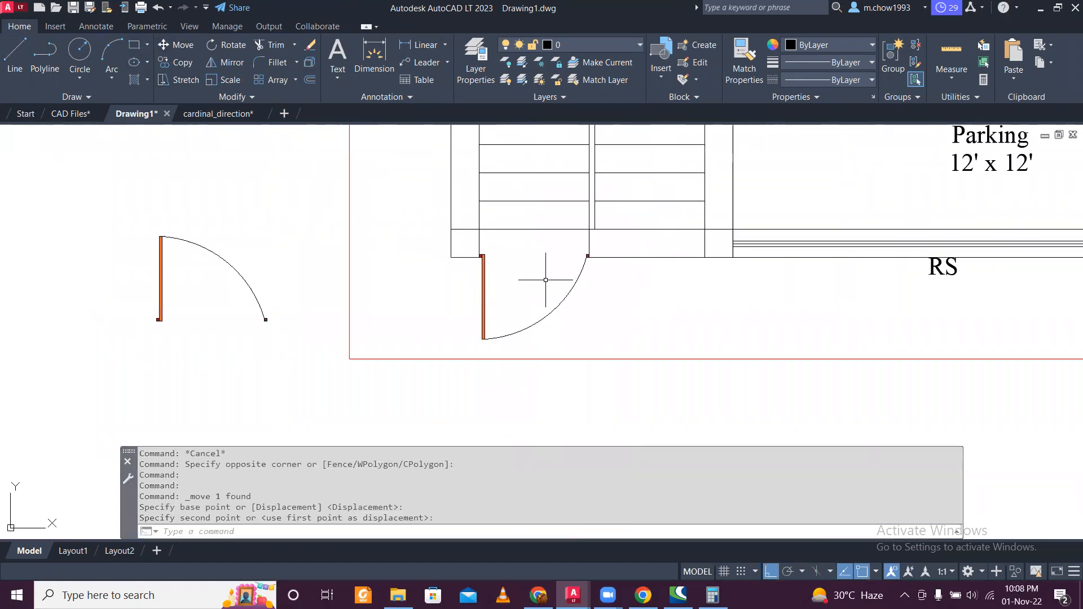
scroll(520, 305, "down", 2)
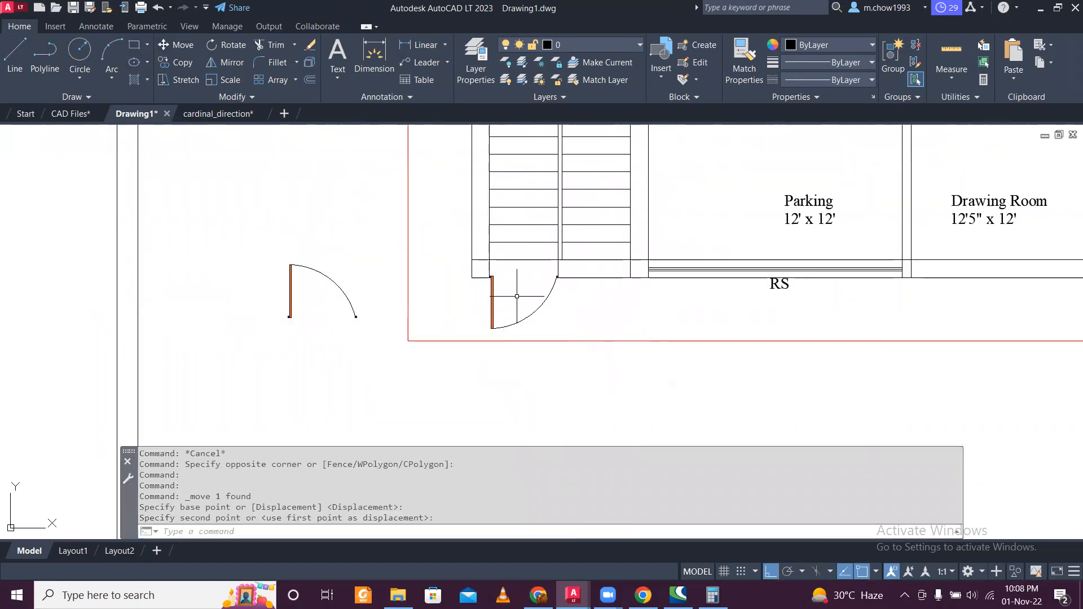
Step: Copy the RS label horizontally to the staircase door and change the copied text to D
scroll(757, 286, "up", 2)
left_click(838, 304)
left_click(794, 287)
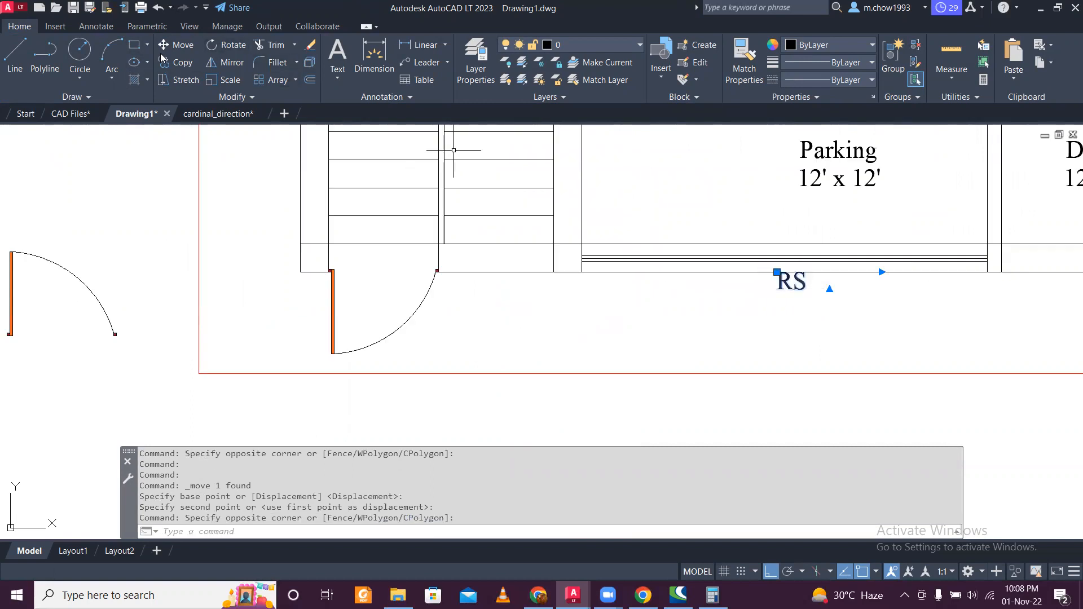
left_click(180, 62)
left_click(790, 281)
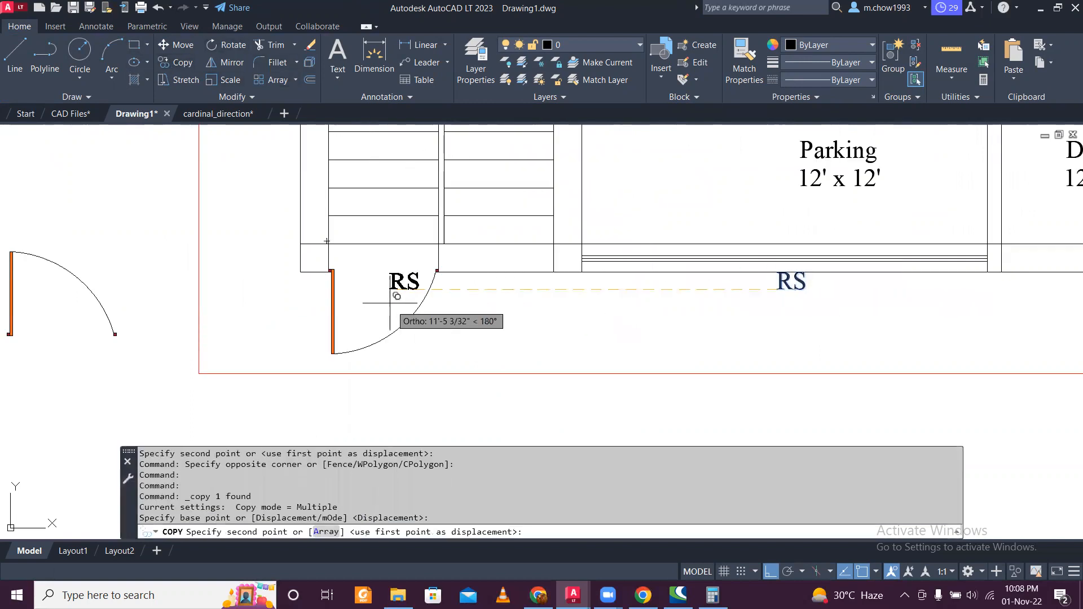
left_click(371, 289)
key("Escape")
double_click(385, 281)
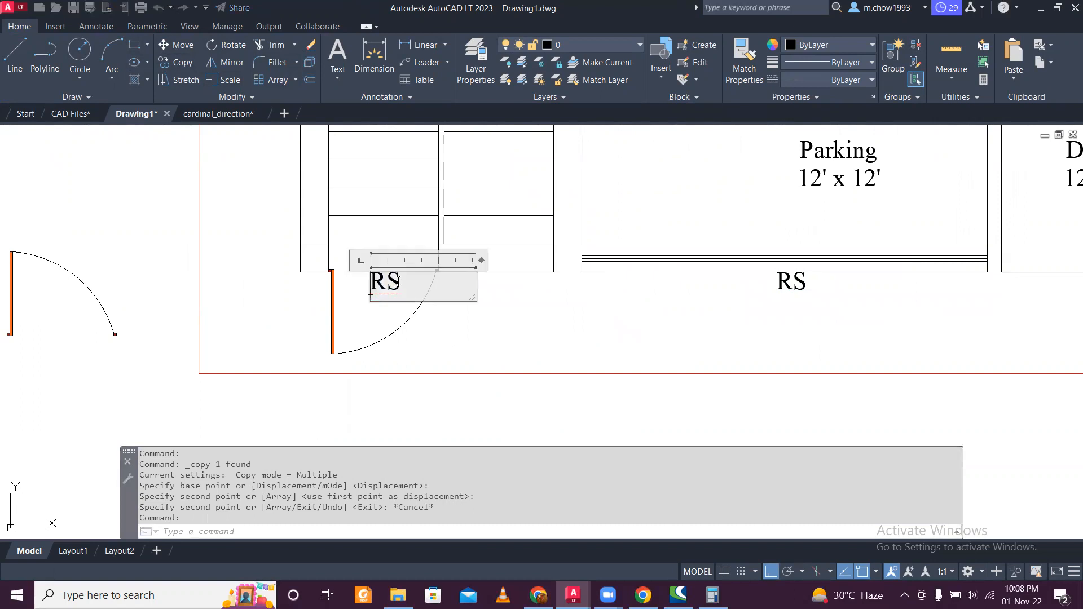
left_click(311, 262)
scroll(336, 272, "down", 5)
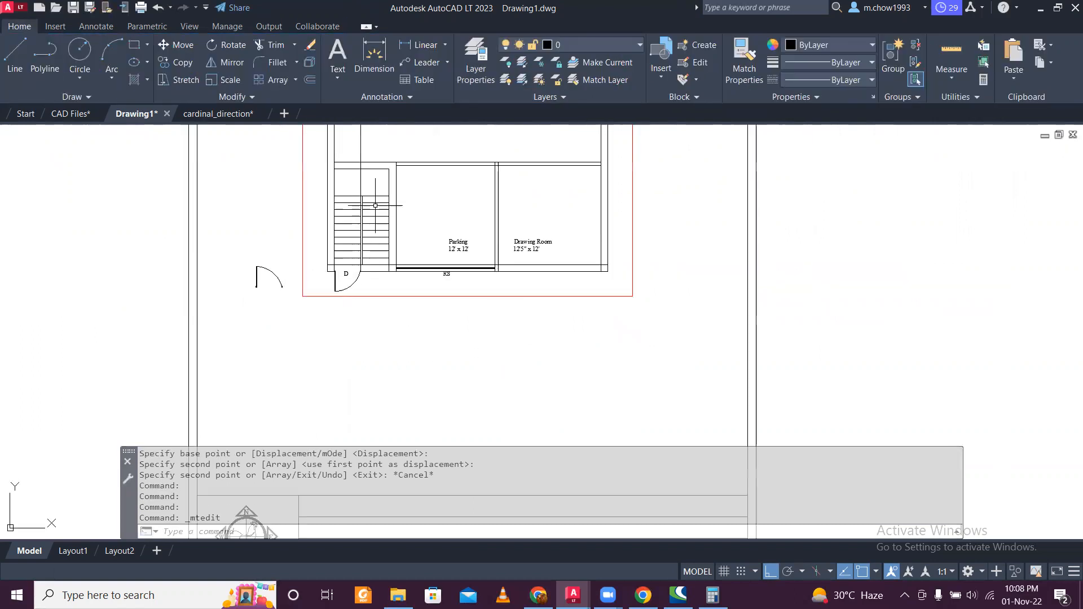
Step: Trim away the vertical door-offset line that runs above the staircase and up through the rooms behind it
scroll(375, 205, "up", 5)
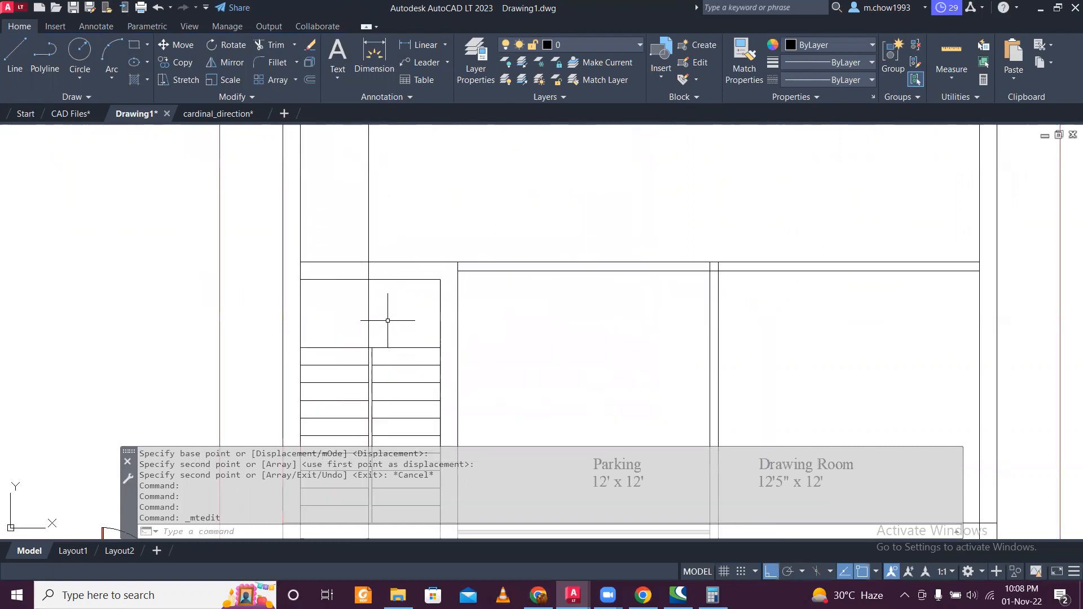
type("tr")
key("Return")
left_click_drag(388, 319, 341, 311)
scroll(356, 264, "up", 1)
scroll(373, 271, "up", 8)
left_click_drag(424, 269, 189, 277)
scroll(347, 309, "down", 8)
scroll(291, 211, "up", 5)
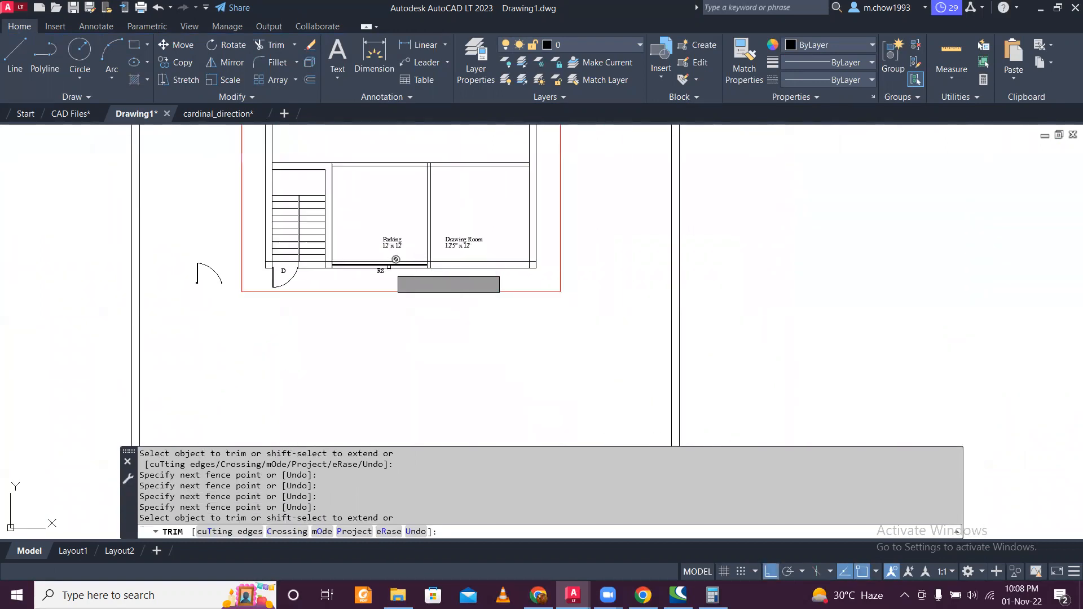
scroll(291, 211, "up", 1)
scroll(315, 222, "up", 2)
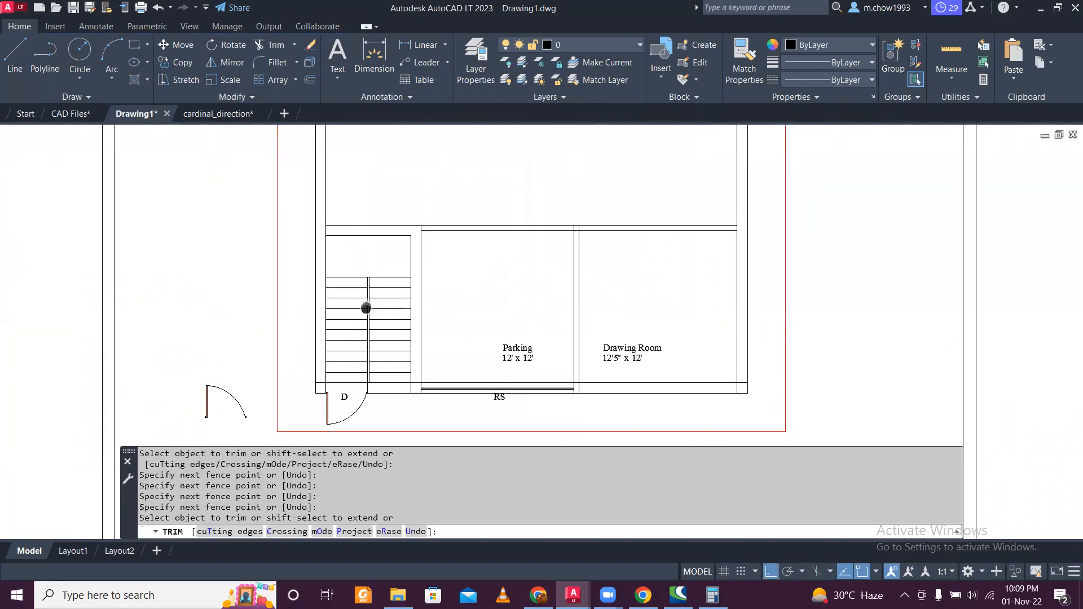
middle_click_drag(409, 299, 410, 245)
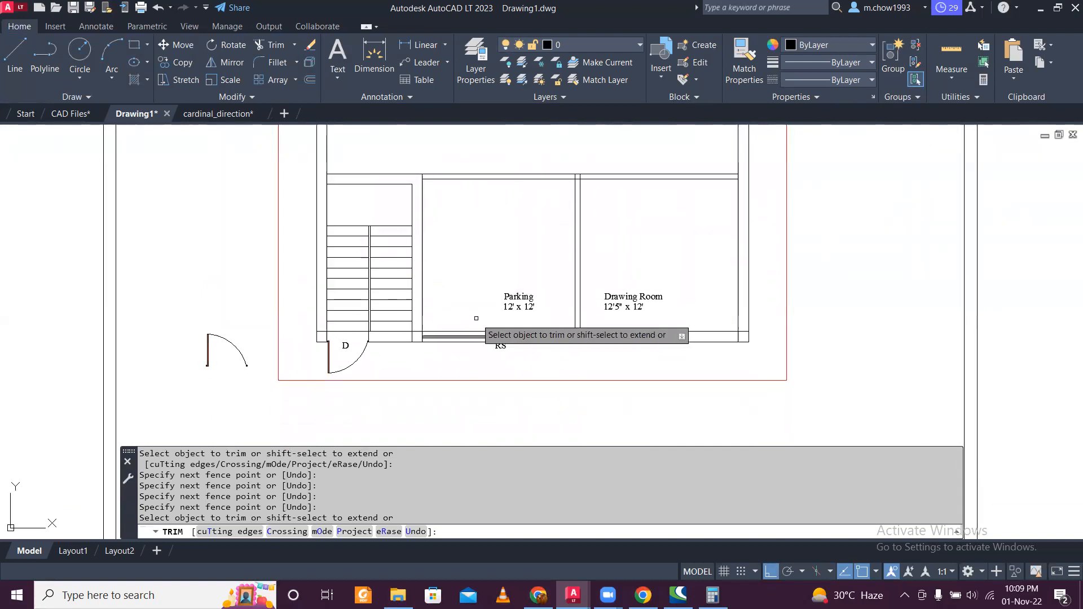
middle_click_drag(615, 366, 531, 354)
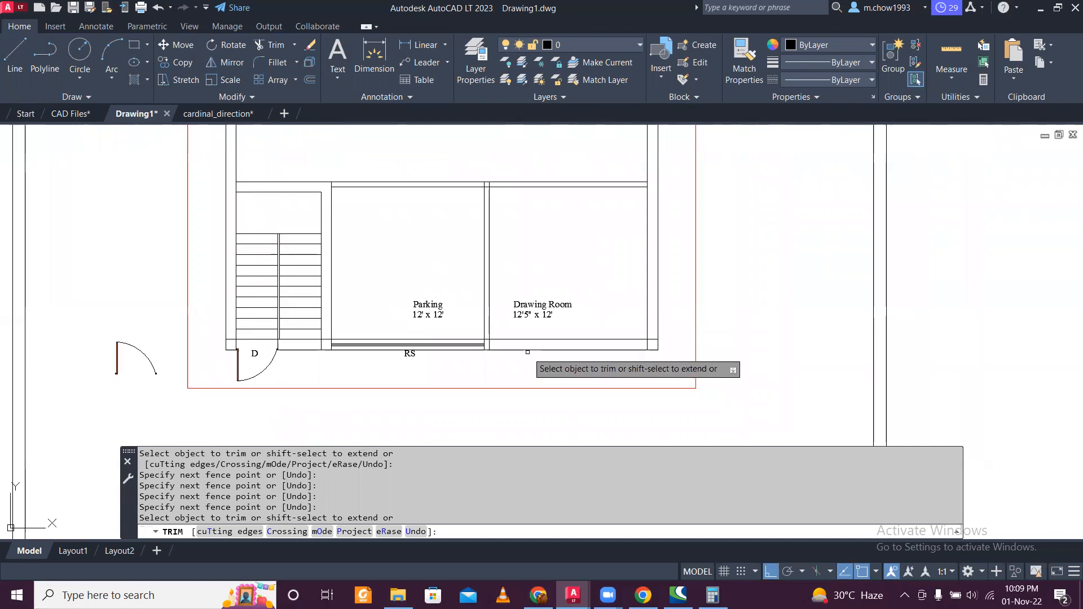
scroll(530, 354, "up", 2)
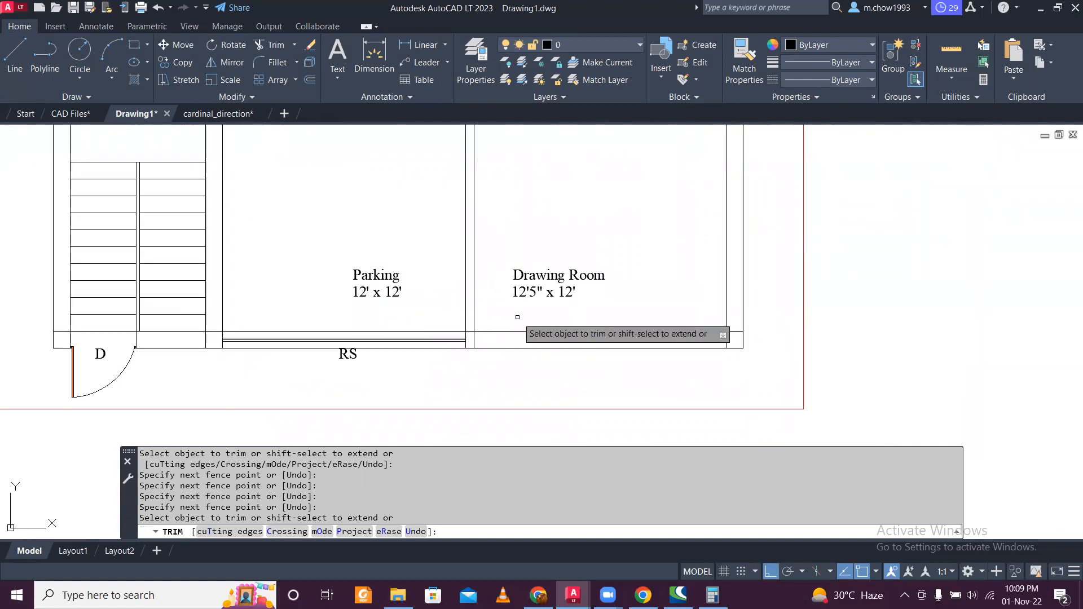
key("Escape")
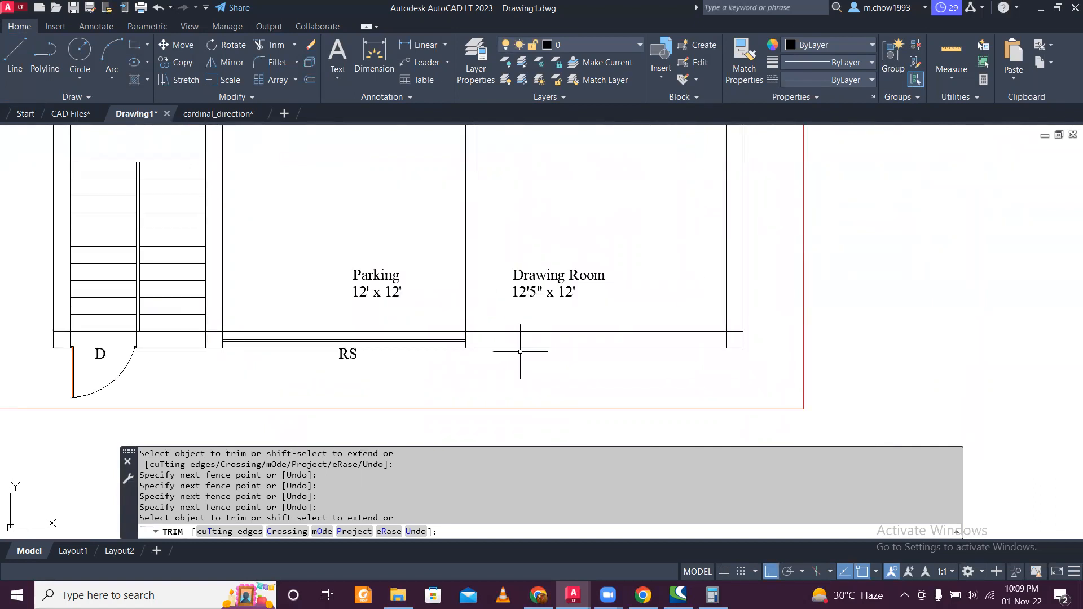
Step: Offset the Drawing Room face of the wall shared with Parking by 3'3 into the Drawing Room
type("o")
key("Return")
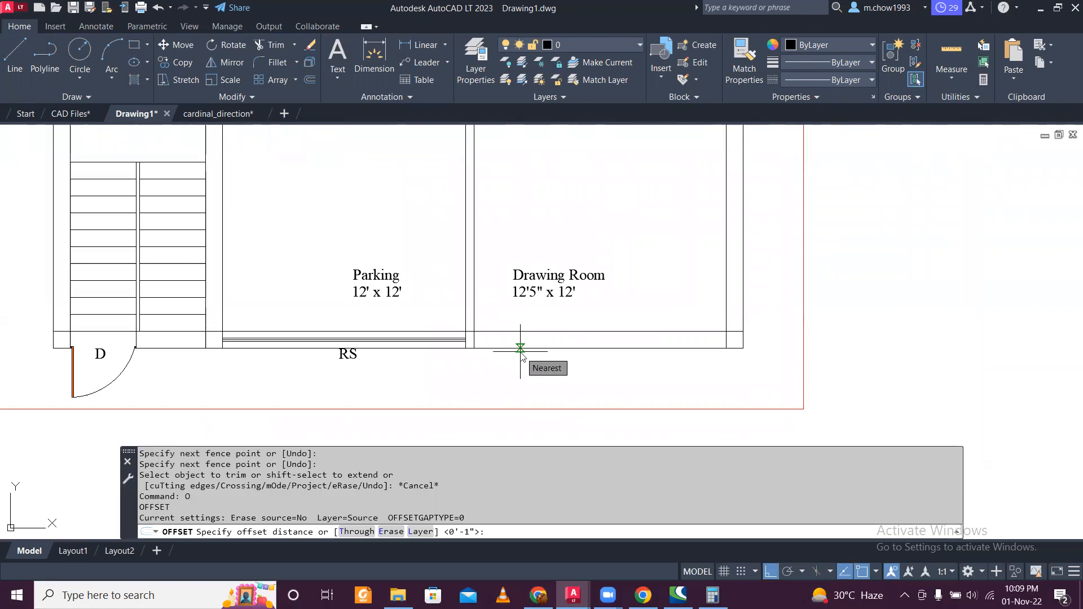
key("Return")
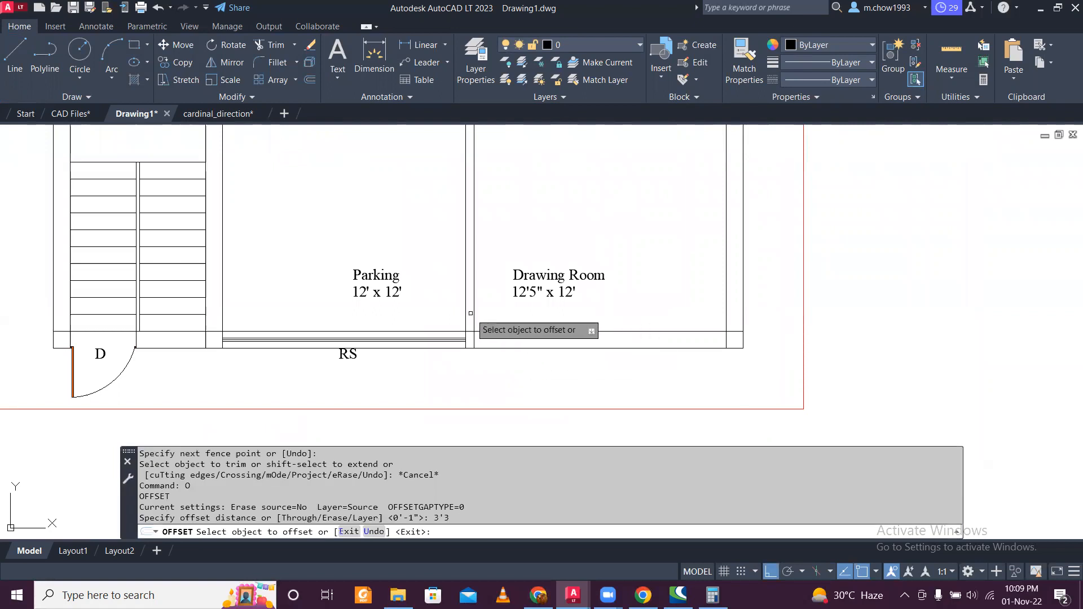
left_click(475, 314)
left_click(515, 316)
key("Escape")
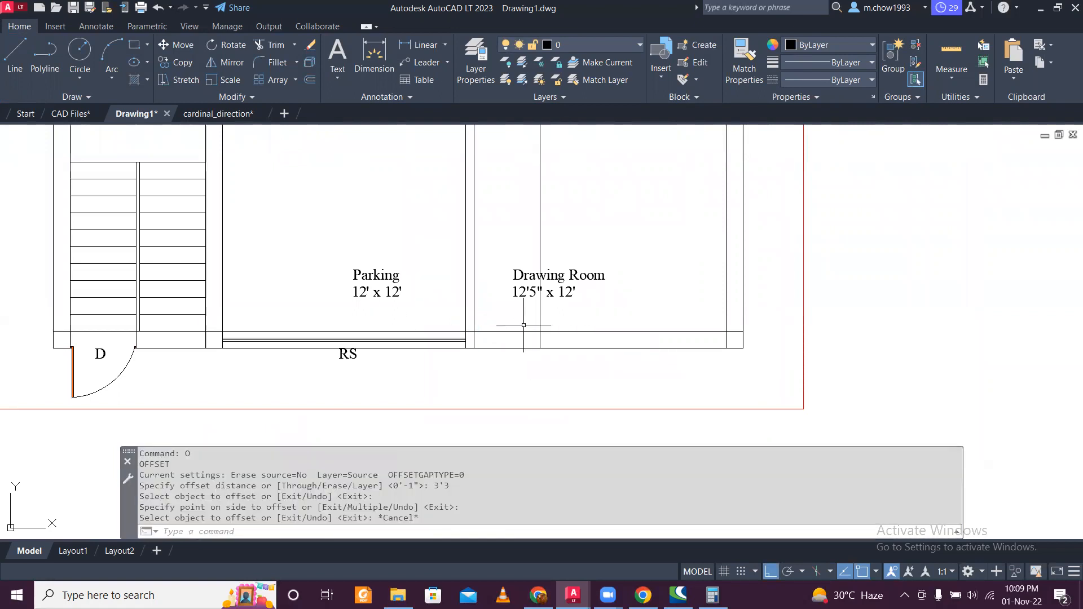
Step: Trim the Drawing Room's front wall lines between the partition and the offset line to open a doorway, and remove the offset line's excess above the wall
type("tr")
key("Return")
left_click_drag(526, 324, 502, 377)
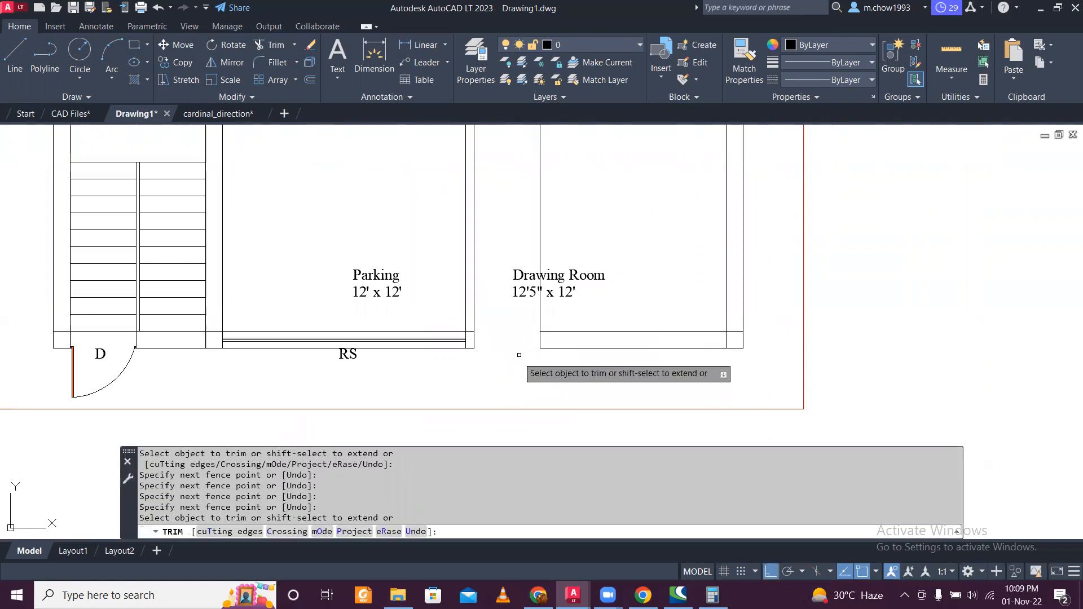
scroll(537, 319, "up", 5)
mouse_move(536, 319)
left_mouse_down()
mouse_move(511, 342)
mouse_move(593, 316)
left_mouse_up()
scroll(594, 316, "down", 5)
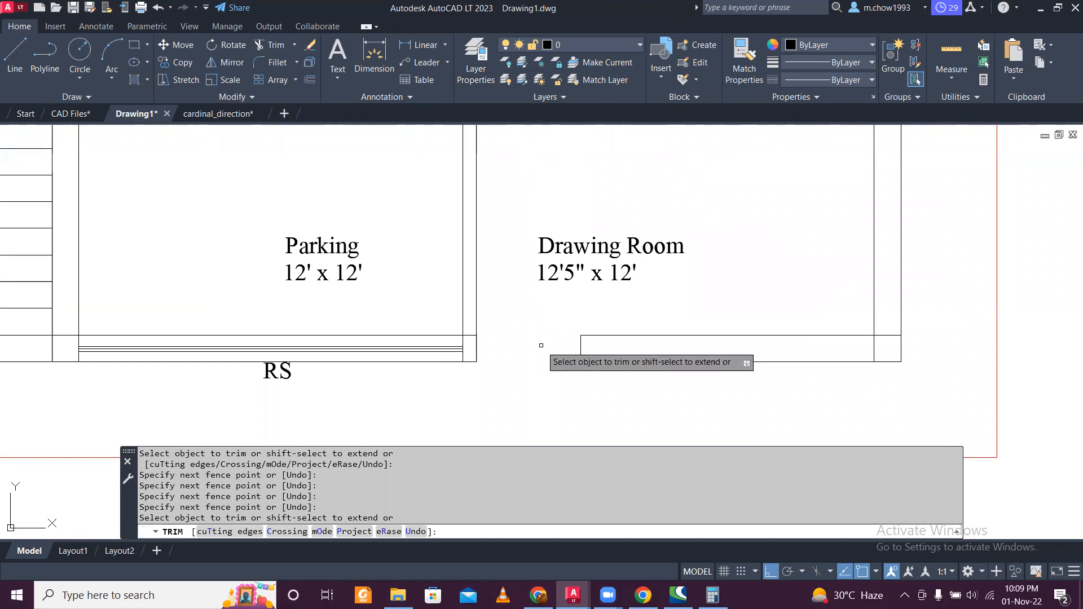
middle_click_drag(536, 346, 587, 270)
scroll(412, 286, "down", 5)
scroll(412, 286, "up", 3)
key("Escape")
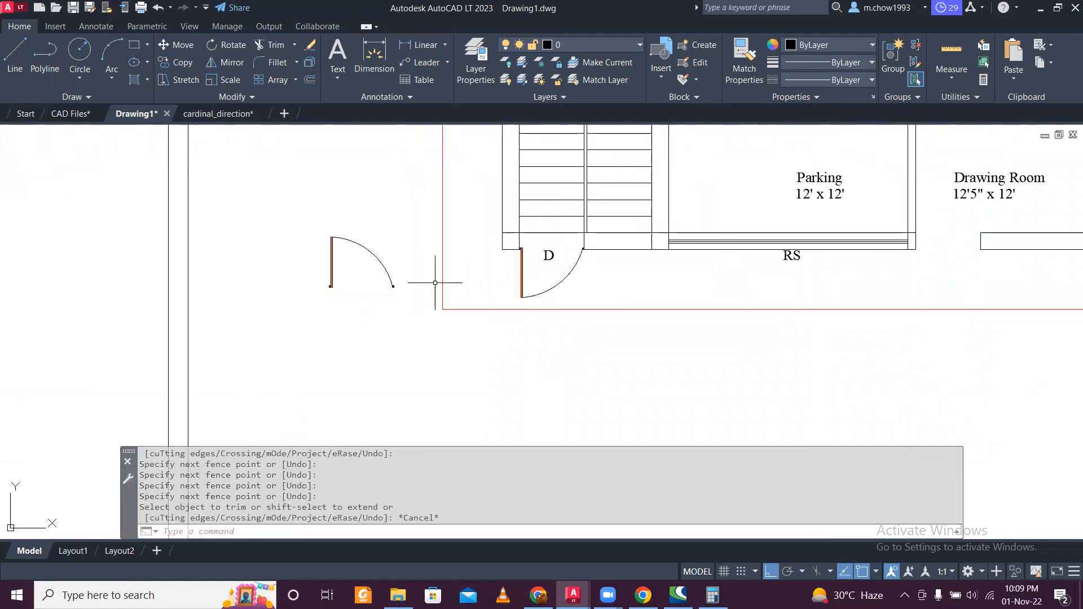
Step: Select the spare door block standing outside the floor plan, beside the staircase door
left_click(336, 261)
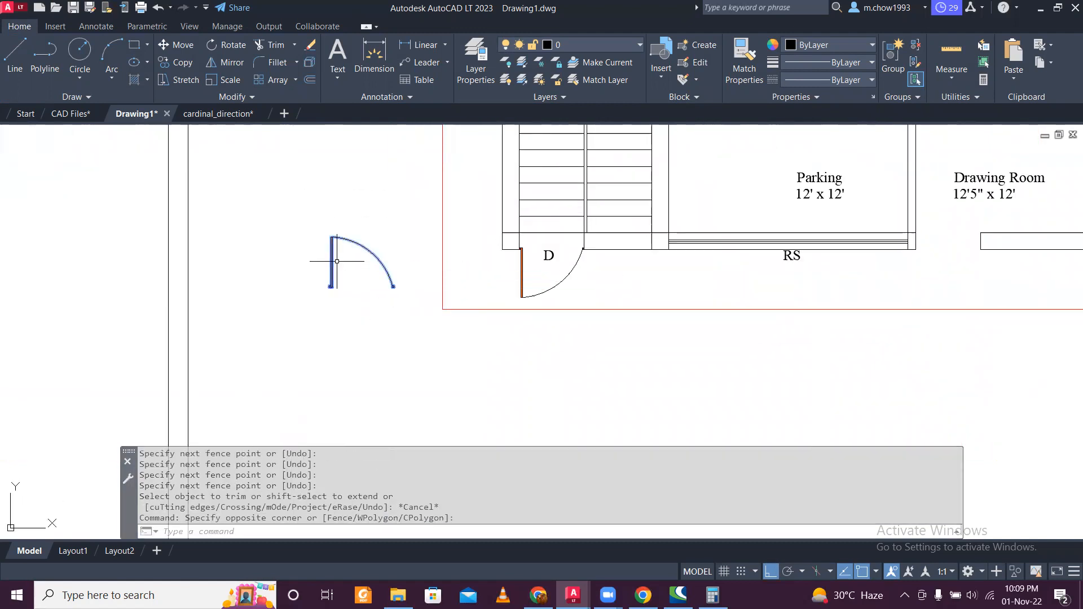
Step: Move the spare door into the Drawing Room's front wall opening, fitting its hinge corner to the edge beside the Parking wall
left_click(180, 44)
scroll(358, 309, "up", 3)
scroll(261, 194, "up", 3)
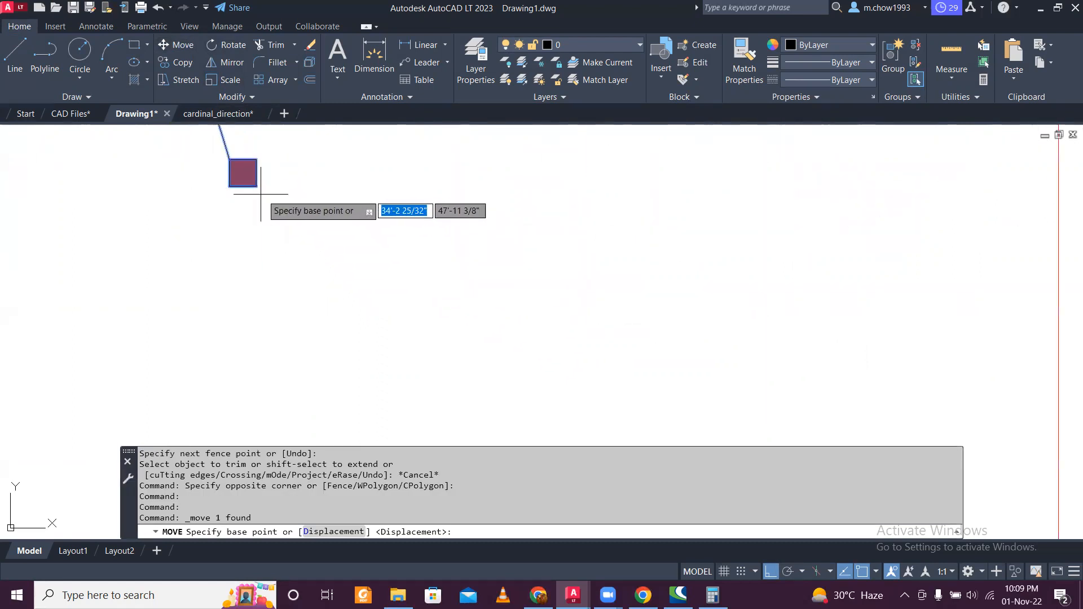
left_click(260, 194)
scroll(261, 194, "down", 5)
scroll(466, 162, "up", 4)
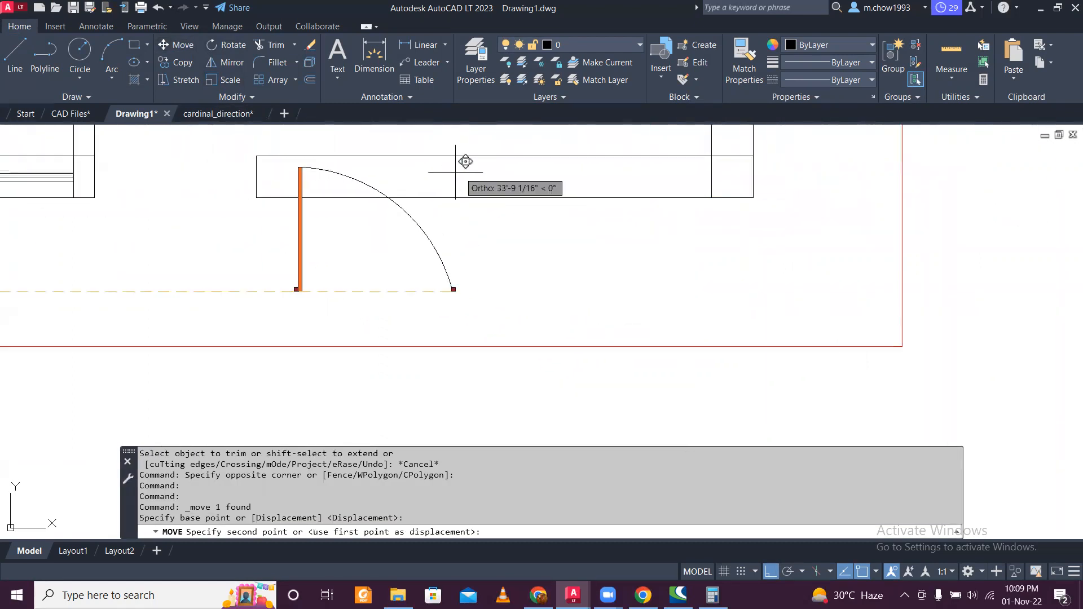
left_click(267, 188)
scroll(304, 214, "down", 5)
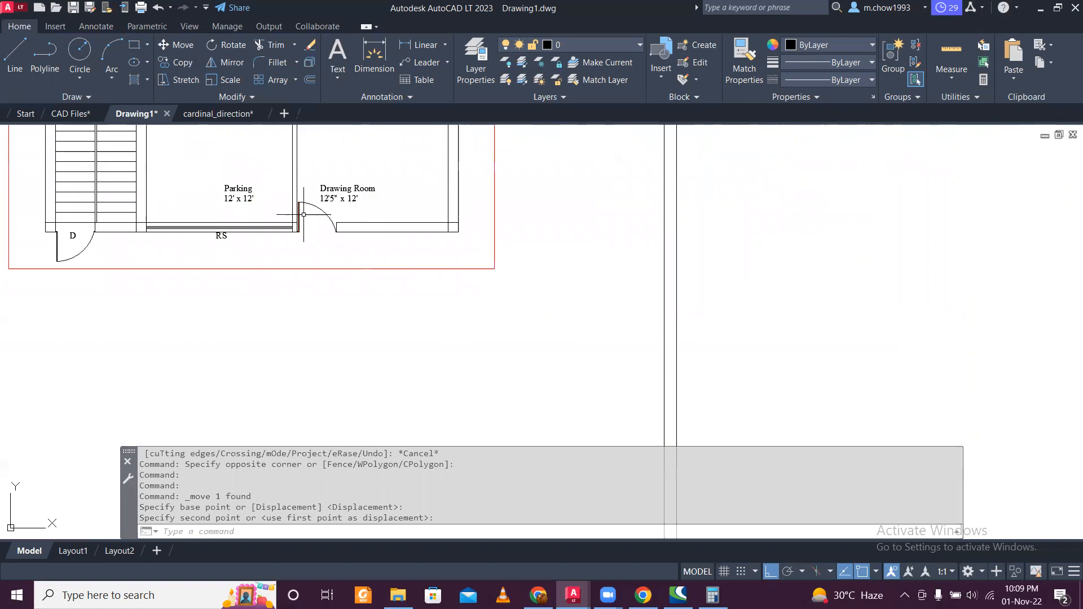
key("Escape")
Step: Copy the staircase door's "D" label horizontally to the Drawing Room door
scroll(75, 242, "up", 4)
left_click(70, 234)
left_click(66, 216)
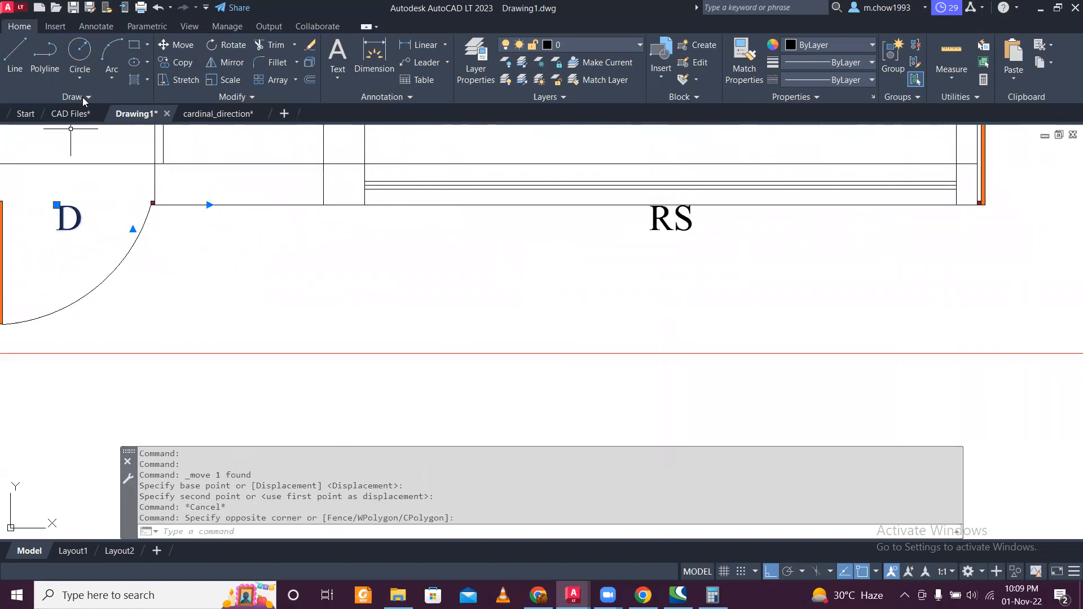
left_click(169, 62)
left_click(51, 234)
scroll(423, 266, "down", 4)
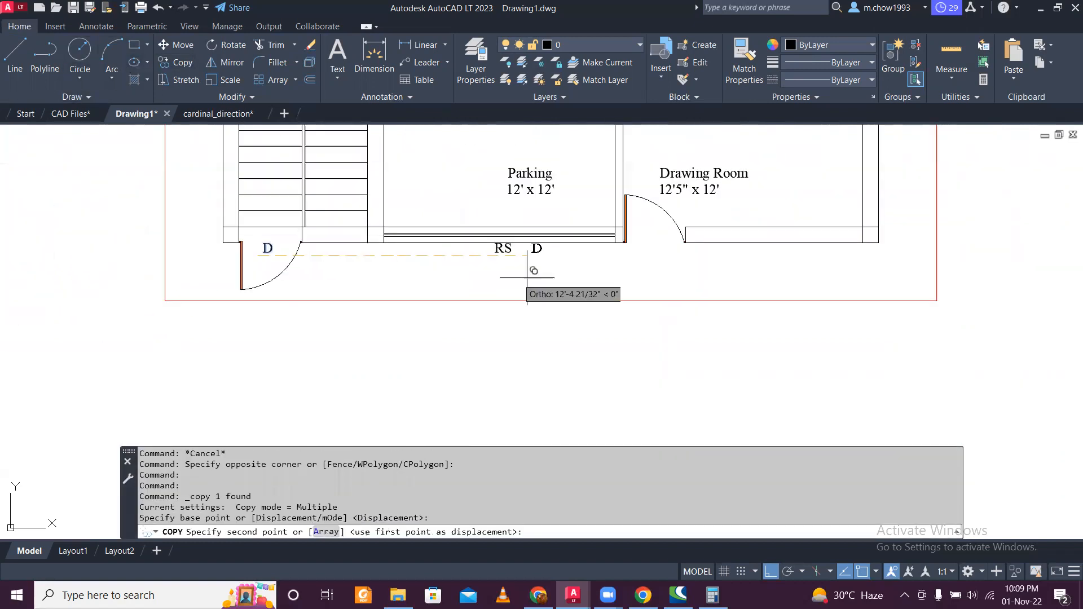
left_click(643, 277)
key("Escape")
Step: Move the copied "D" label straight up into the Drawing Room door opening
scroll(660, 271, "up", 4)
left_click(658, 271)
left_click(646, 250)
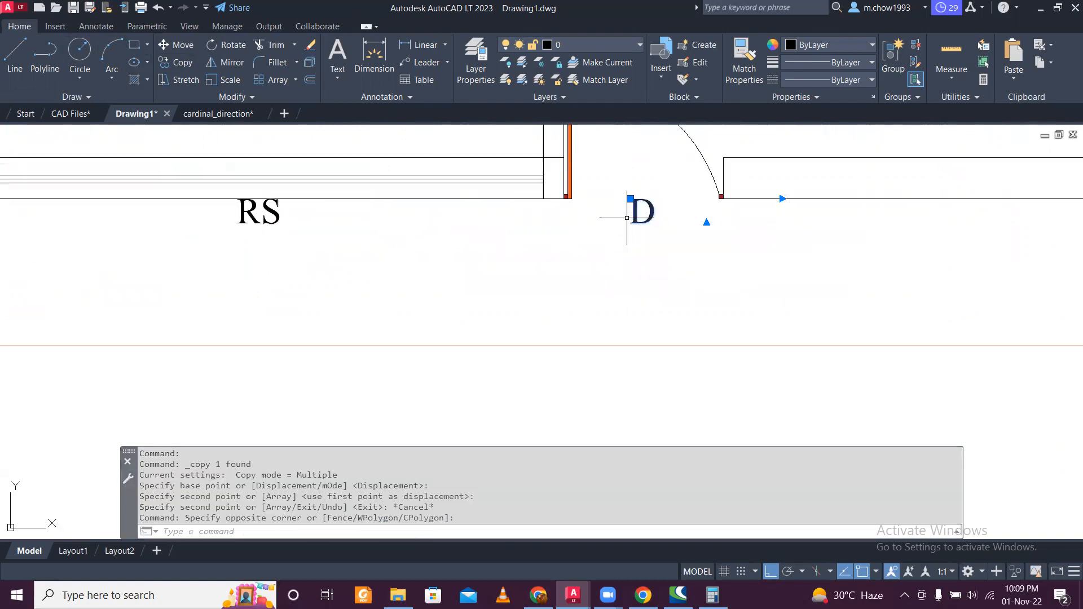
left_click(178, 44)
left_click(589, 288)
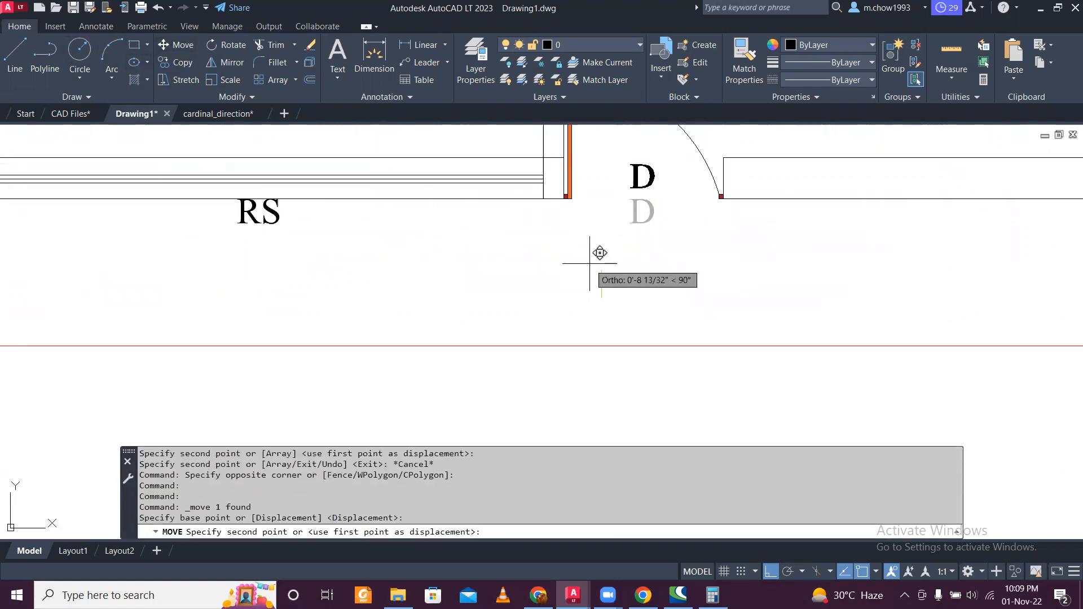
scroll(650, 269, "down", 4)
middle_click_drag(650, 268, 592, 297)
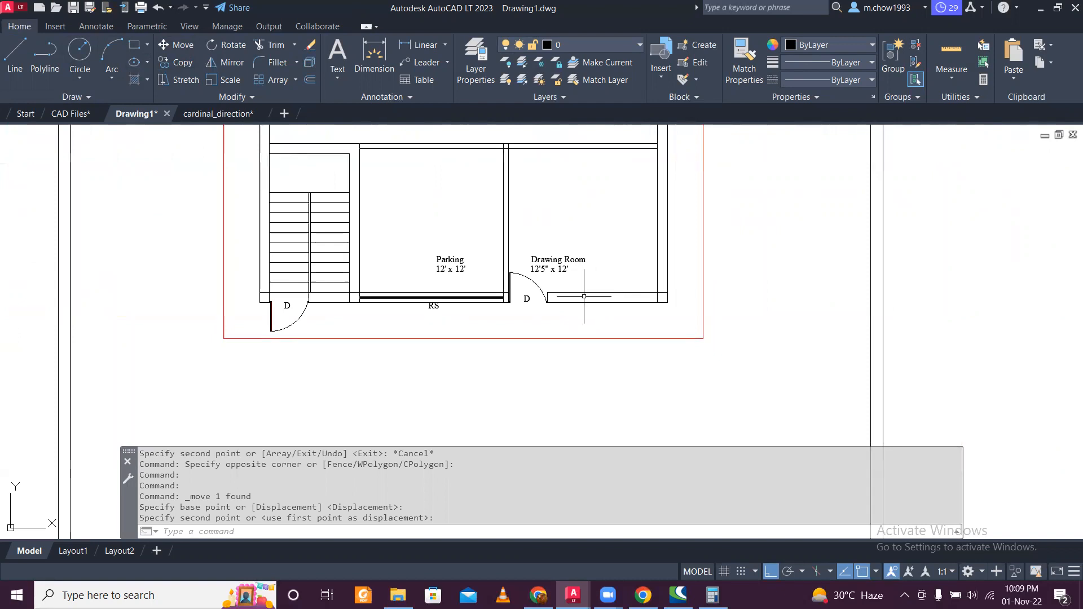
Step: Copy the Parking room label into the landing area above the stair flights, with Ortho off
scroll(467, 275, "up", 4)
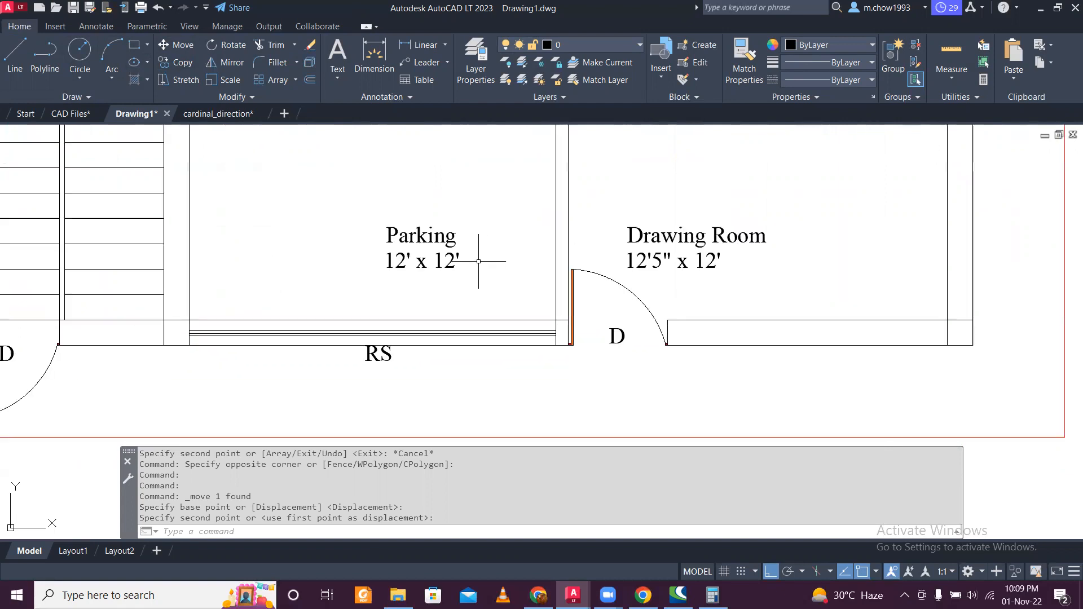
left_click(479, 262)
left_click(404, 192)
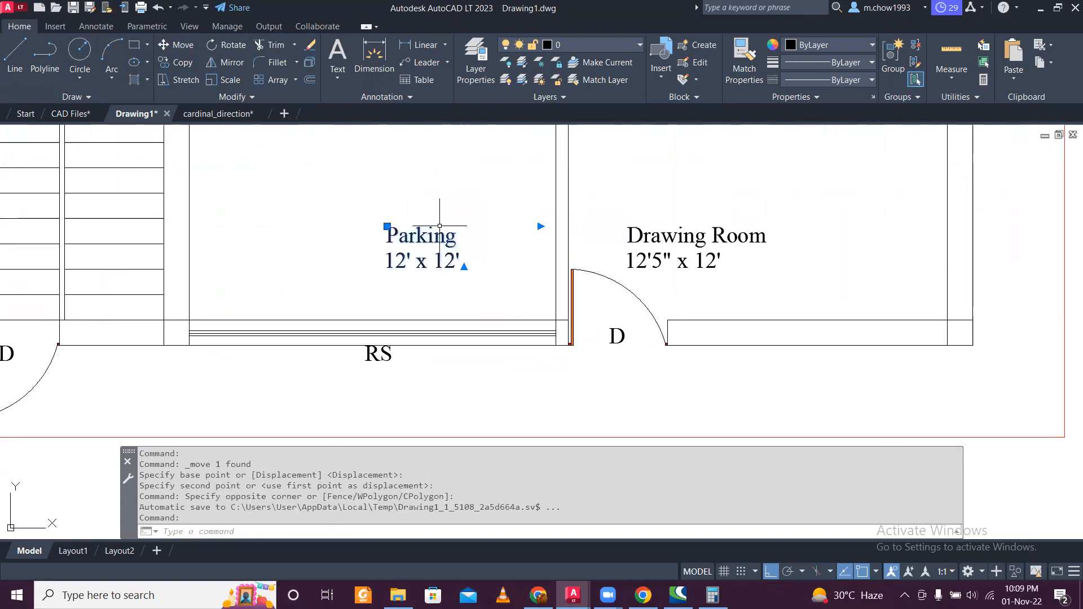
left_click(163, 63)
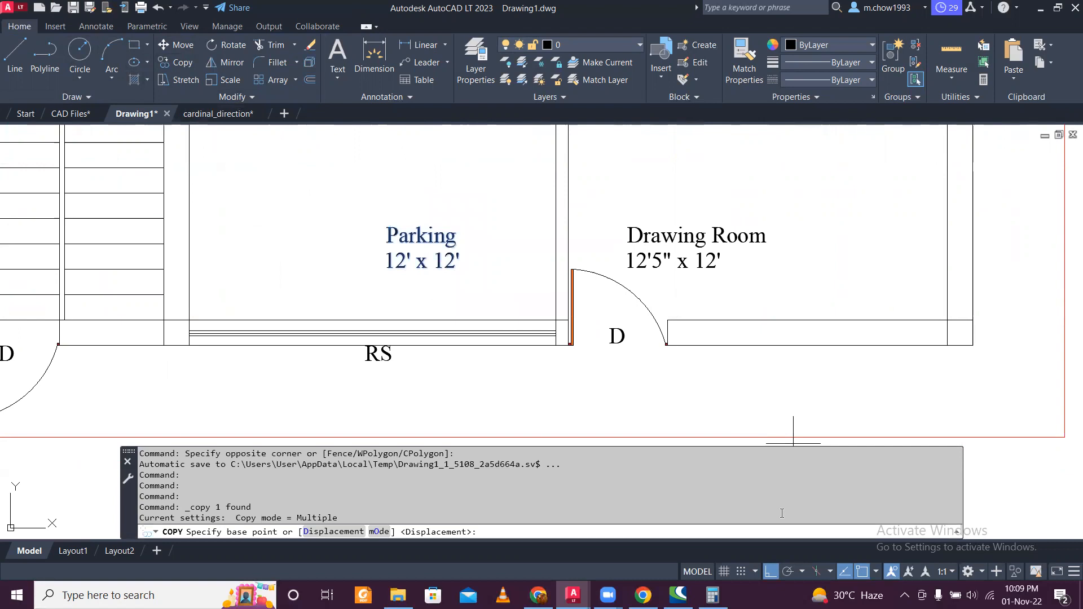
left_click(377, 266)
scroll(384, 248, "down", 4)
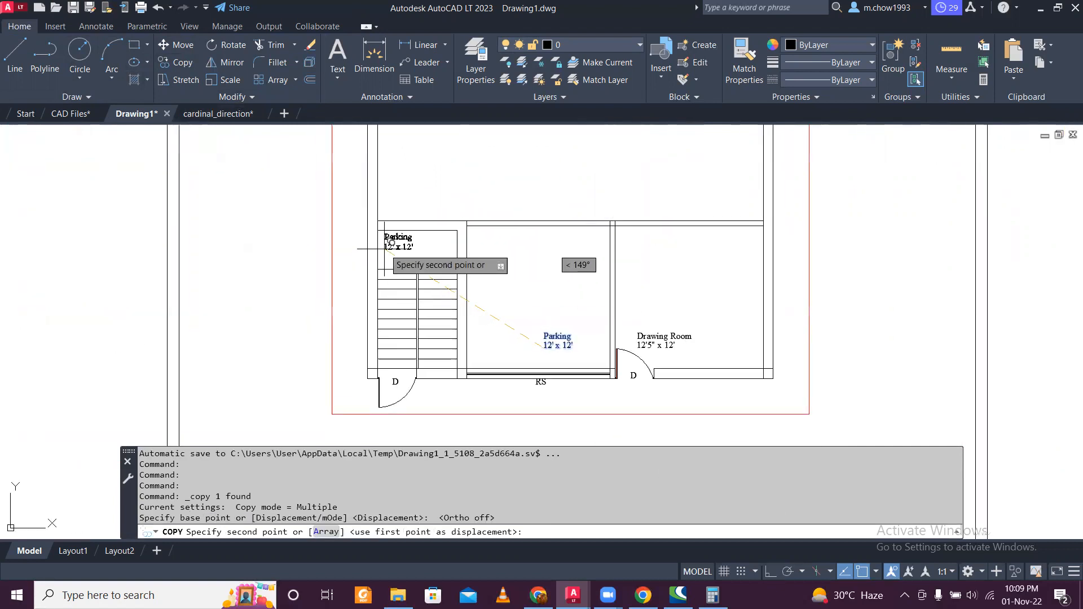
scroll(393, 249, "up", 2)
left_click(417, 261)
key("Escape")
Step: Change the copied label's text to "Staircase" and remove its size line
double_click(464, 237)
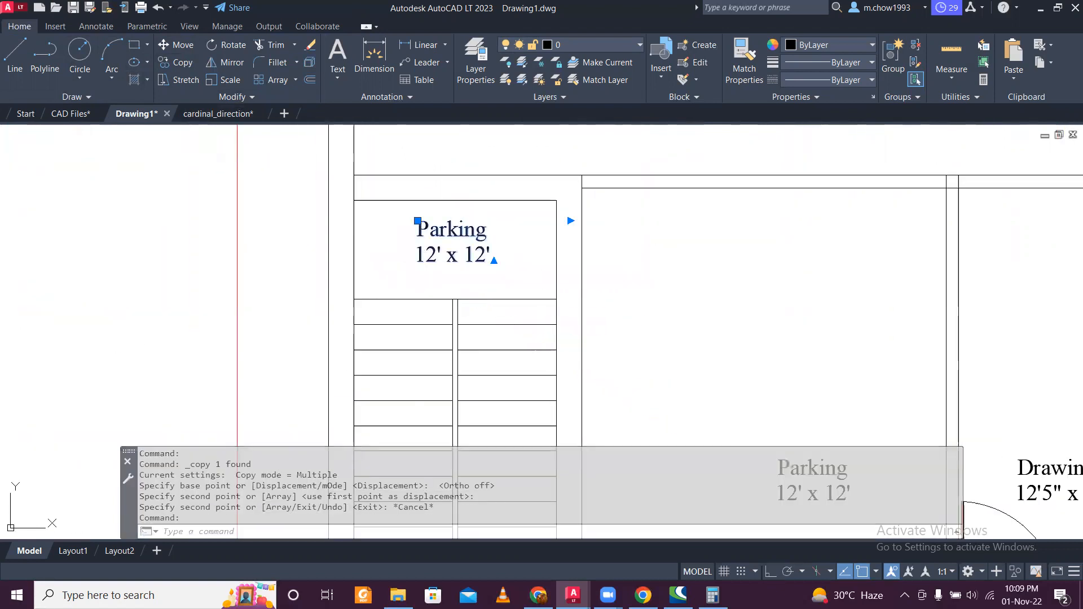
double_click(489, 234)
type("S")
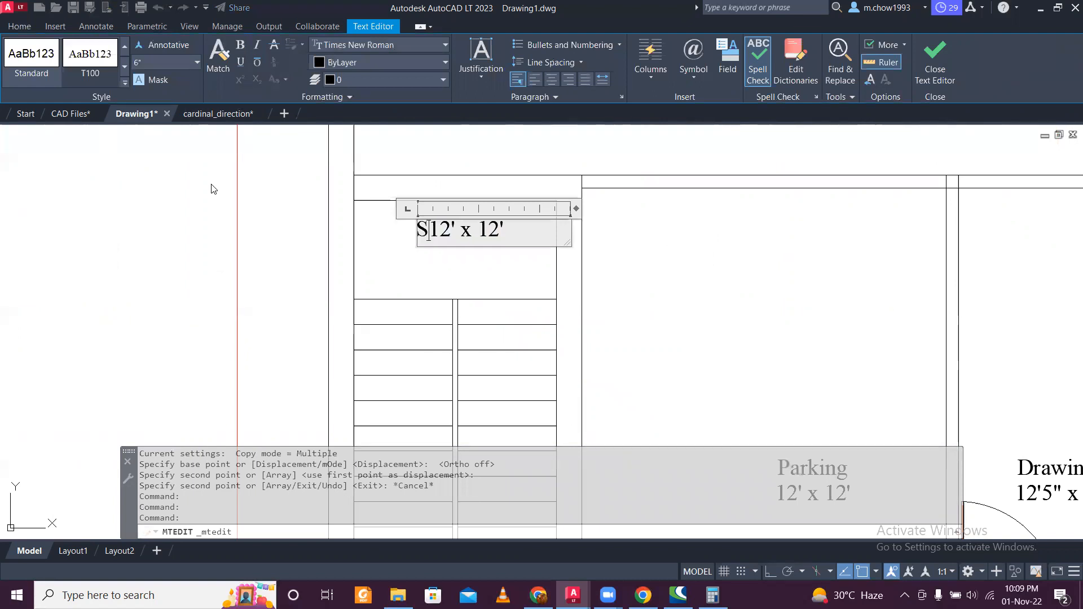
type("taircase")
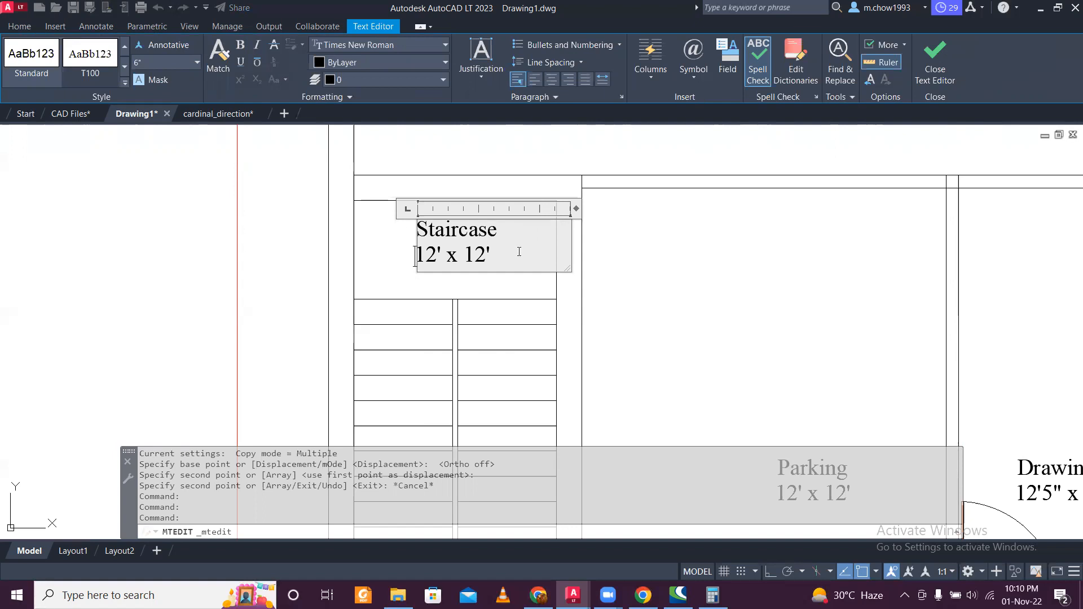
left_click_drag(519, 251, 302, 228)
left_click(541, 262)
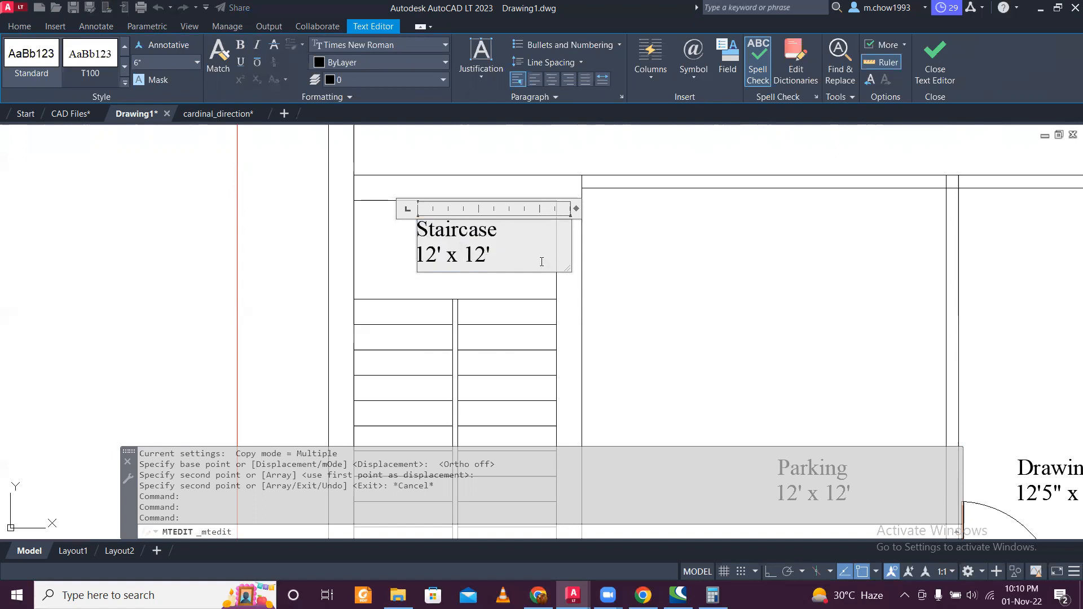
left_click(361, 259)
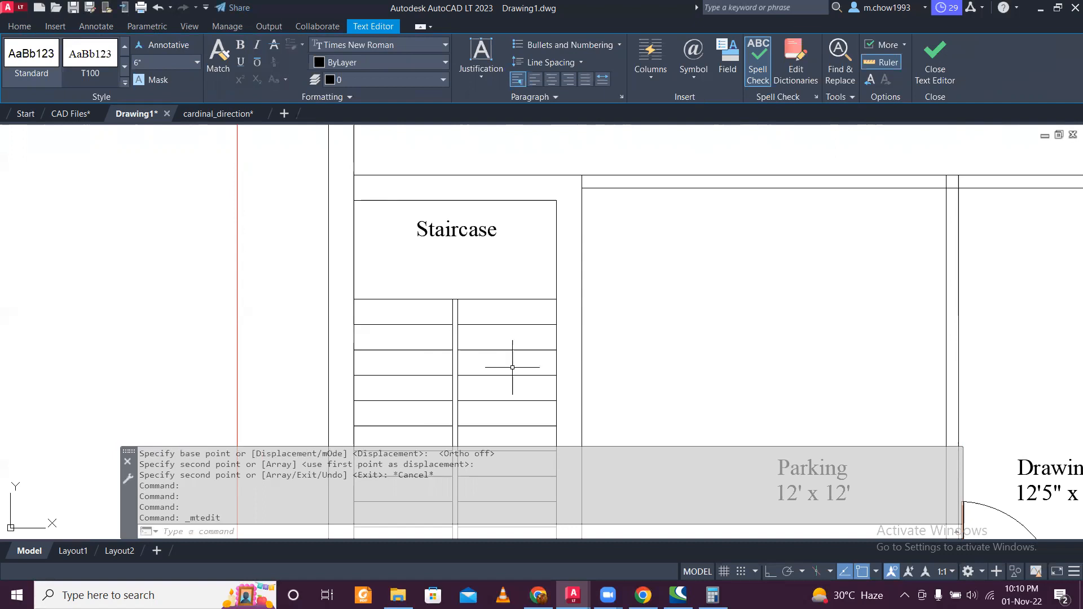
Step: Add a horizontal linear dimension across the full width of the staircase landing, just above the Staircase label
left_click(415, 45)
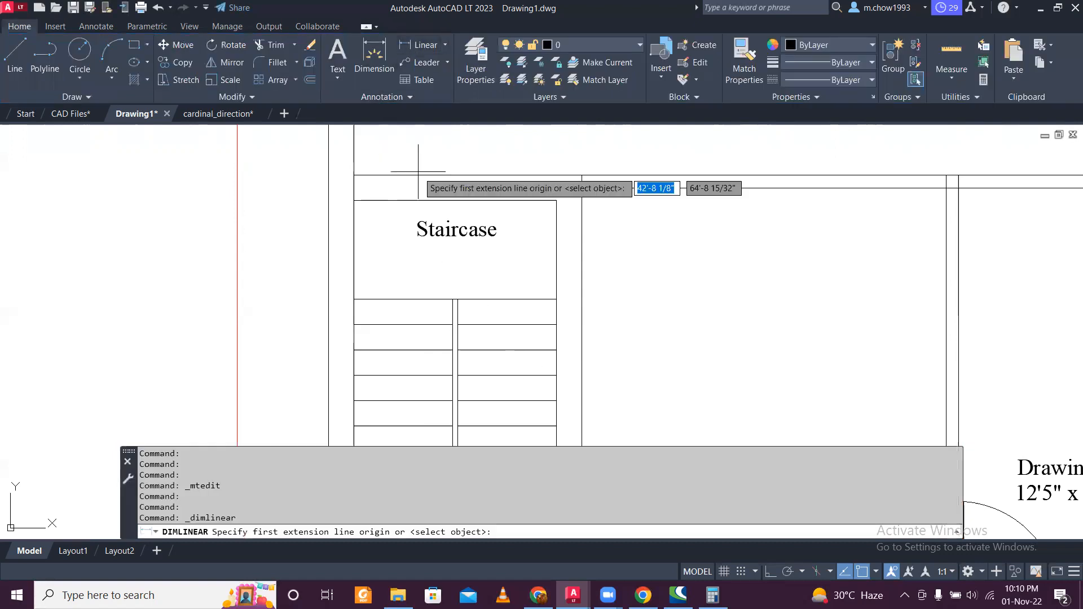
left_click(354, 209)
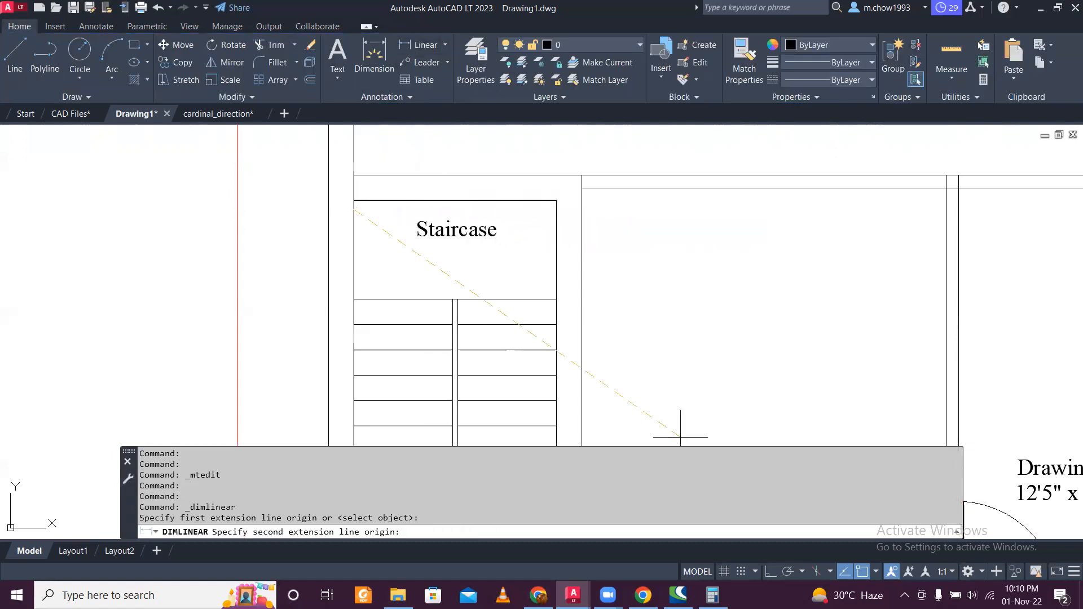
left_click(556, 209)
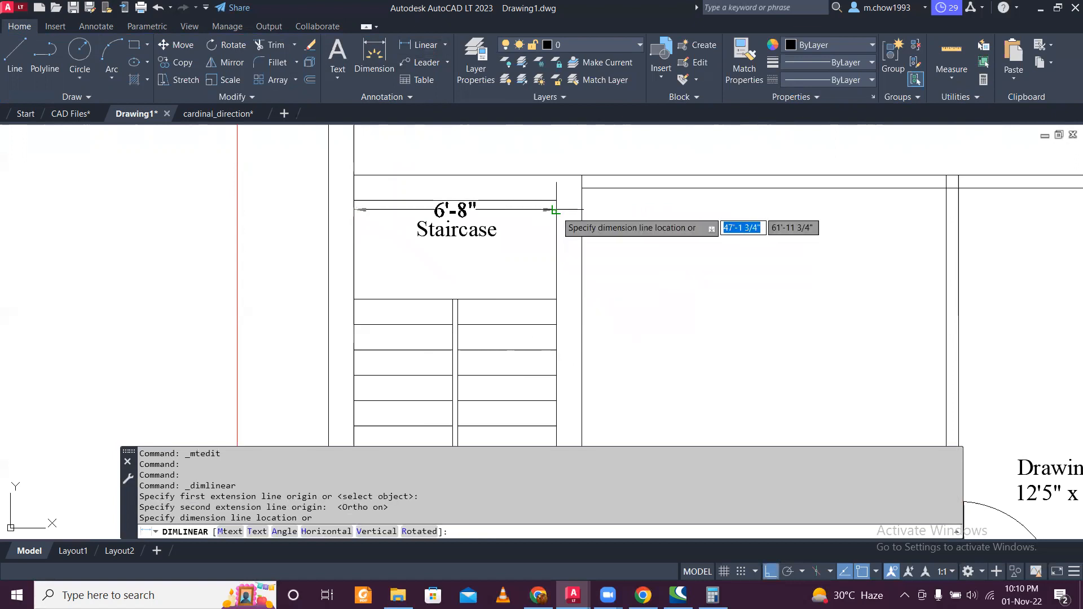
left_click(427, 212)
key("Return")
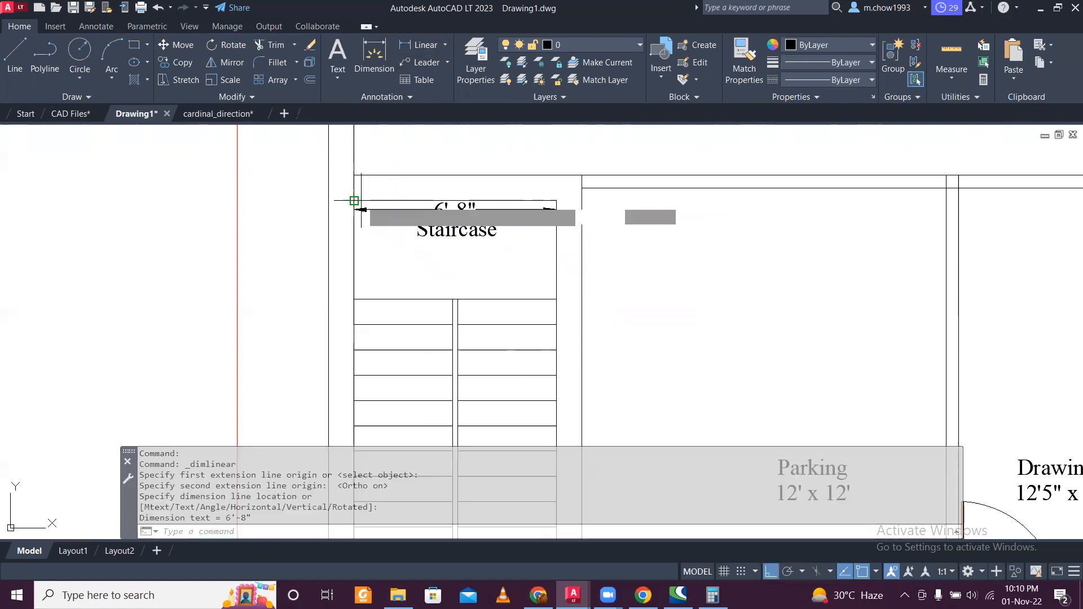
left_click(361, 202)
left_click(363, 299)
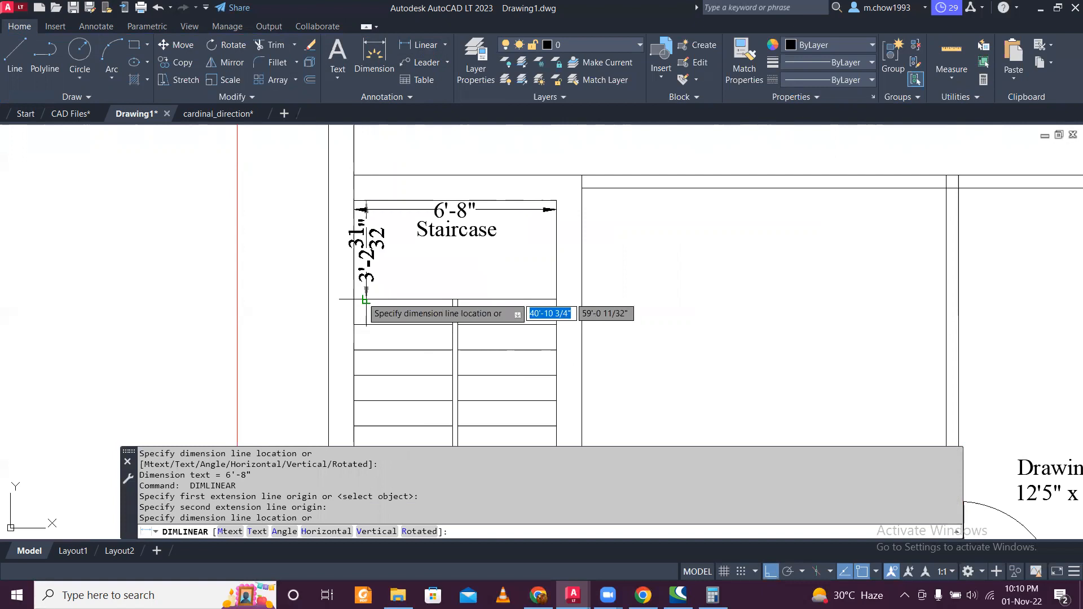
key("Escape")
Step: Add a vertical linear dimension for the landing's depth, placed inside the landing near its left wall
scroll(361, 225, "up", 4)
left_click(340, 158)
left_click(340, 407)
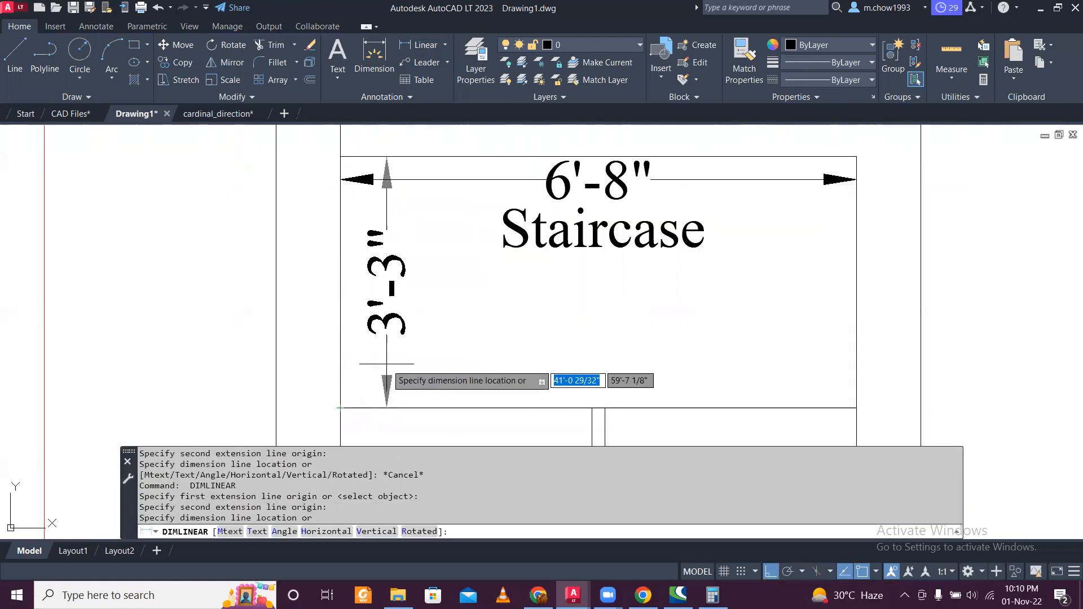
left_click(340, 395)
Step: Add a horizontal linear dimension for the left stair flight's width, placed just above its first tread line
scroll(416, 315, "down", 4)
scroll(416, 307, "up", 2)
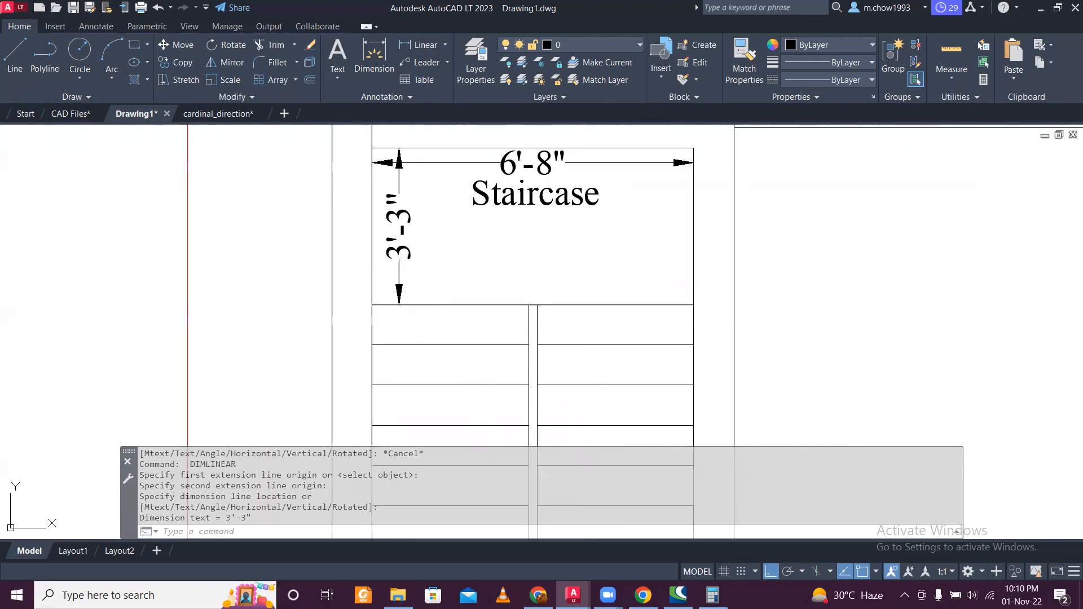
key("Return")
left_click(372, 305)
left_click(528, 305)
left_click(518, 297)
scroll(503, 255, "down", 4)
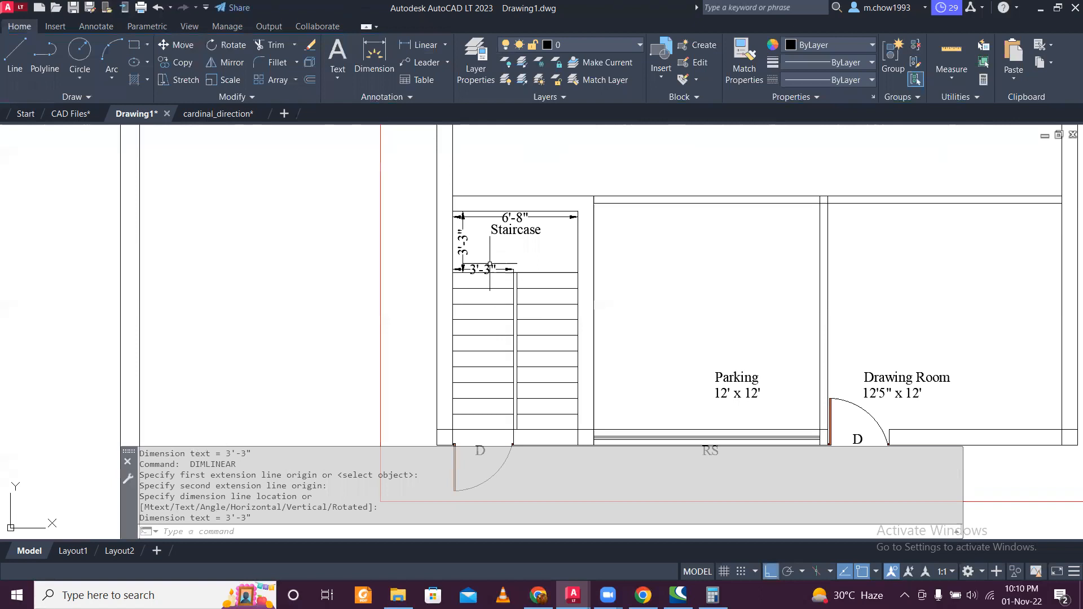
Step: Add a two-line multiline text on the left stair flight reading R=6" and T=10"
scroll(490, 264, "up", 2)
left_click(348, 78)
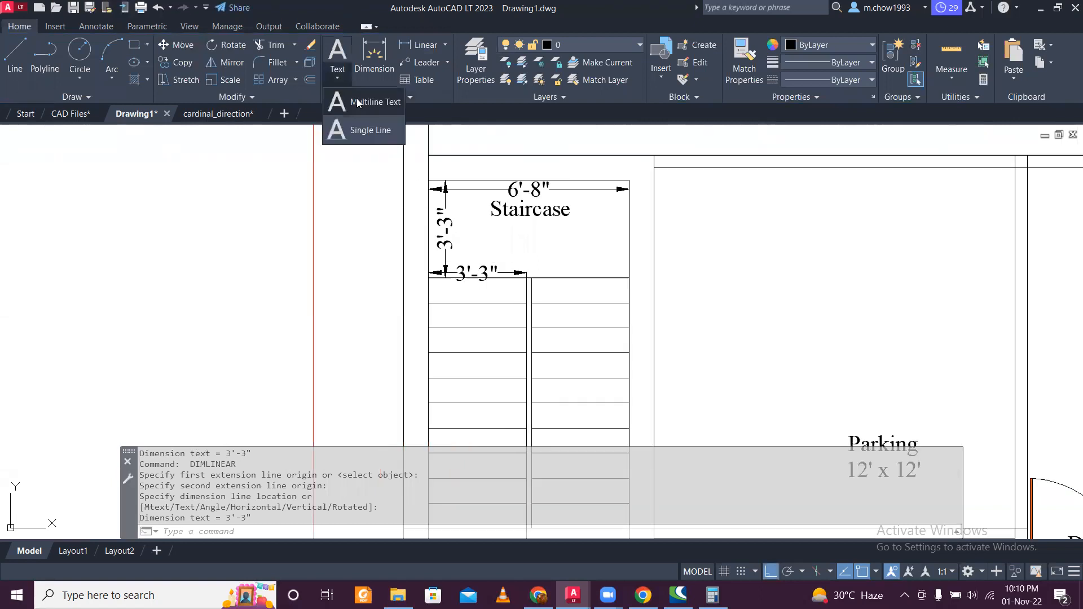
left_click(357, 98)
left_click(446, 307)
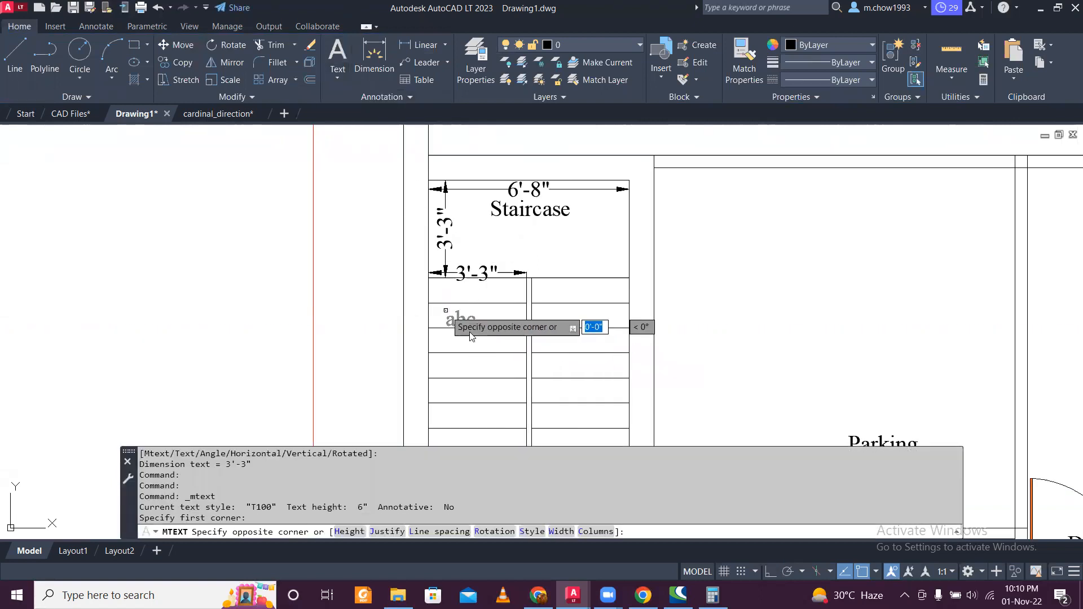
left_click(513, 370)
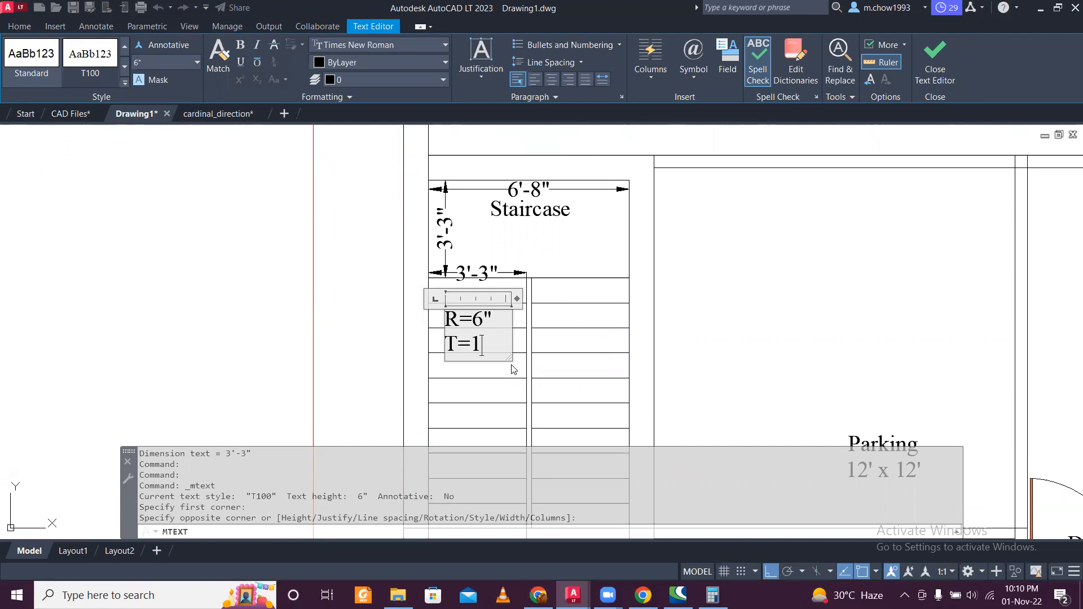
left_click(561, 332)
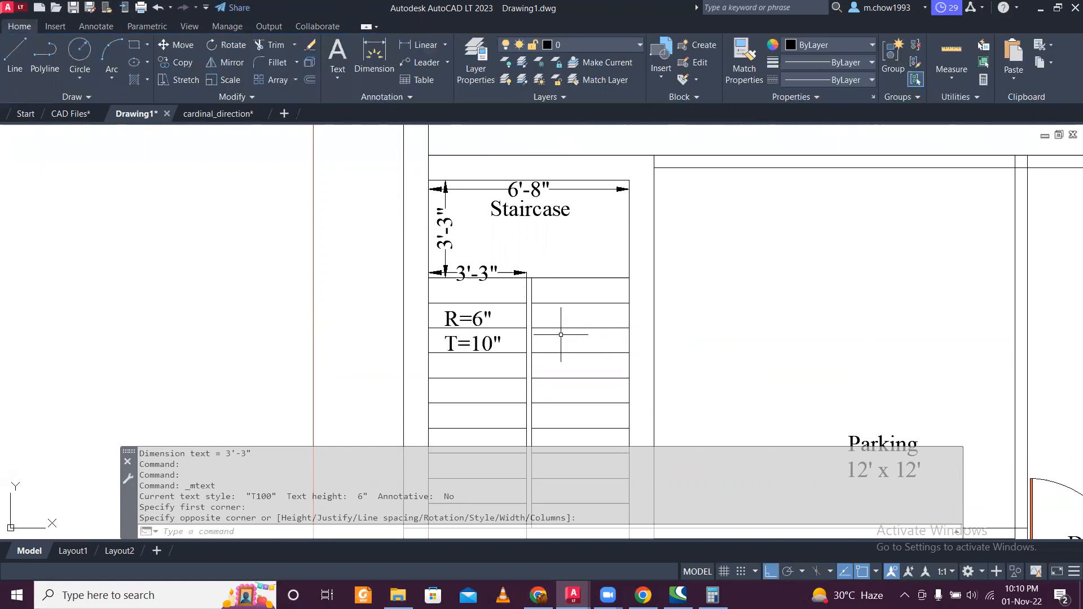
Step: Move the R=6" T=10" note down the left flight by about one tread
scroll(509, 361, "up", 2)
left_click(489, 336)
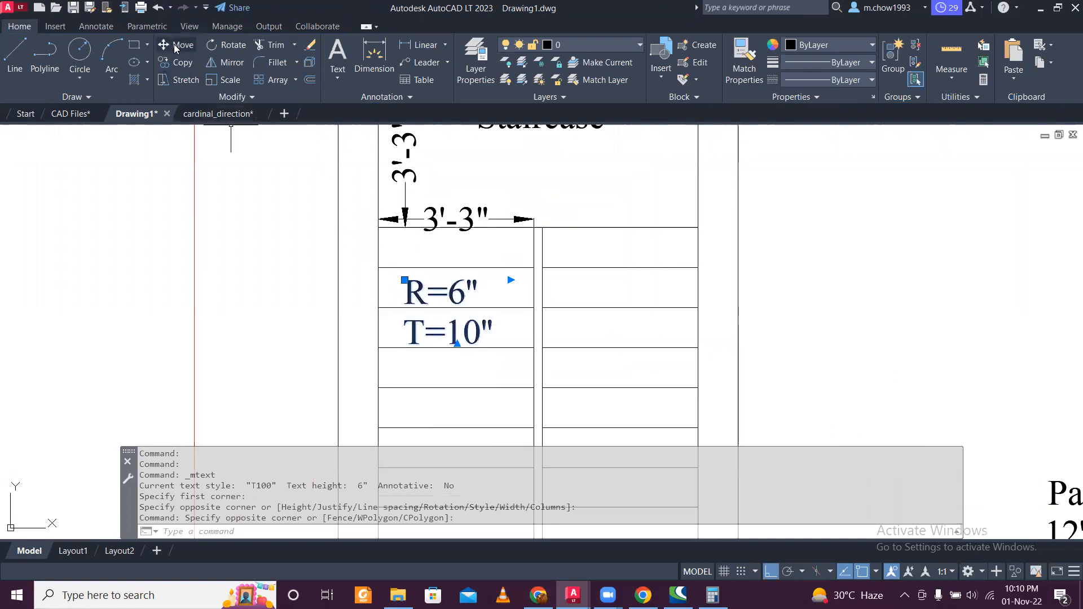
left_click(175, 45)
left_click(241, 305)
scroll(262, 327, "down", 4)
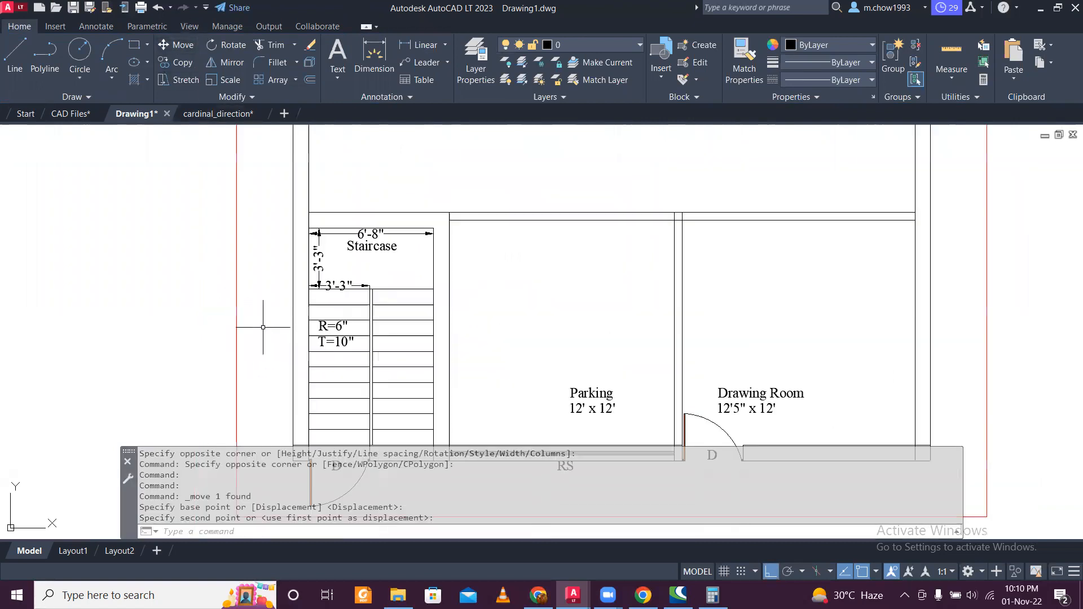
middle_click_drag(370, 387, 381, 334)
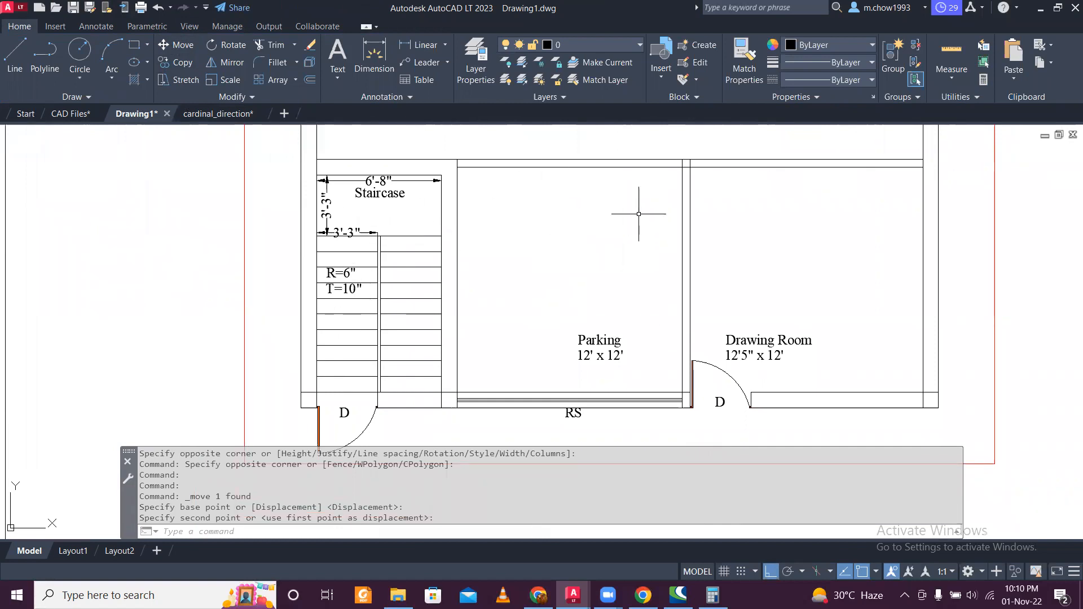
scroll(674, 207, "down", 2)
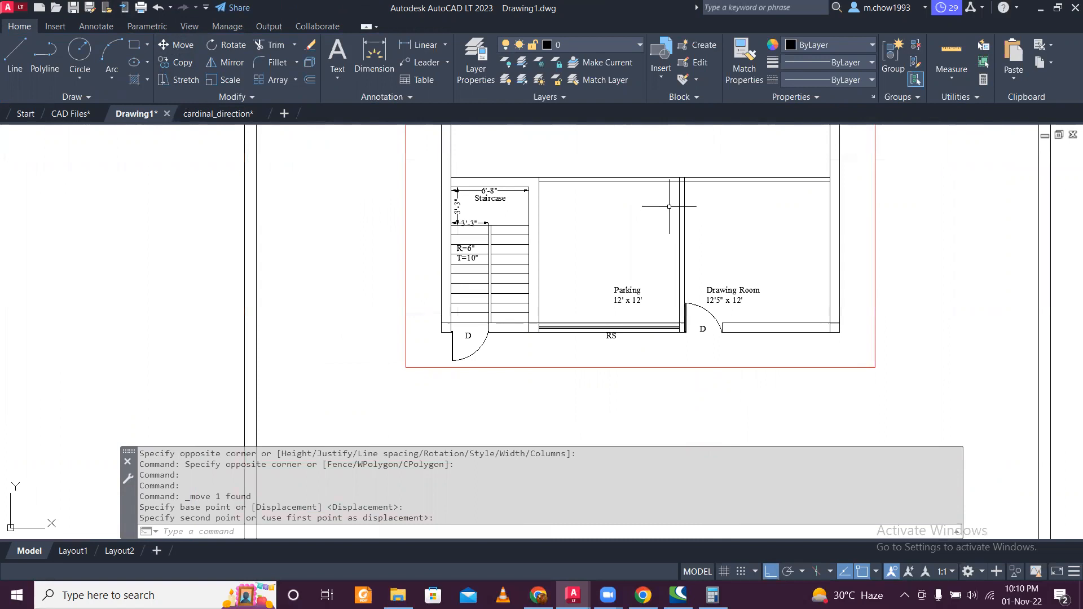
middle_click_drag(669, 206, 632, 270)
middle_click_drag(620, 155, 609, 257)
scroll(610, 256, "down", 2)
scroll(608, 251, "up", 1)
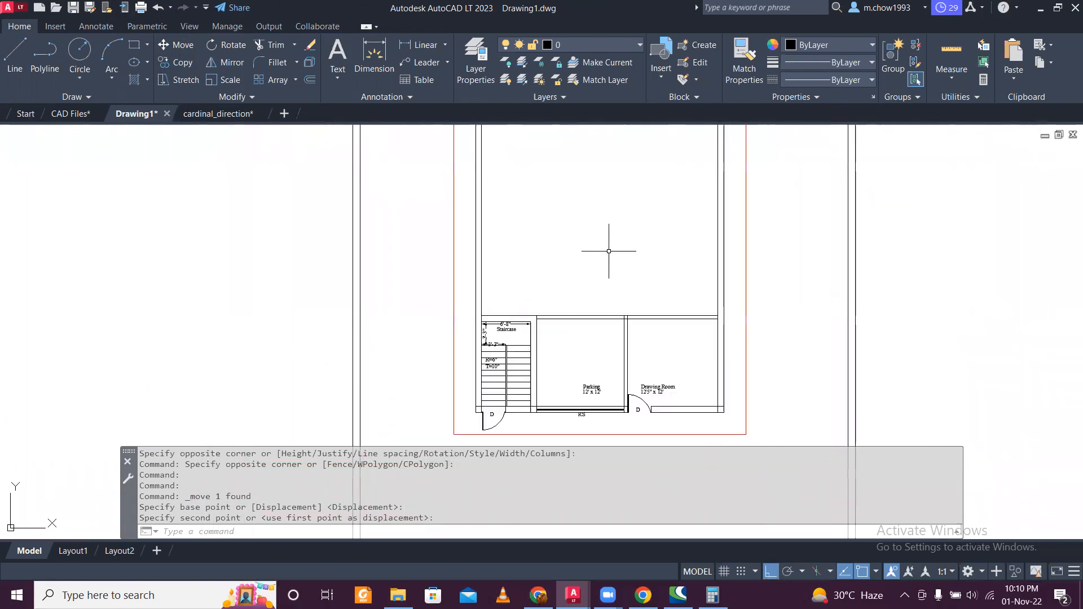
scroll(613, 360, "up", 2)
middle_click_drag(672, 396, 653, 348)
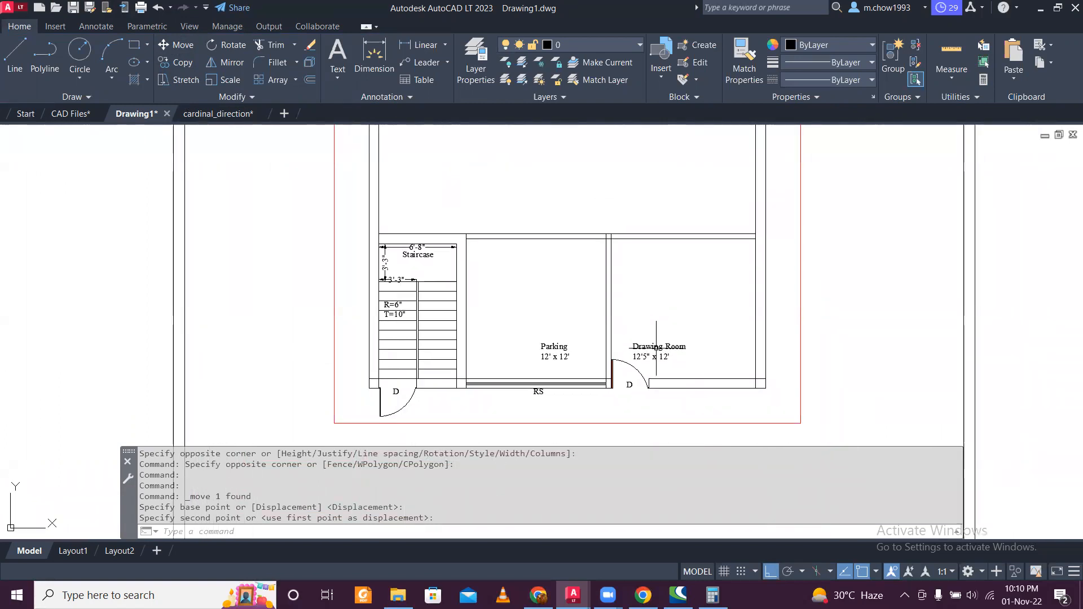
Step: Offset the Drawing Room's parking-side wall face by 3'3" into the room to mark a doorway in its rear wall
scroll(640, 249, "up", 2)
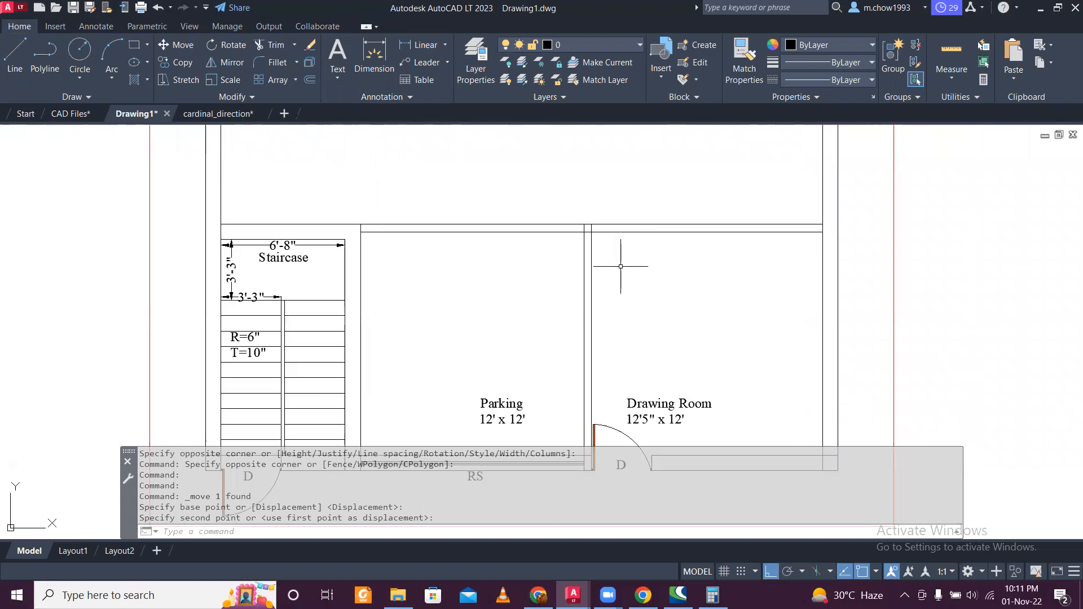
mouse_move(601, 263)
middle_mouse_down()
mouse_move(491, 174)
mouse_move(493, 230)
middle_mouse_up()
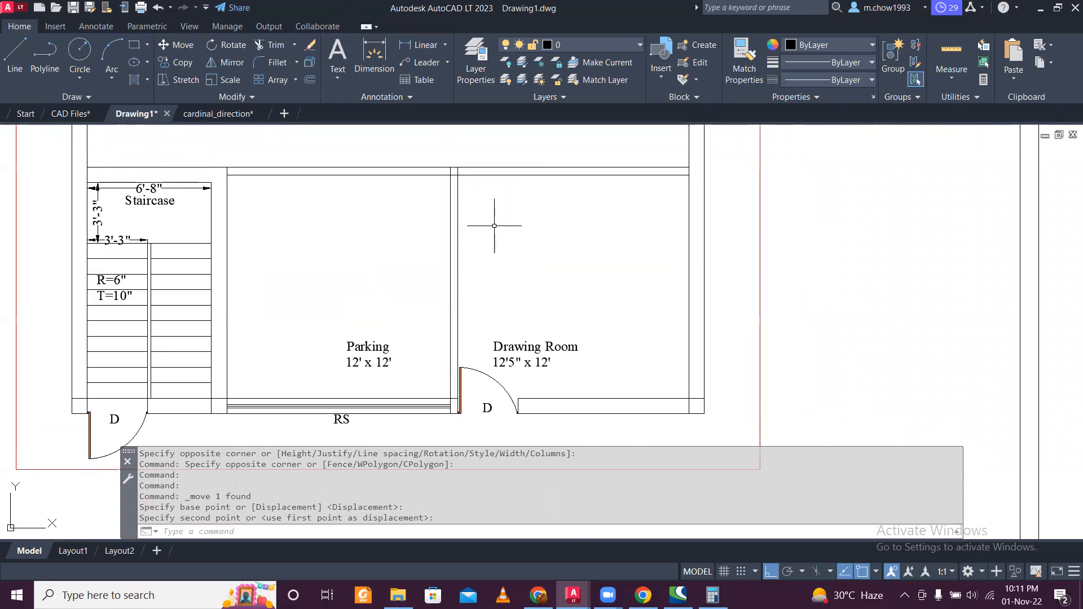
key("Return")
type("3'3")
key("Return")
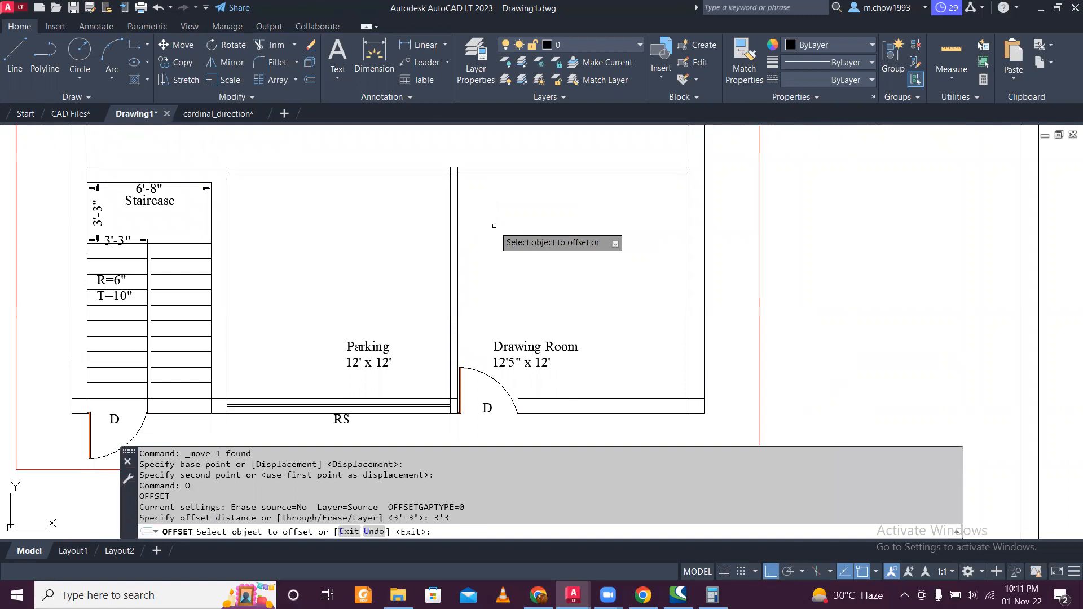
left_click(458, 201)
left_click(488, 180)
scroll(485, 180, "up", 3)
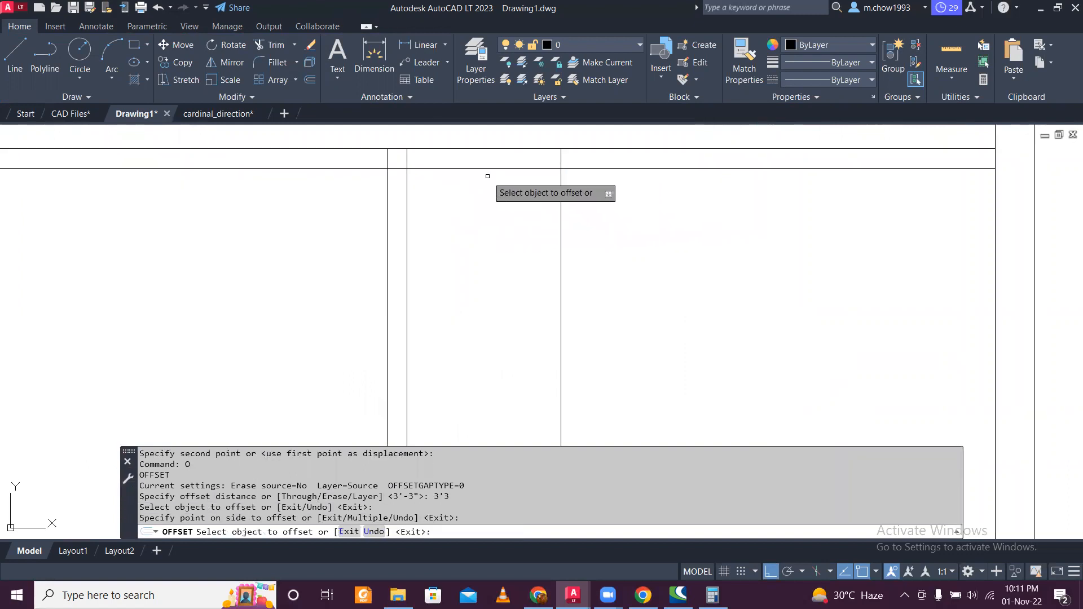
key("Escape")
Step: Trim the Drawing Room's rear wall lines and the surplus offset line to open the doorway beside the parking wall
key("Return")
left_click_drag(499, 188, 502, 139)
scroll(532, 162, "up", 2)
left_click_drag(654, 221, 534, 249)
scroll(572, 220, "down", 2)
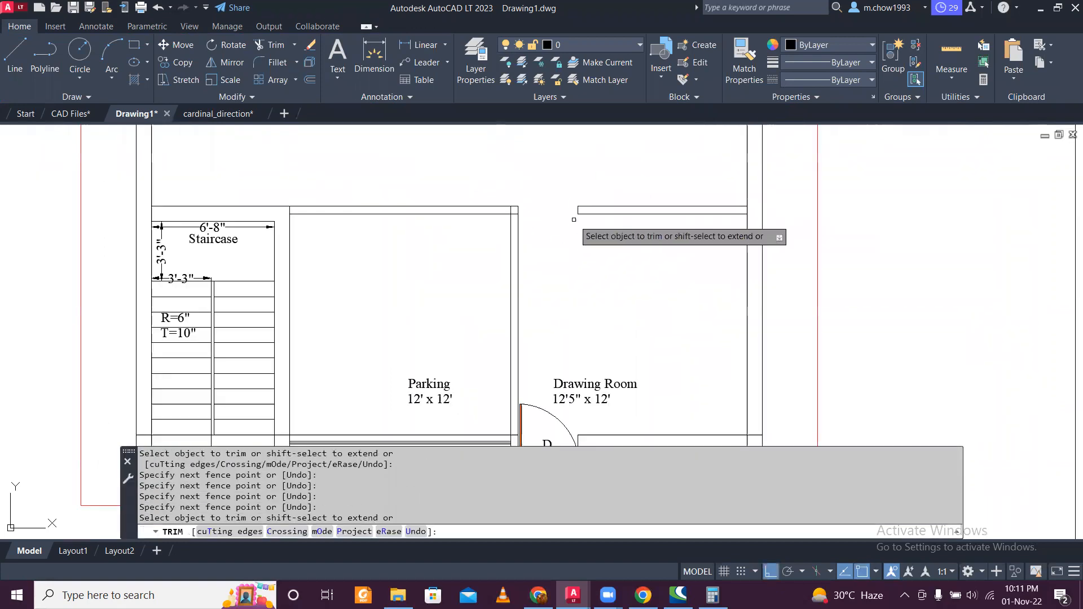
key("Escape")
Step: Copy the Drawing Room's front door and its D label straight up to the new rear wall opening
middle_click_drag(576, 320, 573, 215)
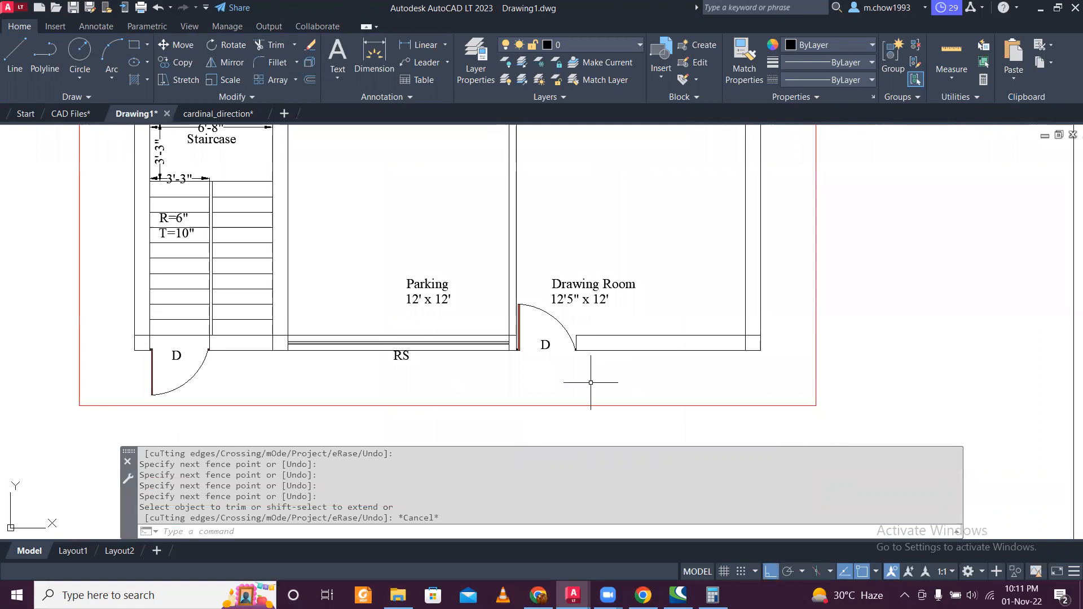
scroll(572, 384, "up", 2)
left_click(543, 350)
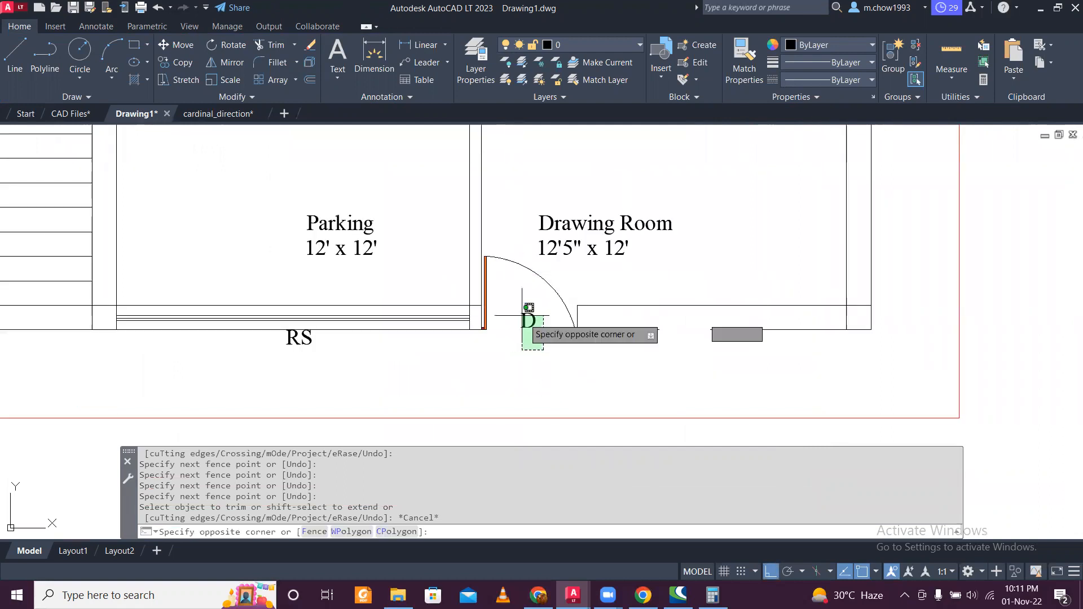
scroll(526, 311, "down", 4)
scroll(525, 319, "up", 1)
scroll(530, 322, "up", 2)
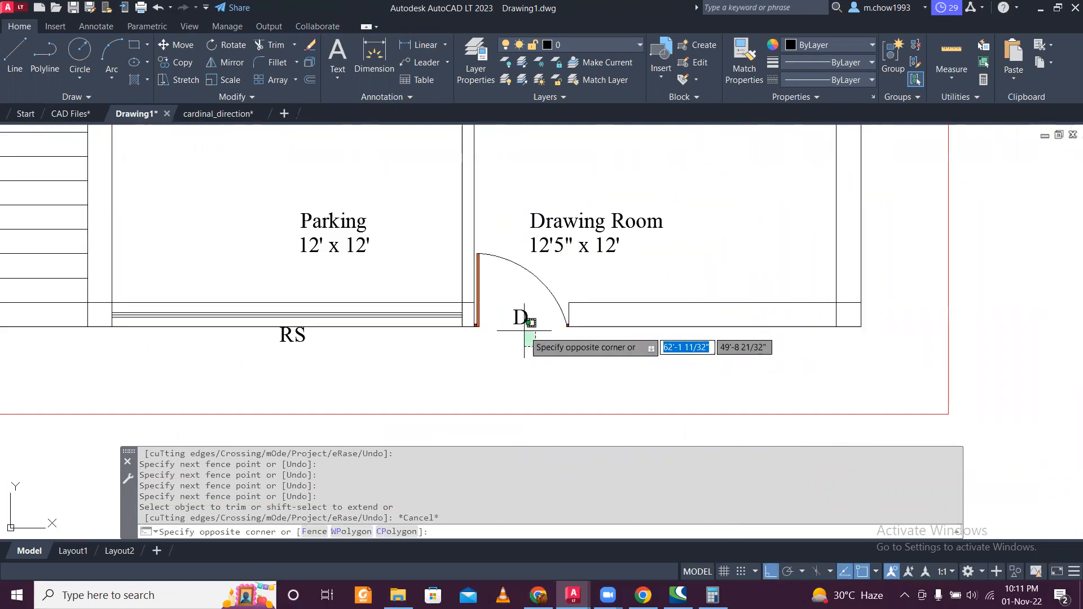
scroll(519, 314, "down", 1)
left_click(508, 297)
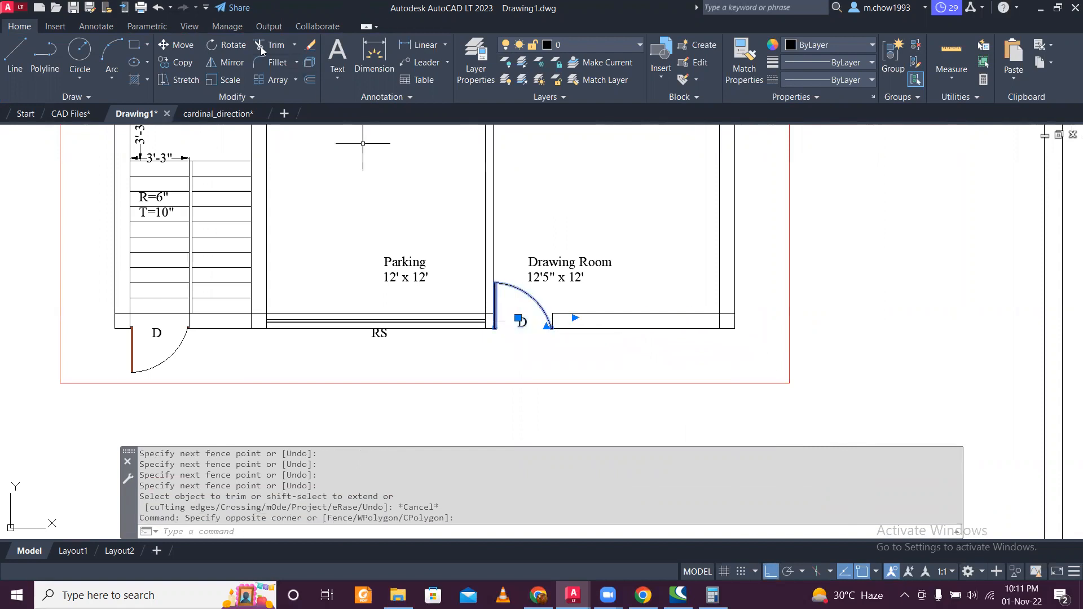
left_click(192, 64)
scroll(555, 333, "up", 7)
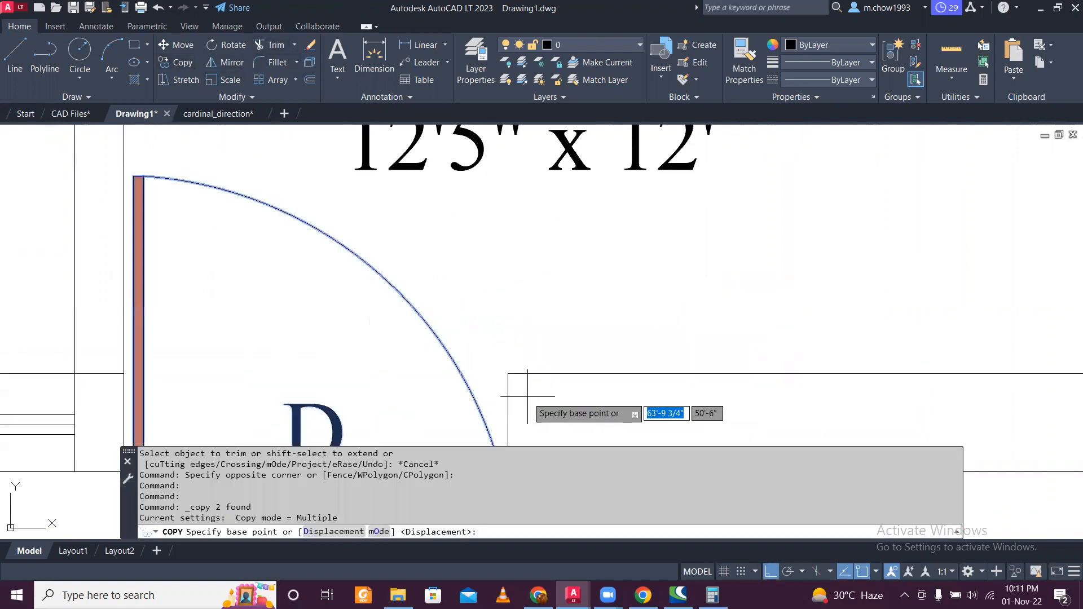
scroll(562, 361, "up", 3)
left_click(533, 355)
scroll(513, 316, "down", 3)
scroll(508, 237, "up", 5)
scroll(674, 349, "down", 2)
scroll(571, 288, "up", 3)
scroll(564, 268, "down", 5)
scroll(579, 294, "up", 7)
scroll(527, 314, "up", 5)
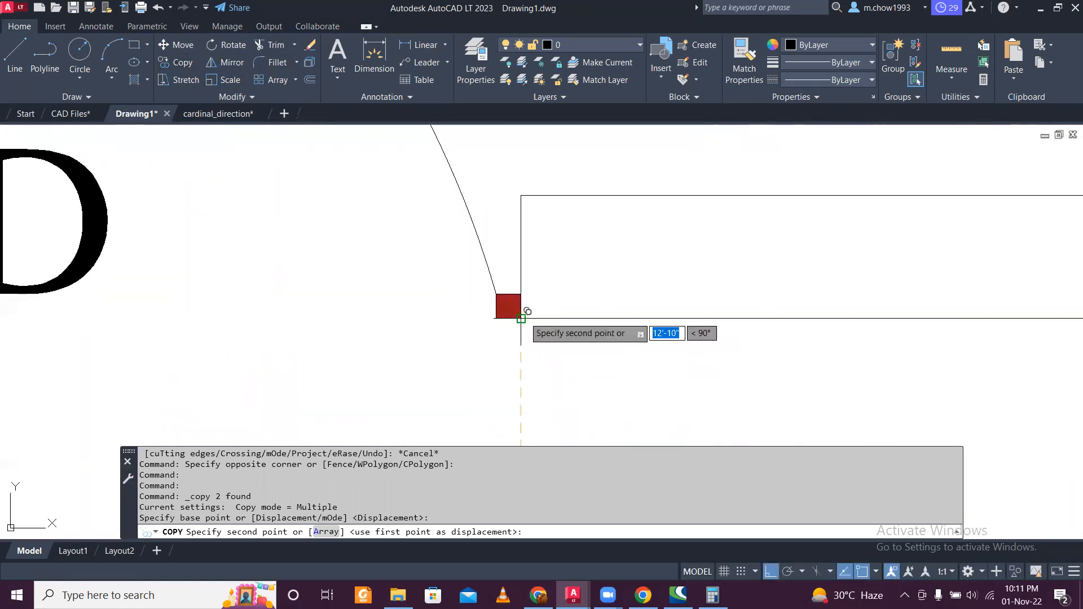
left_click(525, 313)
scroll(524, 306, "down", 6)
key("Escape")
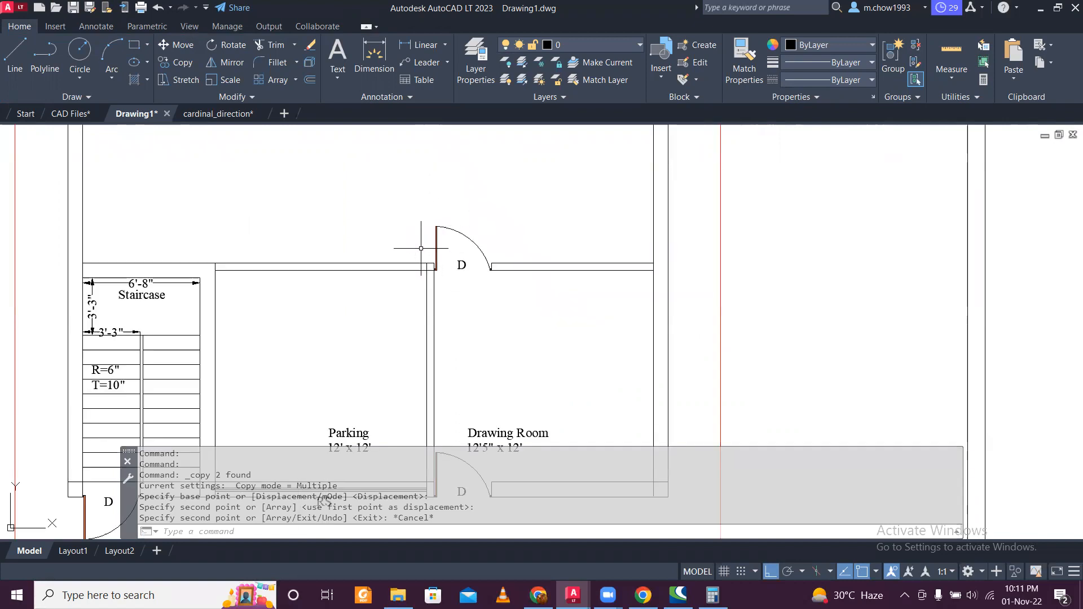
Step: Mirror the copied door about the rear wall's lower face so it swings into the Drawing Room, erasing the source door
scroll(457, 234, "up", 4)
left_click(369, 199)
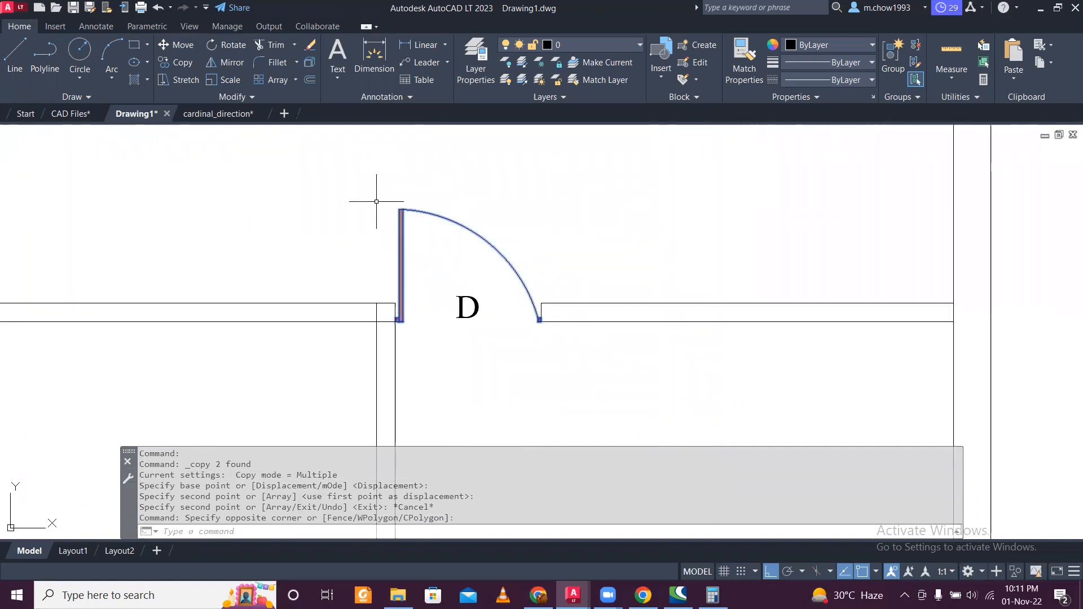
left_click(210, 61)
scroll(394, 322, "up", 5)
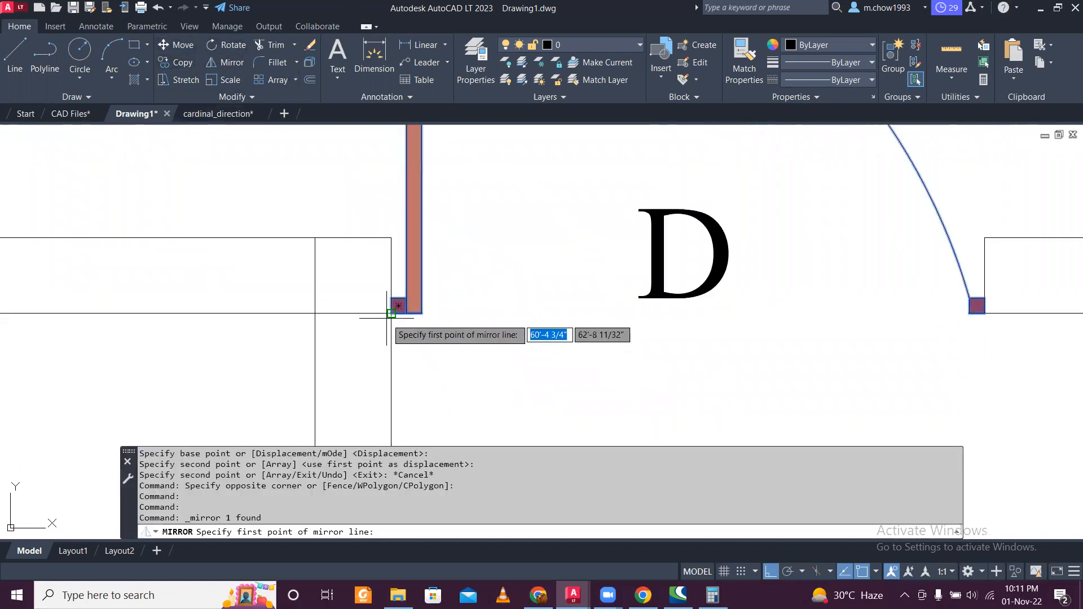
left_click(392, 313)
left_click(767, 376)
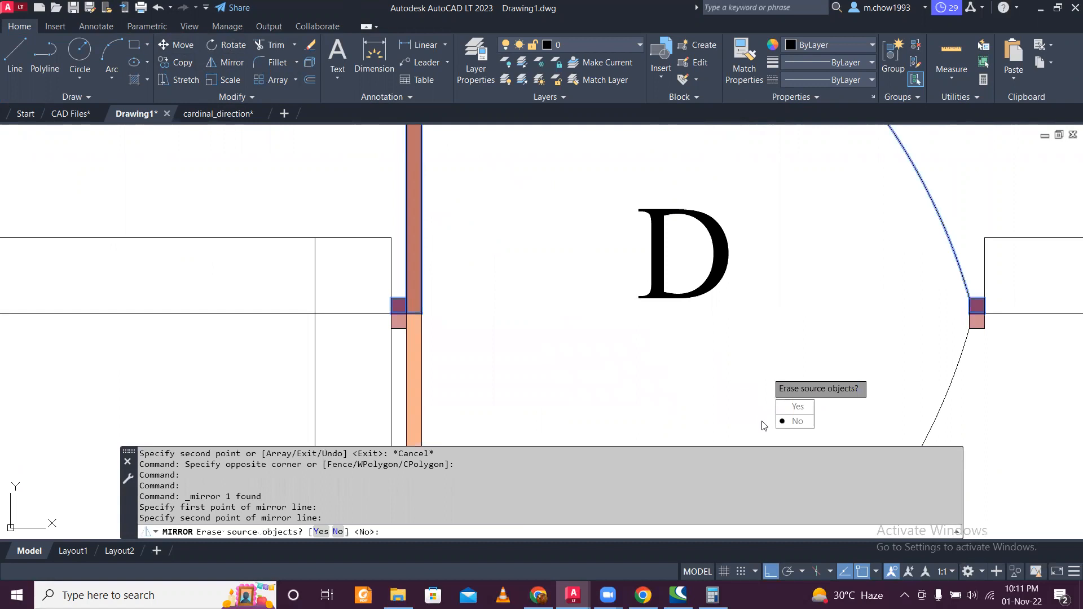
left_click(797, 407)
scroll(580, 300, "down", 4)
scroll(764, 356, "up", 4)
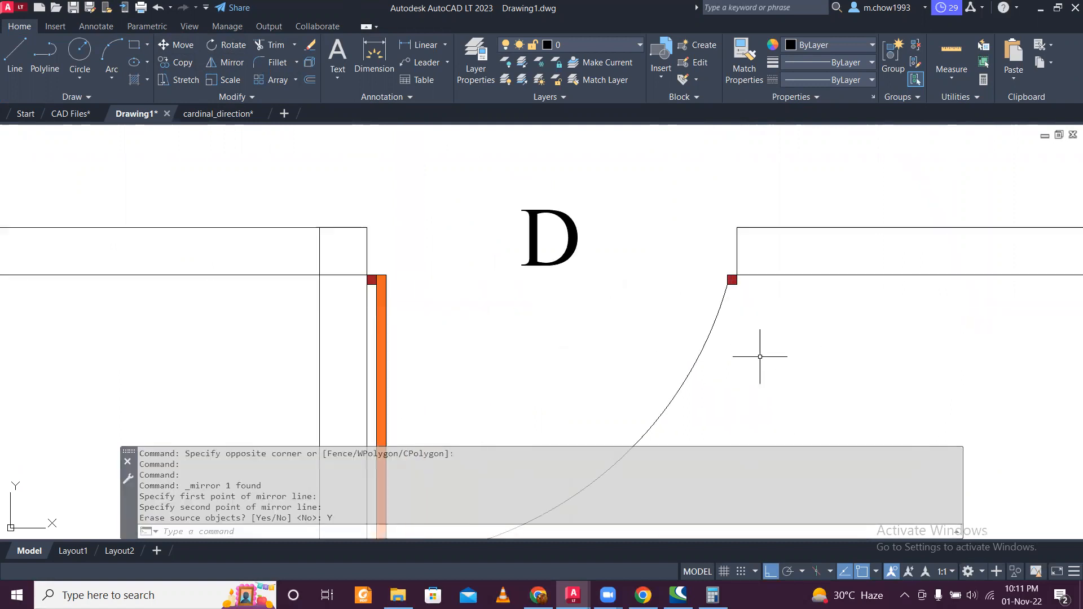
Step: Move the mirrored door slightly up into the wall thickness at the rear opening
left_click(738, 326)
left_click(663, 276)
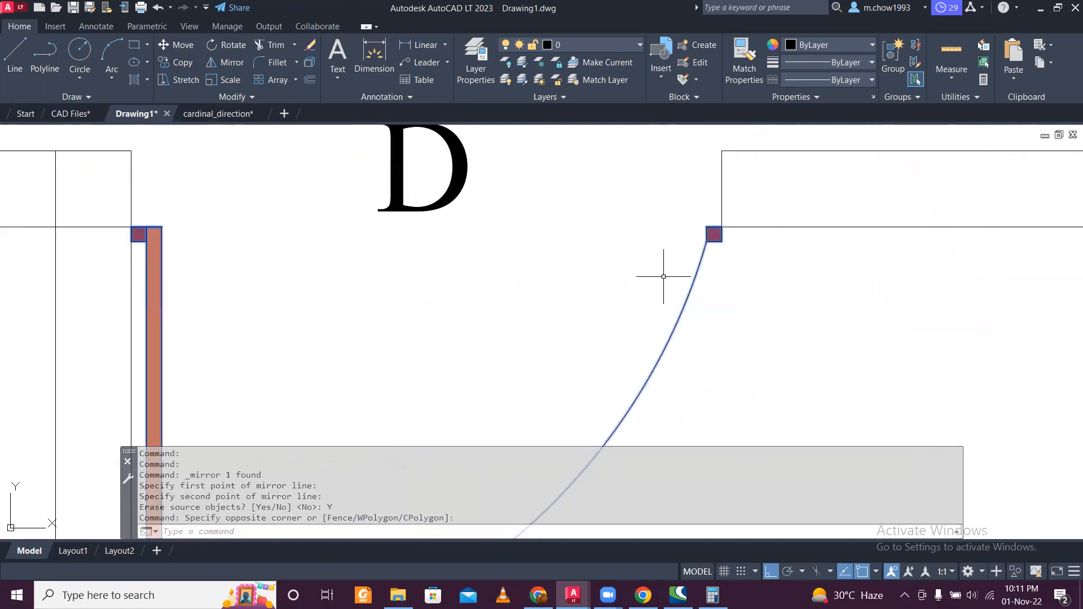
left_click(184, 46)
scroll(755, 232, "up", 4)
left_click(721, 242)
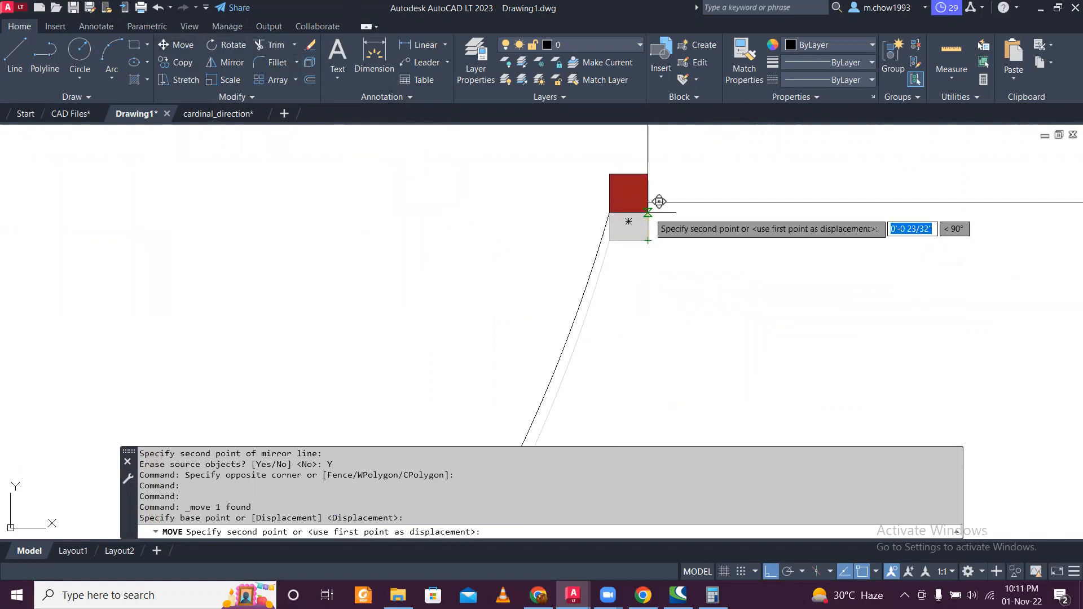
left_click(633, 223)
scroll(632, 225, "down", 4)
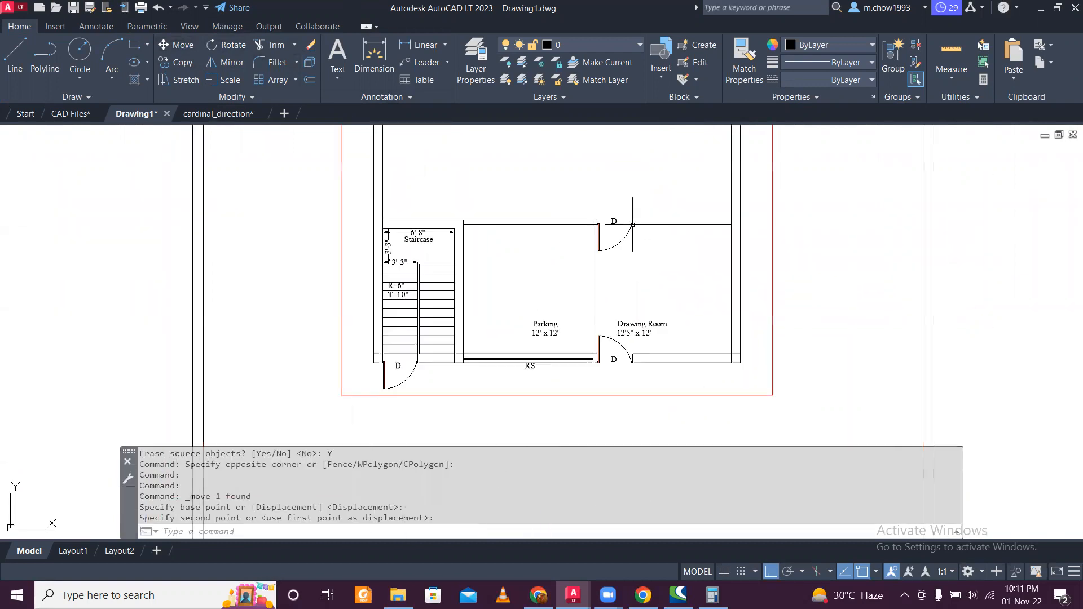
Step: Examine the empty rear part of the house and the compass symbol on the sheet to plan the remaining rooms
scroll(599, 206, "up", 4)
scroll(631, 199, "down", 4)
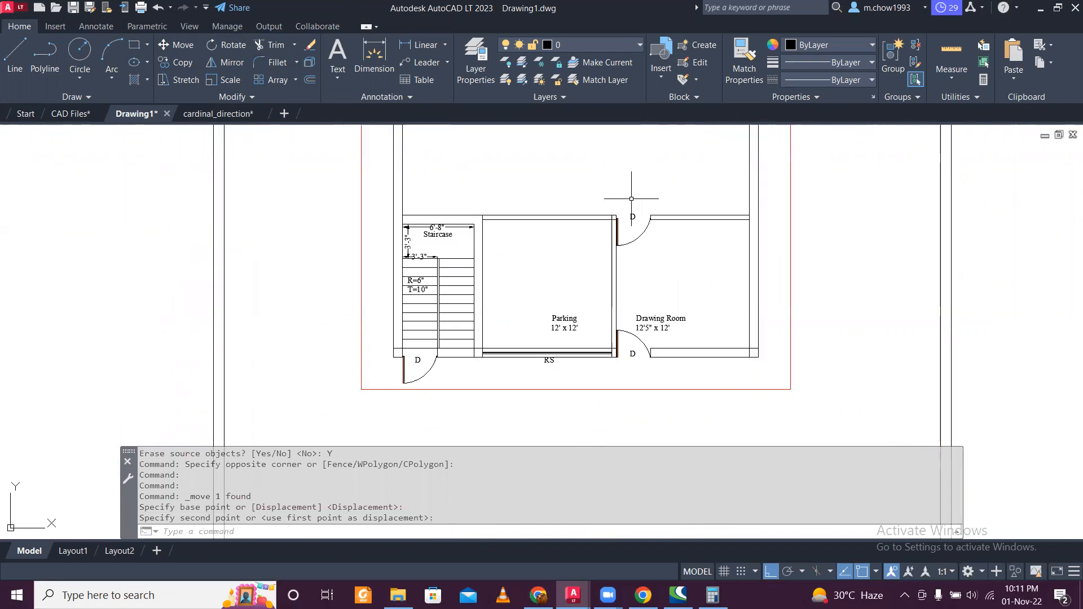
middle_click_drag(671, 213, 669, 306)
middle_click_drag(621, 191, 604, 254)
scroll(600, 242, "down", 1)
middle_click_drag(616, 197, 602, 251)
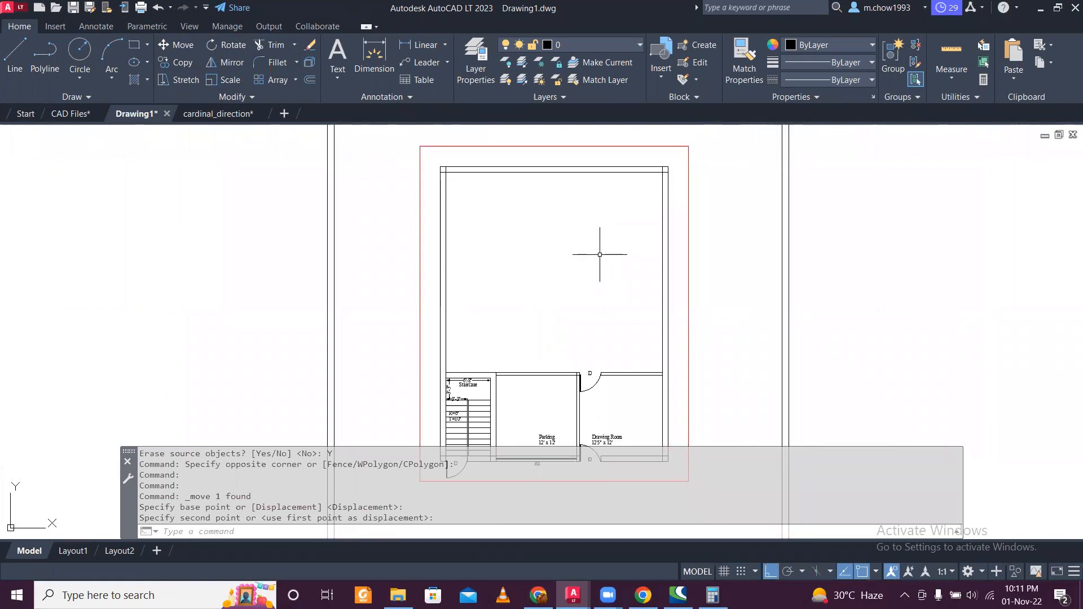
scroll(595, 248, "down", 3)
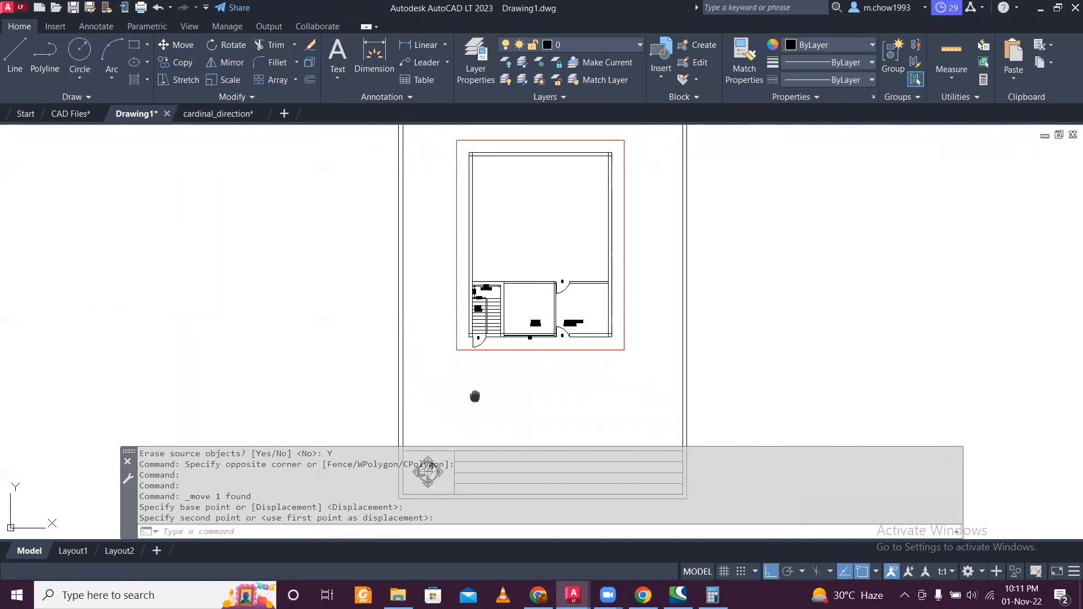
scroll(459, 417, "up", 4)
scroll(459, 414, "down", 5)
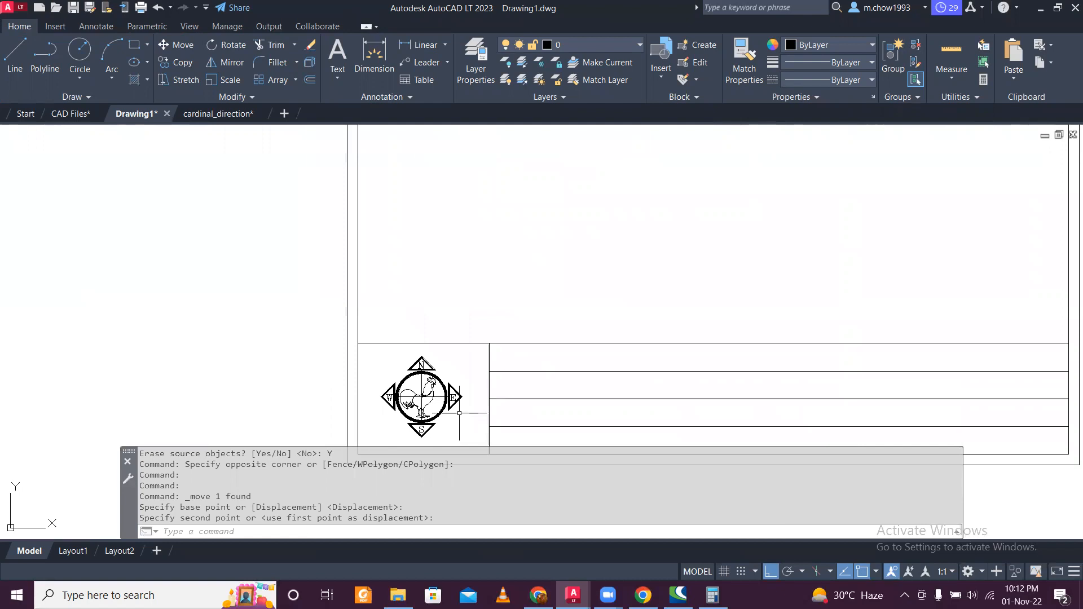
middle_click_drag(545, 245, 545, 382)
scroll(570, 283, "up", 2)
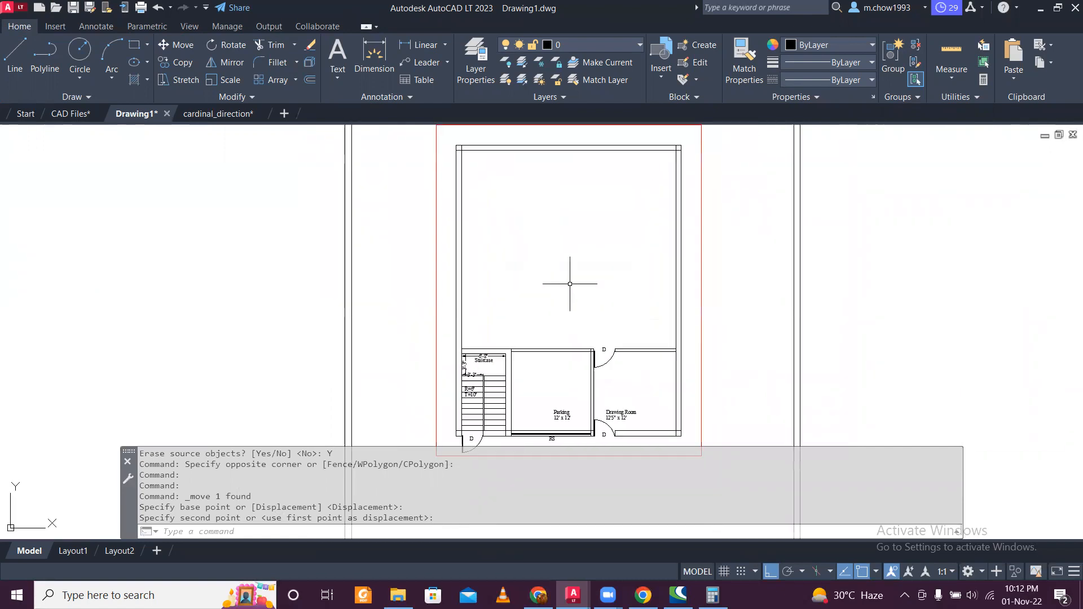
Step: Offset the inner face of the house's rear wall 14' into the empty area
type("o")
key("Return")
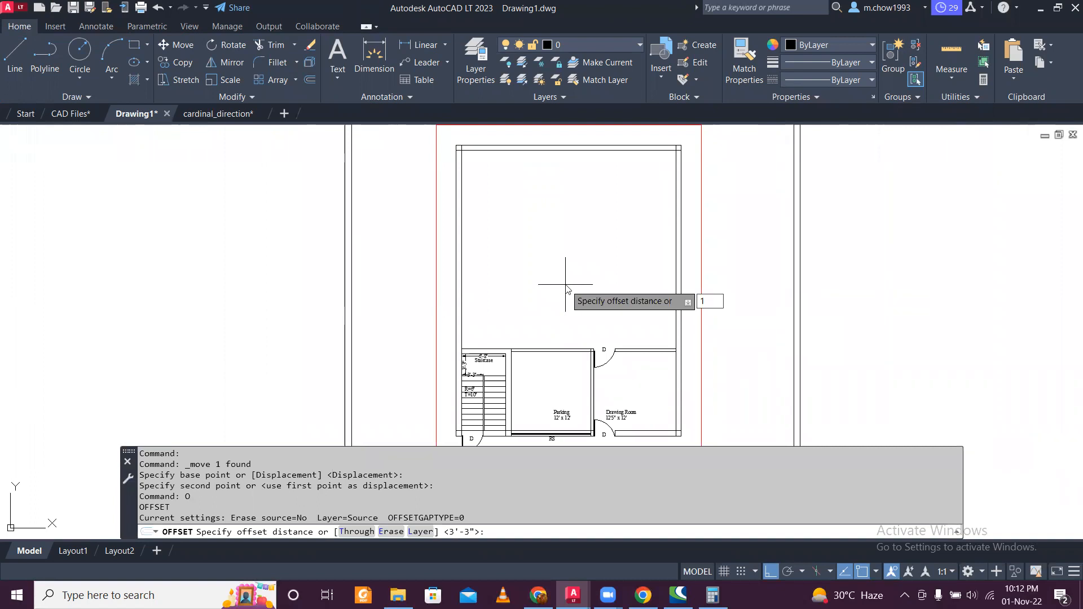
type("14'")
key("Return")
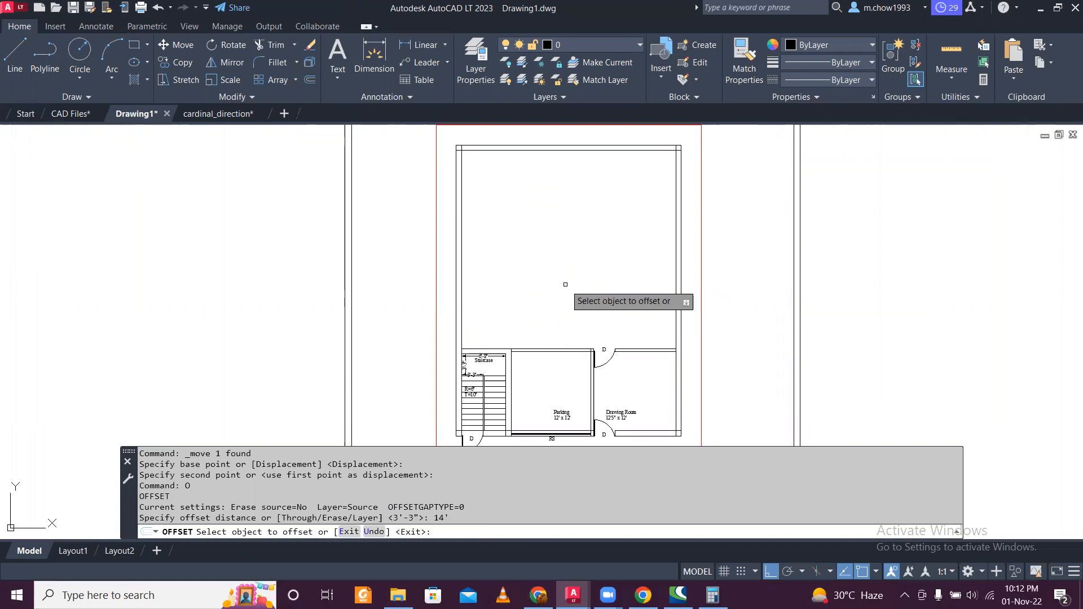
left_click(558, 150)
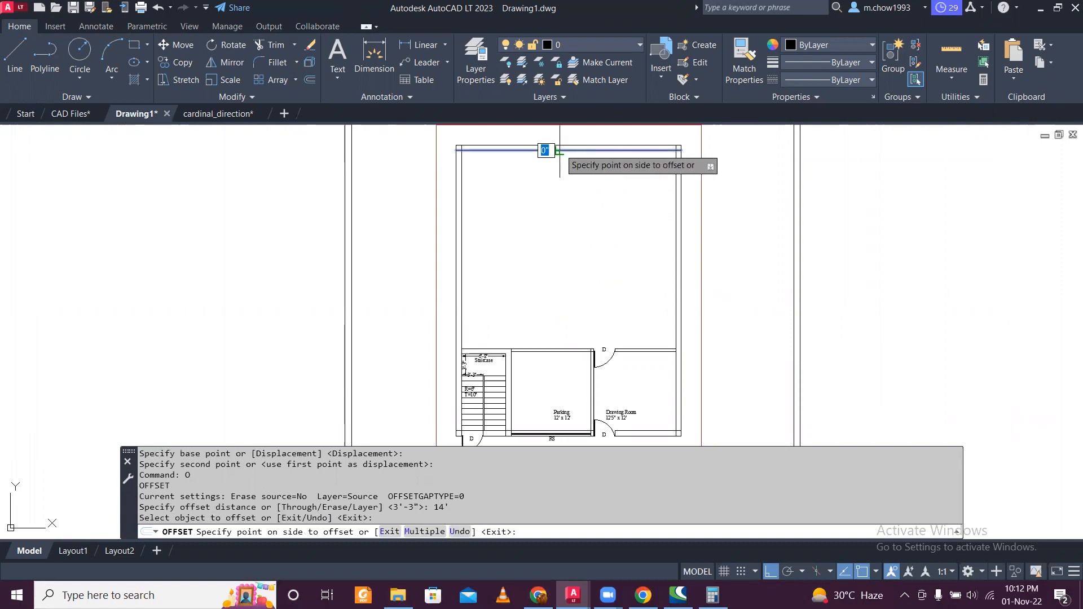
left_click(552, 284)
key("Escape")
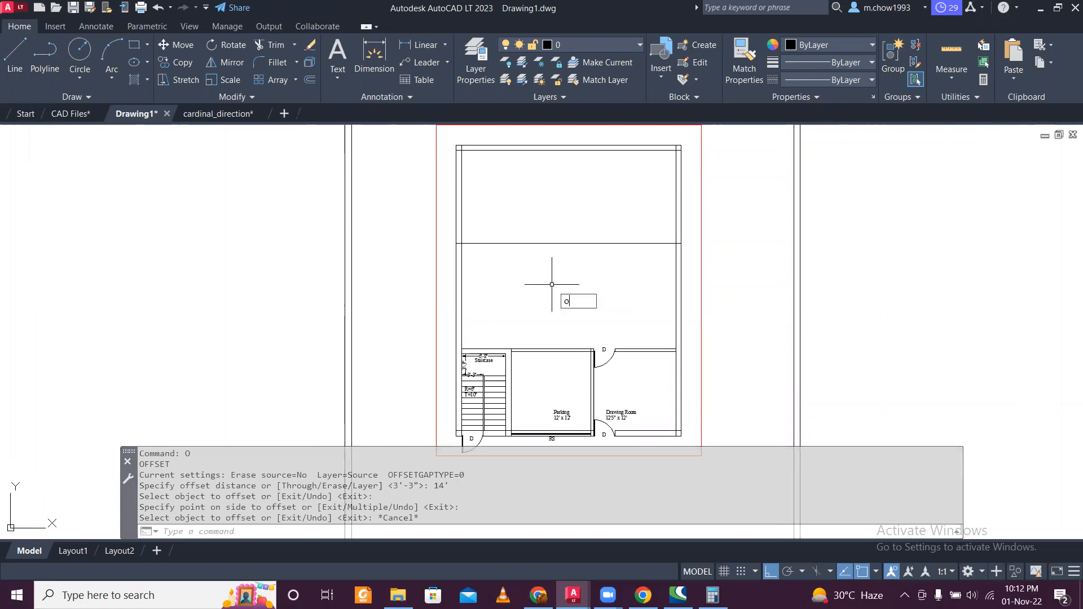
Step: Offset the new cross-wall line 5" toward the front to give the partition its thickness
key("Return")
type("5")
key("Return")
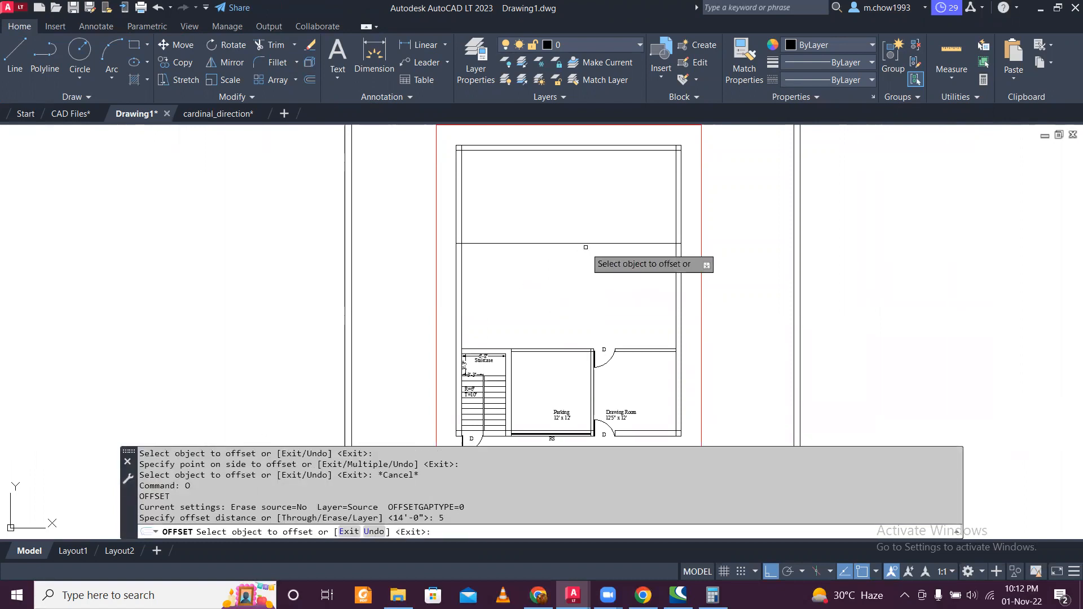
left_click(584, 243)
left_click(581, 283)
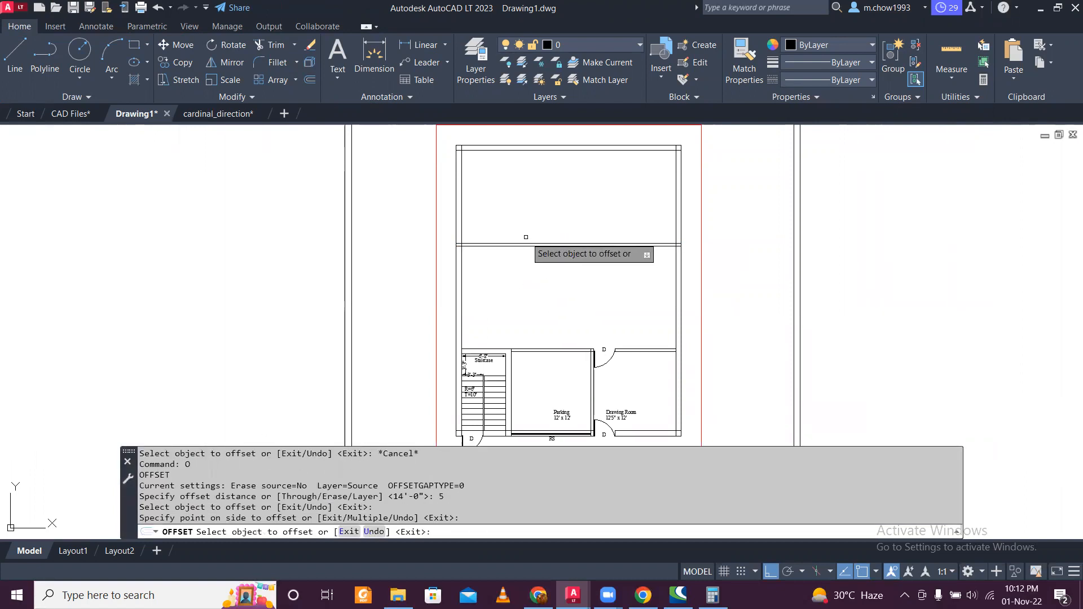
scroll(525, 236, "up", 4)
scroll(407, 277, "up", 2)
key("Escape")
Step: Trim both ends of the new partition lines back to the inner faces of the side walls
type("tr")
key("Return")
left_click_drag(389, 252, 397, 307)
scroll(377, 284, "down", 4)
scroll(738, 316, "up", 4)
left_click_drag(693, 228, 690, 273)
scroll(633, 306, "down", 6)
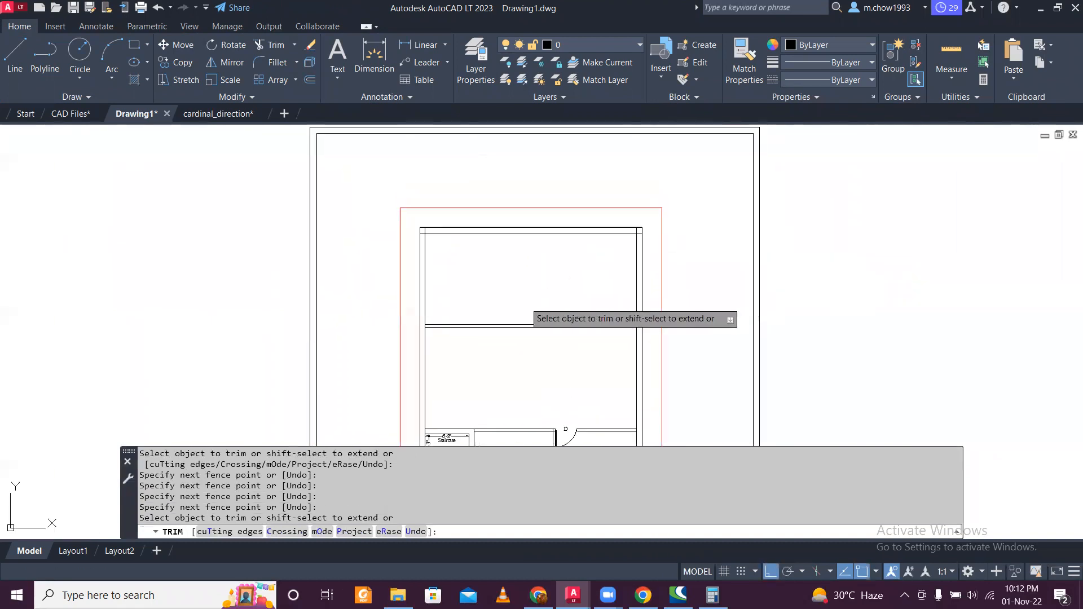
key("Escape")
Step: Measure the rear area's interior width between the side walls with a linear dimension, without placing it
scroll(520, 288, "up", 2)
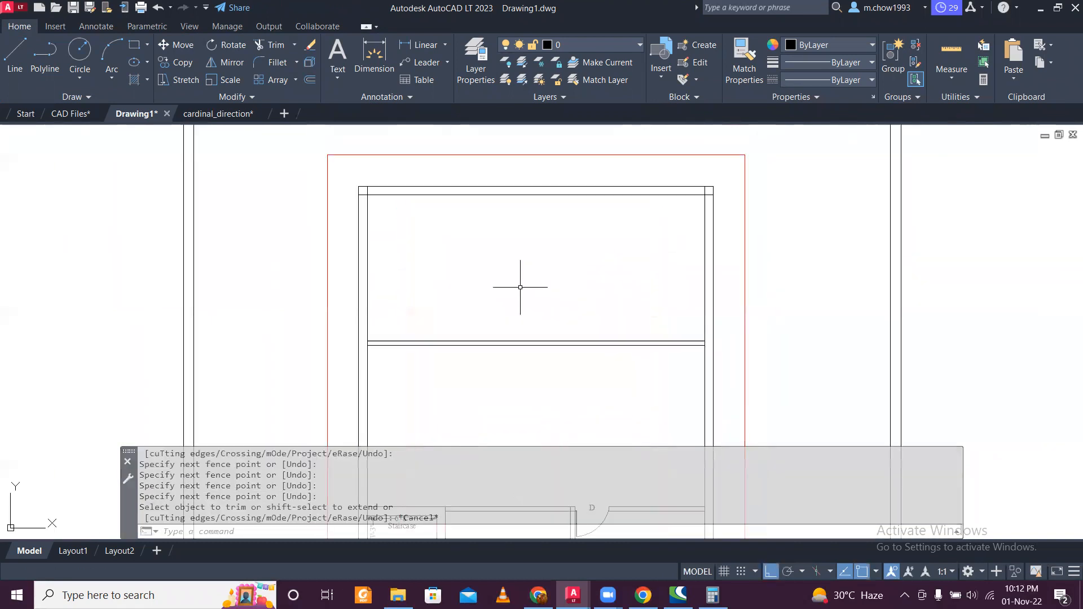
left_click(419, 45)
left_click(368, 194)
left_click(705, 207)
scroll(675, 217, "up", 2)
scroll(674, 216, "down", 2)
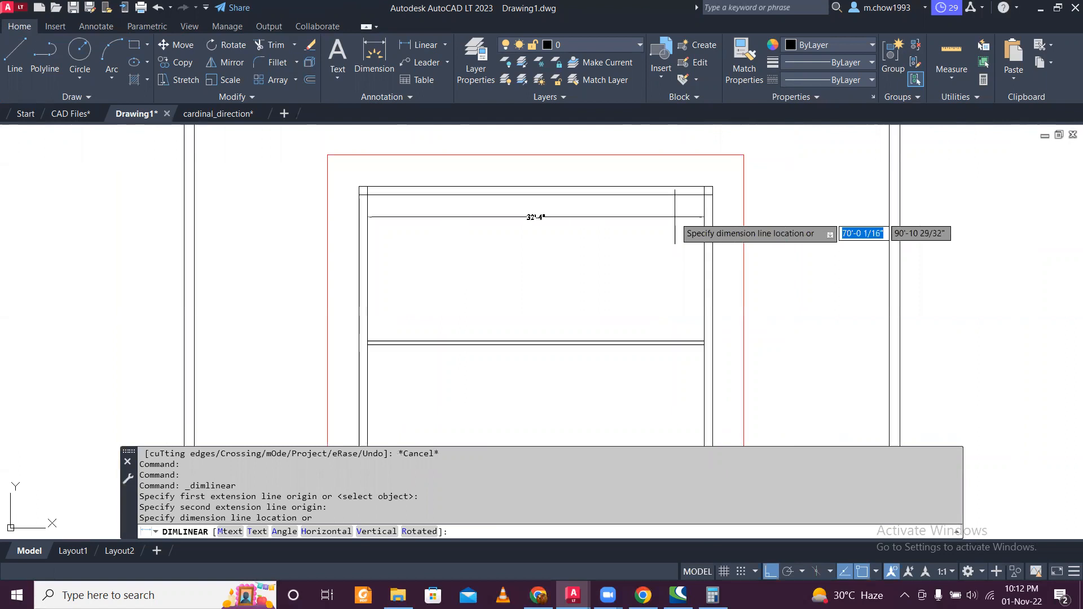
key("Escape")
Step: Try offsetting the left side wall's inner face 15' into the house to divide the rear area
key("Return")
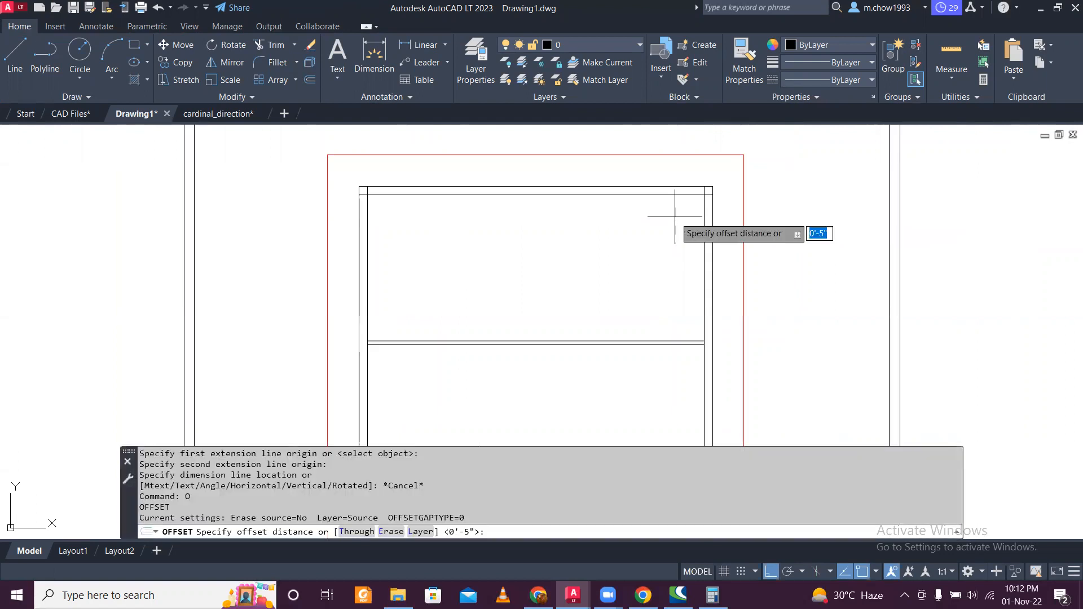
scroll(677, 209, "down", 4)
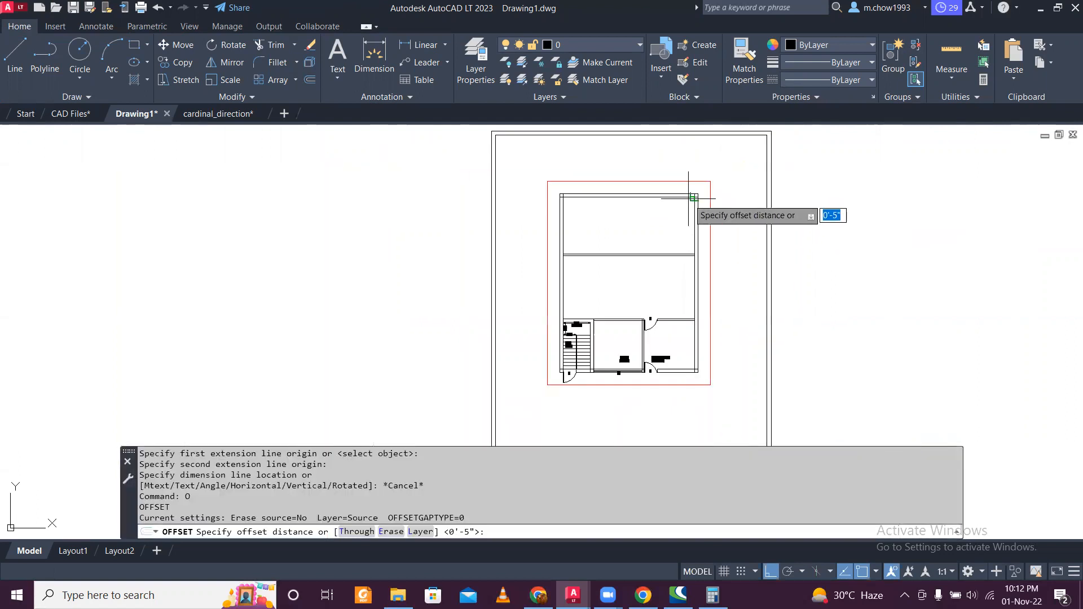
scroll(685, 202, "up", 2)
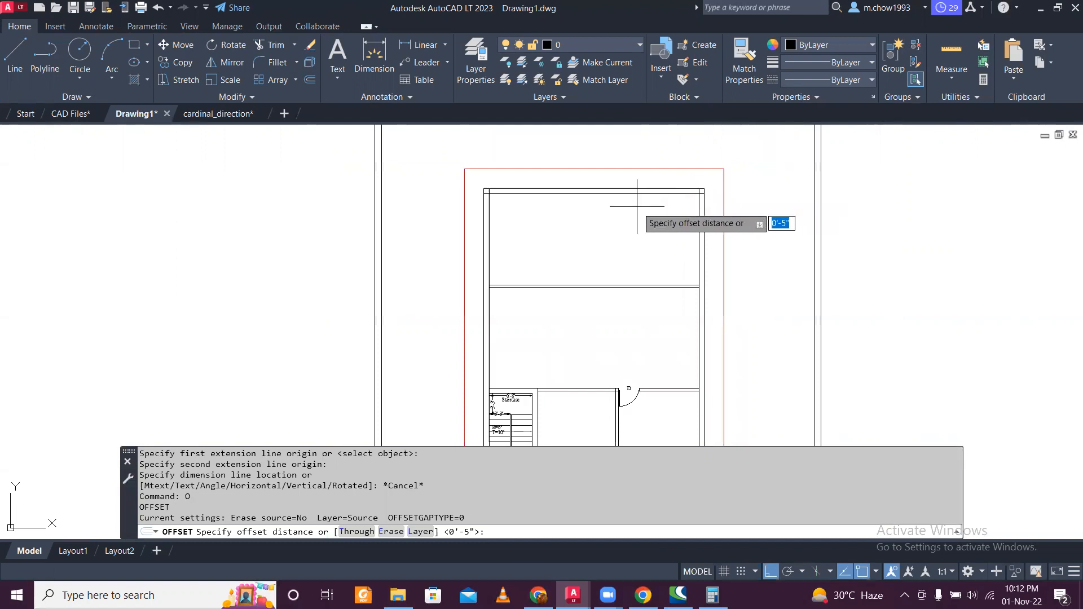
scroll(637, 207, "up", 2)
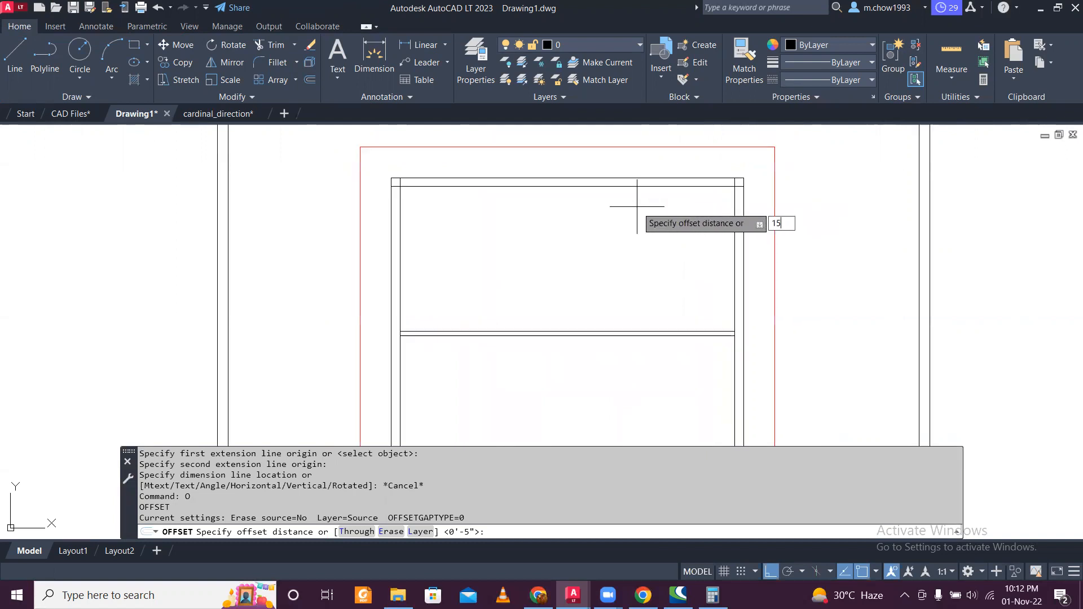
type("15'")
key("Return")
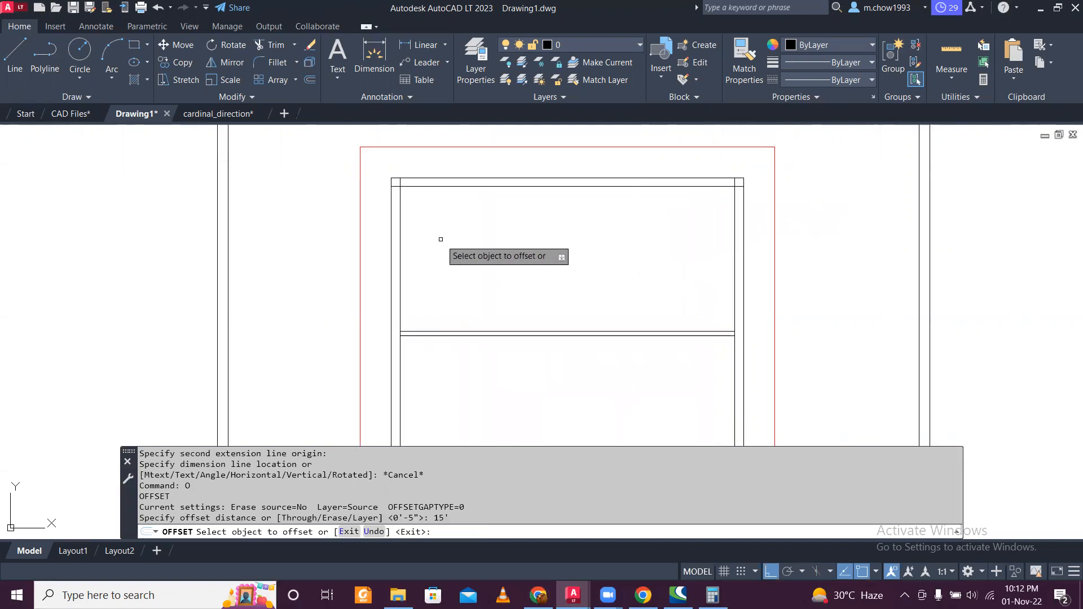
left_click(402, 248)
left_click(474, 252)
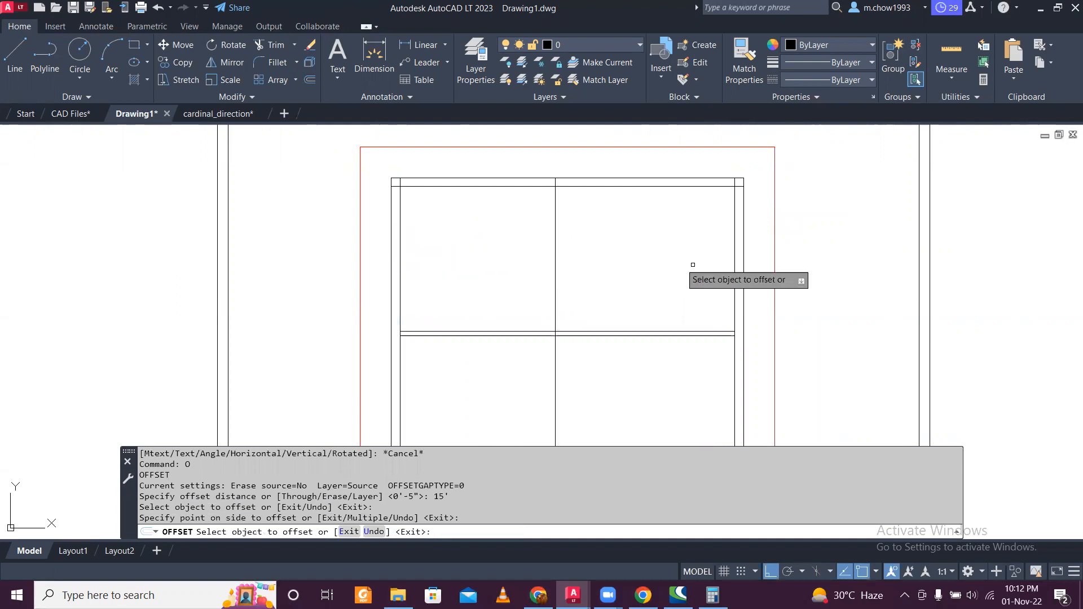
left_click(733, 250)
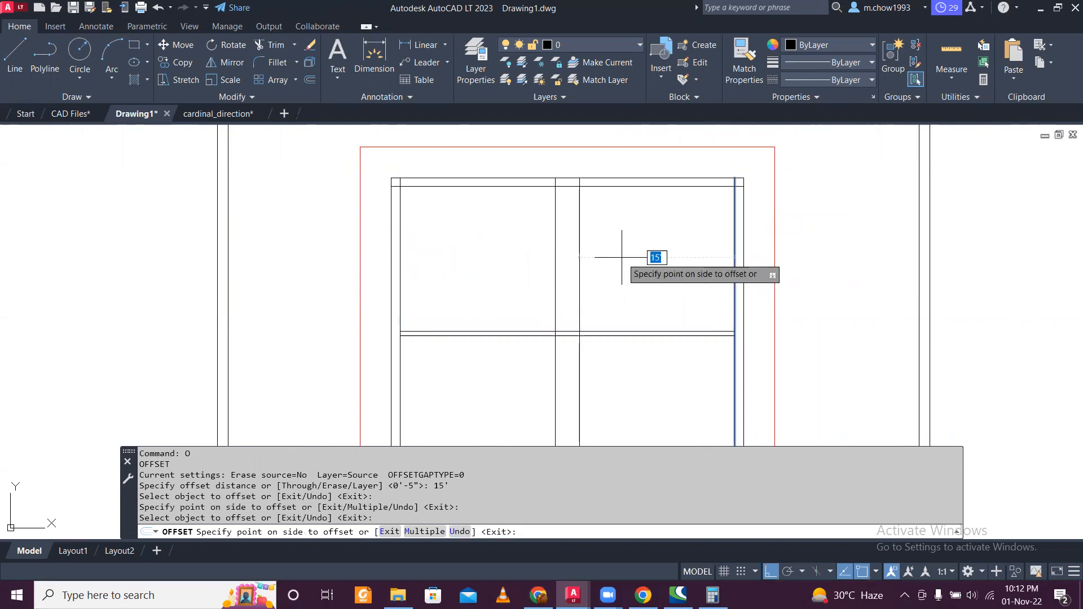
scroll(613, 242, "down", 1)
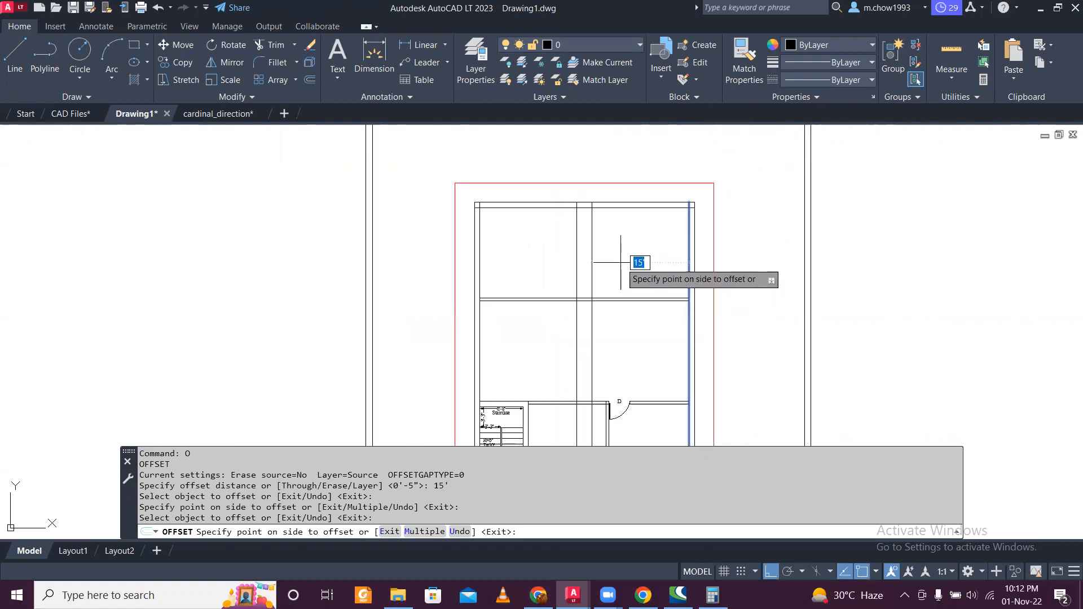
key("Escape")
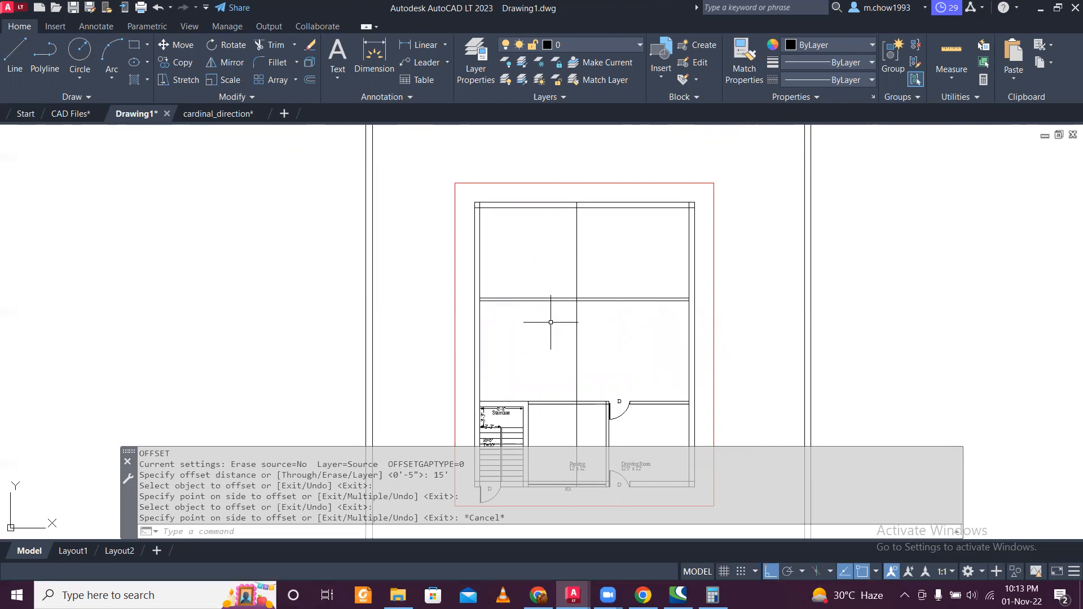
Step: Delete the trial dividing line running through the rear area
scroll(550, 336, "up", 2)
left_click(655, 347)
left_click(537, 314)
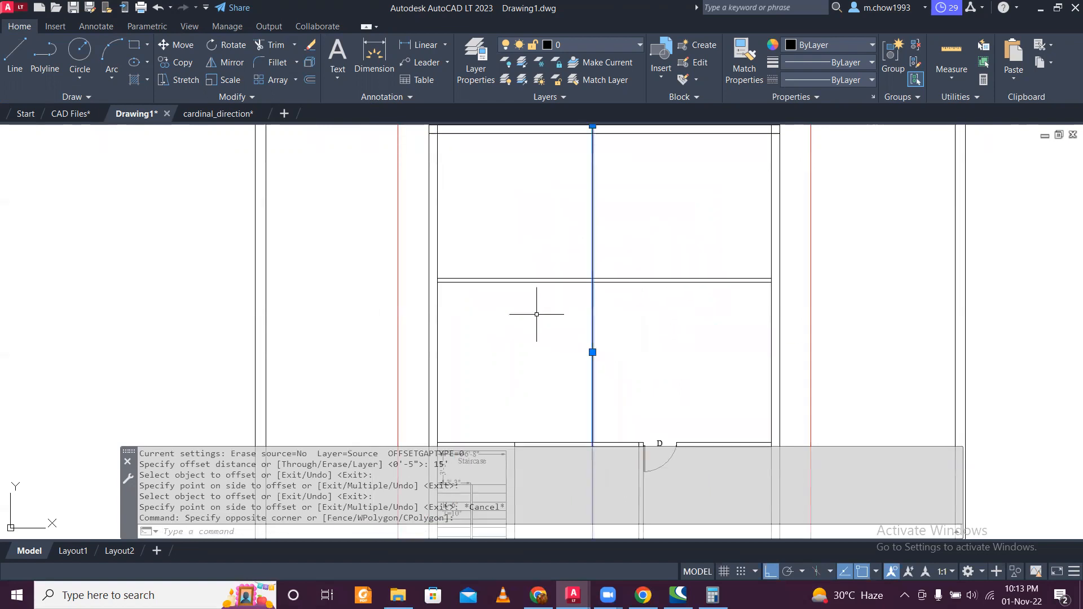
key("Delete")
Step: Offset the left side wall's inner face 16' into the house
key("Return")
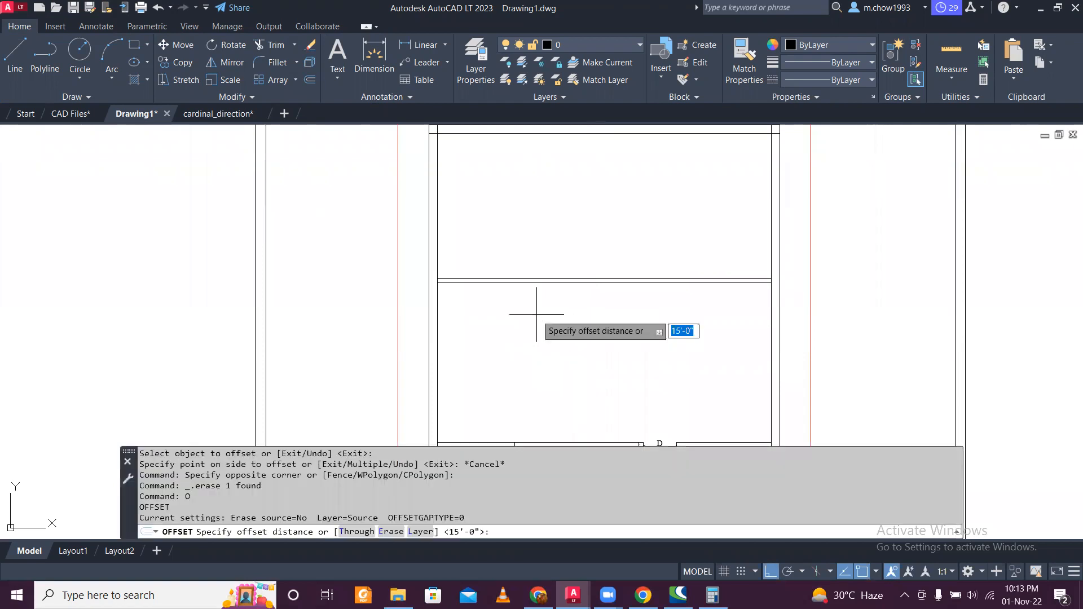
type("16'")
key("Return")
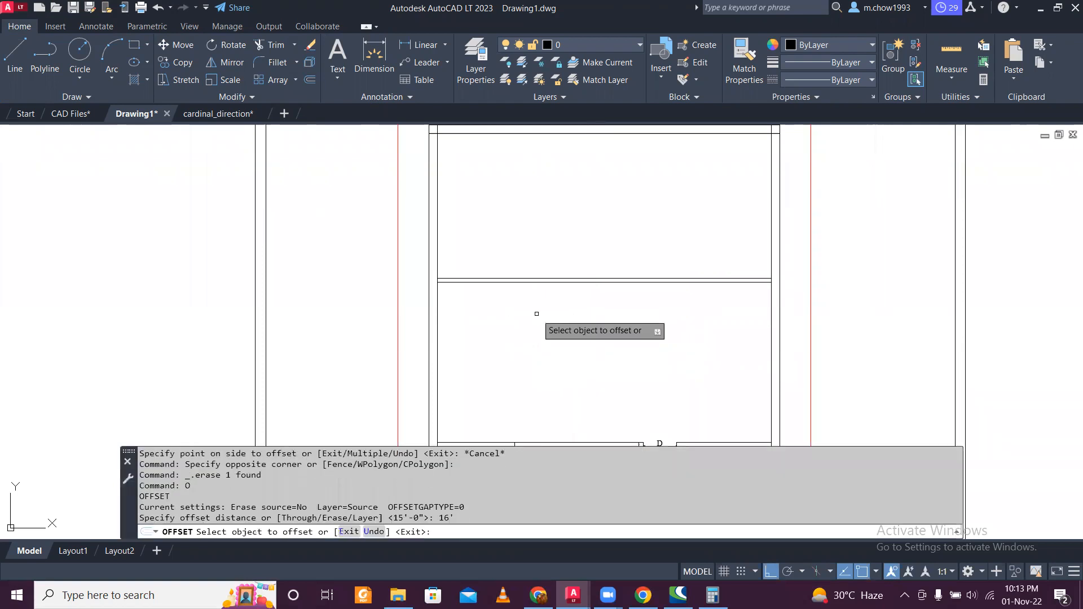
left_click(436, 226)
left_click(545, 224)
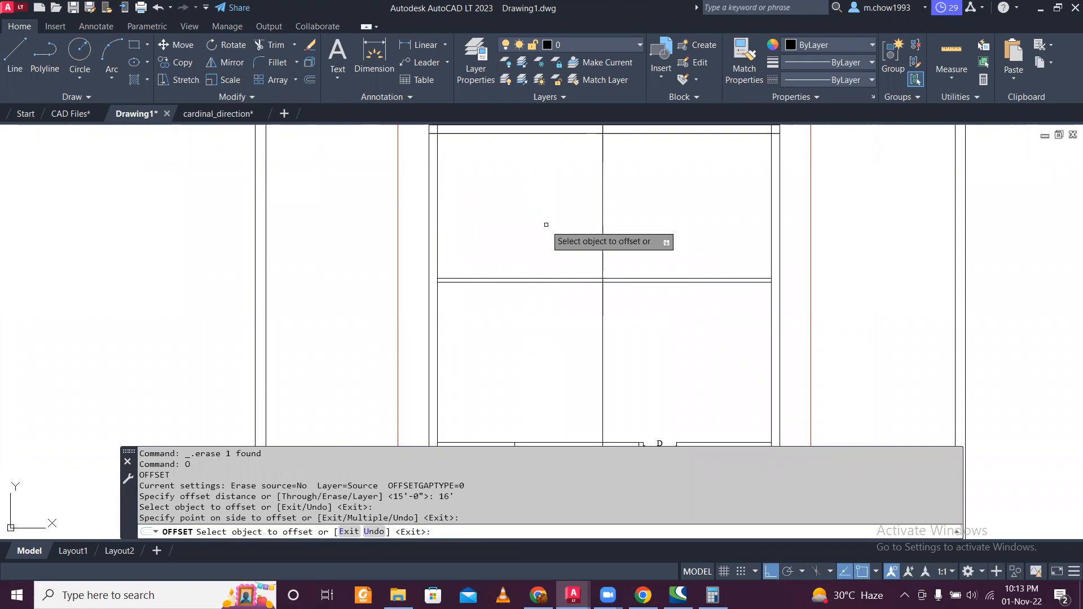
key("Escape")
Step: Offset the new dividing line 5" to the right to give the bedroom partition its thickness
type("o")
key("Return")
type("5")
key("Return")
left_click(603, 218)
left_click(682, 212)
key("Escape")
Step: Trim away the parts of both dividing lines that run past the cross partition toward the front
scroll(630, 298, "up", 7)
type("tr")
key("Return")
mouse_move(599, 259)
left_mouse_down()
mouse_move(379, 295)
mouse_move(389, 294)
left_mouse_up()
scroll(492, 276, "down", 4)
scroll(481, 339, "down", 4)
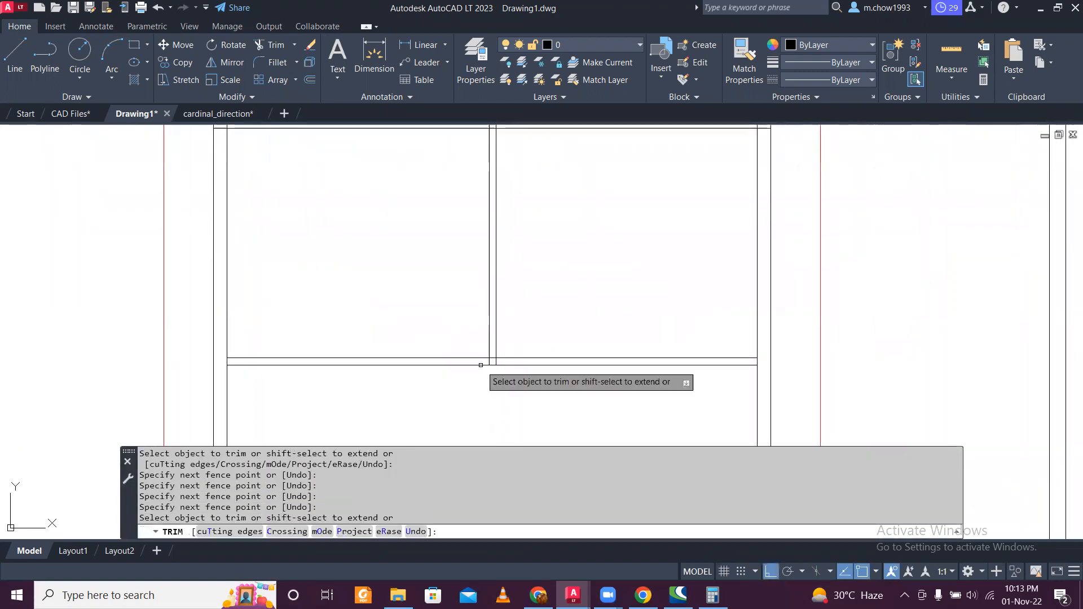
key("Escape")
Step: Copy the Drawing Room label into the left rear room, with Ortho mode off
scroll(451, 287, "down", 3)
middle_click_drag(462, 285, 469, 205)
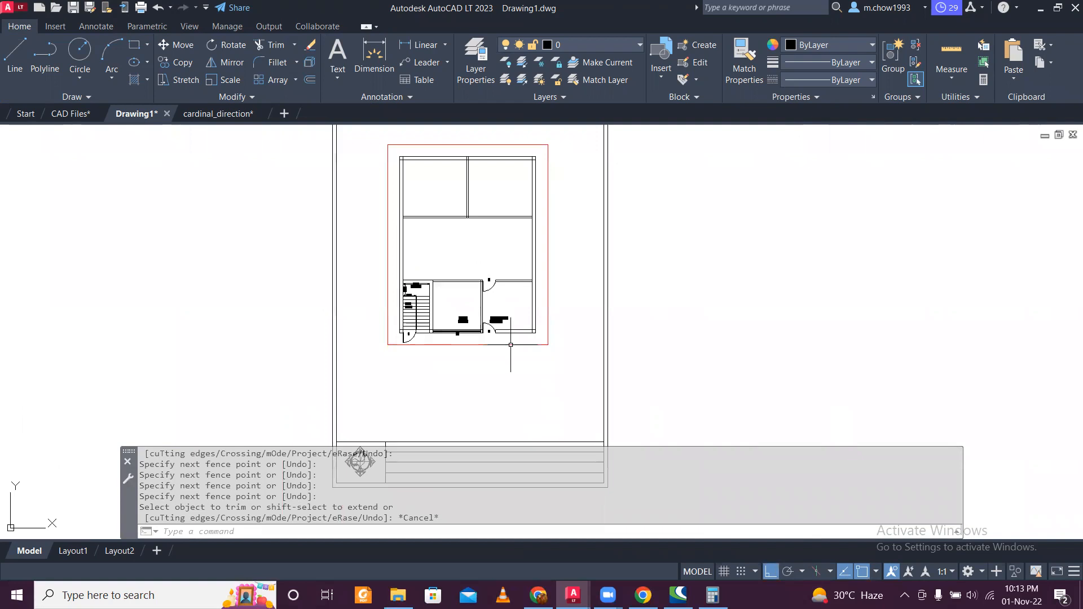
scroll(510, 339, "up", 6)
left_click(496, 285)
left_click(479, 251)
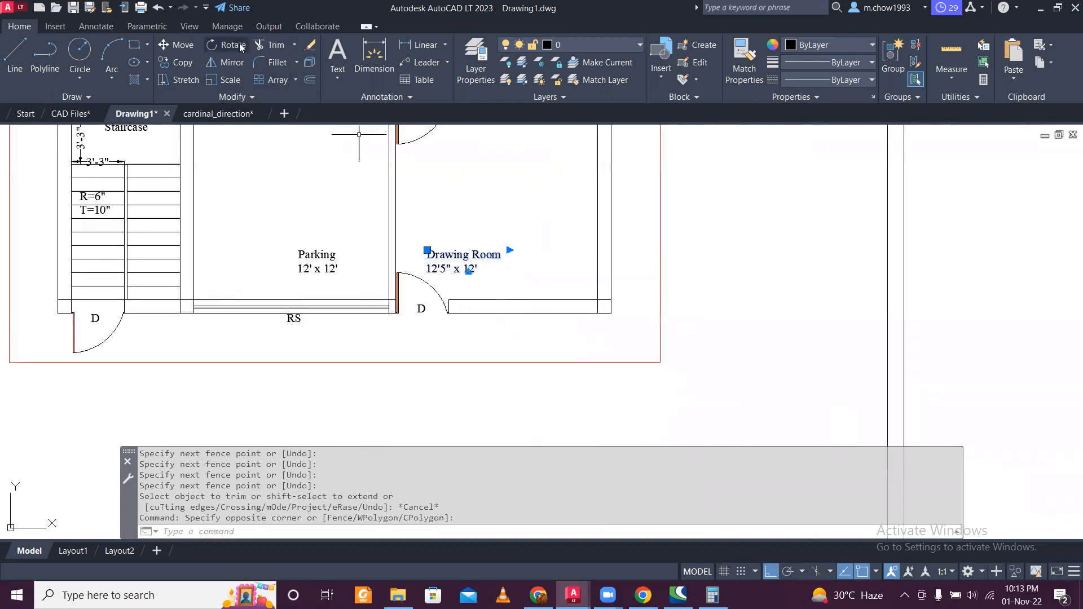
left_click(184, 63)
left_click(383, 269)
scroll(466, 229, "down", 4)
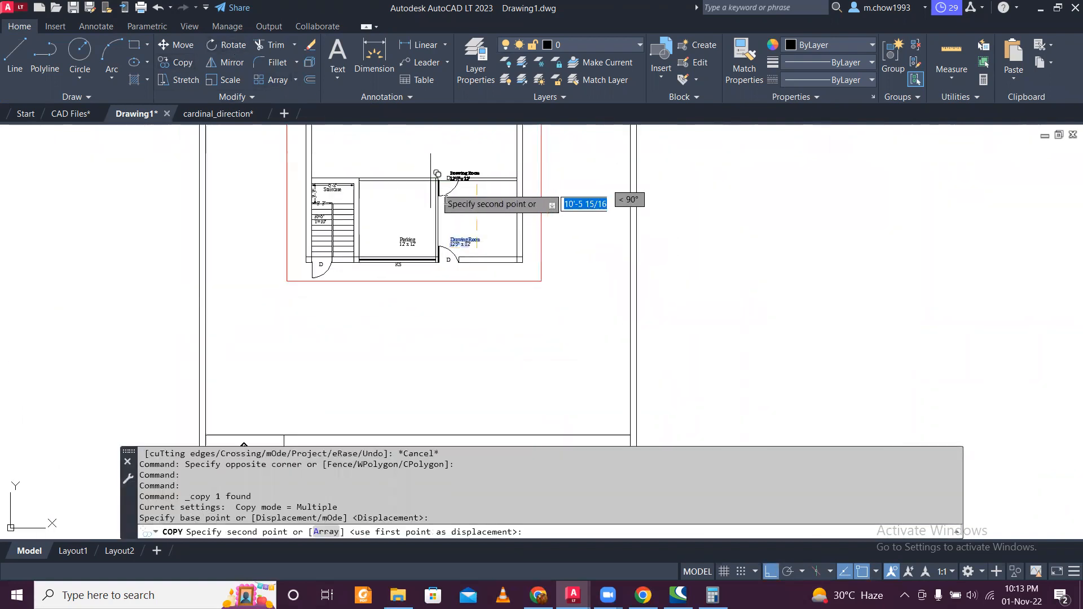
key("F8")
middle_click_drag(457, 233, 592, 441)
scroll(531, 319, "up", 4)
left_click(541, 287)
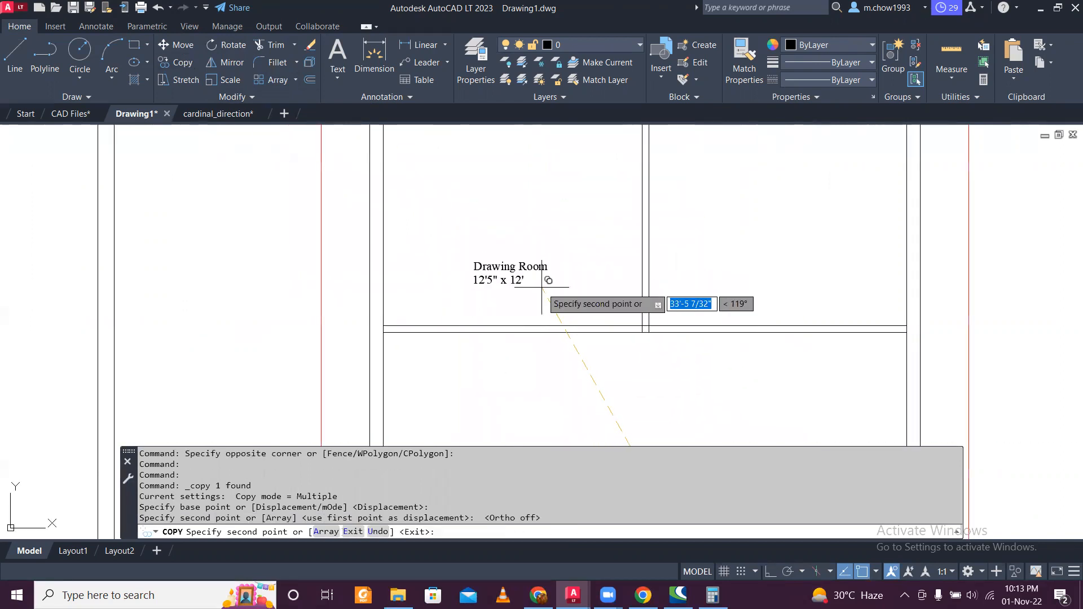
key("Escape")
Step: Rename the copied label in the left rear room as Bed Room
double_click(515, 266)
left_click_drag(513, 266, 376, 268)
type("Bed")
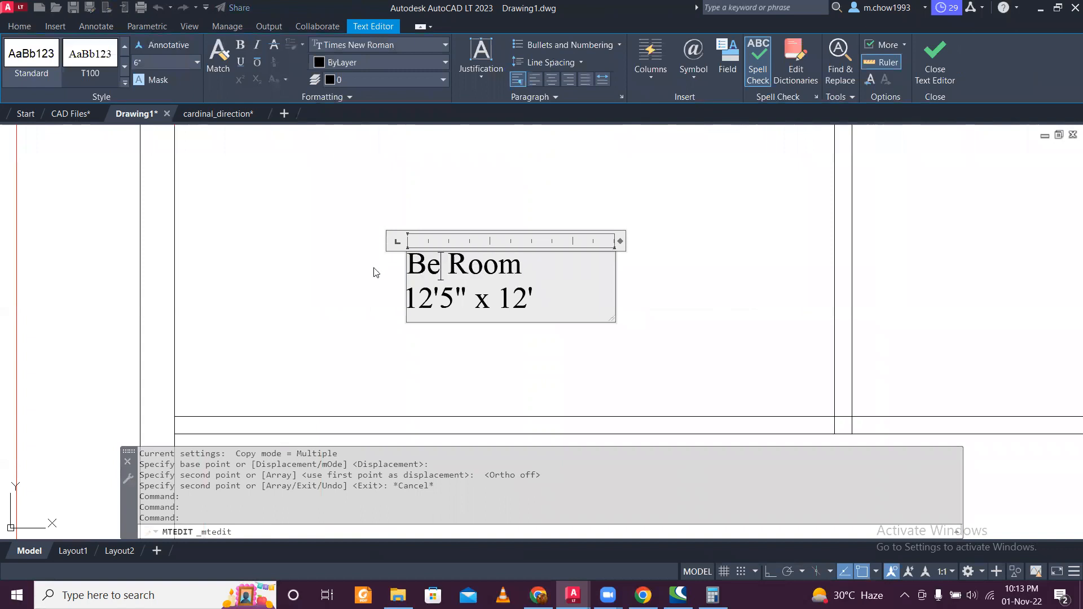
left_click(489, 367)
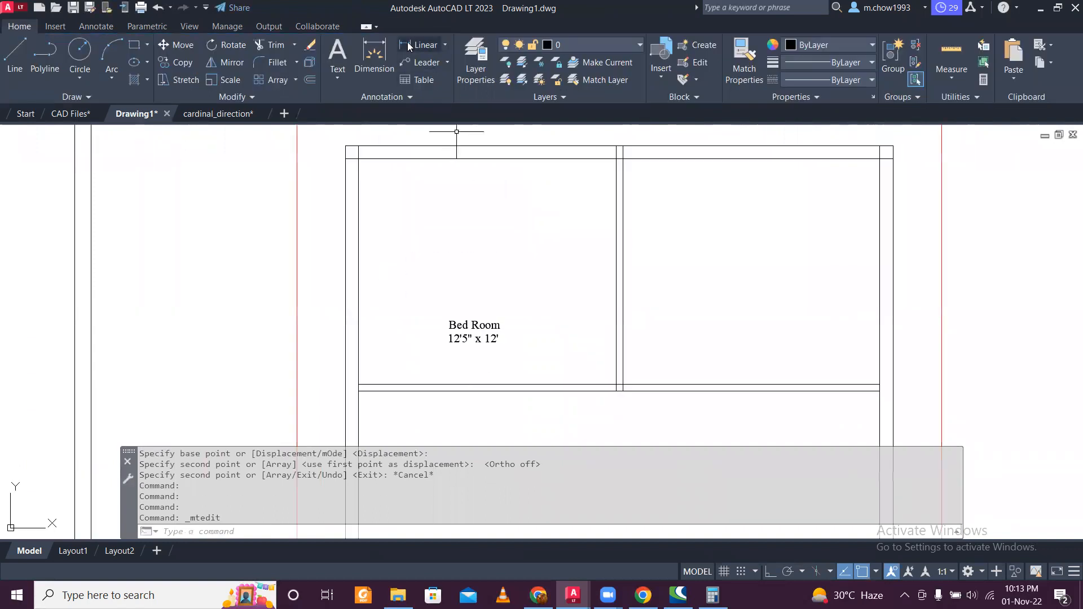
Step: Add linear dimensions for the left bedroom's interior width and depth
left_click(410, 46)
left_click(359, 159)
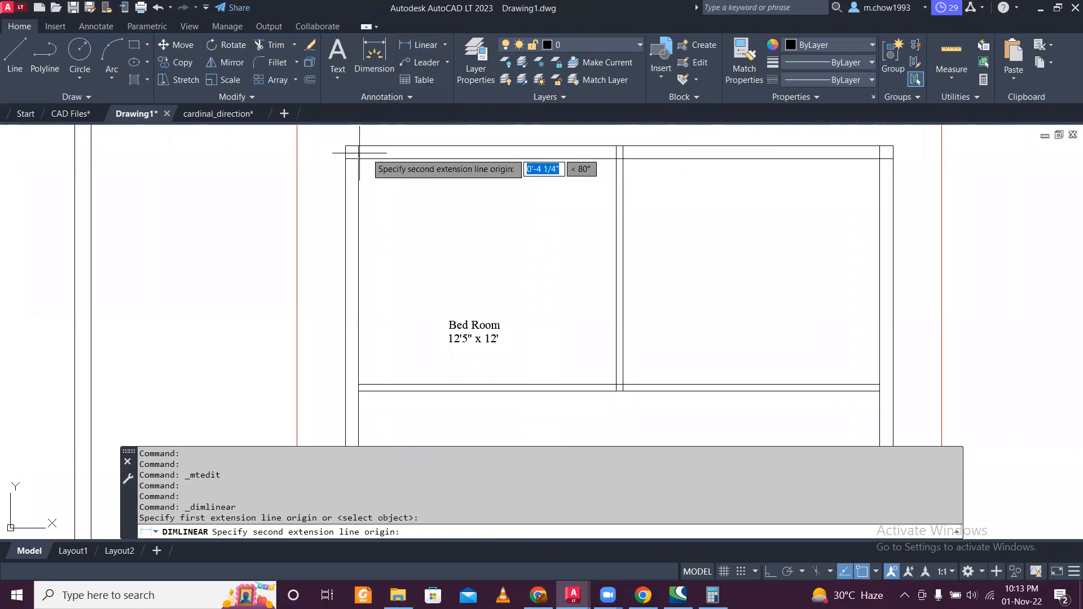
left_click(616, 159)
left_click(574, 172)
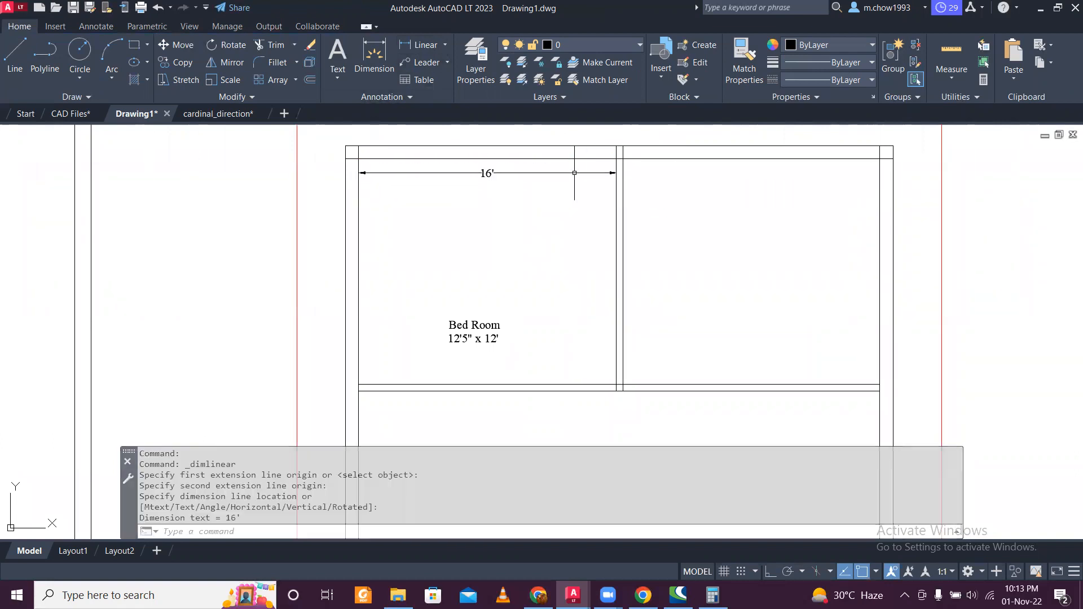
key("Return")
left_click(359, 160)
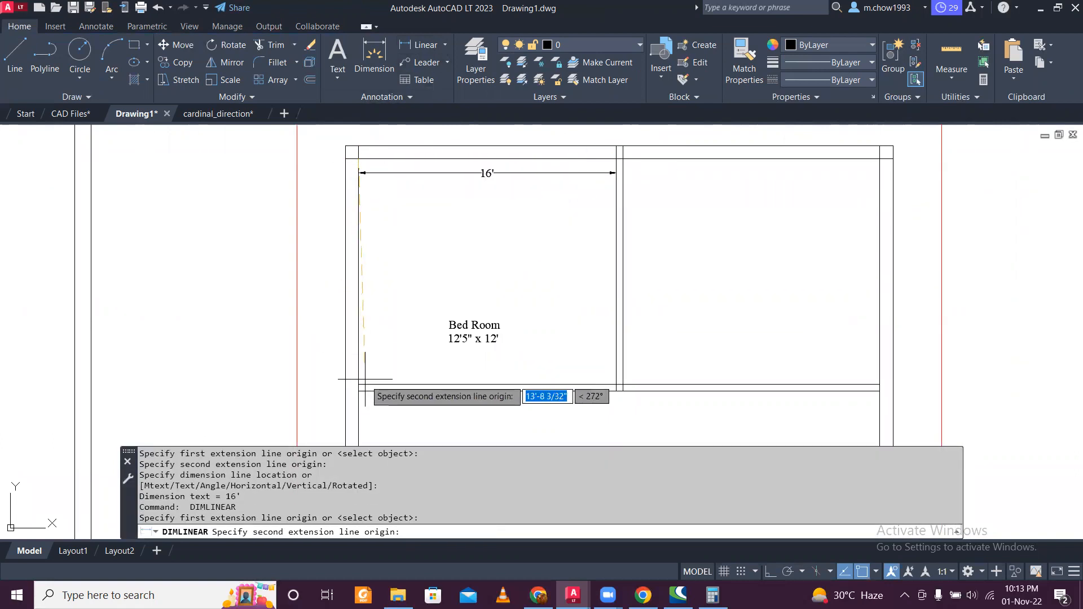
left_click(358, 384)
left_click(370, 339)
Step: Add a linear dimension for the right rear room's interior width
key("Return")
left_click(622, 159)
left_click(879, 160)
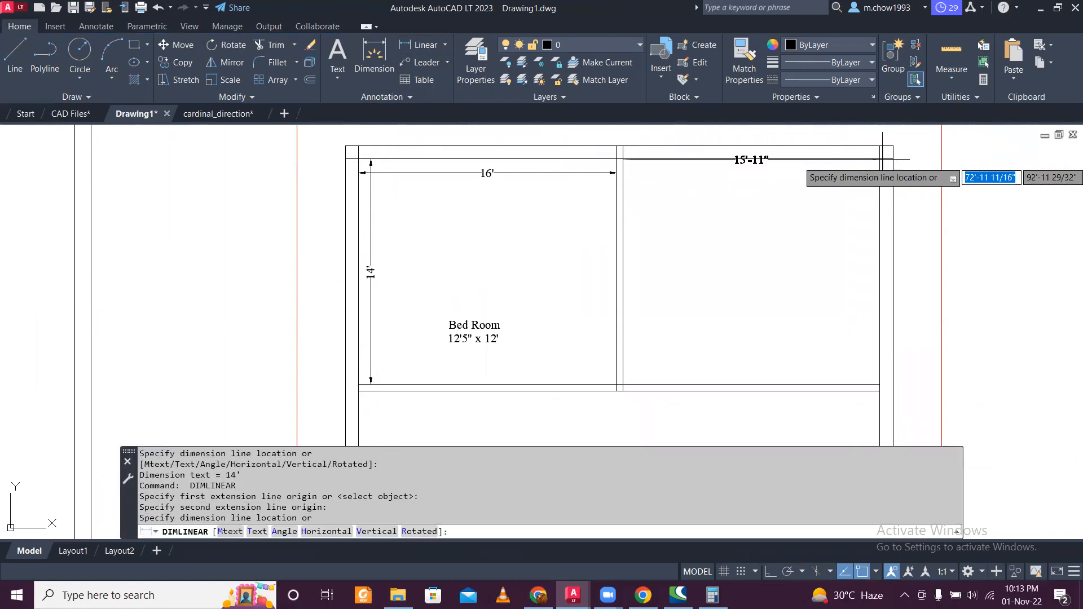
left_click(858, 172)
Step: Copy the Bed Room label horizontally into the right rear room, with Ortho mode on
middle_click_drag(621, 271, 457, 268)
left_click(388, 316)
left_click(353, 284)
left_click(190, 64)
left_click(327, 290)
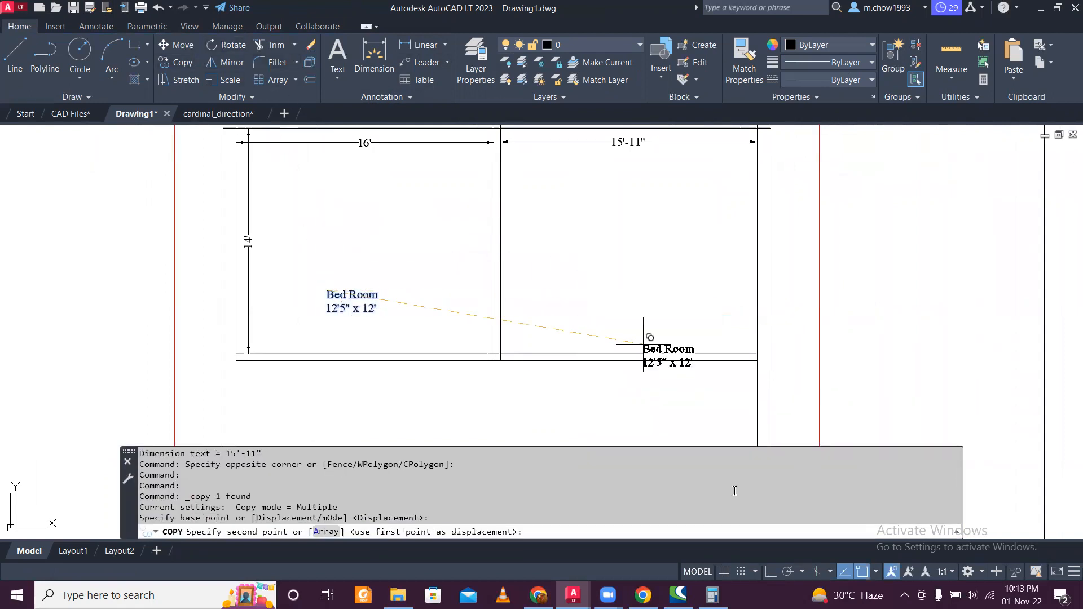
key("F8")
left_click(690, 299)
key("Escape")
Step: Set the width in the right bedroom's label to 15'11"
double_click(700, 309)
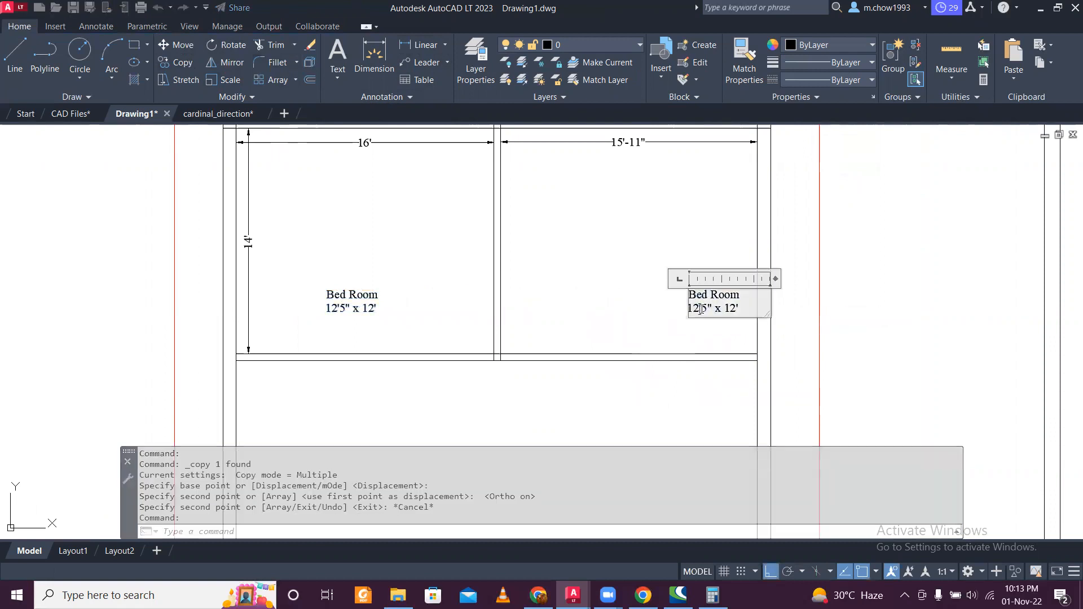
type("5'11")
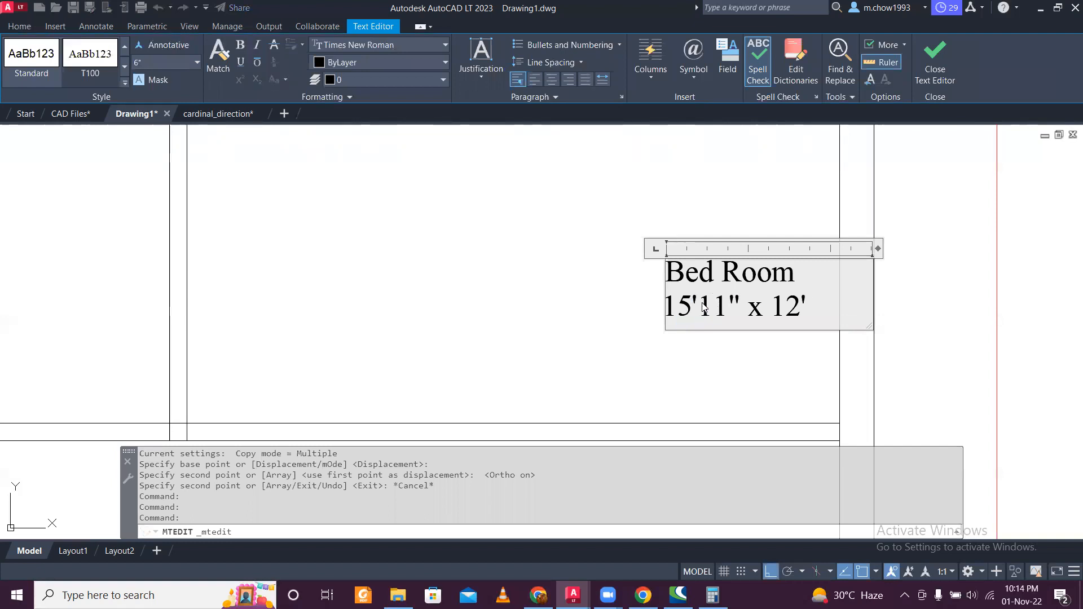
left_click(635, 346)
Step: Set the second size value in the left bedroom's label to 14'
scroll(564, 308, "down", 5)
scroll(551, 295, "up", 6)
left_click(735, 331)
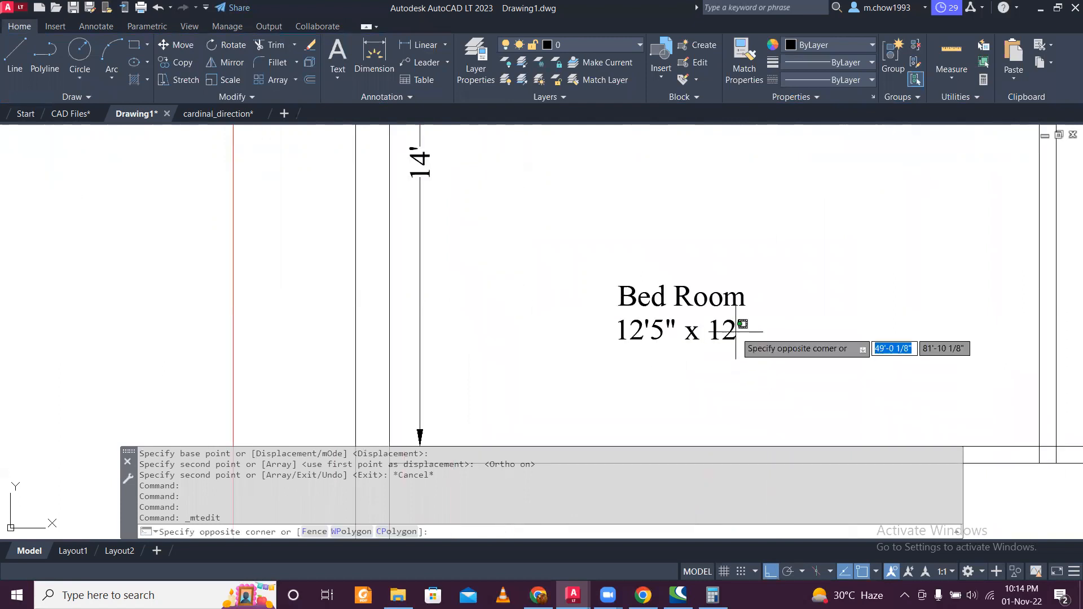
double_click(736, 331)
left_click_drag(736, 332, 723, 329)
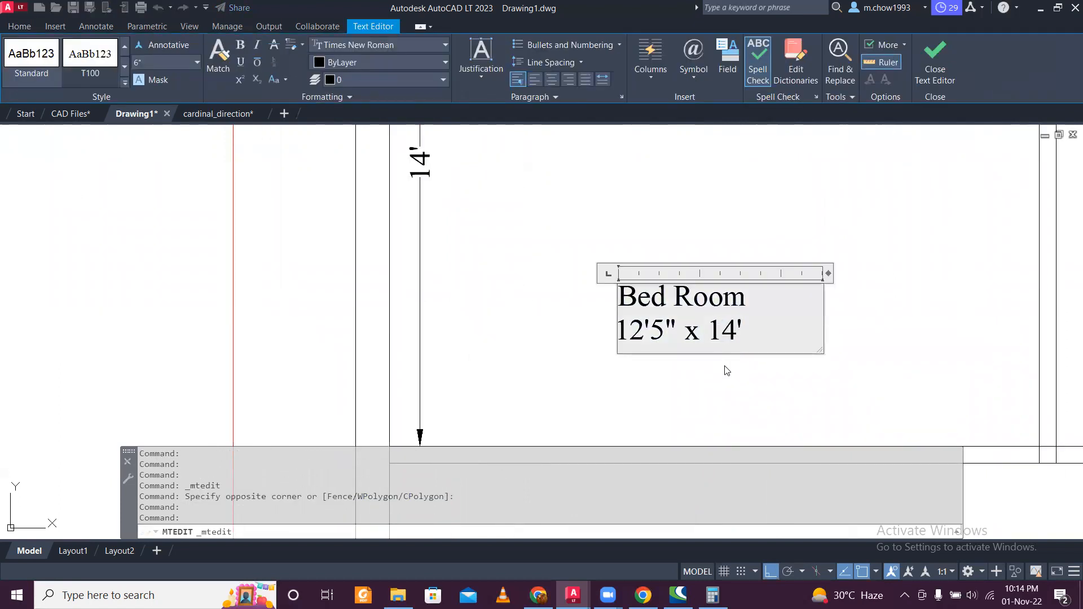
left_click(725, 367)
Step: Set the second size value in the right bedroom's label to 14'
scroll(671, 343, "down", 2)
middle_click_drag(851, 364, 399, 316)
scroll(841, 299, "up", 4)
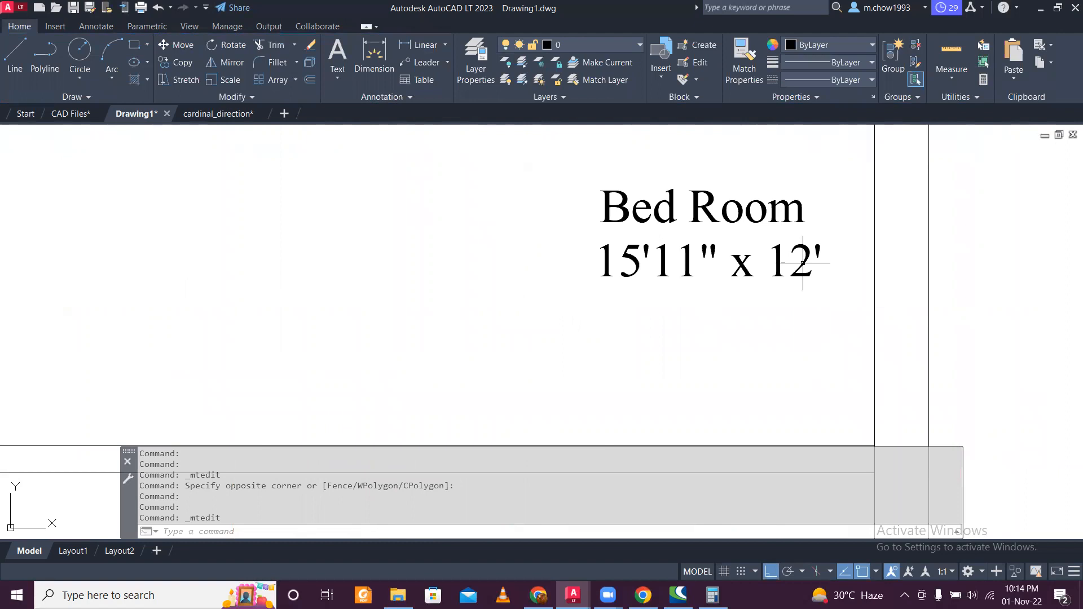
double_click(803, 262)
left_click_drag(808, 264, 794, 262)
type("4")
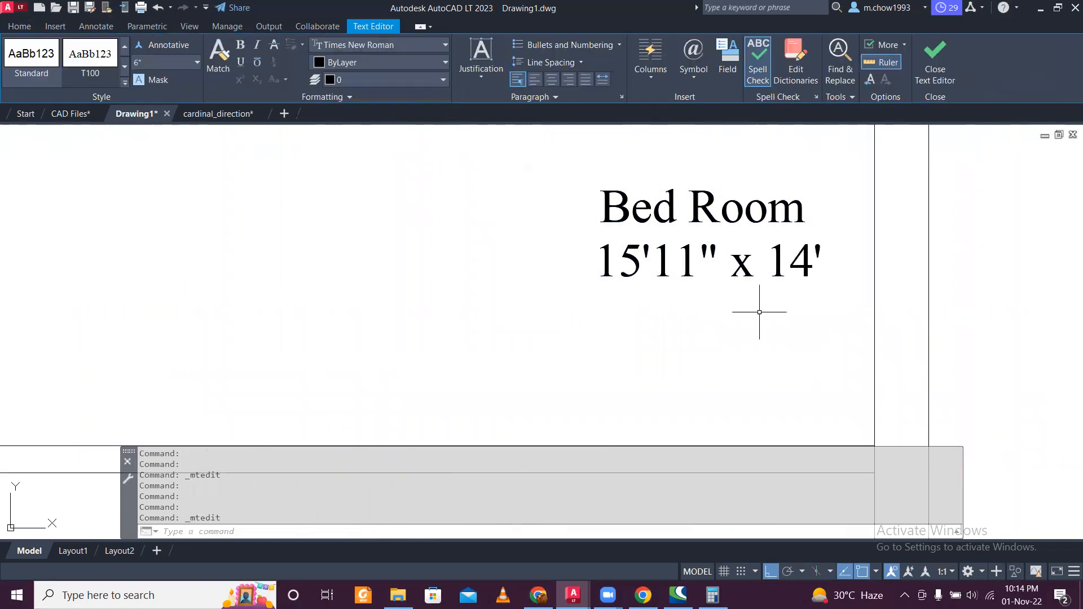
Step: Delete the three linear dimensions from the two bedrooms
scroll(759, 312, "down", 4)
scroll(629, 214, "up", 1)
left_click(628, 195)
left_click(622, 189)
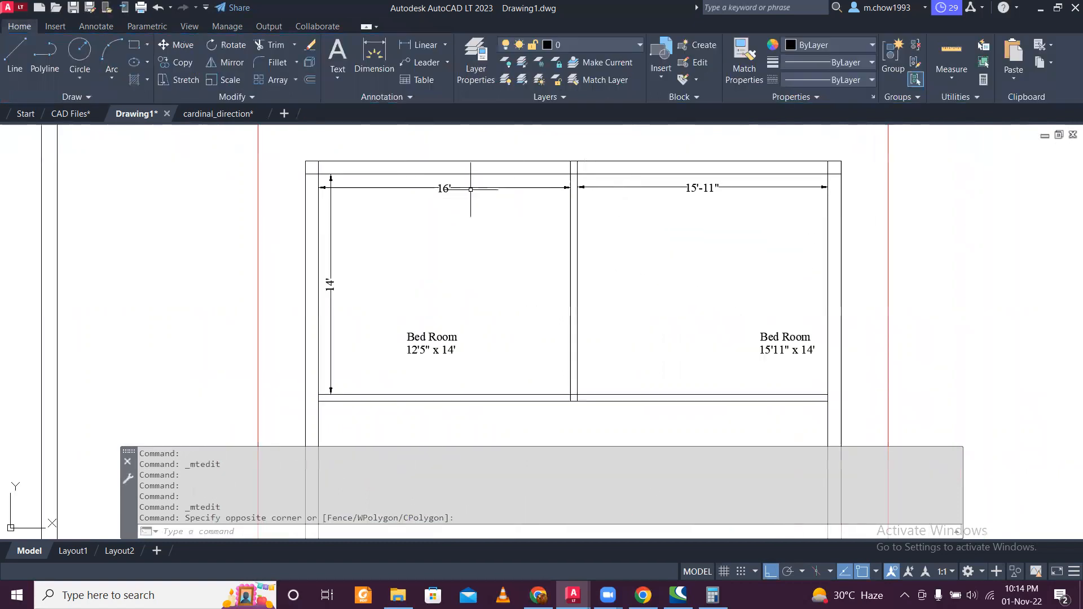
left_click(398, 196)
left_click(330, 169)
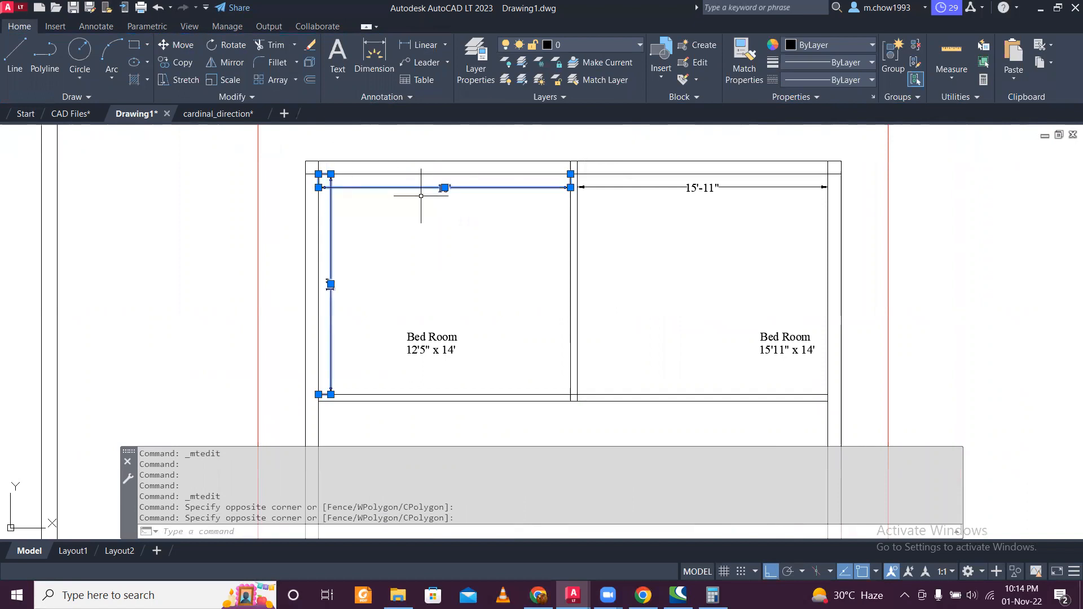
left_click(623, 195)
left_click(616, 185)
key("Delete")
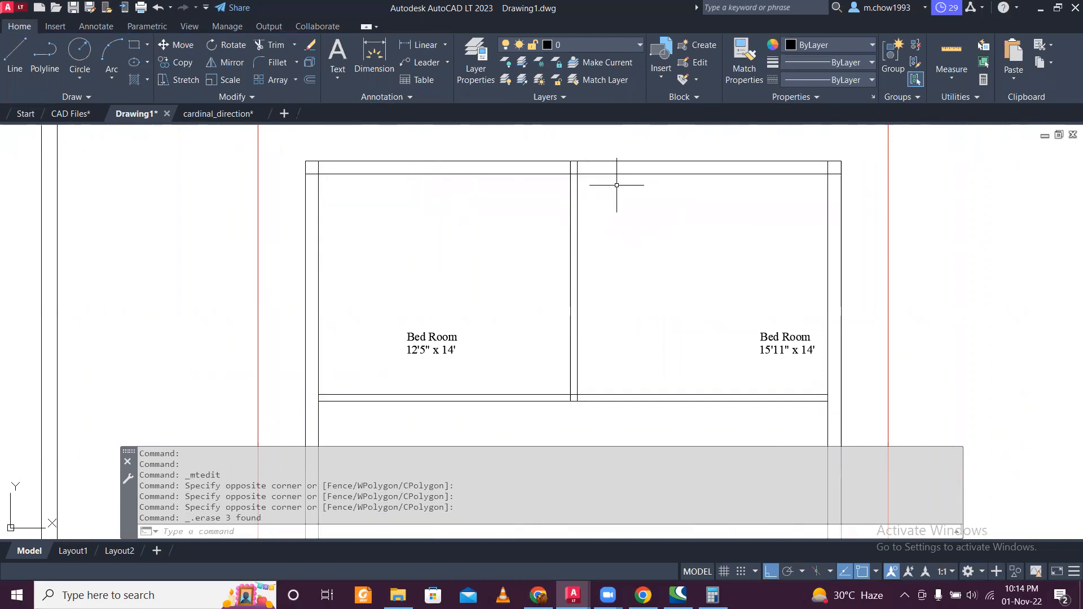
scroll(616, 185, "down", 4)
scroll(626, 257, "up", 2)
scroll(543, 246, "up", 2)
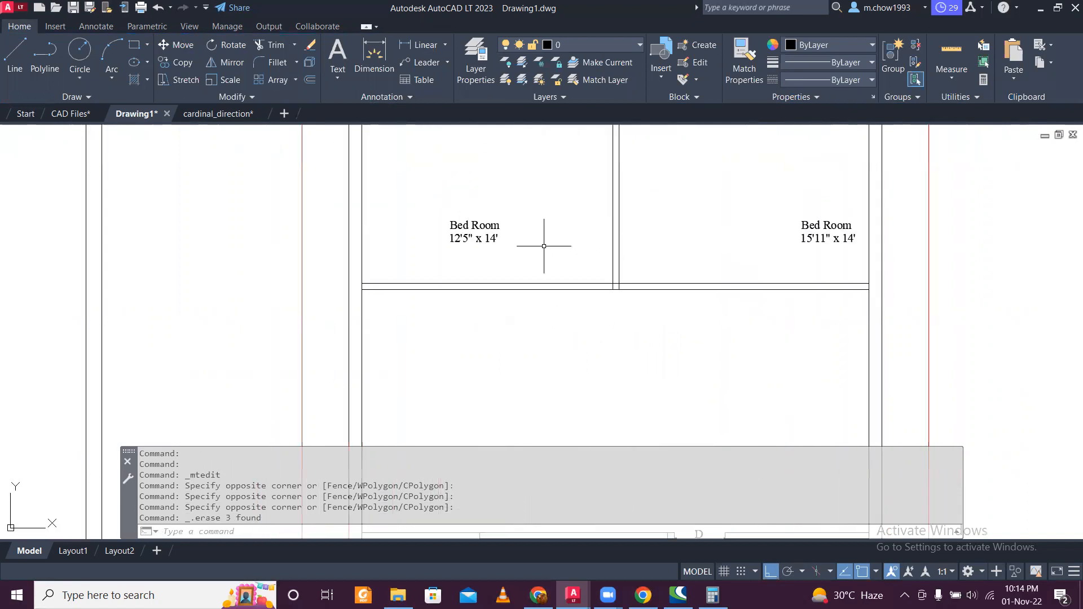
Step: Offset the two partition lines between the bedrooms outward by 3'3, one into each bedroom
scroll(608, 275, "up", 2)
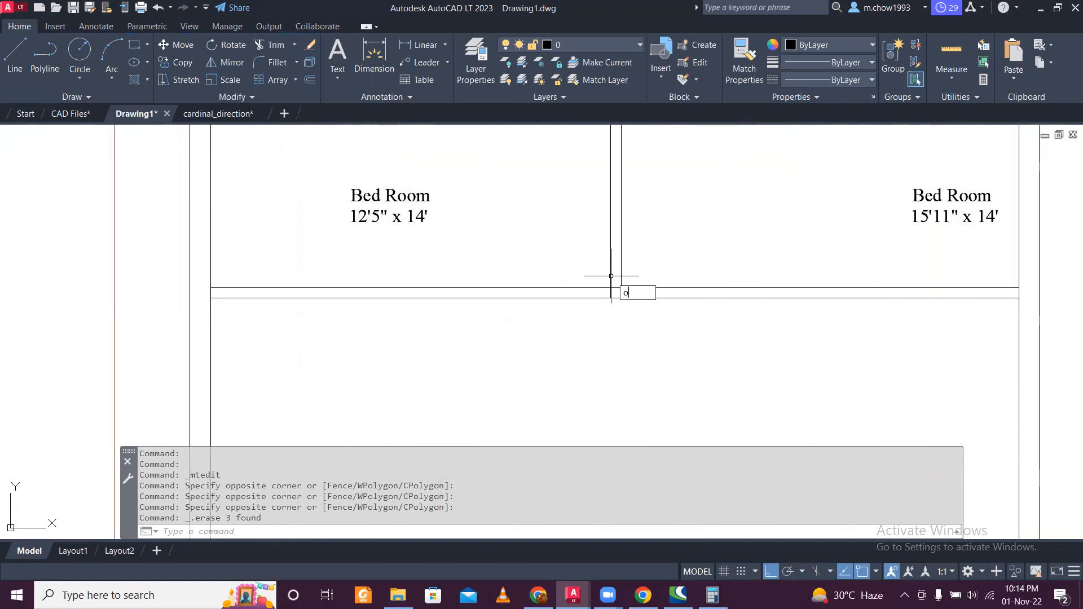
key("Return")
type("3")
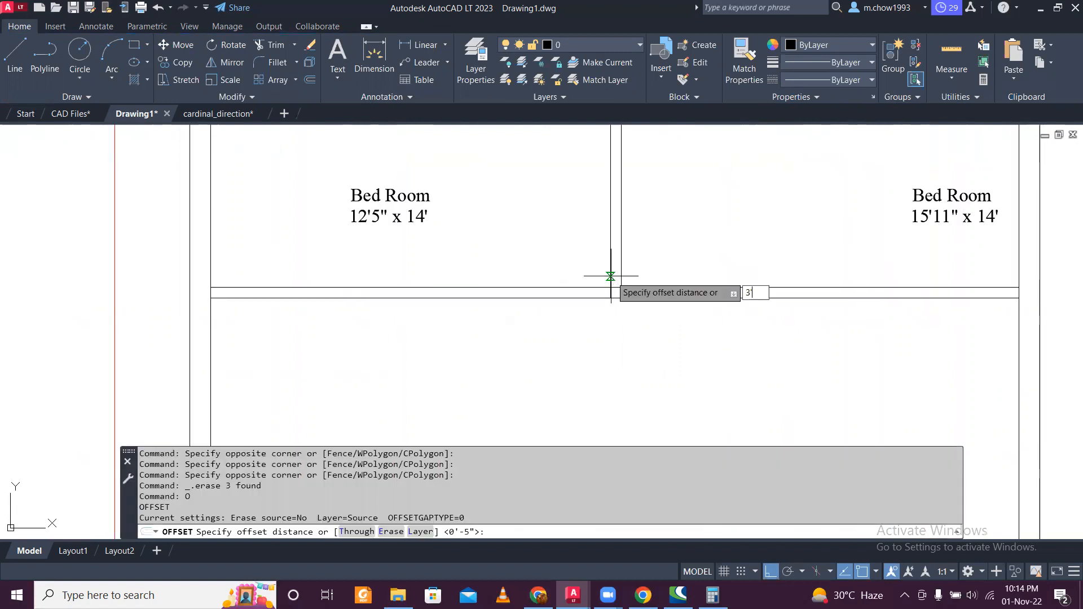
key("Return")
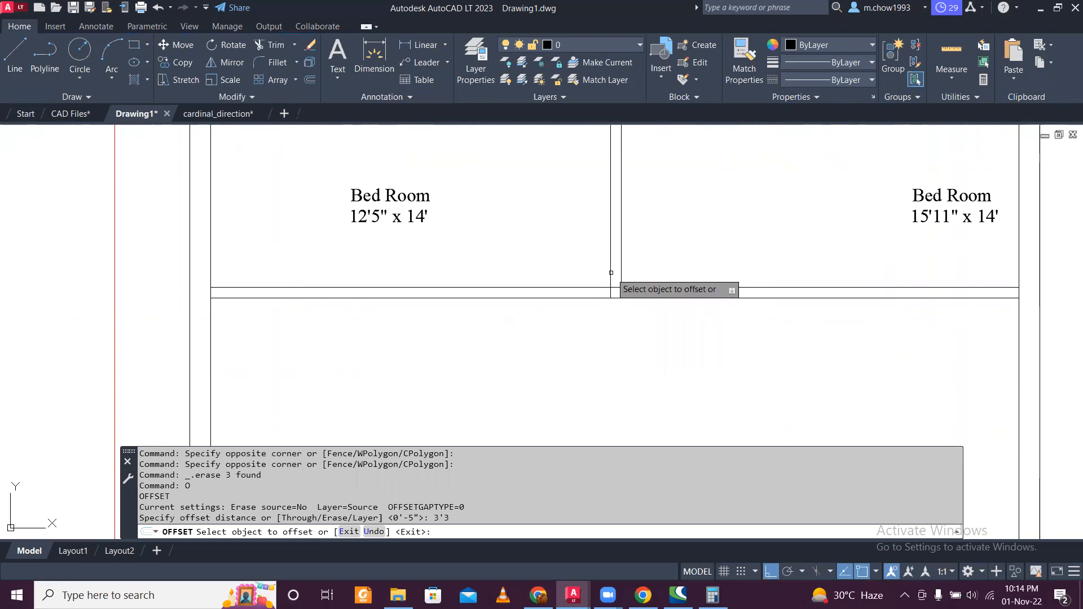
left_click(611, 272)
left_click(527, 249)
left_click(621, 271)
left_click(668, 282)
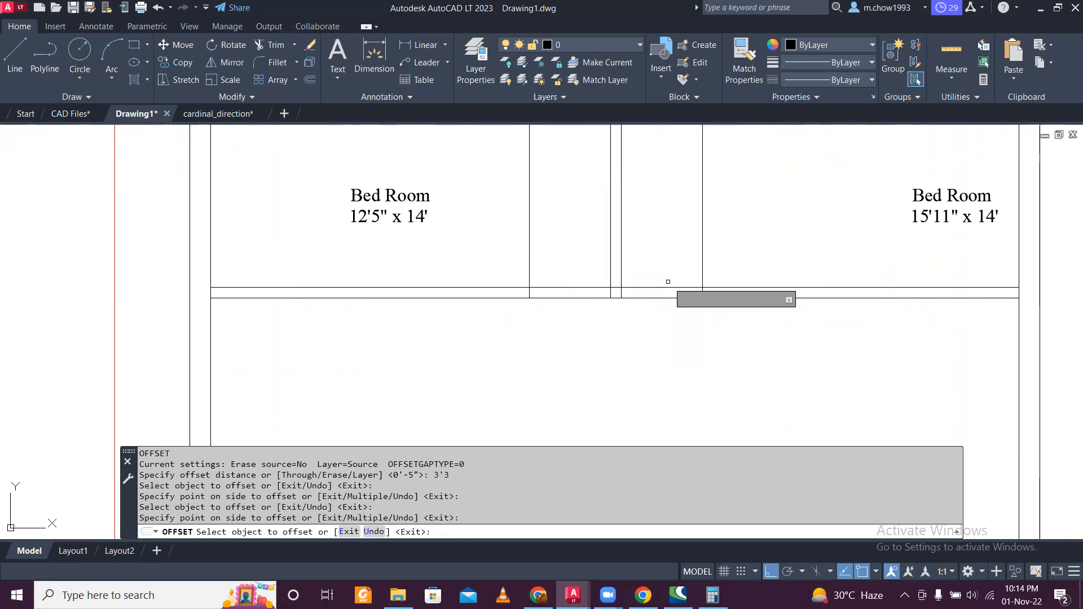
key("Escape")
Step: Trim the bedrooms' lower wall lines between the partition and each offset line to open two doorways
key("Return")
left_click_drag(656, 261, 635, 344)
left_click_drag(570, 259, 575, 331)
Step: Trim away the leftover offset lines above the wall ends in both bedrooms
scroll(551, 269, "up", 4)
left_click_drag(537, 273, 459, 247)
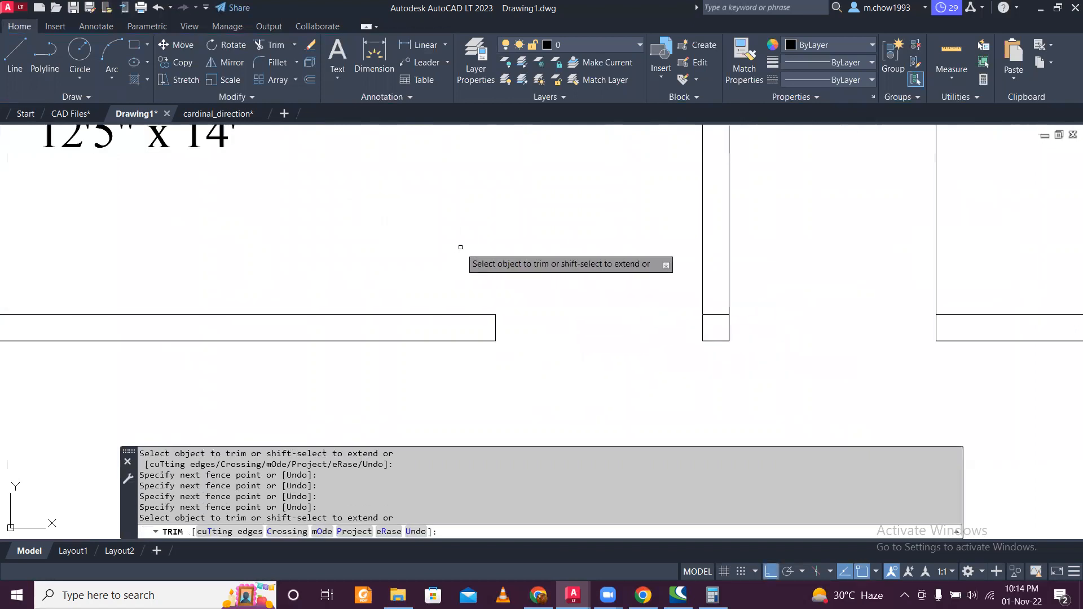
scroll(459, 247, "down", 4)
scroll(630, 252, "up", 6)
left_click_drag(634, 264, 712, 263)
scroll(724, 243, "down", 6)
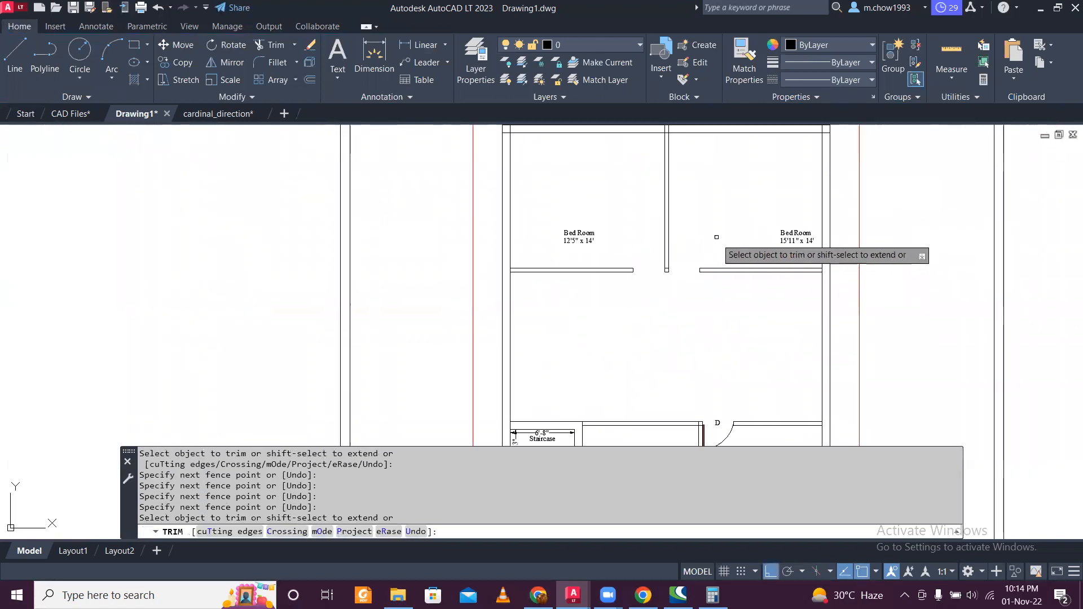
scroll(659, 304, "up", 7)
left_click_drag(614, 299, 614, 282)
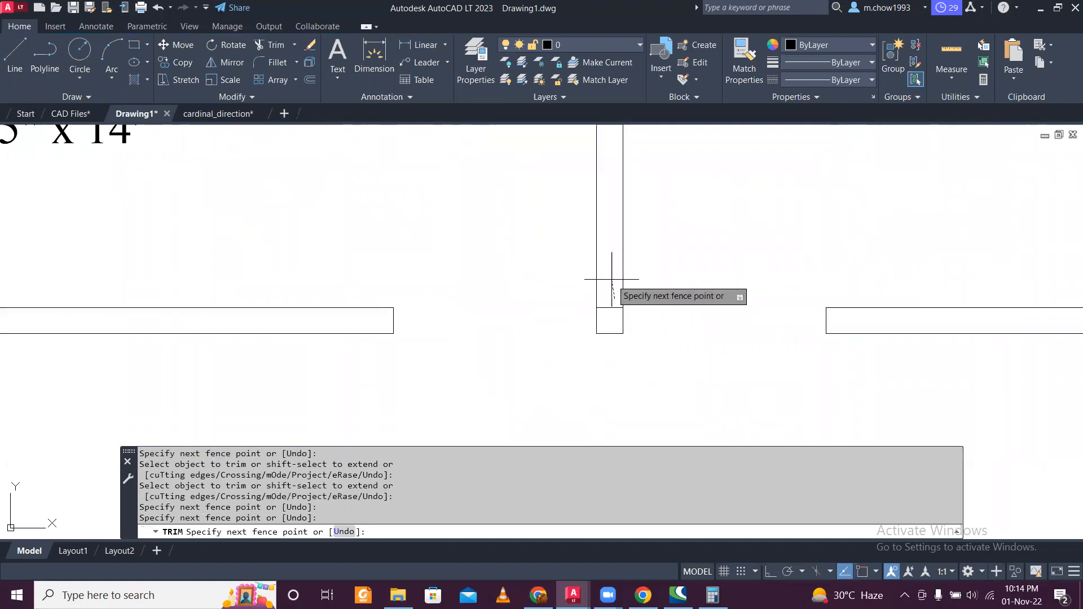
key("Escape")
Step: Copy the door above the Drawing Room with its D label into both bedroom doorways, using its latch-side jamb corner as base point
scroll(602, 251, "down", 5)
scroll(643, 259, "down", 3)
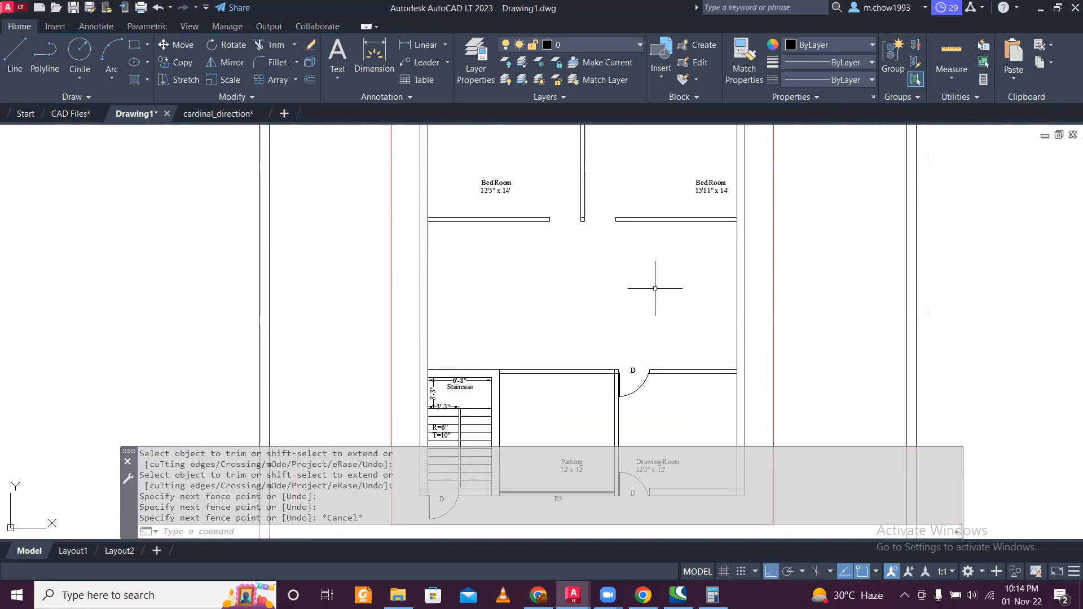
mouse_move(636, 370)
middle_mouse_down()
mouse_move(617, 280)
mouse_move(633, 387)
mouse_move(620, 337)
middle_mouse_up()
scroll(620, 337, "up", 4)
left_click(657, 411)
left_click(604, 389)
scroll(628, 376, "up", 4)
left_click(626, 369)
left_click(587, 314)
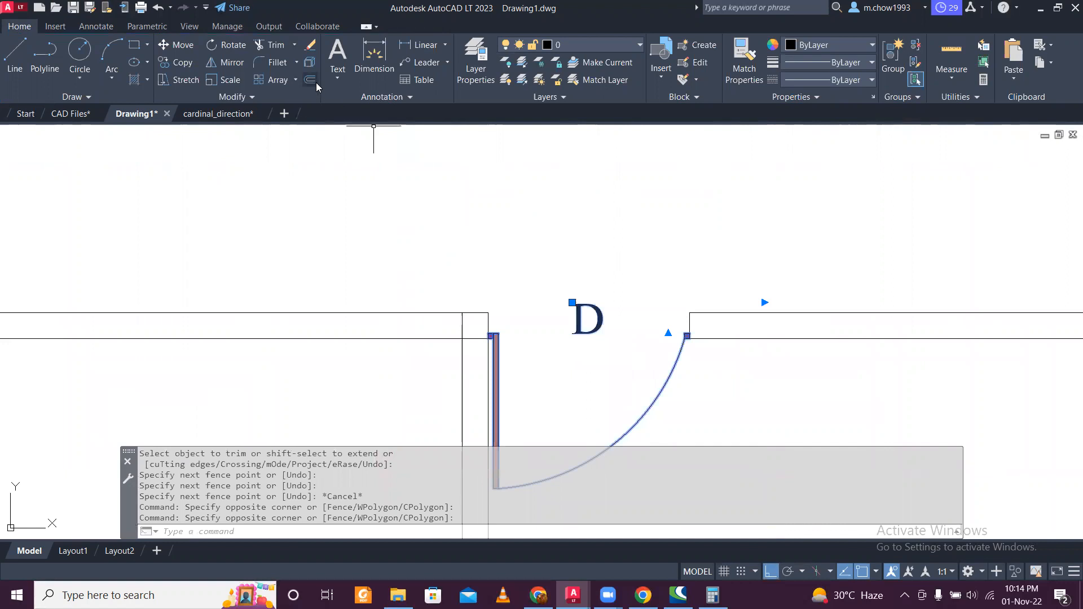
left_click(181, 62)
scroll(684, 300, "up", 5)
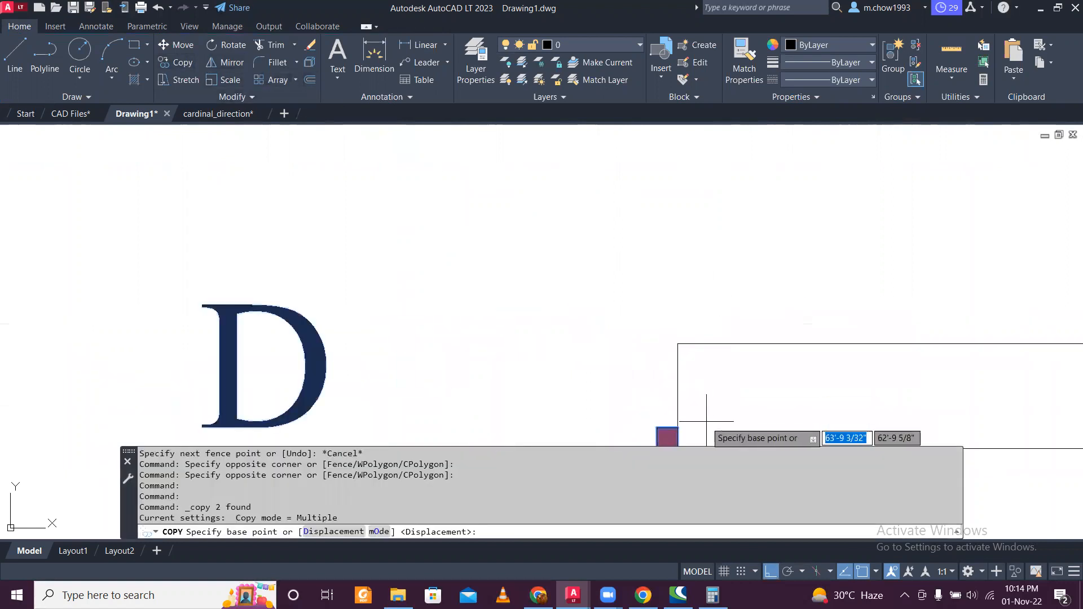
middle_click_drag(701, 416, 674, 309)
left_click(660, 326)
scroll(654, 311, "down", 5)
middle_click_drag(534, 207, 561, 212)
scroll(617, 210, "up", 5)
left_click(621, 224)
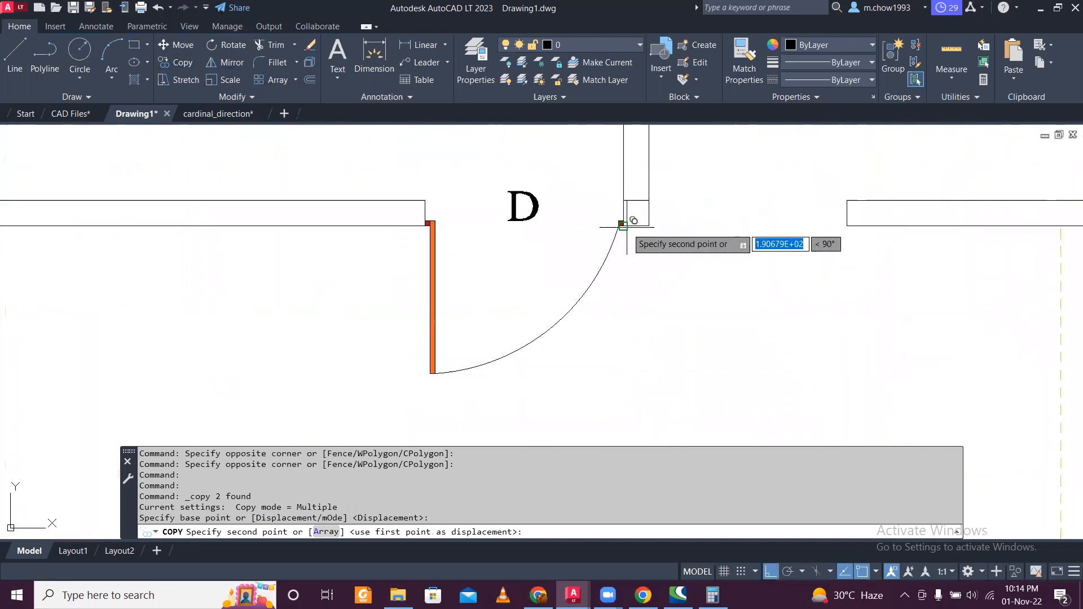
left_click(865, 221)
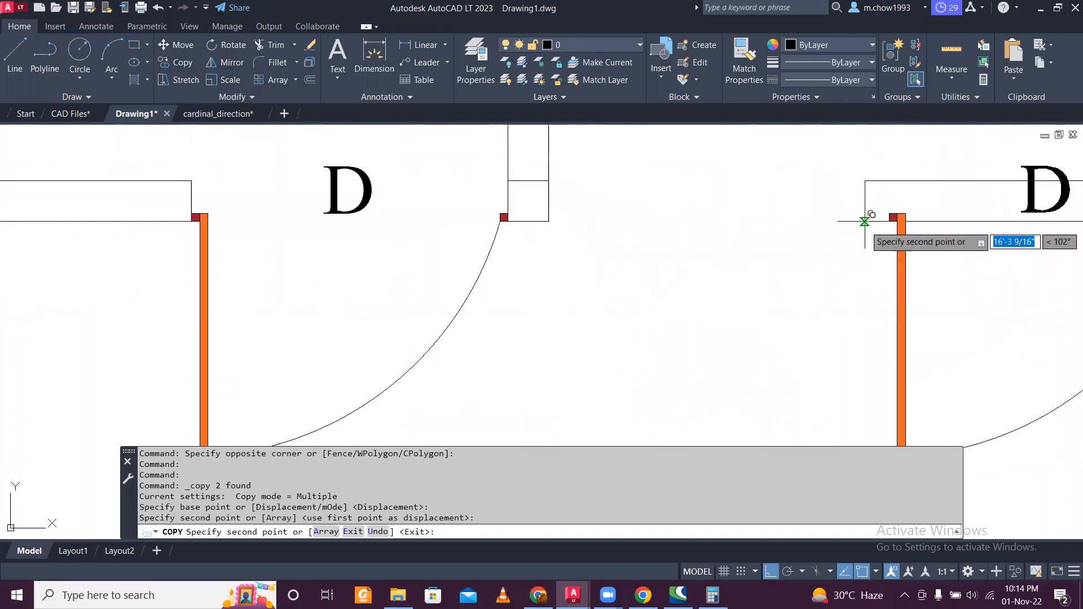
key("Escape")
Step: Mirror the left bedroom's door about a vertical line through the partition's lower-left corner, erasing the source object
scroll(564, 236, "down", 4)
scroll(493, 260, "up", 2)
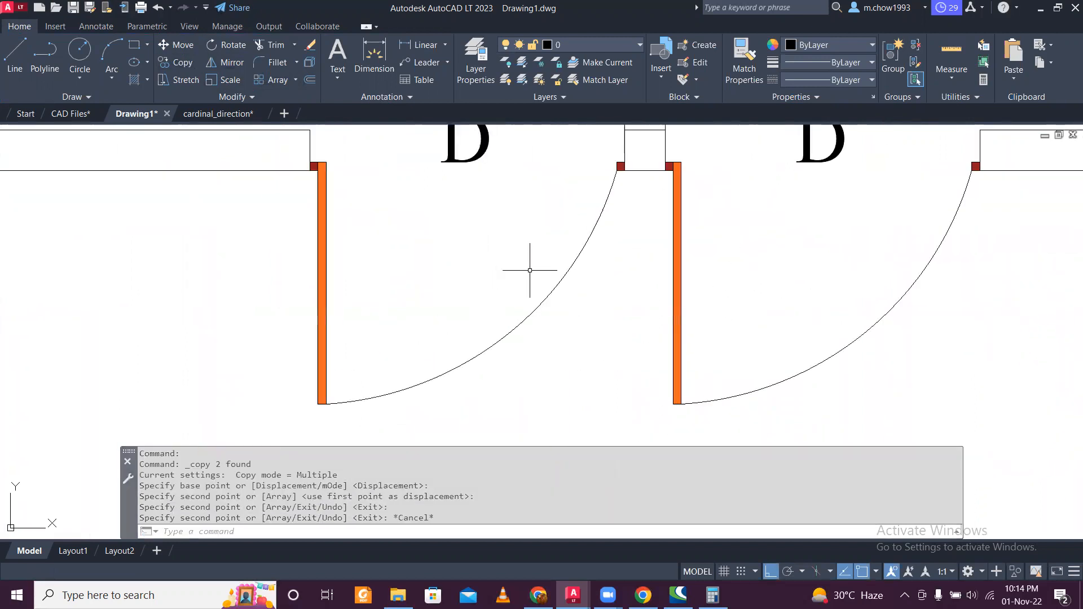
scroll(527, 273, "down", 1)
left_click(580, 294)
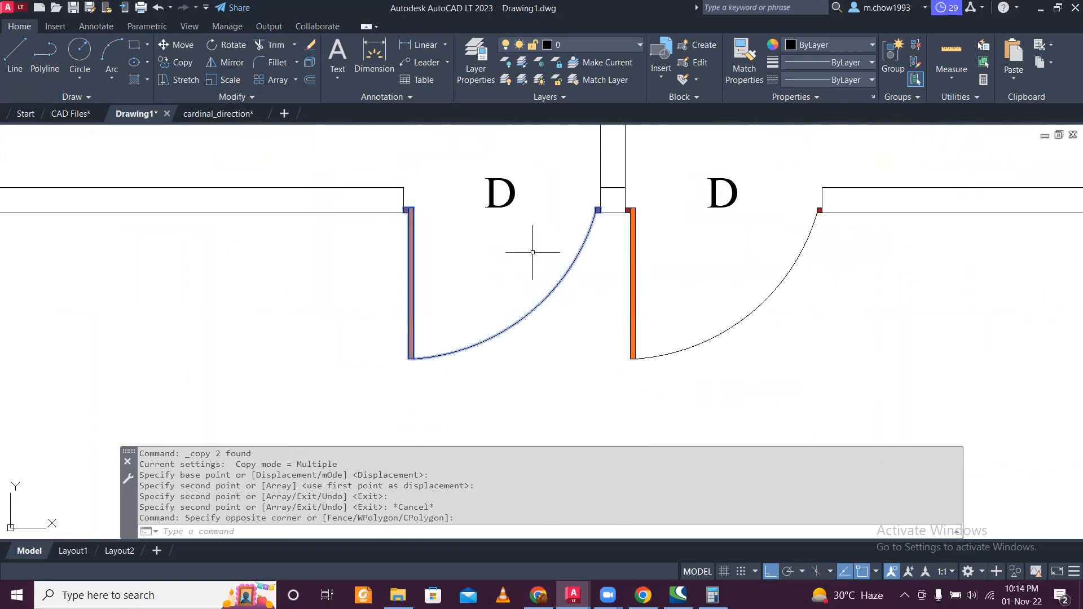
left_click(240, 62)
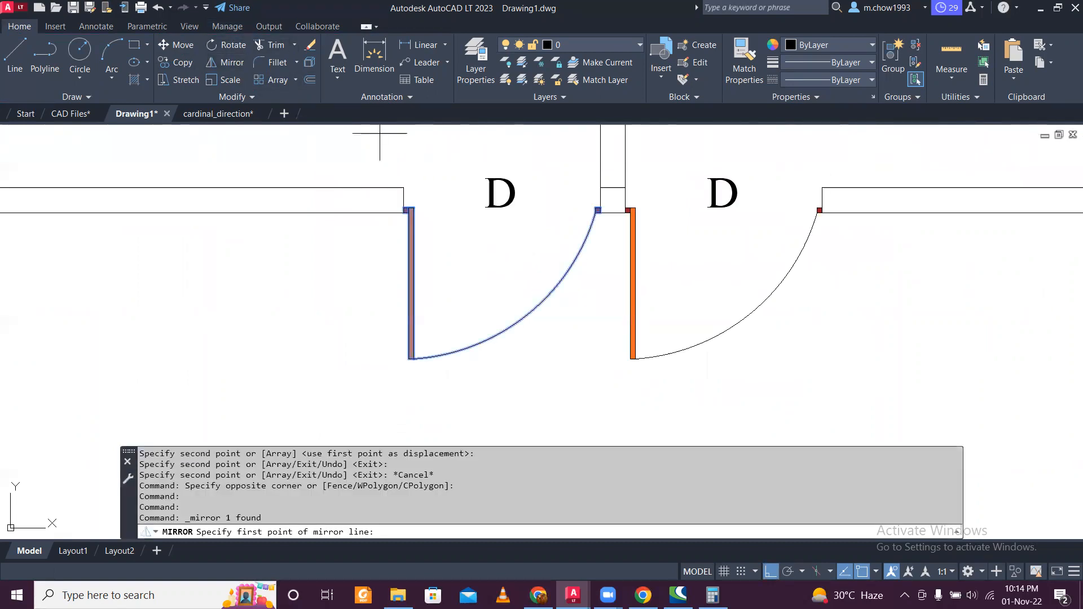
scroll(616, 211, "up", 3)
left_click(574, 215)
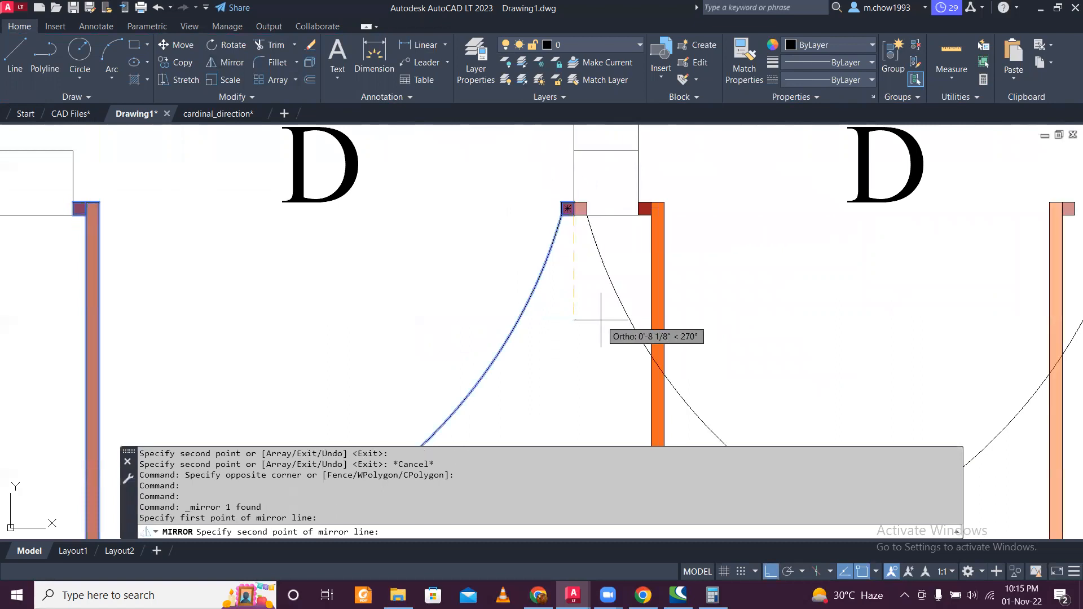
scroll(592, 321, "down", 3)
left_click(592, 348)
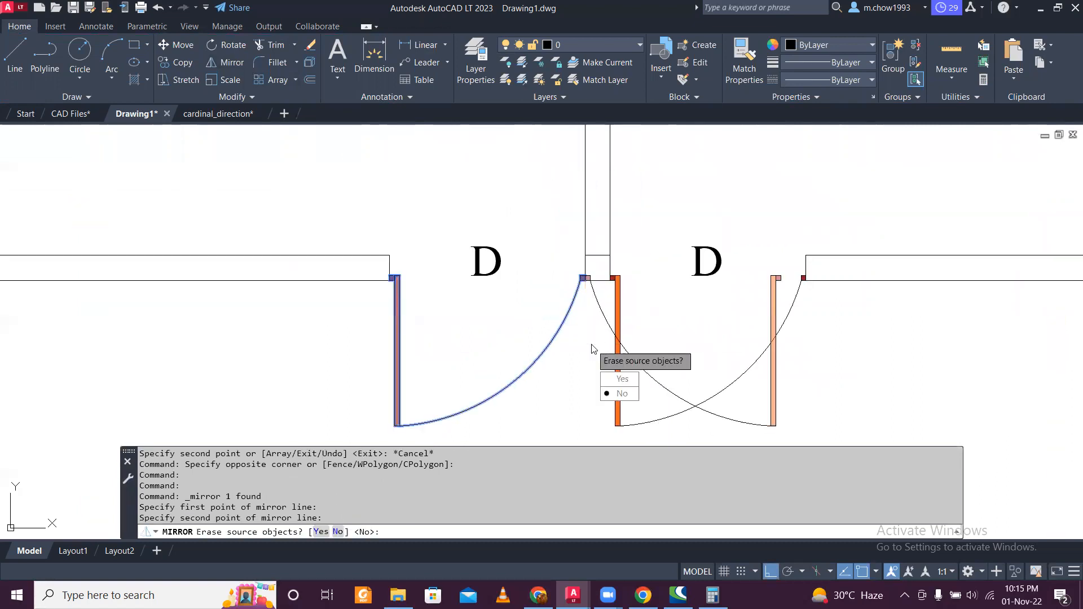
left_click(622, 379)
Step: Move the mirrored door into the left bedroom's doorway, snapping its latch-side jamb corner to the left wall end
left_click(772, 297)
left_click(758, 291)
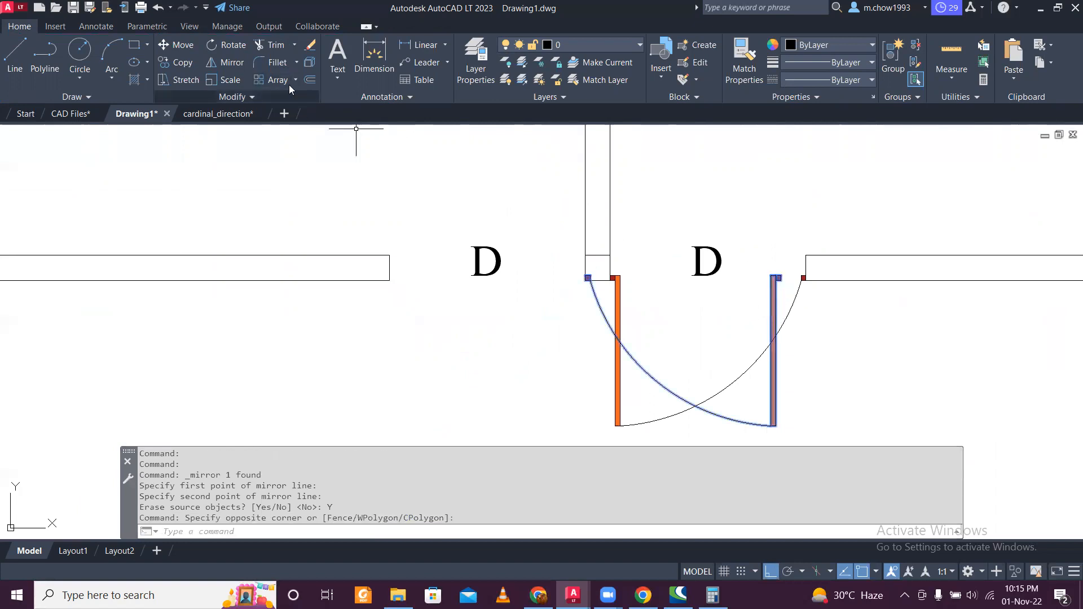
left_click(184, 45)
scroll(565, 276, "up", 5)
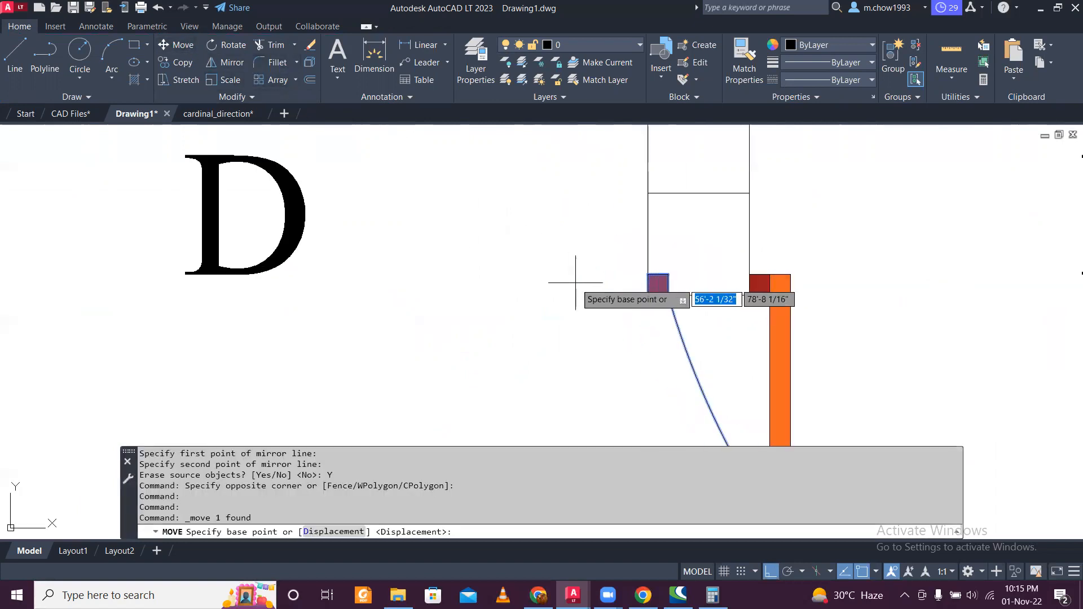
left_click(657, 284)
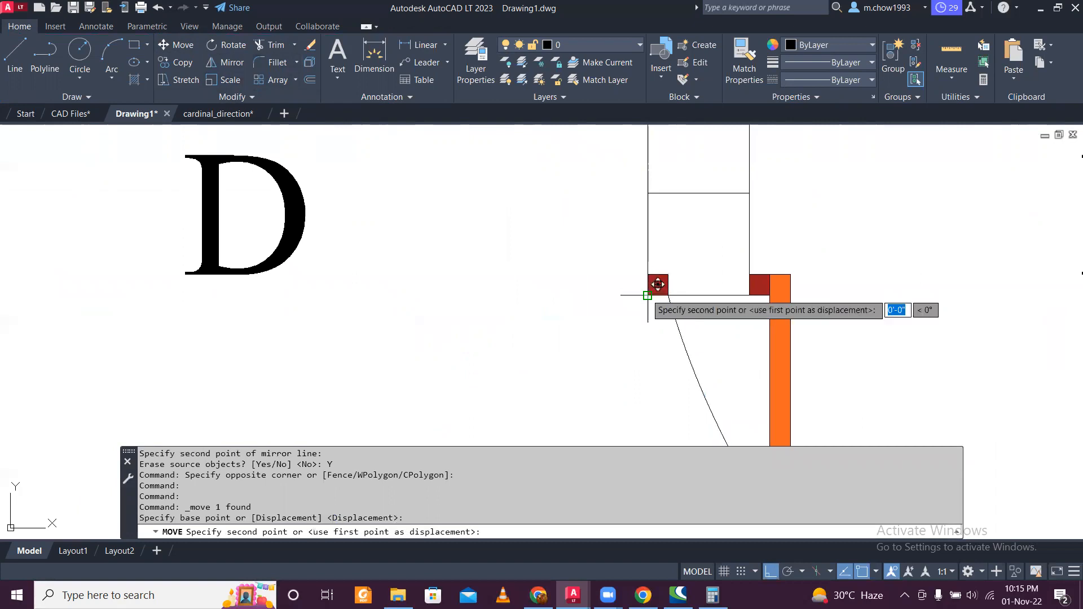
scroll(609, 277, "down", 4)
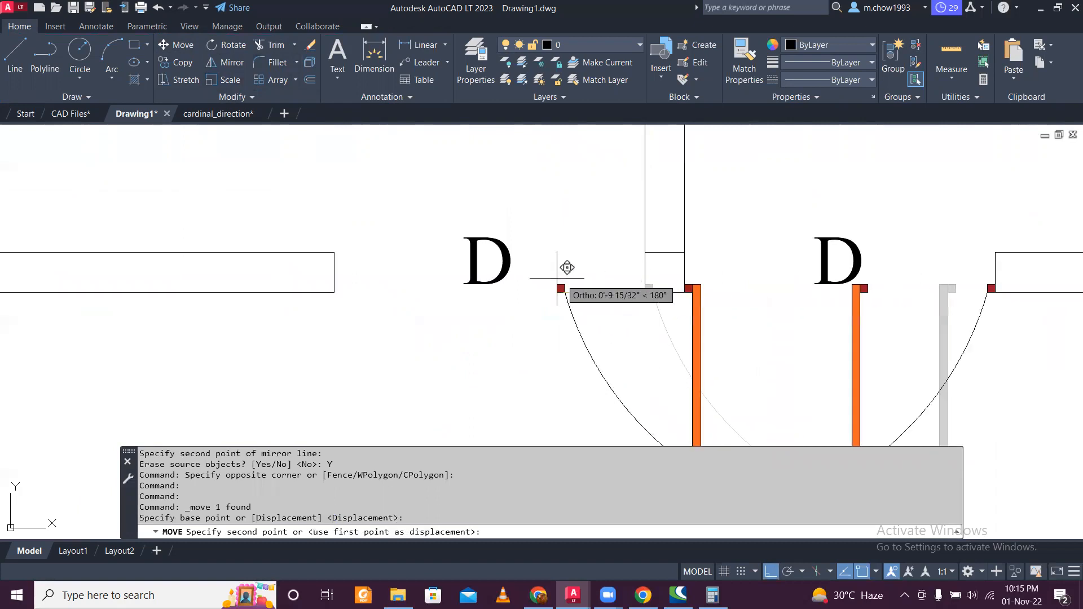
left_click(338, 288)
scroll(560, 278, "down", 4)
scroll(556, 261, "up", 4)
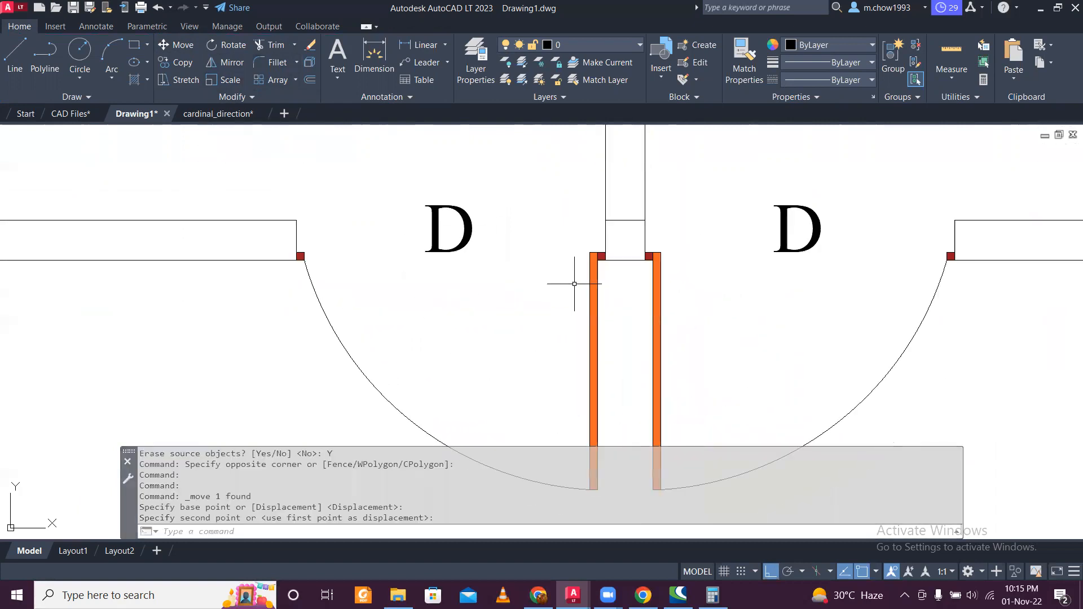
Step: Rotate the left bedroom's door 180° about its hinge-side jamb corner at the partition
scroll(588, 277, "down", 4)
scroll(590, 278, "up", 3)
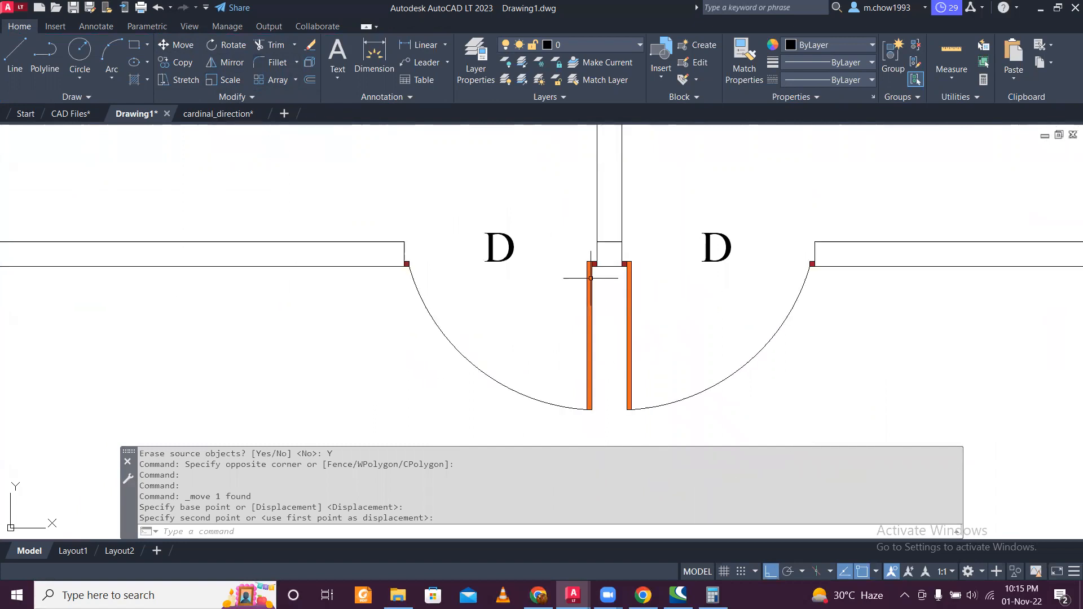
left_click(590, 294)
left_click(578, 277)
left_click(222, 45)
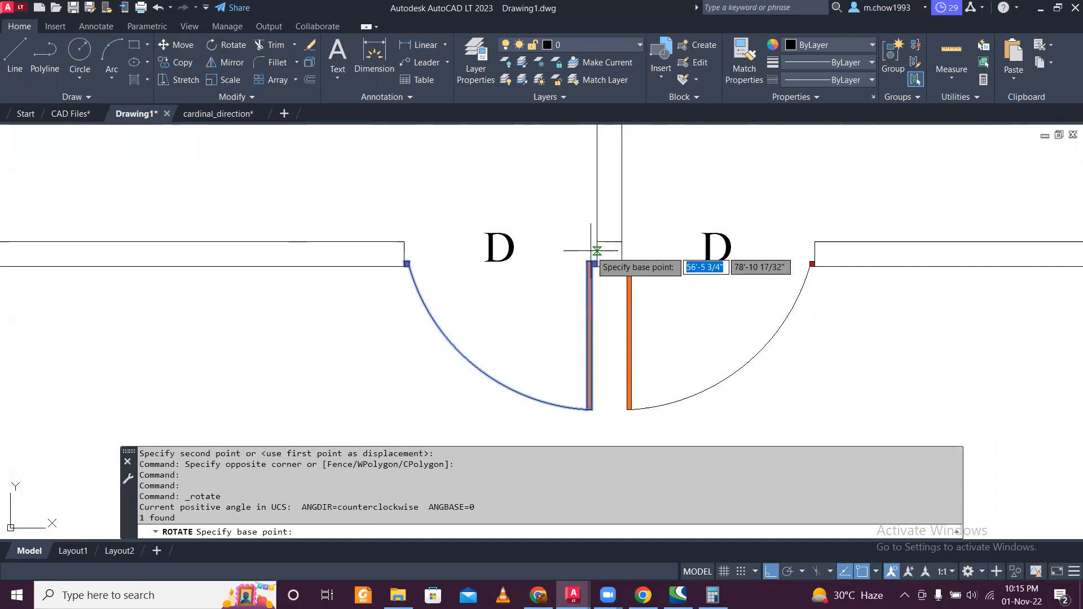
left_click(595, 261)
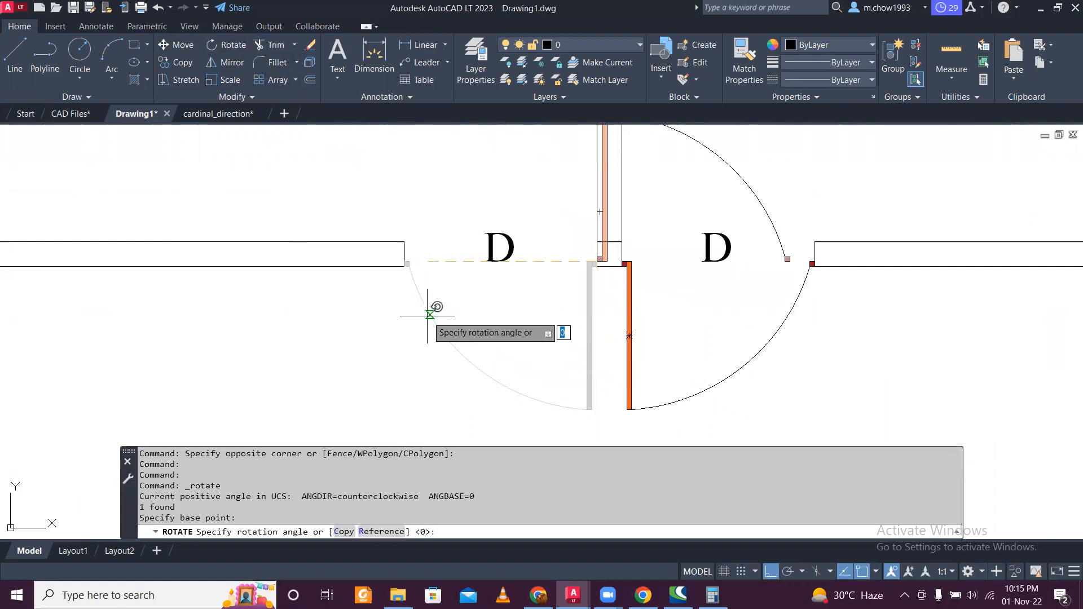
left_click(296, 256)
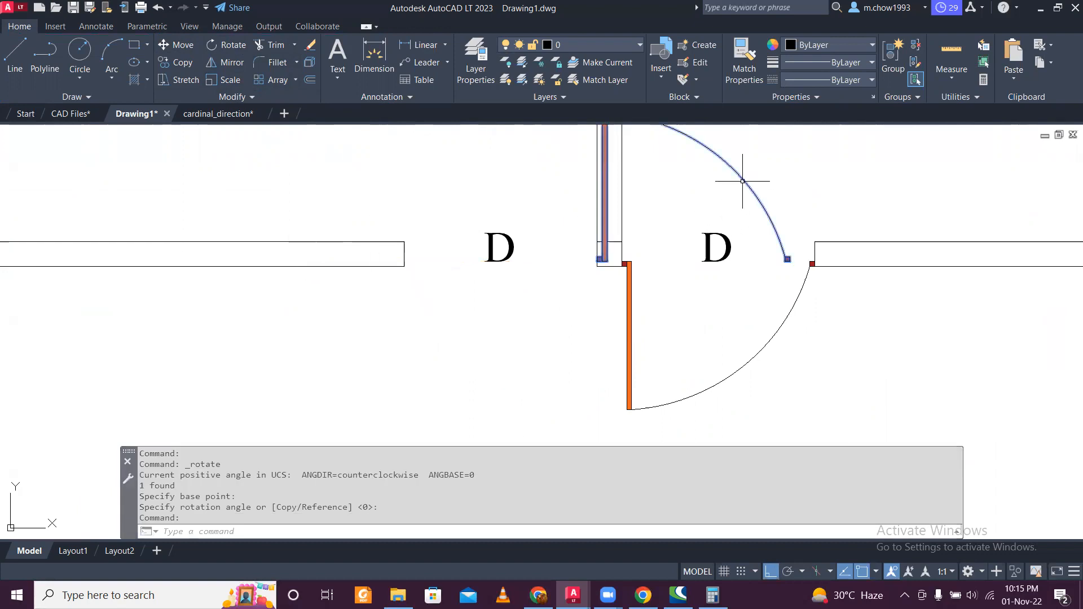
Step: Mirror the rotated door about the partition's left edge so it swings into the left bedroom, erasing the source object
left_click(226, 62)
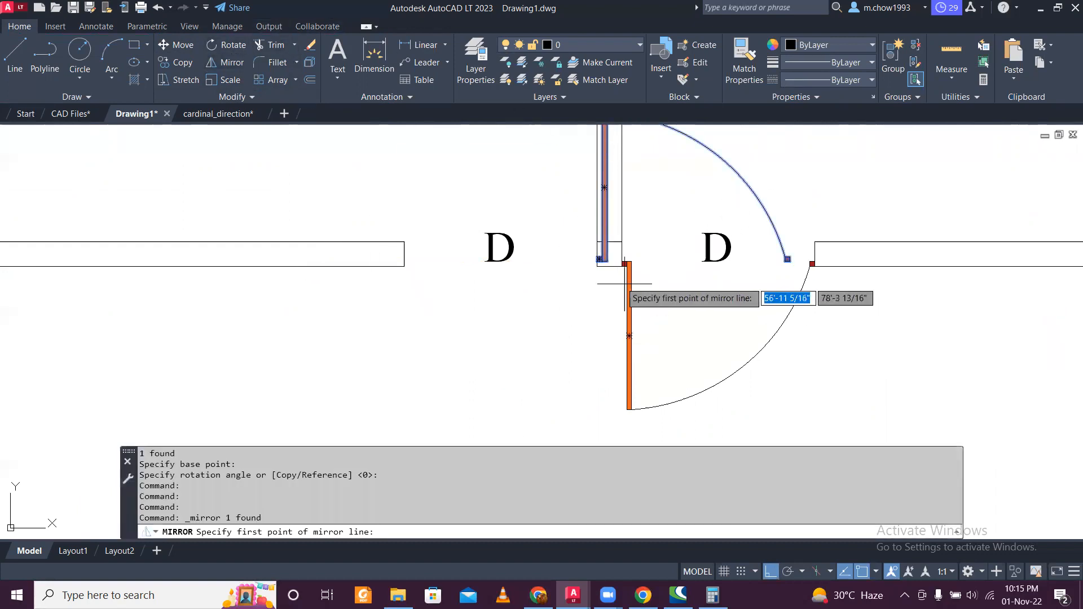
scroll(598, 269, "up", 3)
left_click(598, 247)
scroll(587, 204, "down", 4)
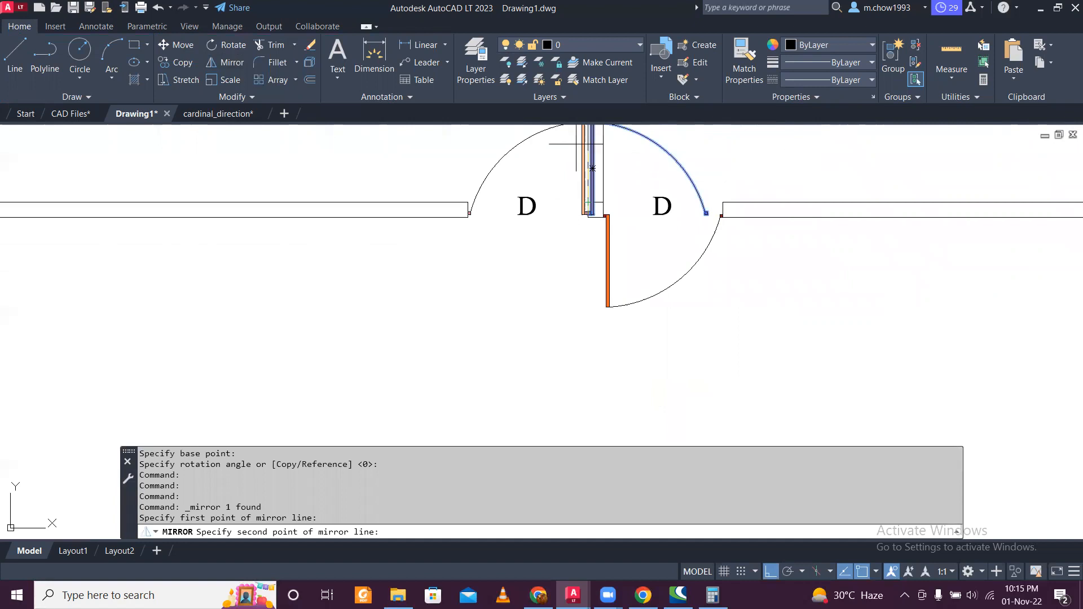
middle_click_drag(567, 148, 588, 290)
left_click(598, 240)
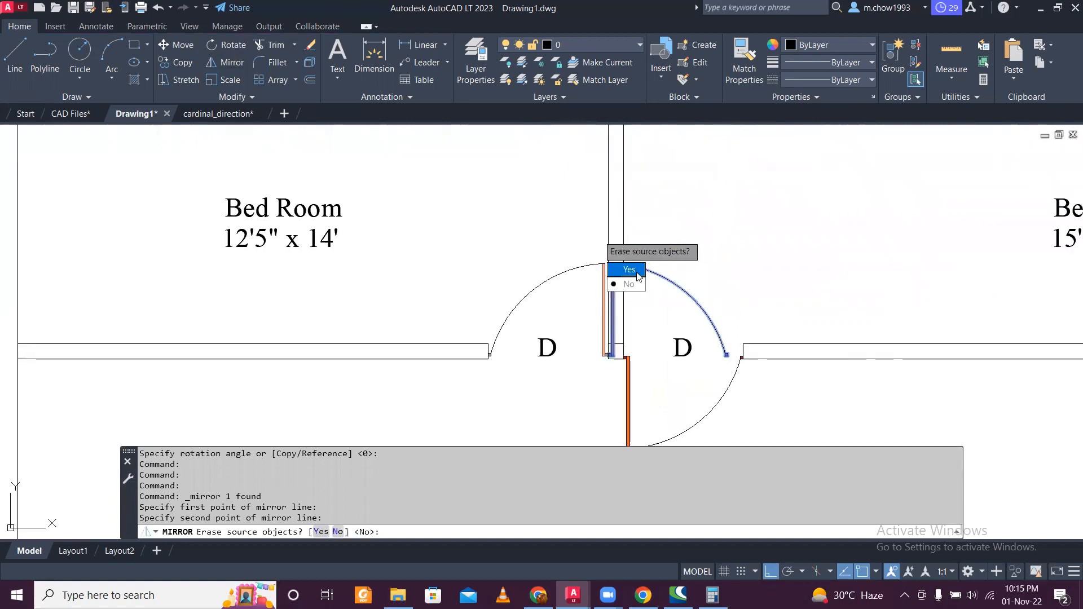
left_click(638, 276)
Step: Move the left bedroom's door down so its jamb corner meets the partition's lower-left corner
scroll(607, 356, "up", 4)
scroll(618, 353, "up", 2)
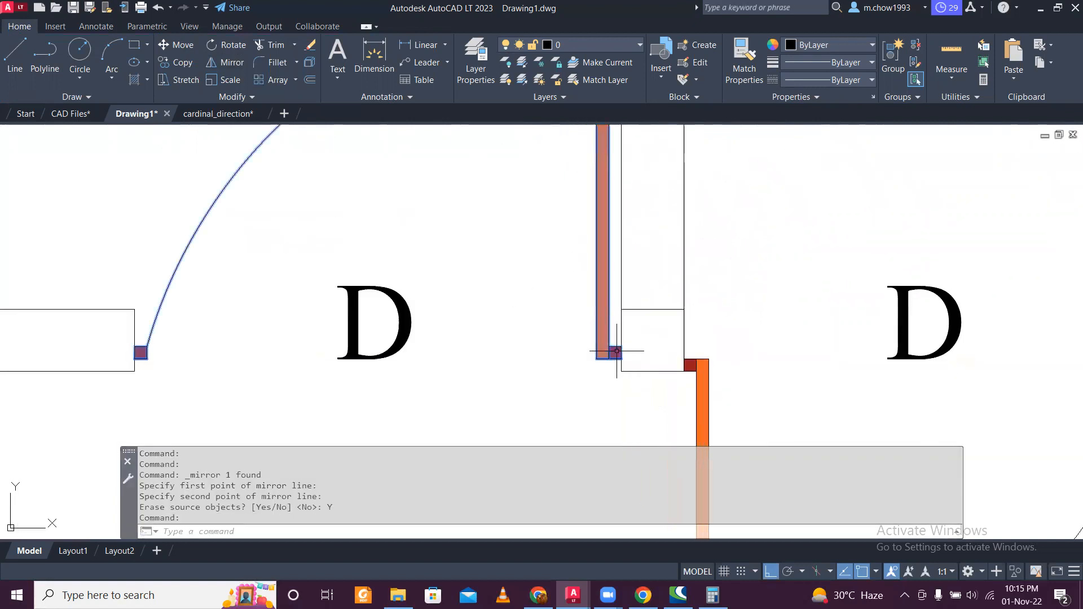
left_click(192, 49)
scroll(623, 389, "up", 3)
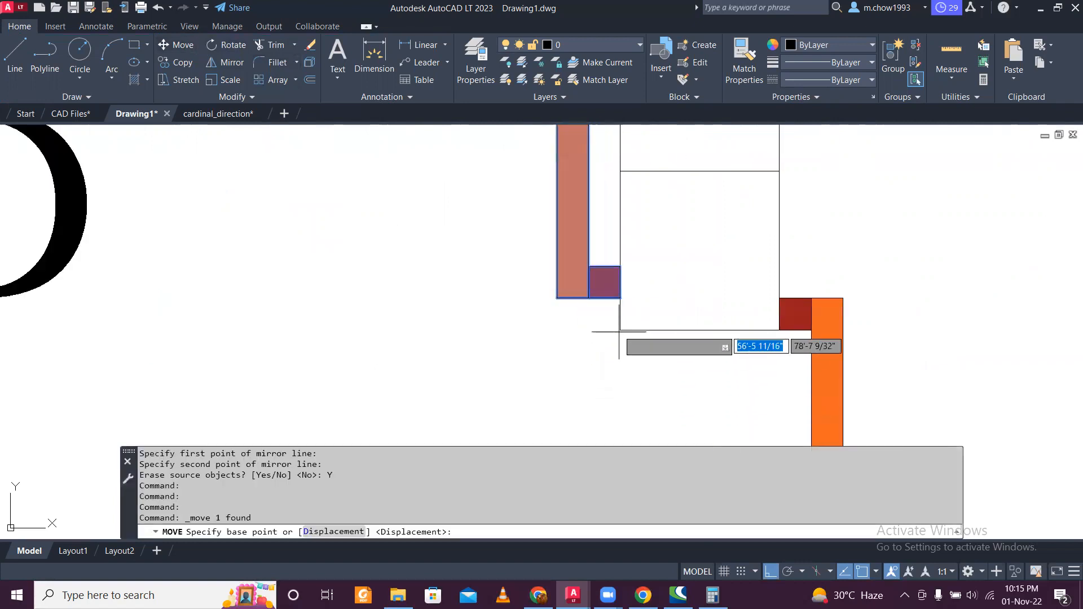
left_click(622, 298)
left_click(621, 317)
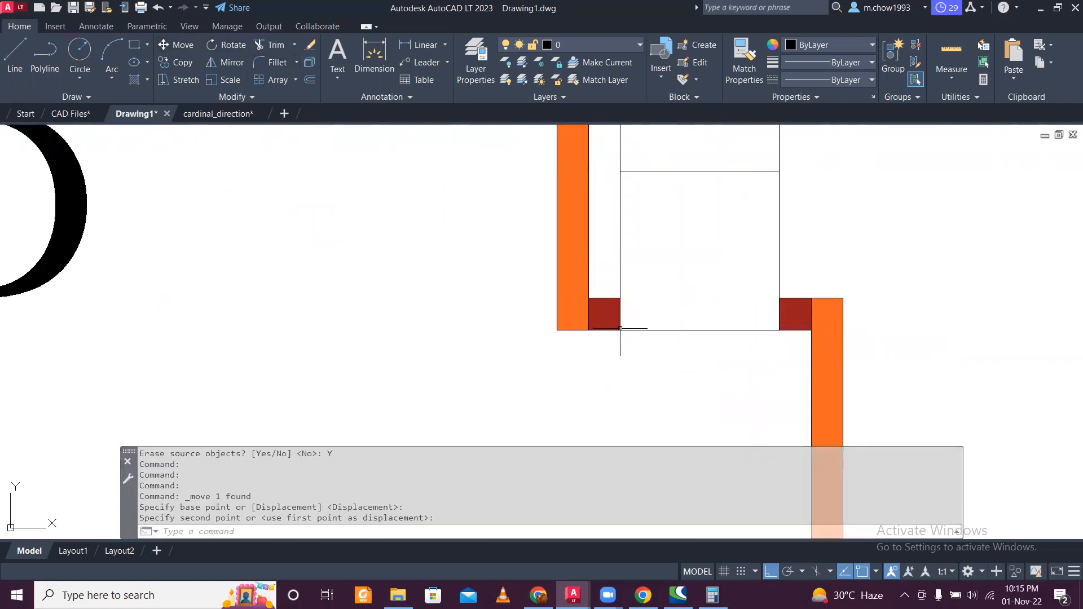
Step: Rotate the right bedroom's door 180° about its latch-side jamb corner at the right wall end
scroll(609, 316, "down", 5)
scroll(639, 315, "up", 4)
scroll(638, 317, "down", 2)
left_click(681, 344)
left_click(653, 323)
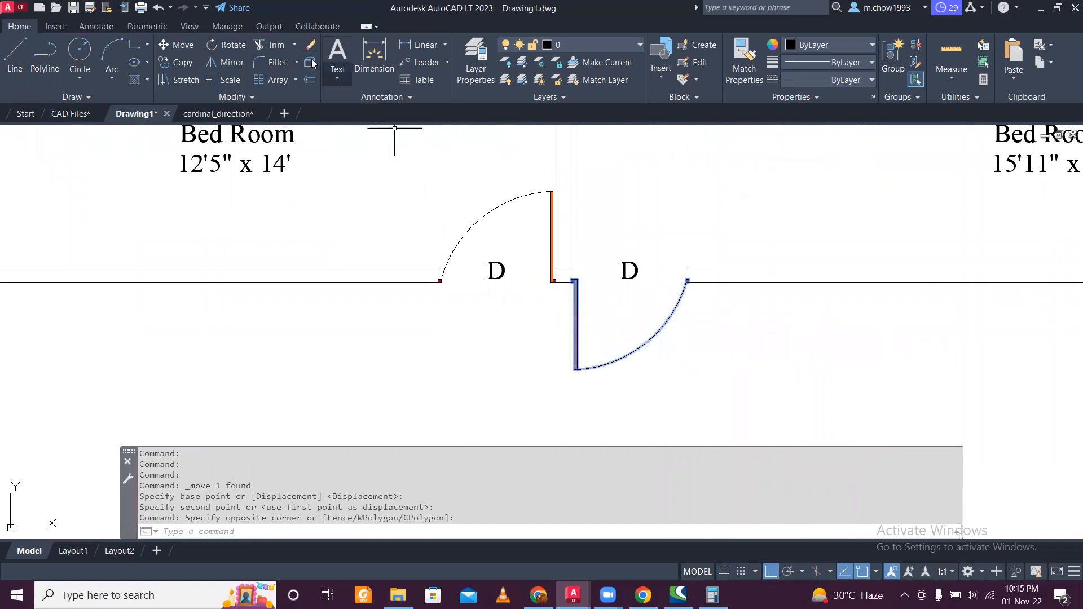
left_click(236, 51)
scroll(701, 307, "up", 2)
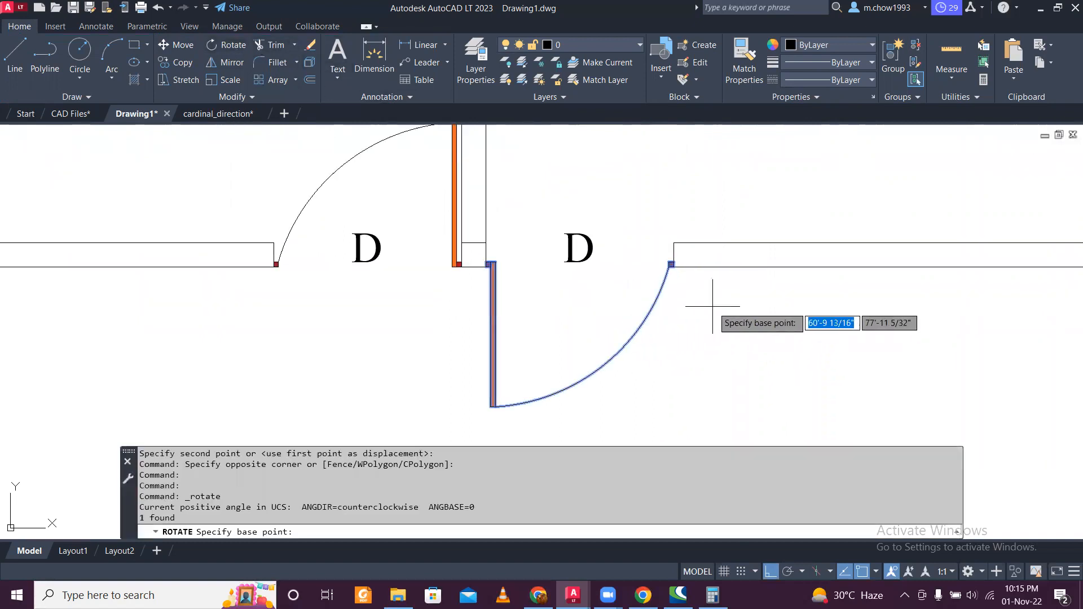
left_click(673, 266)
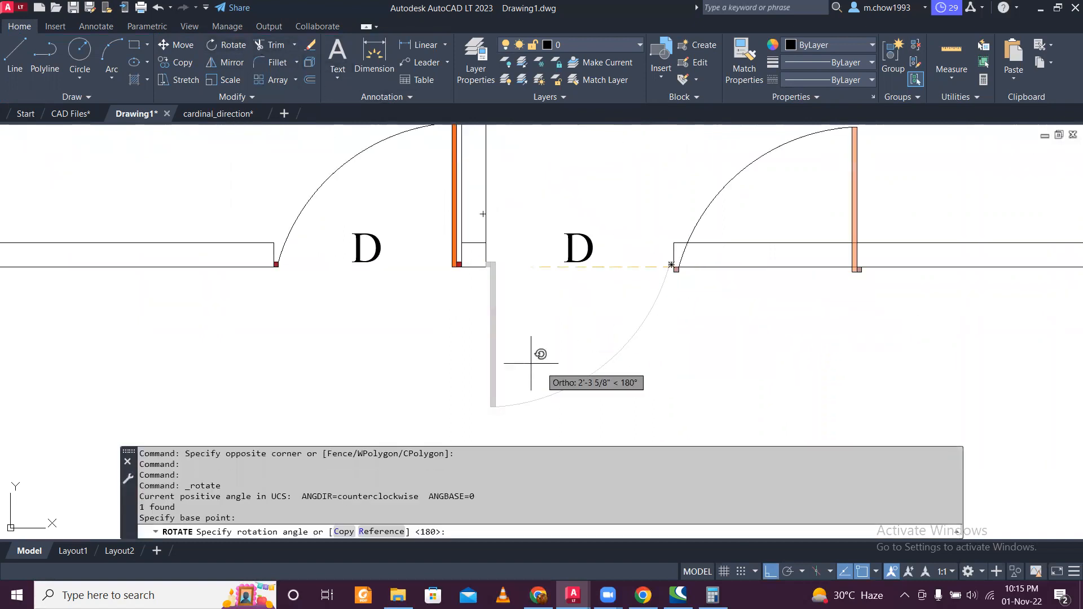
left_click(474, 339)
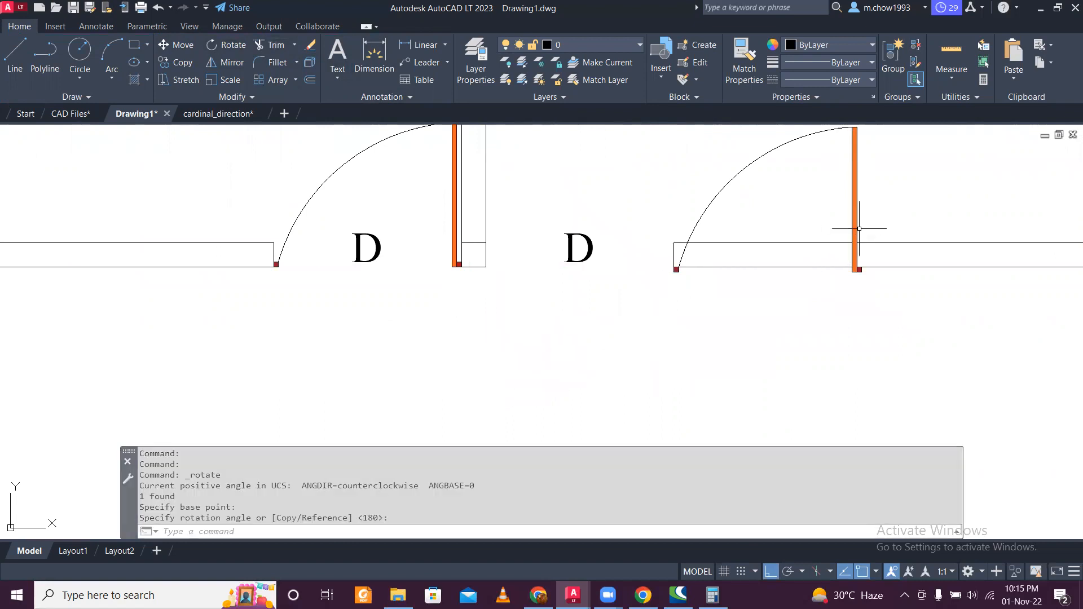
Step: Mirror the rotated right door about a vertical line through its hinge-side jamb, erasing the source object
left_click(893, 214)
left_click(811, 182)
middle_click_drag(734, 194, 660, 259)
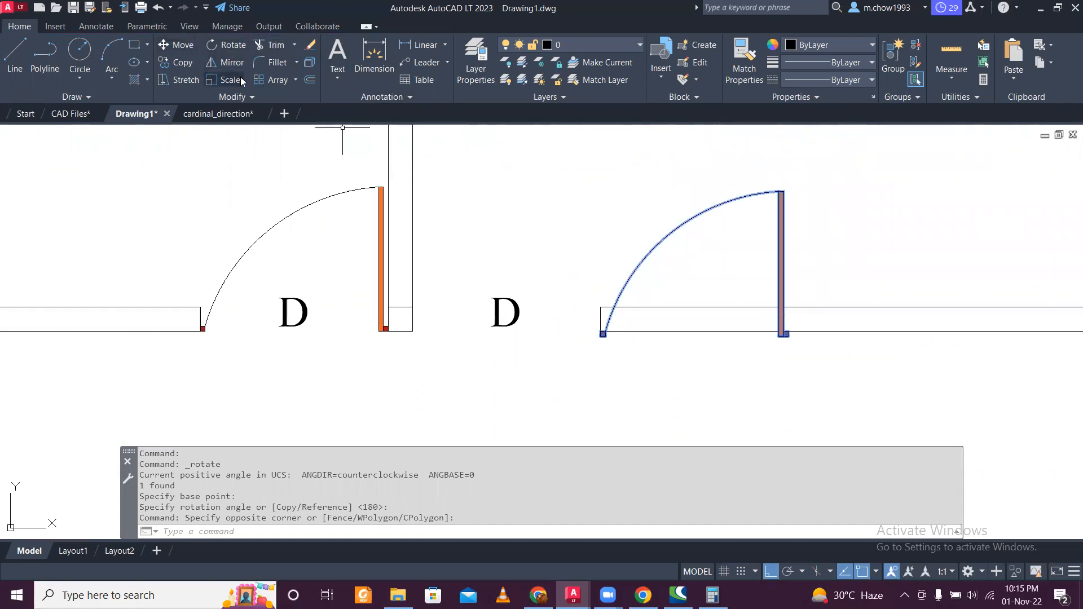
left_click(229, 62)
left_click(787, 333)
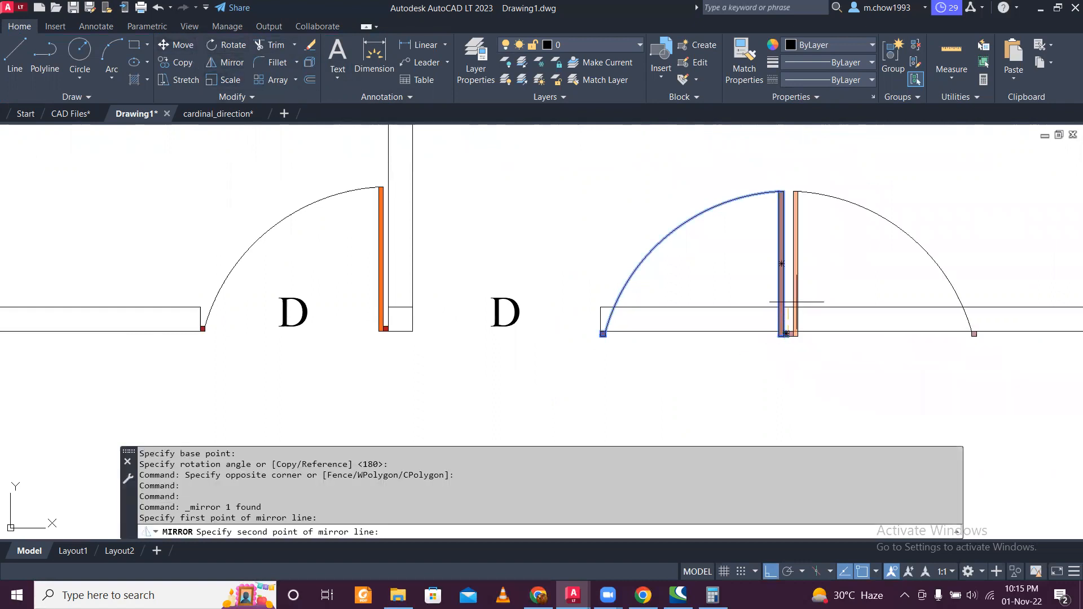
left_click(805, 212)
left_click(836, 247)
Step: Move the mirrored door into the right bedroom's doorway, snapping its hinge-side jamb corner to the partition's lower-right corner
left_click(805, 212)
left_click(756, 199)
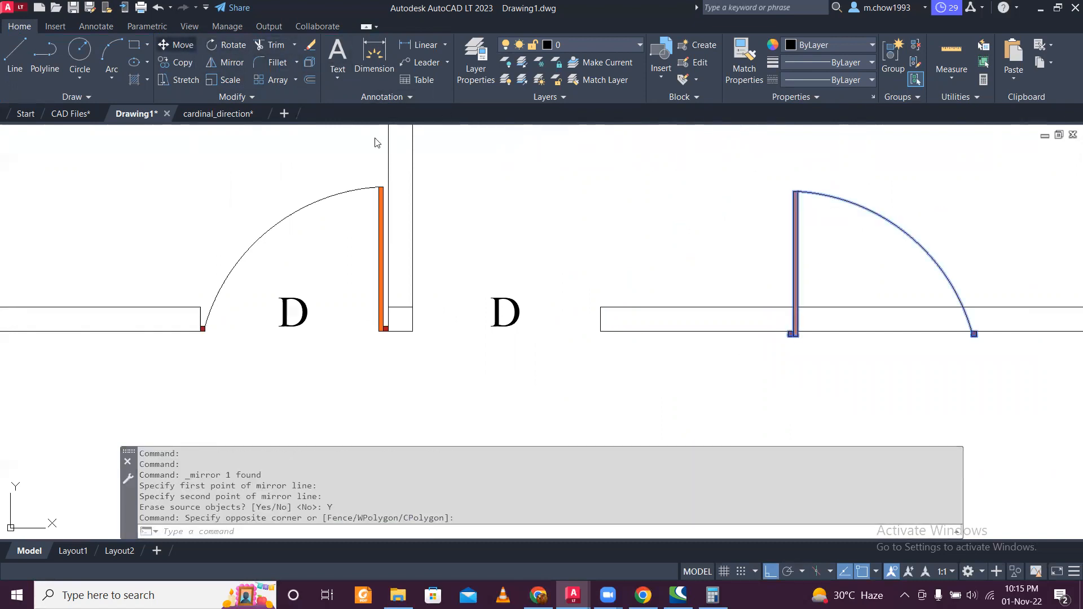
scroll(836, 366, "up", 3)
left_click(637, 249)
scroll(638, 248, "down", 2)
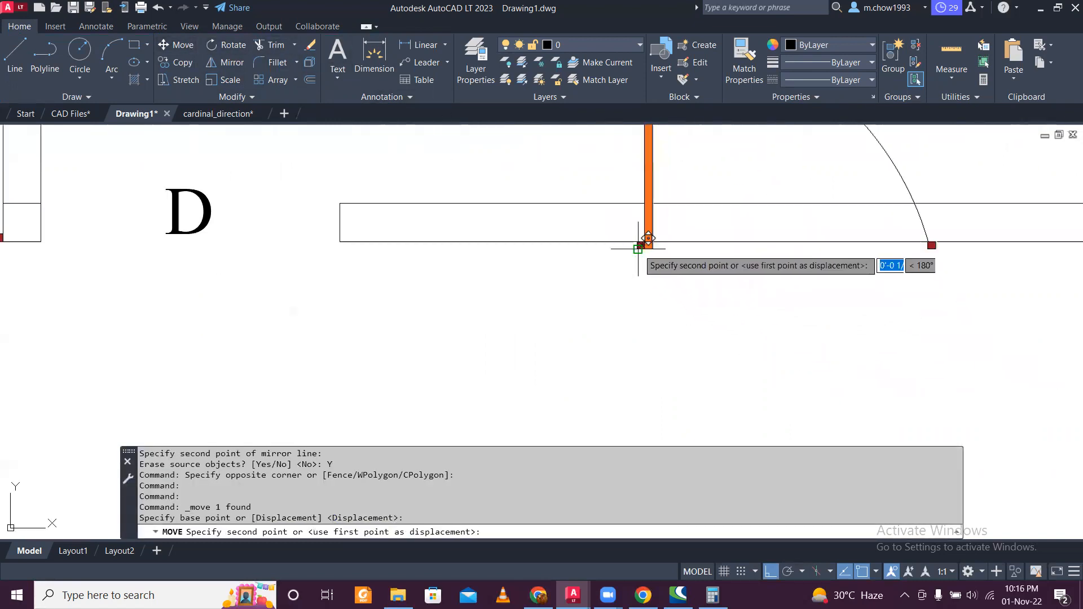
scroll(638, 249, "down", 2)
scroll(435, 234, "up", 3)
left_click(319, 229)
Step: Erase the short leftover line crossing the partition between the two bedroom doors
left_click(314, 187)
left_click(298, 163)
key("Delete")
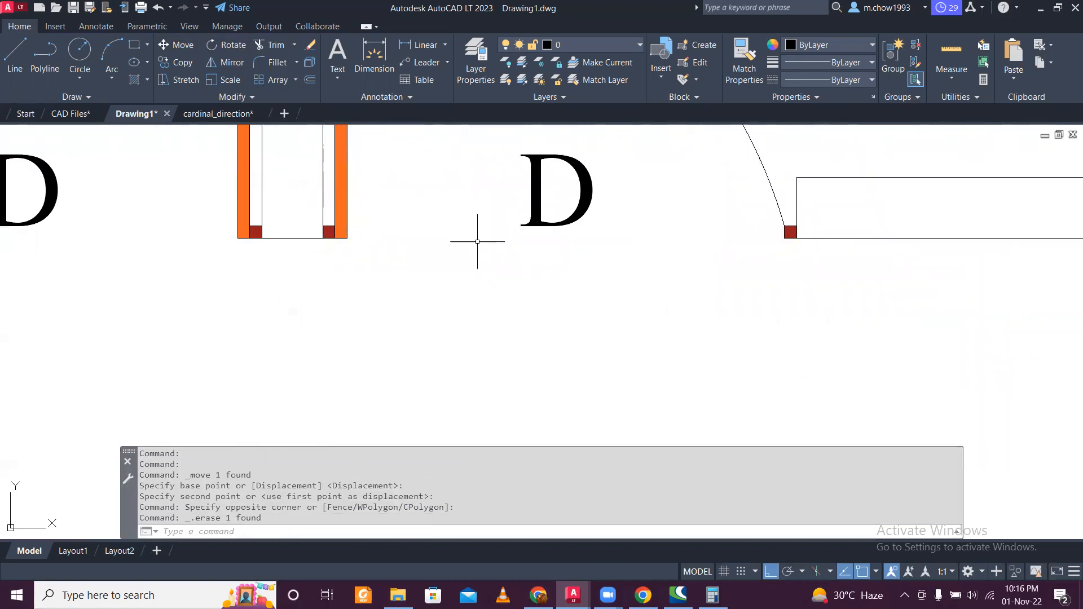
Step: Offset the inner lines of the left and right exterior walls 4'6" toward the house interior
scroll(477, 241, "down", 3)
scroll(689, 391, "down", 3)
middle_click_drag(689, 382, 638, 291)
scroll(726, 314, "down", 2)
scroll(693, 266, "up", 2)
scroll(487, 236, "up", 2)
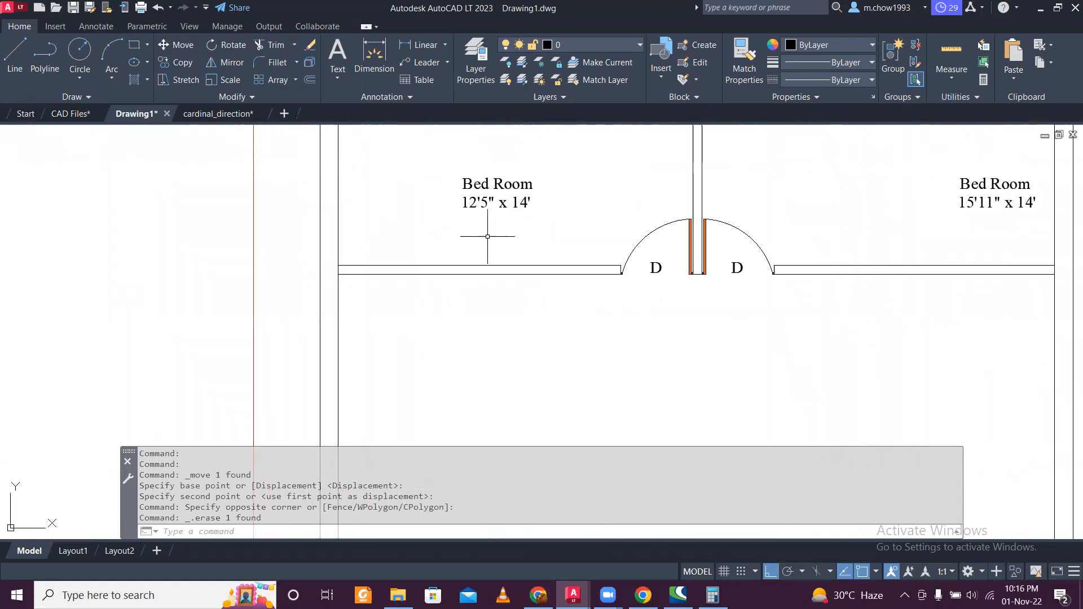
scroll(421, 282, "down", 2)
scroll(412, 299, "up", 2)
key("Return")
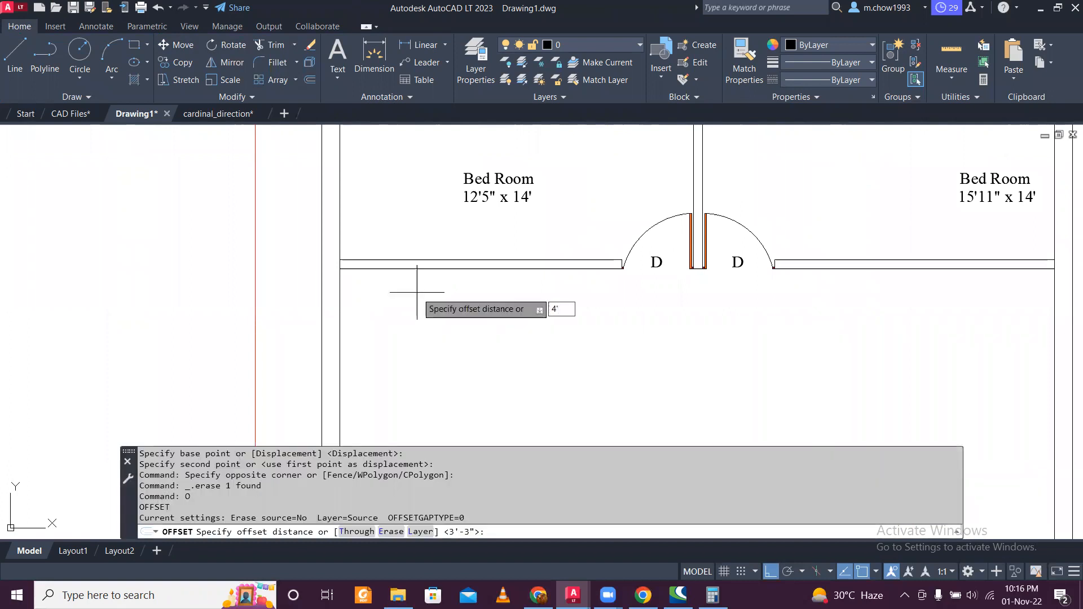
scroll(417, 292, "down", 4)
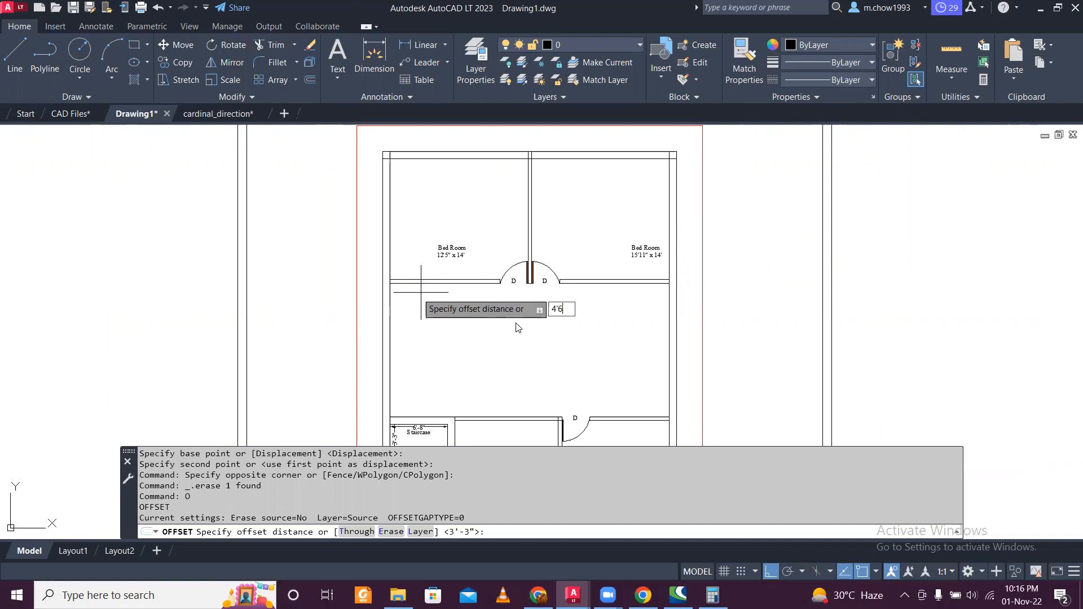
key("Return")
scroll(393, 321, "up", 4)
left_click(382, 269)
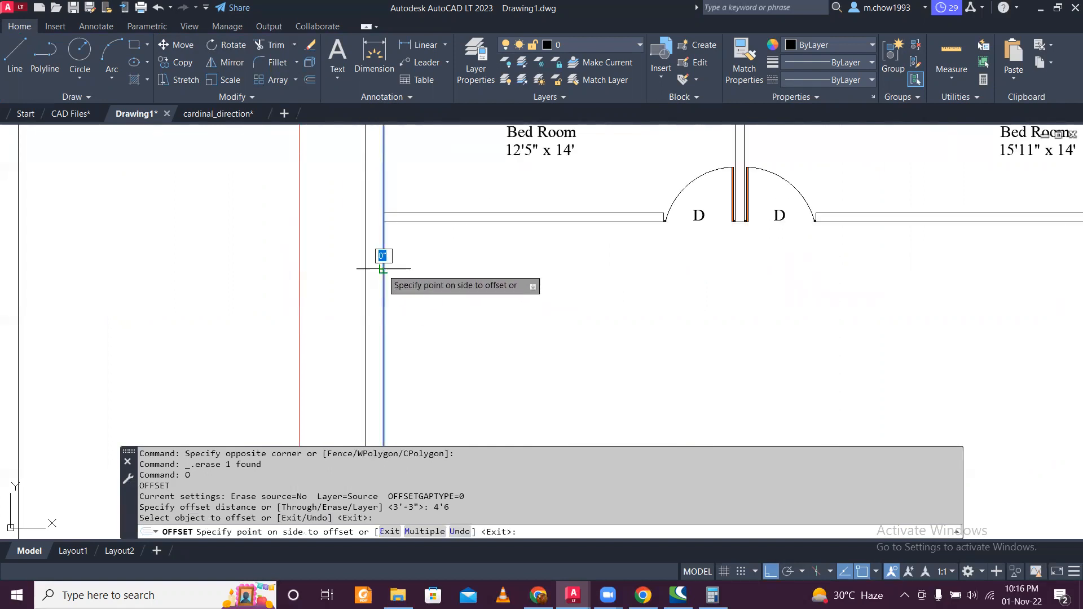
left_click(493, 301)
scroll(454, 285, "down", 4)
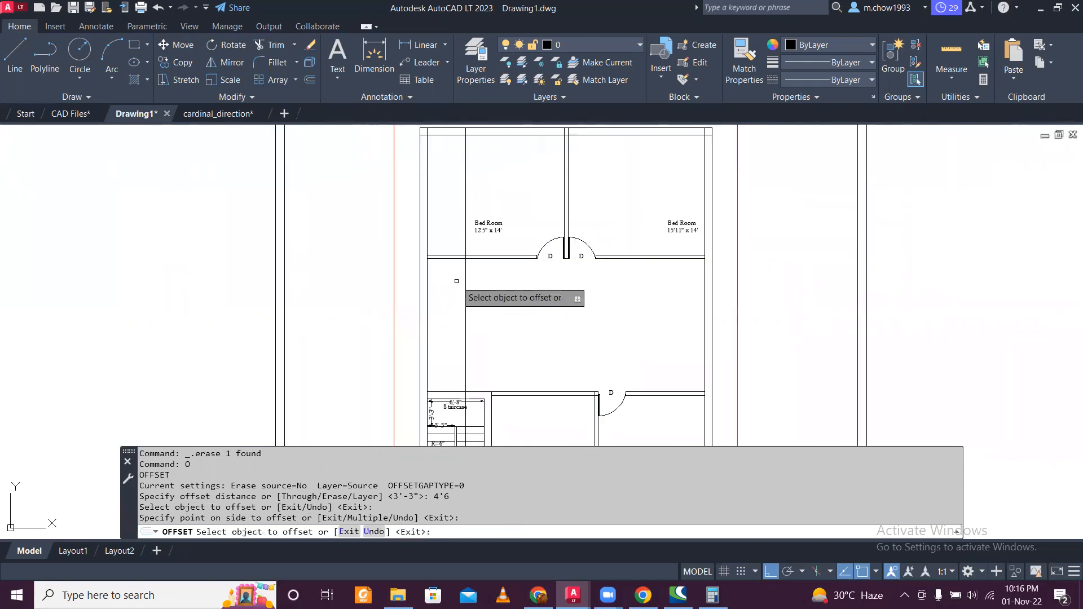
left_click(704, 296)
left_click(633, 290)
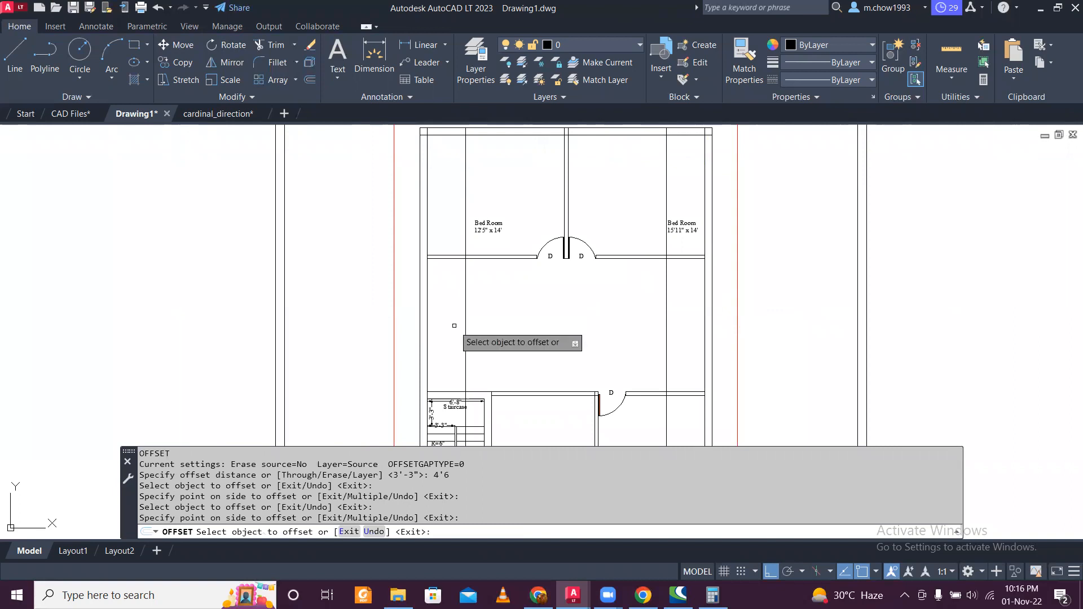
scroll(457, 330, "up", 2)
key("Escape")
Step: Offset the lower lines of the left and right bedroom front walls 6'5" downward
type("o")
key("Return")
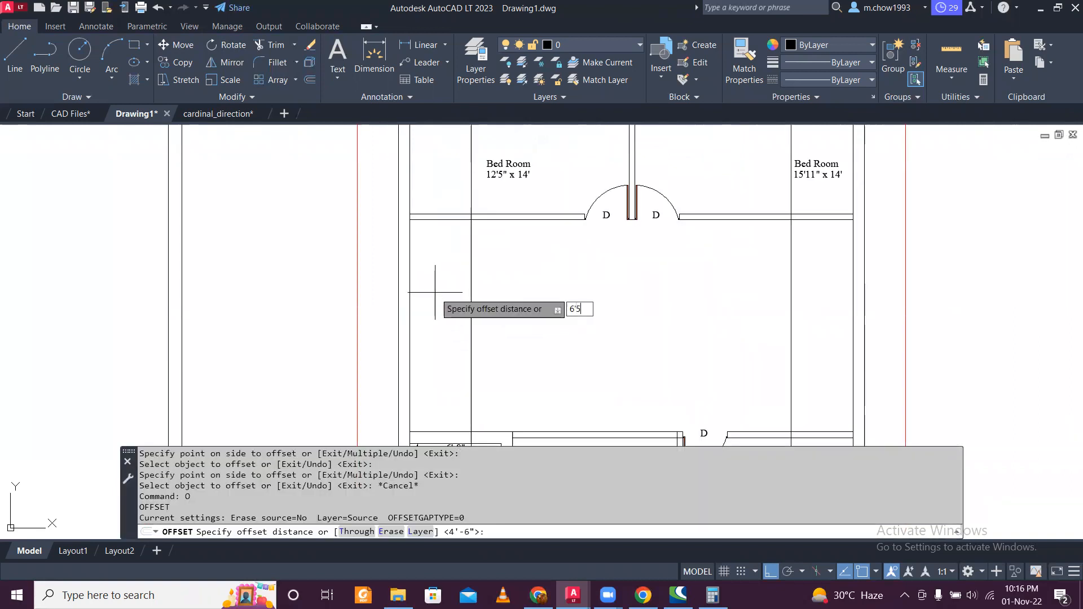
type("6'5")
key("Return")
left_click(432, 217)
left_click(450, 316)
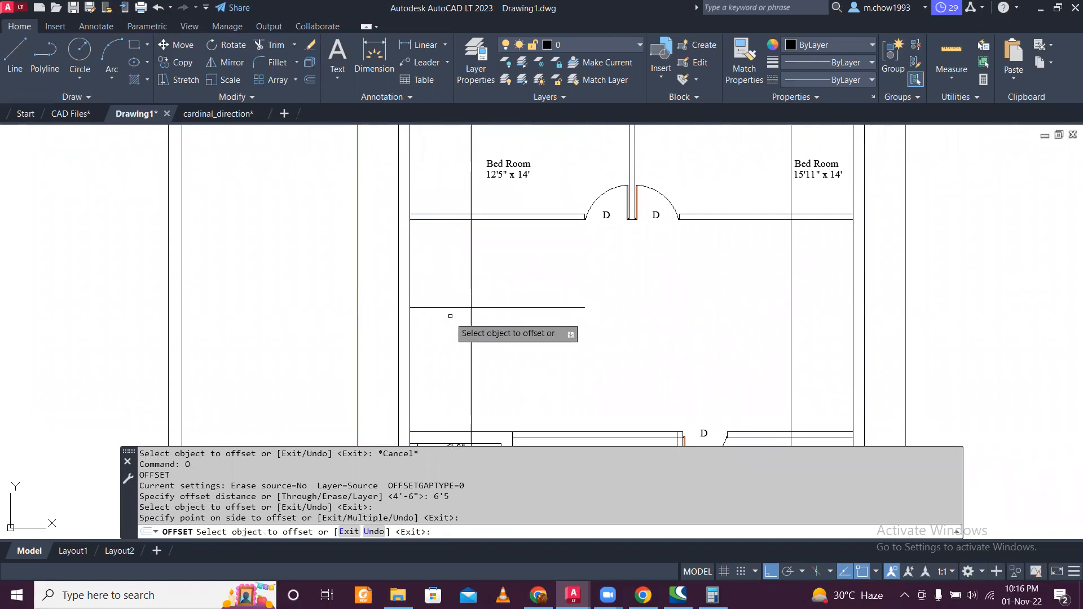
left_click(824, 221)
left_click(825, 222)
left_click(823, 274)
key("Escape")
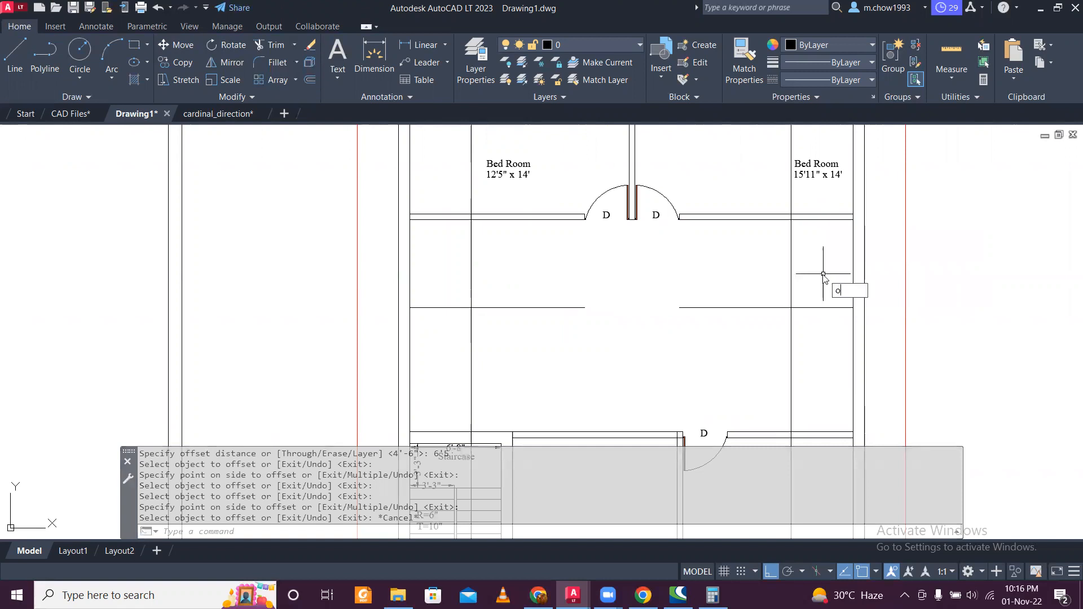
Step: Offset the new vertical lines 5" toward the house centre and the new horizontal lines 5" downward to give the walls thickness
key("Return")
key("Return")
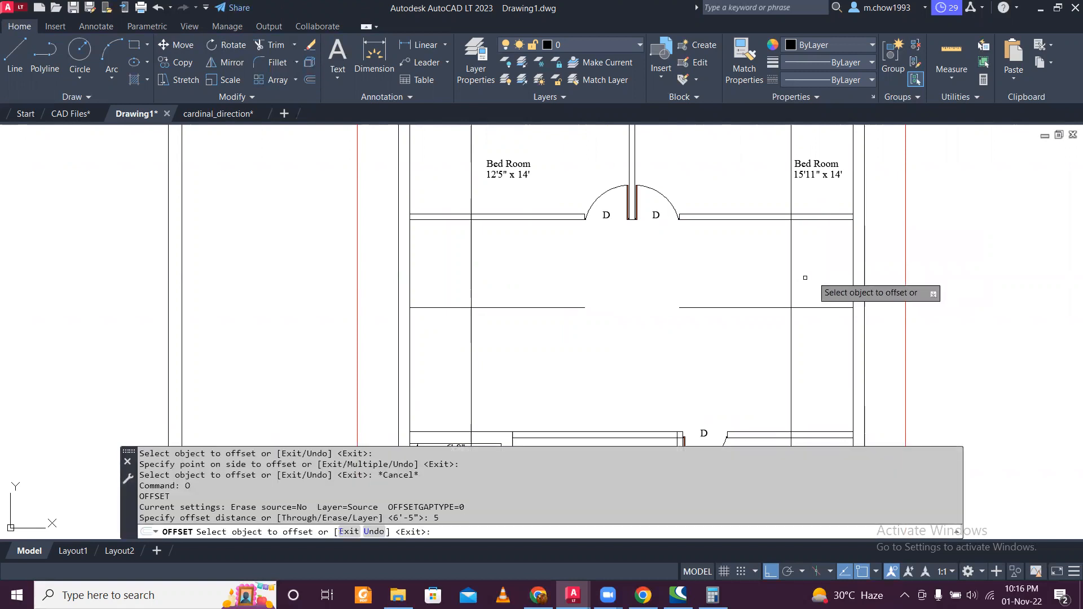
left_click(472, 255)
left_click(492, 258)
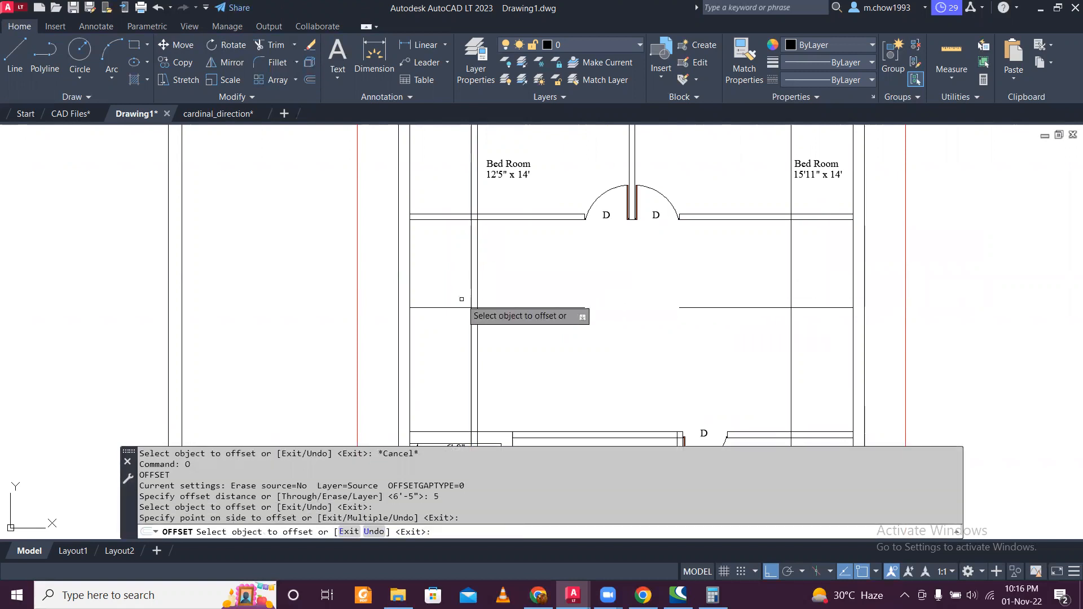
left_click(462, 308)
left_click(456, 337)
left_click(770, 308)
left_click(778, 314)
left_click(789, 292)
left_click(733, 290)
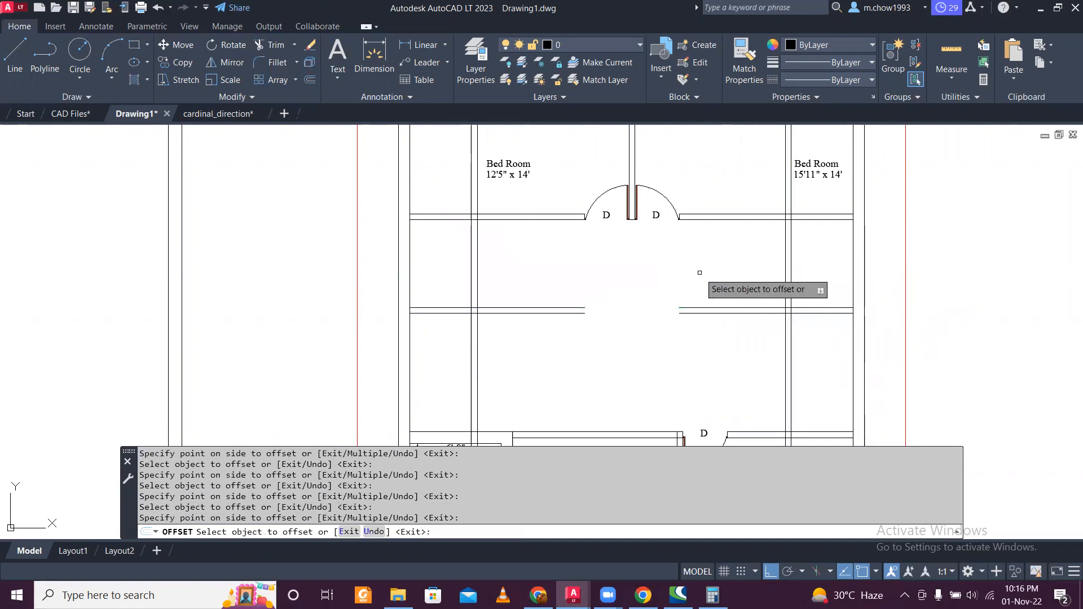
Step: Trim the excess offset lines around the left enclosure so its walls end at the bedroom wall and lower outer corner
key("Escape")
type("t or")
key("Return")
mouse_move(530, 338)
left_mouse_down()
mouse_move(517, 289)
mouse_move(486, 324)
left_mouse_up()
scroll(486, 324, "up", 3)
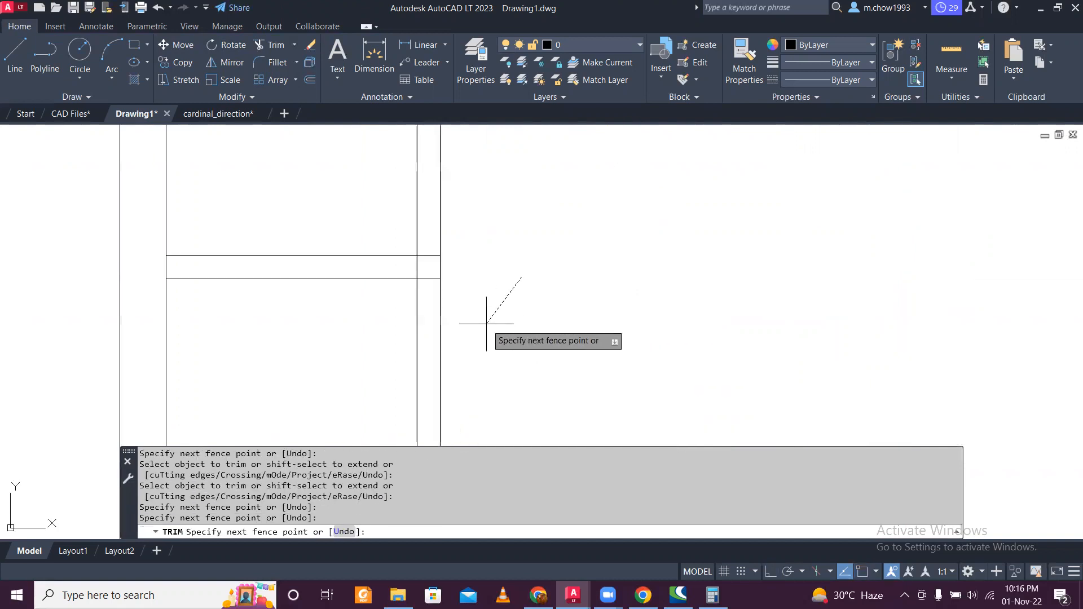
left_click(349, 362)
scroll(422, 373, "down", 4)
scroll(426, 286, "up", 4)
mouse_move(415, 259)
left_mouse_down()
mouse_move(415, 248)
mouse_move(316, 254)
left_mouse_up()
scroll(354, 289, "down", 1)
scroll(358, 290, "up", 3)
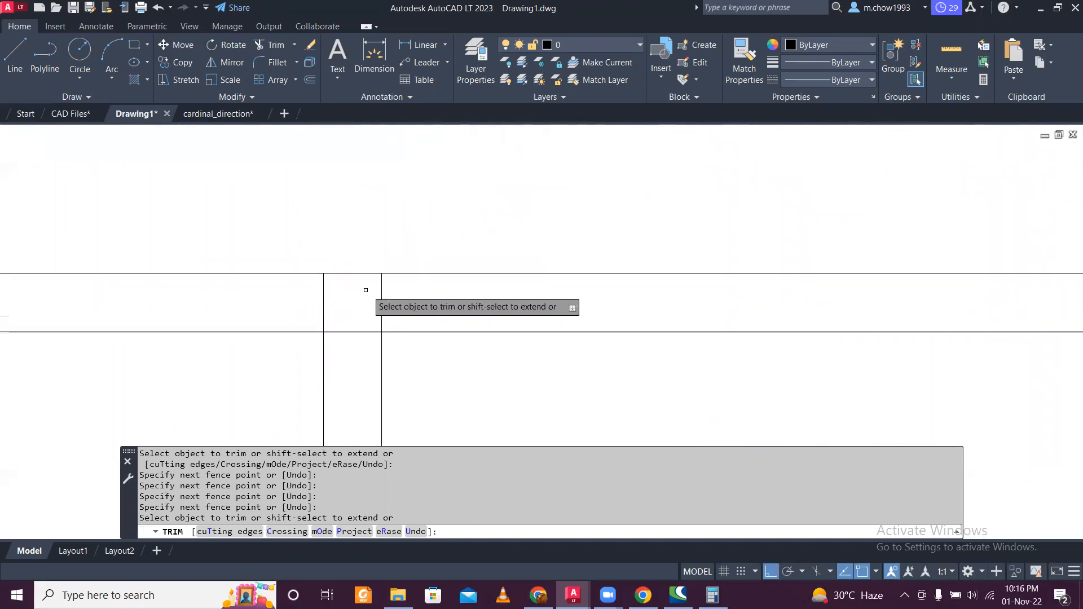
left_click(405, 297)
left_click(483, 304)
Step: Trim the excess offset lines around the right enclosure to leave a closed room below the right bedroom
scroll(425, 284, "down", 4)
middle_click_drag(855, 367, 499, 336)
middle_click_drag(505, 426, 504, 282)
scroll(504, 283, "up", 2)
mouse_move(483, 191)
left_mouse_down()
mouse_move(460, 303)
mouse_move(676, 334)
left_mouse_up()
scroll(669, 291, "down", 3)
scroll(654, 226, "up", 3)
scroll(573, 310, "up", 3)
left_click_drag(403, 261, 701, 300)
scroll(700, 290, "down", 3)
key("Escape")
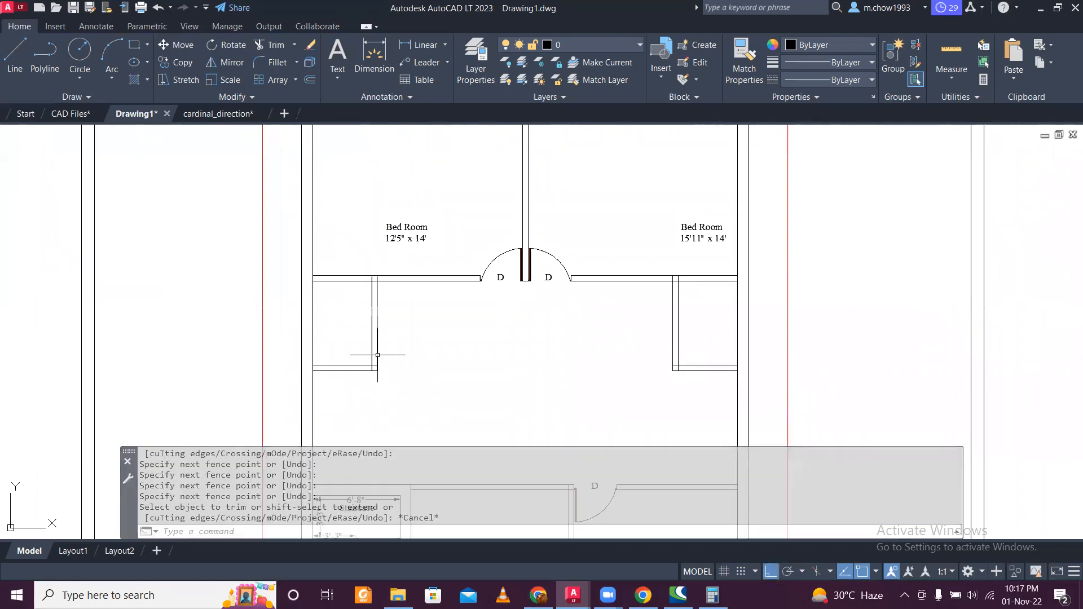
Step: Try offsetting the lower lines of both bedroom front walls 2'6" downward, and undo both offsets
scroll(366, 349, "up", 2)
middle_click_drag(458, 341, 487, 287)
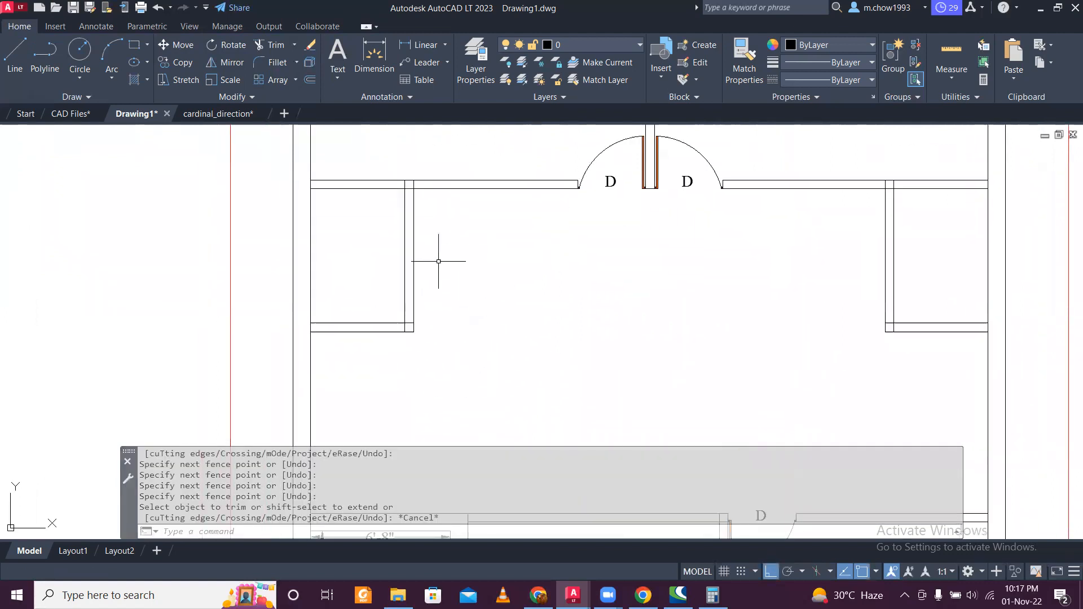
middle_click_drag(448, 257, 471, 327)
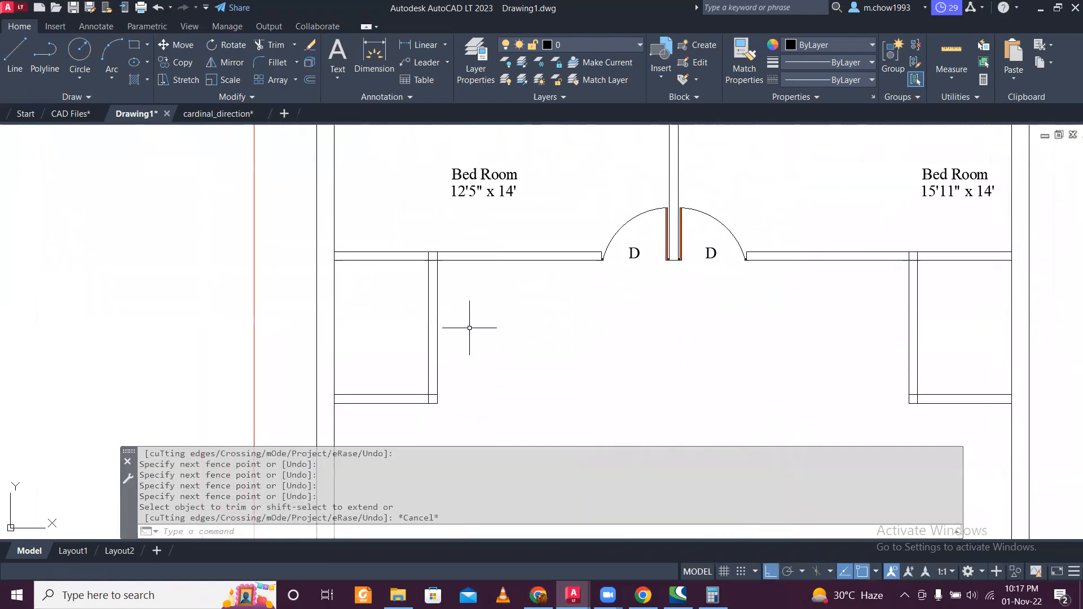
type("o")
key("Return")
type("2'6")
key("Return")
left_click(459, 260)
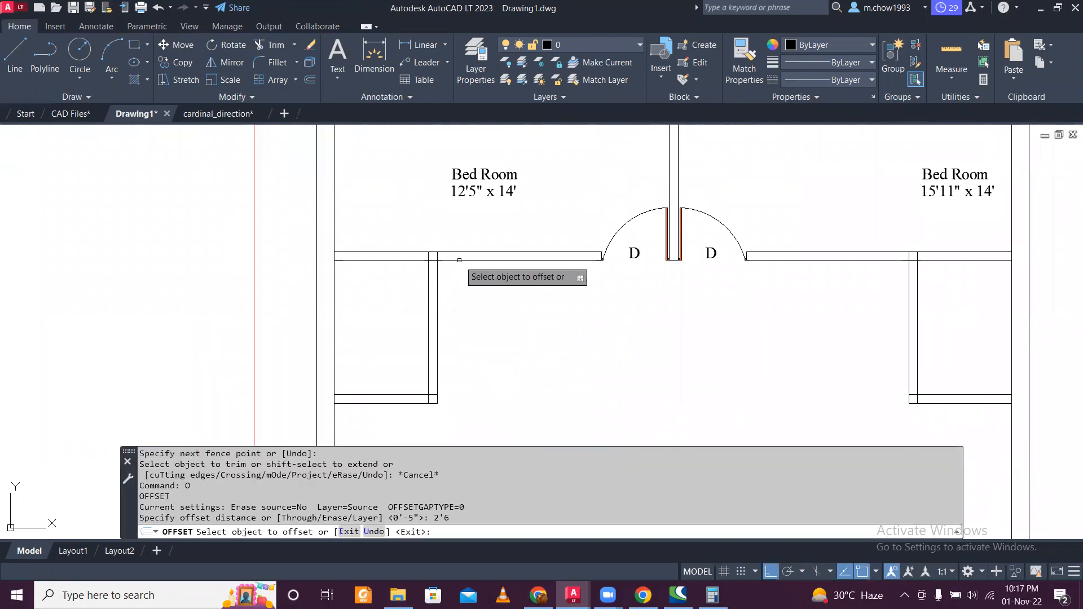
left_click(467, 308)
left_click(960, 260)
left_click(961, 312)
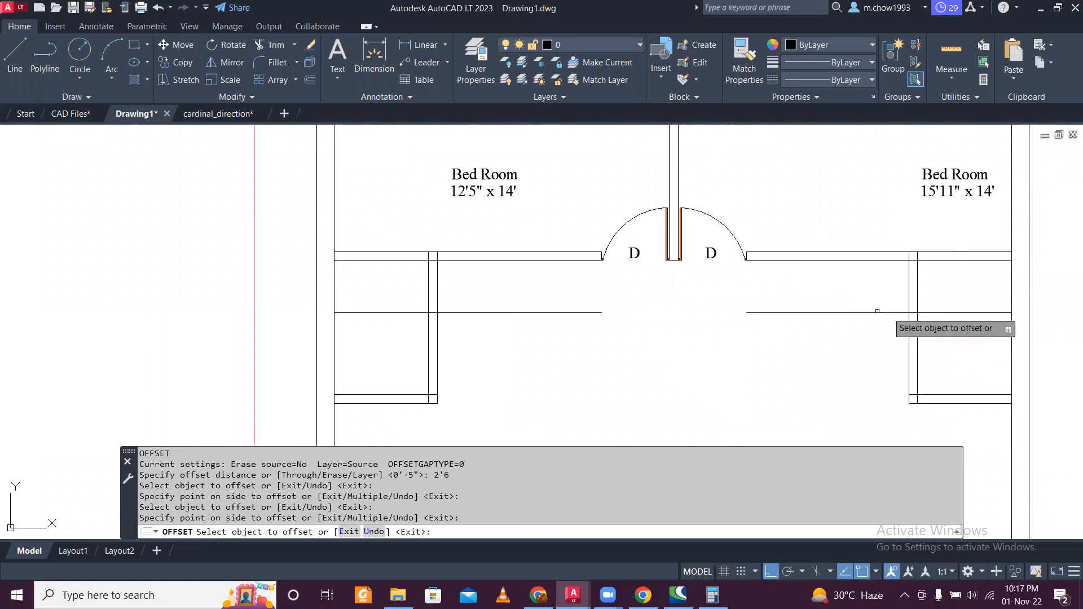
key("ctrl+z")
key("ctrl+z")
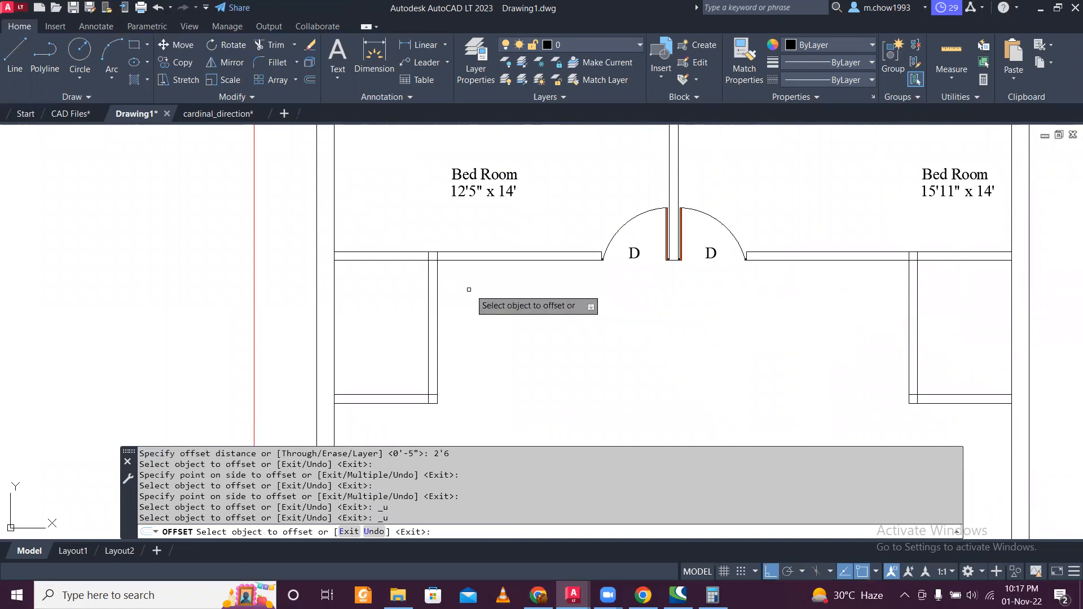
key("Escape")
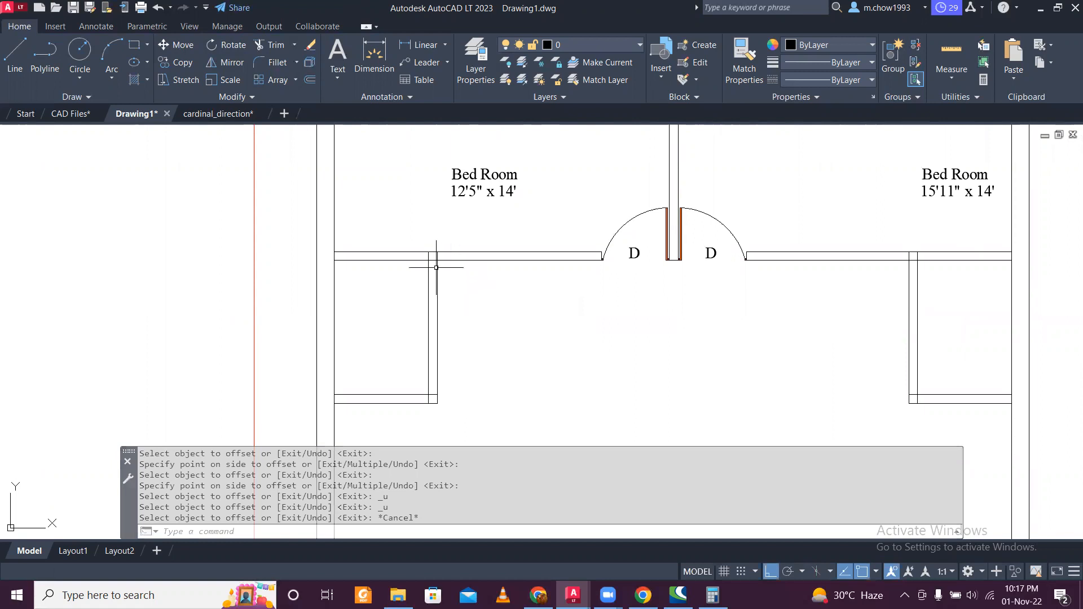
Step: Offset the inner lines of the left and right exterior walls 2'6" inward to mark the enclosures' door openings
type("o")
key("Return")
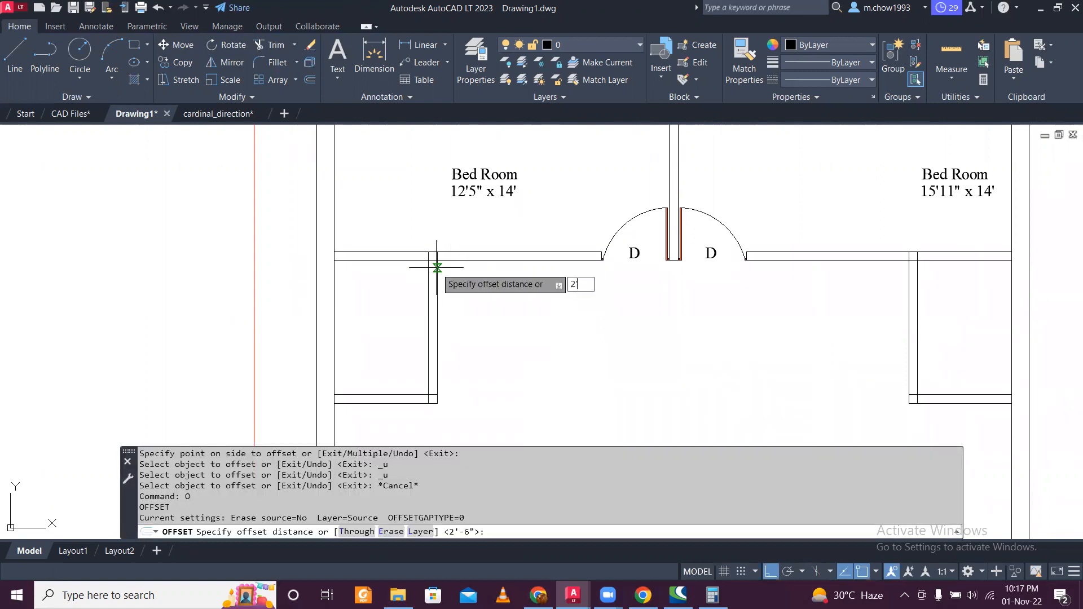
type("2'6")
key("Return")
left_click(334, 202)
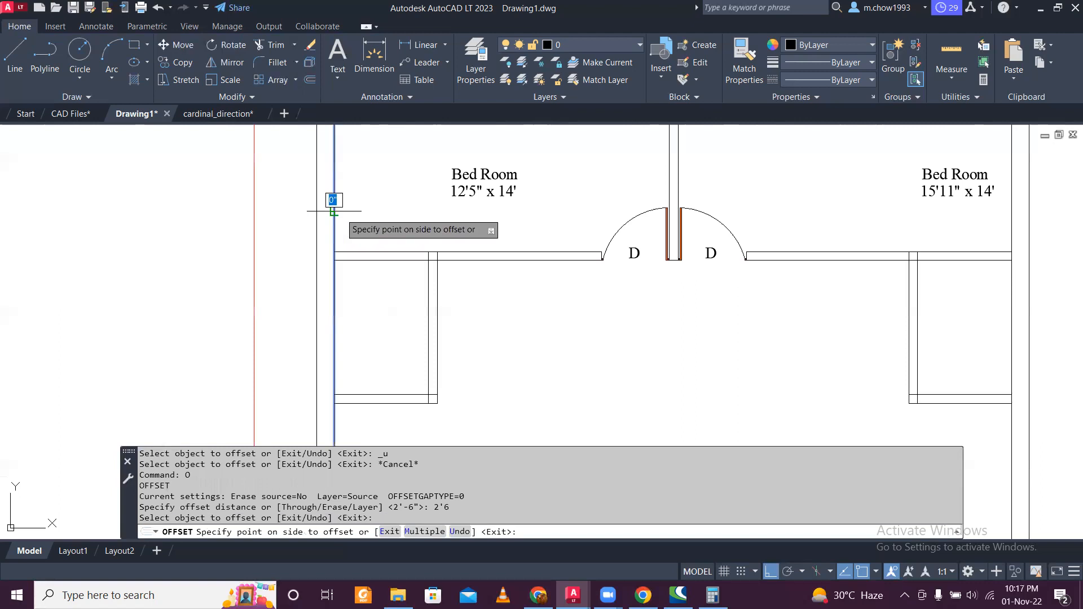
left_click(398, 229)
left_click(1011, 226)
left_click(923, 208)
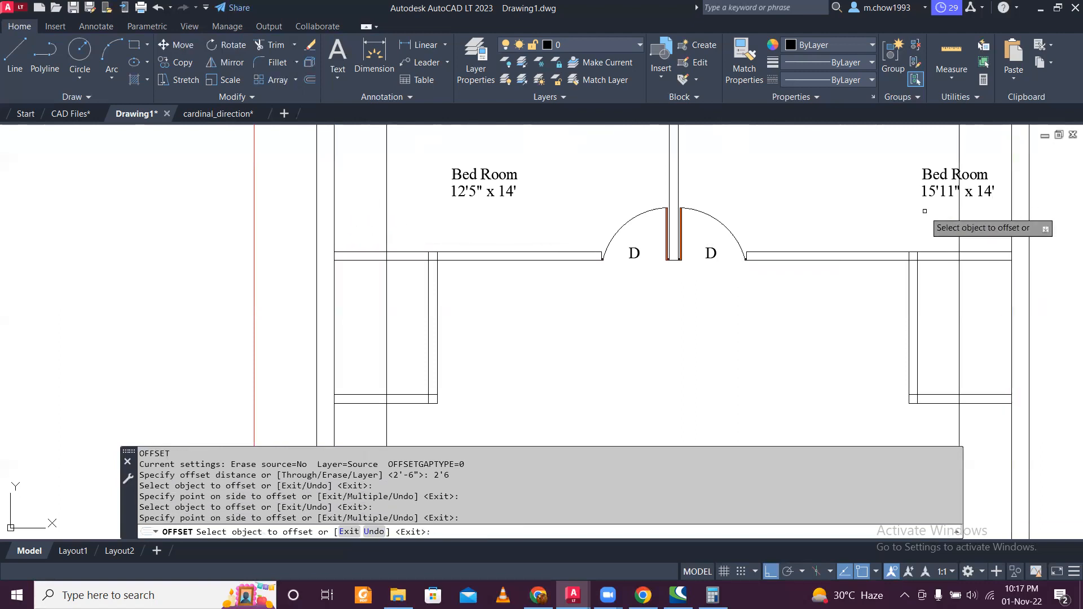
key("Escape")
Step: Trim the left bedroom's wall between the exterior wall and the 2'6" line, removing that line's excess above and below the opening
type("t or")
key("Return")
left_click(360, 242)
left_click(361, 284)
left_click(366, 284)
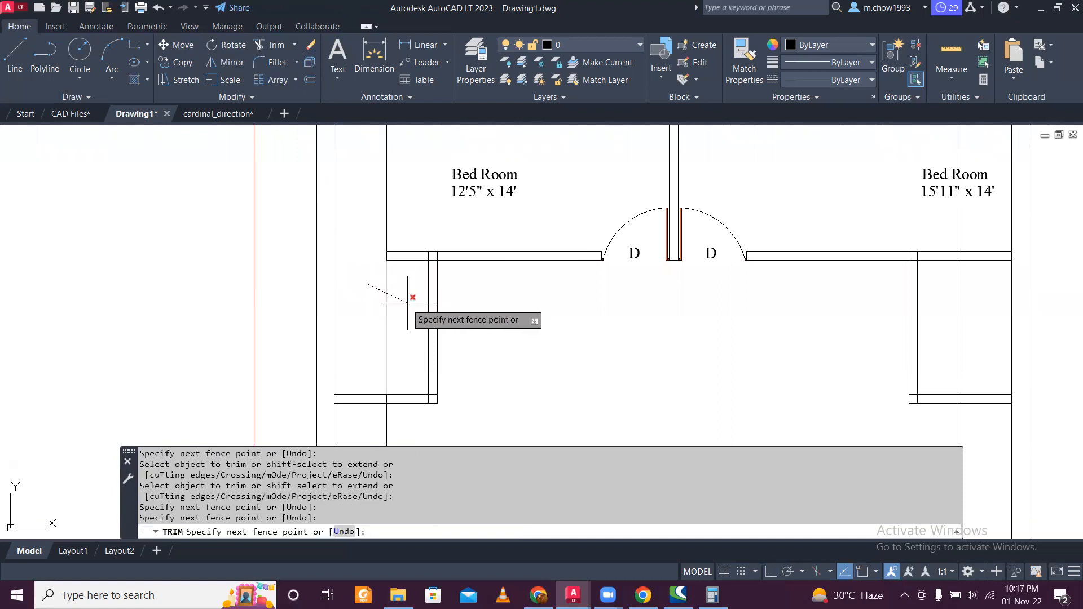
left_click(407, 303)
left_click(402, 221)
left_click(358, 205)
left_click(444, 423)
left_click(375, 423)
scroll(386, 413, "up", 1)
left_click(386, 389)
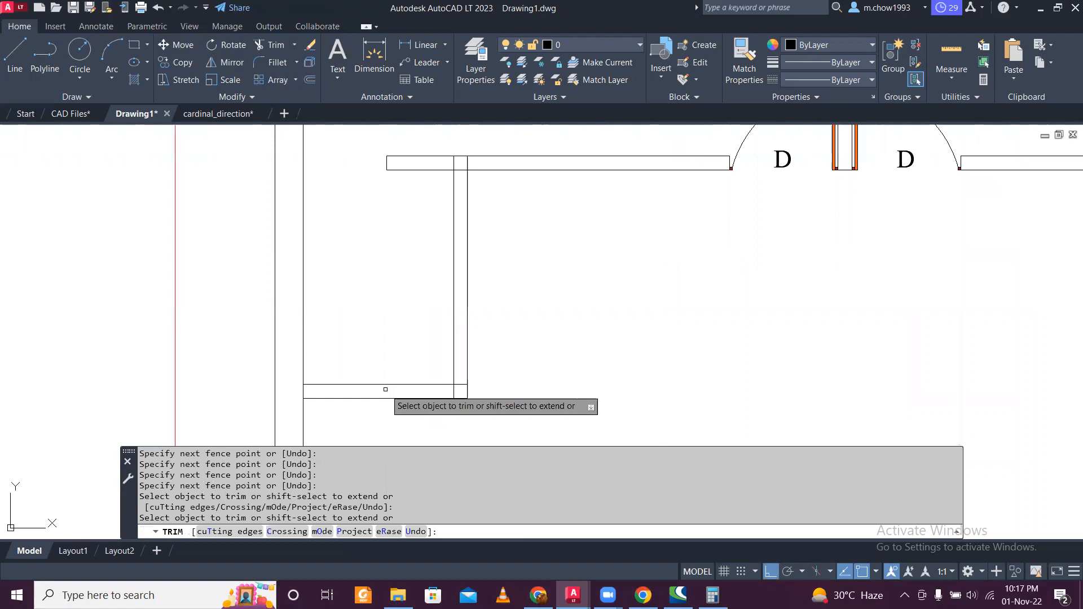
Step: Trim the right bedroom's front wall between the enclosure's inner wall and the 2'6" offset line to form the opening
scroll(385, 389, "down", 2)
middle_click_drag(746, 370, 642, 334)
scroll(641, 334, "up", 1)
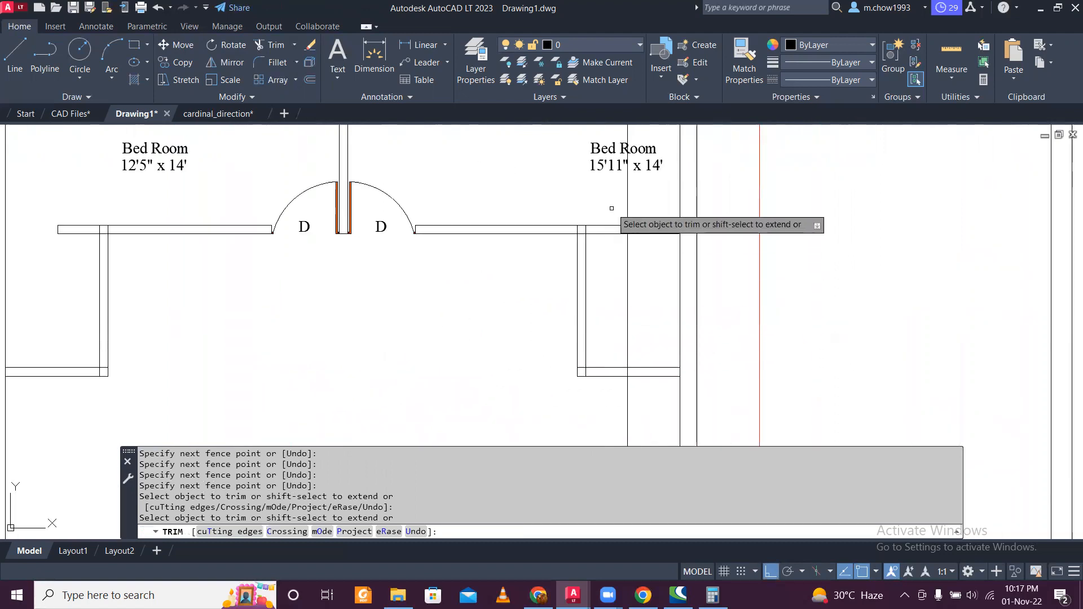
left_click(611, 208)
left_click(616, 273)
Step: Trim the excess of the right 2'6" offset line above and below the bedroom's front wall
scroll(621, 203, "up", 5)
left_click(668, 216)
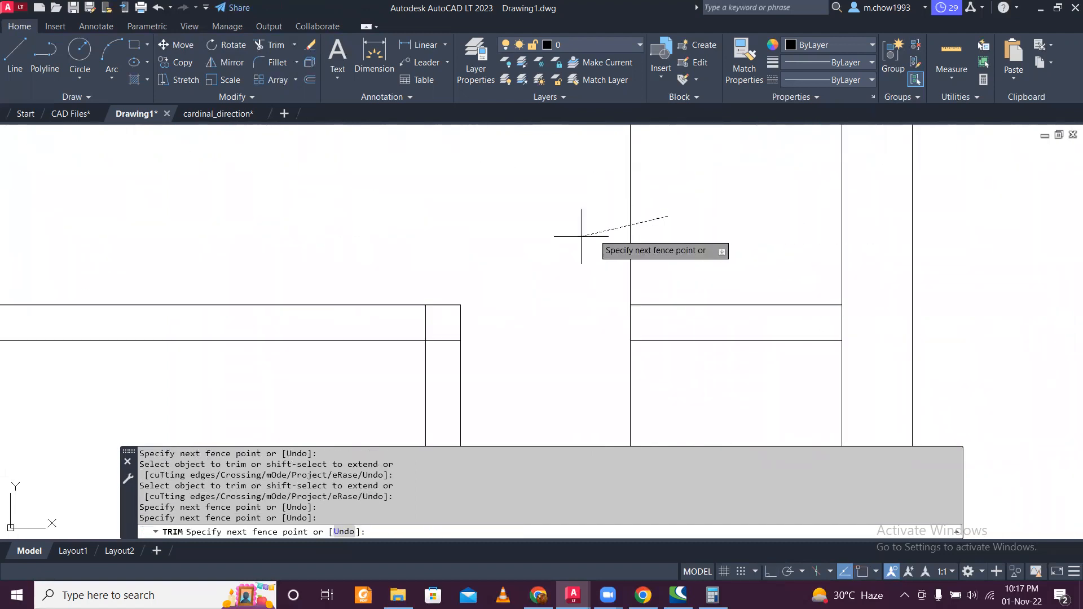
scroll(581, 236, "down", 3)
left_click(570, 234)
key("Return")
scroll(570, 235, "up", 3)
left_click(661, 371)
left_click(597, 379)
scroll(610, 339, "down", 4)
middle_click_drag(617, 377, 602, 320)
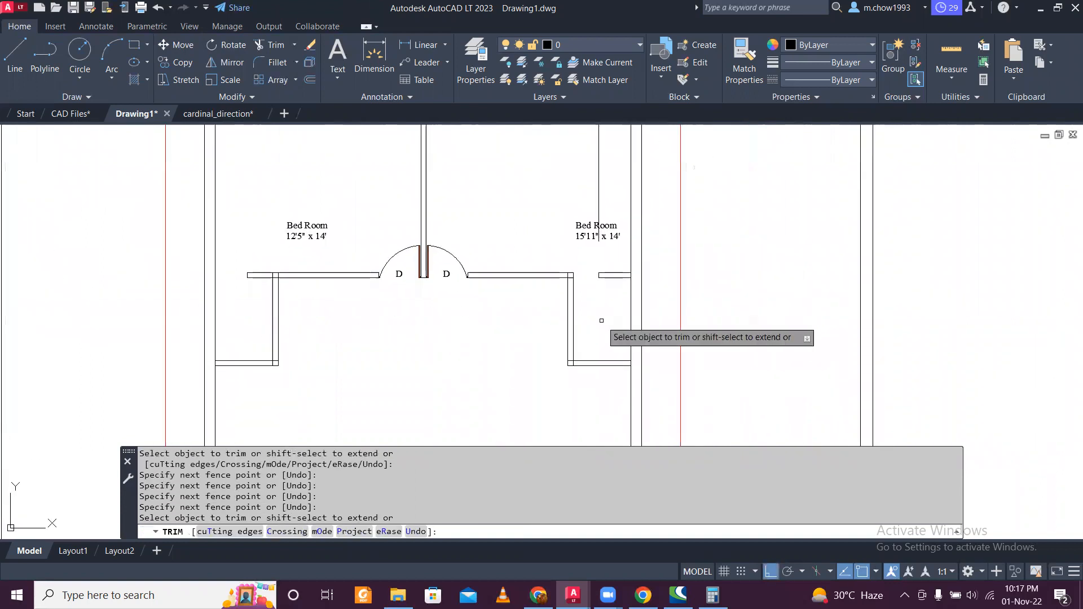
left_click(573, 363)
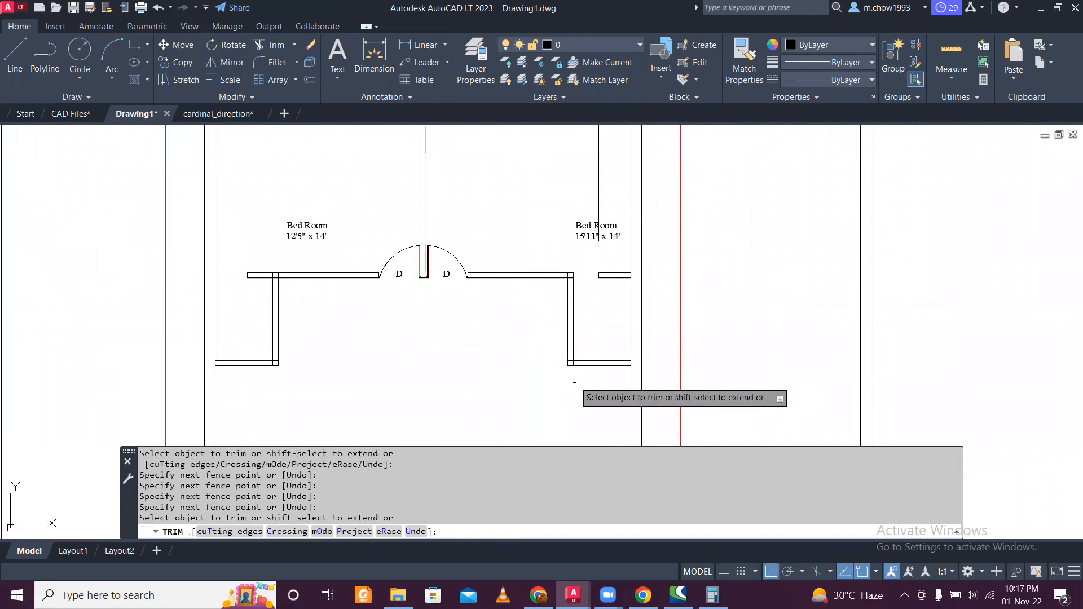
key("Escape")
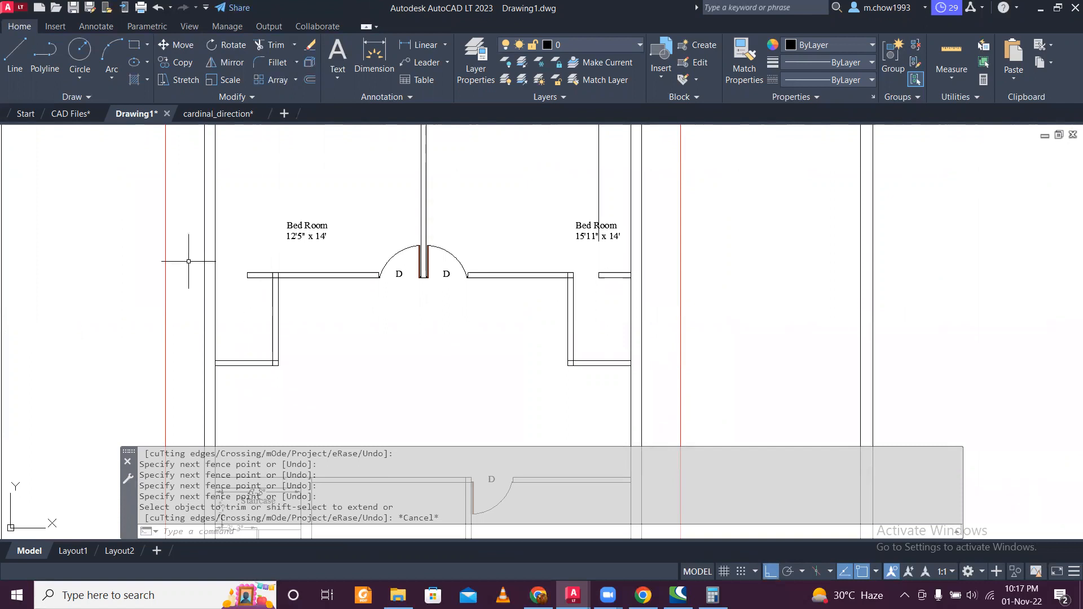
Step: Draw a line across the left enclosure's door opening, from the wall end's lower corner to the exterior wall
scroll(189, 261, "up", 4)
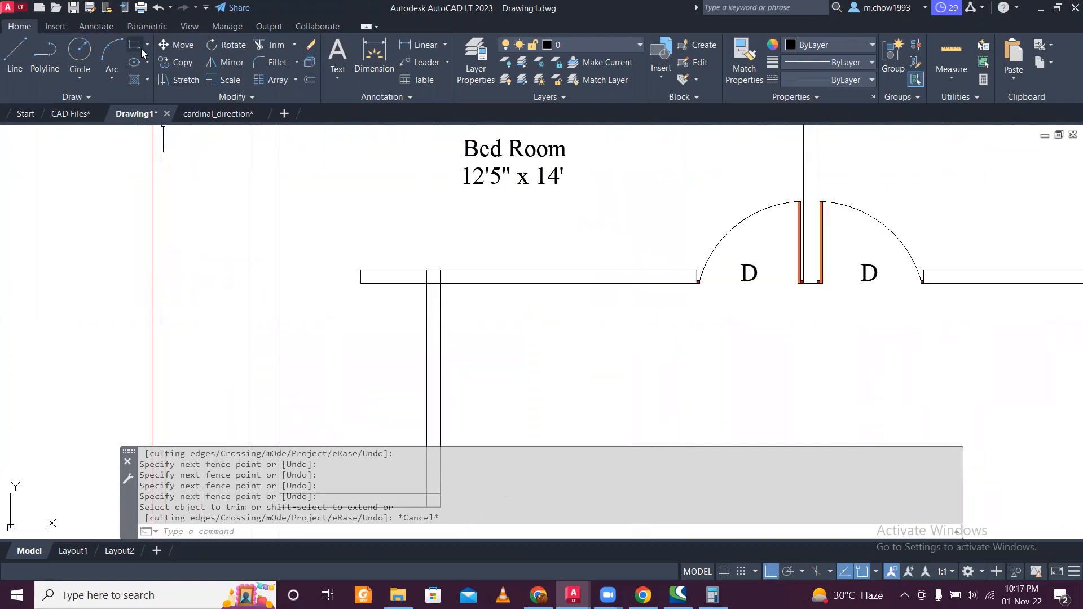
left_click(18, 55)
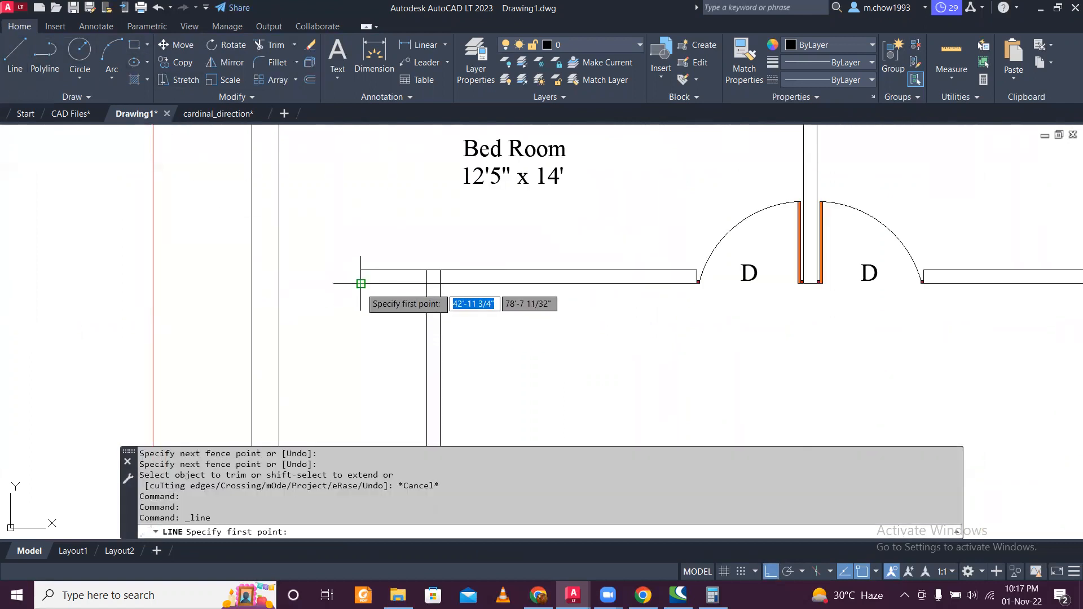
left_click(361, 283)
scroll(278, 284, "up", 2)
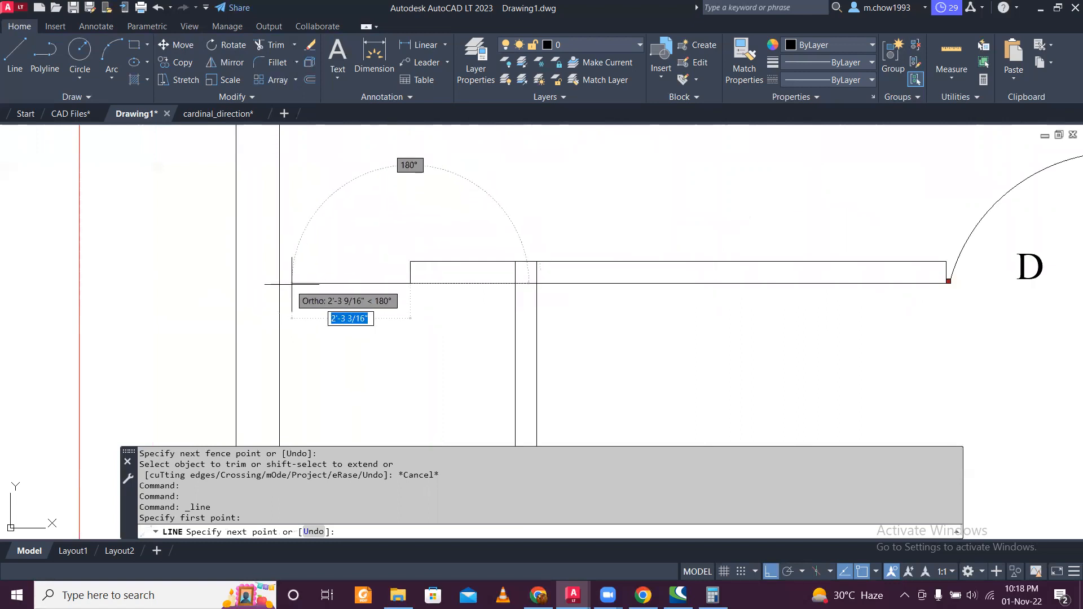
key("Escape")
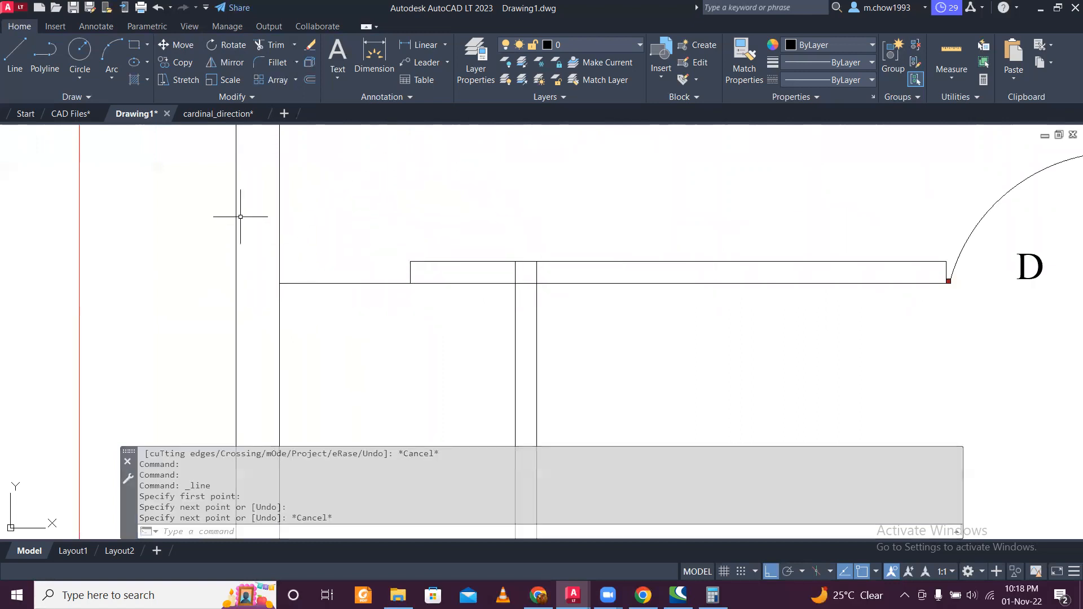
Step: Draw a 1" by 1" square and move it to the door opening's corner against the left exterior wall
left_click(135, 45)
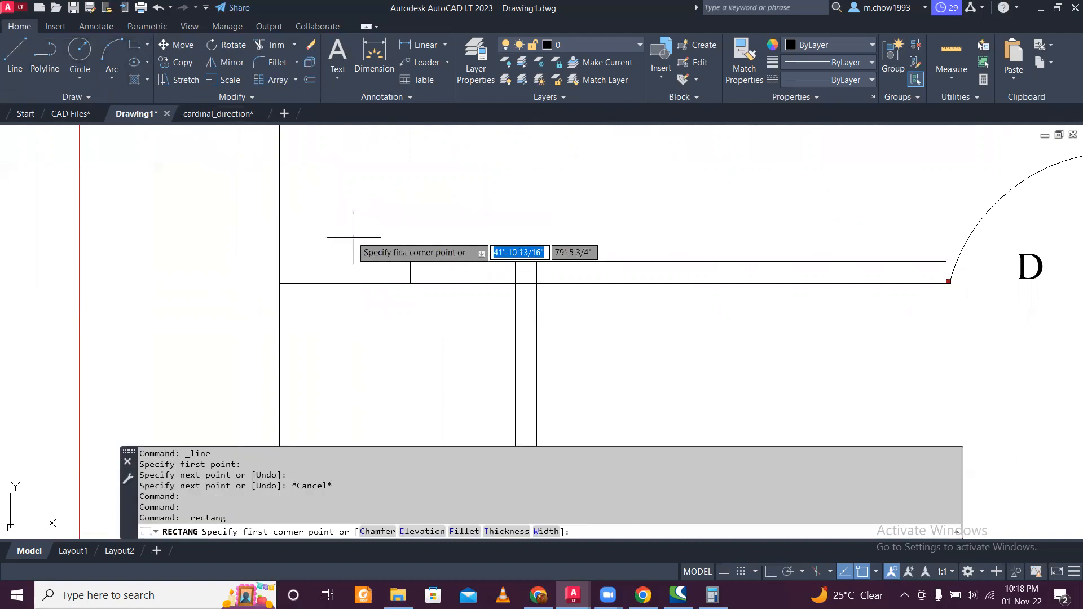
left_click(337, 230)
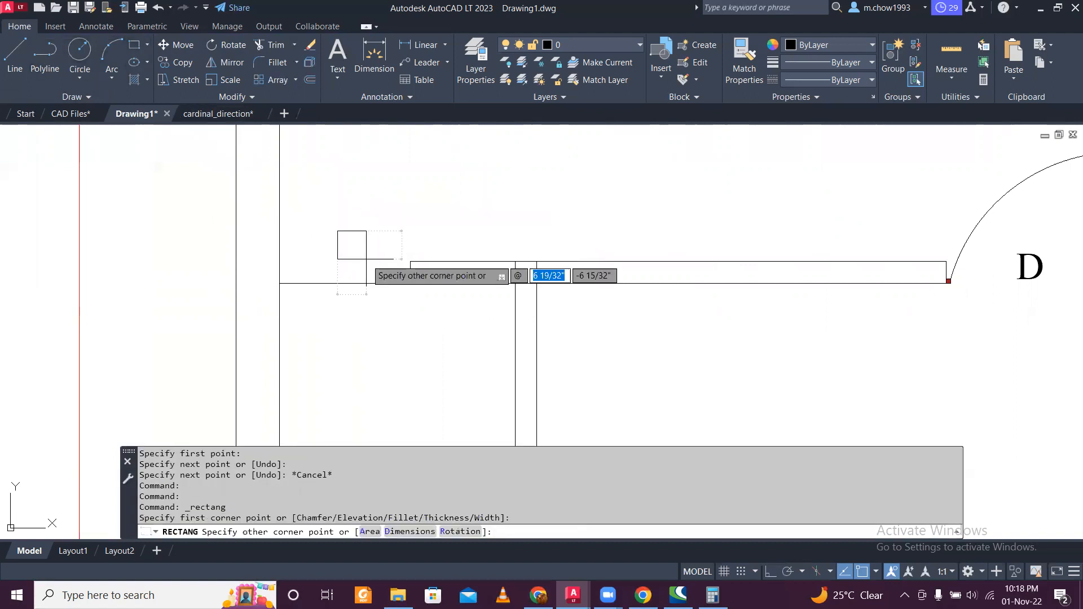
type("1,1")
key("Return")
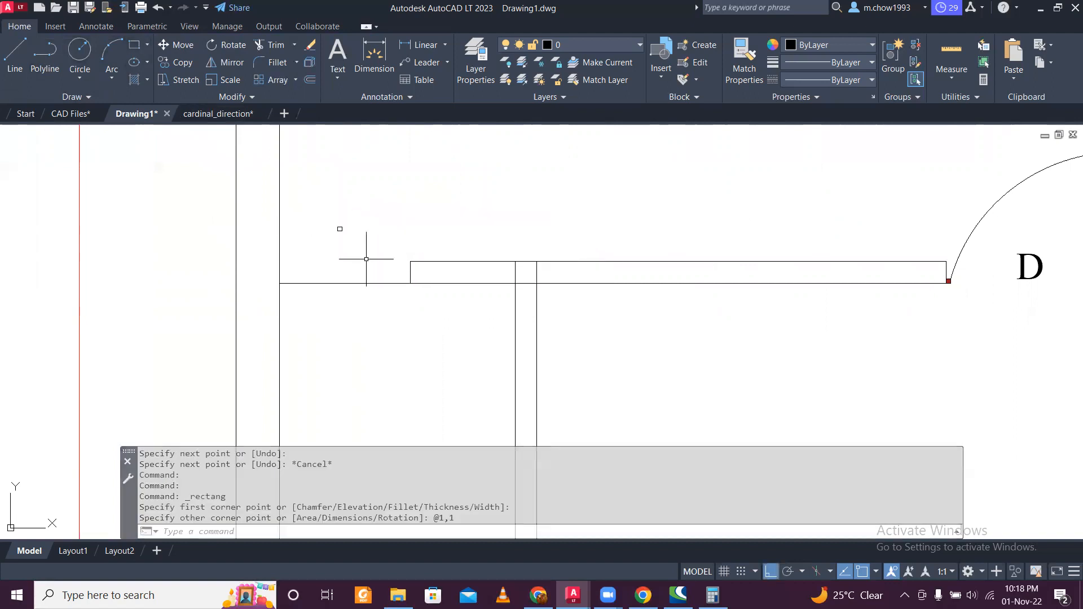
scroll(142, 223, "up", 3)
scroll(500, 242, "up", 2)
left_click_drag(500, 242, 435, 157)
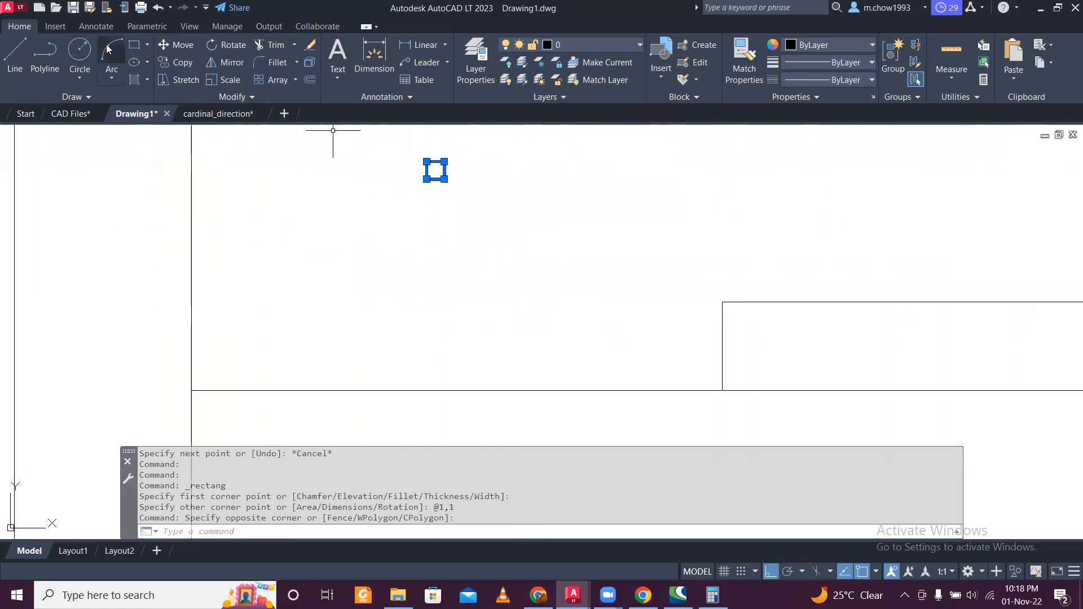
left_click(435, 170)
left_click(202, 382)
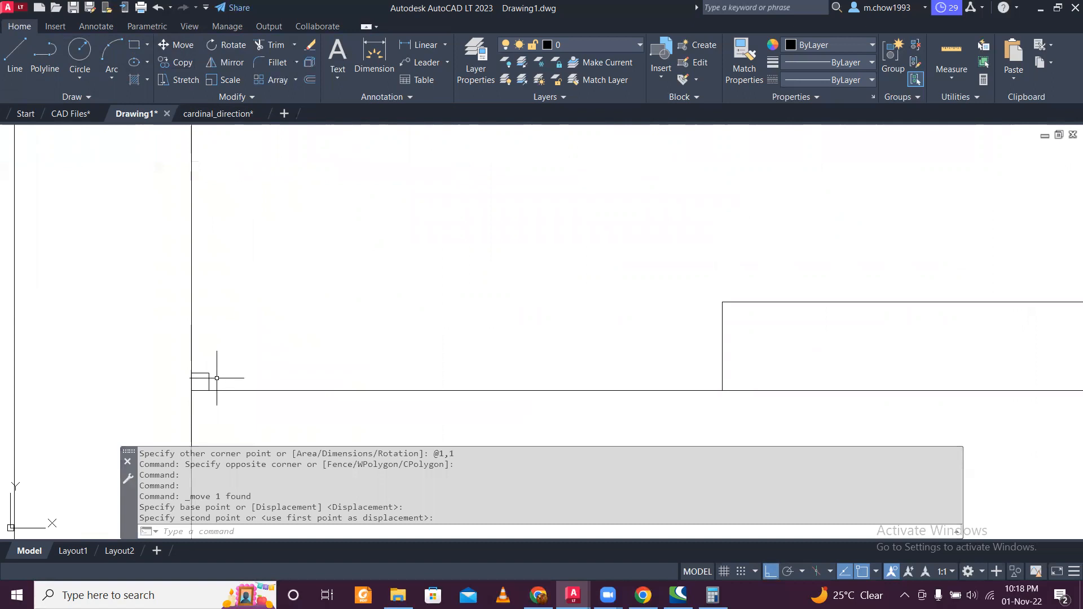
Step: Copy the 1" square horizontally to the opposite side of the left door opening, against the wall end
left_click_drag(216, 378, 205, 368)
left_click(181, 62)
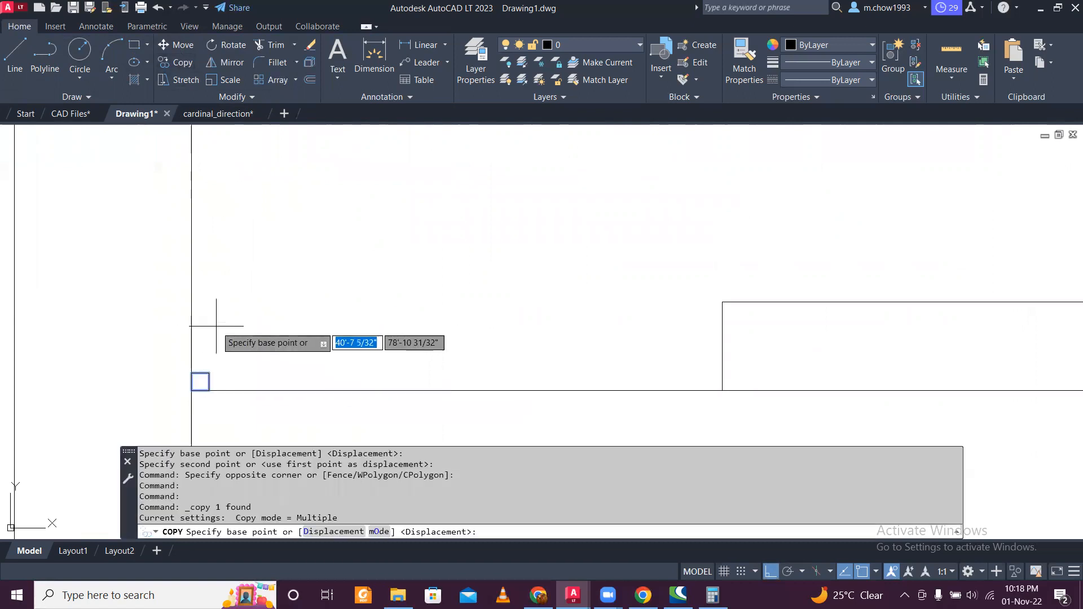
left_click(201, 382)
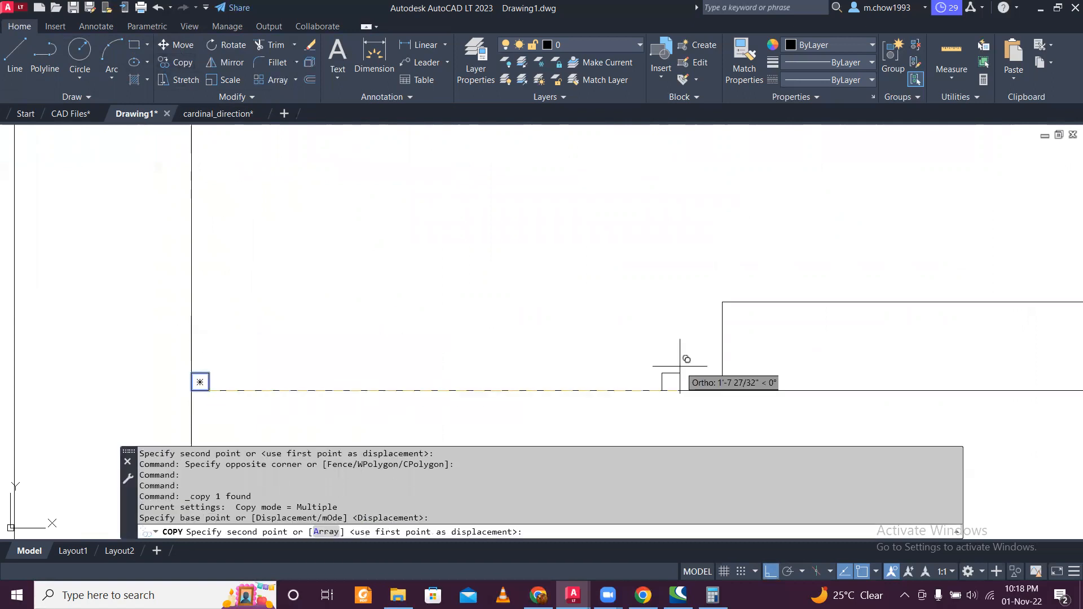
left_click(713, 382)
key("Escape")
scroll(363, 368, "down", 6)
scroll(342, 379, "up", 2)
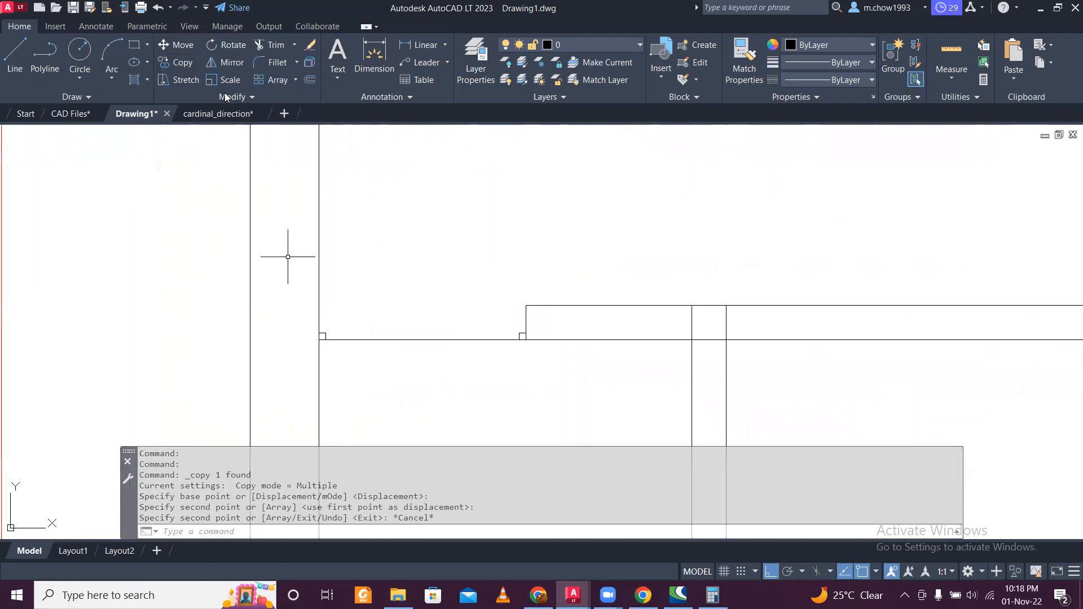
Step: Try drawing a 1" by 2" rectangle above the left door opening, and undo it
left_click(136, 45)
left_click(414, 185)
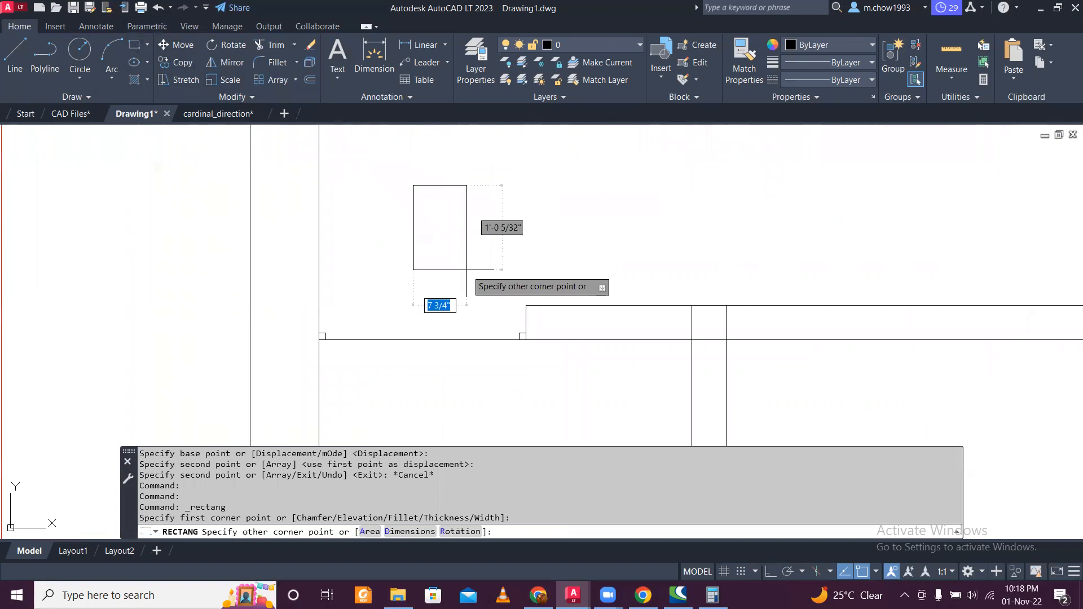
type("@")
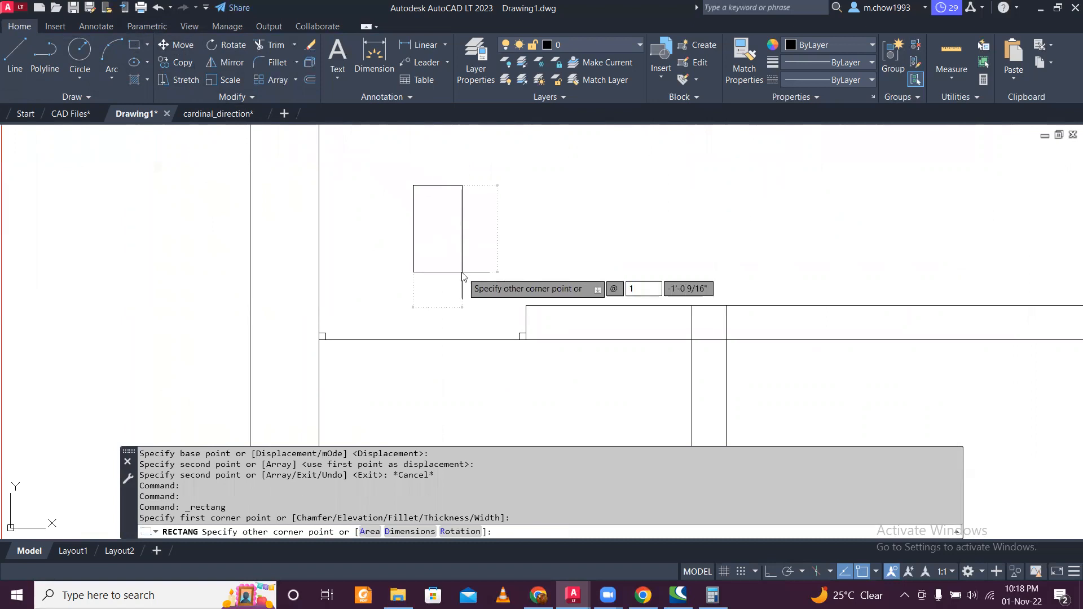
type("1")
key("Tab")
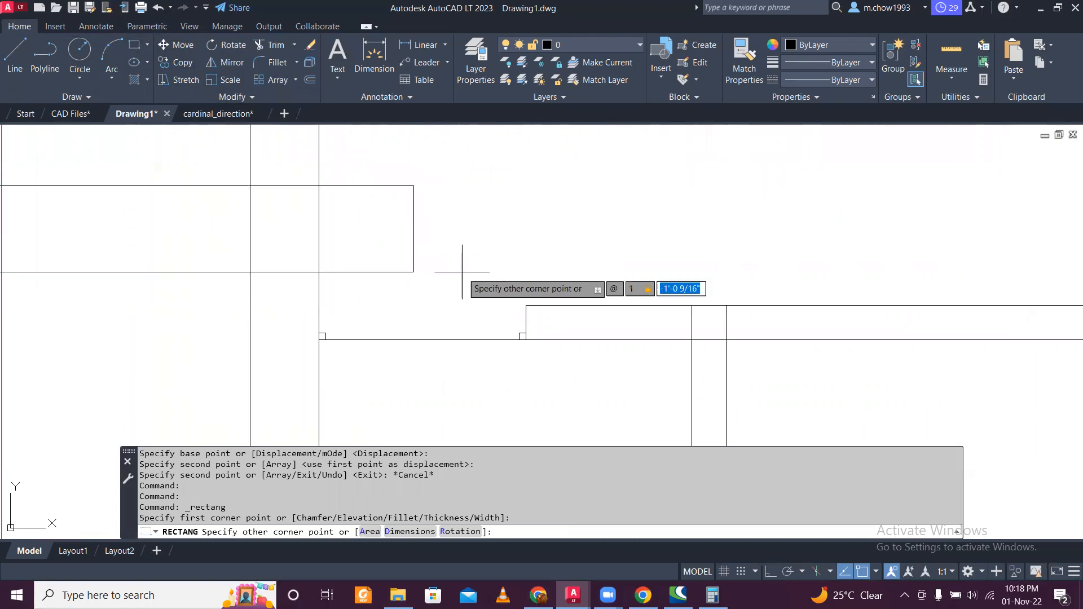
type("2")
key("Return")
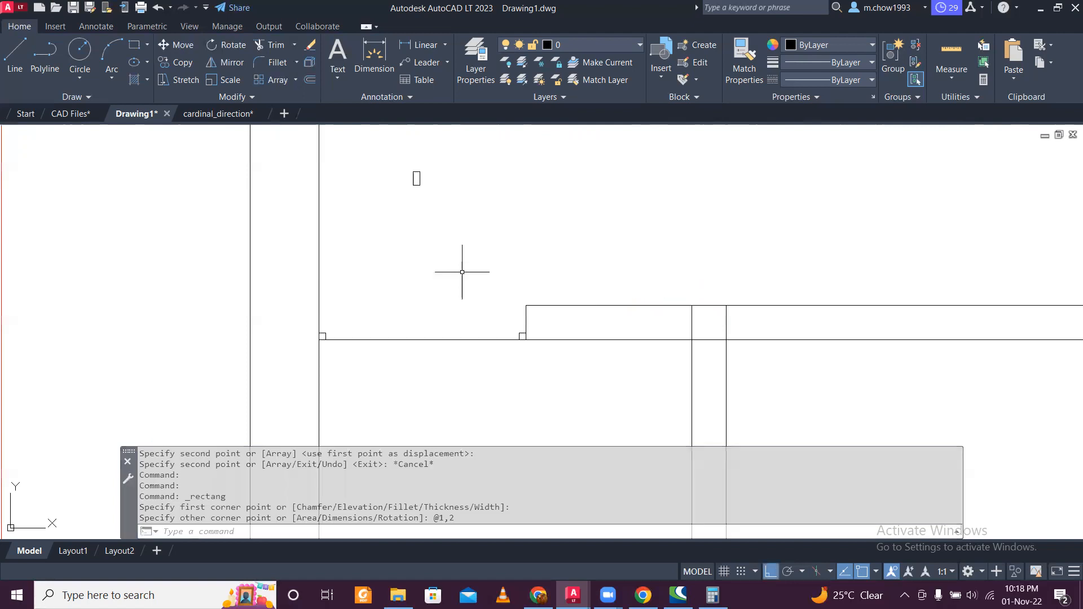
key("ctrl+z")
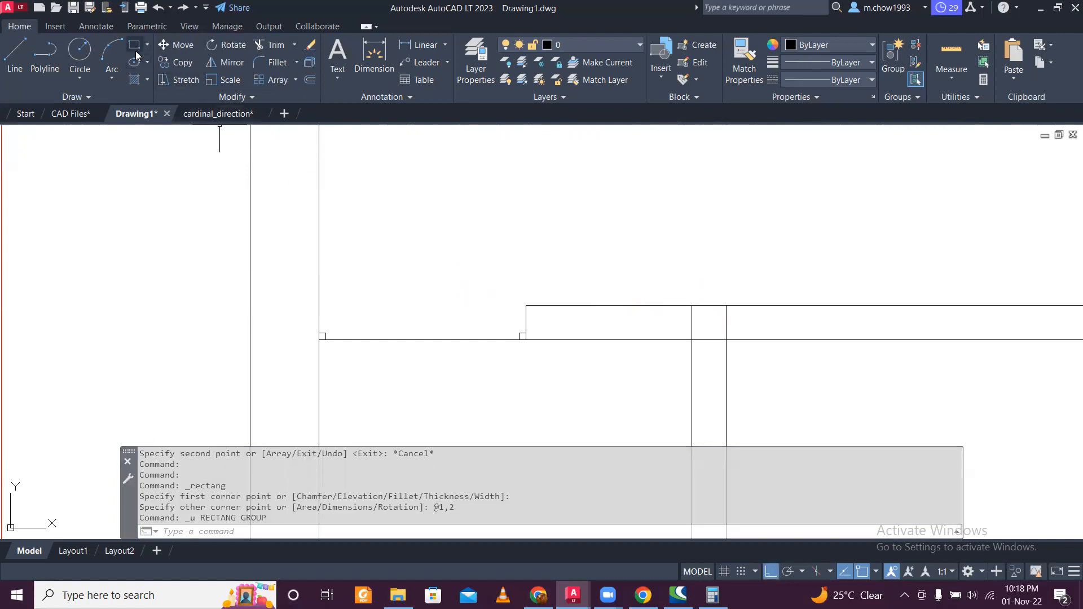
Step: Draw a 1" by 2' rectangle above the left door opening as the door panel
left_click(417, 222)
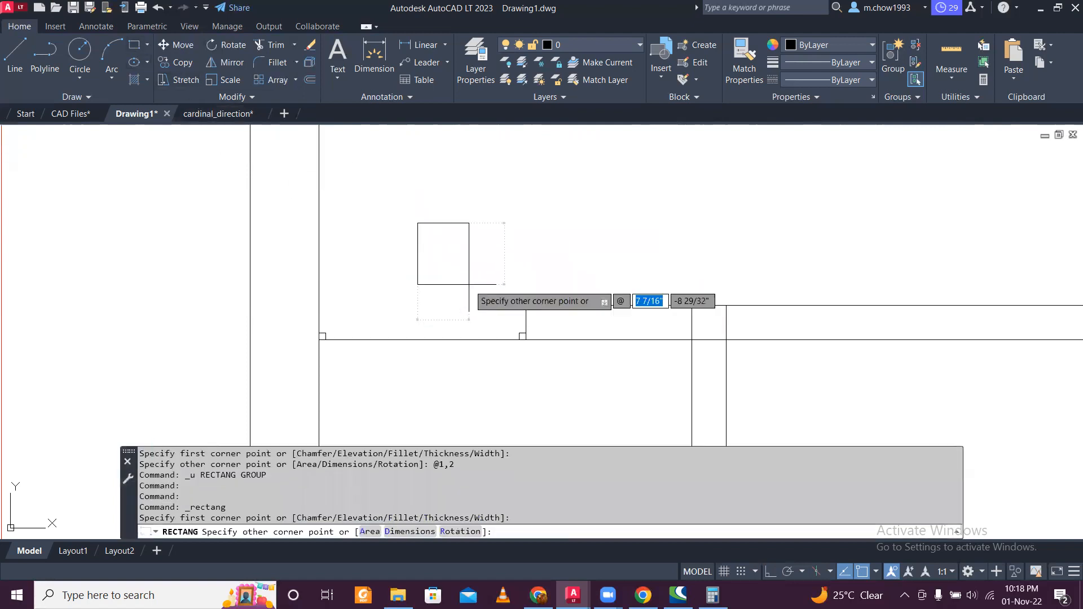
type("1,2")
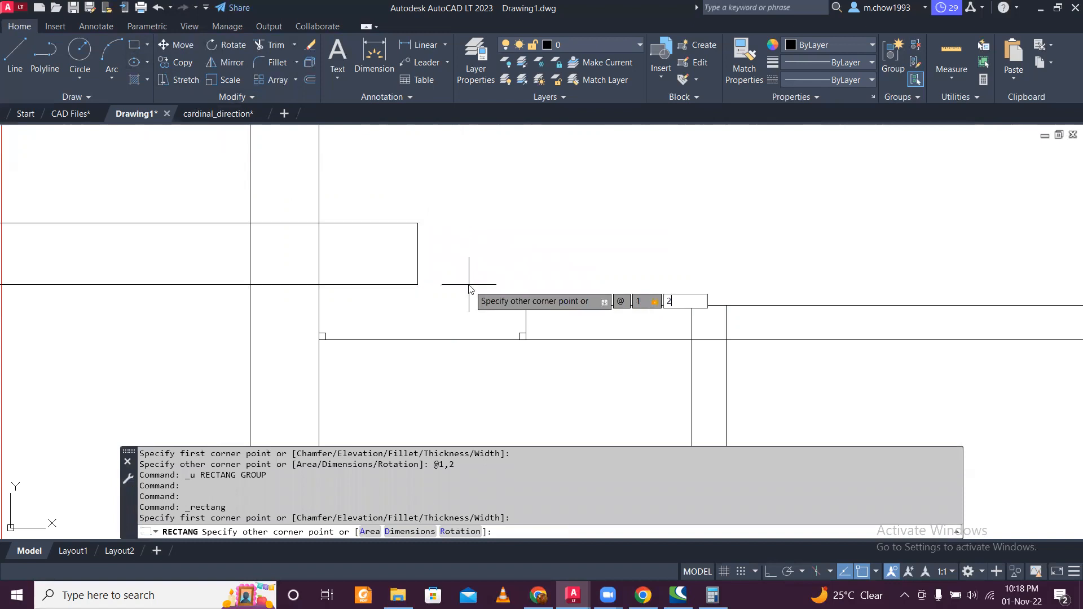
type("'")
key("Return")
Step: Move the door panel by its upper end onto the square at the exterior wall so it extends down into the enclosure
left_click(471, 242)
left_click(381, 205)
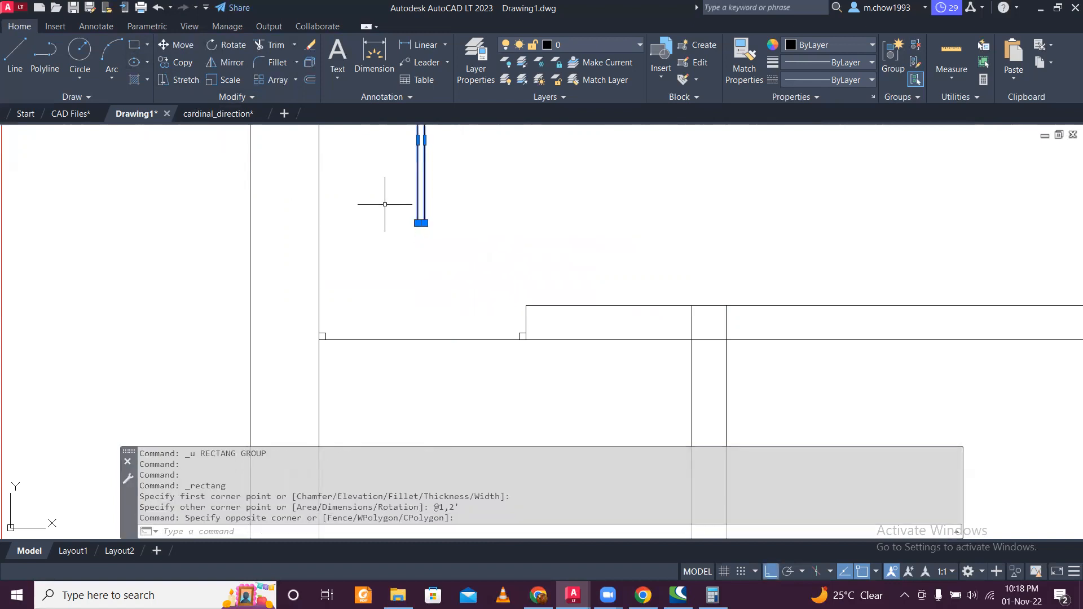
scroll(378, 208, "down", 2)
left_click(193, 45)
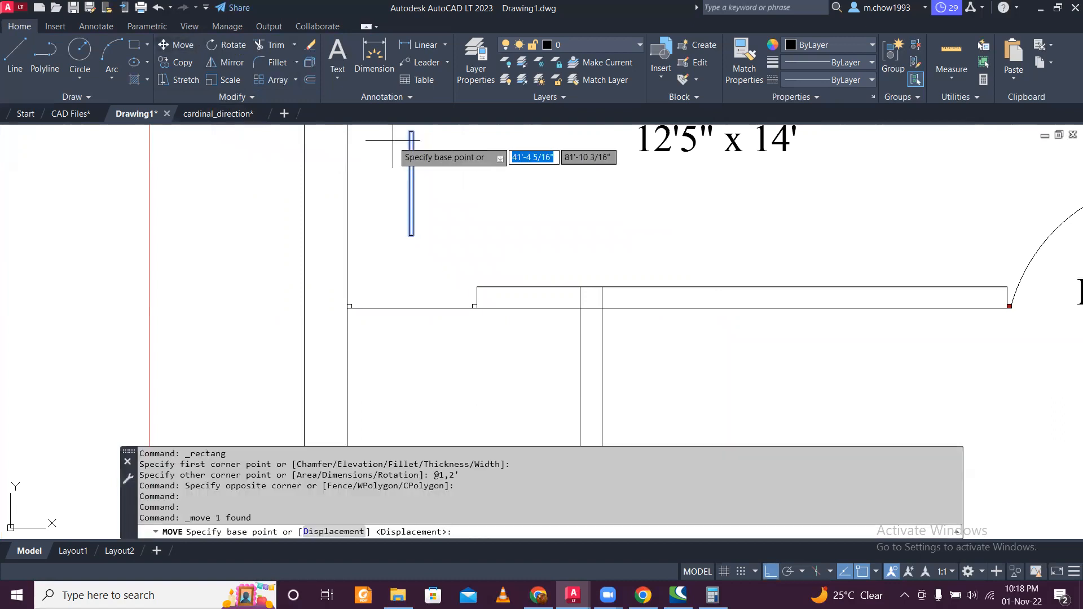
scroll(411, 144, "up", 4)
left_click(411, 140)
scroll(411, 141, "down", 6)
scroll(386, 280, "up", 4)
scroll(365, 224, "up", 4)
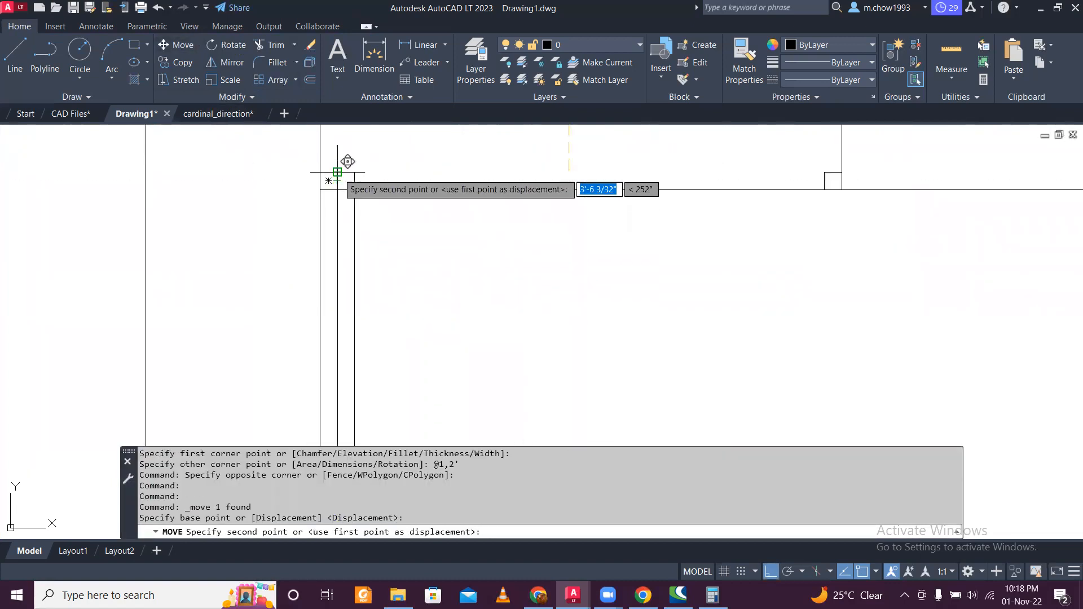
left_click(337, 180)
scroll(406, 217, "down", 4)
scroll(412, 224, "up", 2)
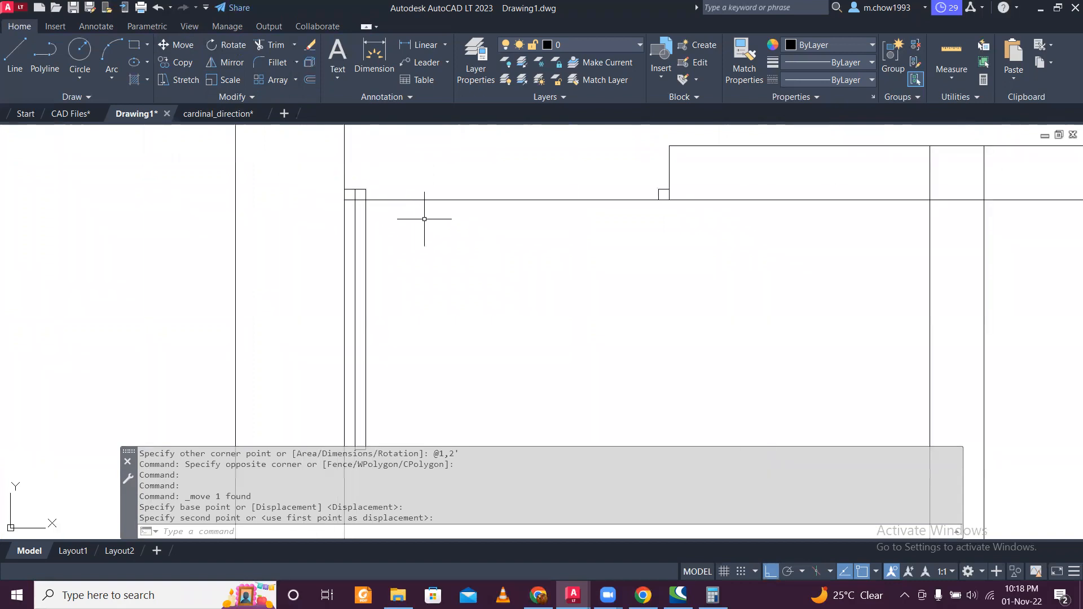
Step: Turn off Ortho and draw a three-point door swing arc from the panel's lower end to the wall end's lower corner
left_click(116, 53)
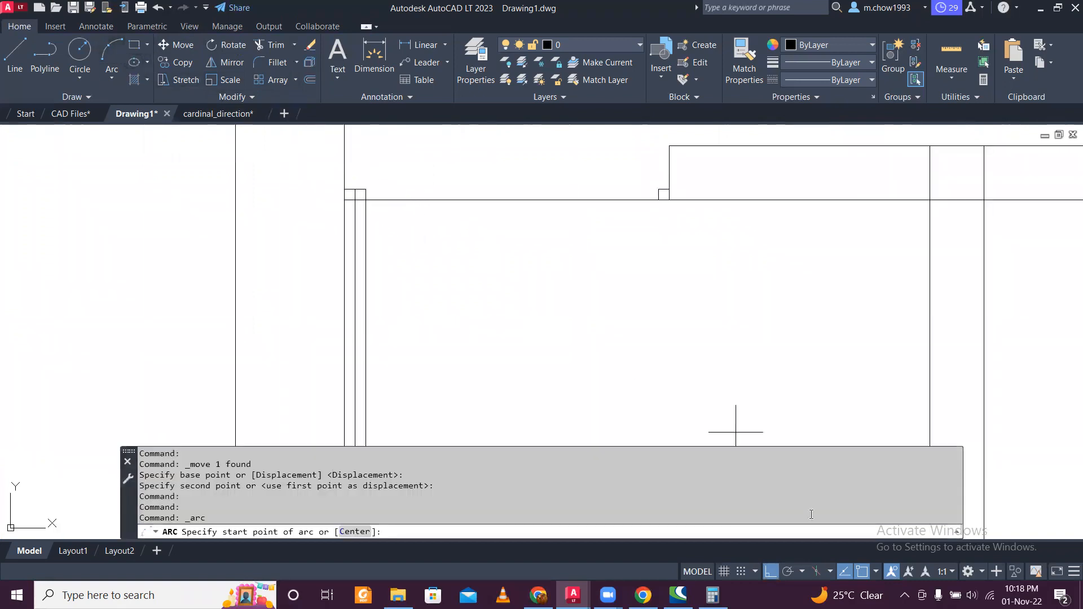
key("F8")
middle_click_drag(438, 370, 431, 322)
left_click(377, 337)
scroll(376, 337, "up", 3)
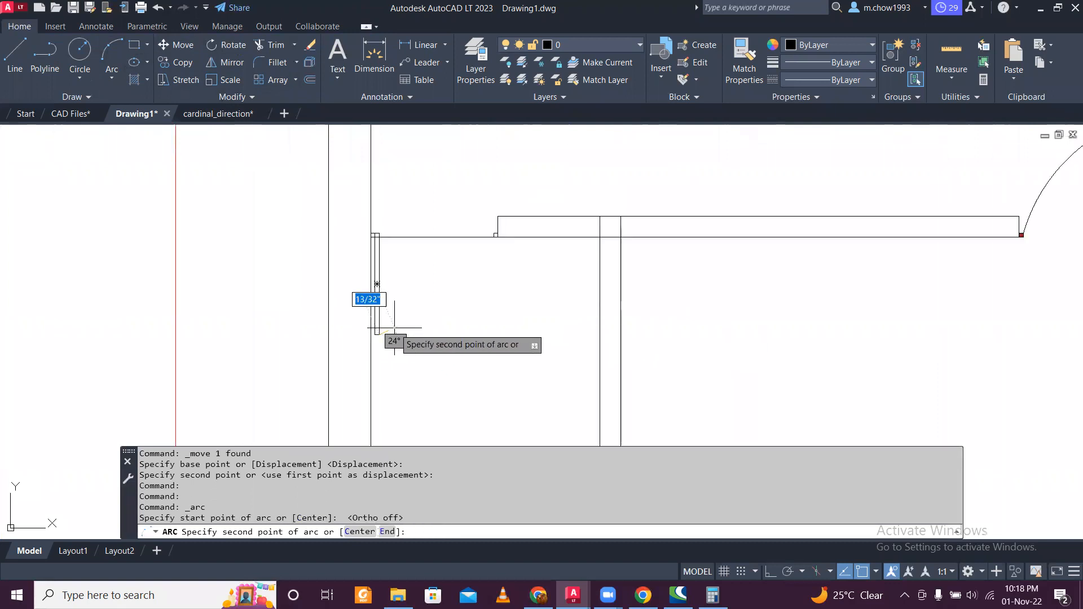
left_click(462, 309)
scroll(507, 237, "up", 2)
left_click(498, 237)
key("Escape")
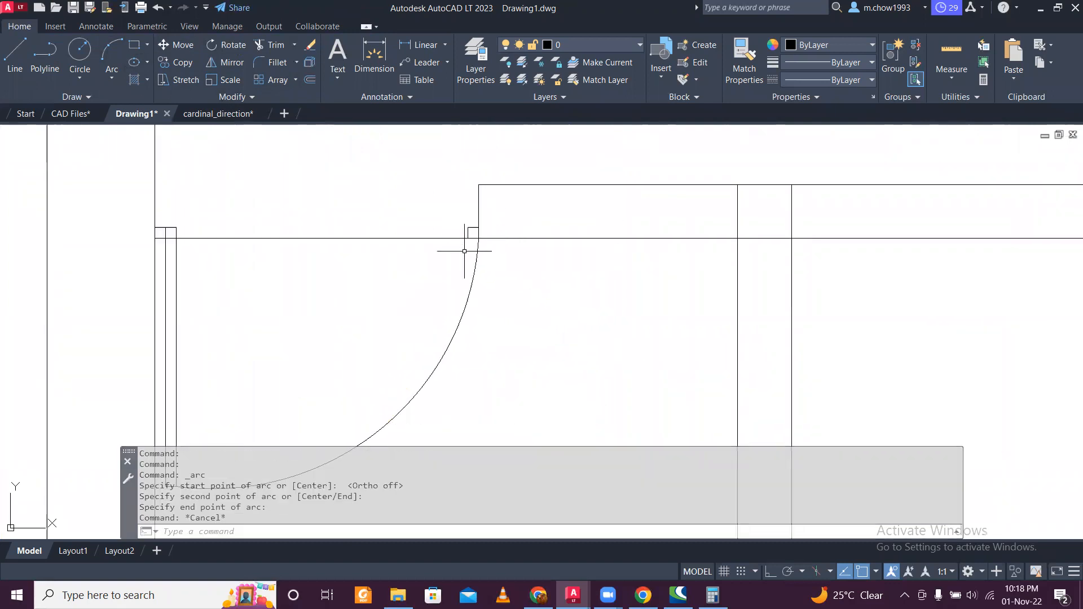
Step: Define the left enclosure door's squares, panel, swing arc and threshold line together as a block in inches
scroll(430, 253, "down", 1)
scroll(259, 253, "up", 3)
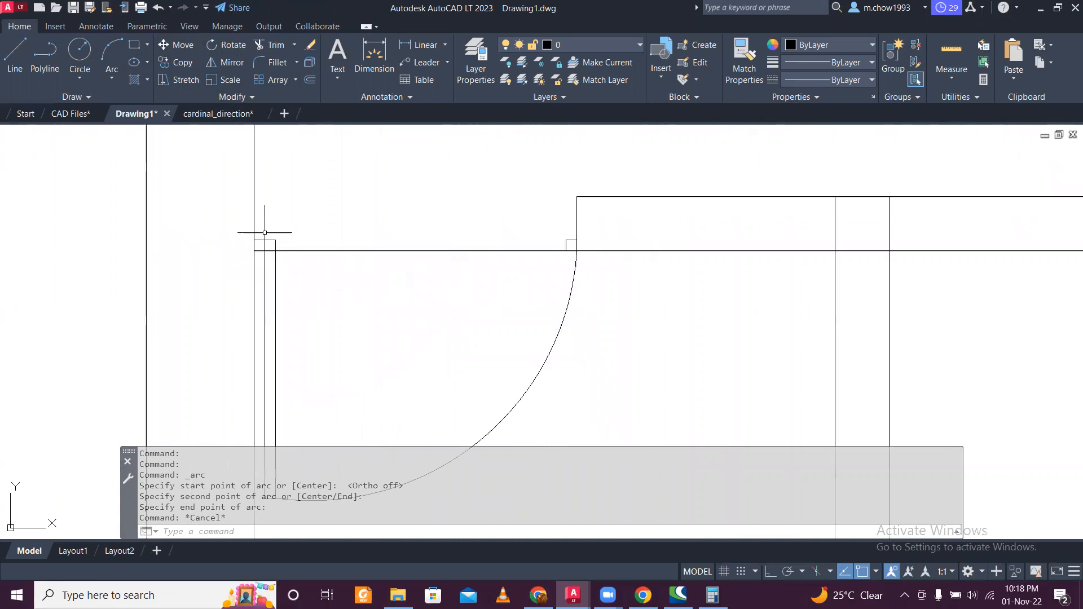
left_click(227, 218)
scroll(308, 292, "down", 3)
middle_click_drag(494, 423, 496, 372)
left_click(522, 409)
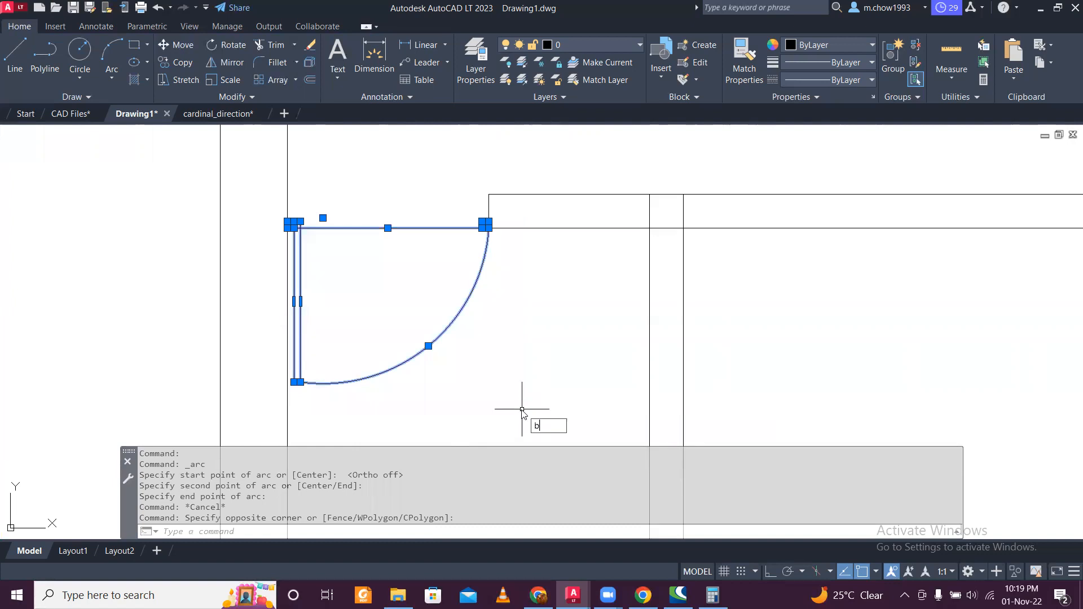
type("B")
key("Return")
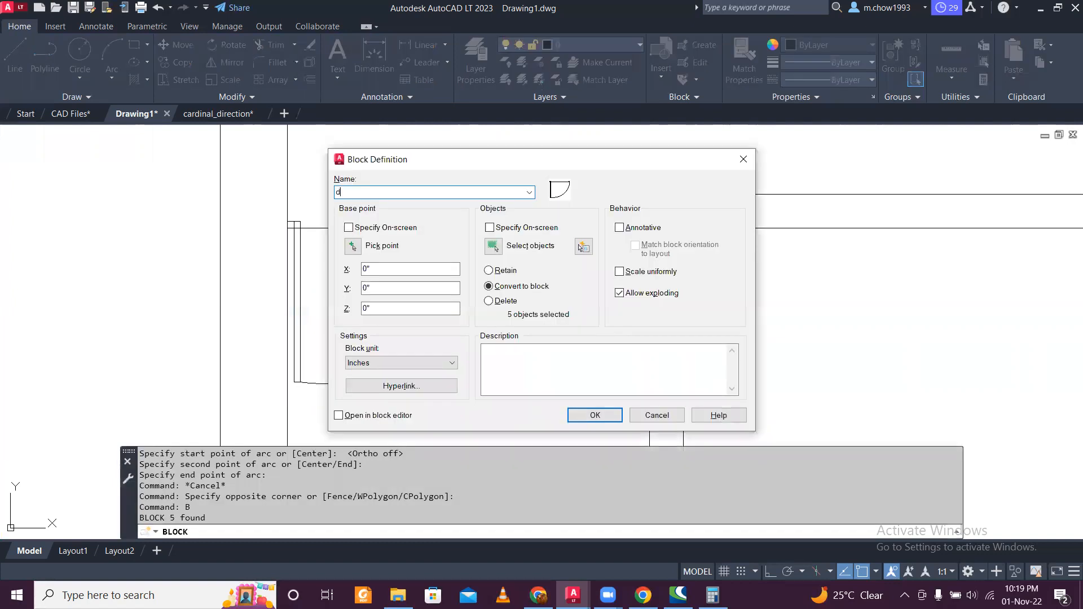
left_click(613, 418)
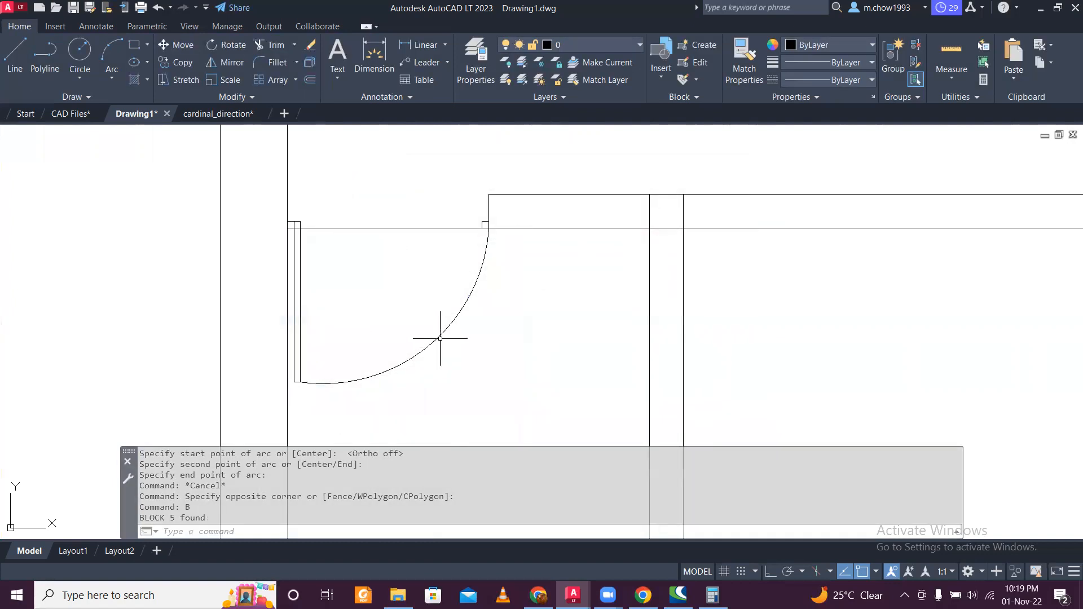
Step: Open the left enclosure door's block d2 for editing and trim away its threshold line between the two squares
left_click(447, 321)
left_click(452, 324)
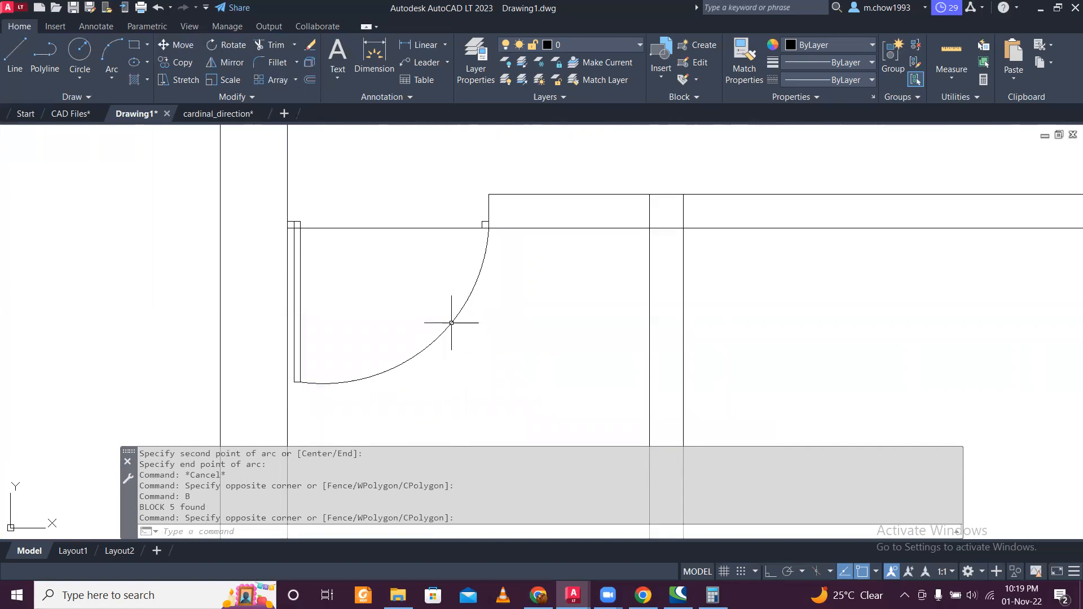
double_click(451, 322)
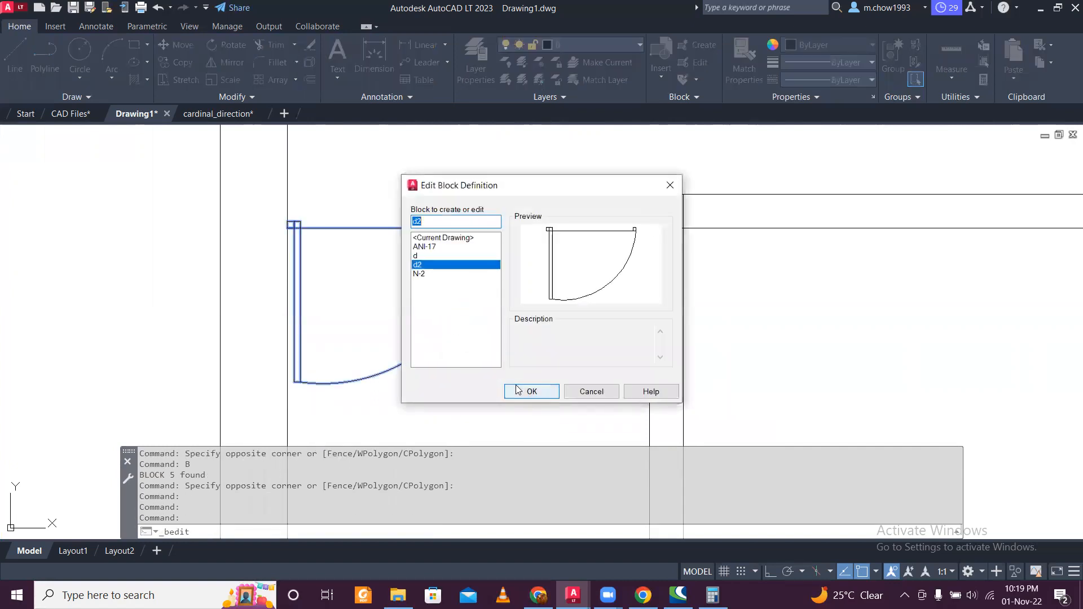
left_click(518, 389)
left_click(503, 268)
left_click(456, 160)
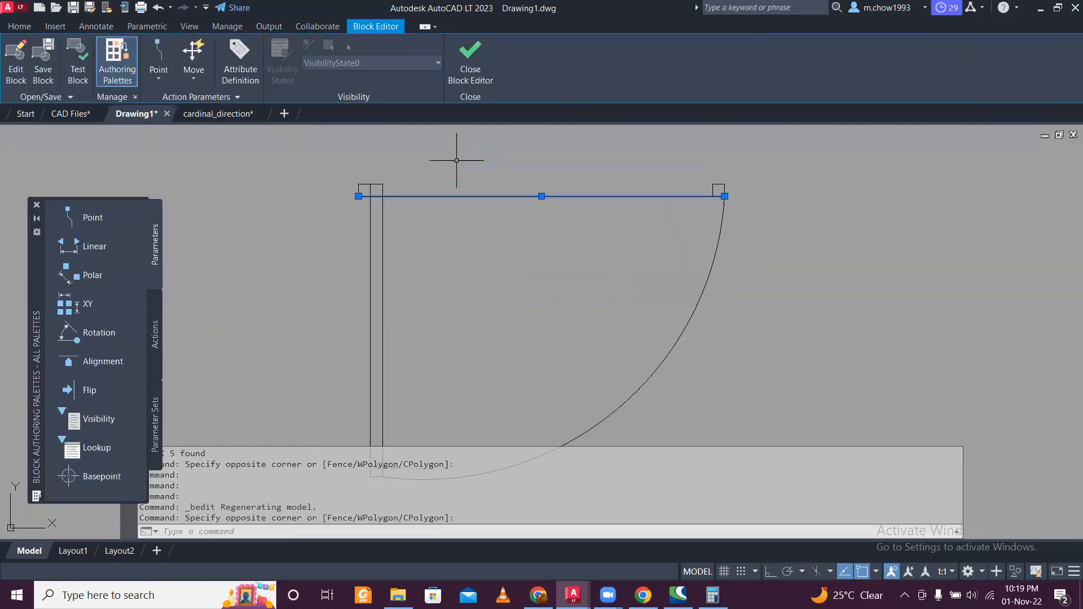
key("Escape")
type("tr")
key("Return")
left_click_drag(525, 276, 496, 171)
key("Escape")
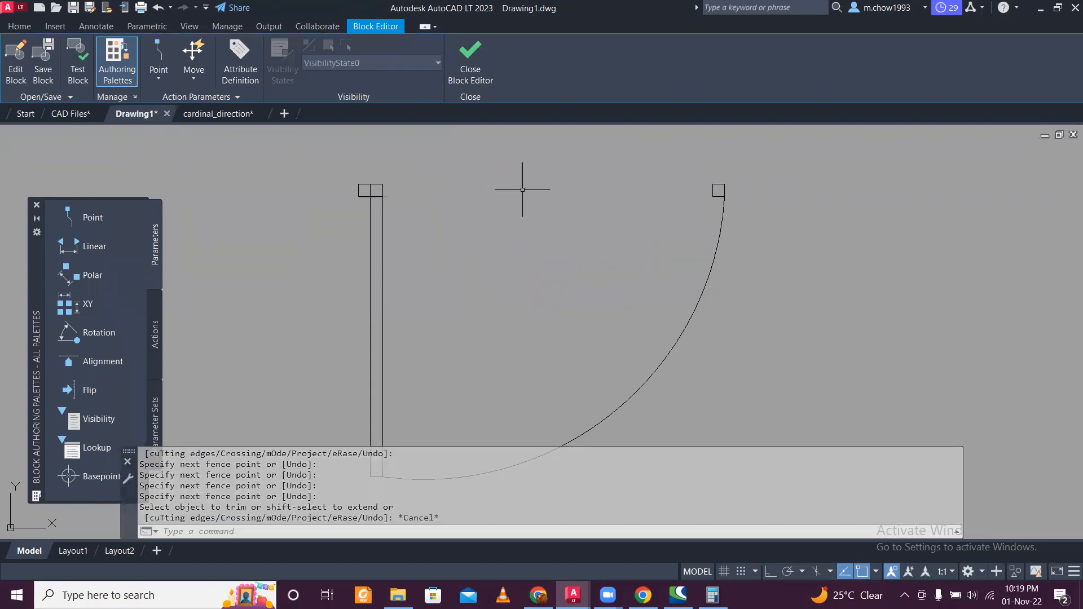
Step: Hatch the squares at both ends of the door opening with a solid dark red fill (153,27,30)
type("h")
key("Return")
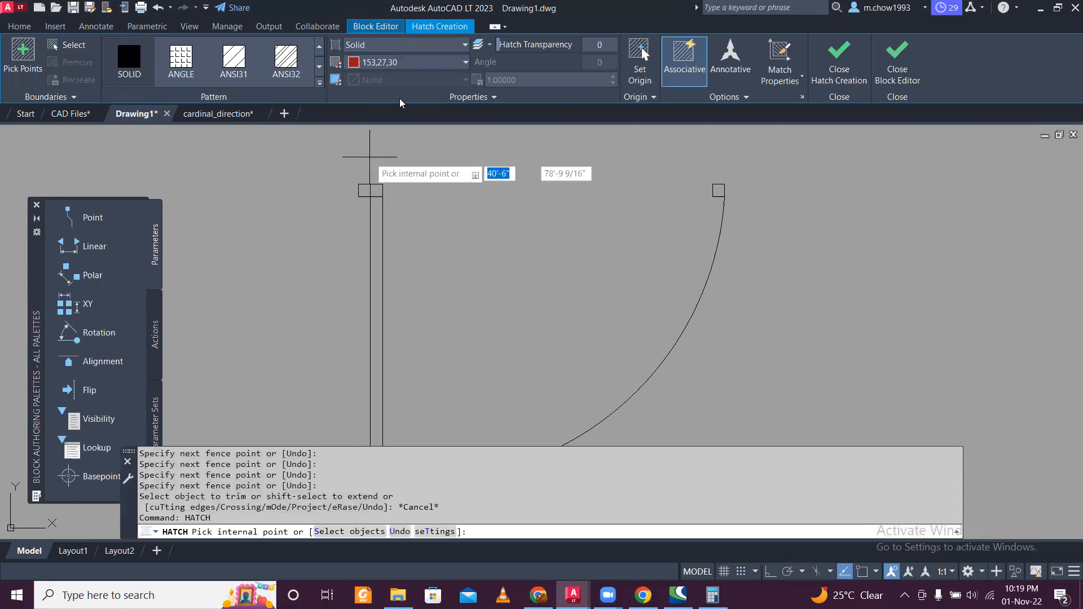
left_click(365, 189)
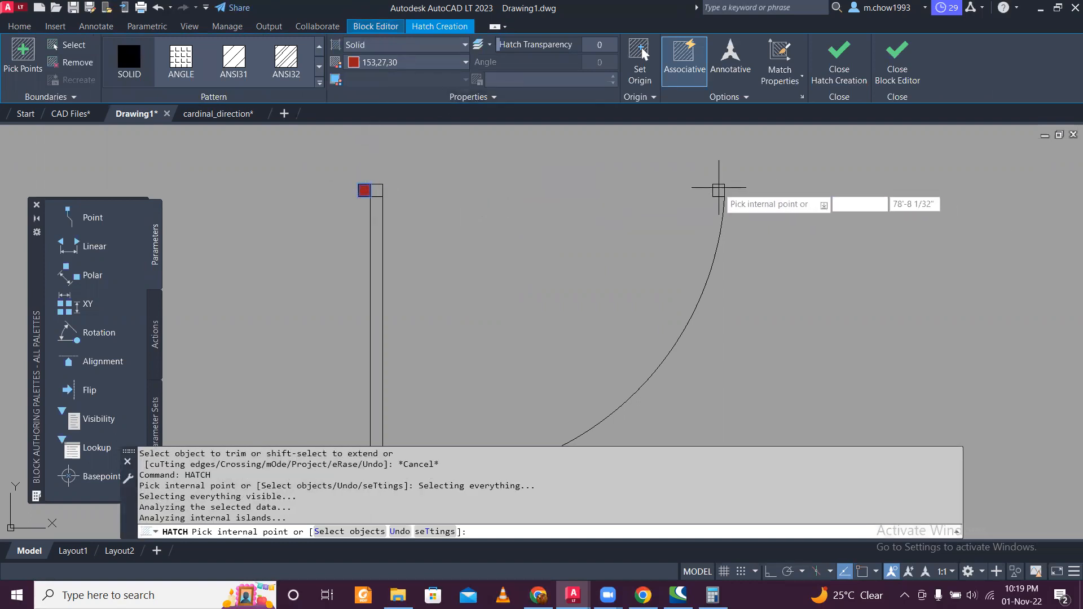
left_click(718, 189)
left_click(425, 63)
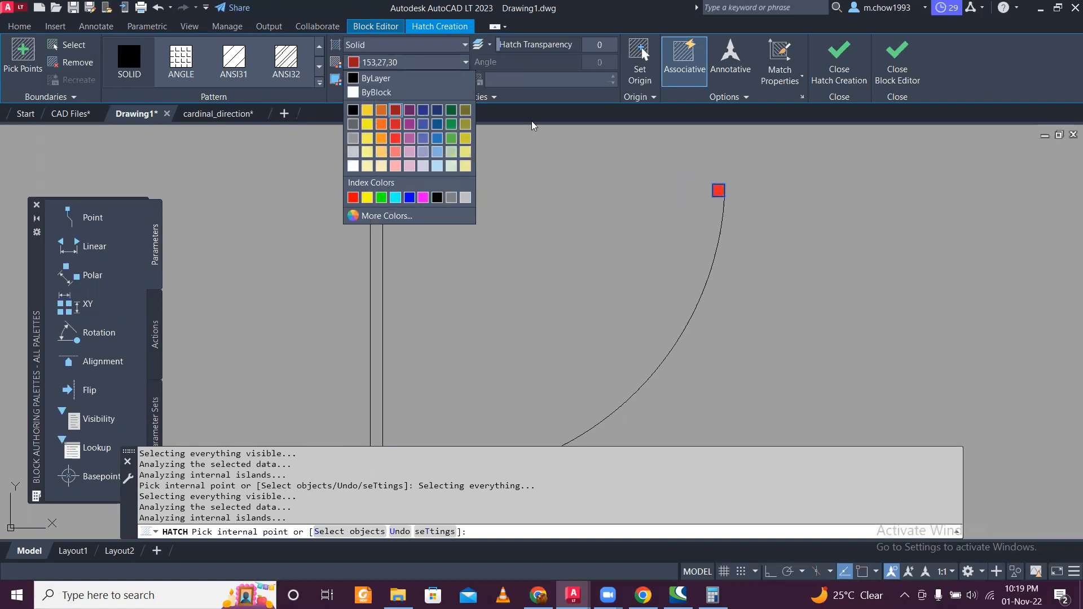
key("Escape")
key("Escape")
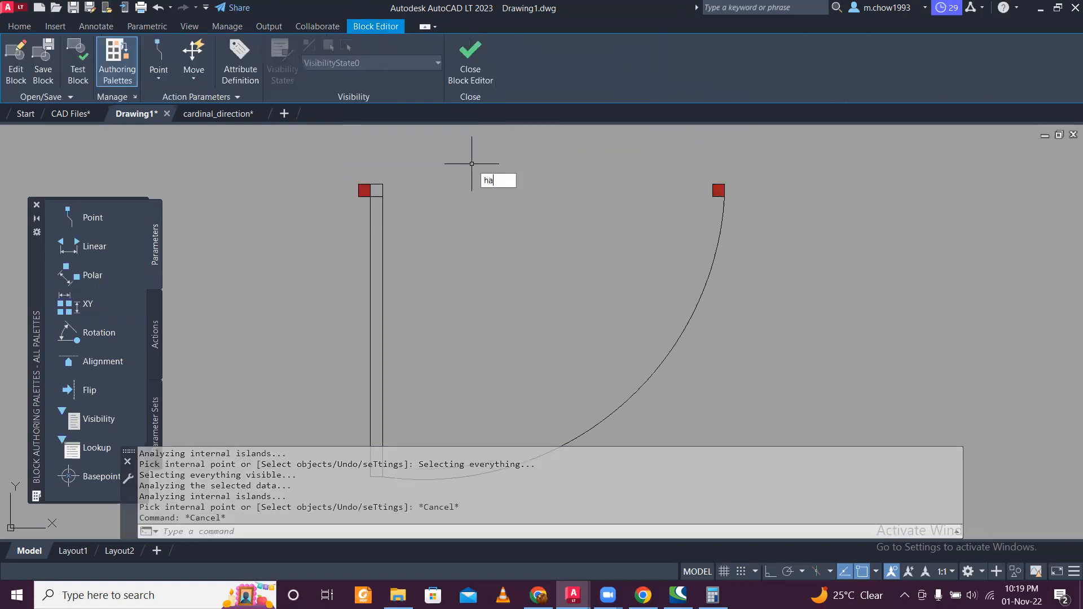
Step: Hatch the door panel, including its upper end, with a solid orange fill (242,103,34)
key("Return")
left_click(448, 63)
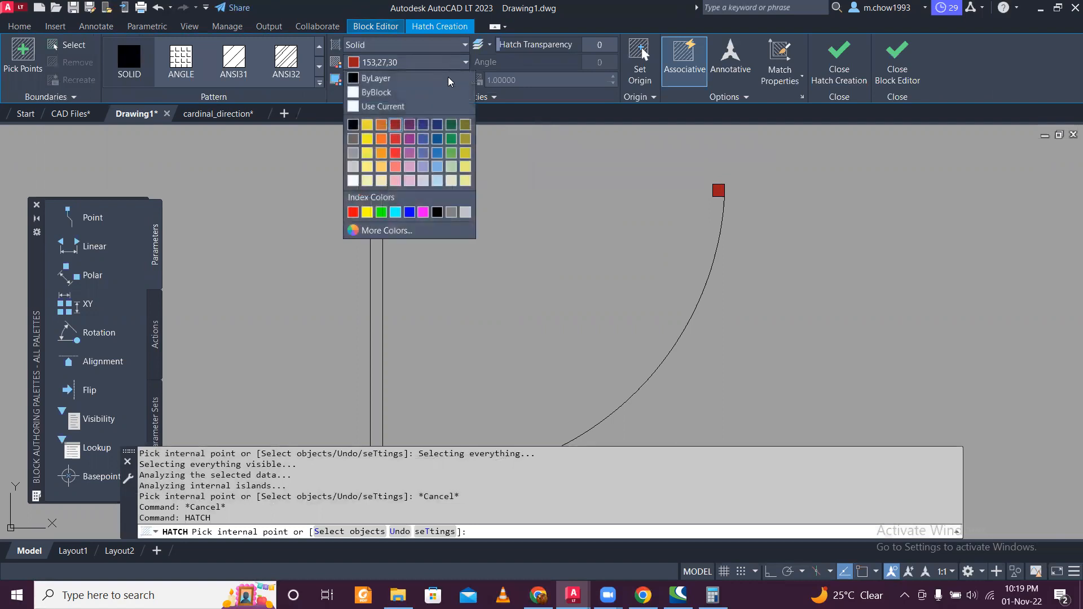
left_click(381, 144)
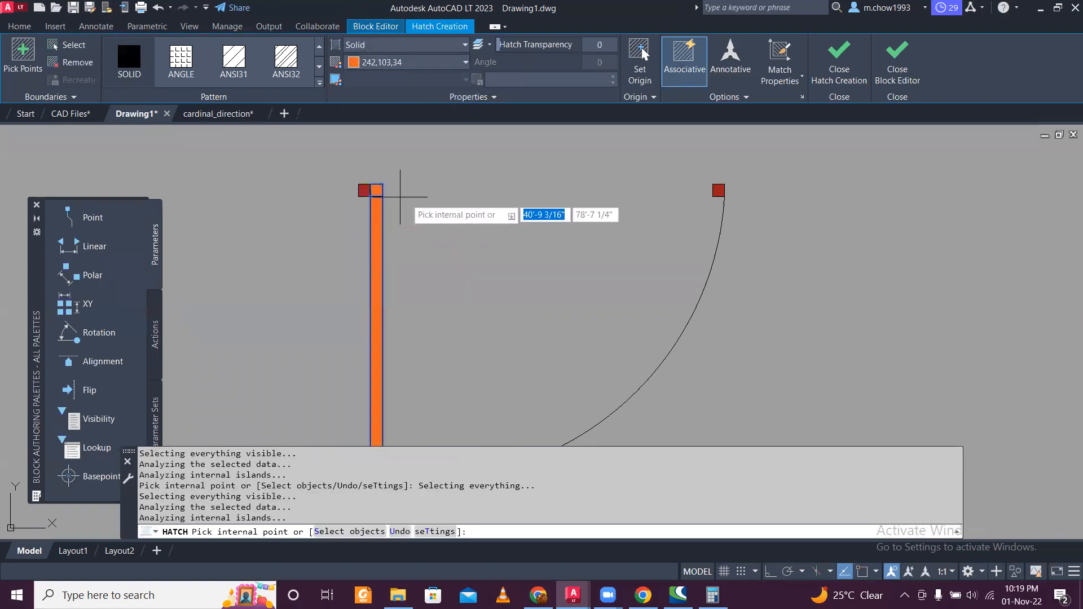
key("Escape")
scroll(482, 185, "down", 3)
scroll(482, 185, "up", 2)
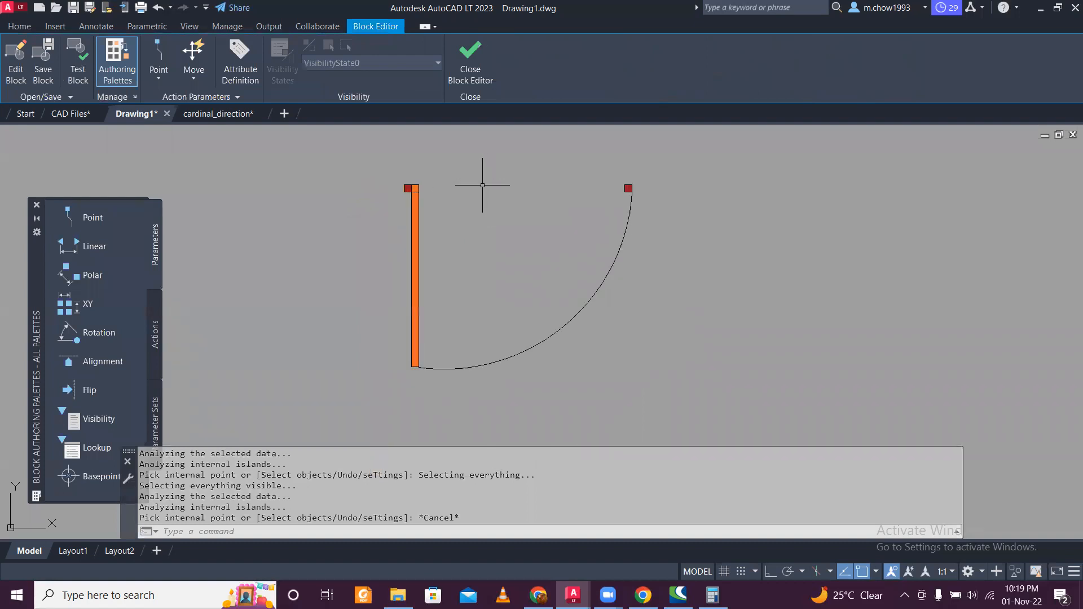
Step: Close the block editor, keeping the changes to the door block
left_click(471, 62)
left_click(506, 276)
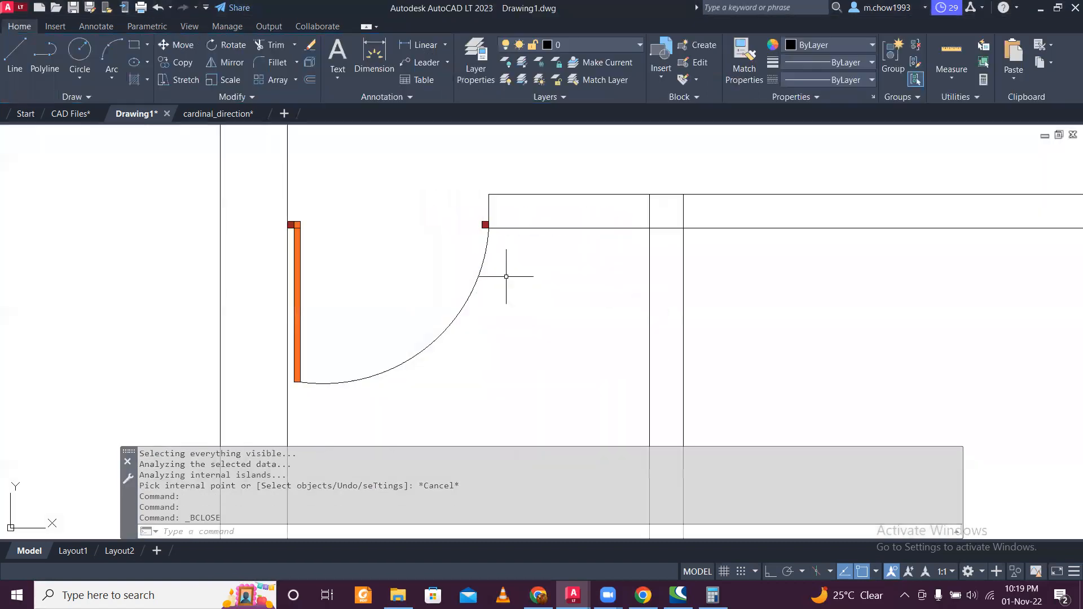
left_click(505, 317)
left_click(451, 284)
scroll(410, 252, "down", 4)
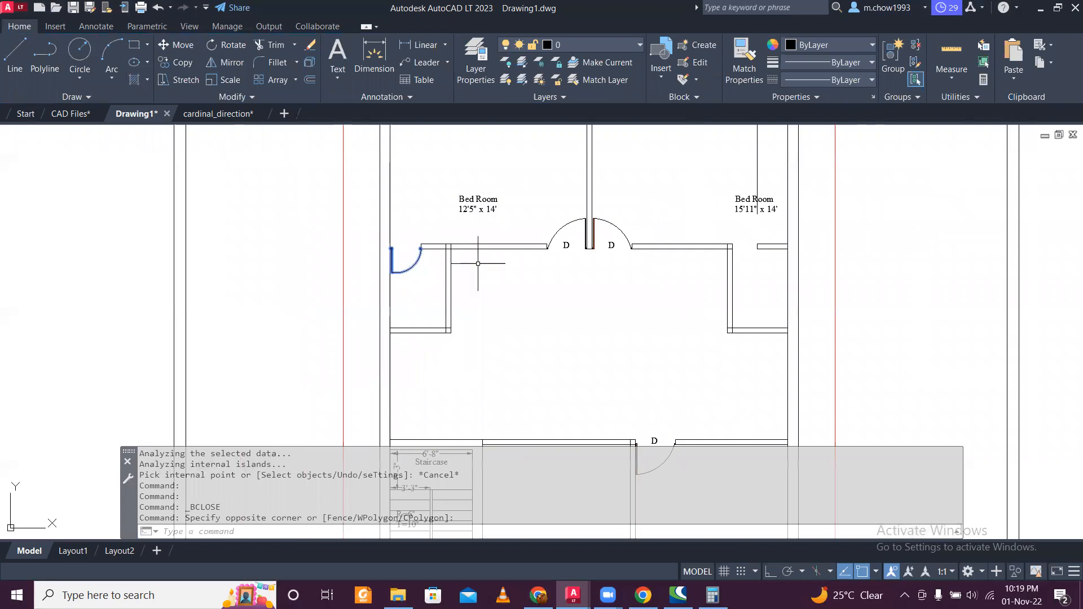
key("Escape")
Step: Copy the D label from the left bedroom's door to the left enclosure door and change its text to D1
scroll(575, 242, "up", 2)
left_click(574, 258)
left_click(545, 246)
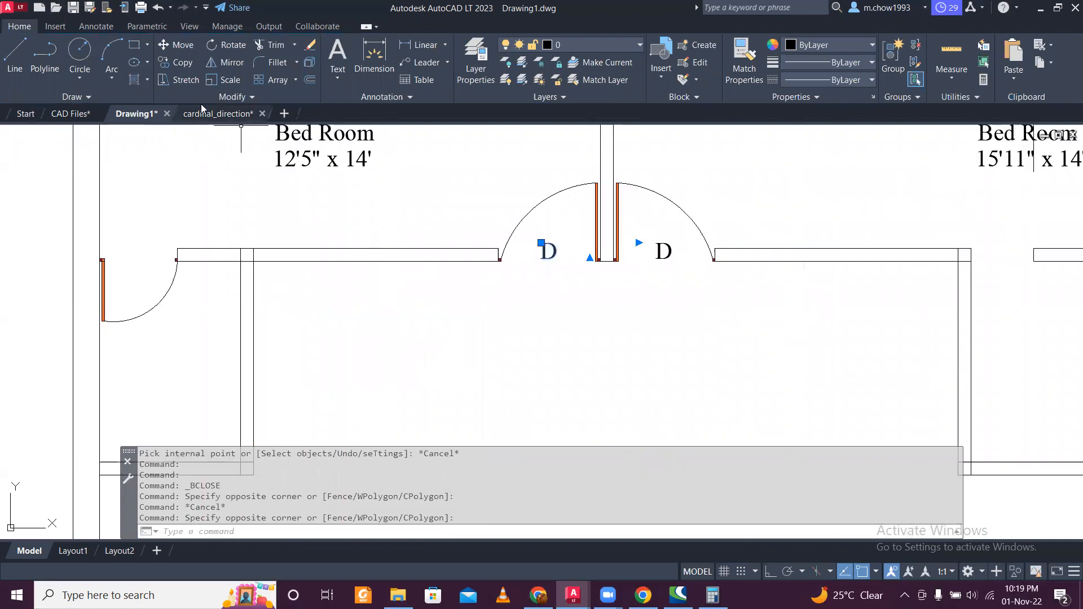
left_click(179, 62)
left_click(541, 244)
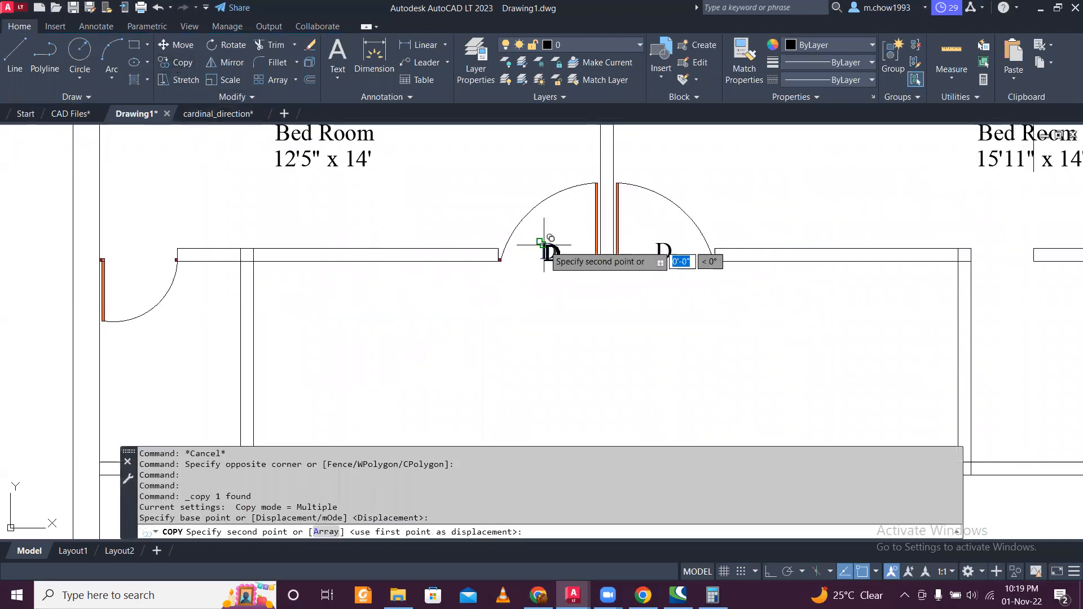
left_click(135, 243)
key("Escape")
double_click(148, 250)
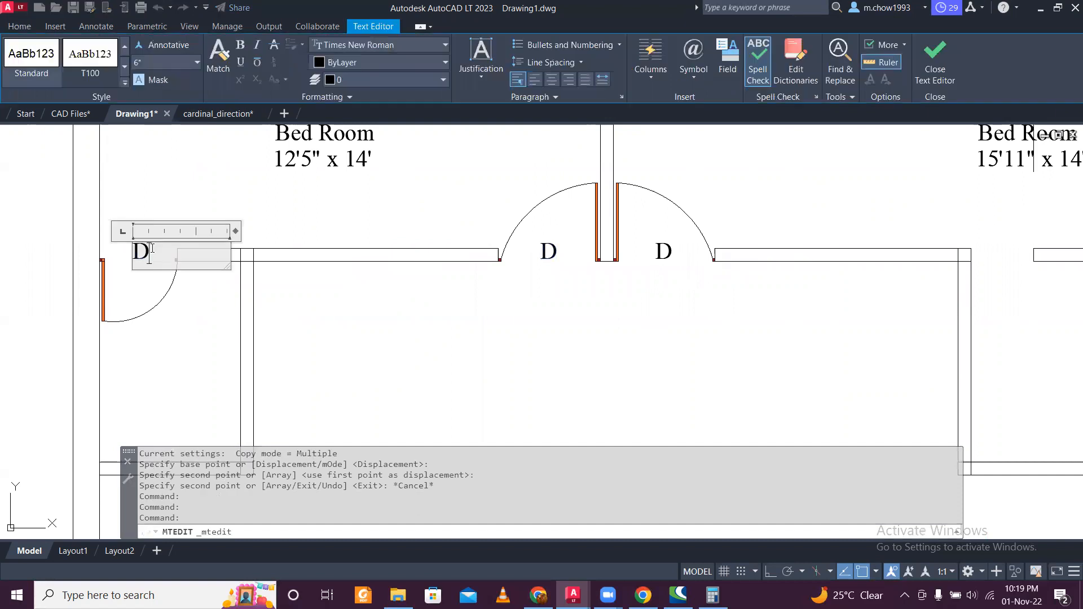
key("Escape")
Step: Copy the enclosure door and its D1 label from the left wall end's upper corner to the matching wall corner at the right enclosure opening
left_click(152, 263)
left_click(130, 231)
left_click(165, 310)
left_click(144, 287)
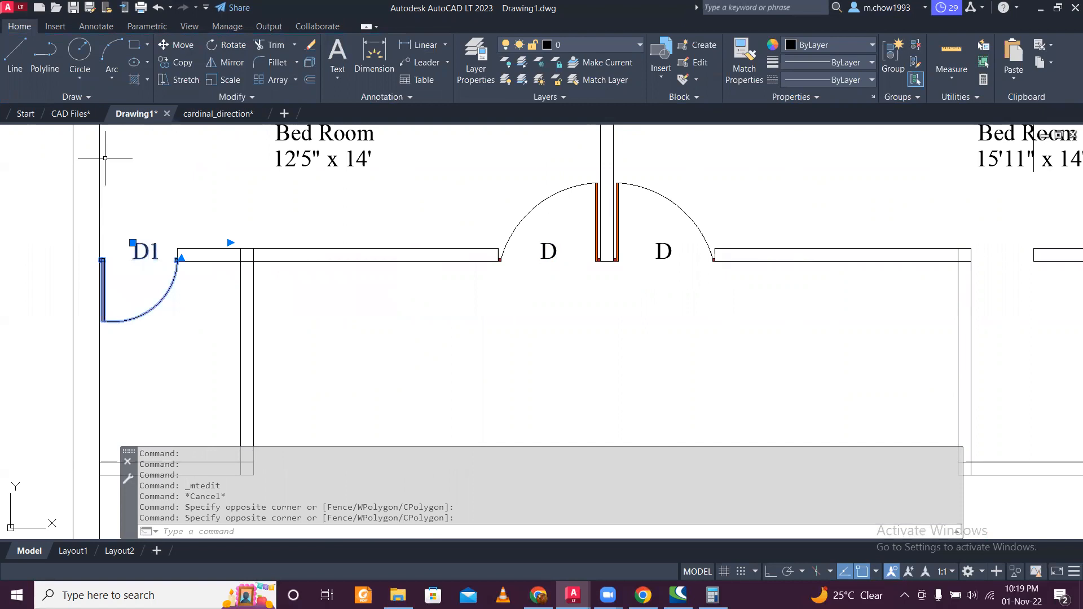
left_click(186, 69)
scroll(169, 247, "up", 2)
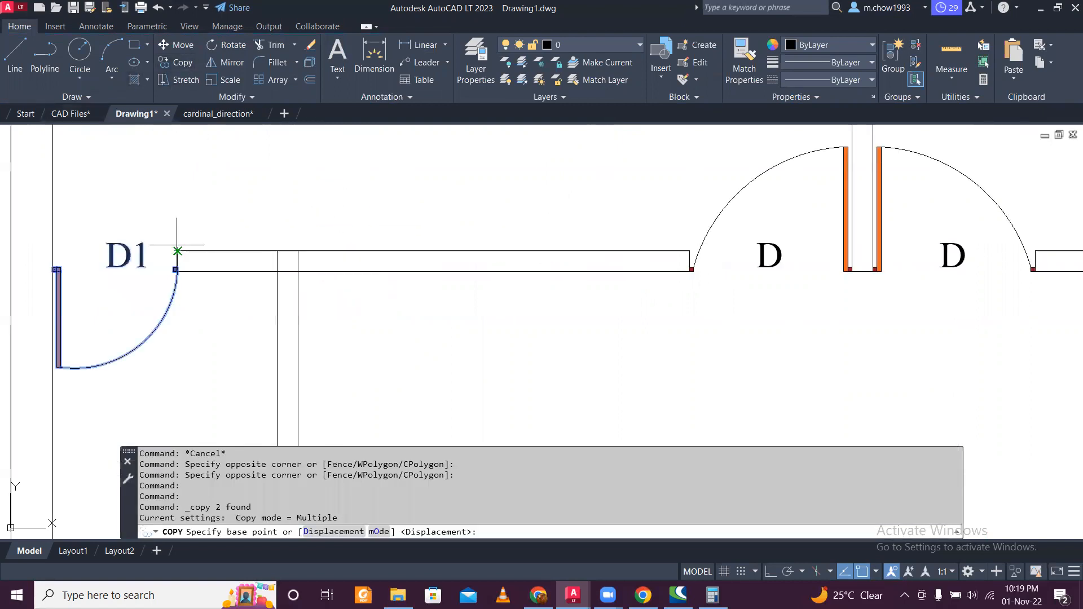
left_click(170, 247)
scroll(169, 247, "down", 5)
scroll(418, 243, "up", 3)
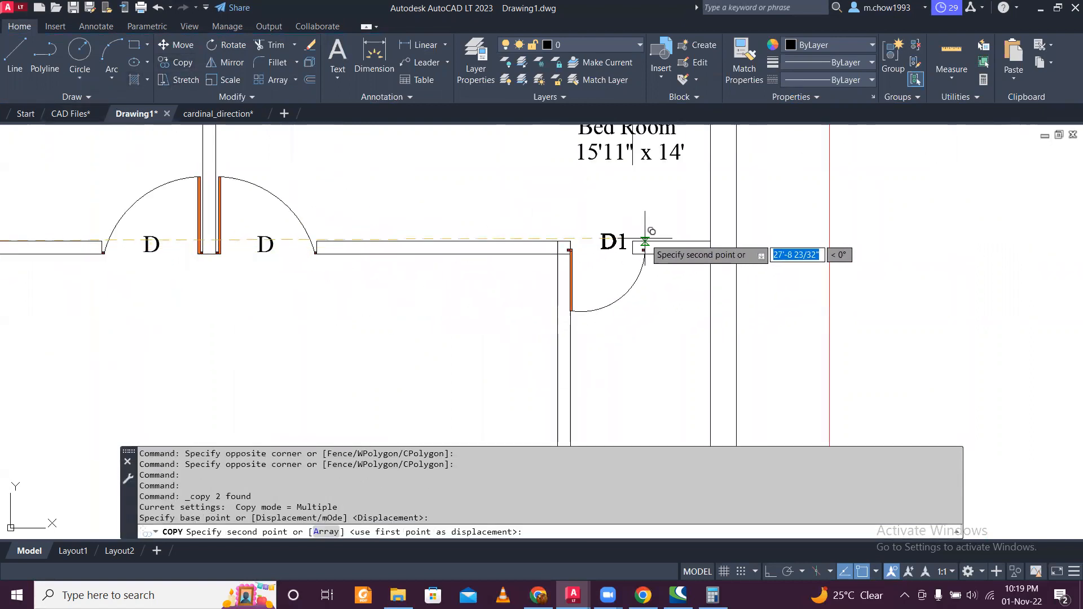
left_click(502, 248)
key("Escape")
scroll(643, 273, "up", 2)
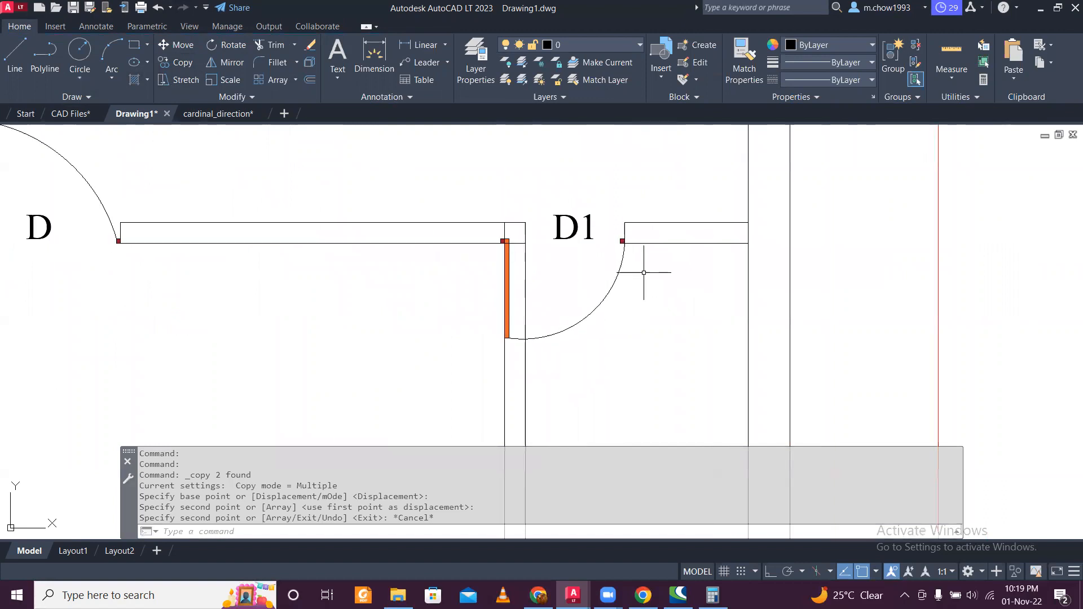
scroll(640, 272, "down", 5)
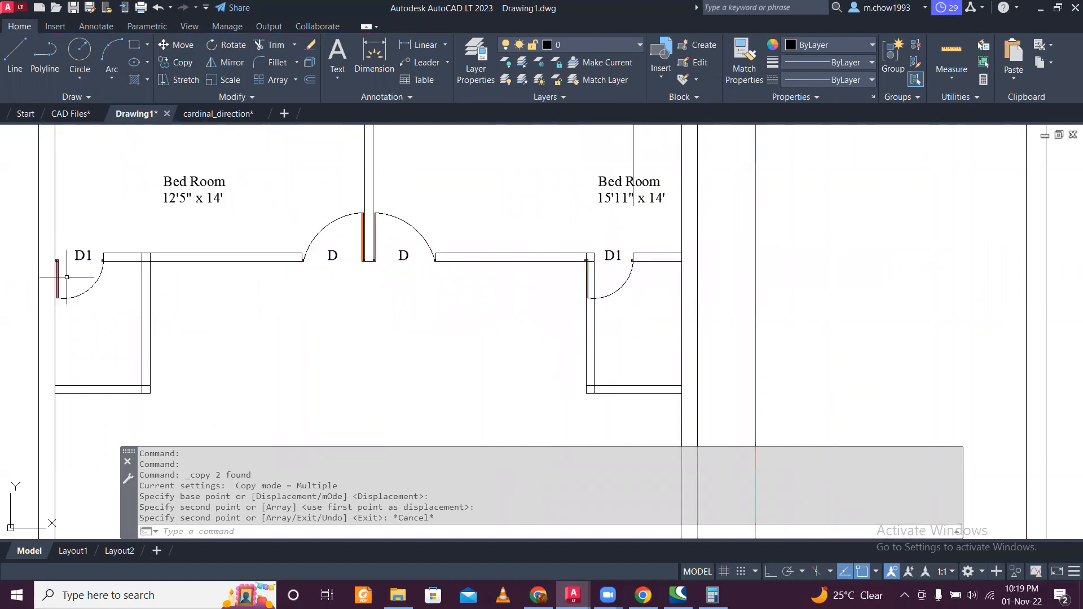
Step: Measure the width of the right enclosure's door opening with a temporary linear dimension
scroll(647, 265, "up", 4)
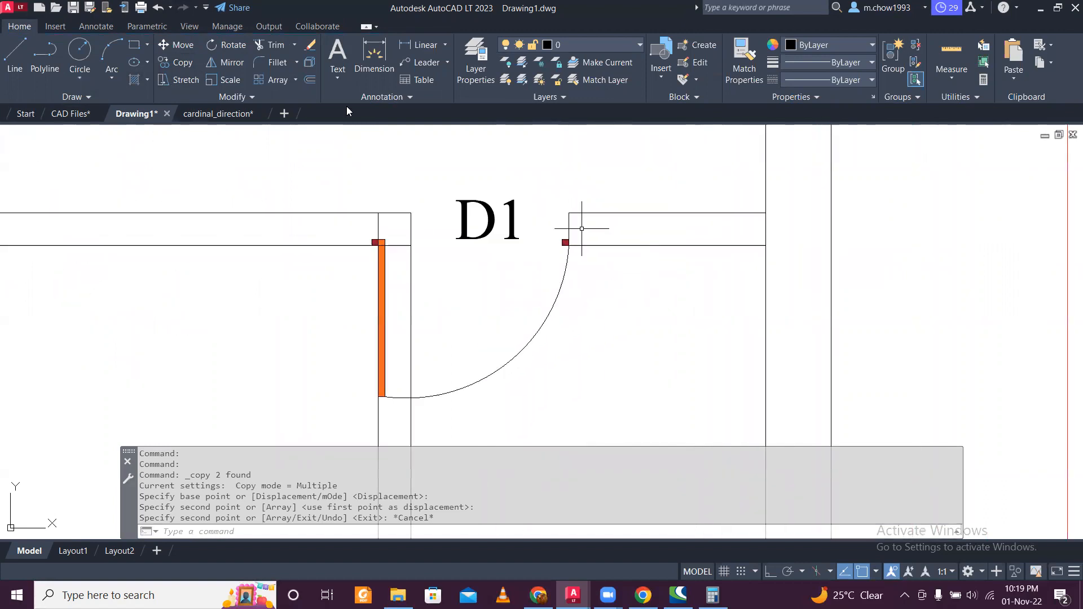
left_click(422, 46)
left_click(410, 221)
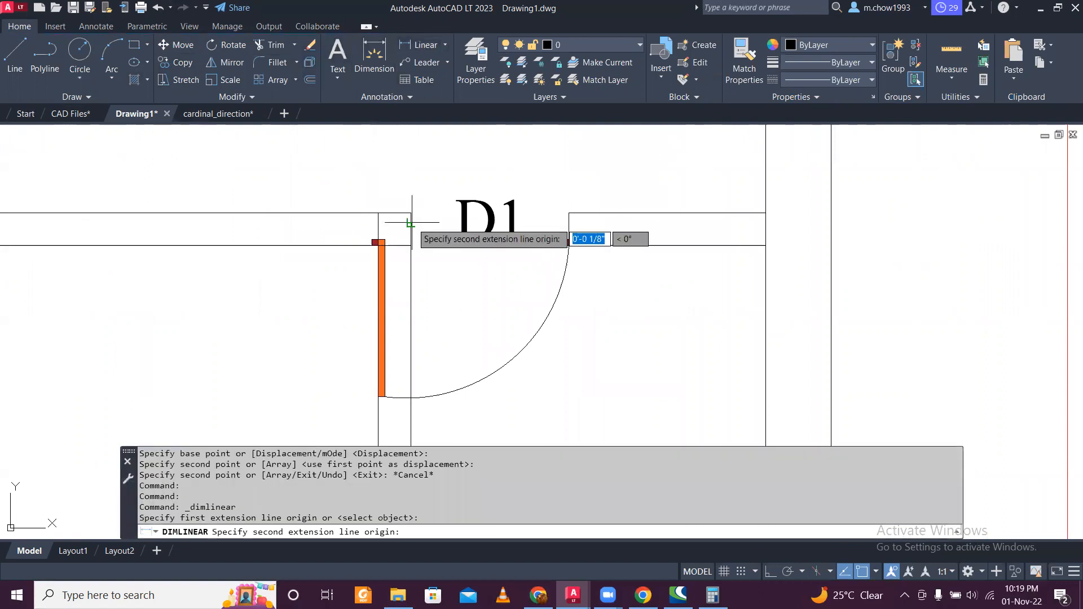
left_click(567, 221)
key("Escape")
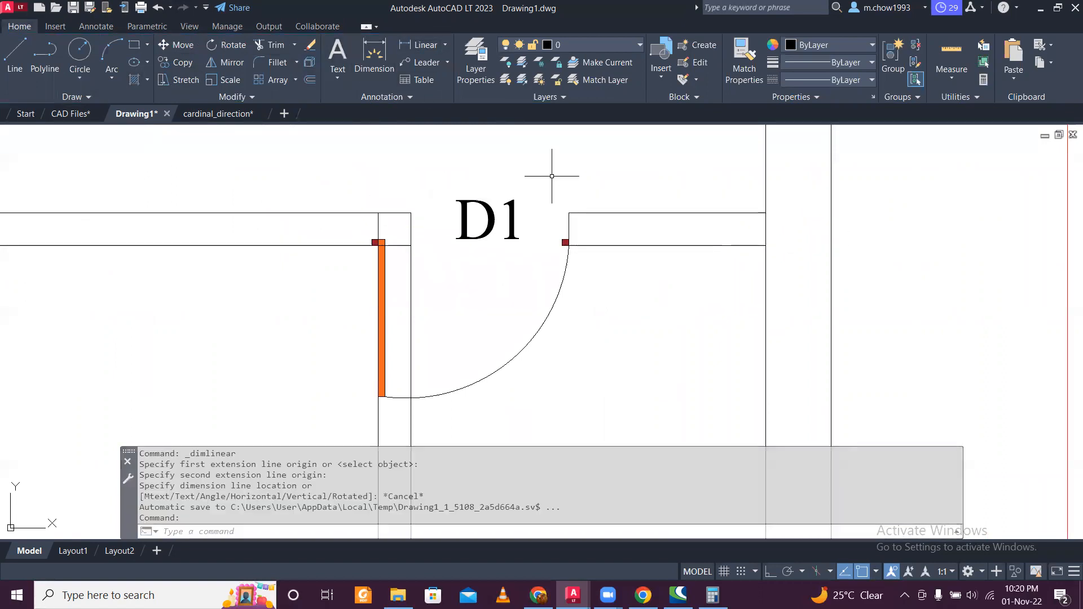
Step: Turn on Ortho and move the wall end line at the right enclosure opening 6" to the right
left_click(546, 190)
left_click(637, 271)
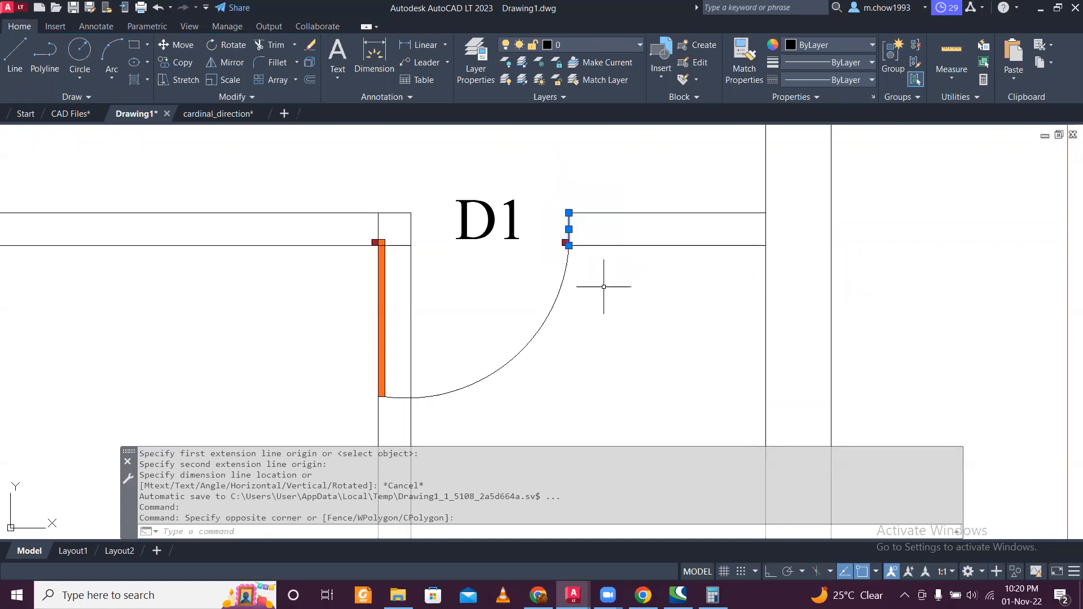
left_click(185, 49)
left_click(607, 362)
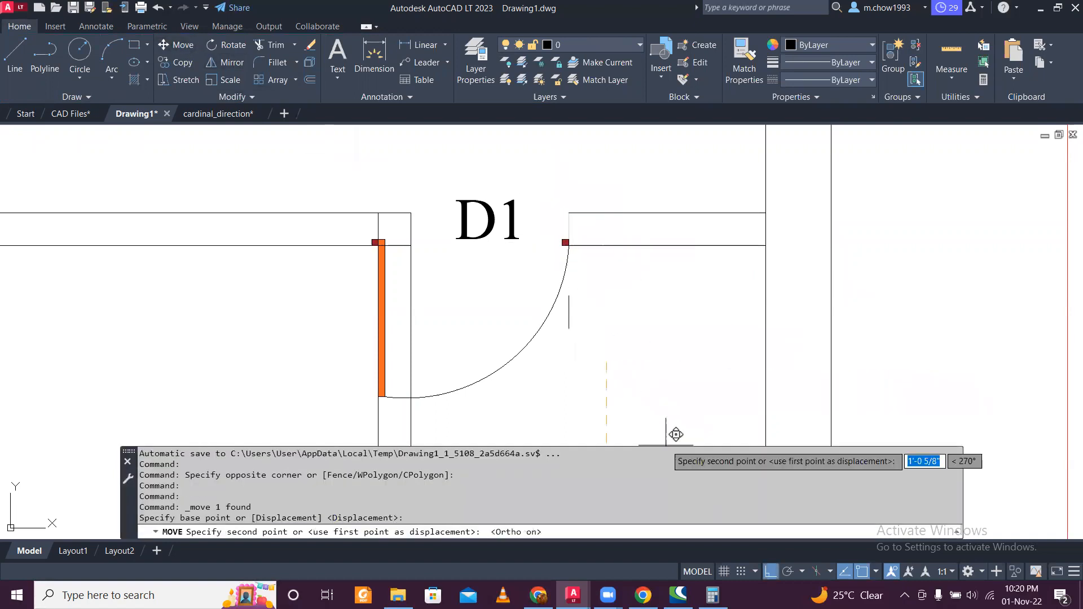
type("6")
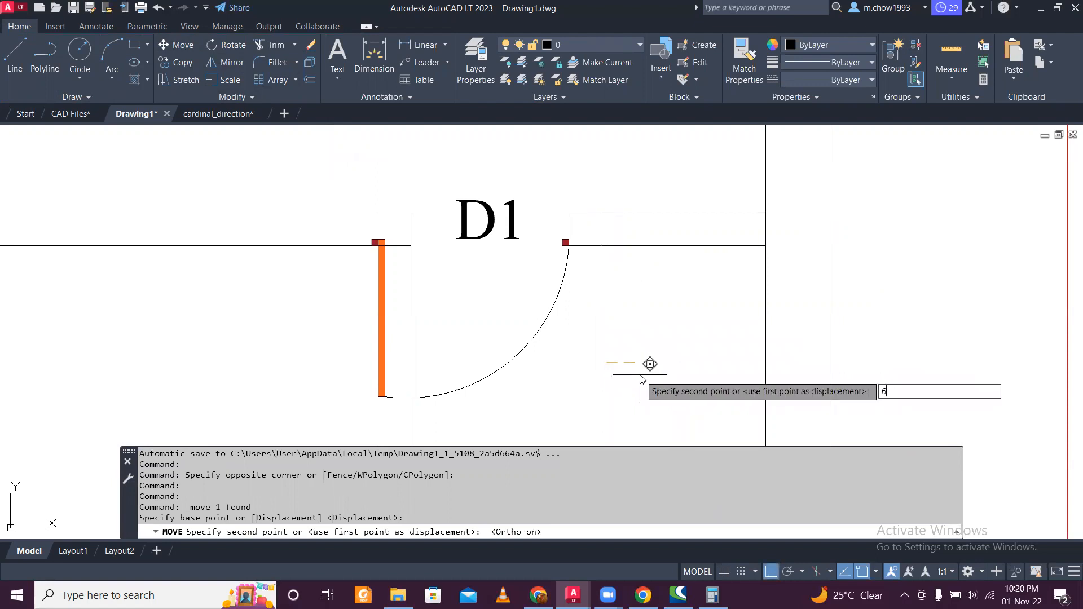
key("Return")
Step: Move the right enclosure door block by its right square's corner onto the shifted wall end line
left_click(611, 321)
left_click(529, 283)
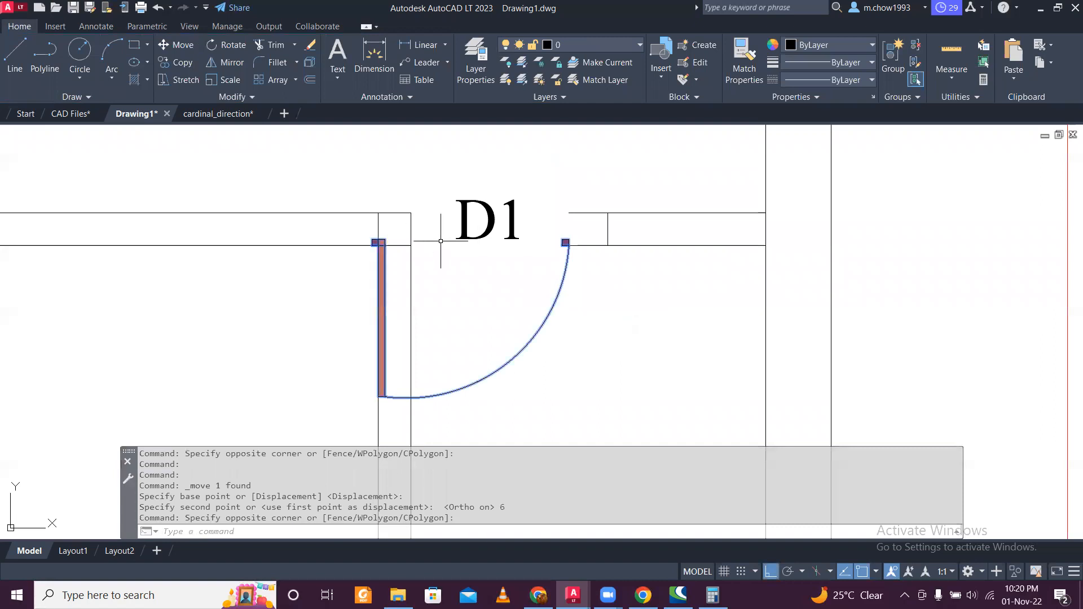
left_click(184, 51)
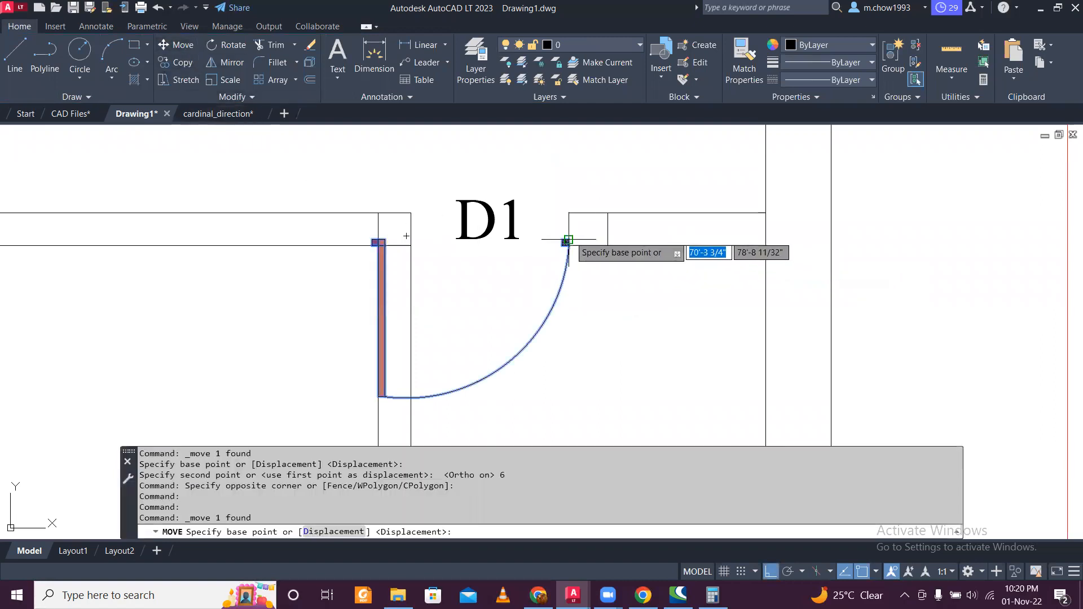
left_click(565, 242)
left_click(605, 242)
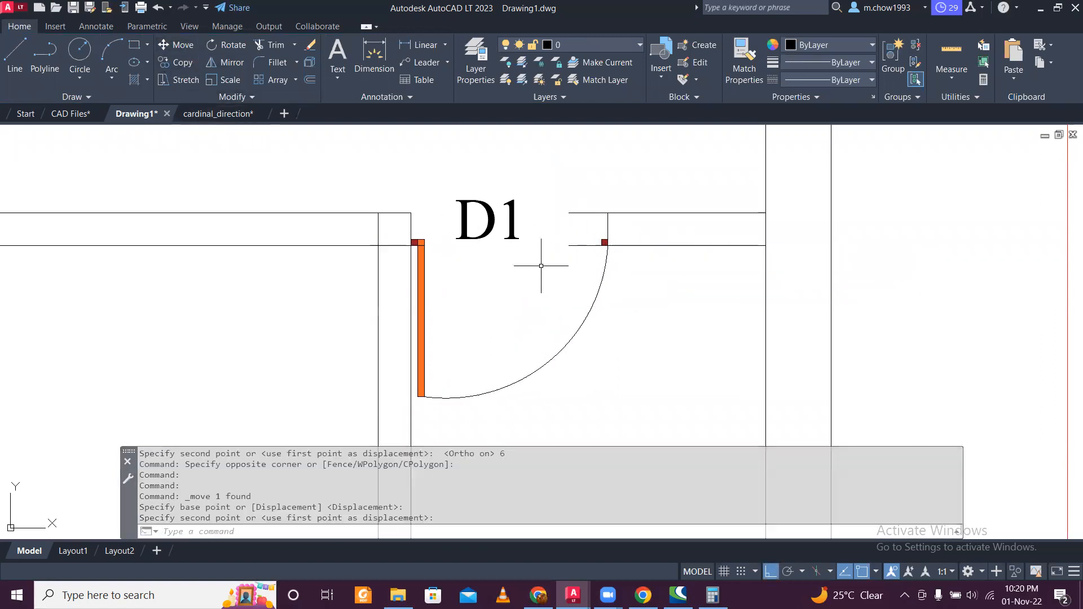
Step: Trim the leftover wall line stubs projecting into the right enclosure's door opening
scroll(606, 233, "up", 4)
type("tr")
key("Return")
left_click_drag(567, 297, 551, 159)
key("Escape")
scroll(599, 261, "down", 7)
Step: Move the right D1 label horizontally so it sits centred over the right enclosure's door opening
left_click(523, 225)
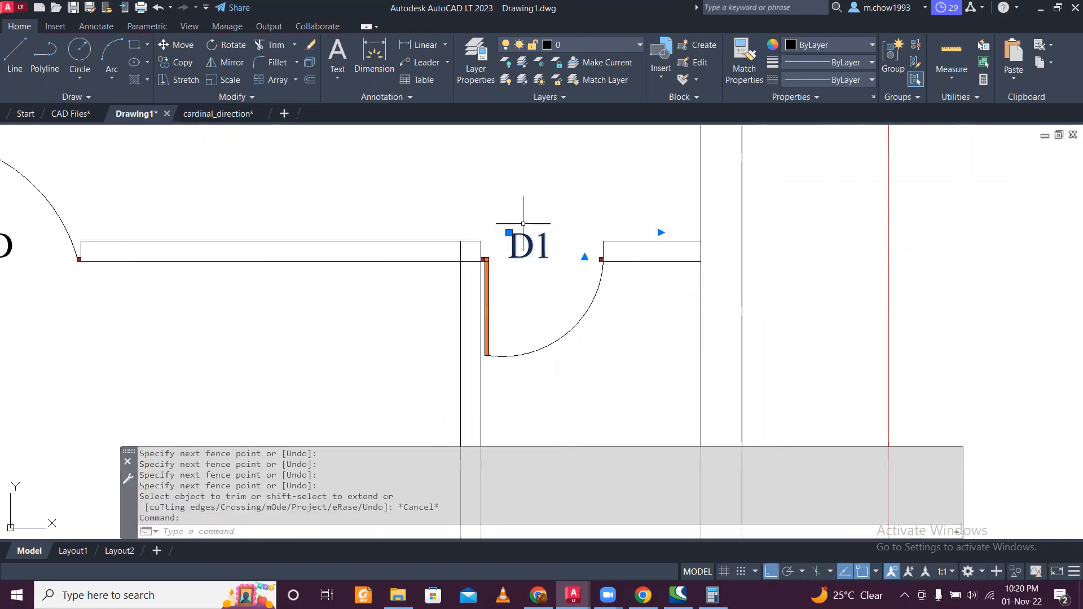
left_click(177, 45)
left_click(439, 138)
scroll(466, 184, "down", 7)
scroll(466, 184, "down", 1)
mouse_move(404, 198)
middle_mouse_down()
mouse_move(519, 215)
mouse_move(550, 250)
middle_mouse_up()
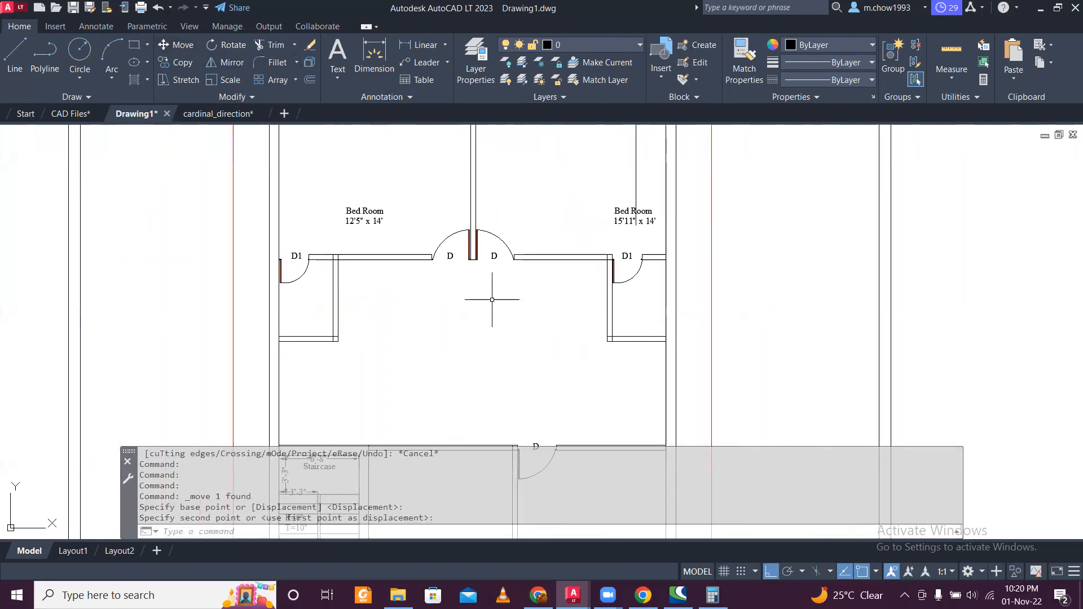
middle_click_drag(492, 300, 477, 219)
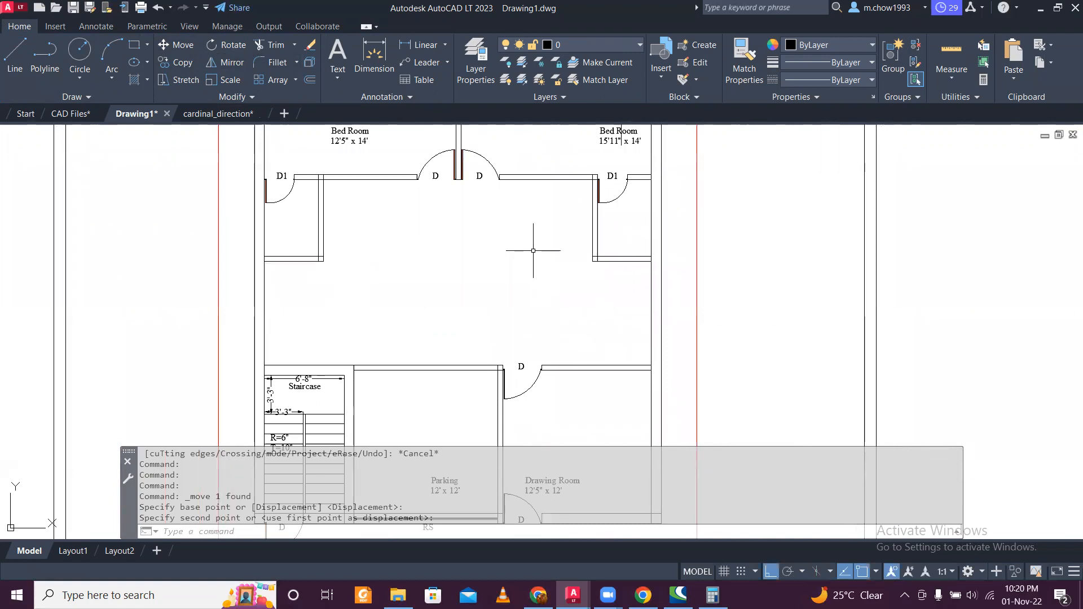
Step: Trim the overlapping inner wall lines at the left enclosure's lower-right corner
scroll(319, 265, "up", 5)
key("Return")
scroll(333, 259, "up", 4)
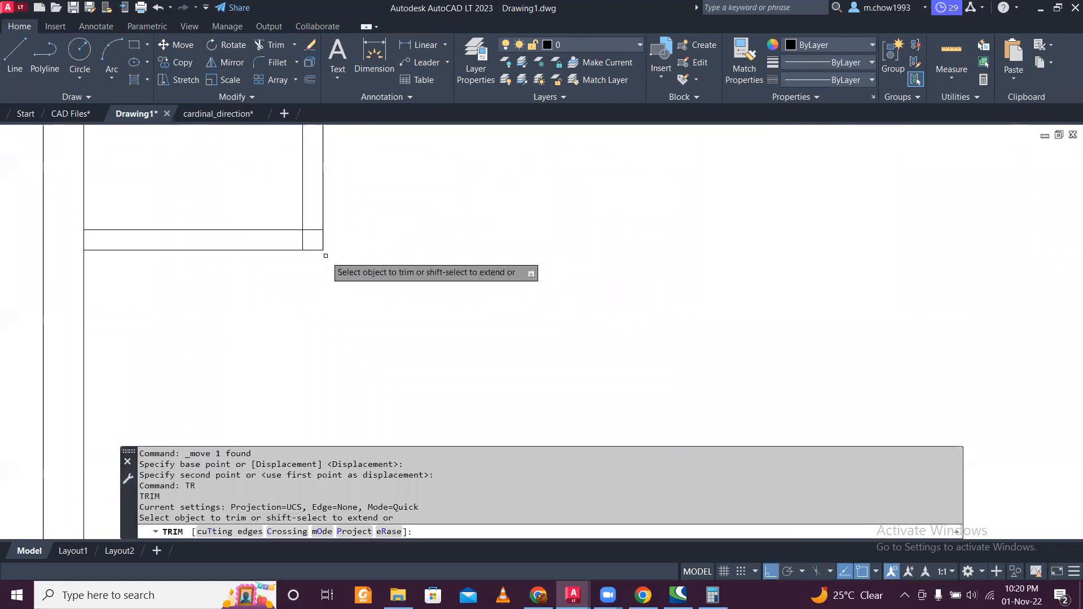
left_click(286, 229)
left_click_drag(307, 208, 297, 221)
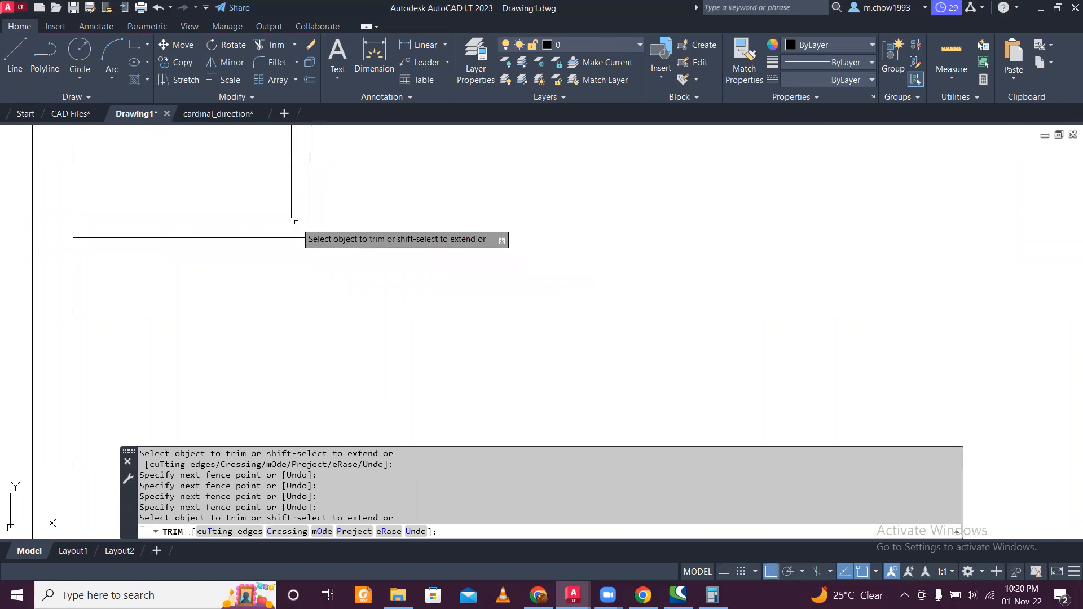
Step: Trim the overlapping inner wall lines at the right enclosure's lower-left corner
scroll(645, 239, "down", 3)
scroll(508, 223, "up", 4)
left_click_drag(537, 223, 528, 214)
scroll(564, 259, "down", 5)
scroll(547, 276, "up", 4)
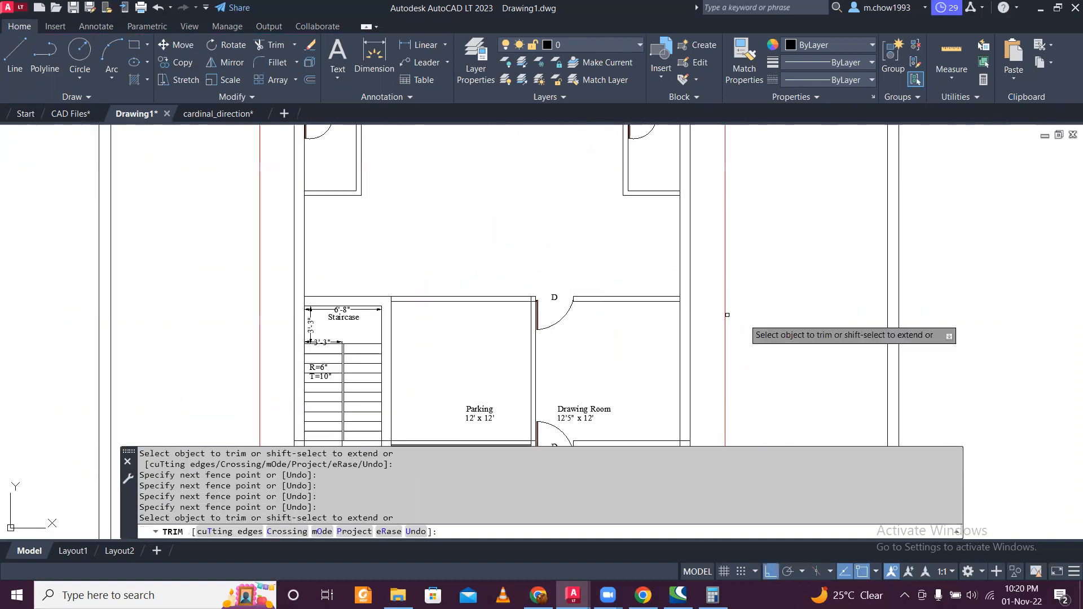
key("Escape")
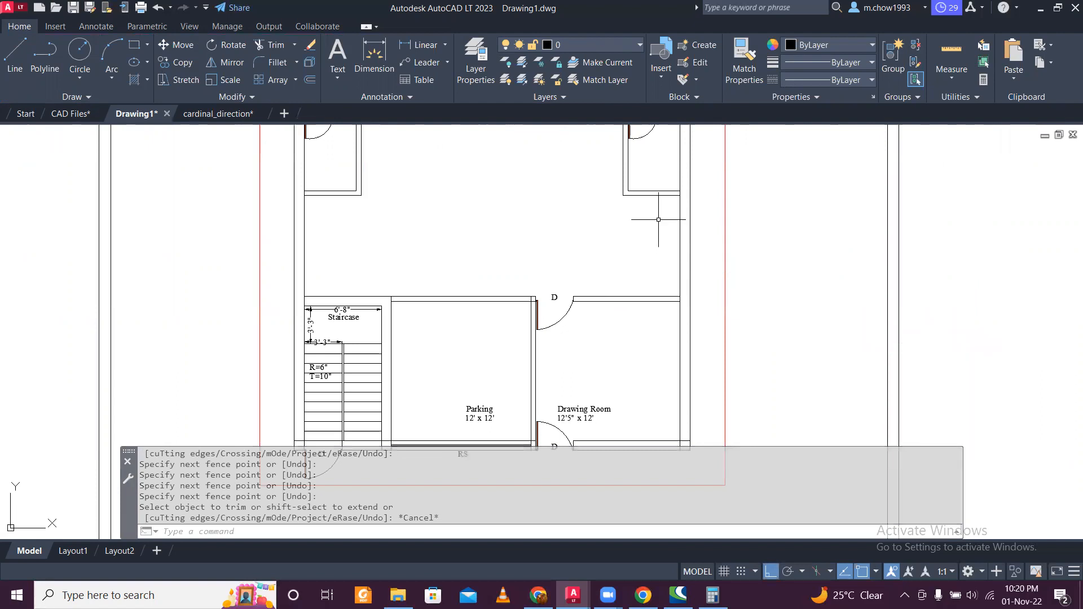
Step: Extend both lines of the right enclosure's left wall down to the drawing room's upper wall
scroll(621, 218, "down", 2)
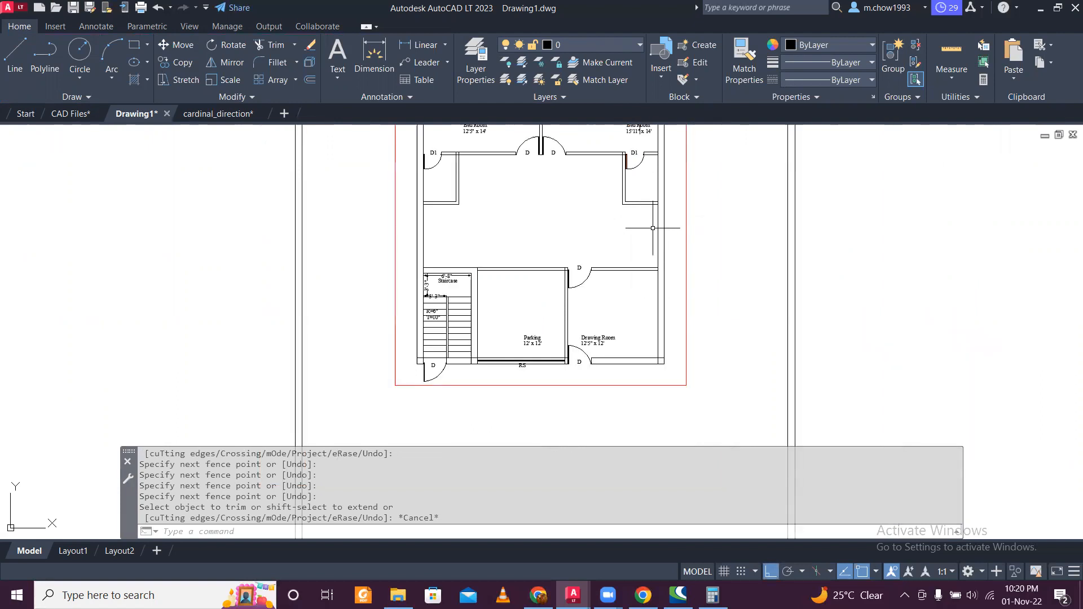
scroll(653, 228, "up", 2)
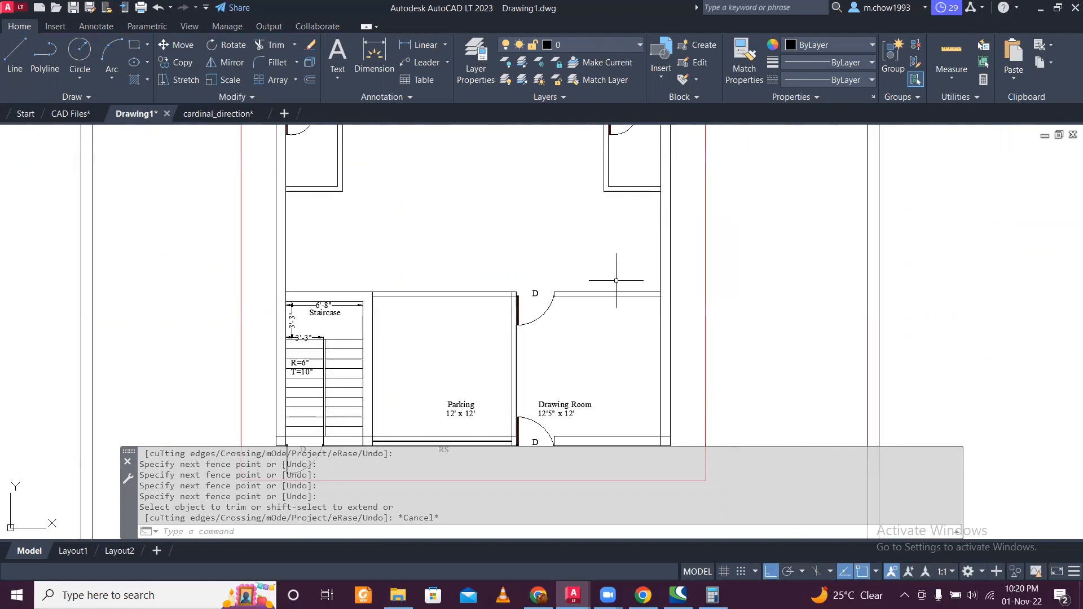
left_click(588, 291)
type("ex")
key("Return")
left_click_drag(626, 169, 593, 175)
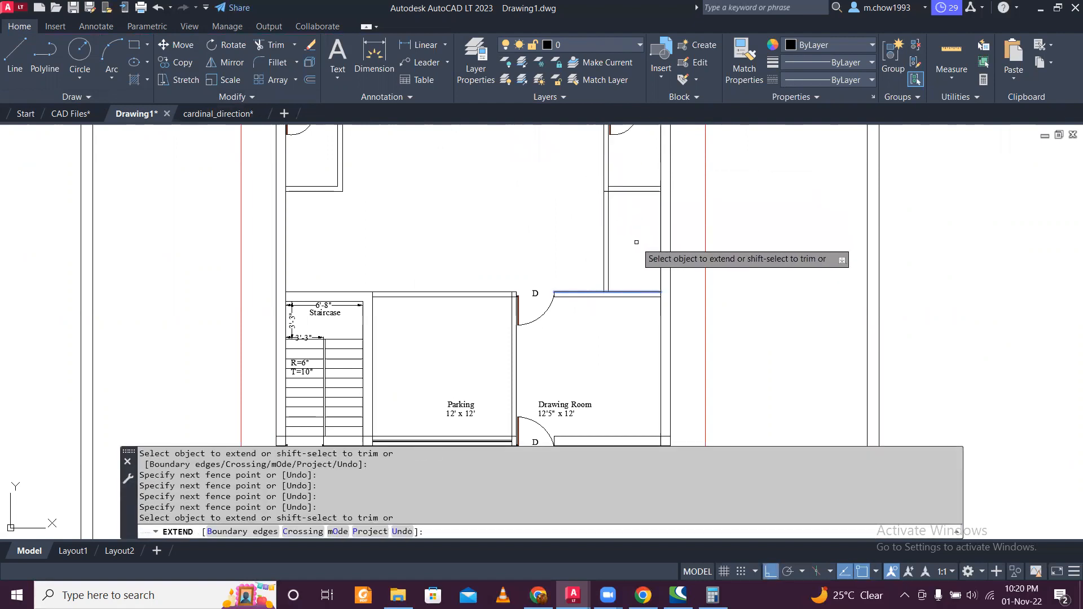
key("Escape")
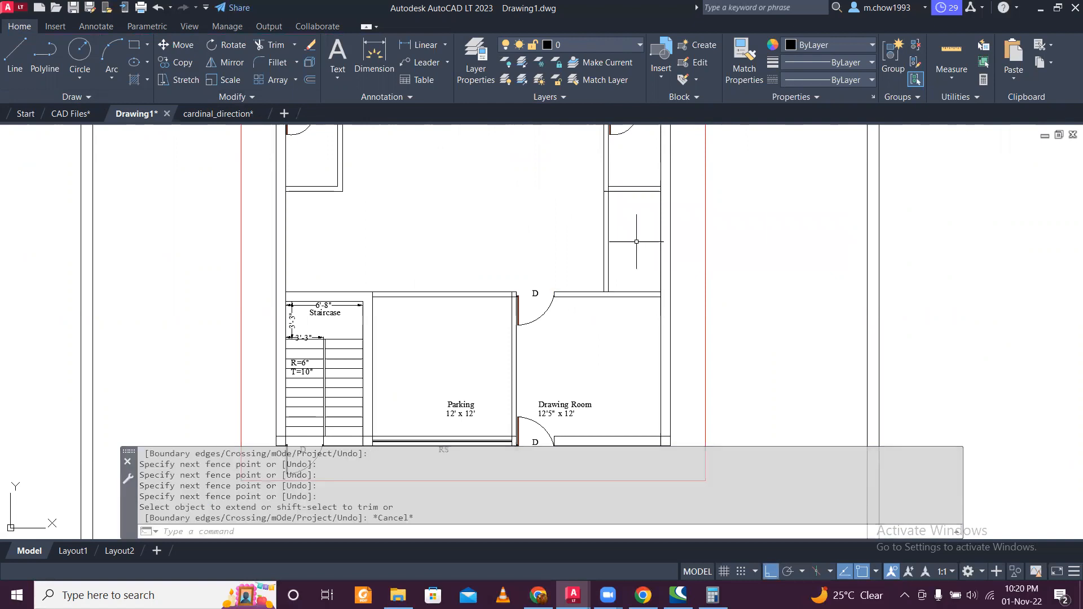
Step: Offset the upper line of the drawing room's top wall 2'6" upward
type("o")
key("Return")
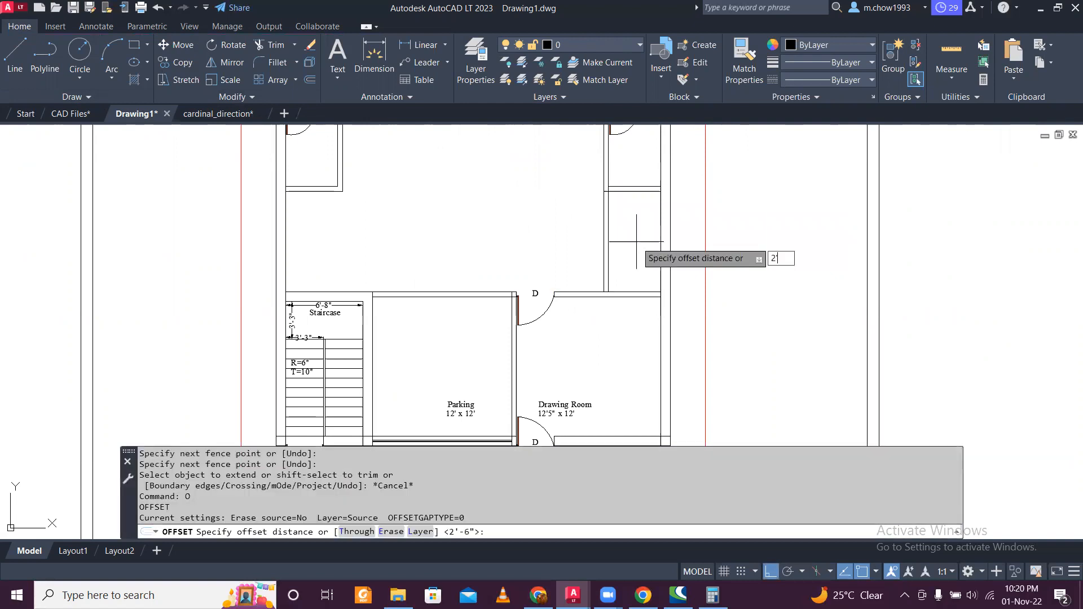
key("Return")
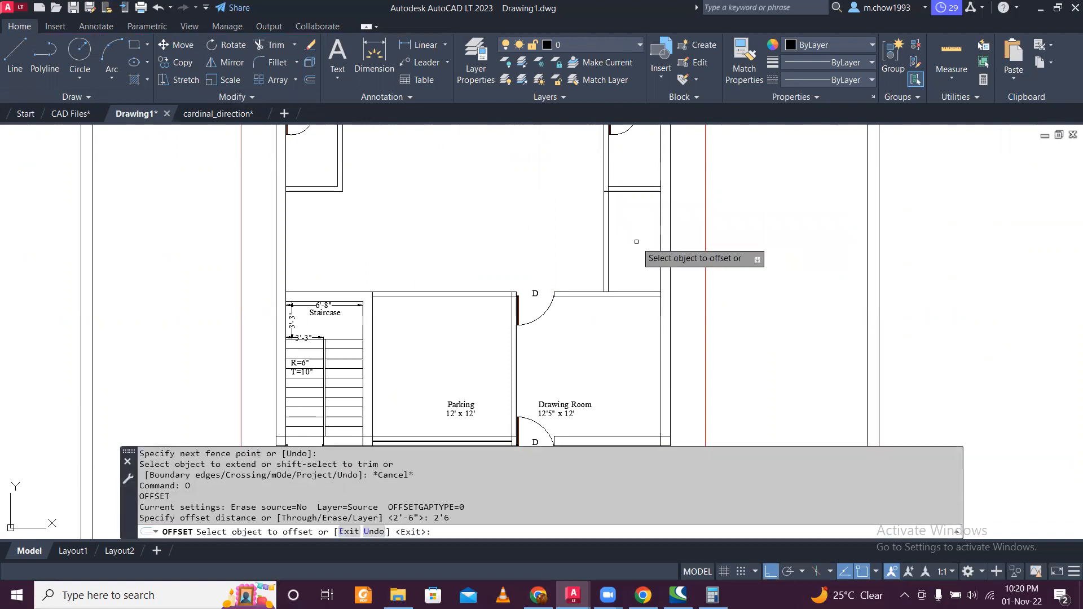
left_click(636, 292)
left_click(632, 254)
key("Escape")
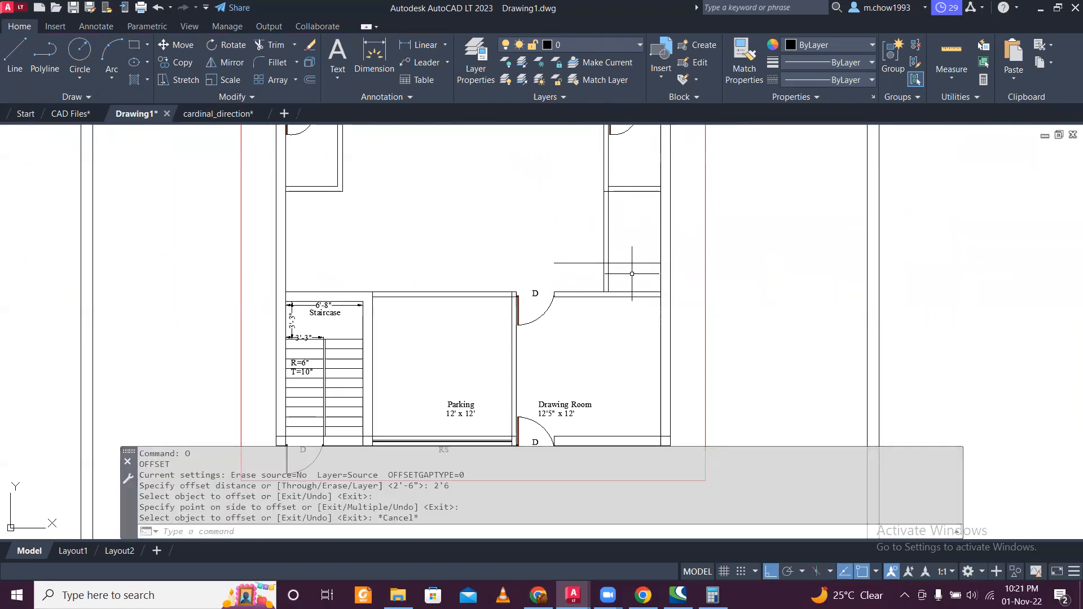
Step: Trim the extended wall below the offset line and the line's excess on both sides, leaving a capped wall end above a door opening
key("Return")
mouse_move(632, 274)
left_mouse_down()
mouse_move(587, 273)
mouse_move(620, 276)
left_mouse_up()
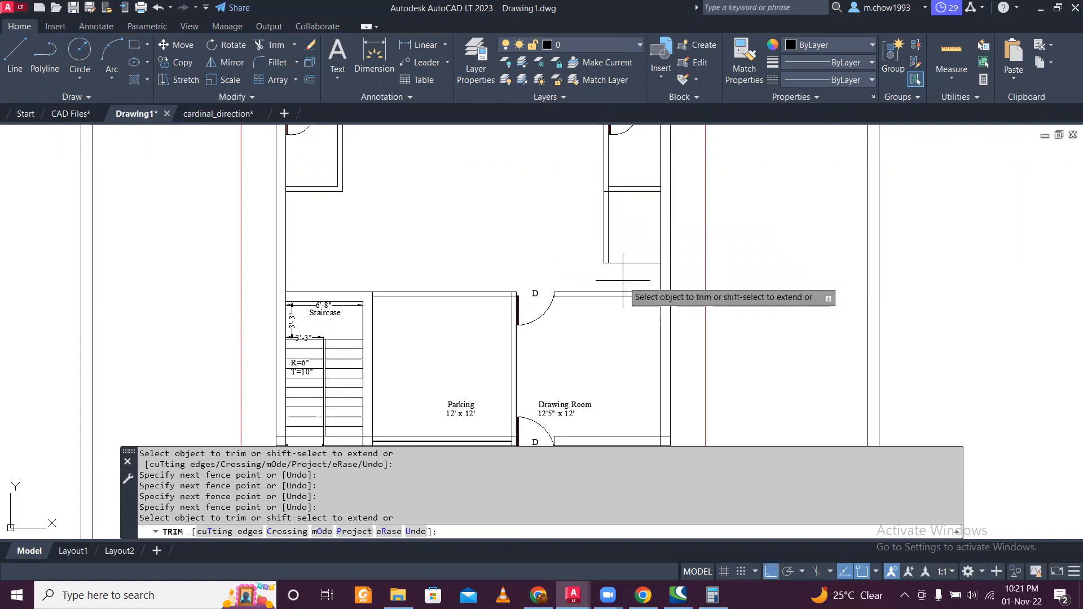
key("Escape")
Step: Copy the right enclosure's door block with its D1 label straight down to just beside the new wall end
scroll(617, 266, "down", 5)
scroll(617, 200, "up", 6)
left_click(630, 252)
left_click(628, 250)
left_click(640, 259)
left_click(625, 215)
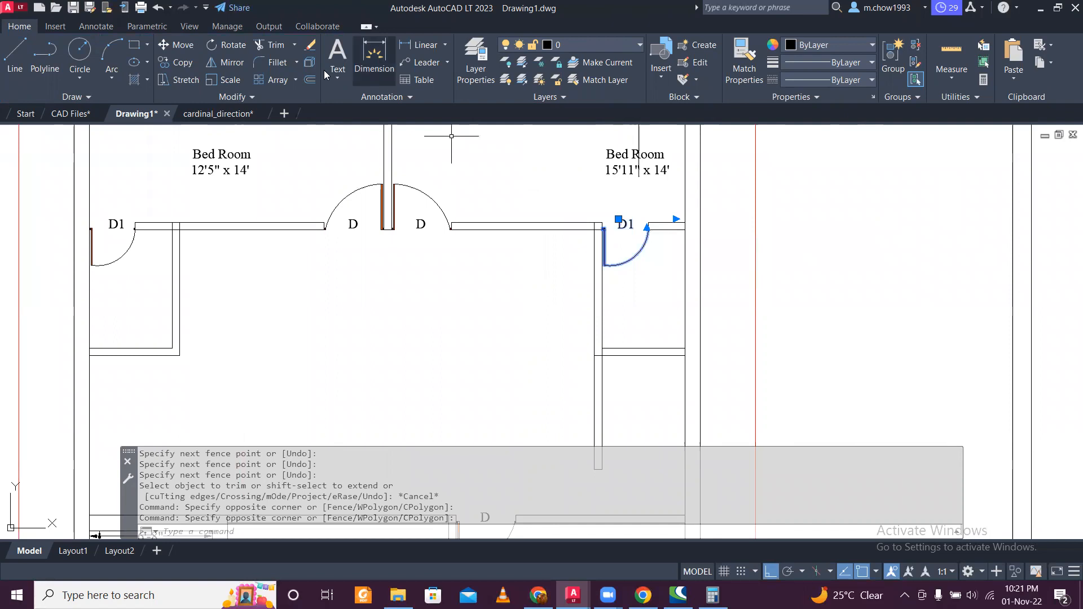
left_click(176, 62)
scroll(599, 234, "up", 3)
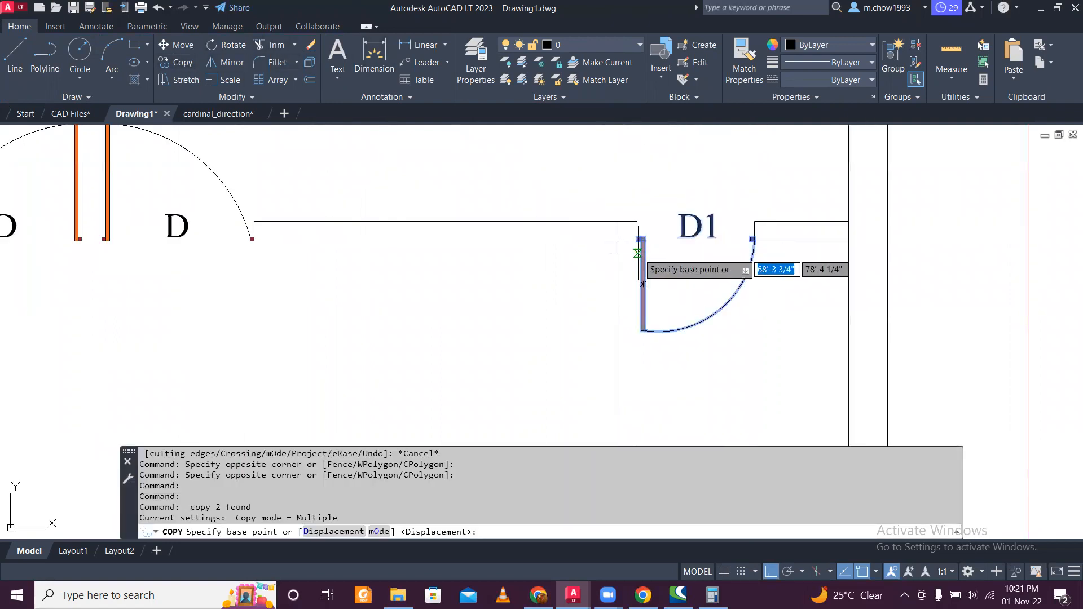
left_click(635, 243)
scroll(630, 231, "down", 4)
scroll(638, 405, "up", 2)
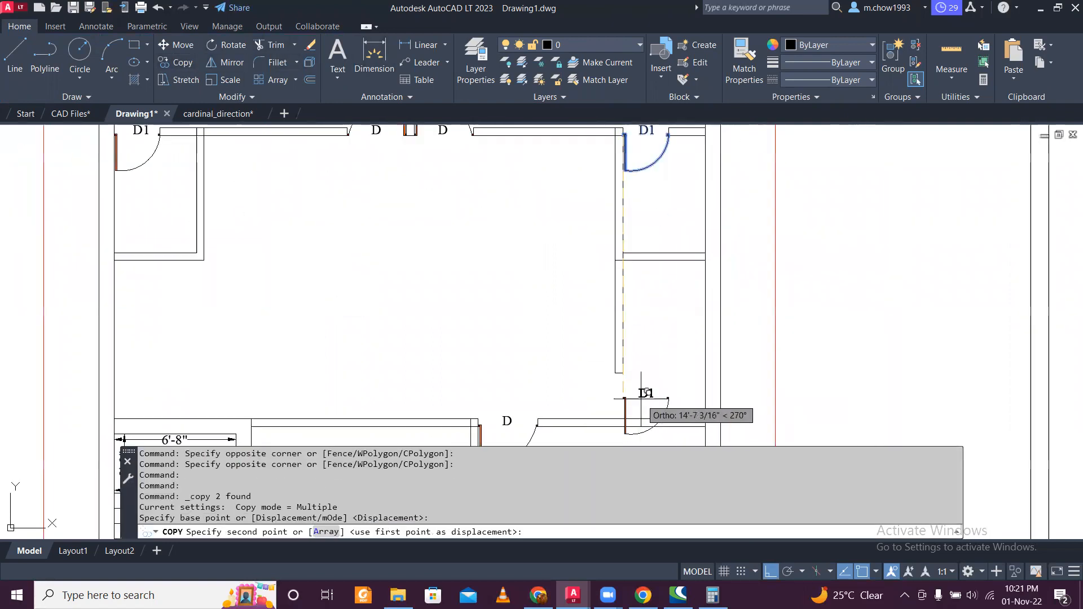
left_click(653, 372)
key("Escape")
Step: Rotate the copied door block a quarter turn counterclockwise about the square at its arc end
scroll(670, 398, "up", 2)
left_click(679, 406)
left_click(629, 354)
middle_click_drag(649, 355, 612, 298)
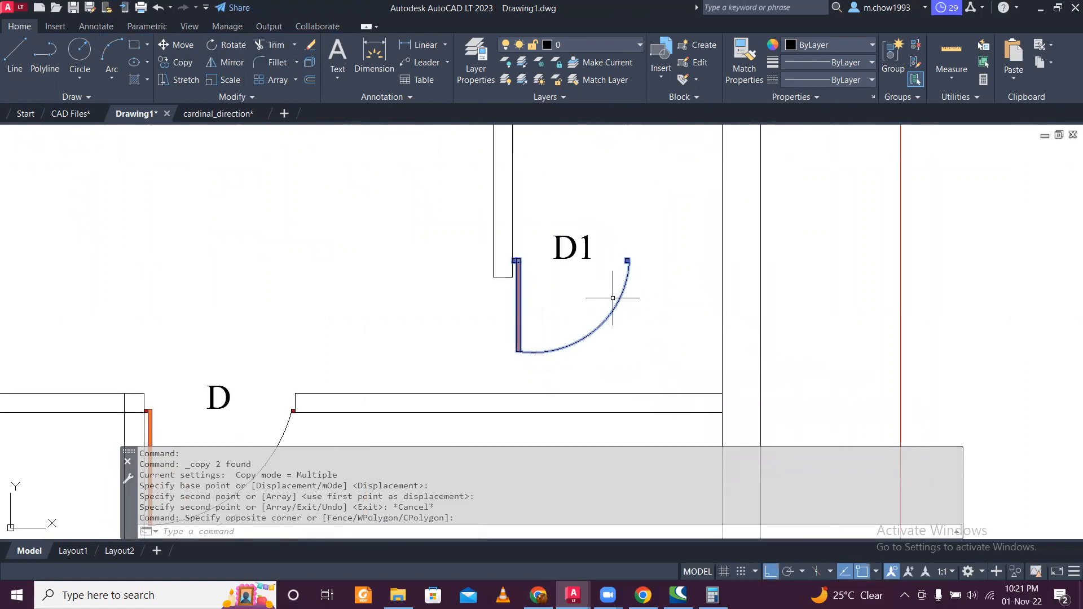
left_click(227, 44)
left_click(628, 260)
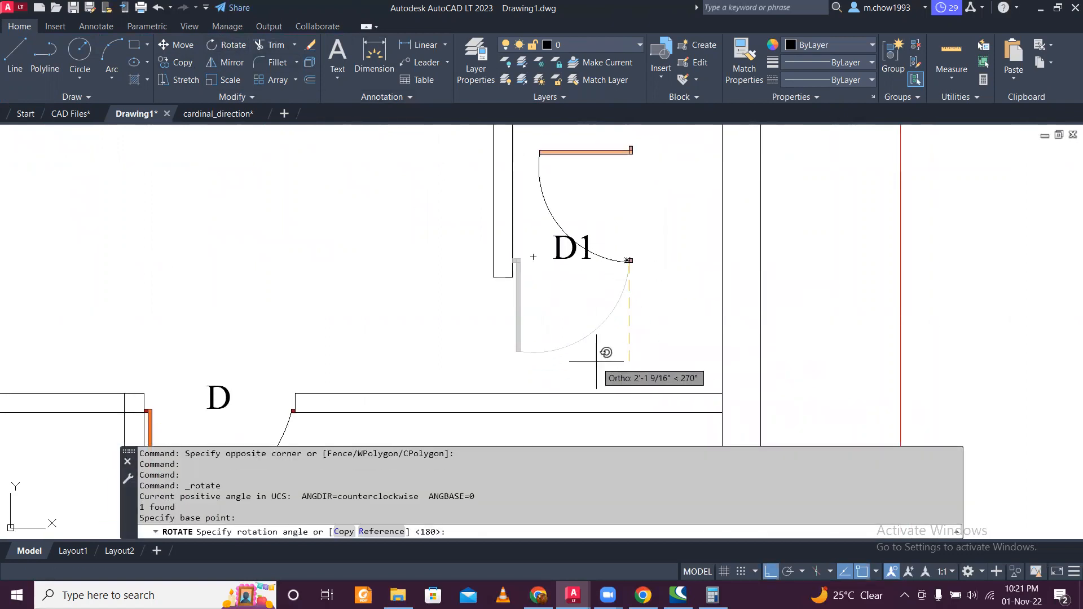
left_click(600, 194)
Step: Move the rotated door block by the corner of its upper square onto the outer corner of the new wall end
left_click(648, 254)
left_click(595, 277)
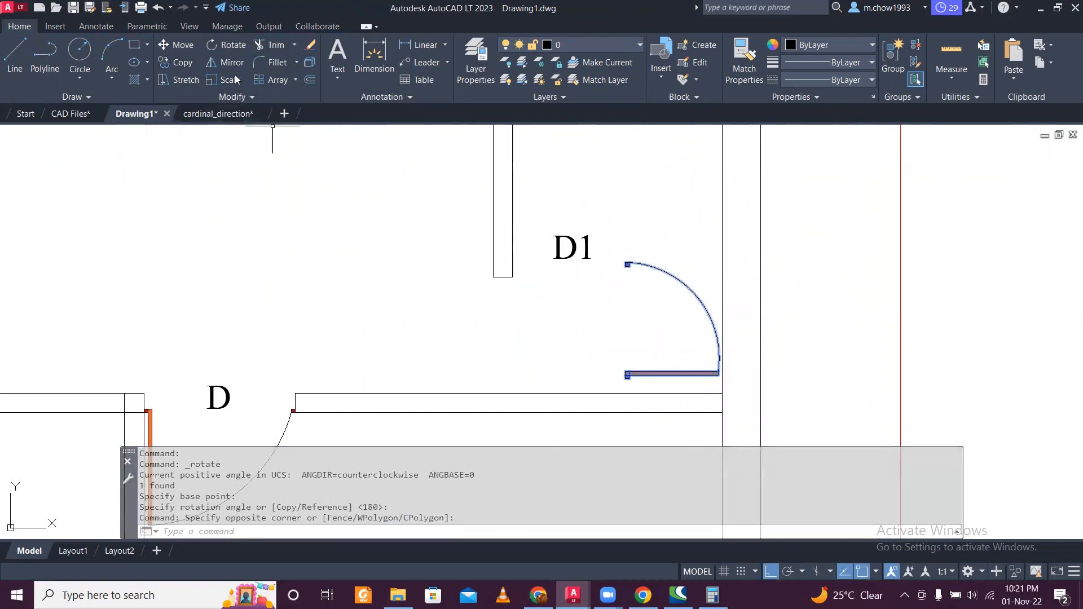
left_click(174, 46)
scroll(637, 262, "up", 4)
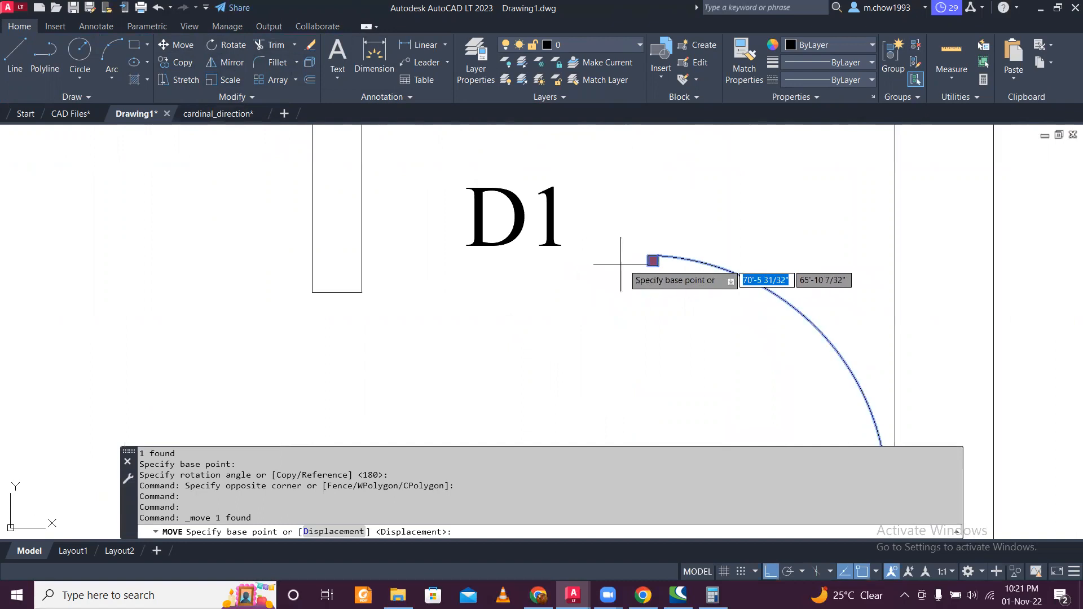
left_click(648, 252)
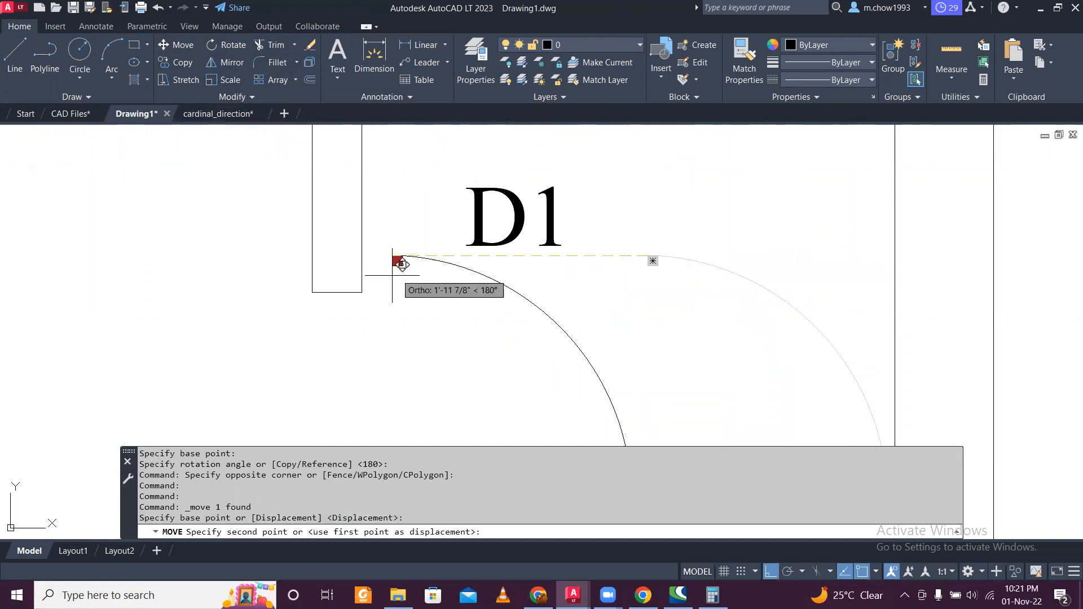
left_click(317, 294)
Step: Turn off Ortho and move the copied D1 label down into the new door's swing area
scroll(429, 235, "down", 3)
scroll(467, 276, "up", 1)
left_click(481, 242)
left_click(447, 190)
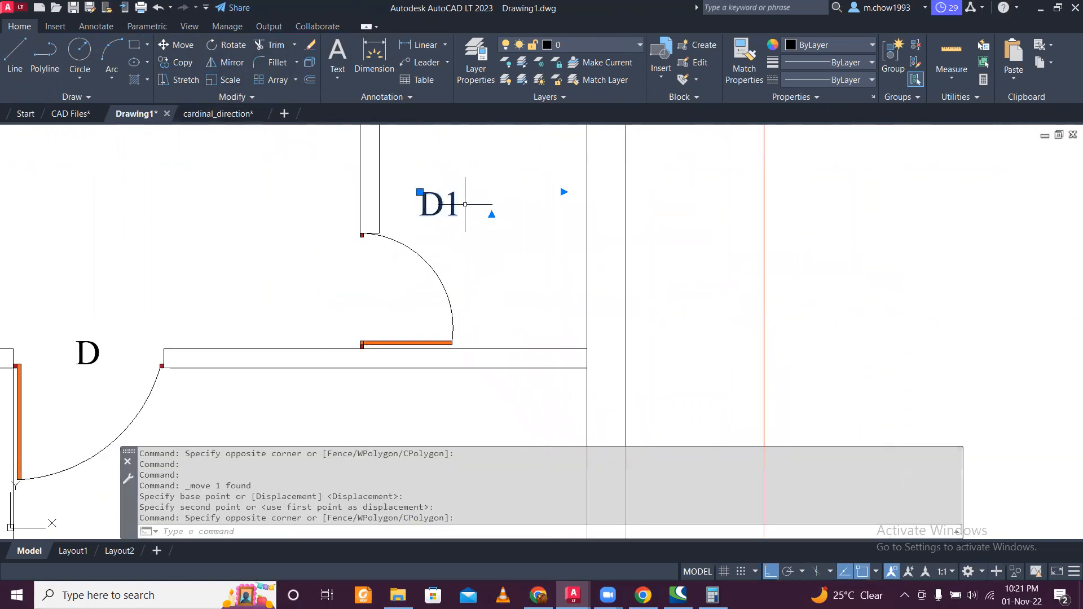
left_click(771, 572)
left_click(194, 47)
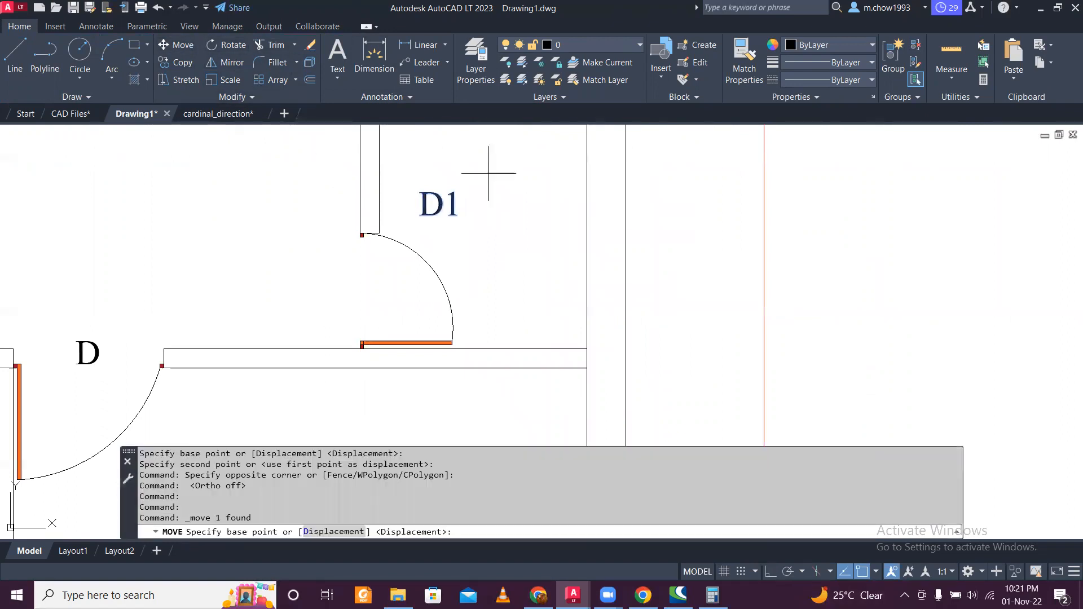
left_click(502, 206)
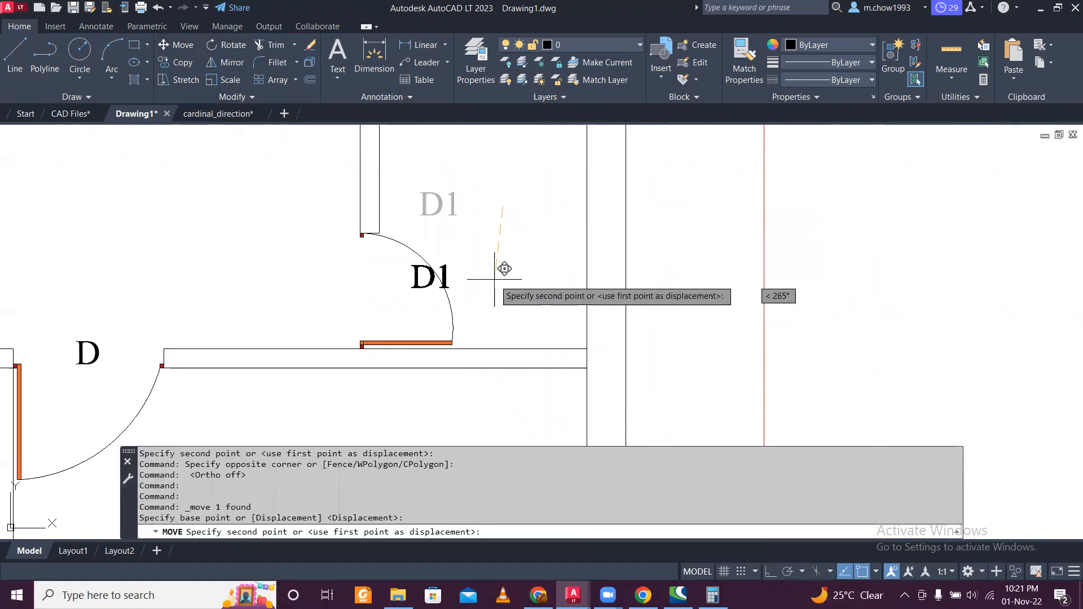
scroll(465, 282, "up", 2)
left_click(454, 292)
Step: Shift the D1 label slightly left and down so it sits within the new door opening
left_click(389, 313)
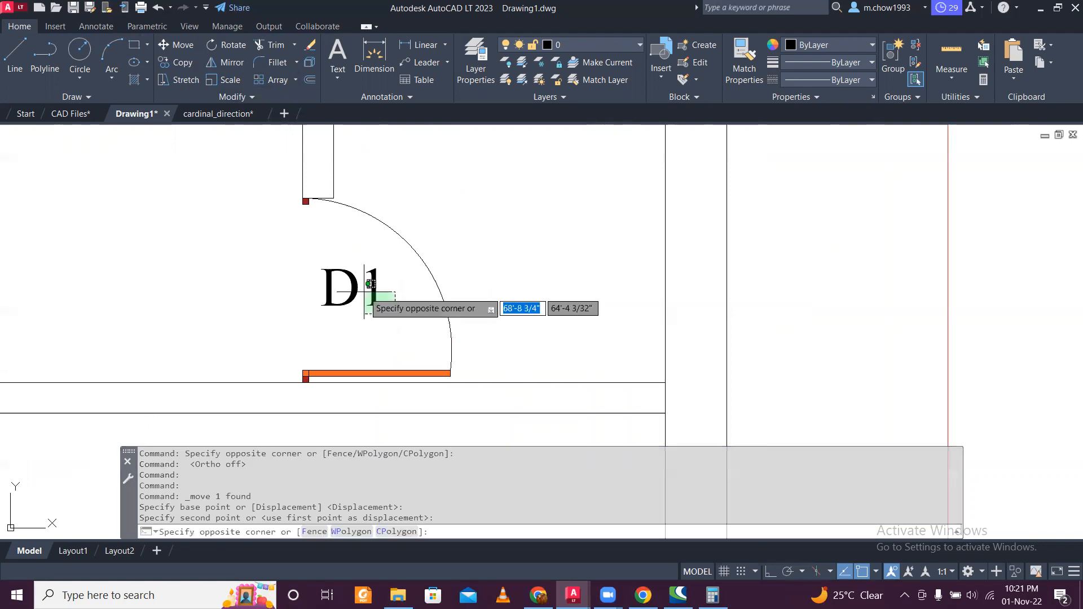
left_click(361, 289)
left_click(132, 198)
left_click(116, 208)
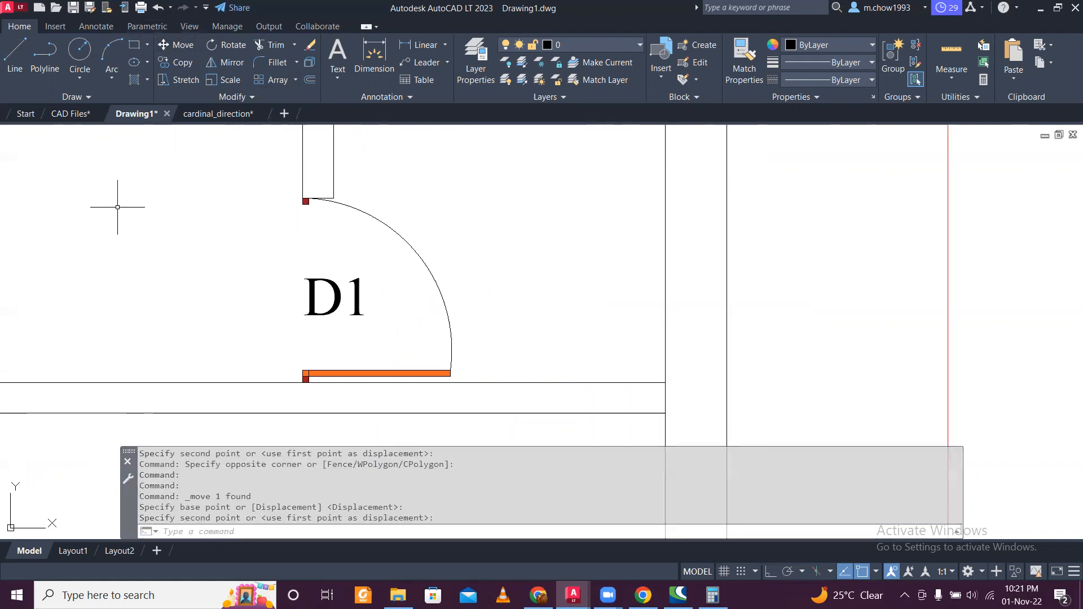
Step: Copy the left "Bed Room 12'5" x 14'" label into the left enclosure below its D1 door
scroll(344, 218, "down", 6)
mouse_move(336, 218)
middle_mouse_down()
mouse_move(507, 297)
mouse_move(551, 285)
middle_mouse_up()
scroll(507, 296, "down", 2)
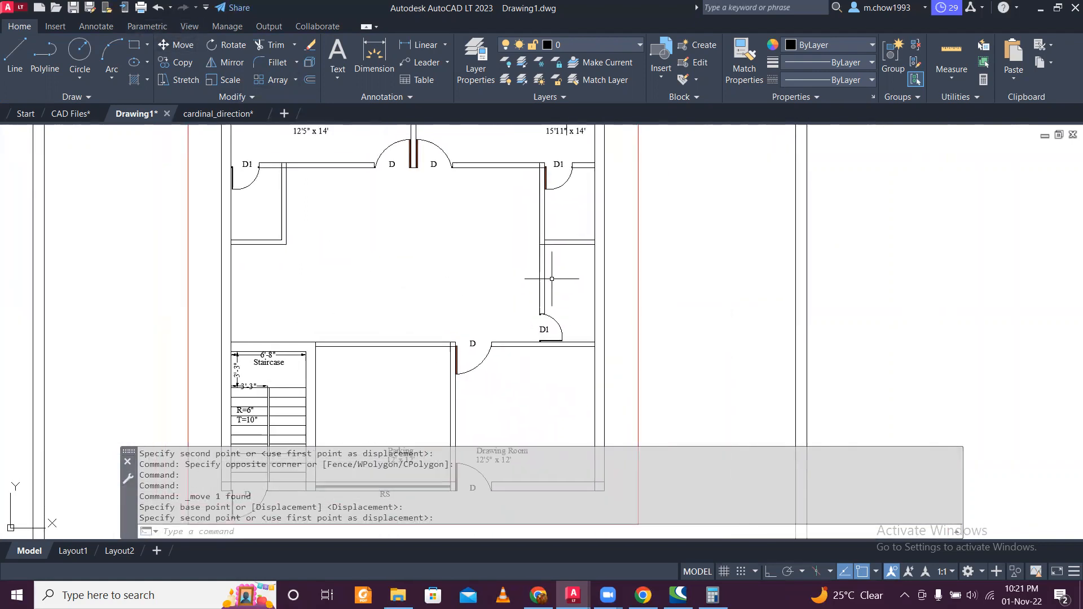
scroll(519, 242, "down", 2)
scroll(389, 176, "up", 6)
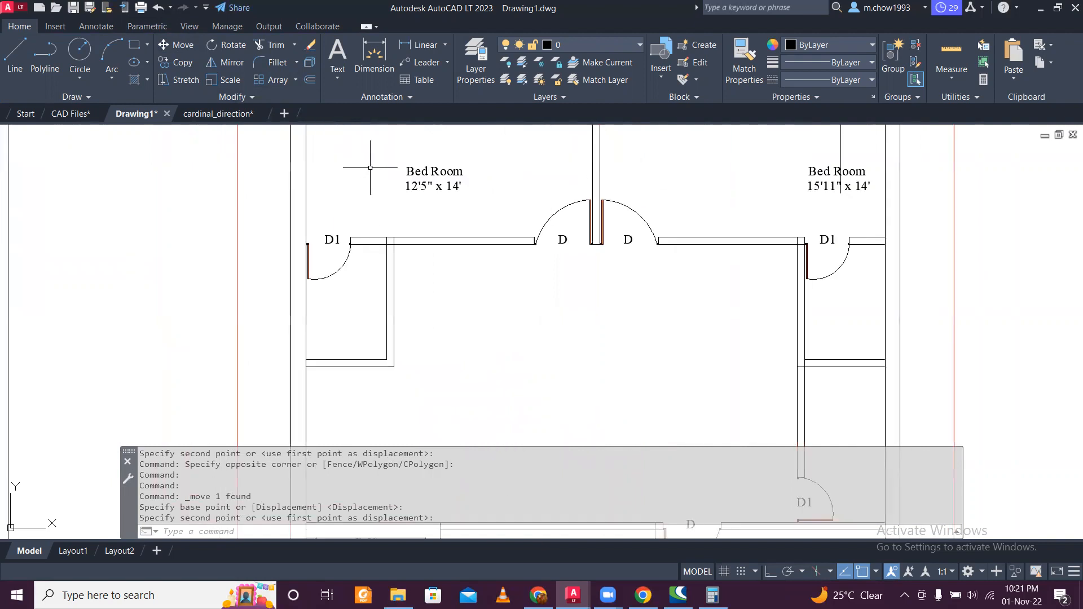
left_click(450, 200)
left_click(447, 158)
left_click(176, 62)
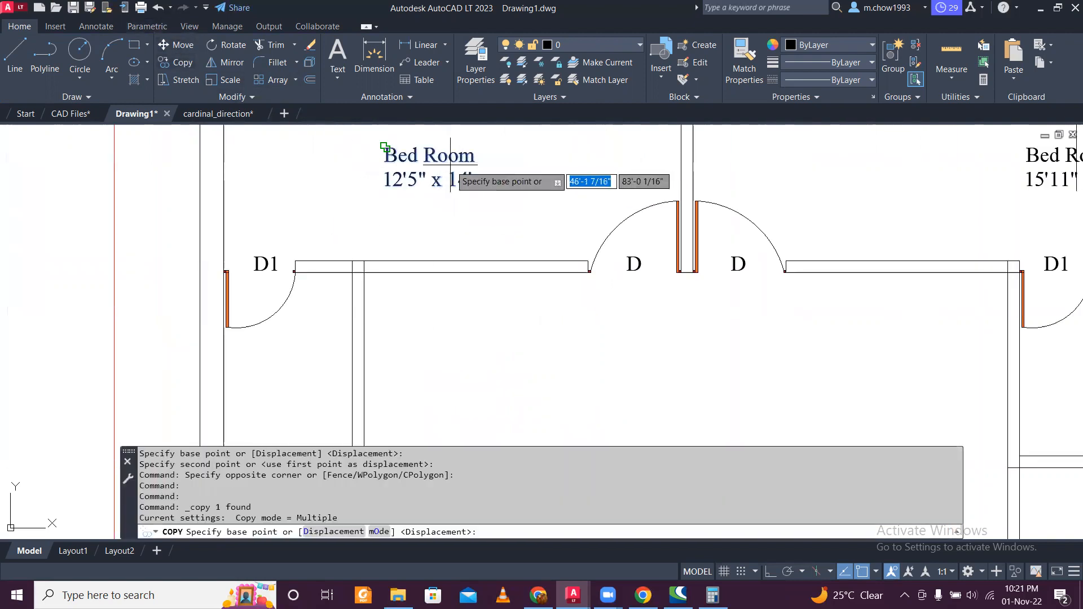
left_click(388, 181)
scroll(419, 197, "down", 2)
scroll(321, 344, "up", 2)
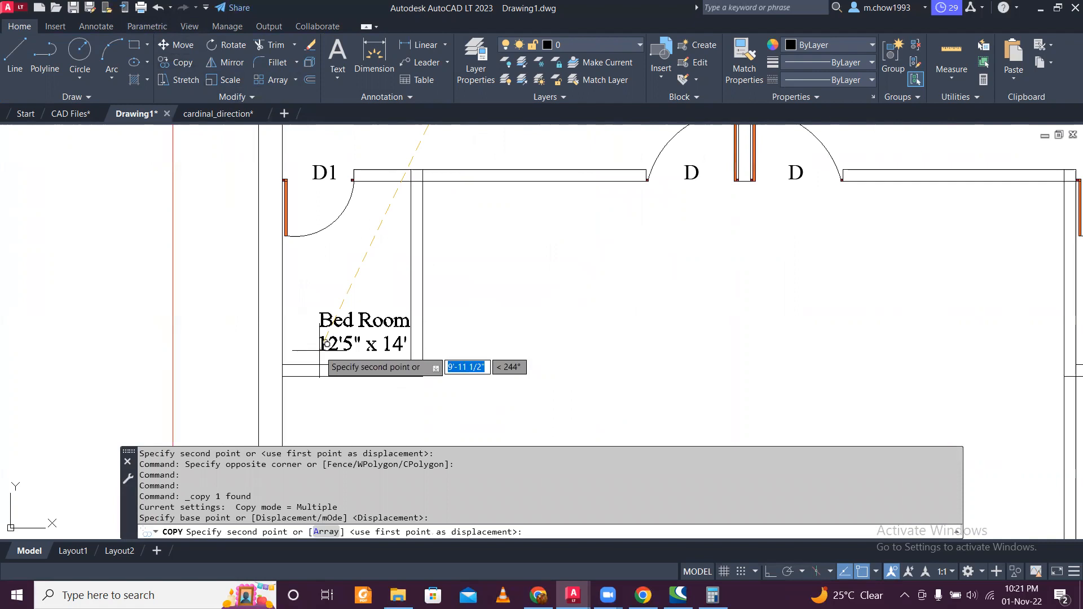
key("Escape")
Step: Replace the copied label's room name with "Toilet", keeping the size text on a separate second line
left_click(352, 324)
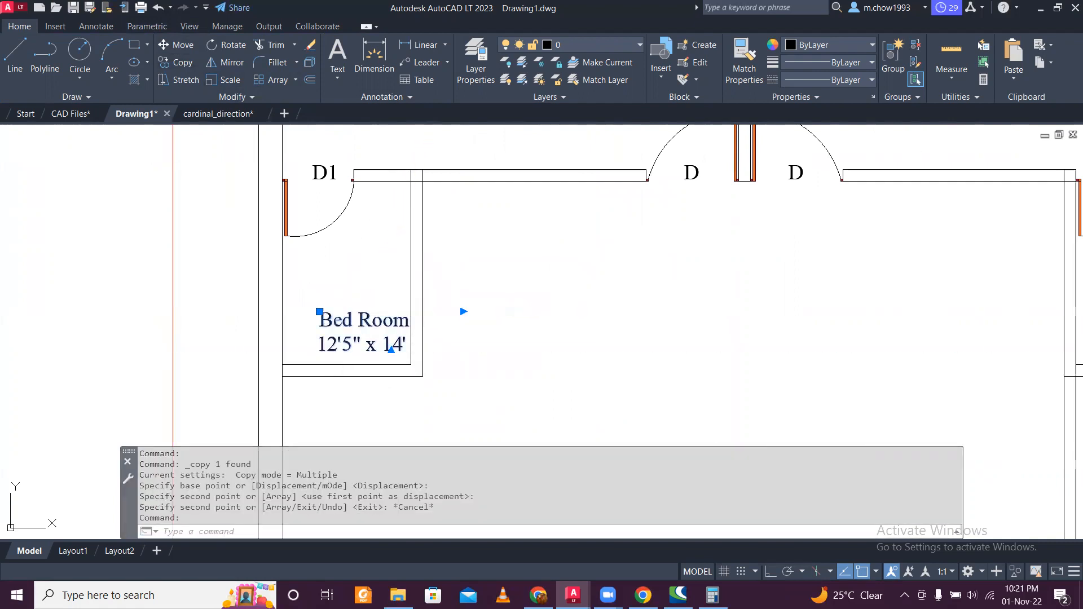
double_click(352, 324)
left_click_drag(414, 320, 243, 336)
type("toilet")
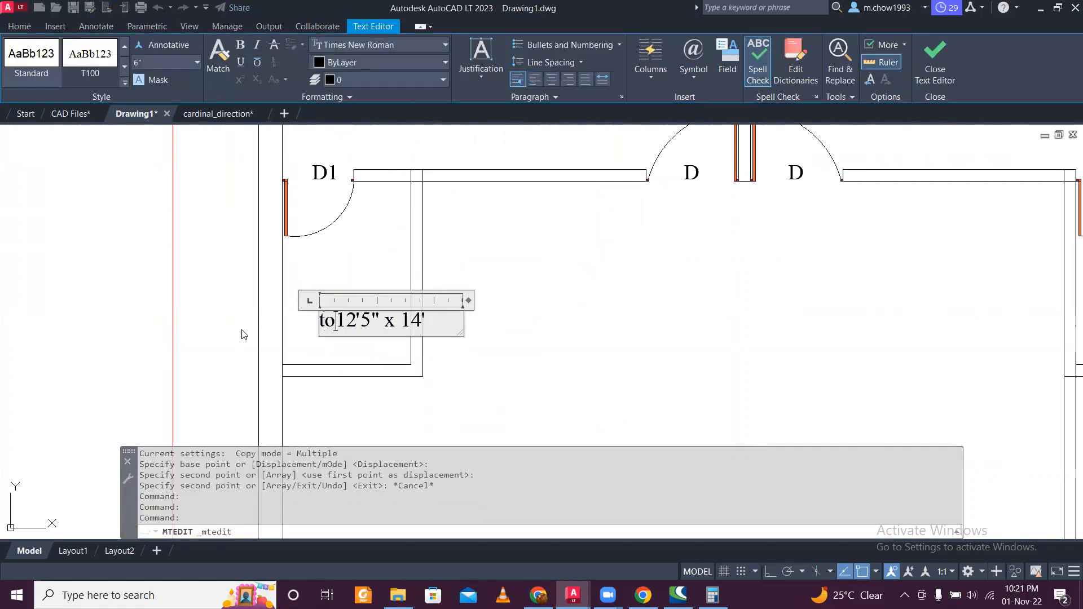
key("BackSpace")
key("BackSpace")
key("BackSpace")
key("BackSpace")
key("BackSpace")
key("BackSpace")
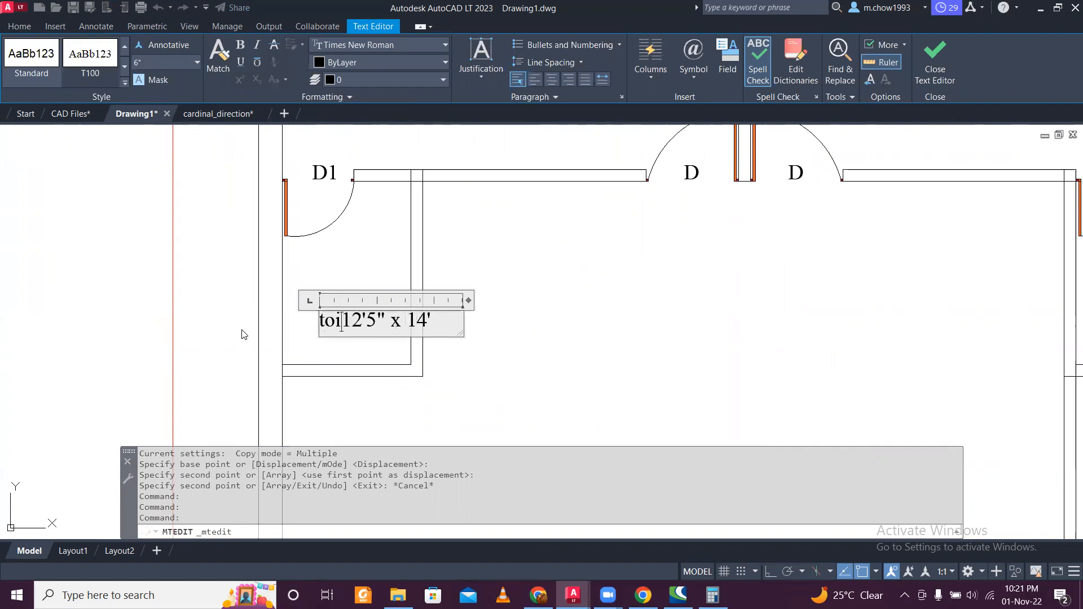
type("Toilet")
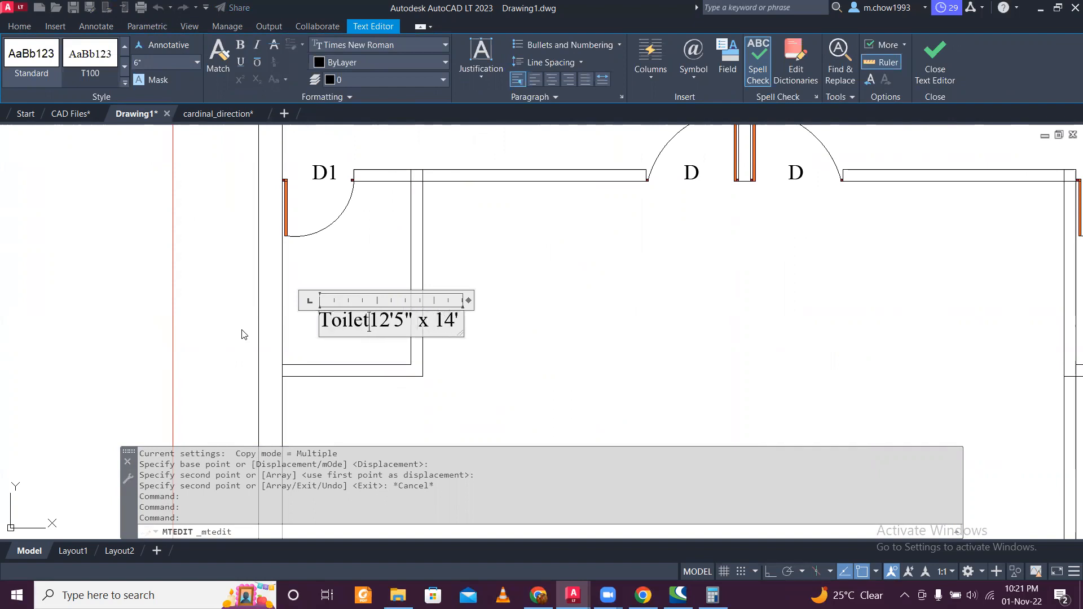
key("Return")
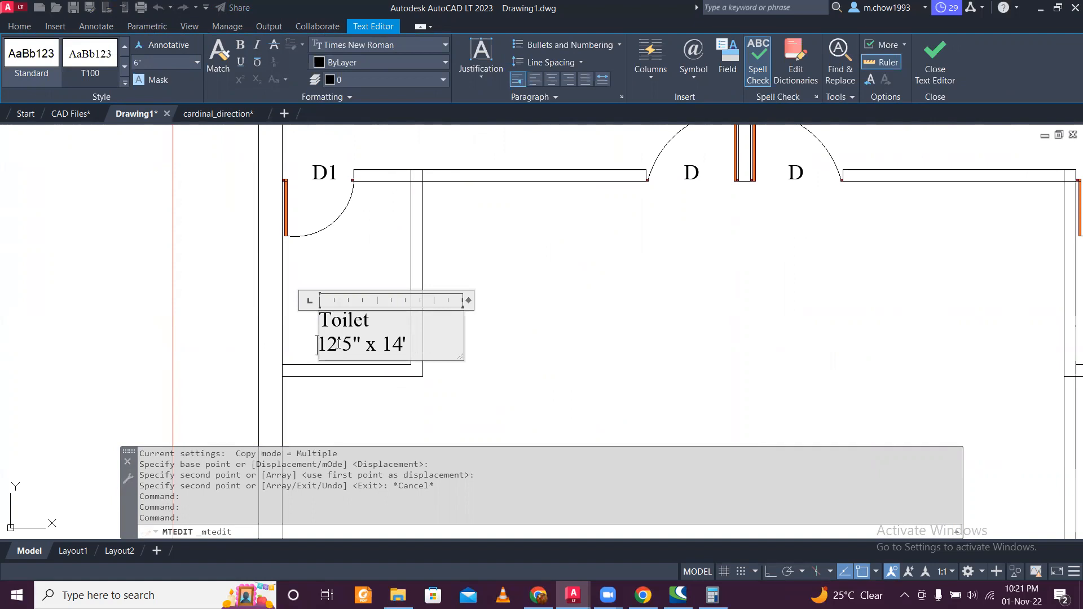
Step: Change the left Toilet label's size text to 4'6" x 6'5" and finish editing
left_click_drag(339, 342, 320, 344)
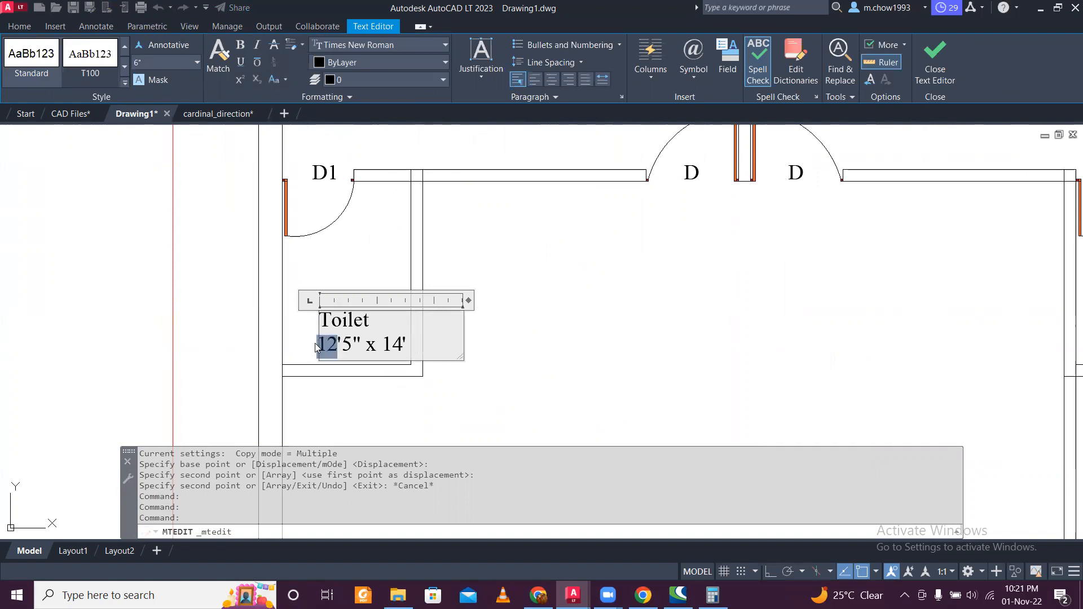
type("4")
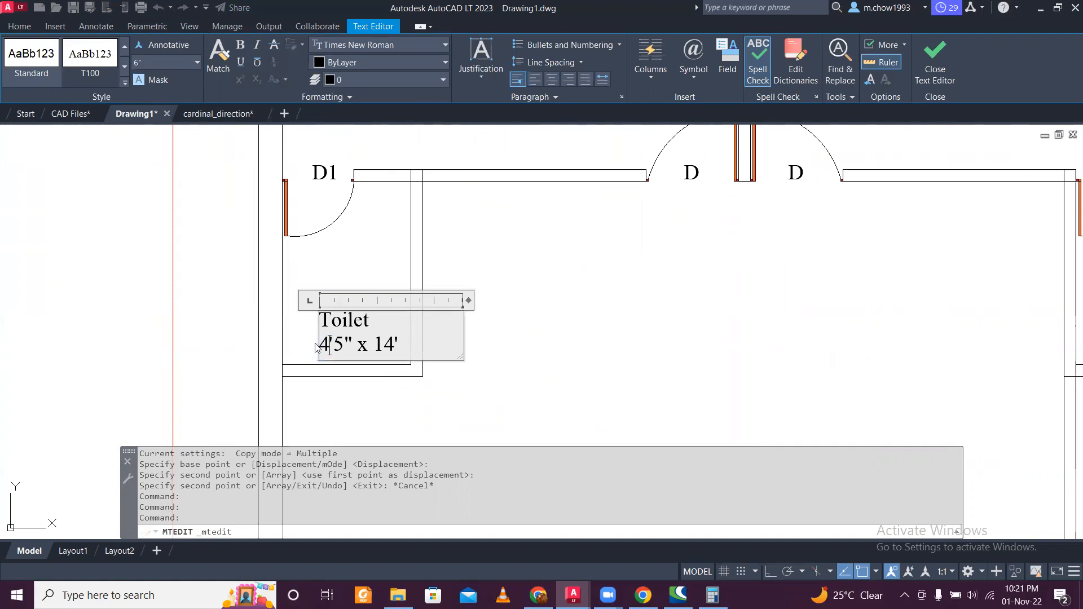
type("6")
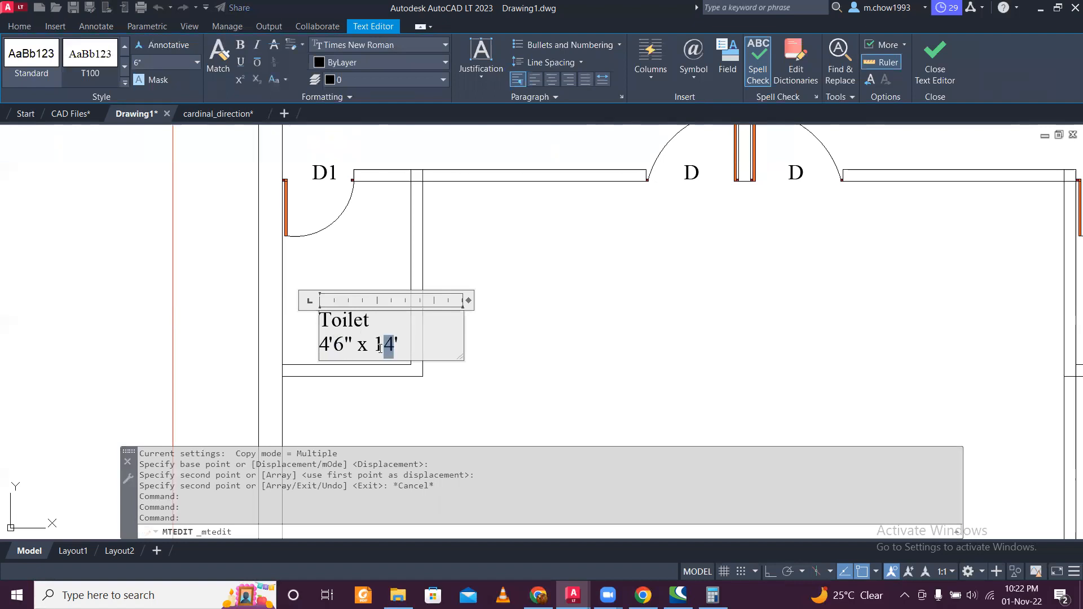
type("6")
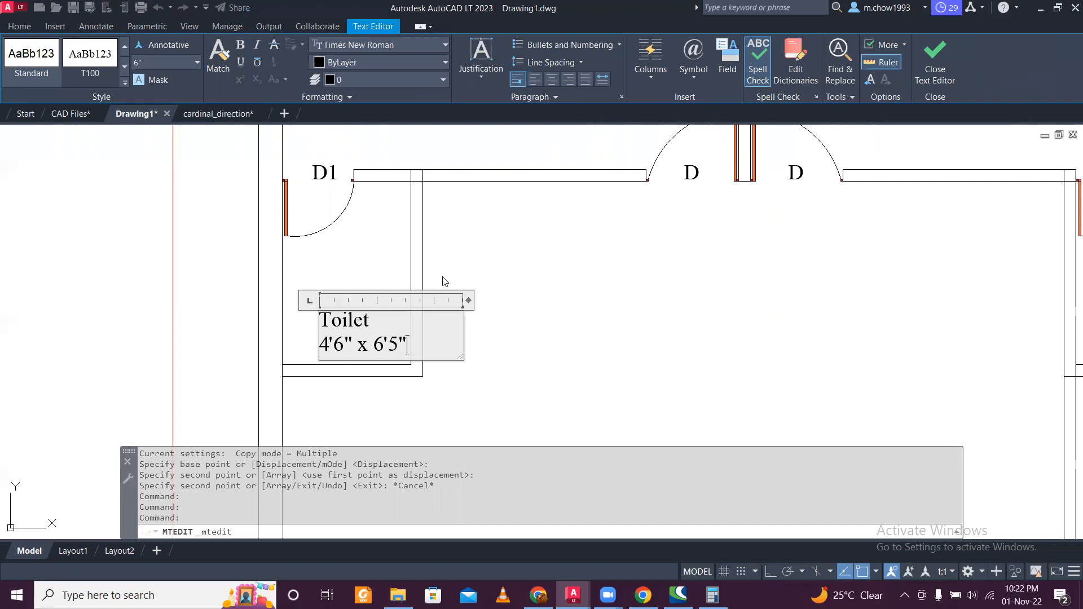
left_click(540, 253)
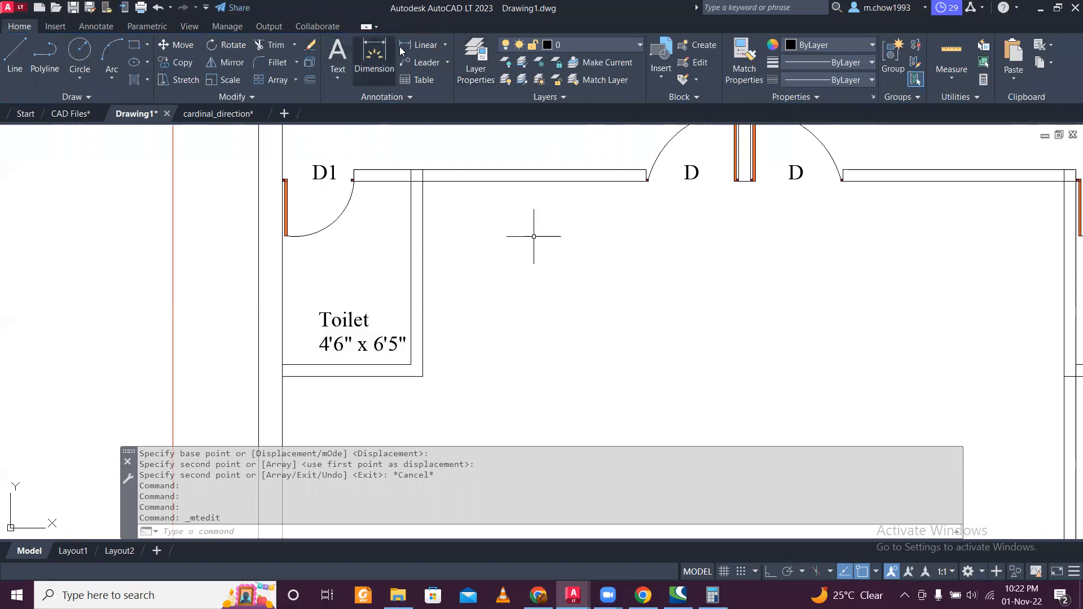
Step: Measure the left toilet's inside width and depth with linear dimensions, without keeping the depth dimension
left_click(422, 45)
left_click(284, 284)
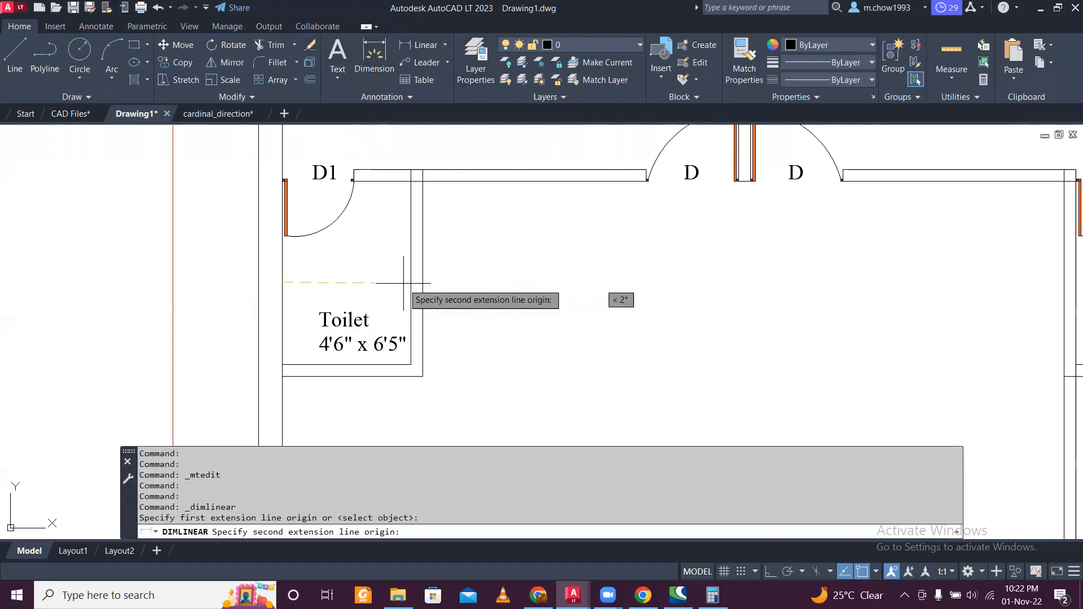
left_click(410, 284)
left_click(411, 181)
key("Return")
left_click(400, 181)
left_click(399, 364)
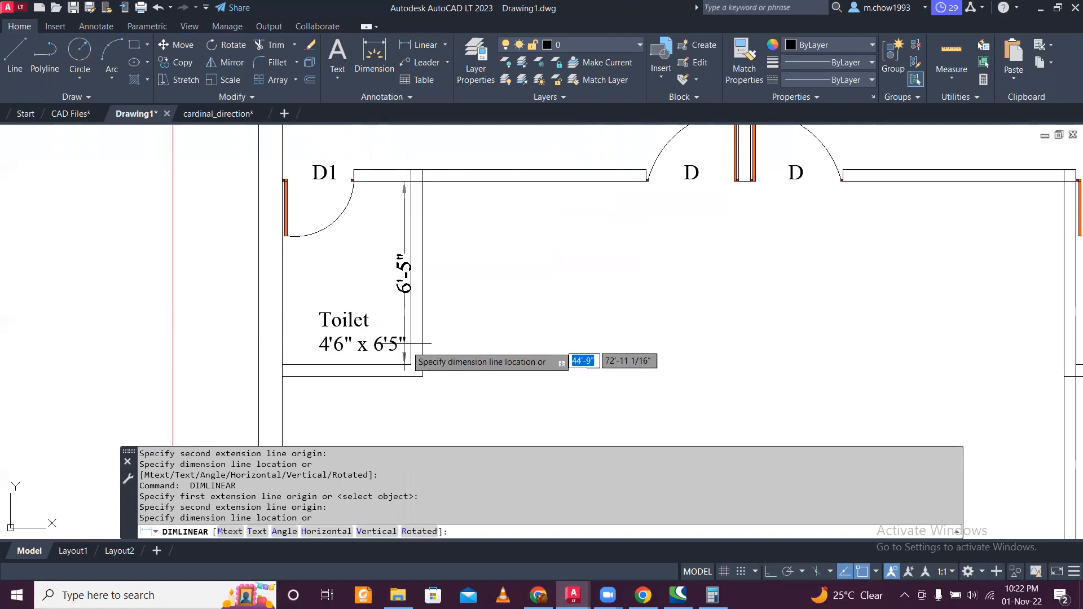
key("Escape")
Step: Turn on Ortho and copy the left Toilet label horizontally into the right enclosure below its D1 door
left_click(381, 351)
left_click(340, 307)
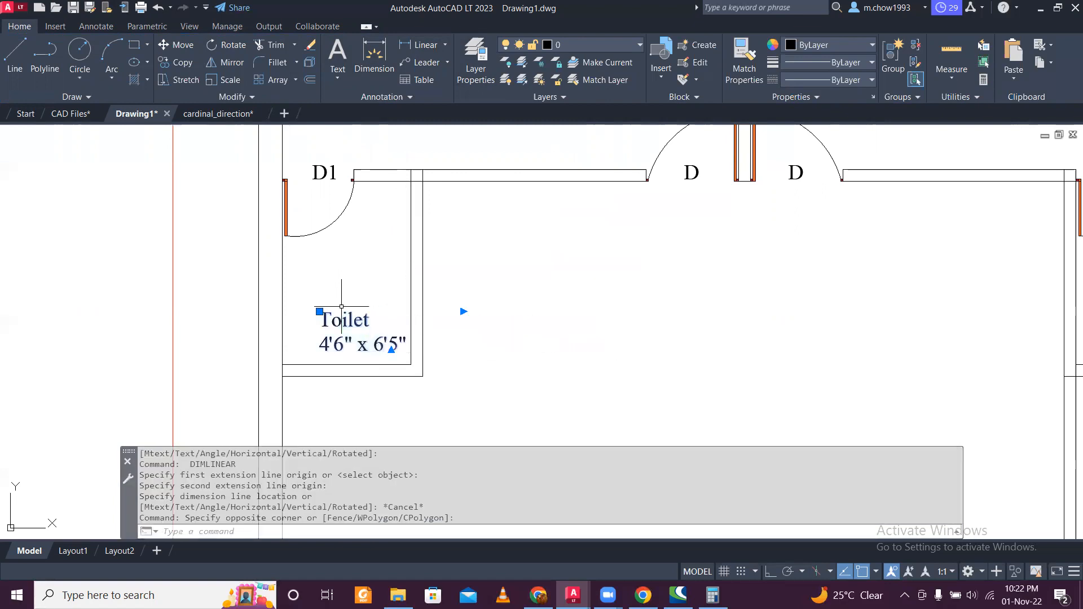
left_click(186, 62)
scroll(286, 195, "down", 3)
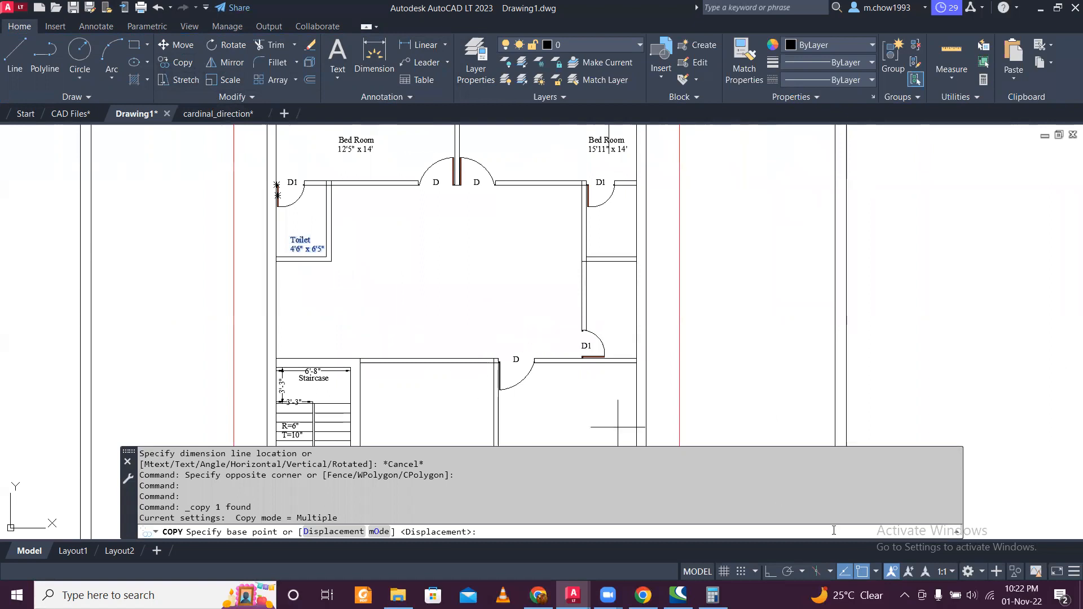
key("F8")
left_click(170, 64)
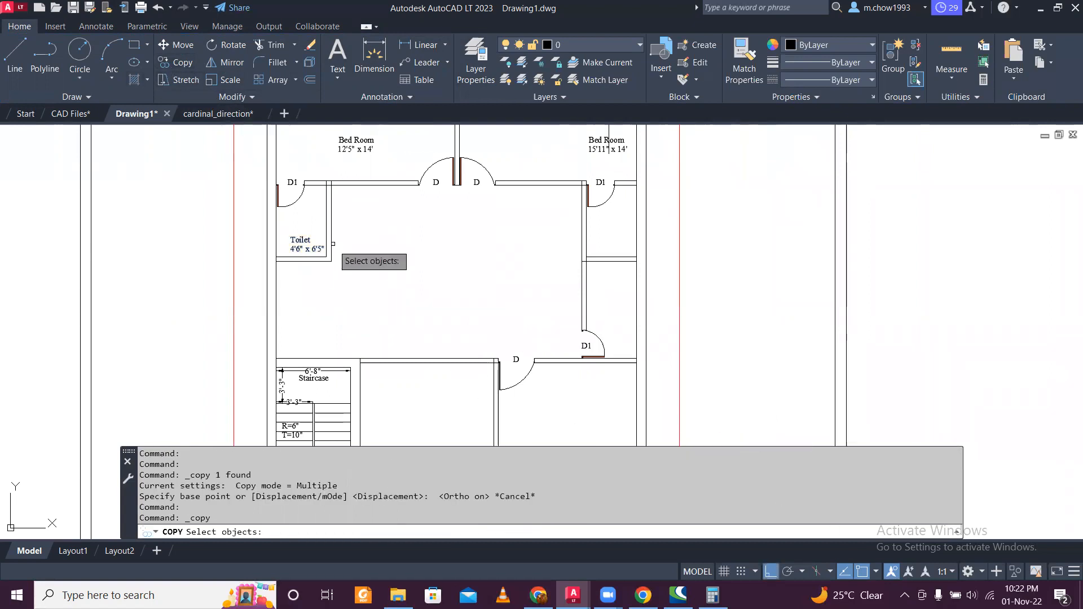
key("Escape")
left_click(300, 239)
left_click(178, 62)
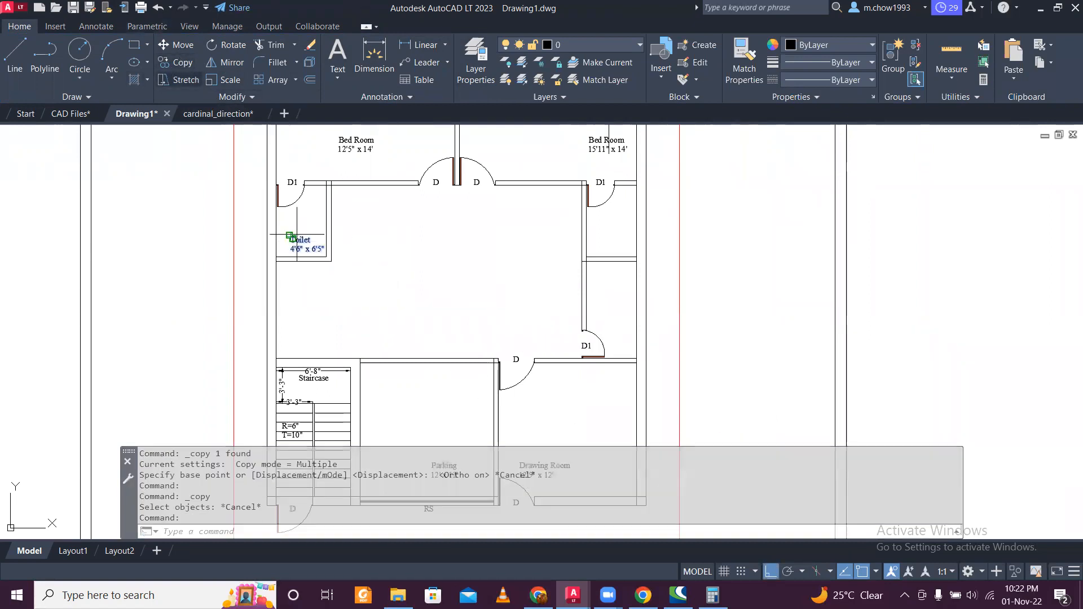
left_click(310, 284)
scroll(581, 282, "up", 2)
left_click(581, 267)
key("Escape")
Step: Copy the right Toilet label straight down into the lower right enclosure, above its D1 door
left_click(600, 220)
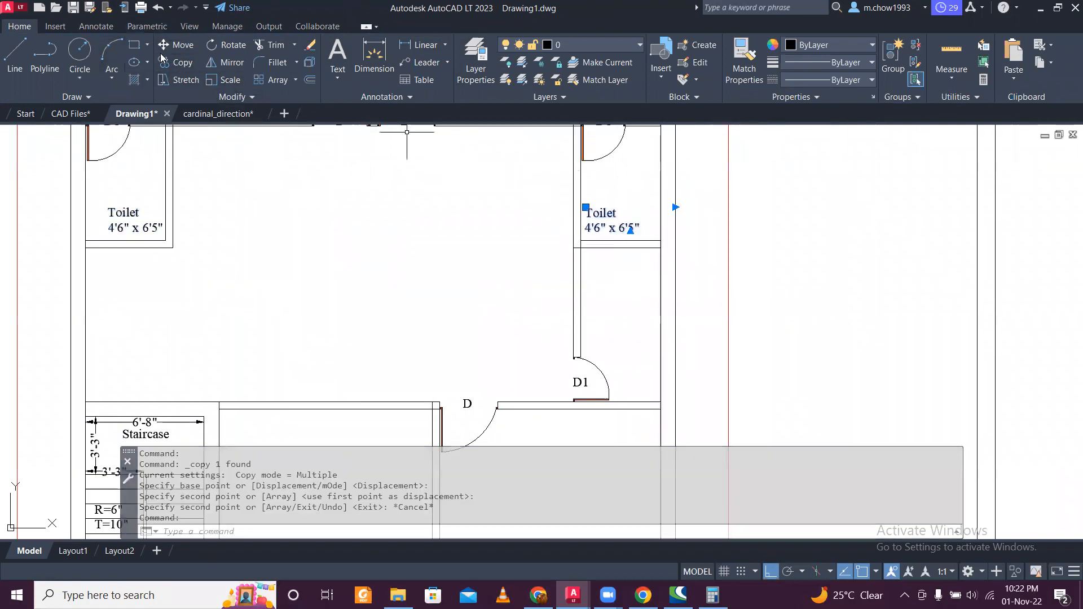
left_click(178, 63)
left_click(763, 227)
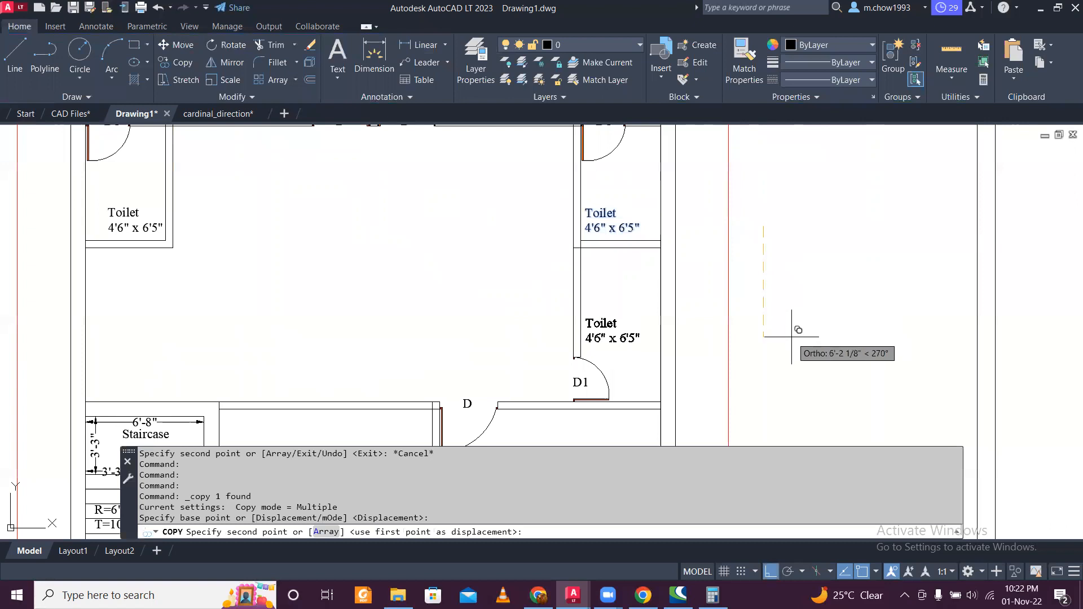
key("Escape")
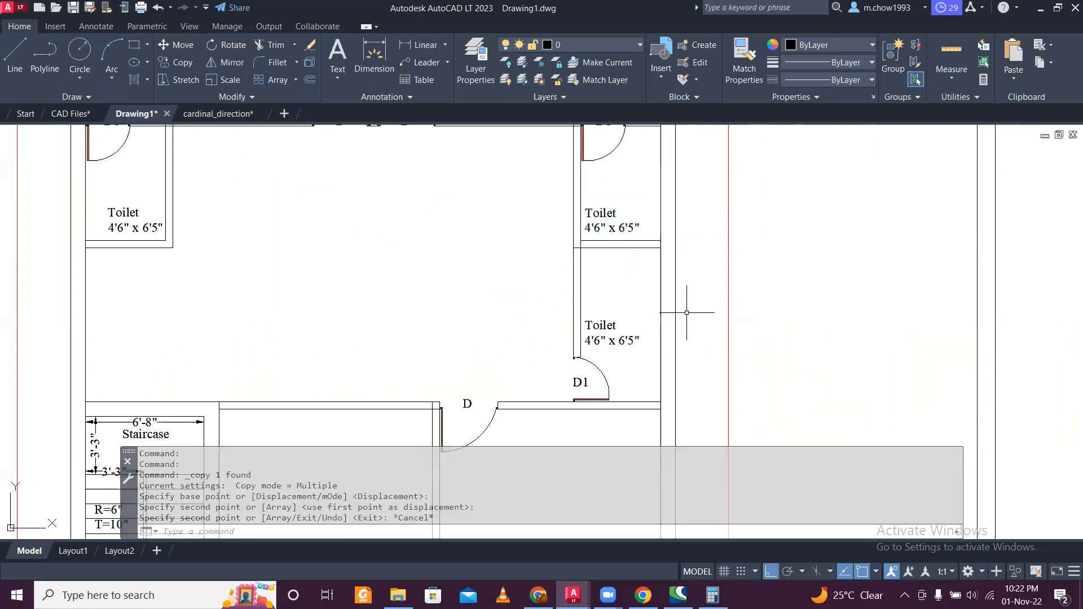
Step: Measure the lower right toilet's vertical depth between its upper and lower walls
left_click(420, 45)
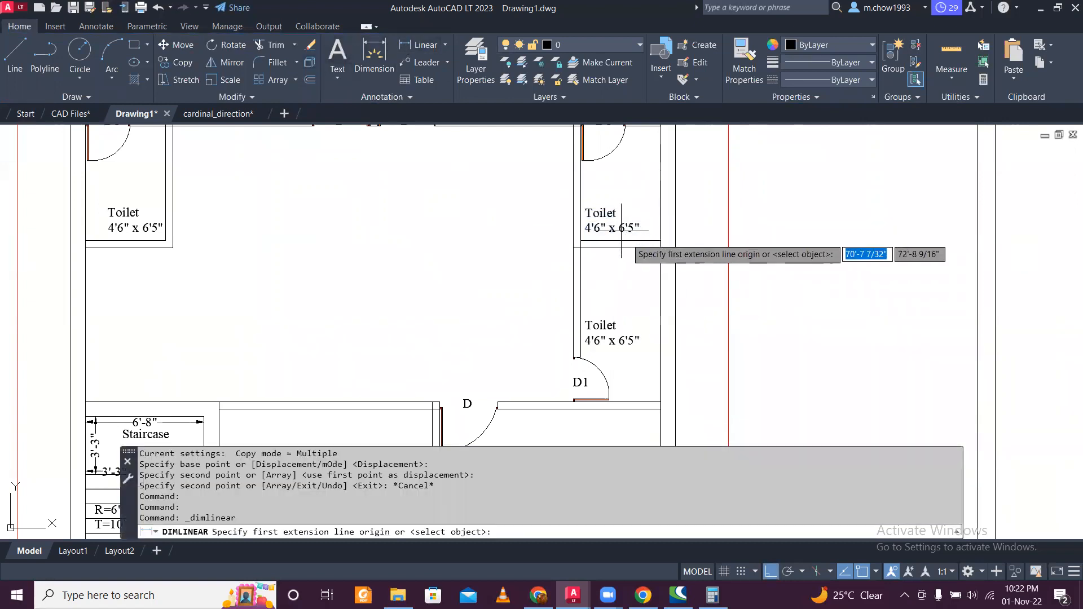
left_click(634, 248)
left_click(634, 400)
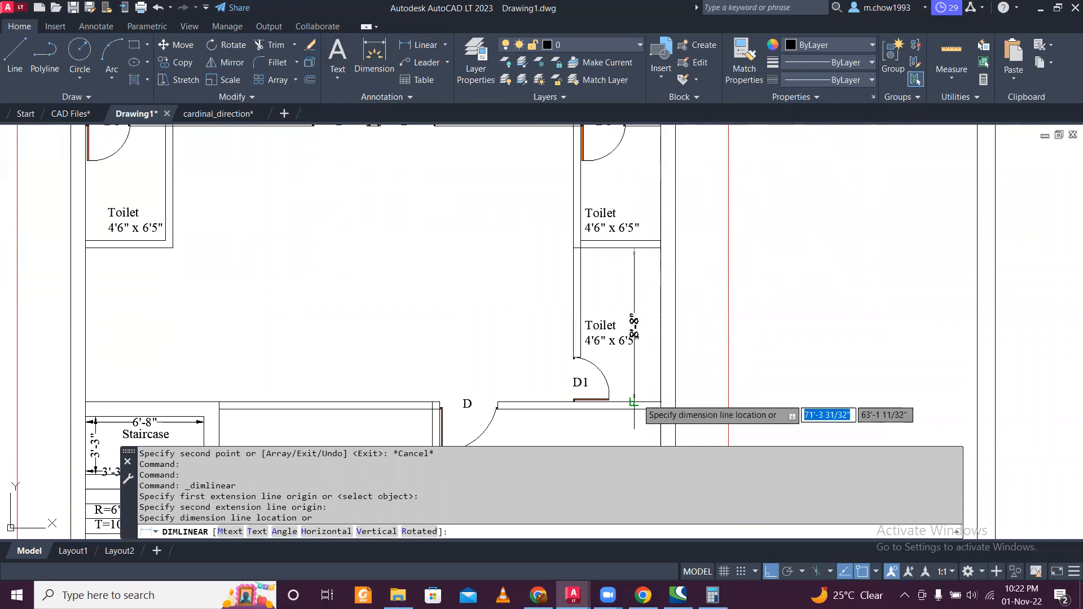
key("Escape")
Step: Change the lower right Toilet label's size text to 4'6" x 8'8" and finish editing
scroll(630, 351, "up", 5)
scroll(630, 351, "up", 2)
double_click(603, 327)
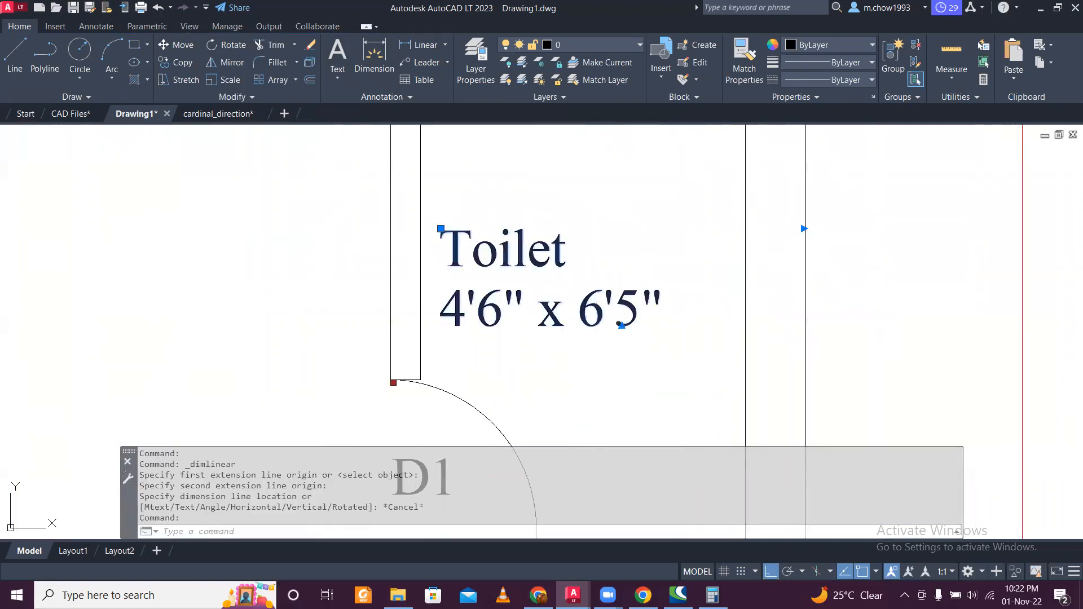
double_click(603, 327)
type("8")
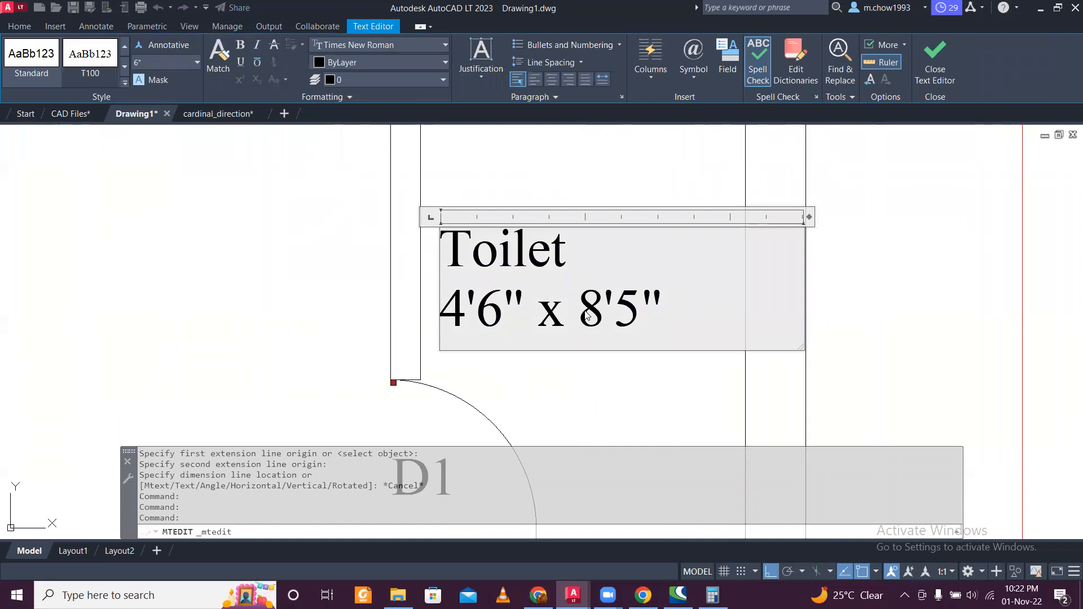
key("shift+Left")
type("8")
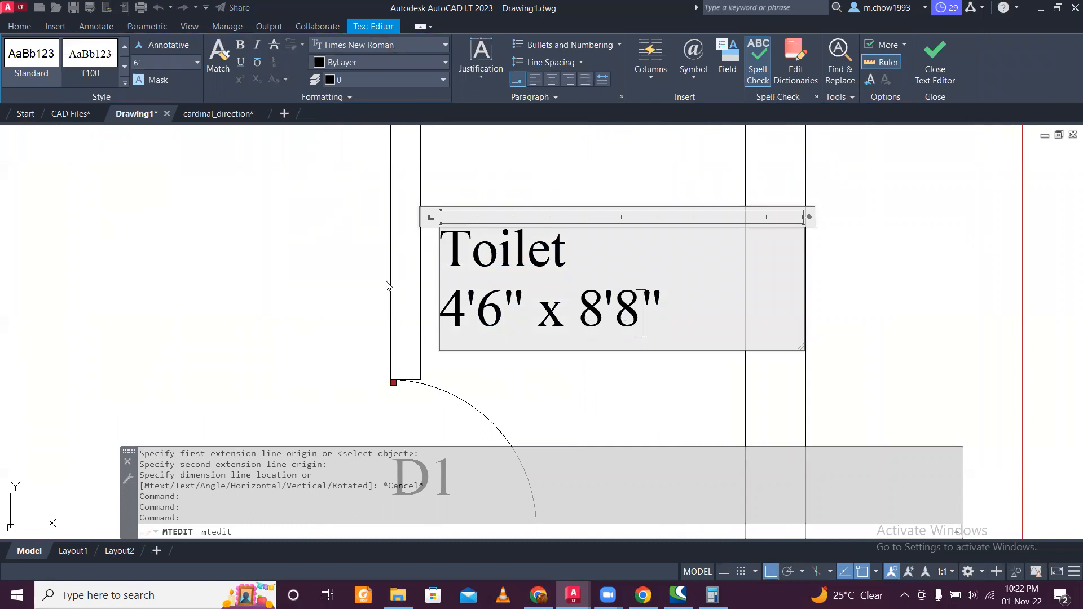
left_click(278, 266)
Step: Measure the vertical distance between the left toilet's lower wall and the wall above the staircase
scroll(564, 270, "down", 4)
scroll(621, 277, "up", 2)
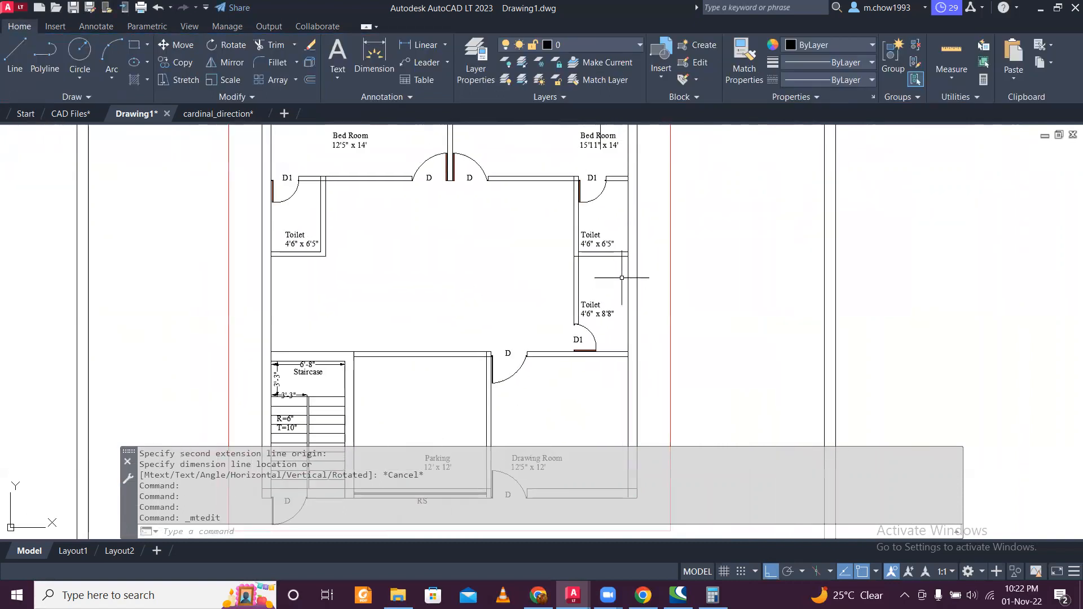
scroll(625, 305, "up", 1)
scroll(624, 307, "down", 2)
scroll(623, 299, "up", 1)
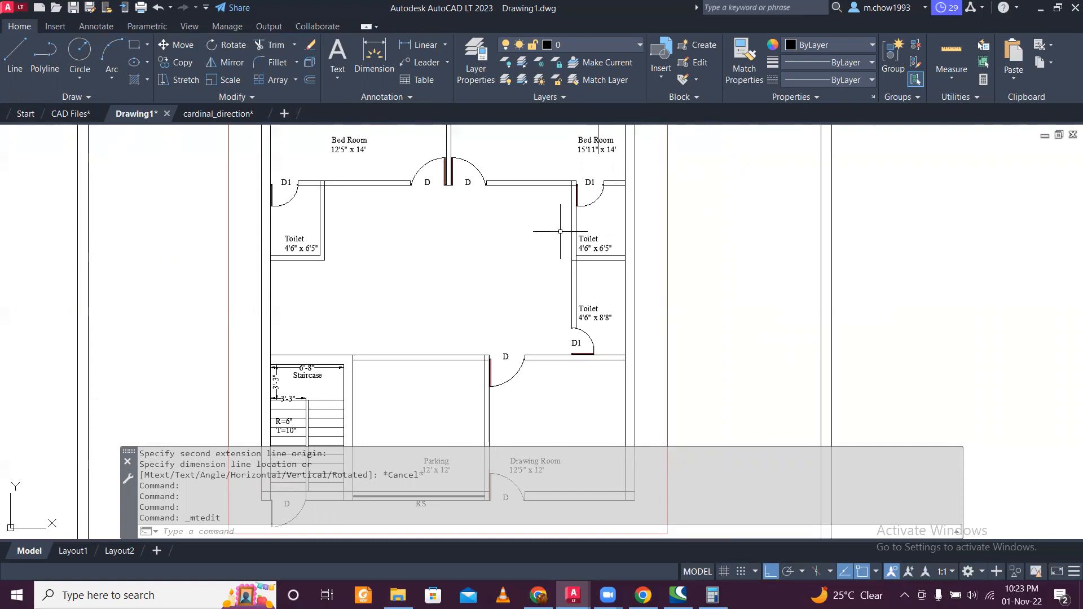
left_click(421, 45)
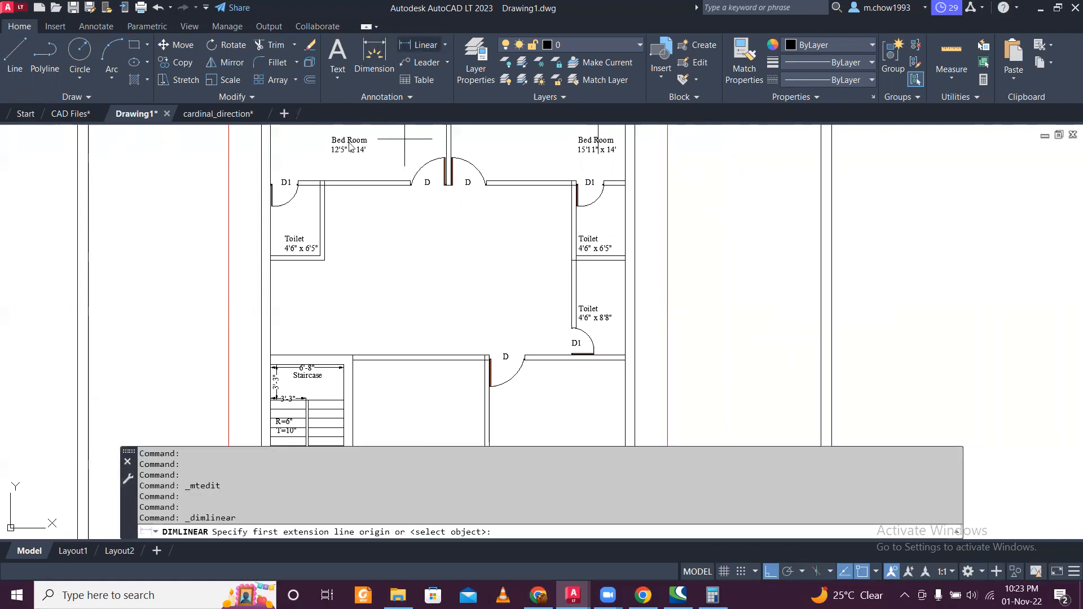
scroll(282, 261, "up", 2)
left_click(280, 259)
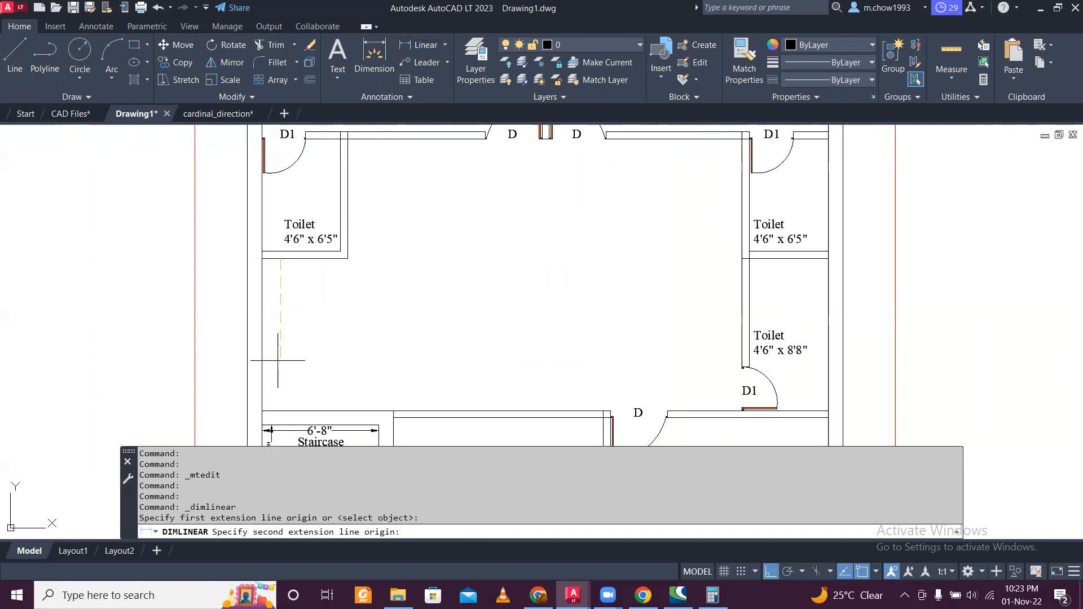
left_click(280, 411)
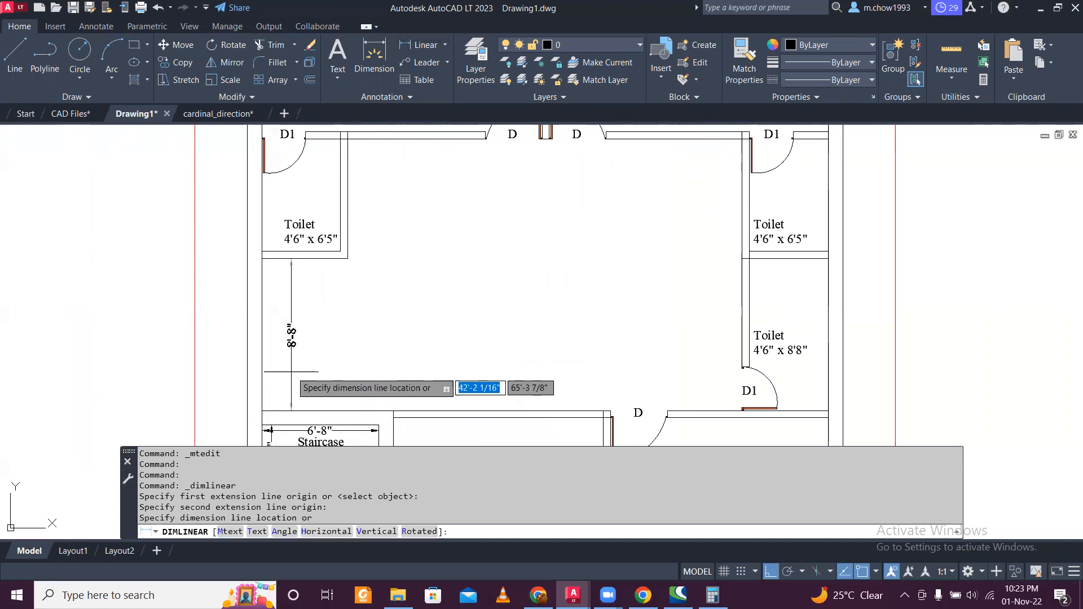
key("Escape")
Step: Offset the left inner wall line and the wall line above the staircase 1'6" into the central space
scroll(314, 327, "down", 2)
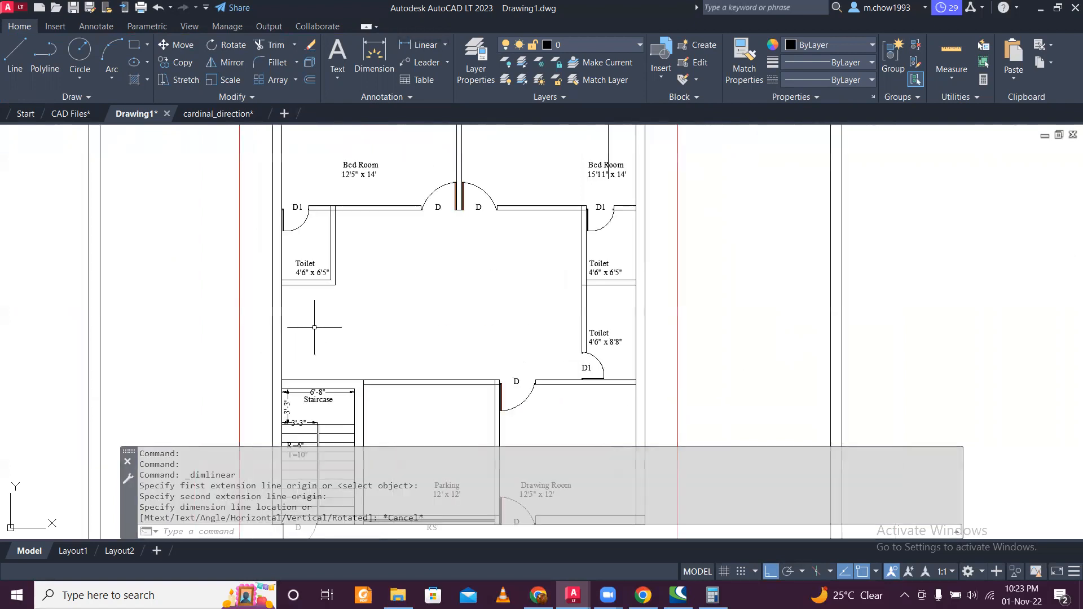
middle_click_drag(411, 359, 418, 297)
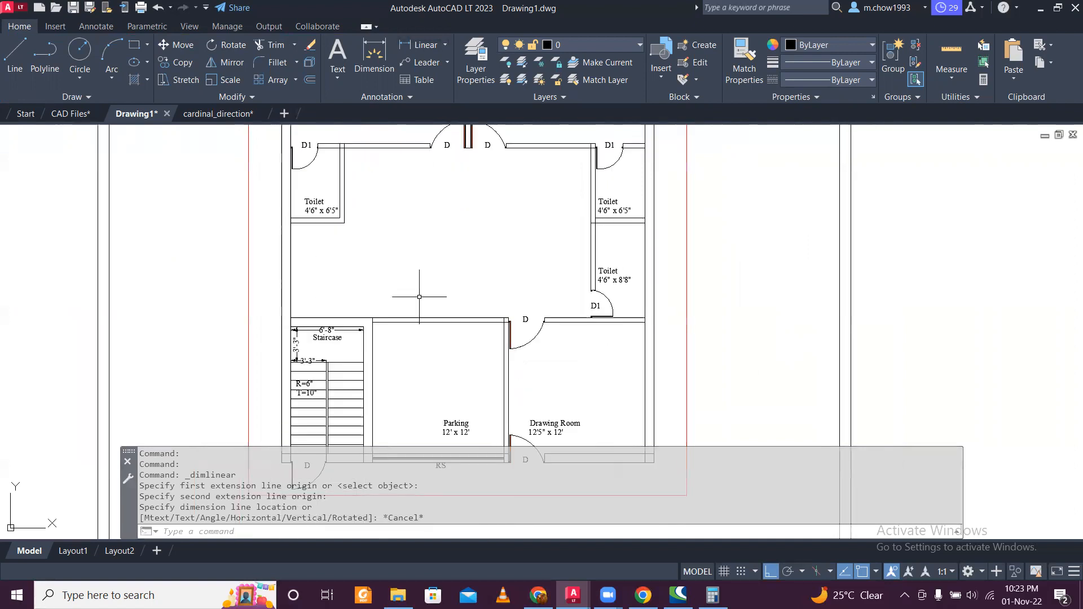
scroll(306, 257, "up", 2)
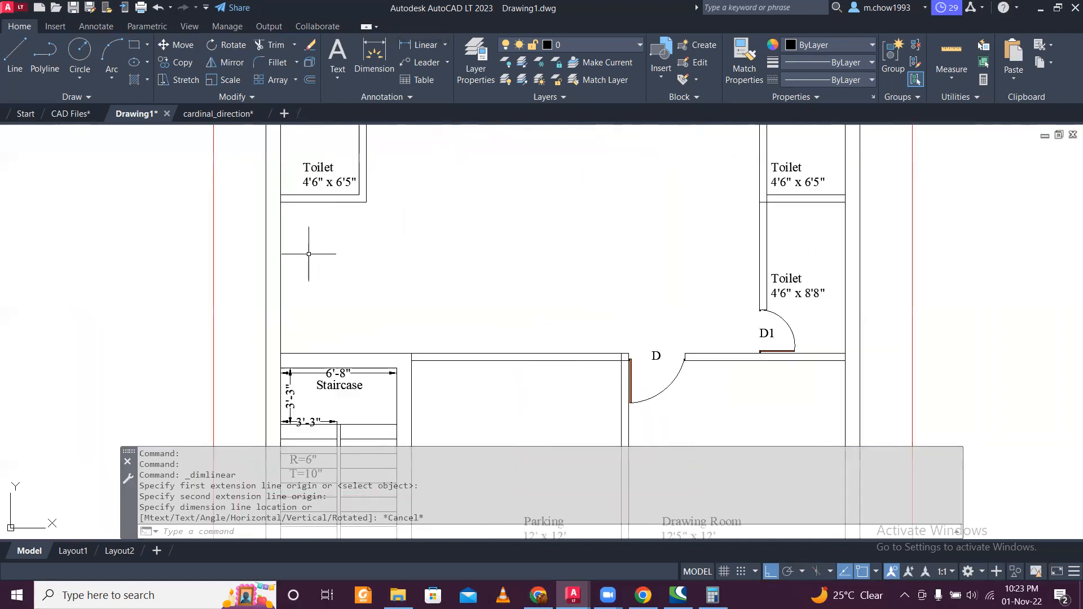
key("Return")
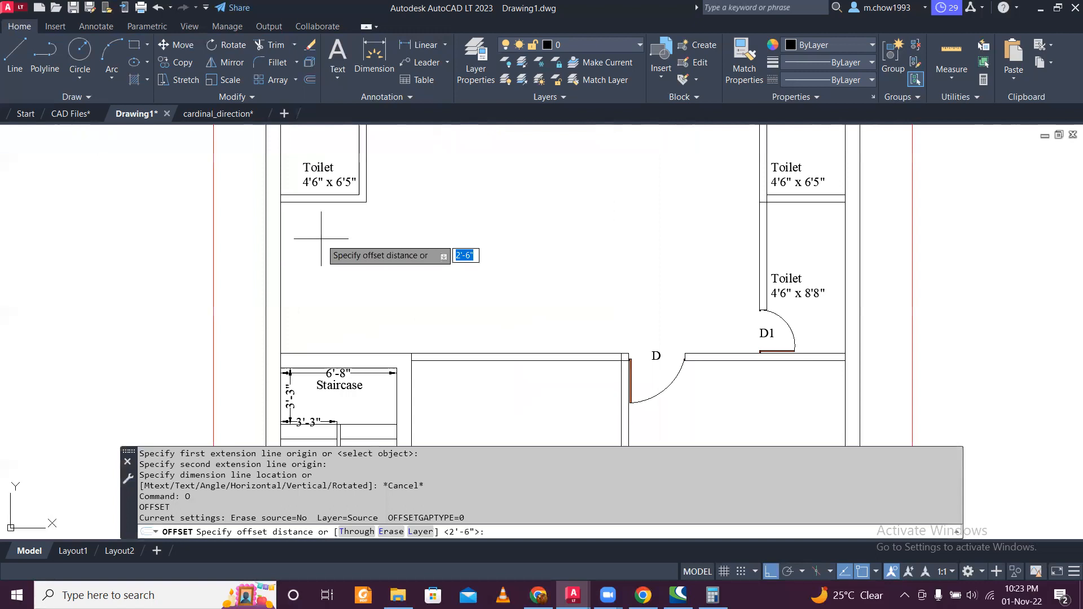
type("1'6")
key("Return")
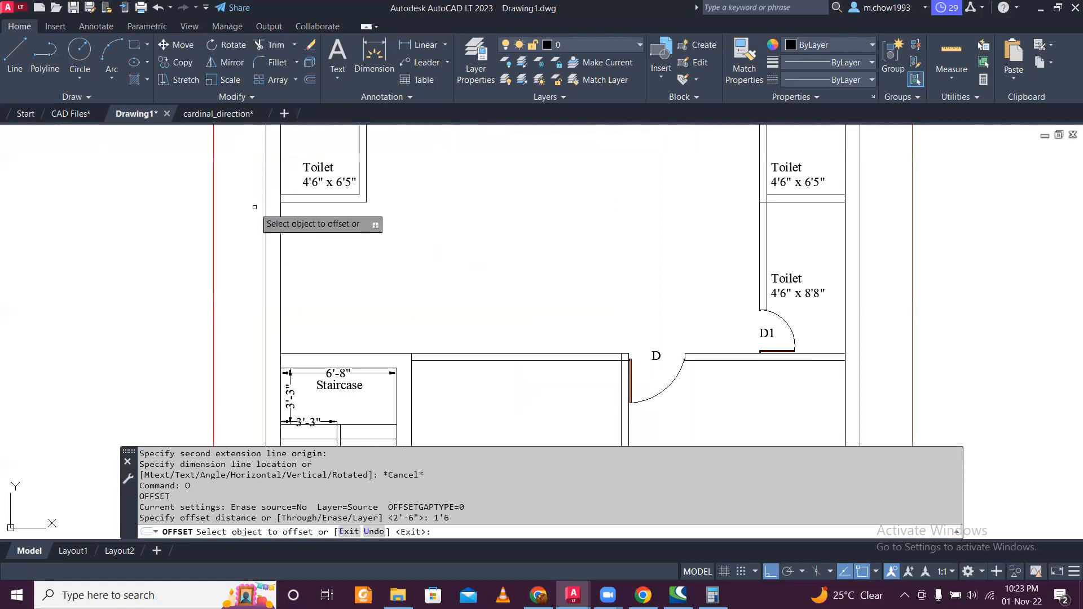
left_click(281, 235)
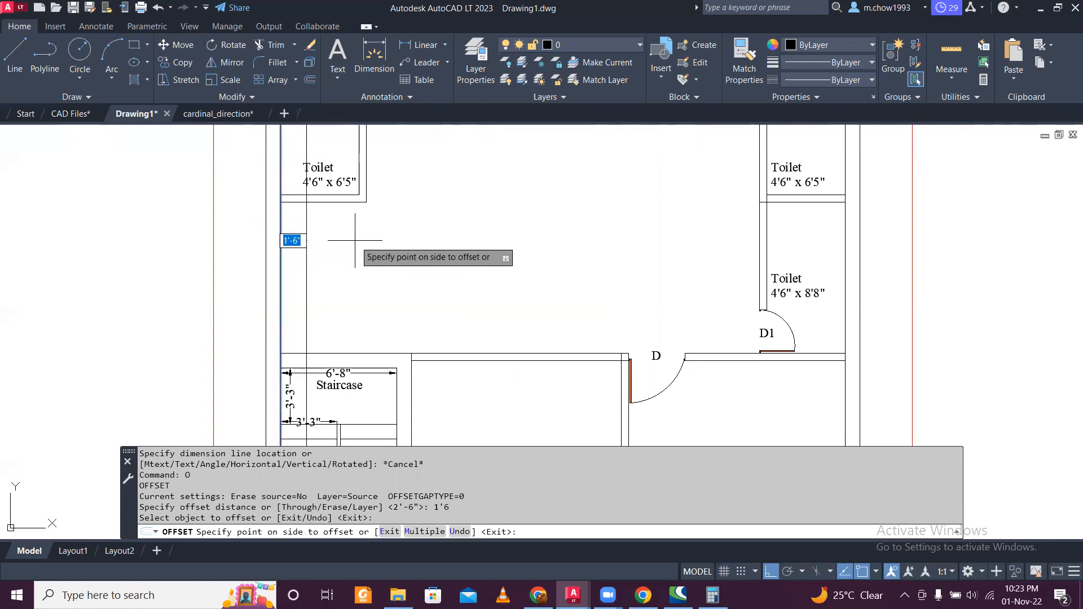
left_click(354, 240)
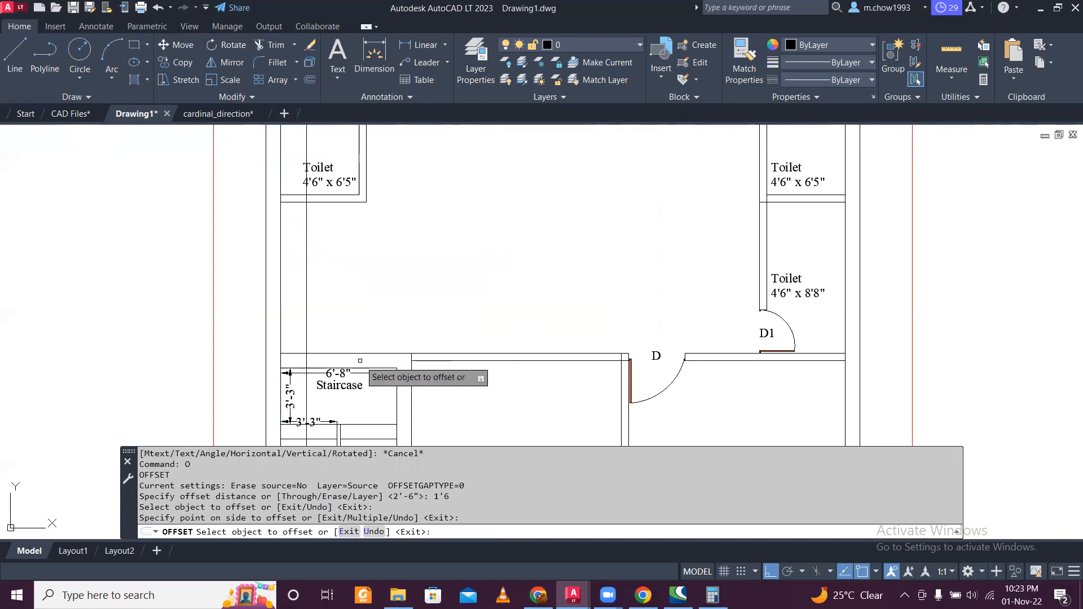
left_click(350, 354)
left_click(361, 316)
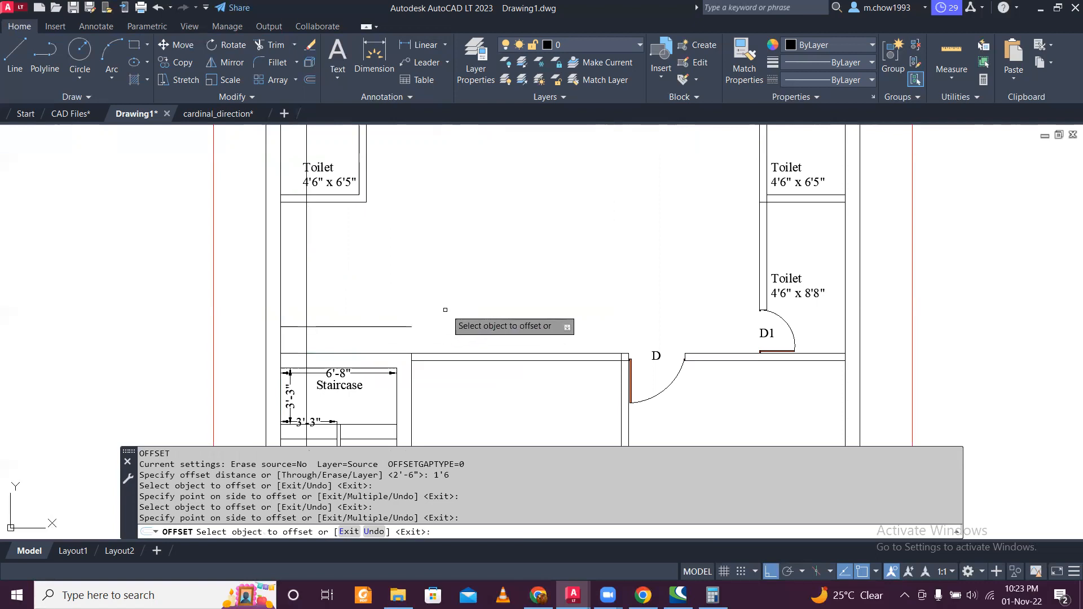
key("Escape")
Step: Trim the vertical 1'6" offset line below the horizontal offset line above the staircase
type("tr")
key("Return")
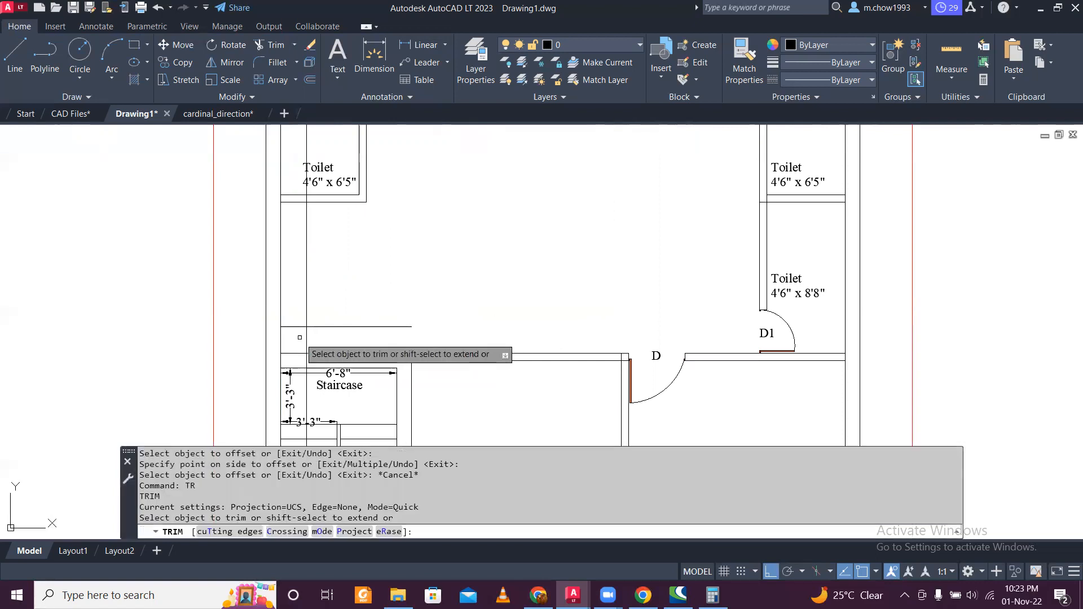
scroll(346, 344, "up", 4)
left_click(292, 351)
scroll(341, 352, "up", 3)
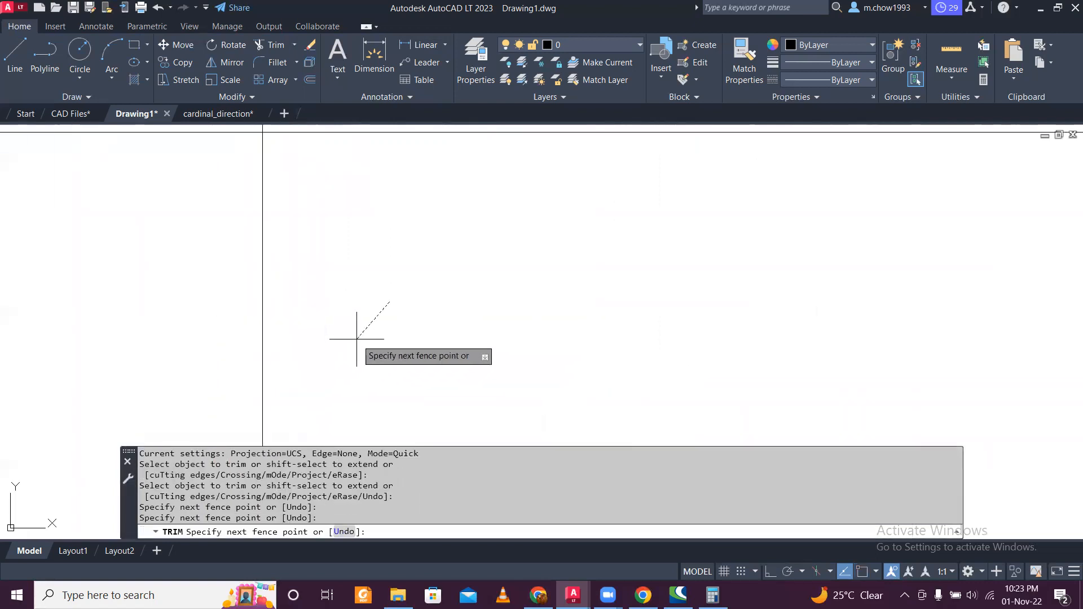
left_click(150, 324)
scroll(270, 338, "down", 3)
scroll(274, 336, "down", 4)
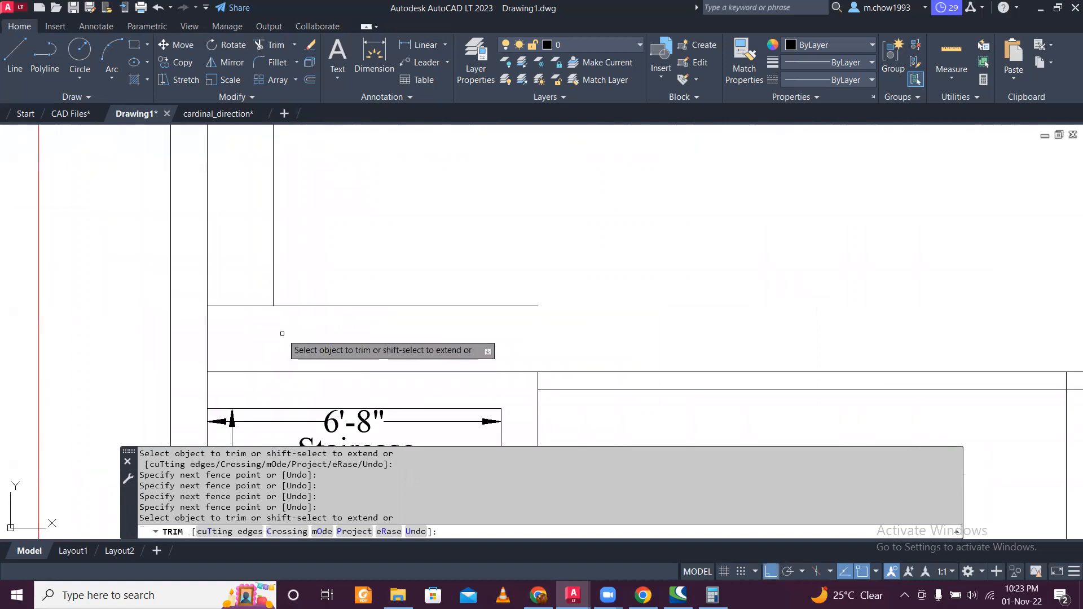
Step: Trim the vertical offset line where it runs through the left toilet and its lower wall, and finish trimming
scroll(266, 194, "up", 6)
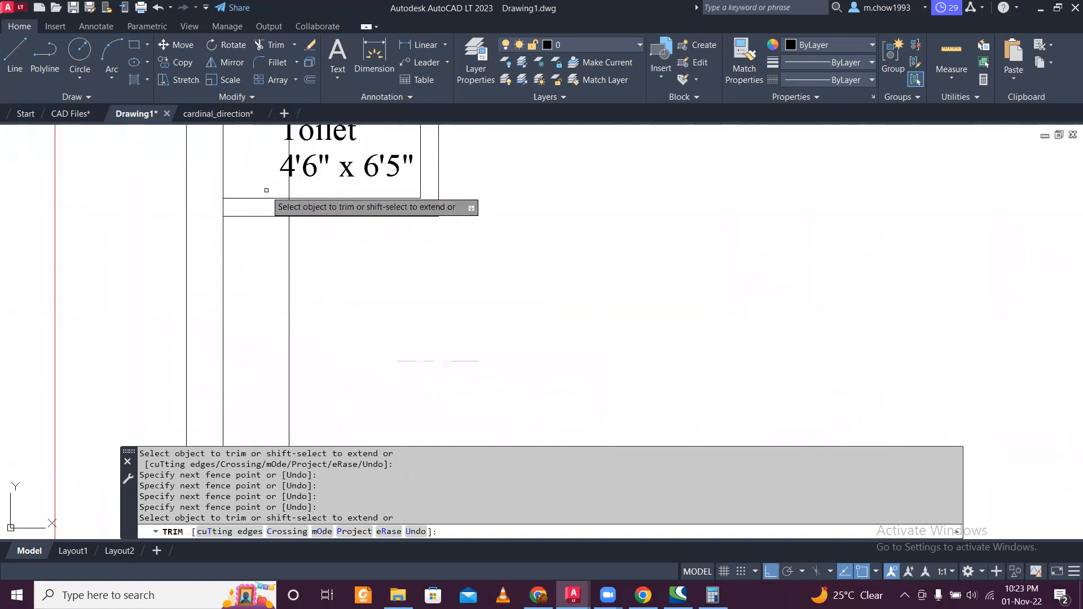
scroll(414, 240, "up", 2)
left_click(414, 241)
left_click(138, 296)
scroll(335, 283, "down", 6)
scroll(335, 283, "down", 5)
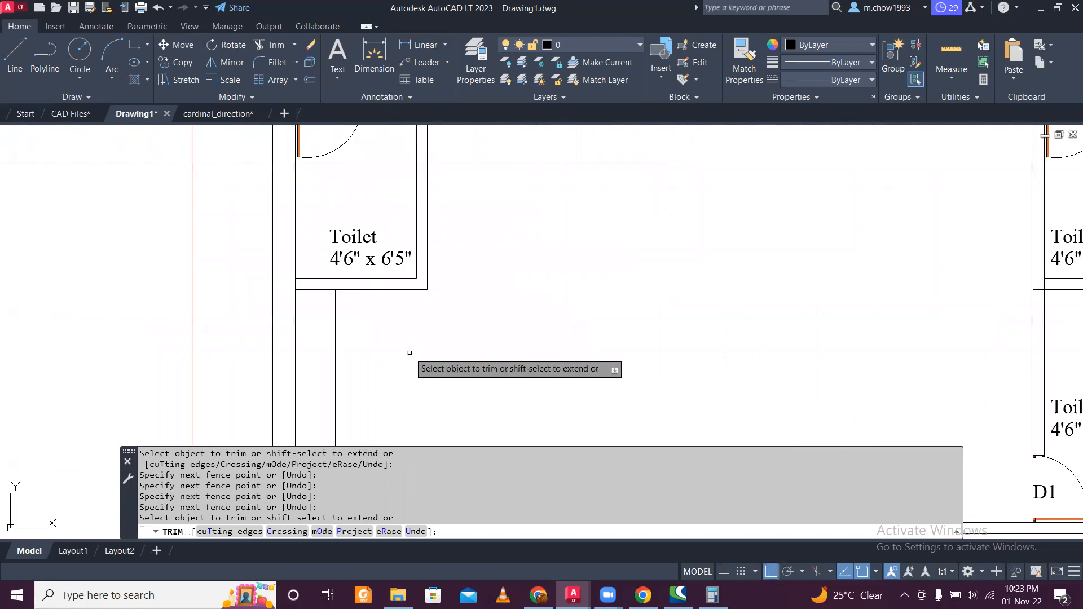
key("Escape")
Step: Extend the vertical wall line at the staircase's right side up to the horizontal offset line
scroll(451, 376, "up", 5)
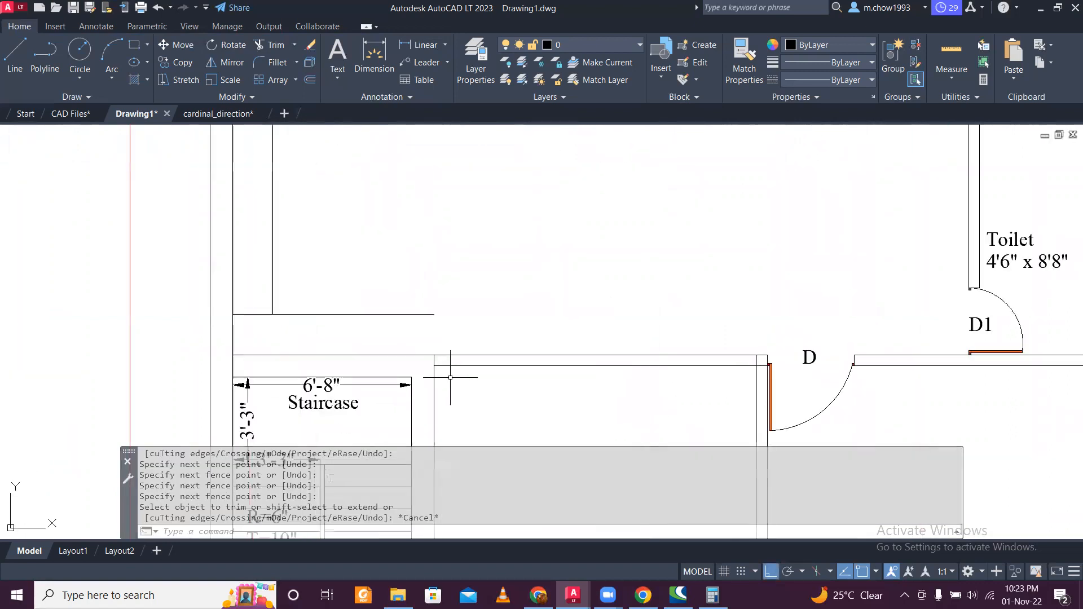
left_click(425, 307)
left_click(411, 253)
type("ex")
key("Return")
left_click(468, 364)
key("Escape")
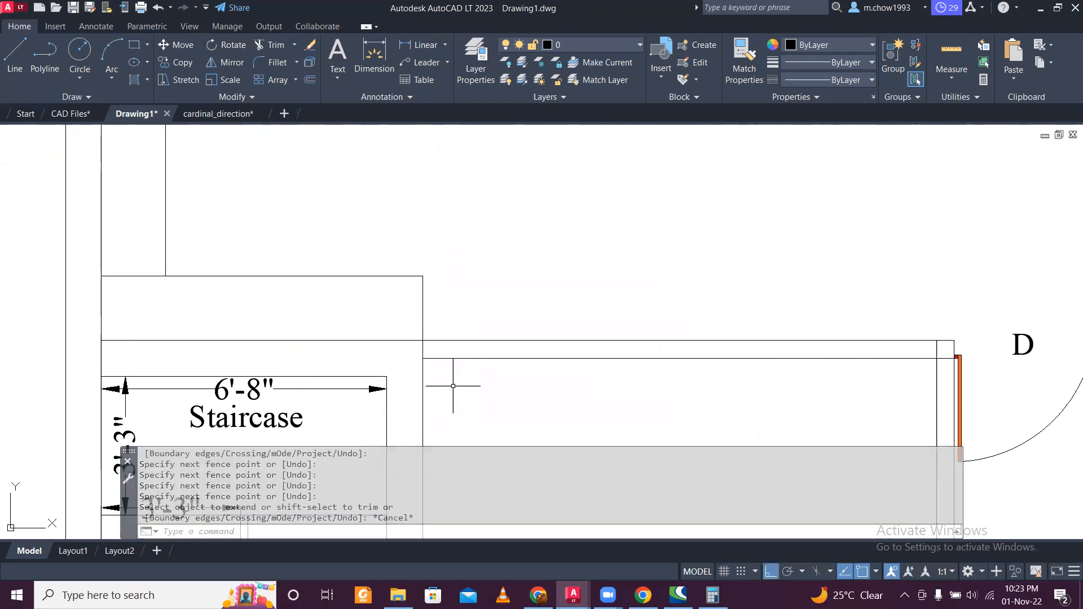
Step: Trim the horizontal offset line's stub between the left inner wall and the vertical offset line
scroll(454, 379, "down", 6)
scroll(393, 344, "up", 5)
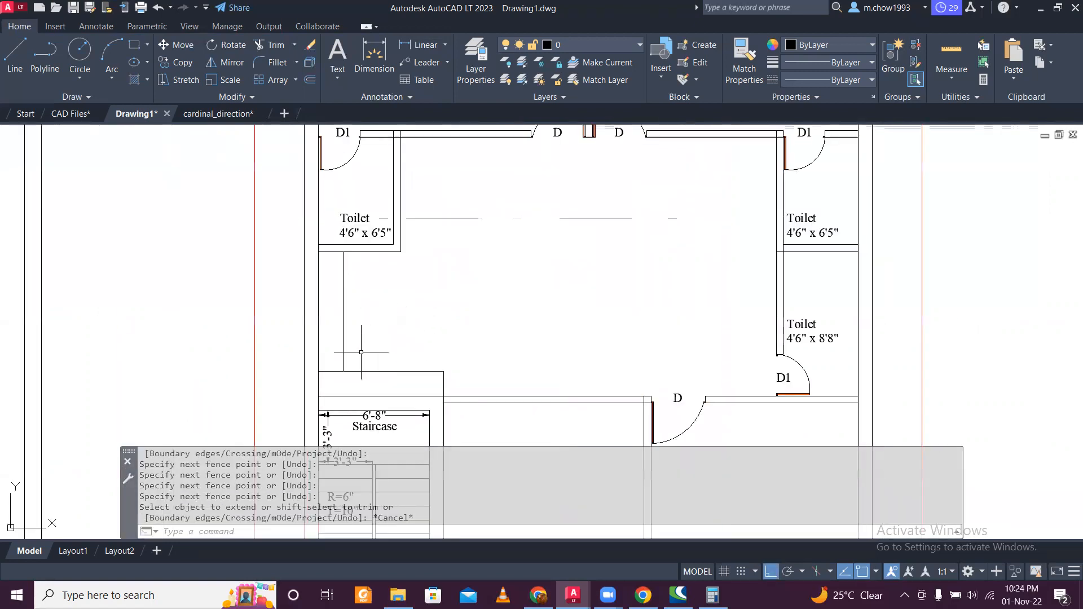
type("tr")
key("Return")
mouse_move(318, 396)
left_mouse_down()
mouse_move(308, 398)
mouse_move(310, 371)
left_mouse_up()
key("Escape")
scroll(380, 260, "down", 2)
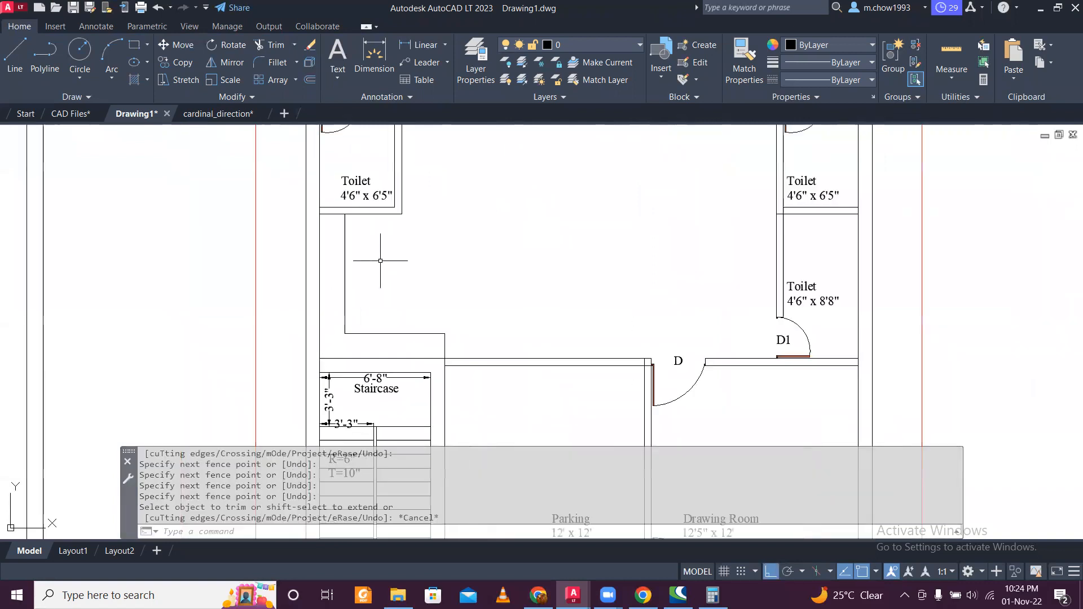
Step: Copy the left Toilet label straight down into the space between the left toilet and the staircase
left_click(349, 172)
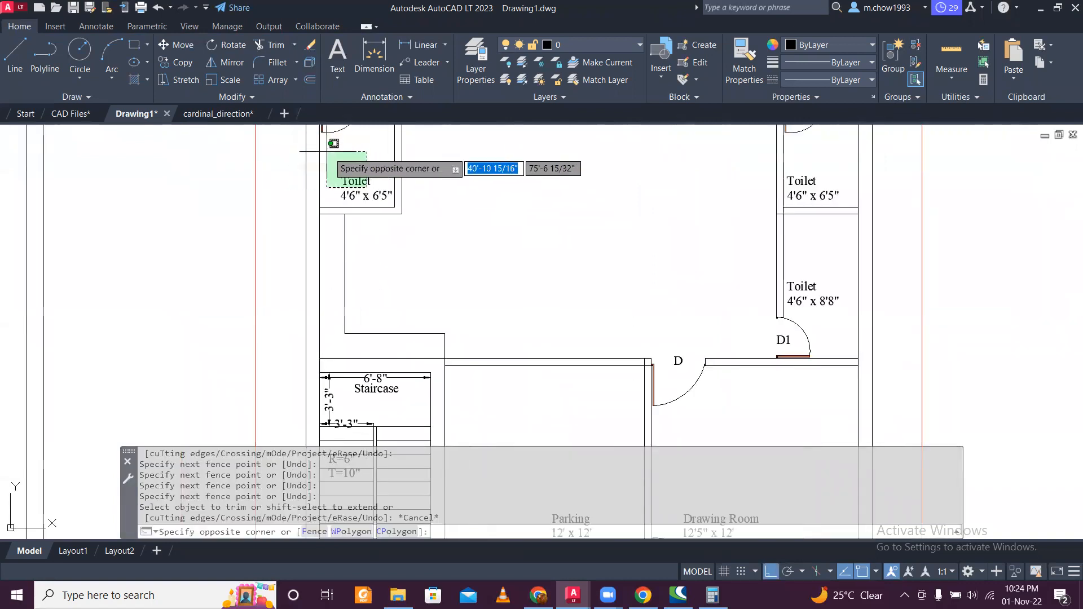
left_click(347, 156)
left_click(193, 62)
left_click(575, 194)
left_click(634, 282)
key("Escape")
Step: Move the copied Toilet label about 1'-9" to the right, clear of the vertical offset line
left_click(442, 298)
left_click(394, 282)
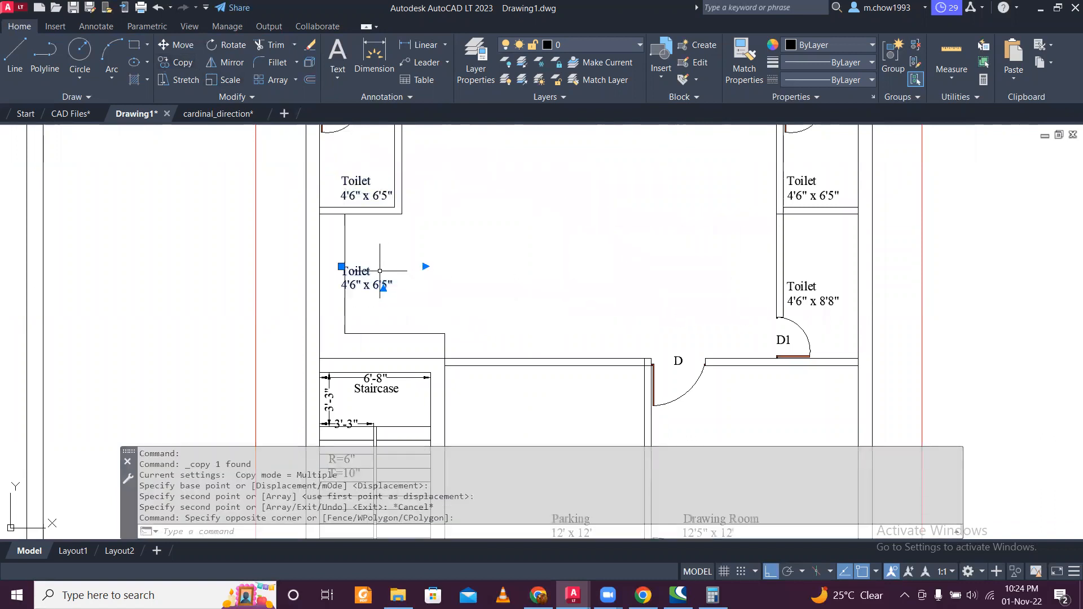
left_click(178, 45)
left_click(540, 265)
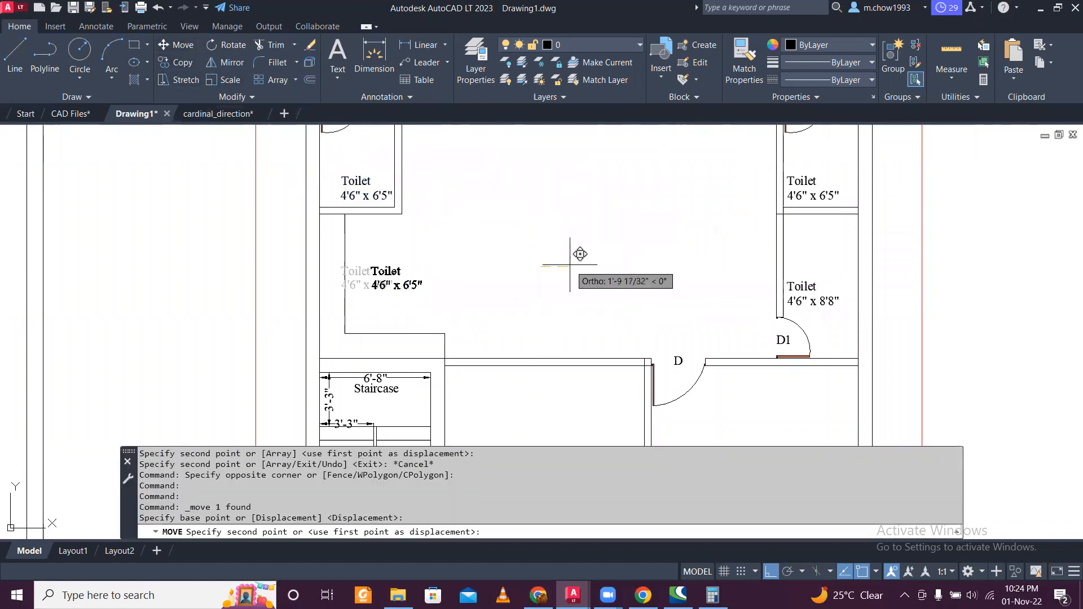
left_click(570, 265)
key("Escape")
Step: Change the moved label's name from Toilet to Kitchen, keeping the size on its own line
left_click(395, 270)
double_click(407, 270)
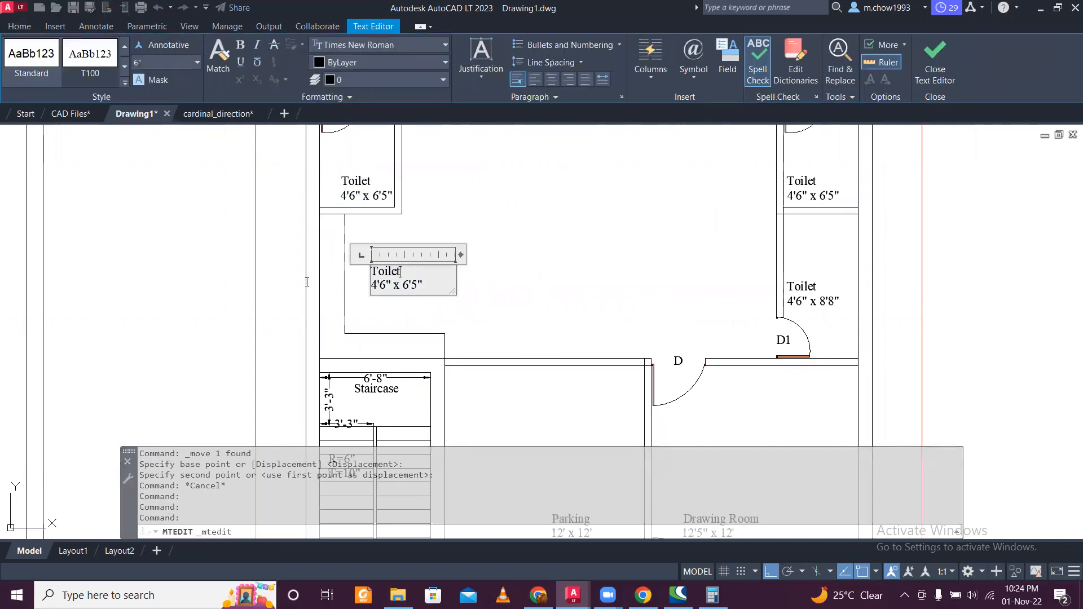
left_click_drag(402, 272, 349, 273)
type("K")
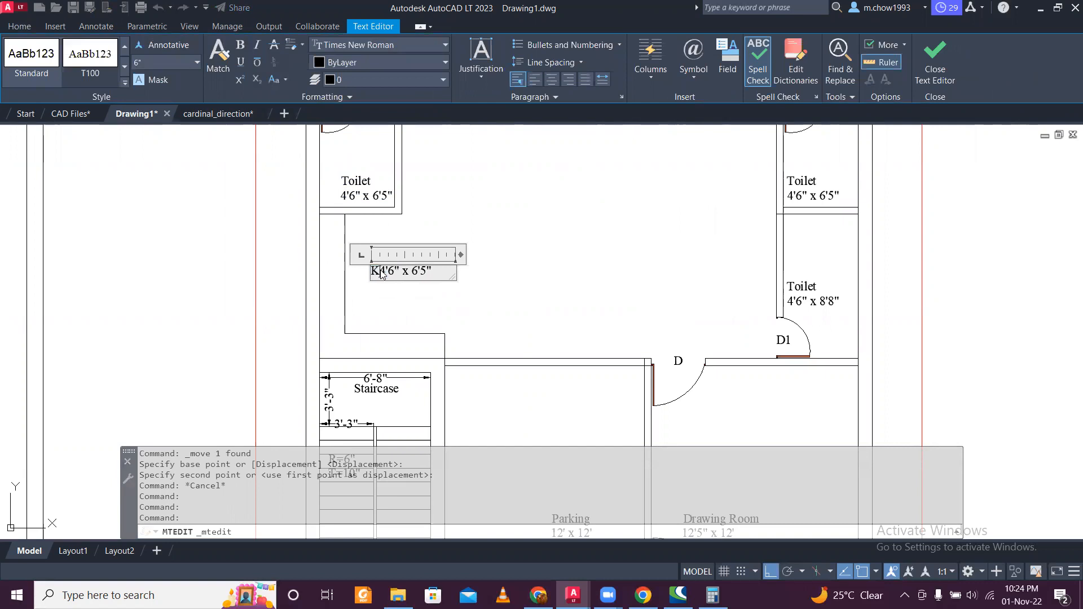
type("itchen")
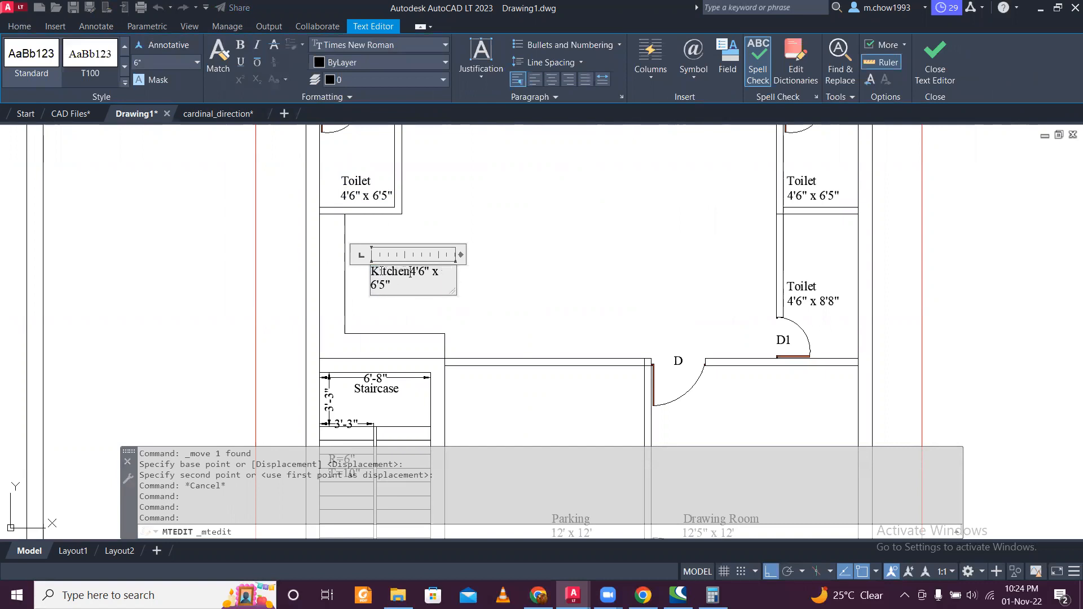
key("Return")
left_click(515, 261)
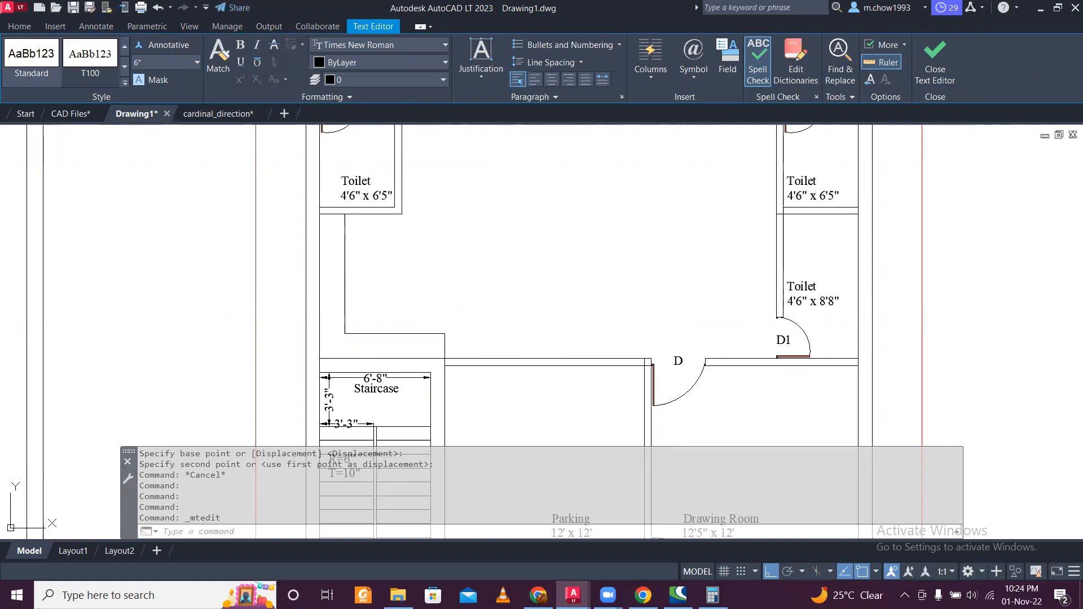
Step: Copy the Kitchen label into the right part of the central space with Ortho switched off
scroll(462, 242, "down", 5)
scroll(393, 301, "up", 4)
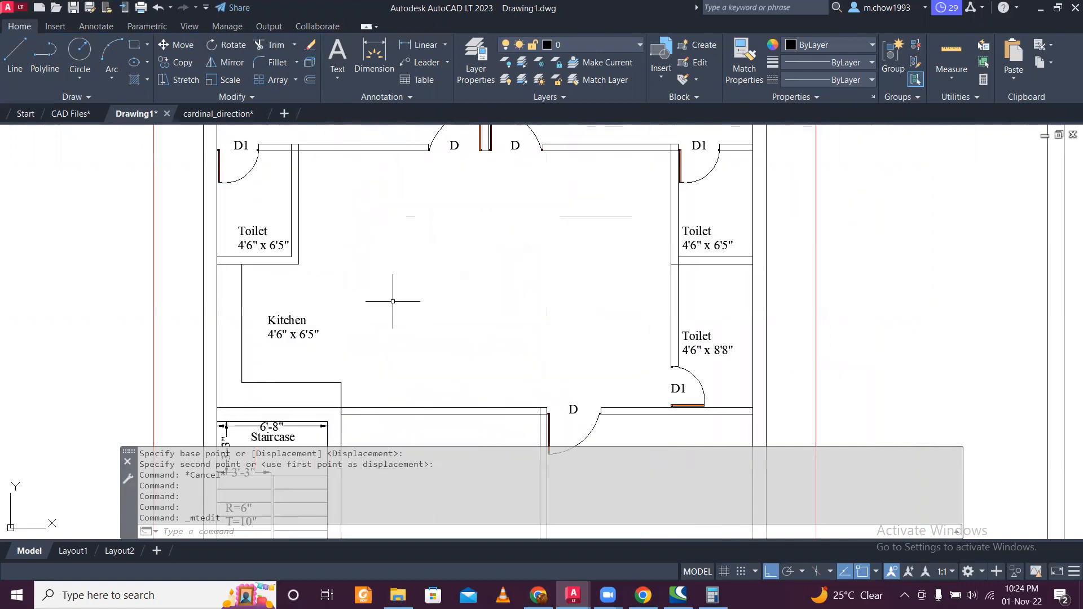
left_click(344, 362)
left_click(280, 323)
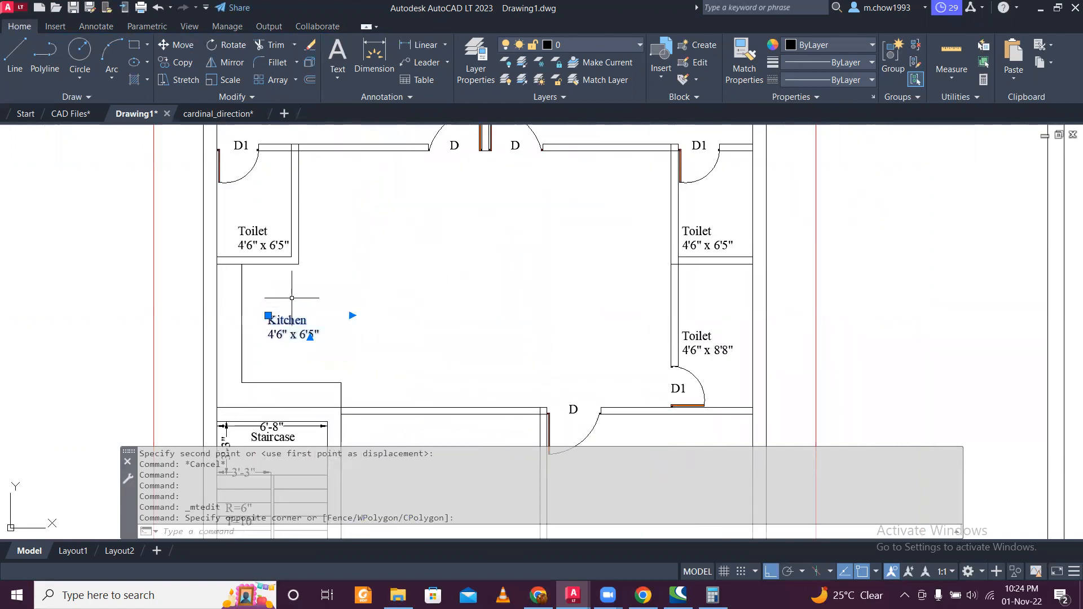
left_click(170, 62)
left_click(268, 337)
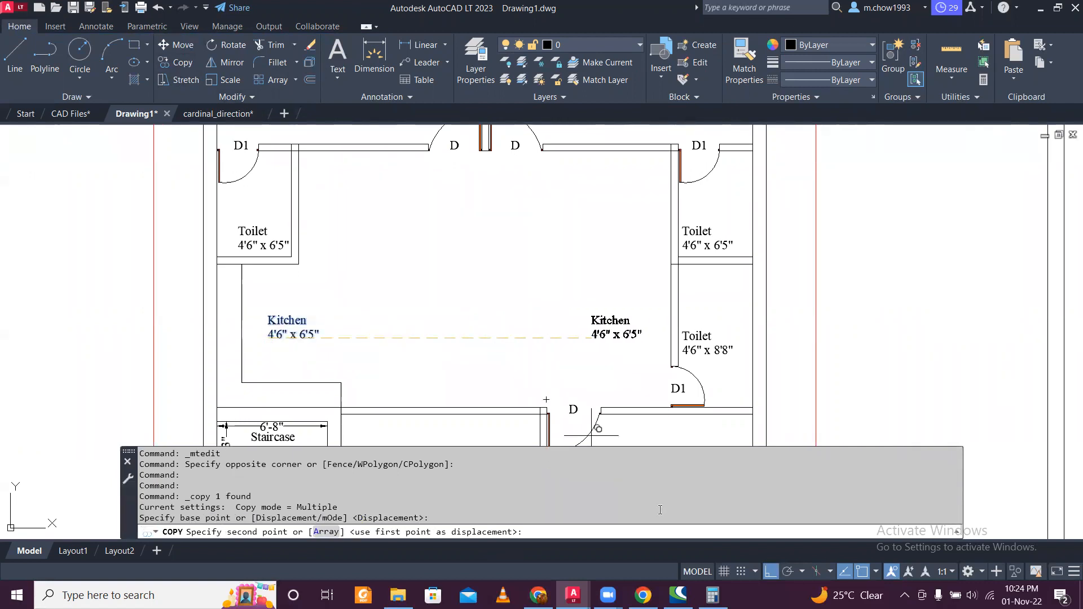
key("F8")
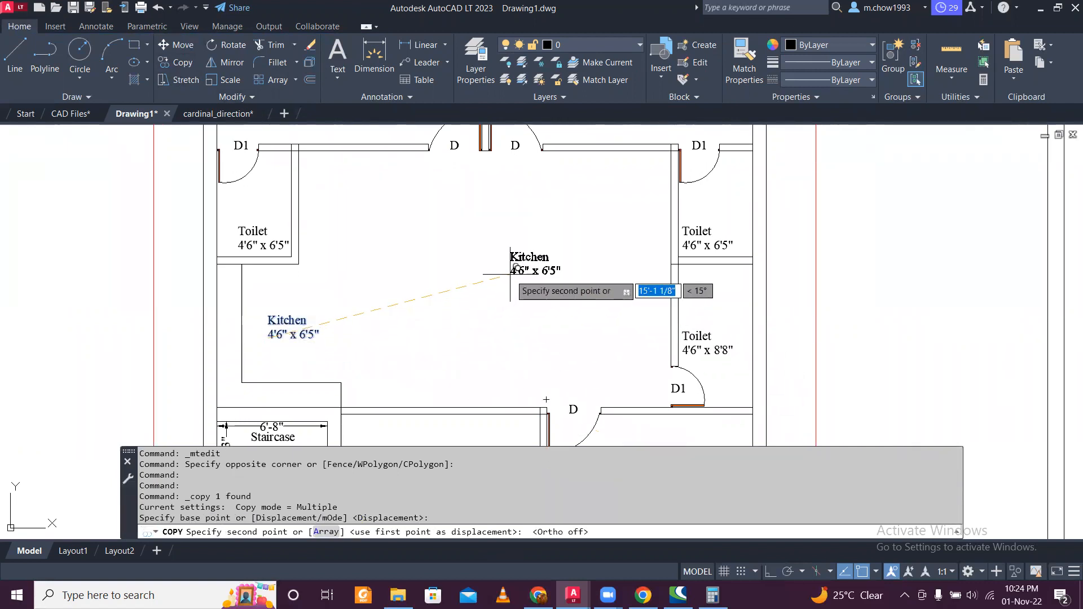
left_click(529, 269)
key("Escape")
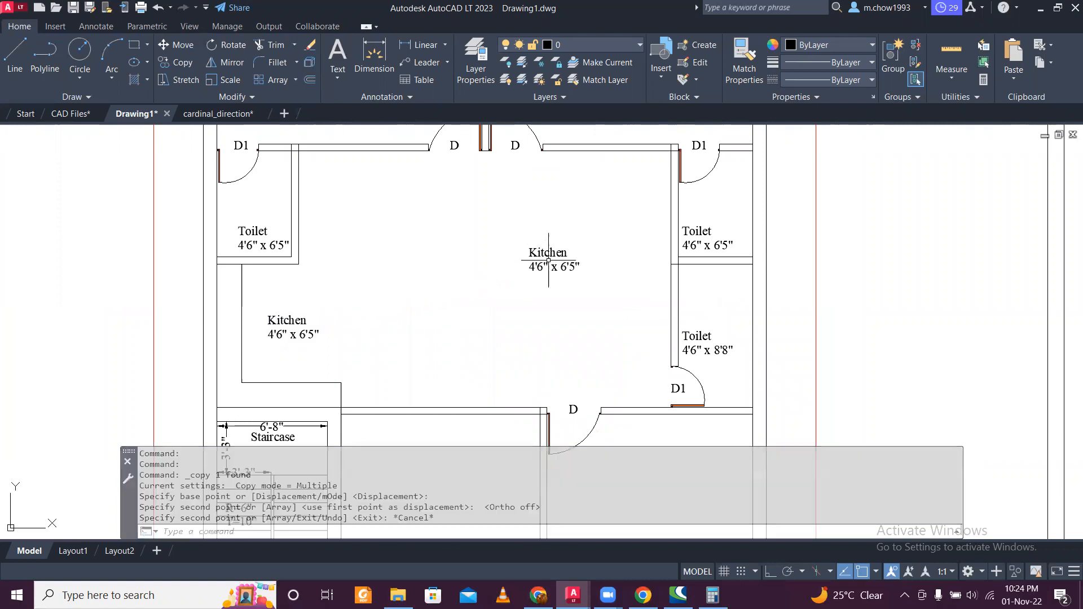
Step: Replace the copied label's text with Living & Dining and delete its size text
double_click(547, 252)
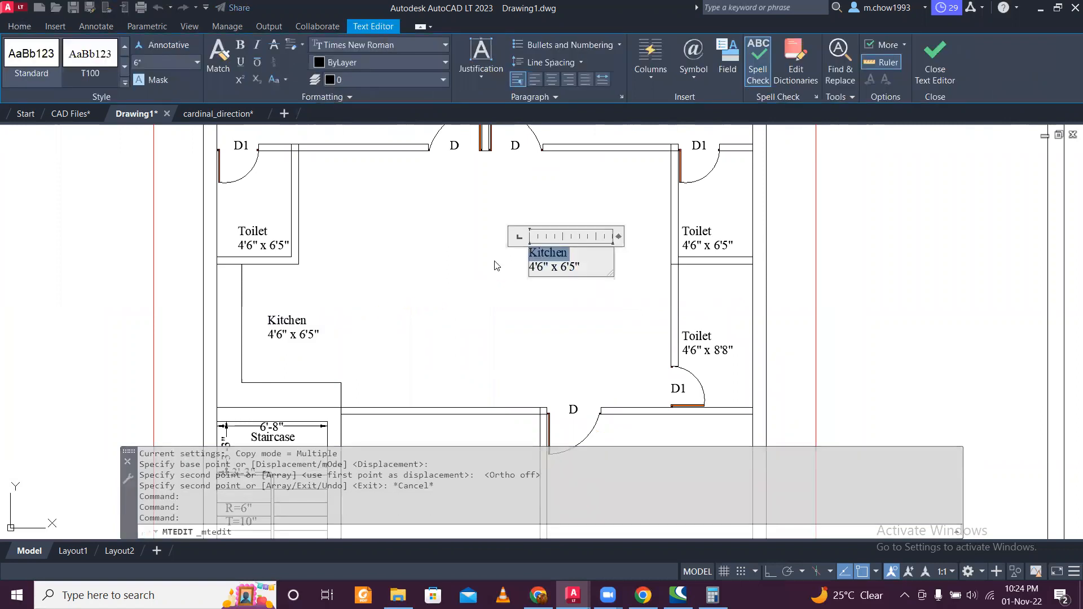
type("Liv")
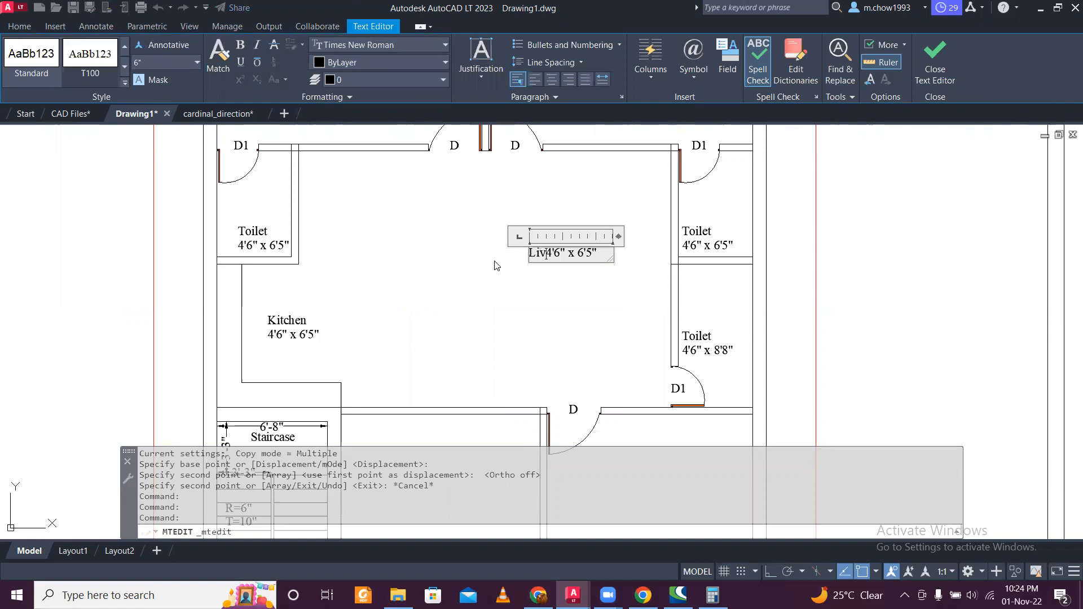
type("ing")
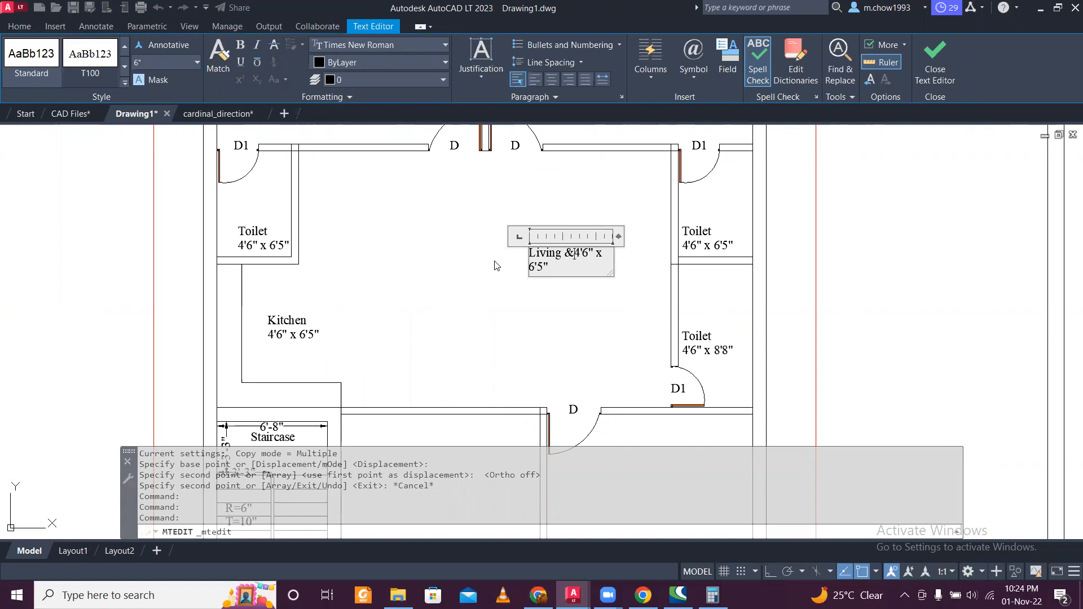
type(" & Dining")
key("Delete")
key("Delete")
key("Delete")
key("Delete")
key("Delete")
key("Delete")
key("Delete")
key("Delete")
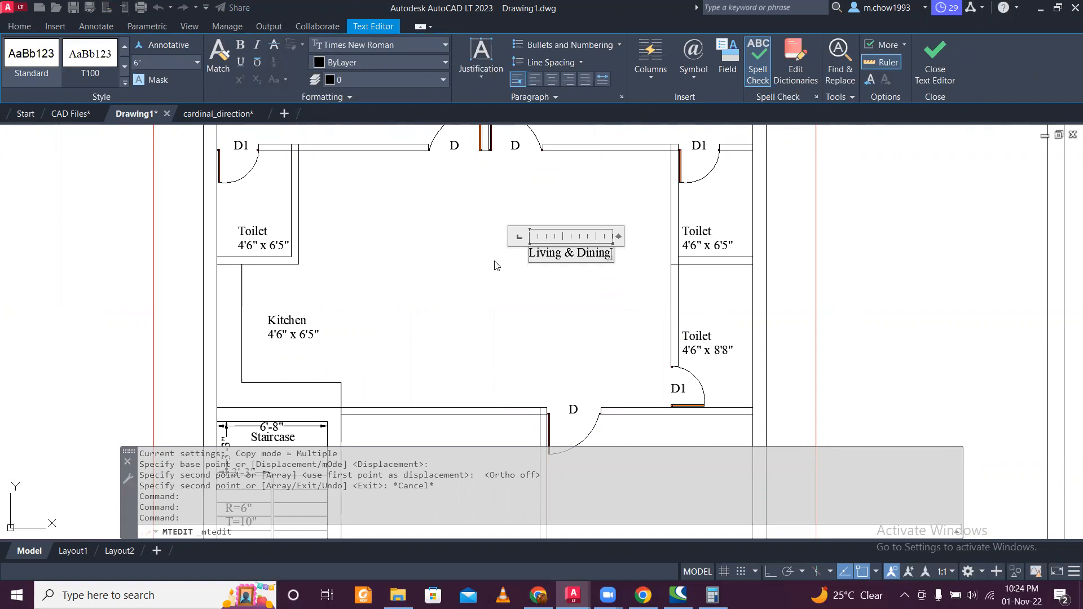
left_click(485, 285)
Step: Delete the size line from the Kitchen label and finish editing
double_click(285, 335)
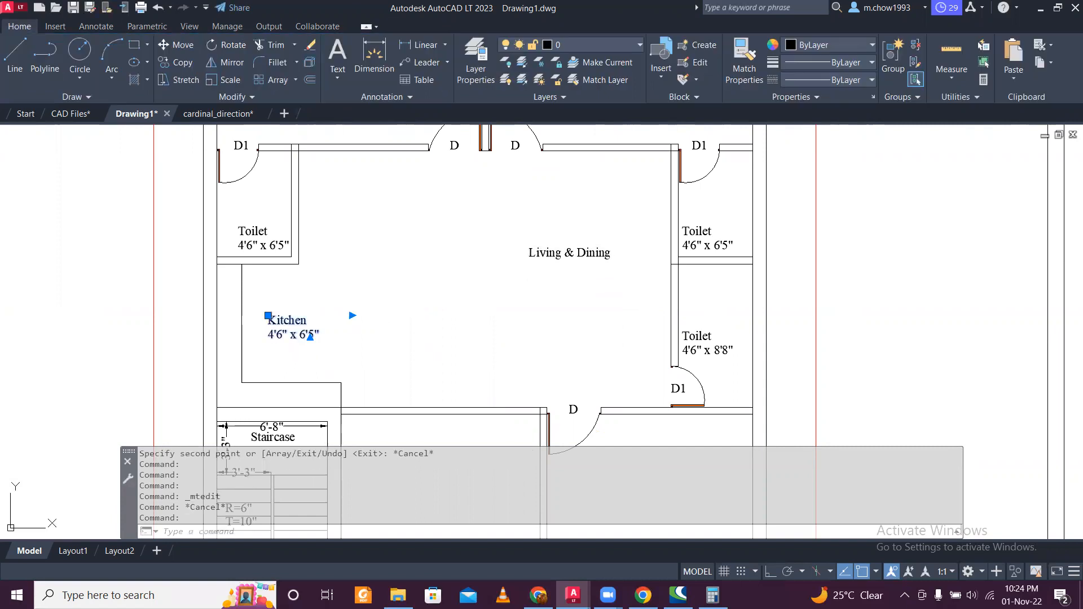
left_click_drag(334, 336, 210, 340)
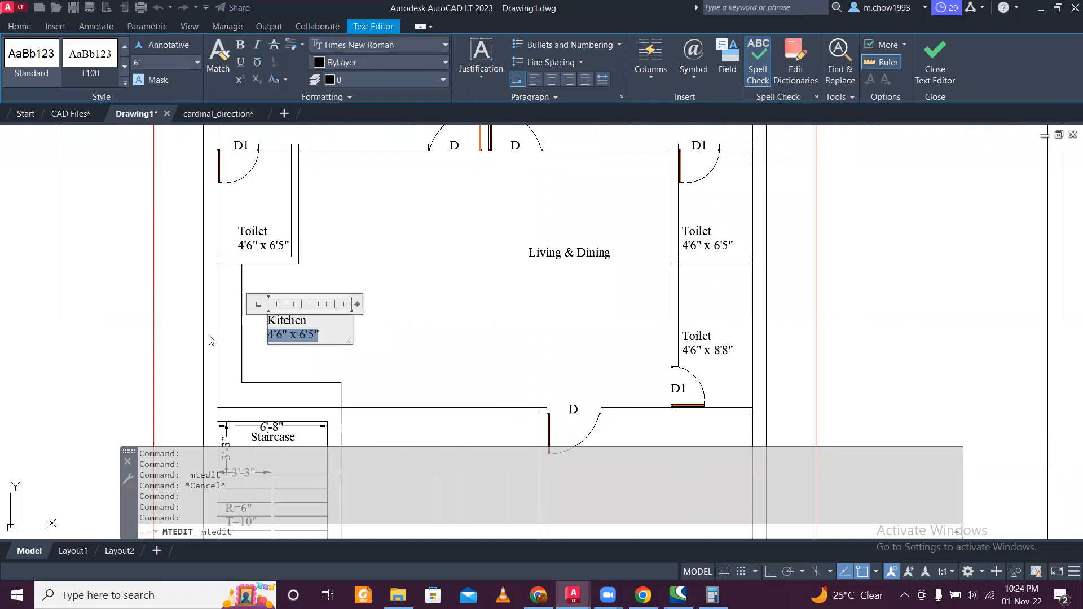
key("Delete")
left_click(488, 394)
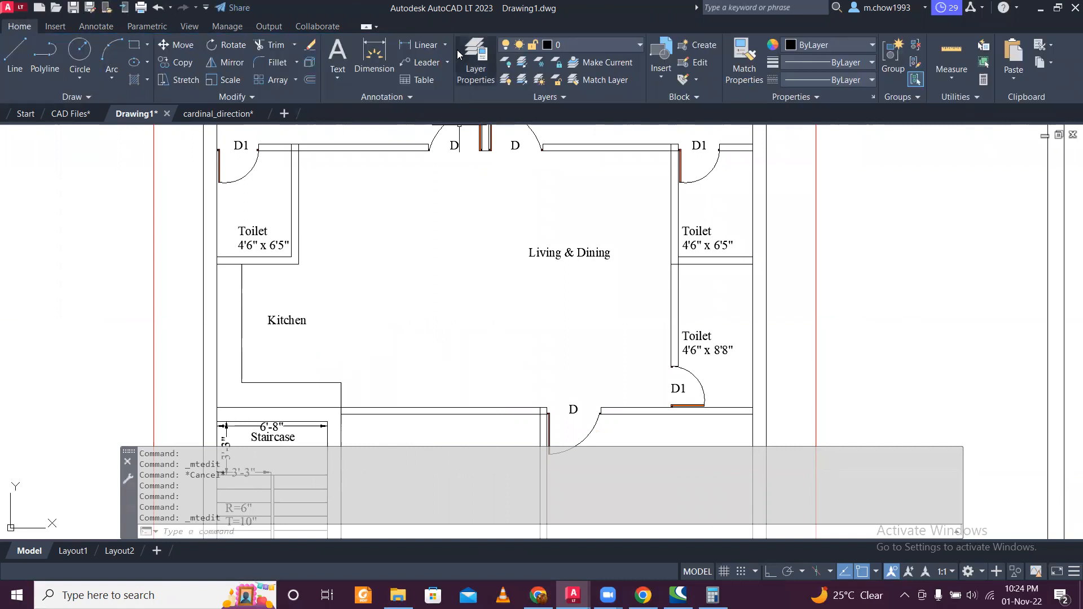
Step: Add a vertical linear dimension along the kitchen's left side, from the left toilet's lower wall to the wall above the staircase
left_click(420, 44)
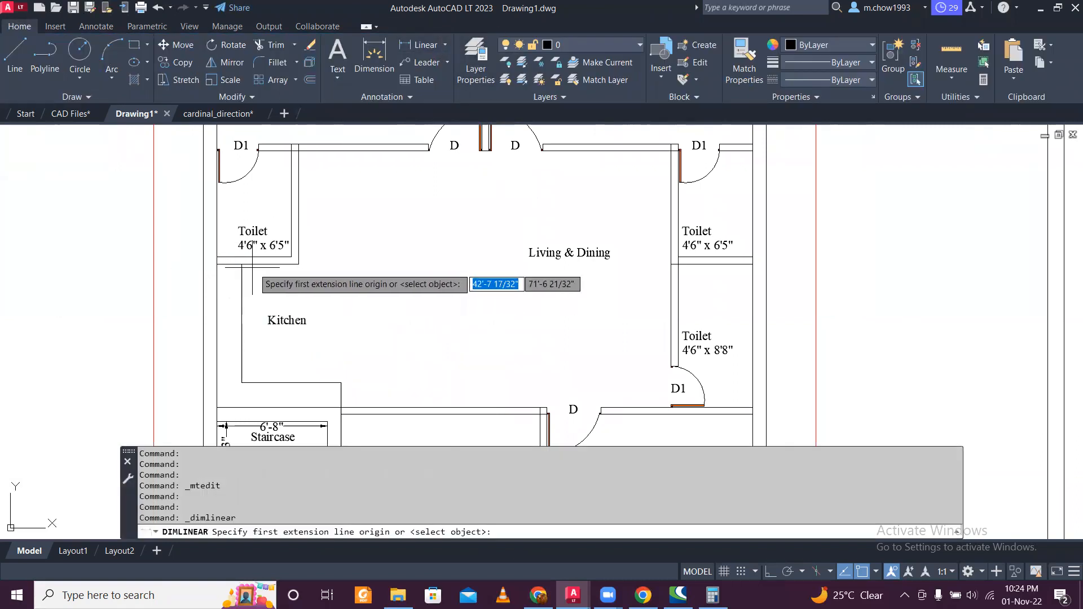
left_click(222, 266)
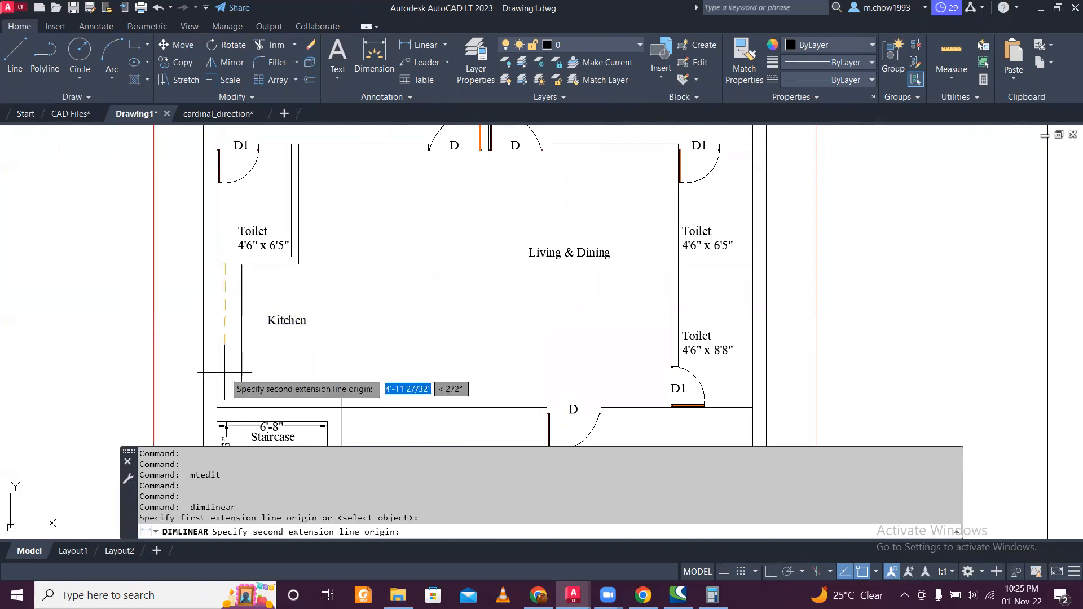
left_click(225, 426)
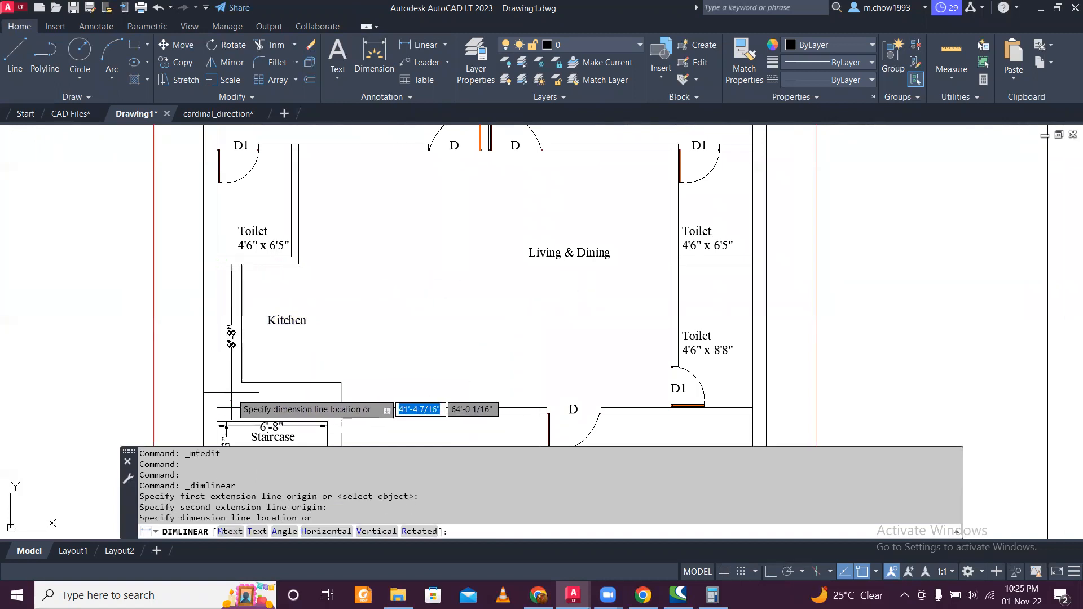
left_click(230, 338)
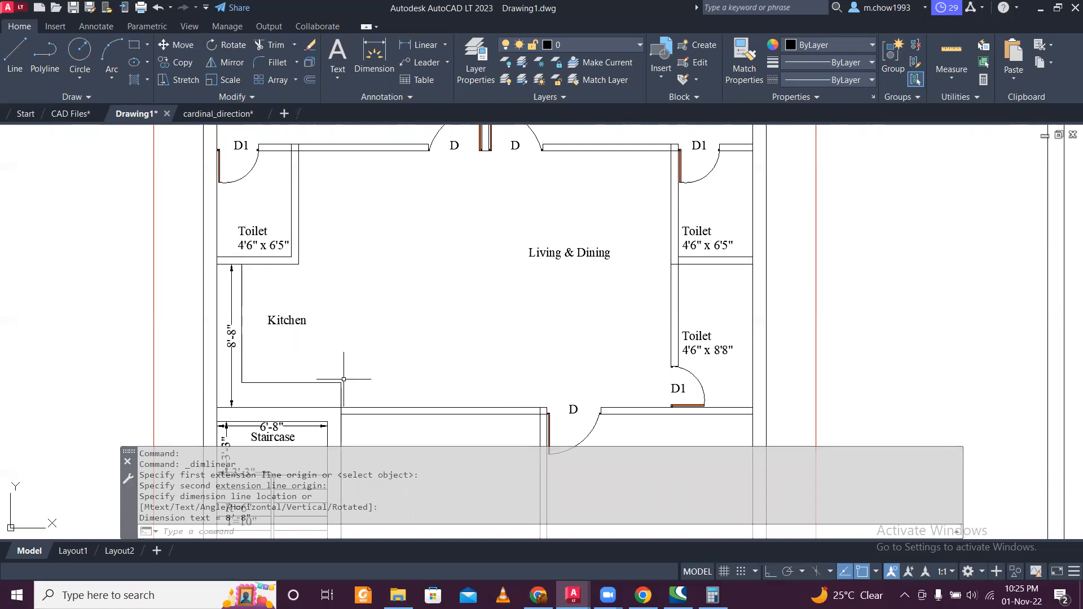
Step: Add a horizontal linear dimension across the top of the living and dining area, between the left and right toilet walls, with Ortho on
middle_click_drag(384, 385, 369, 365)
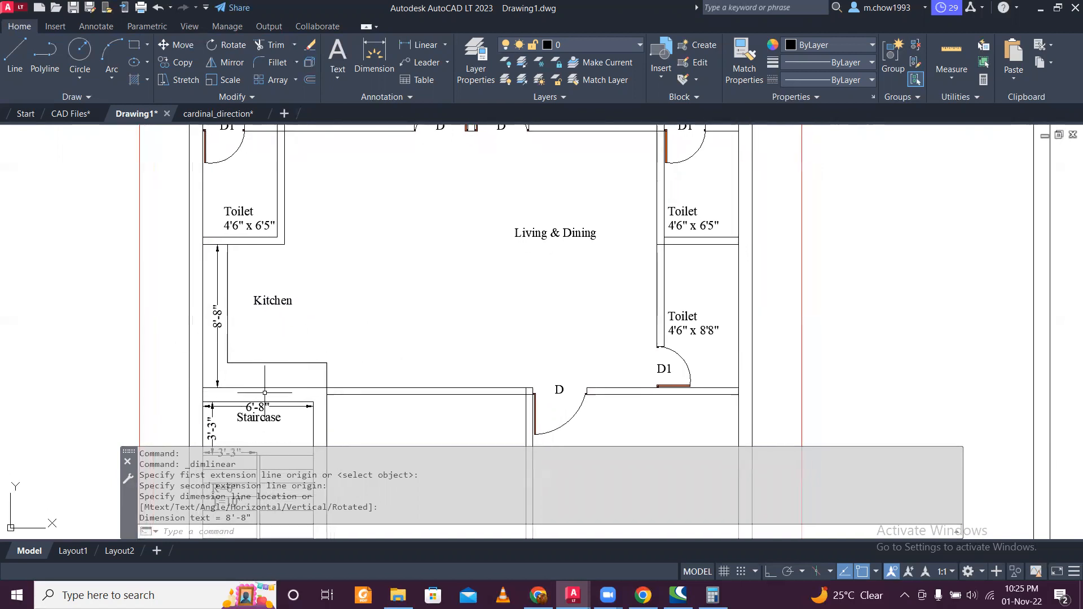
mouse_move(356, 311)
middle_mouse_down()
mouse_move(345, 393)
mouse_move(334, 403)
middle_mouse_up()
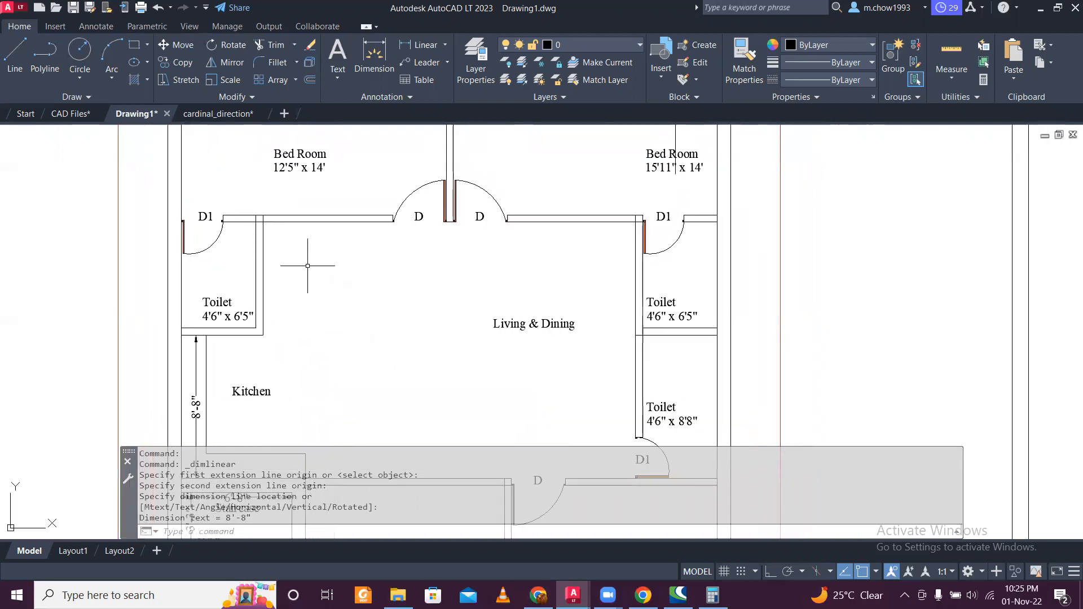
key("Return")
left_click(264, 241)
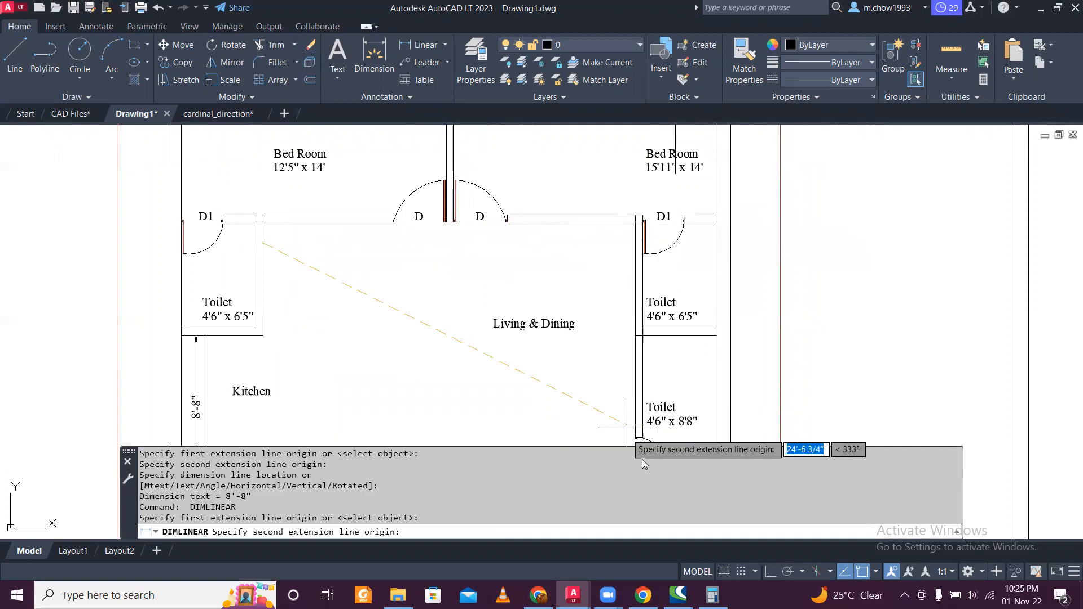
key("F8")
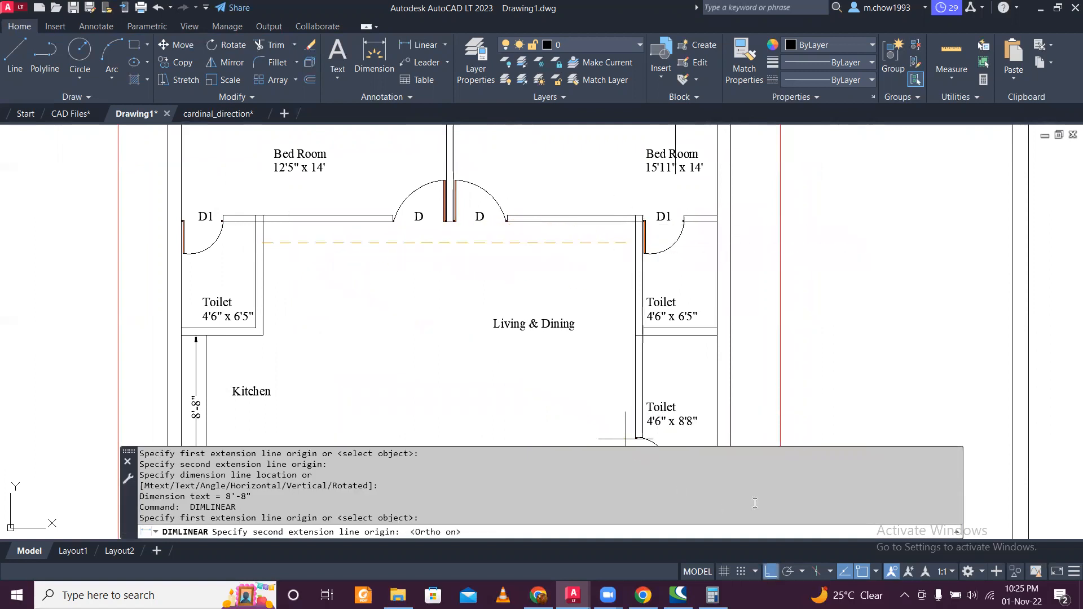
left_click(644, 243)
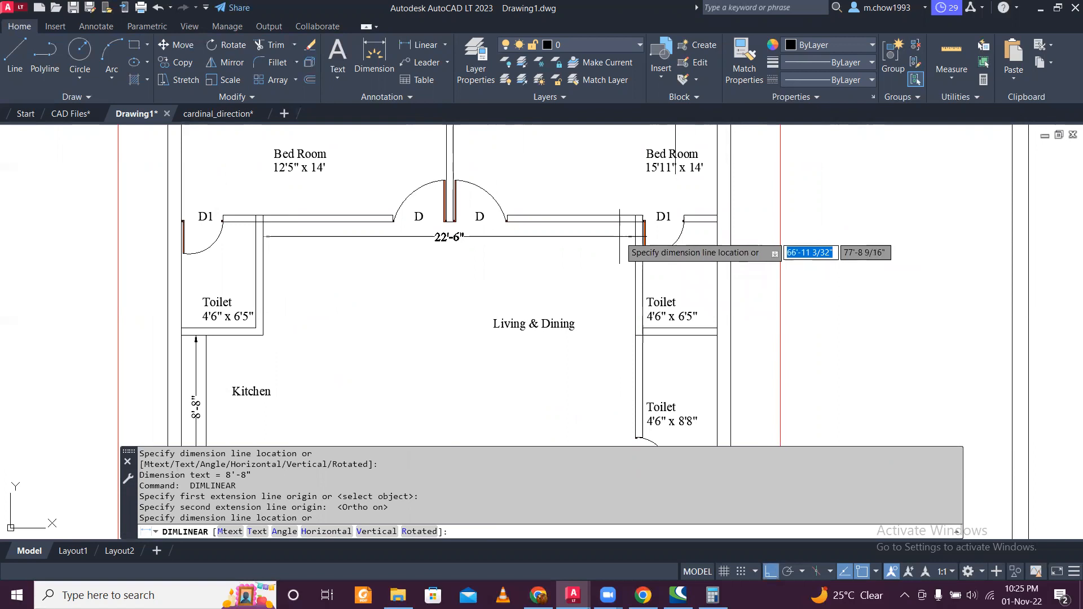
left_click(619, 237)
scroll(507, 256, "down", 4)
scroll(507, 256, "up", 5)
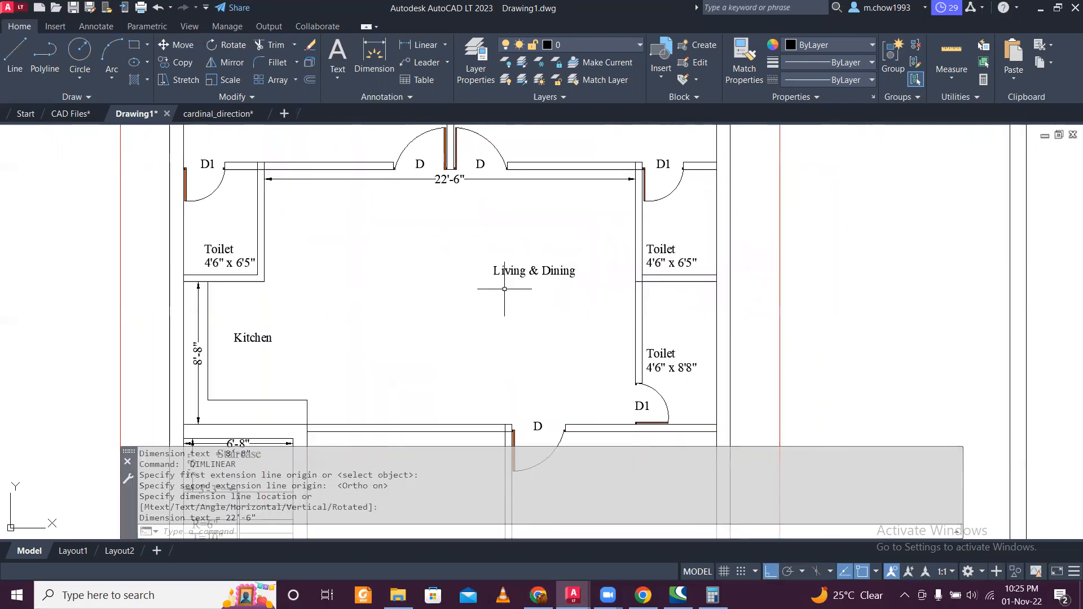
scroll(508, 273, "down", 5)
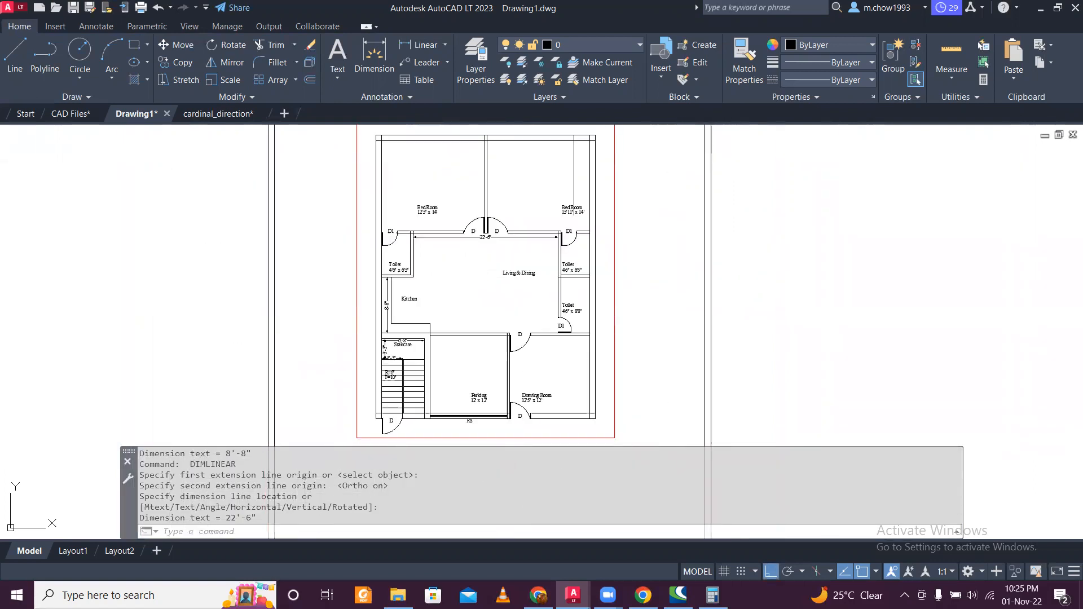
Step: Save the drawing as Drawing Day 1 in the cad blocks folder
key("ctrl+s")
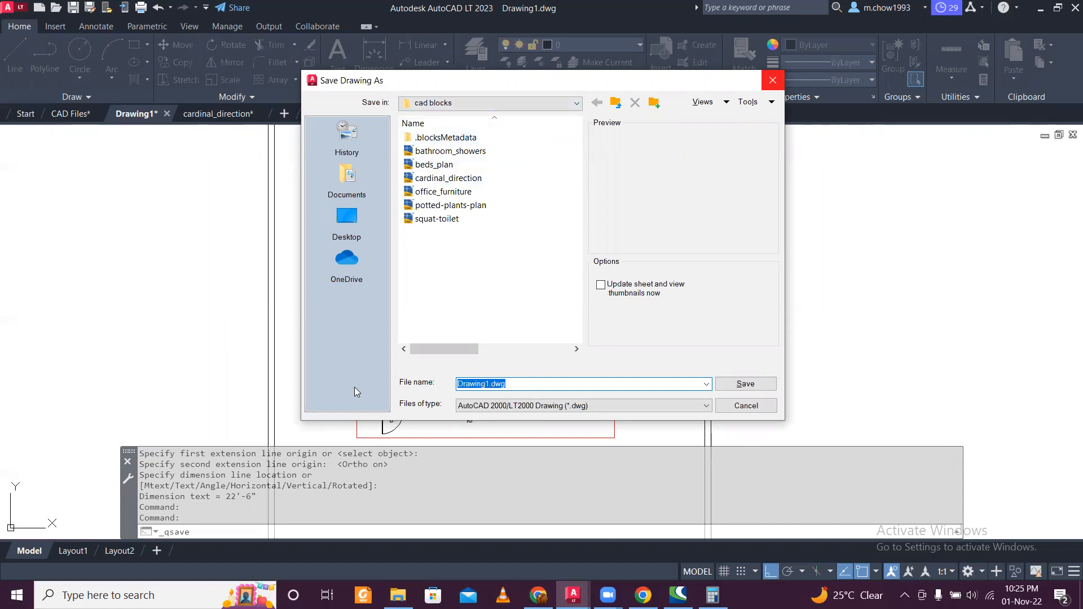
type("Dr")
left_click(743, 383)
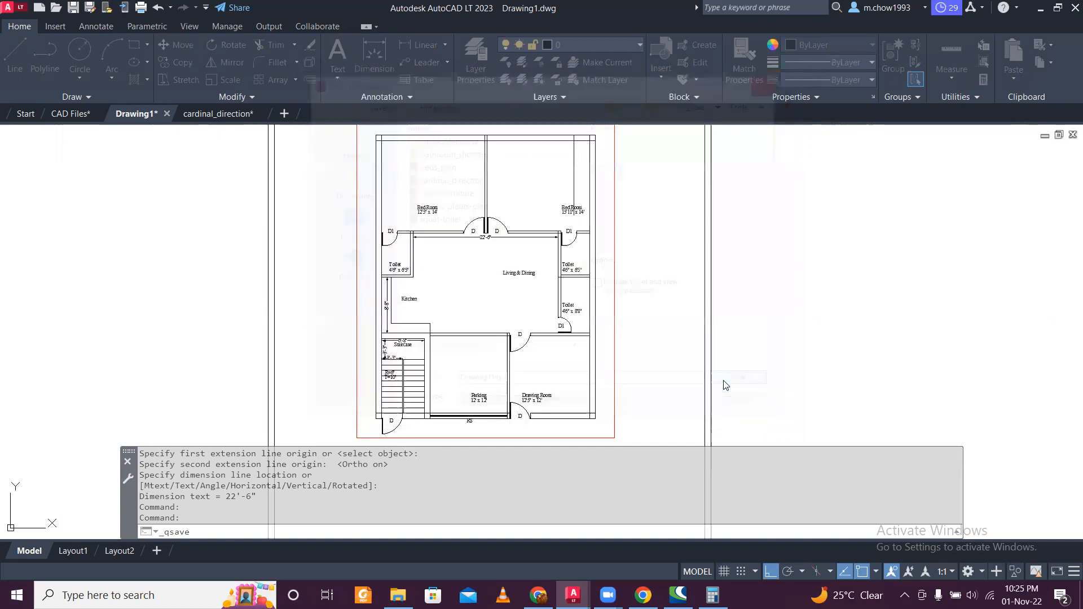
Step: Open the plot settings for the model and choose DWG To PDF.pc3 as the plotter
scroll(511, 275, "up", 2)
scroll(561, 225, "down", 5)
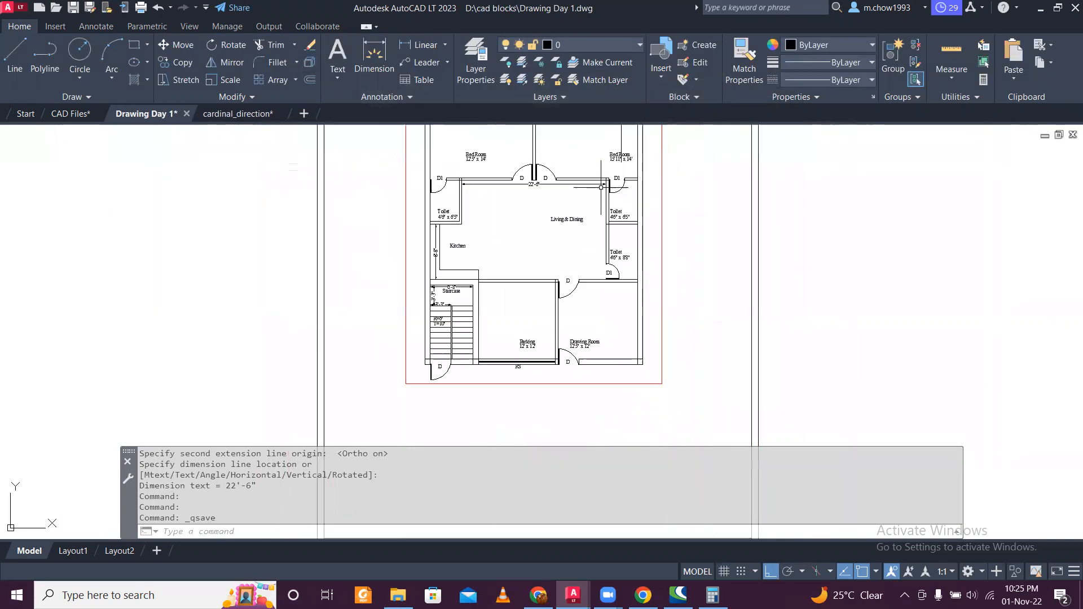
scroll(585, 192, "down", 1)
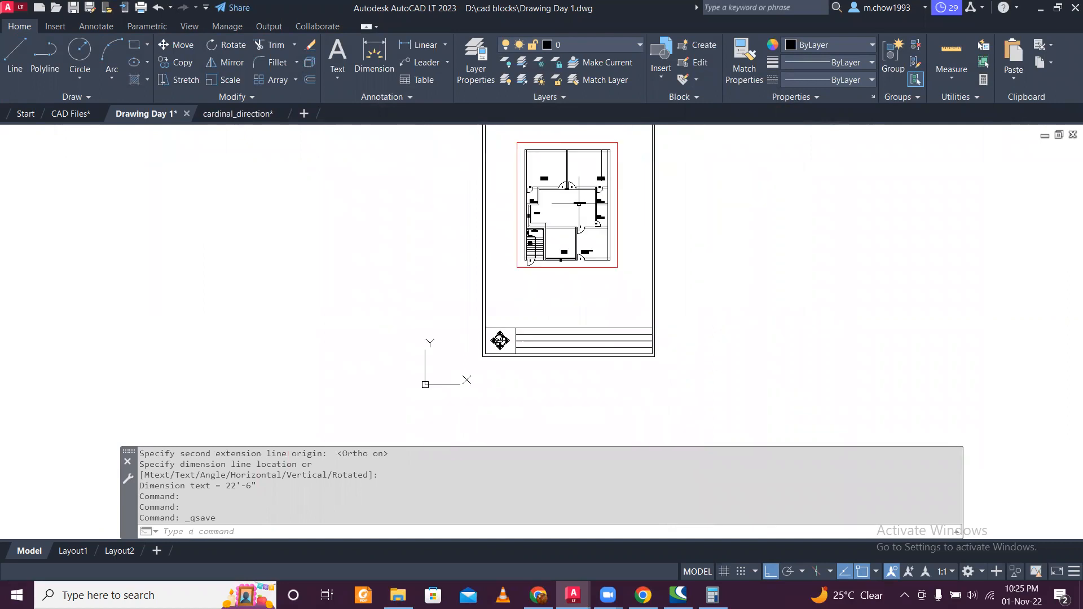
middle_click_drag(708, 239, 630, 281)
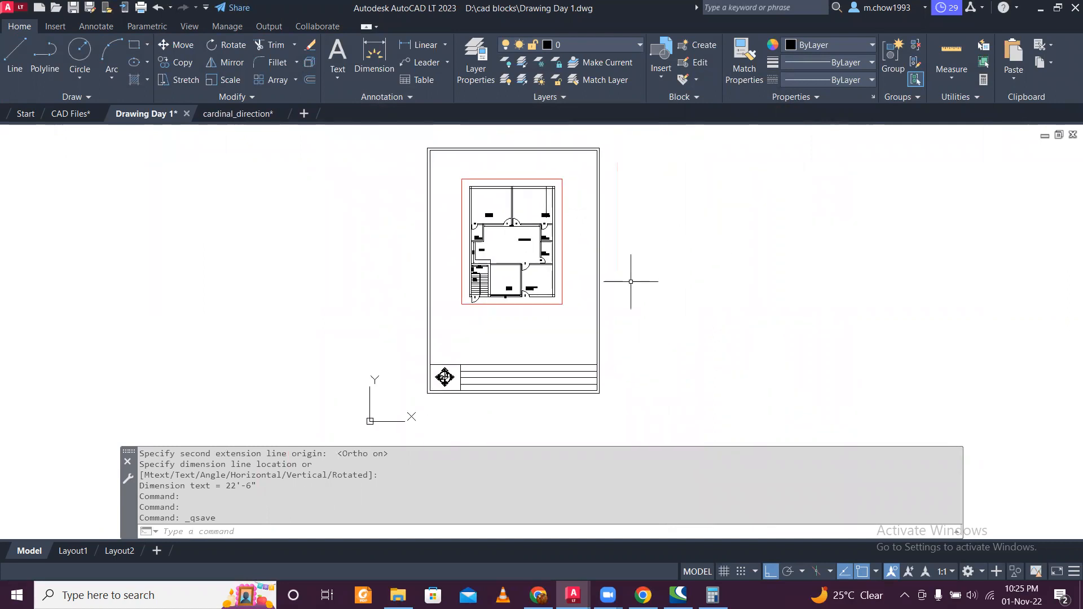
key("ctrl+p")
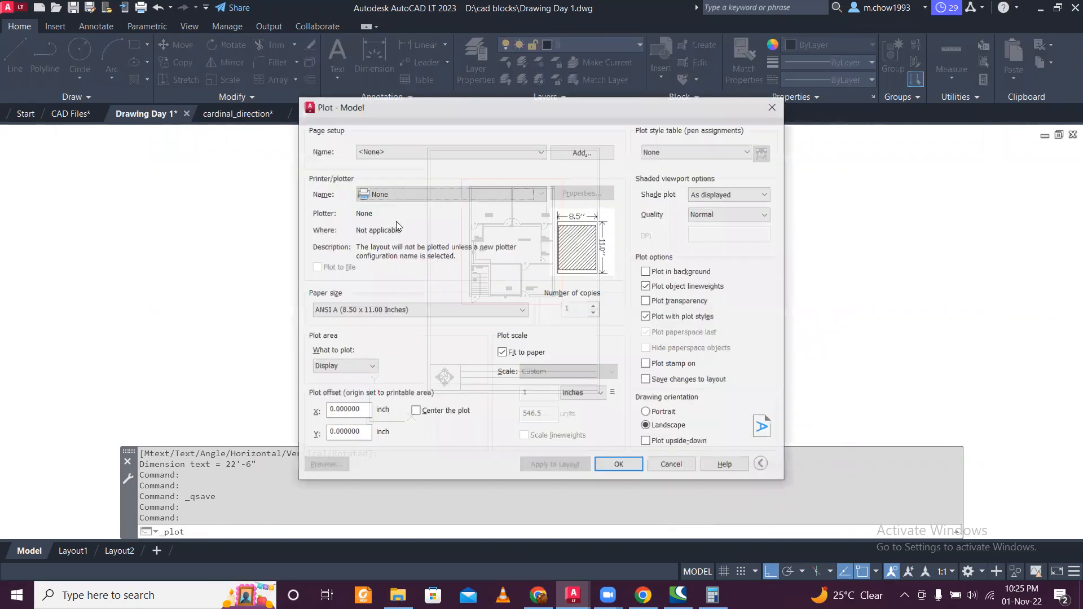
left_click(409, 189)
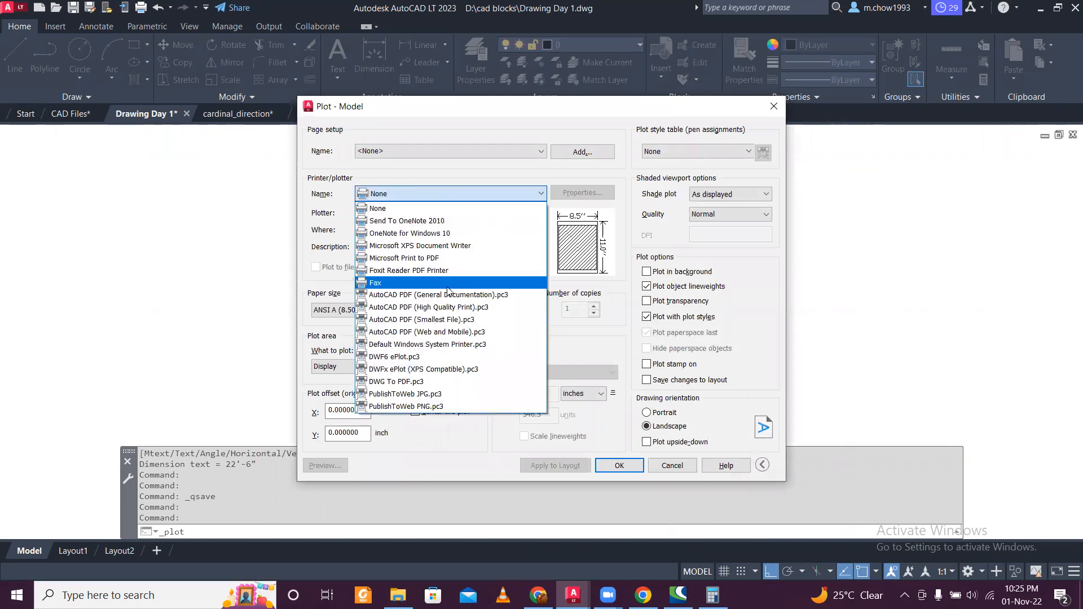
left_click(466, 383)
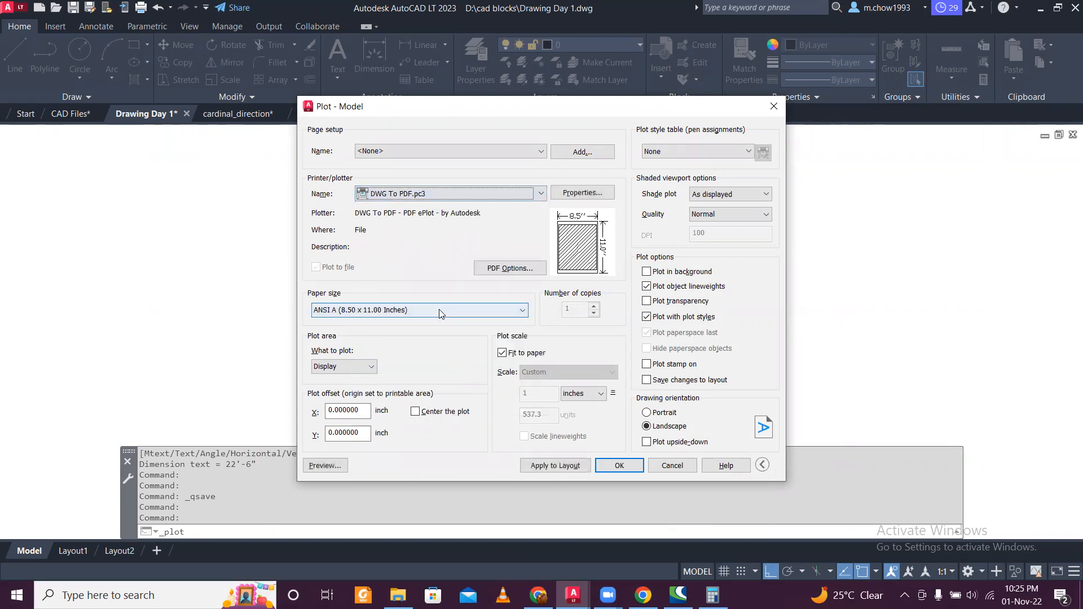
Step: Set the paper size to ISO expand A4 (210.00 x 297.00 MM) and the drawing orientation to portrait
left_click(437, 310)
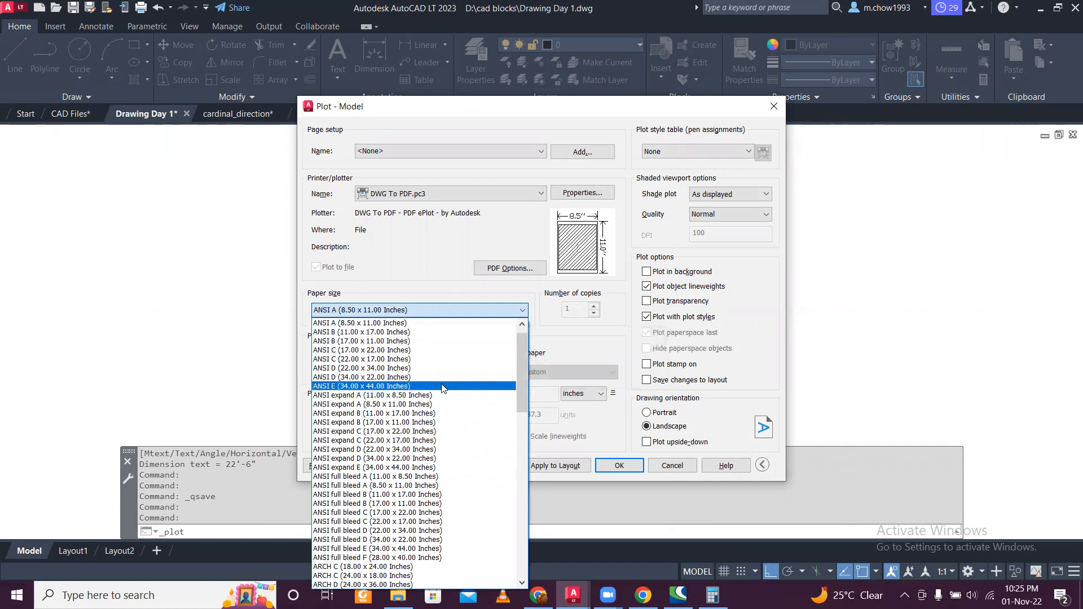
scroll(442, 392, "down", 10)
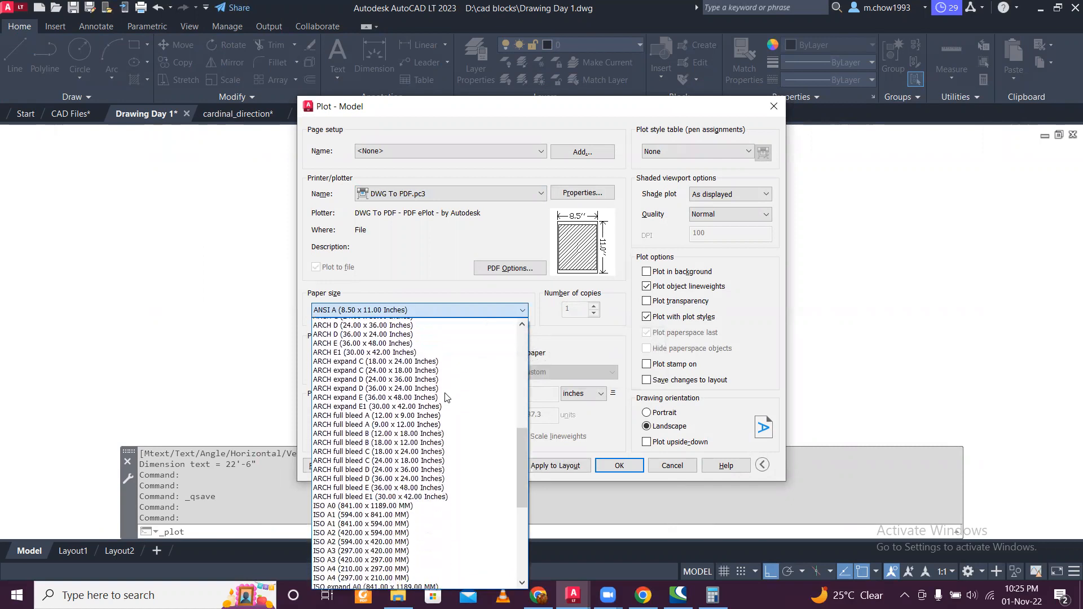
scroll(445, 398, "down", 2)
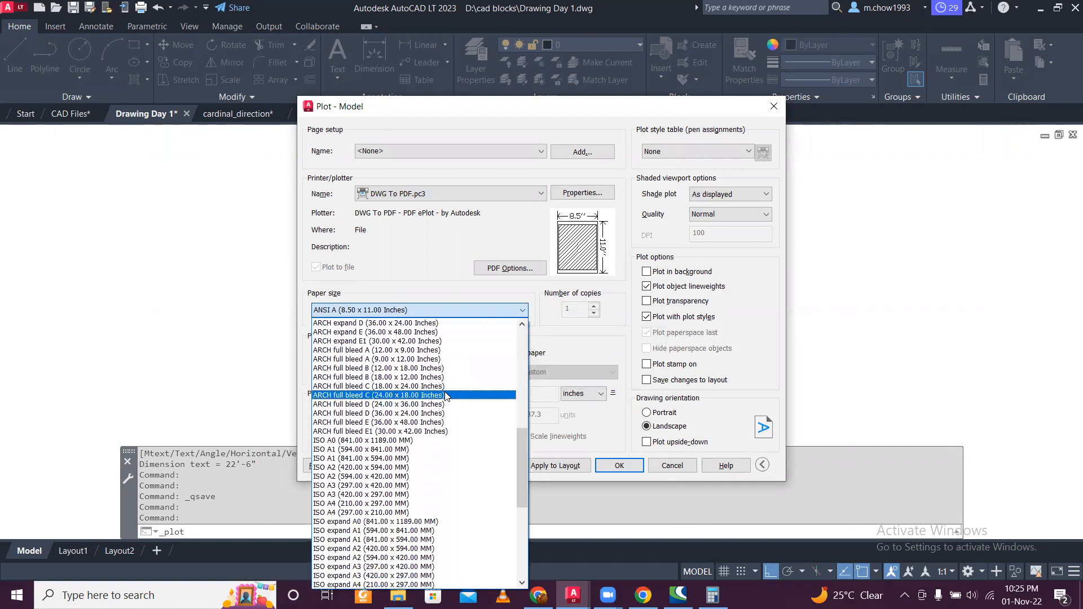
left_click(462, 497)
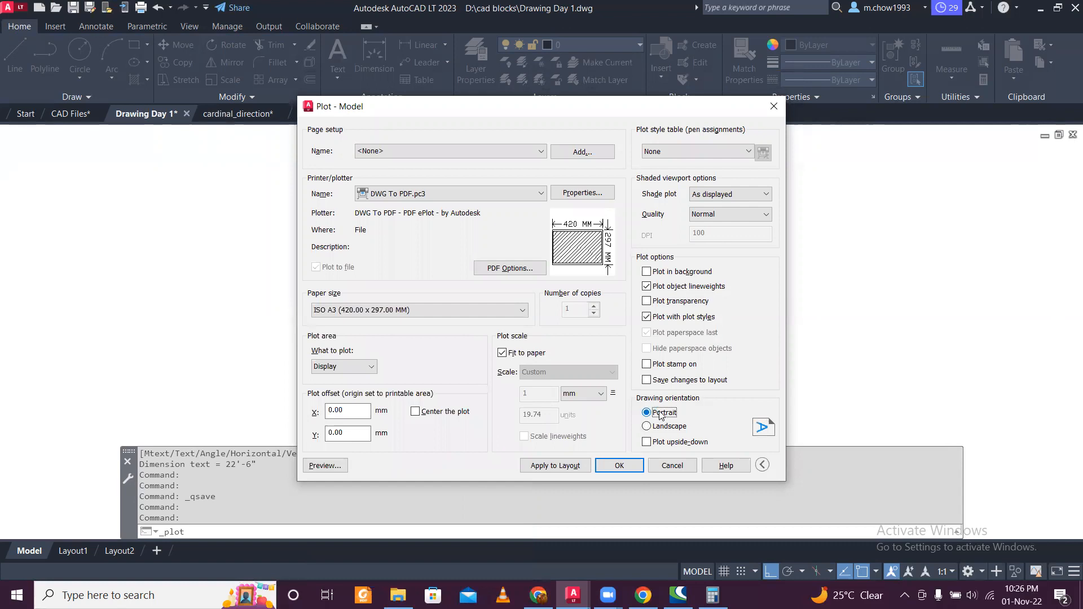
left_click(457, 310)
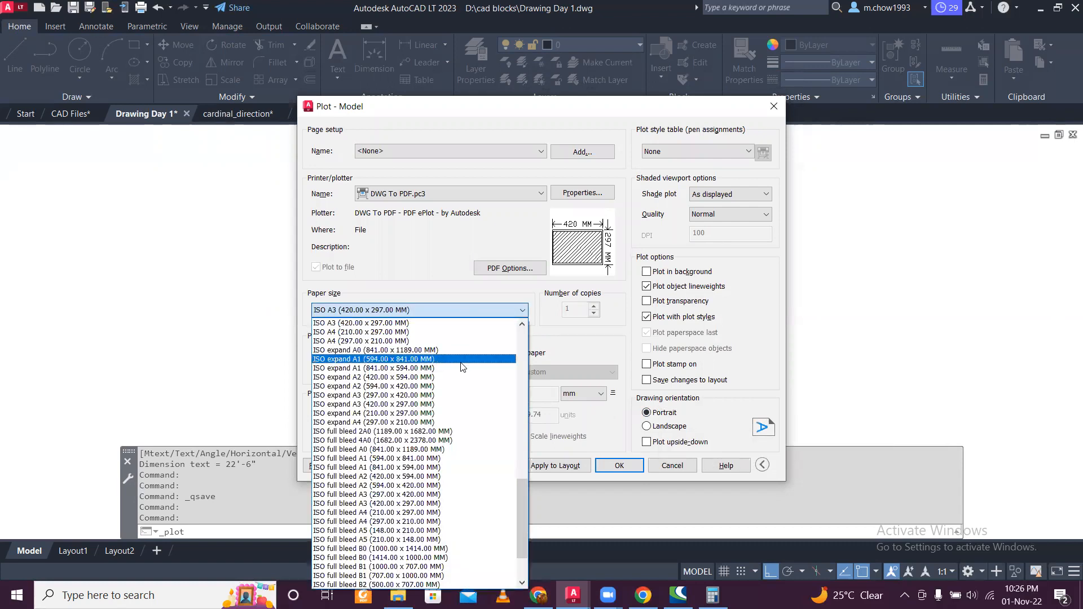
left_click(487, 414)
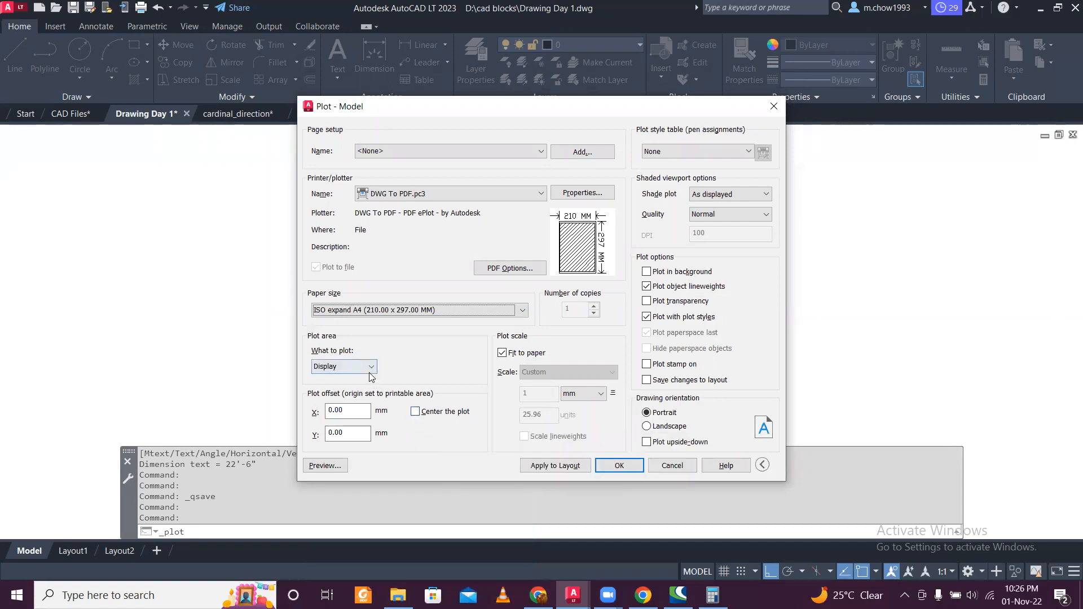
Step: Define the plot area as a window around the sheet border's opposite corners and center the plot
left_click(344, 367)
left_click(333, 406)
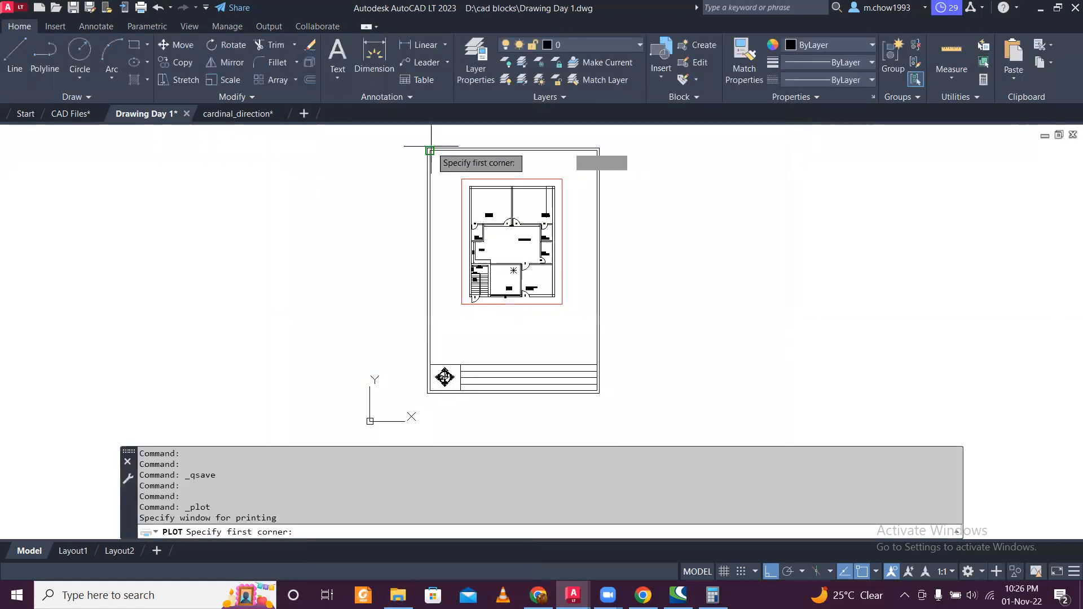
scroll(425, 150, "up", 3)
left_click(439, 145)
scroll(439, 145, "down", 3)
scroll(634, 394, "up", 3)
left_click(558, 290)
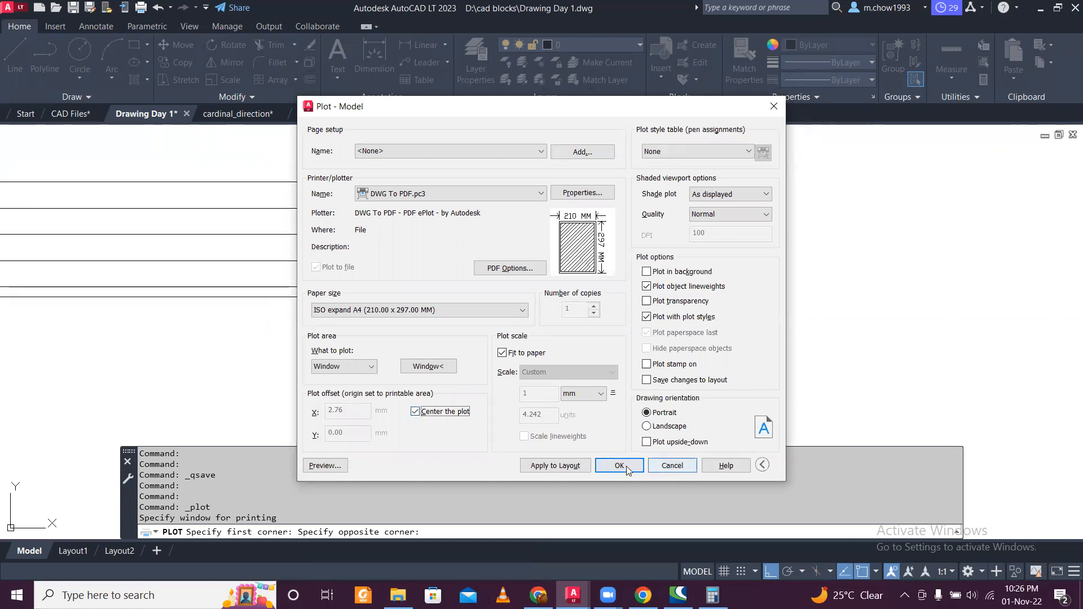
Step: Preview the plot and check the rooms, labels and dimensions on the sheet
left_click(620, 465)
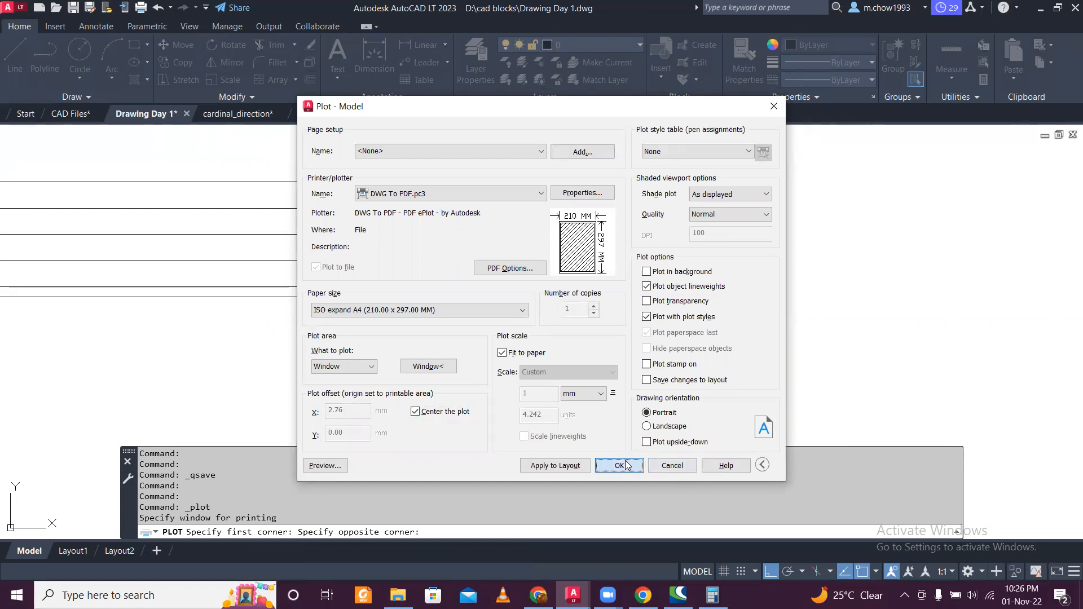
left_click(745, 449)
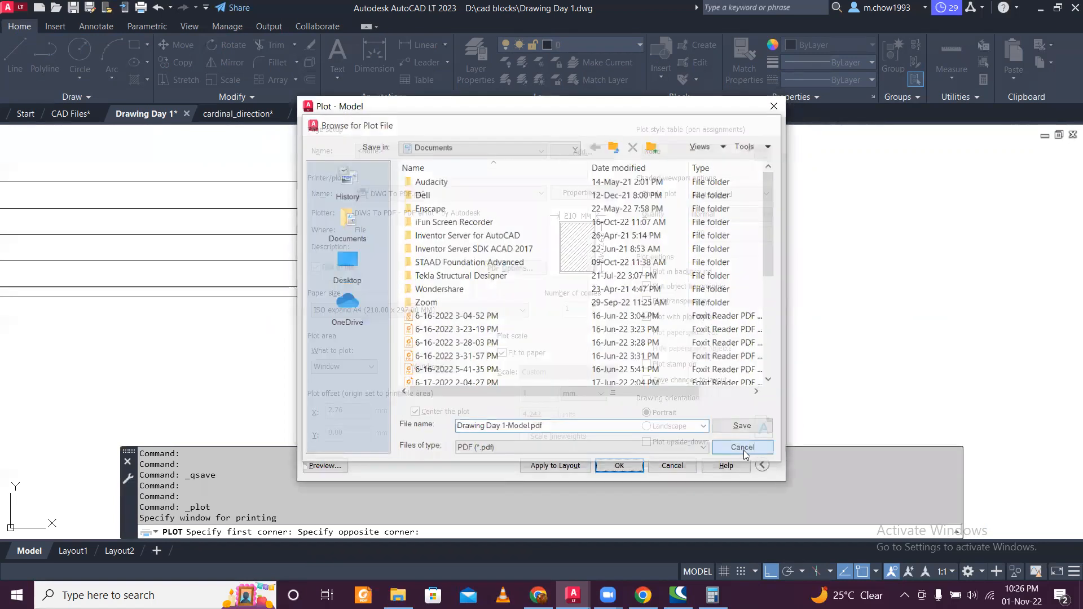
left_click(333, 463)
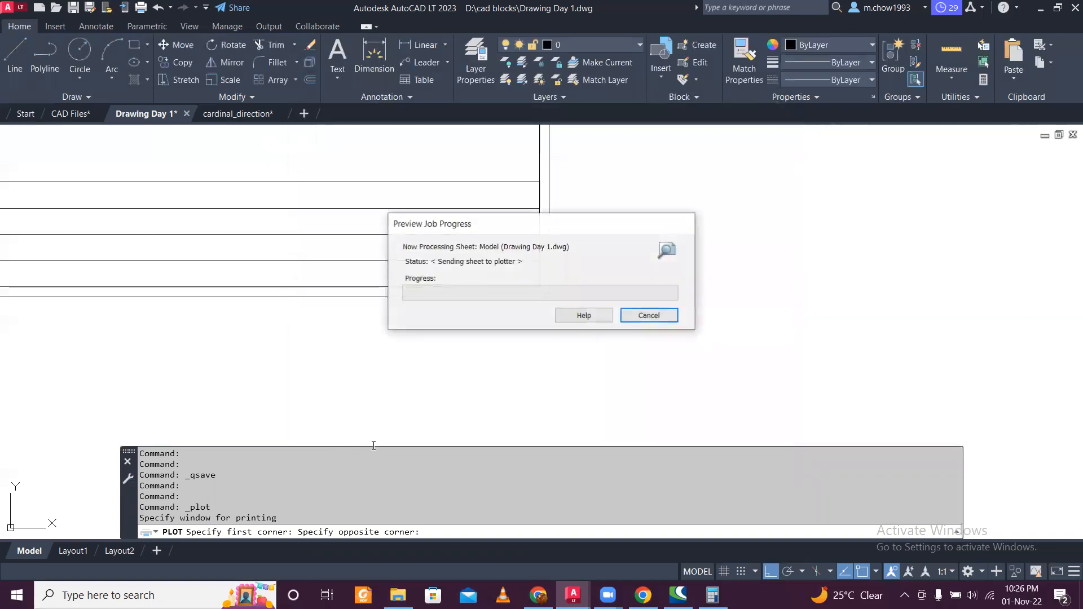
scroll(527, 168, "up", 5)
scroll(525, 172, "down", 3)
scroll(558, 293, "up", 3)
scroll(558, 293, "down", 3)
scroll(600, 365, "up", 4)
scroll(600, 369, "down", 5)
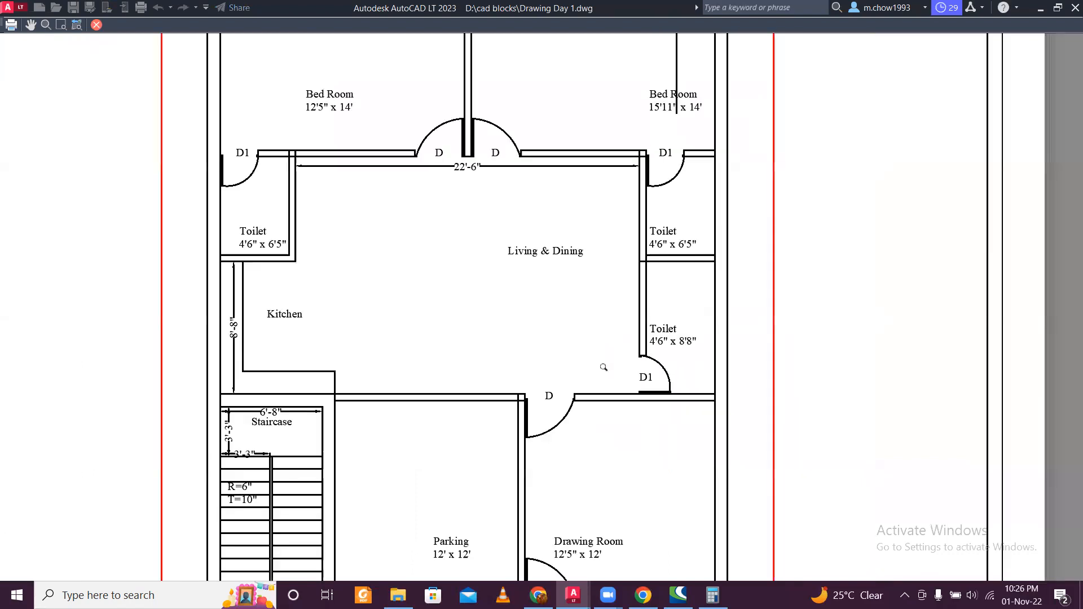
scroll(601, 440, "up", 4)
scroll(595, 446, "down", 5)
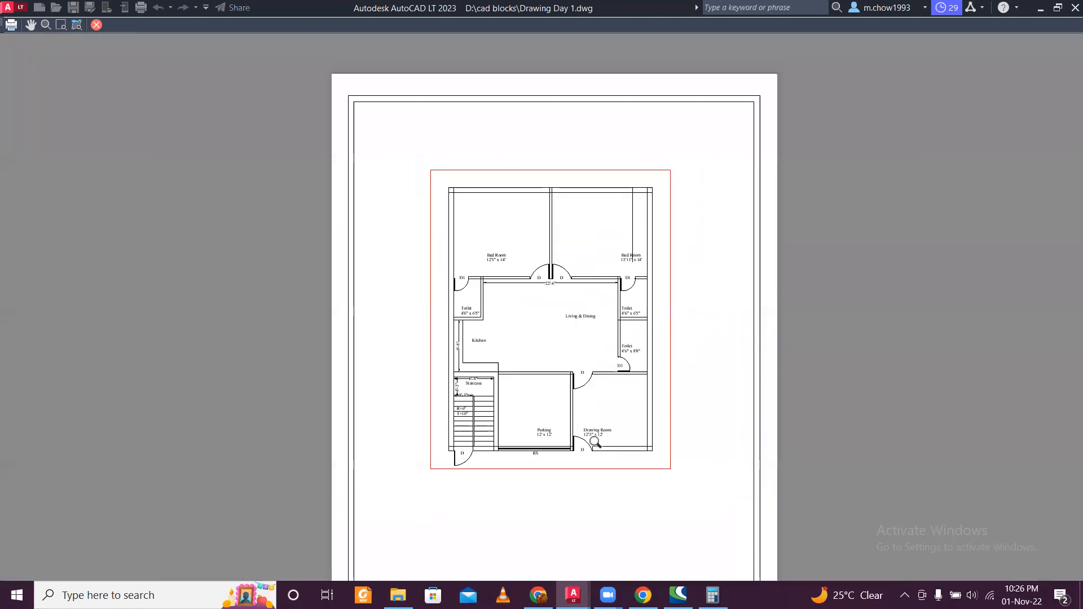
key("Escape")
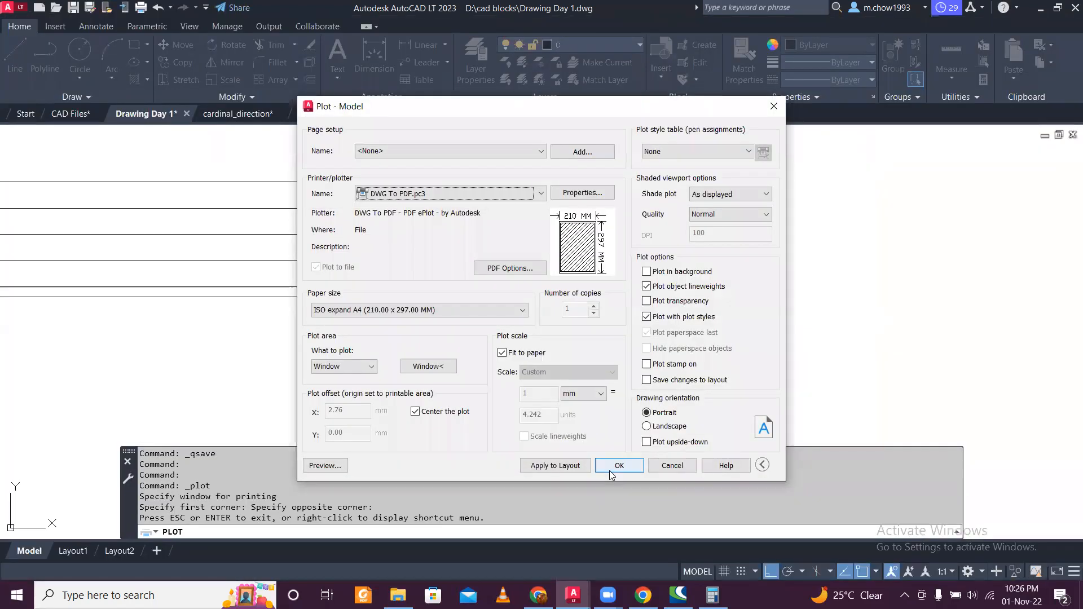
Step: Plot the sheet to Drawing Day 1-Model.pdf in the Documents folder
left_click(612, 471)
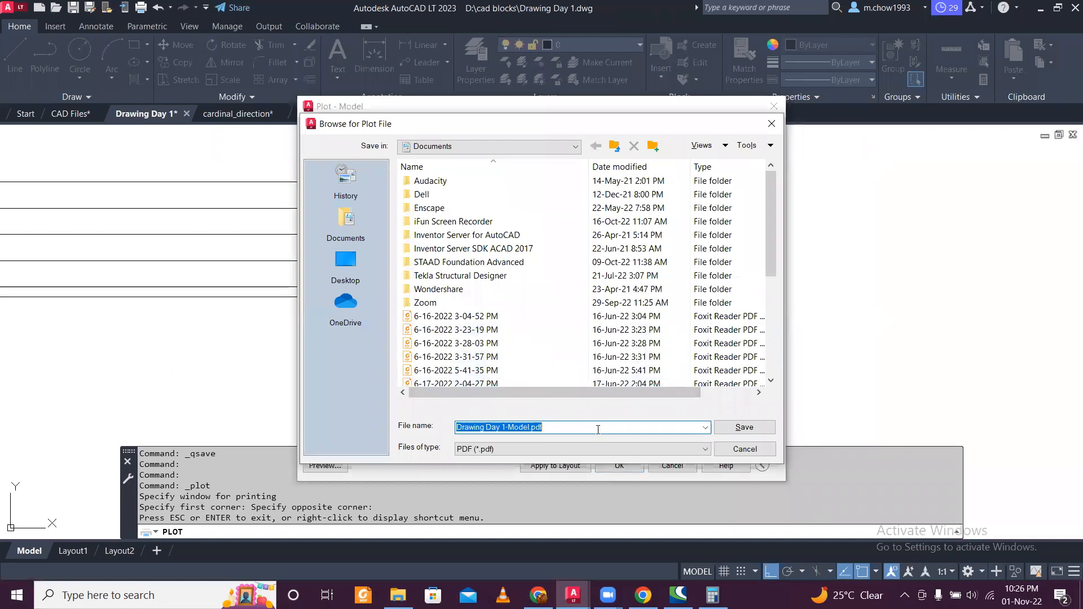
left_click(733, 427)
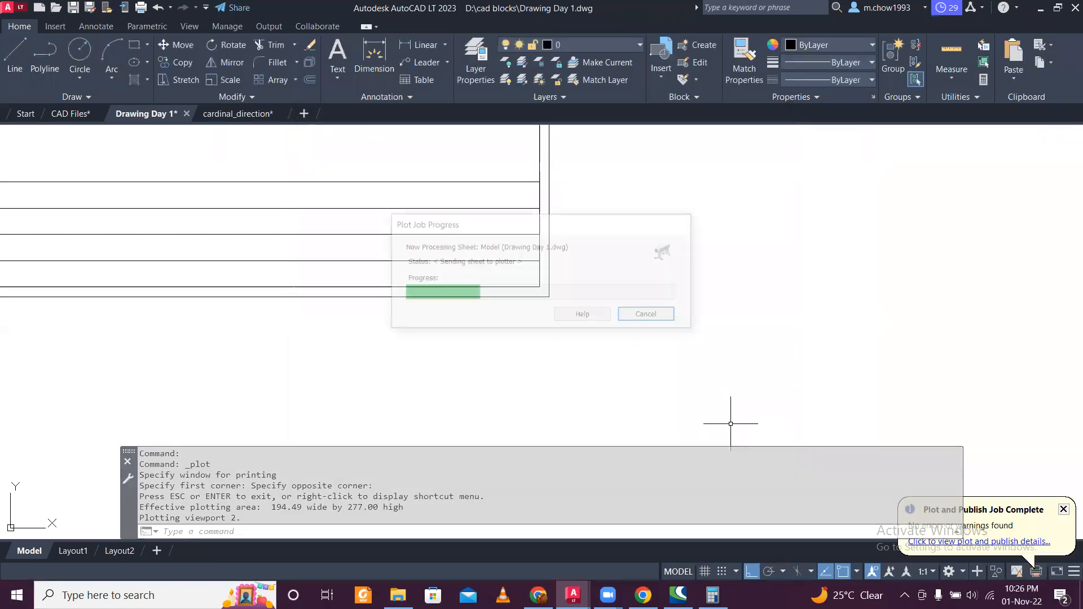
Step: Review the plotted floor plan in Foxit Reader, examining the bedrooms, toilets, kitchen, living area, staircase, parking and drawing room
scroll(594, 305, "down", 5)
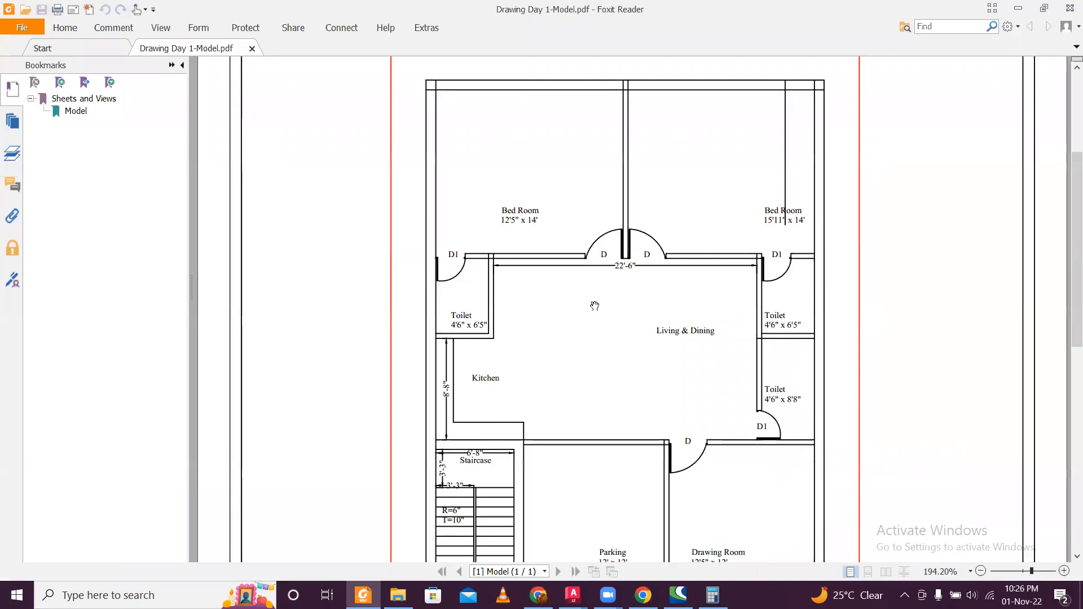
scroll(595, 306, "down", 5)
scroll(597, 308, "up", 4)
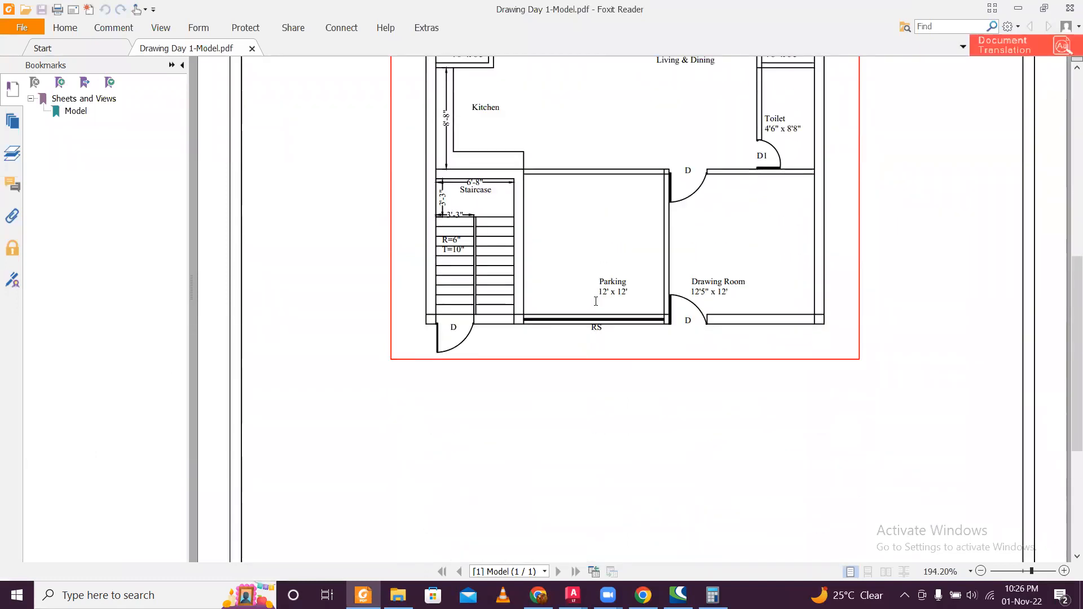
scroll(729, 264, "up", 1)
scroll(732, 268, "up", 3, "ctrl")
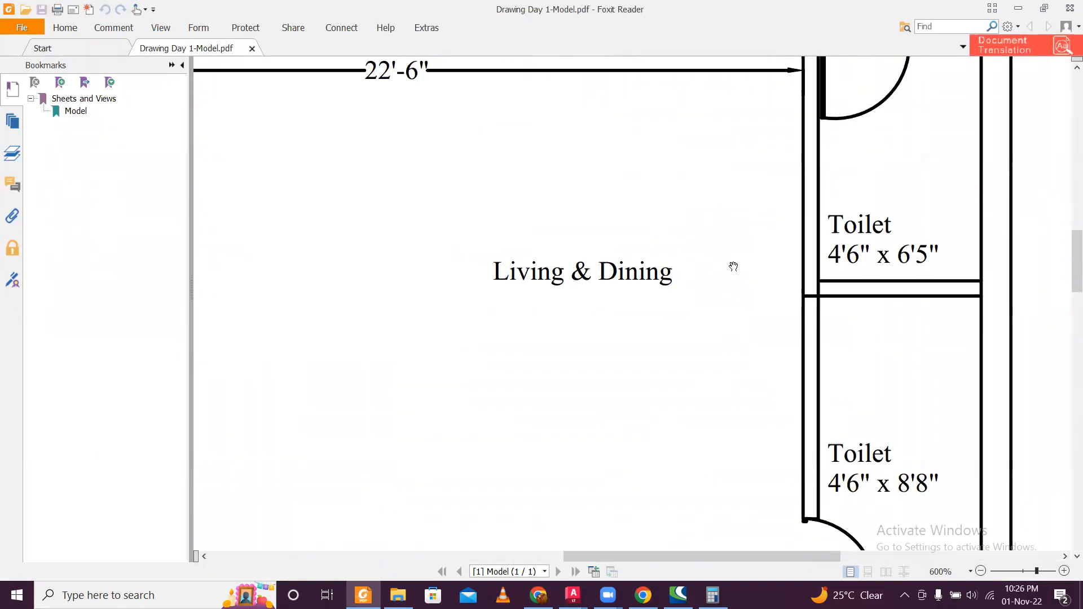
scroll(733, 271, "down", 1, "ctrl")
scroll(732, 272, "down", 2, "ctrl")
scroll(702, 181, "up", 1)
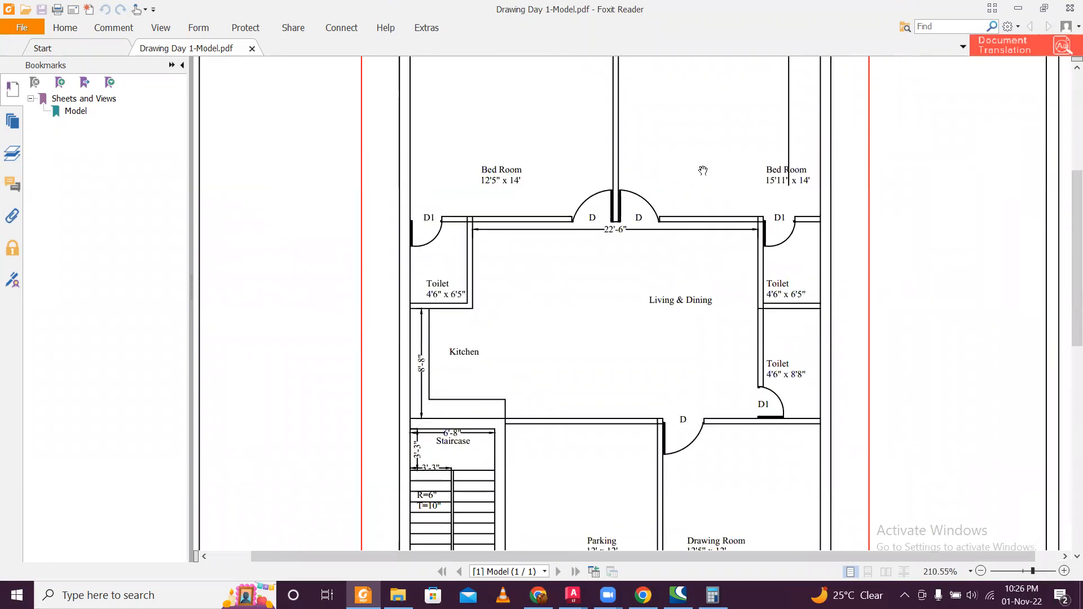
scroll(703, 170, "up", 4)
scroll(702, 171, "down", 9)
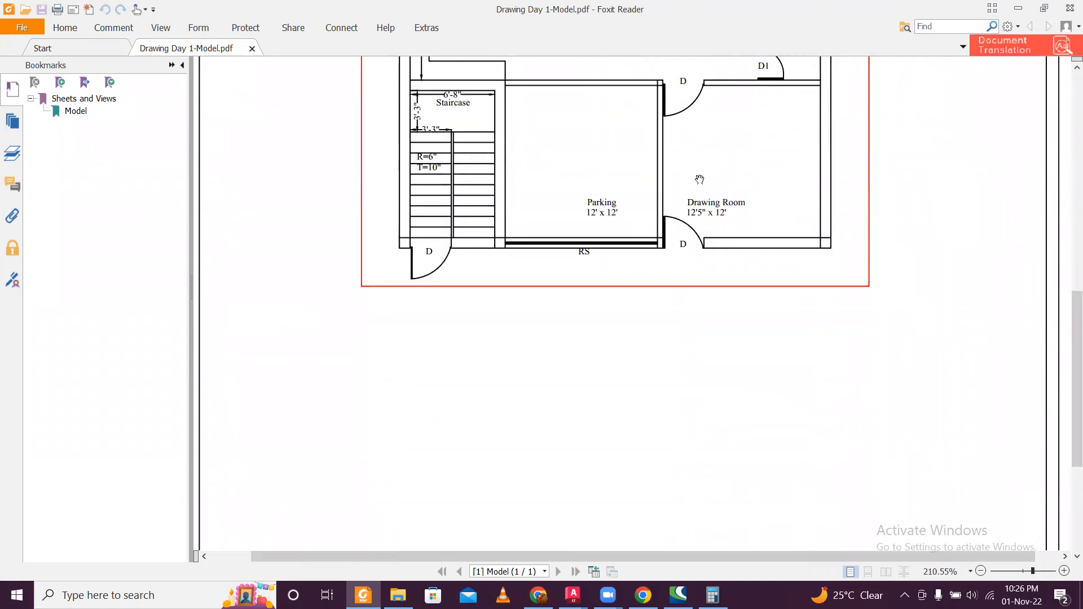
scroll(699, 178, "down", 4)
scroll(699, 176, "up", 8)
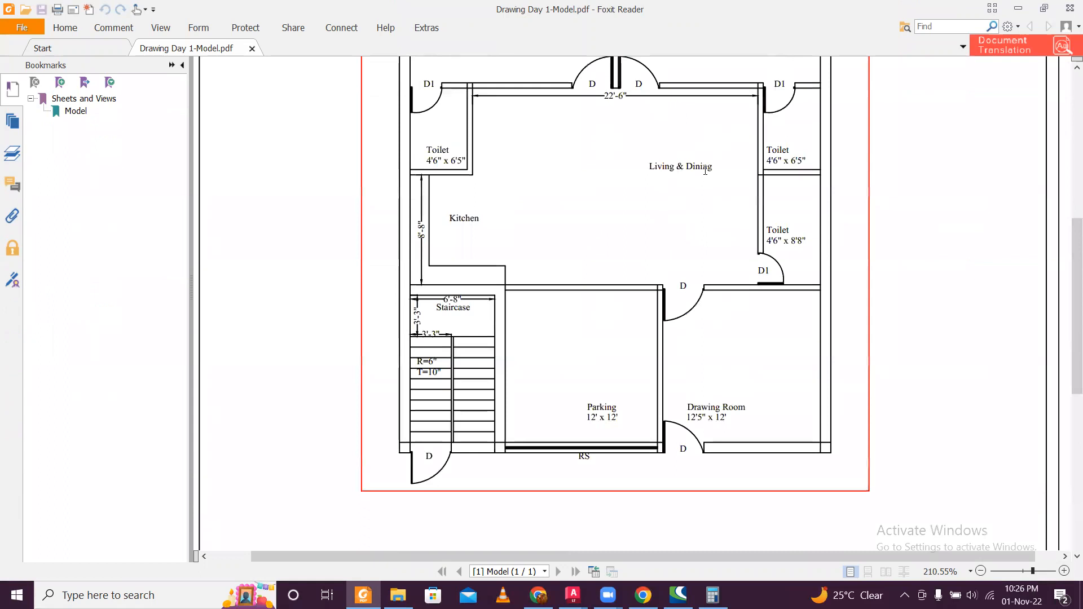
scroll(703, 172, "up", 6)
scroll(702, 174, "down", 5)
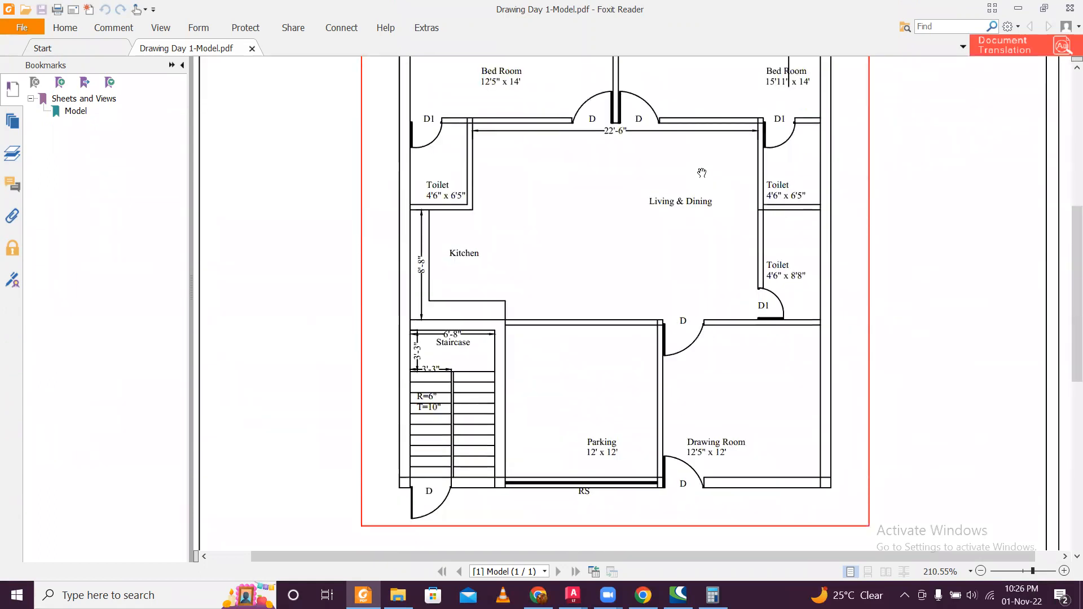
scroll(704, 165, "down", 3)
scroll(714, 236, "up", 8)
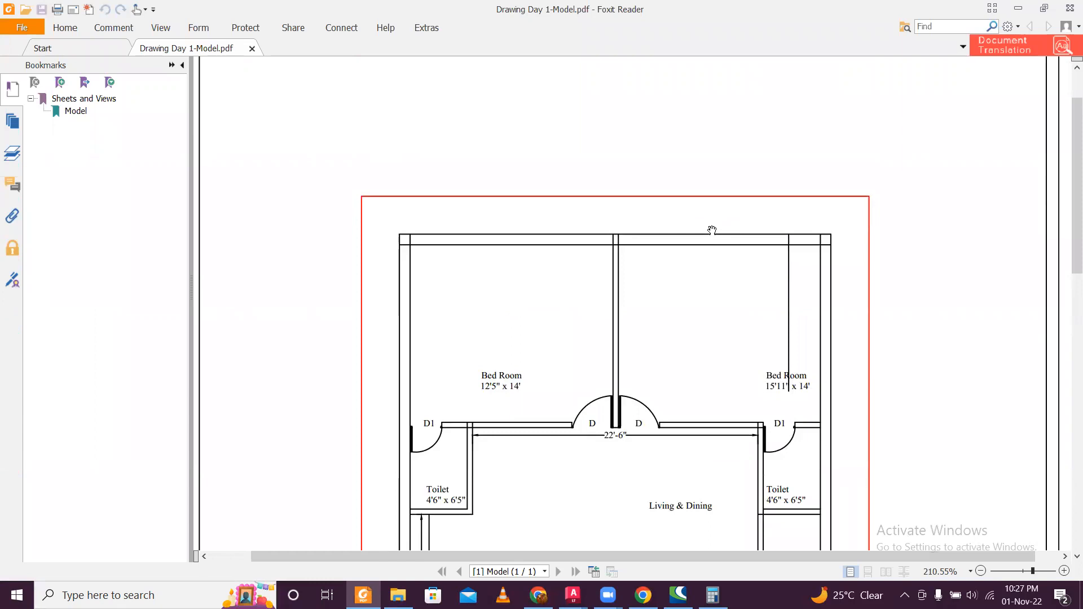
scroll(712, 231, "up", 1)
scroll(711, 229, "down", 10)
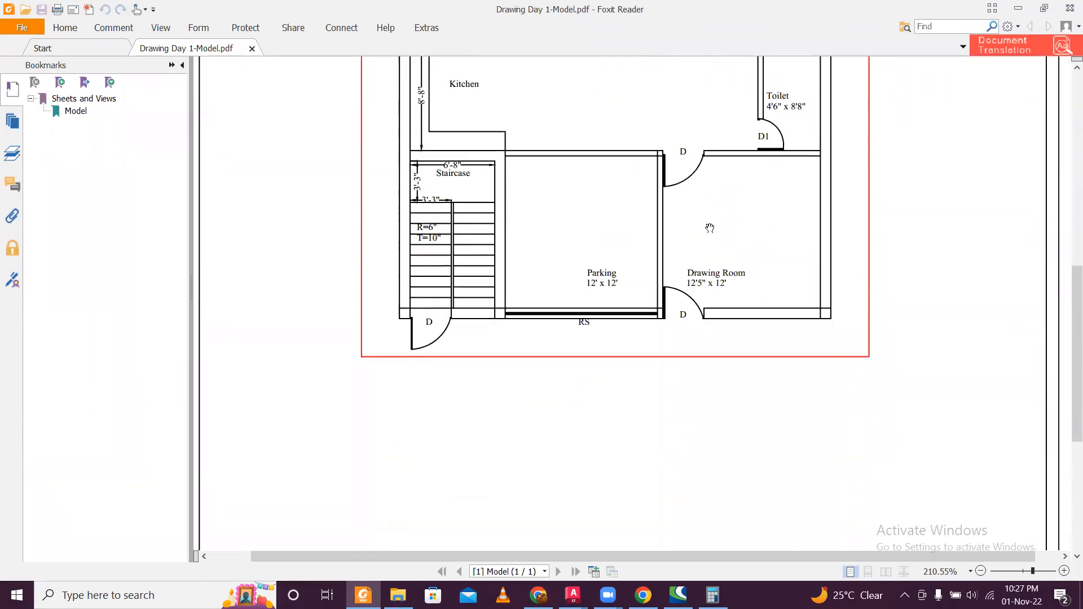